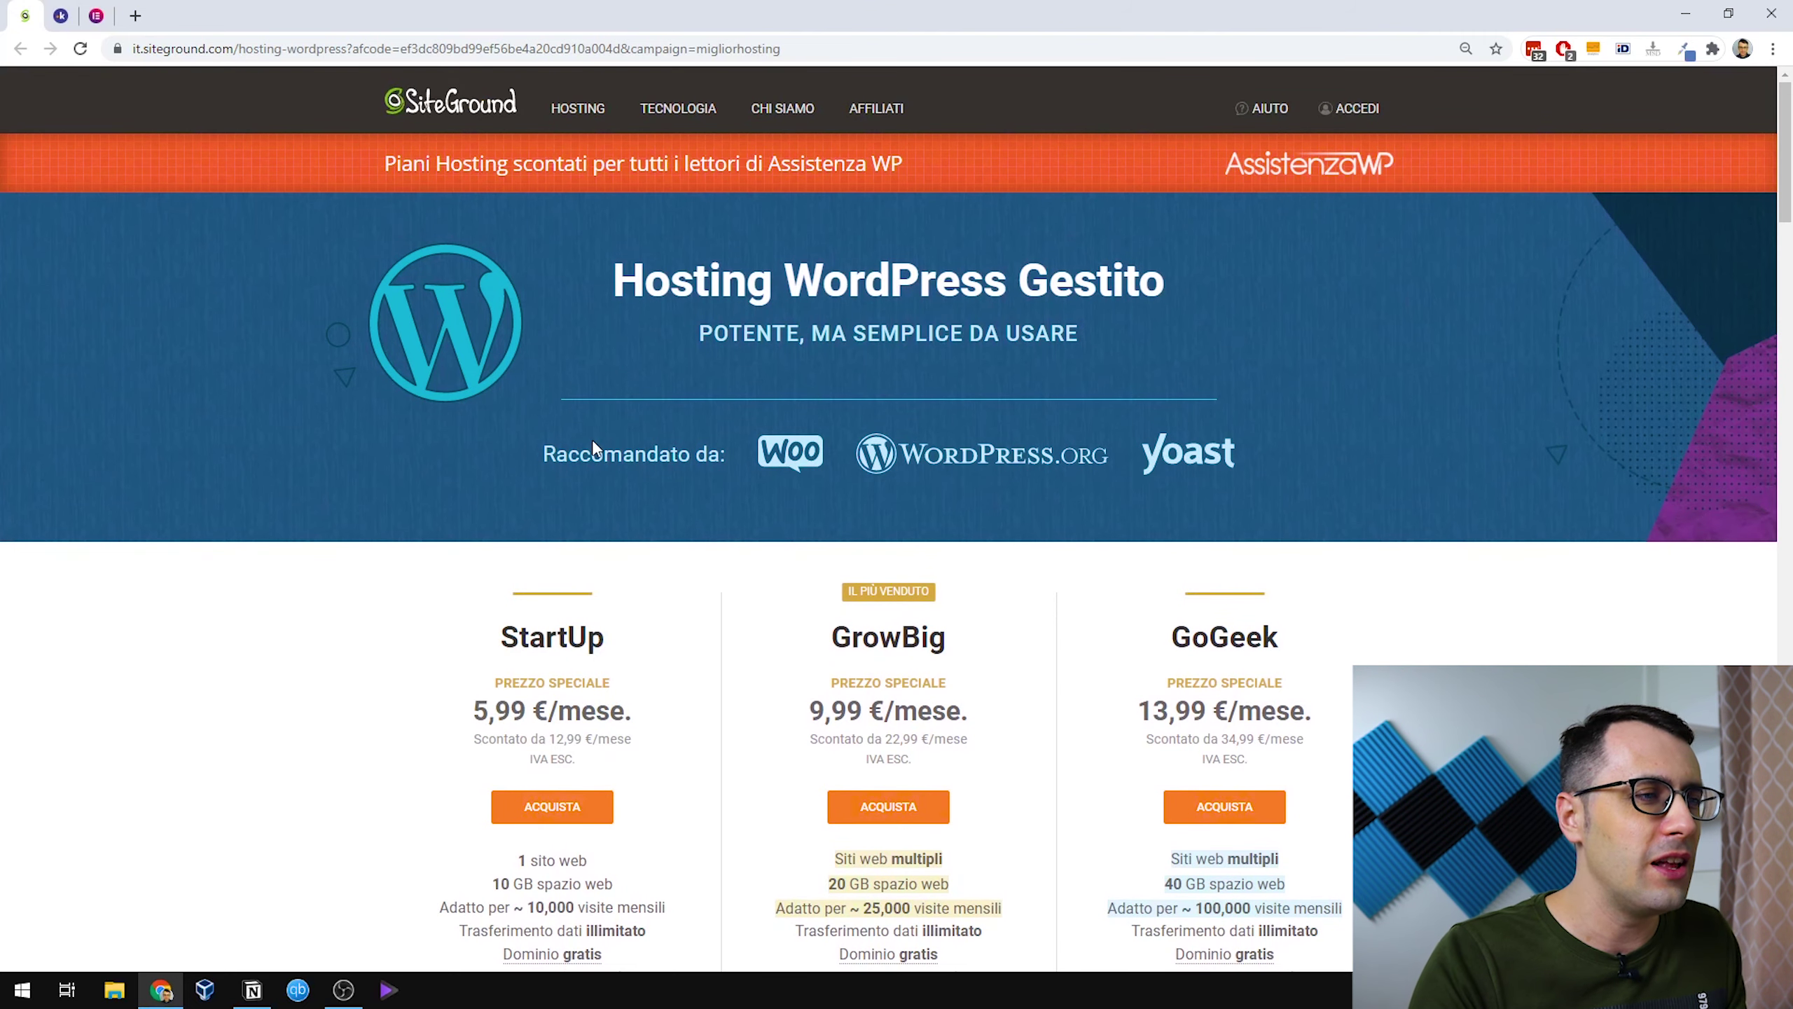
Review SiteGround's StartUp, GrowBig and GoGeek plans, including GrowBig's multiple-website feature.
{"action": "scroll", "coordinate": [594, 437], "scroll_direction": "down", "scroll_amount": 2}
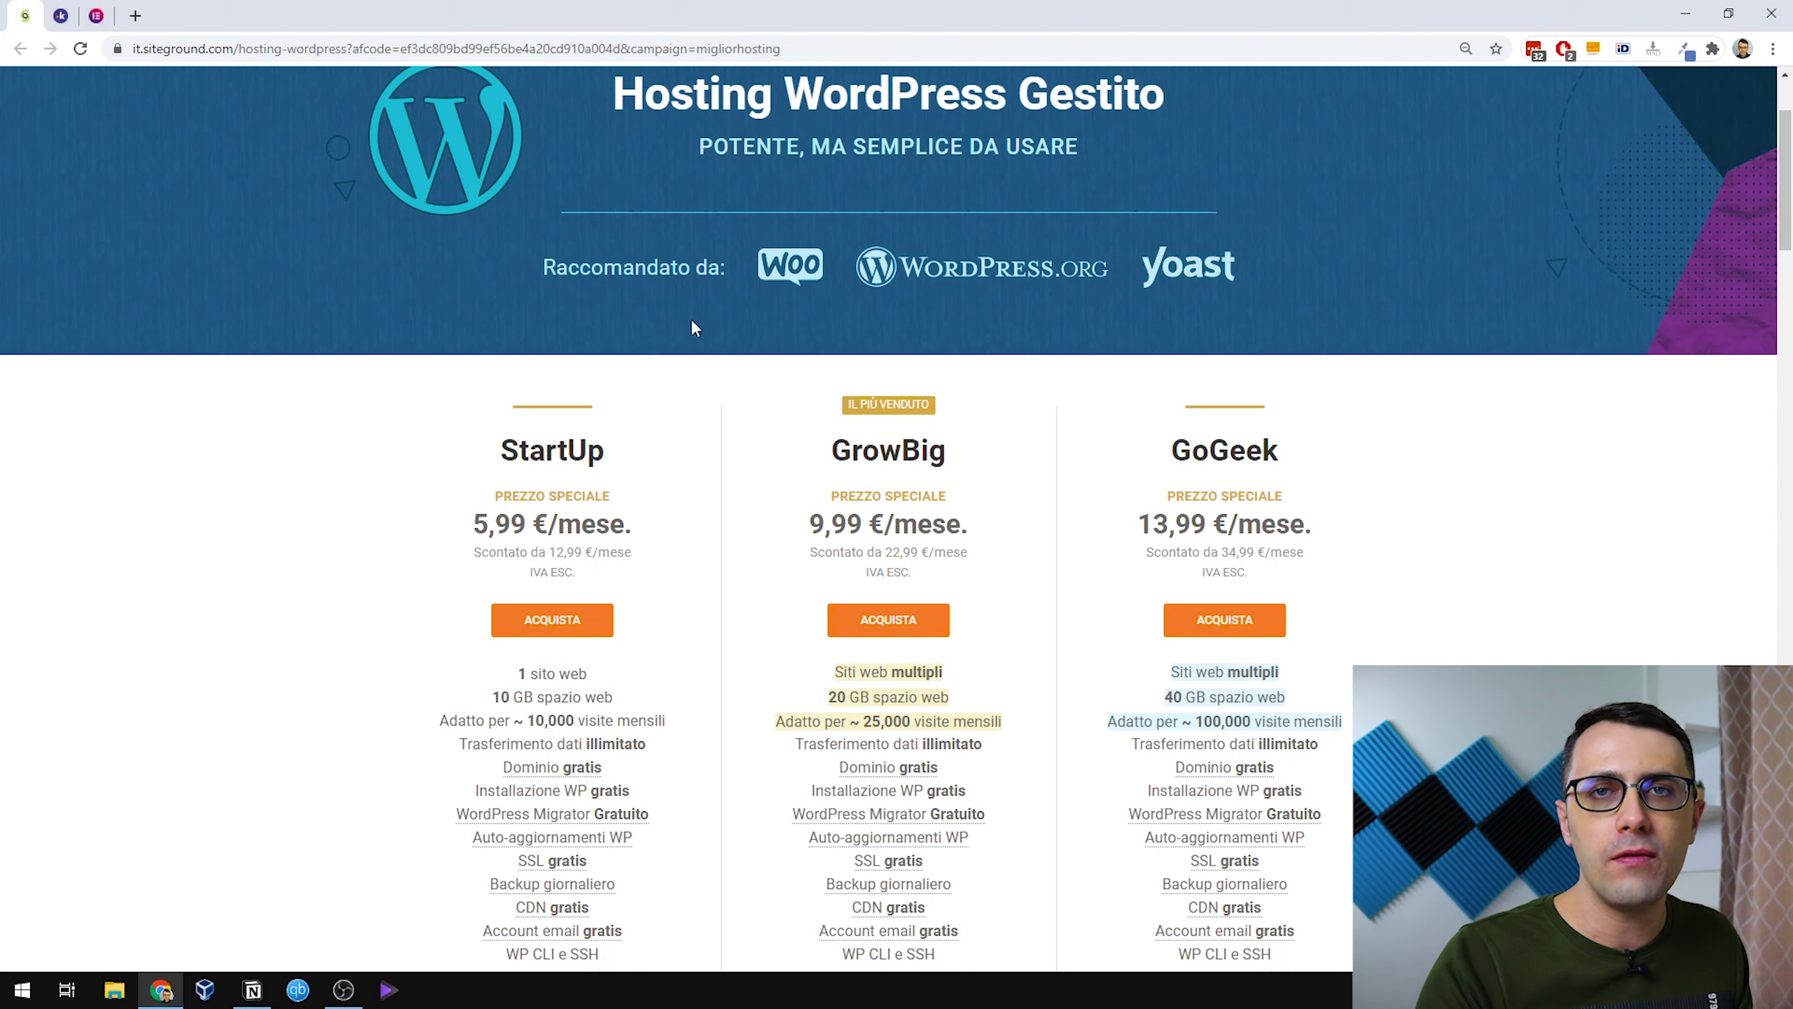
{"action": "scroll", "coordinate": [562, 353], "scroll_direction": "down", "scroll_amount": 1}
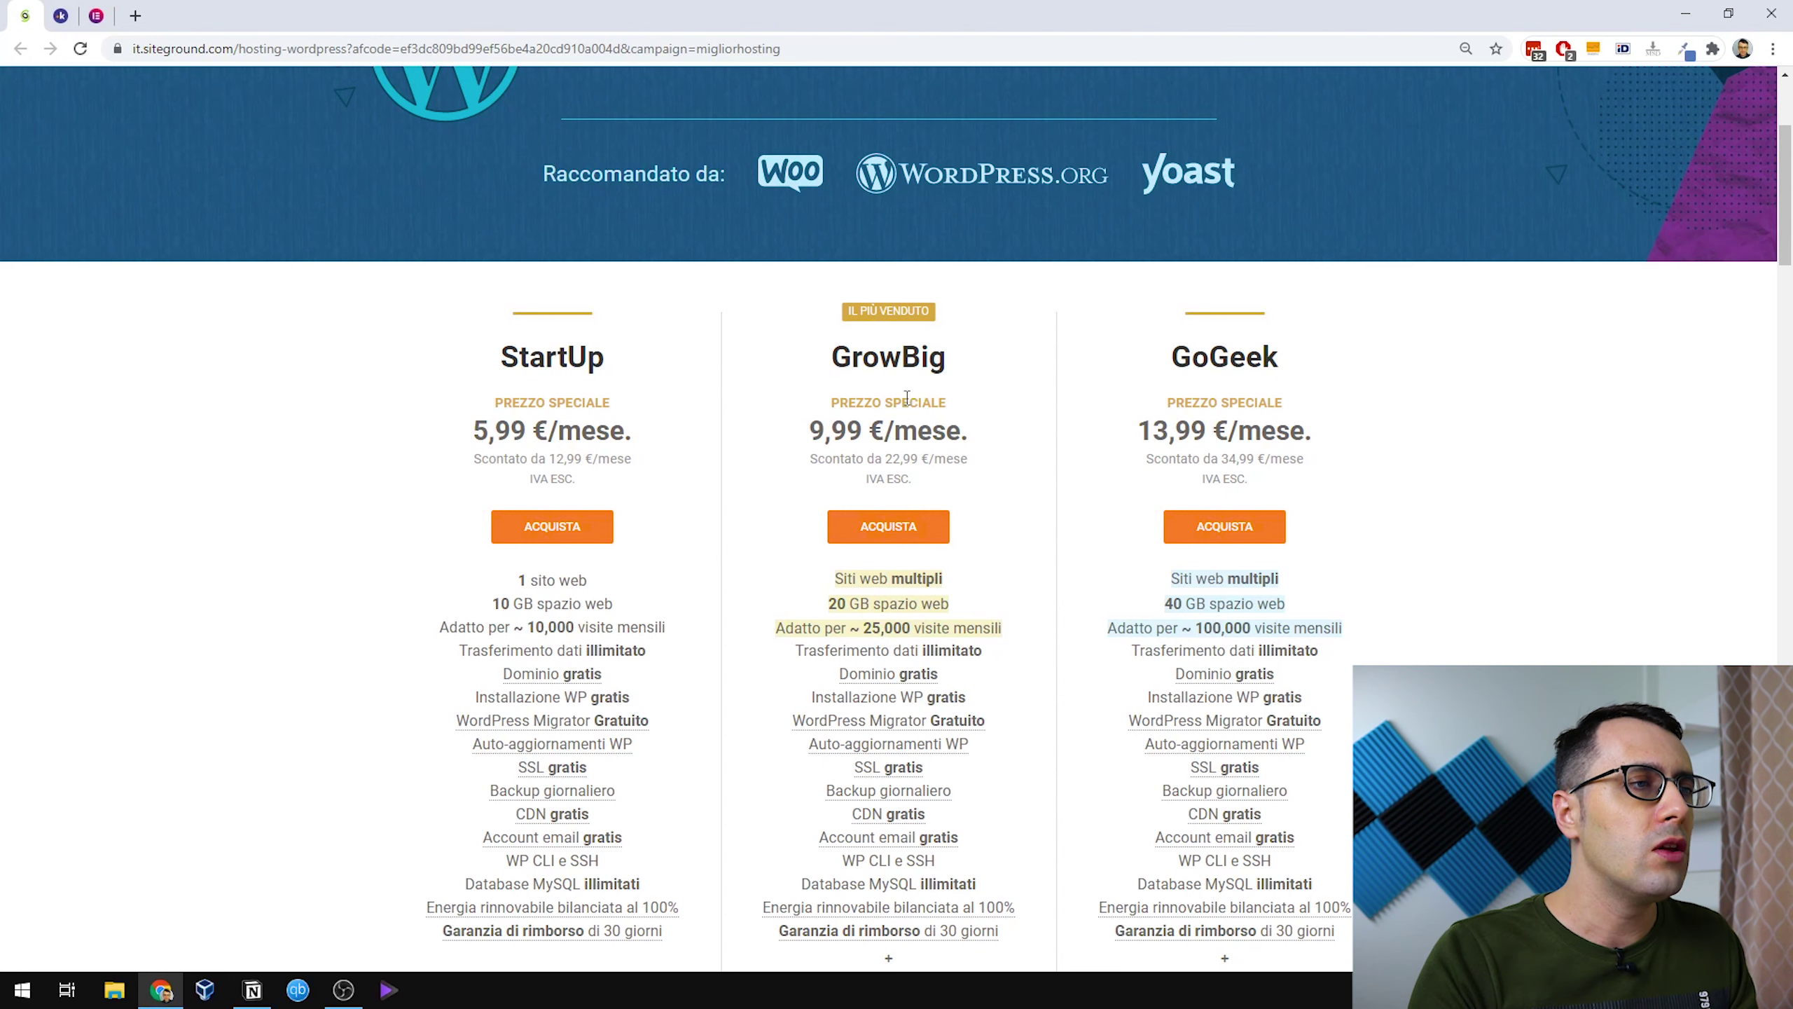
{"action": "left_click_drag", "start_coordinate": [833, 578], "coordinate": [974, 590]}
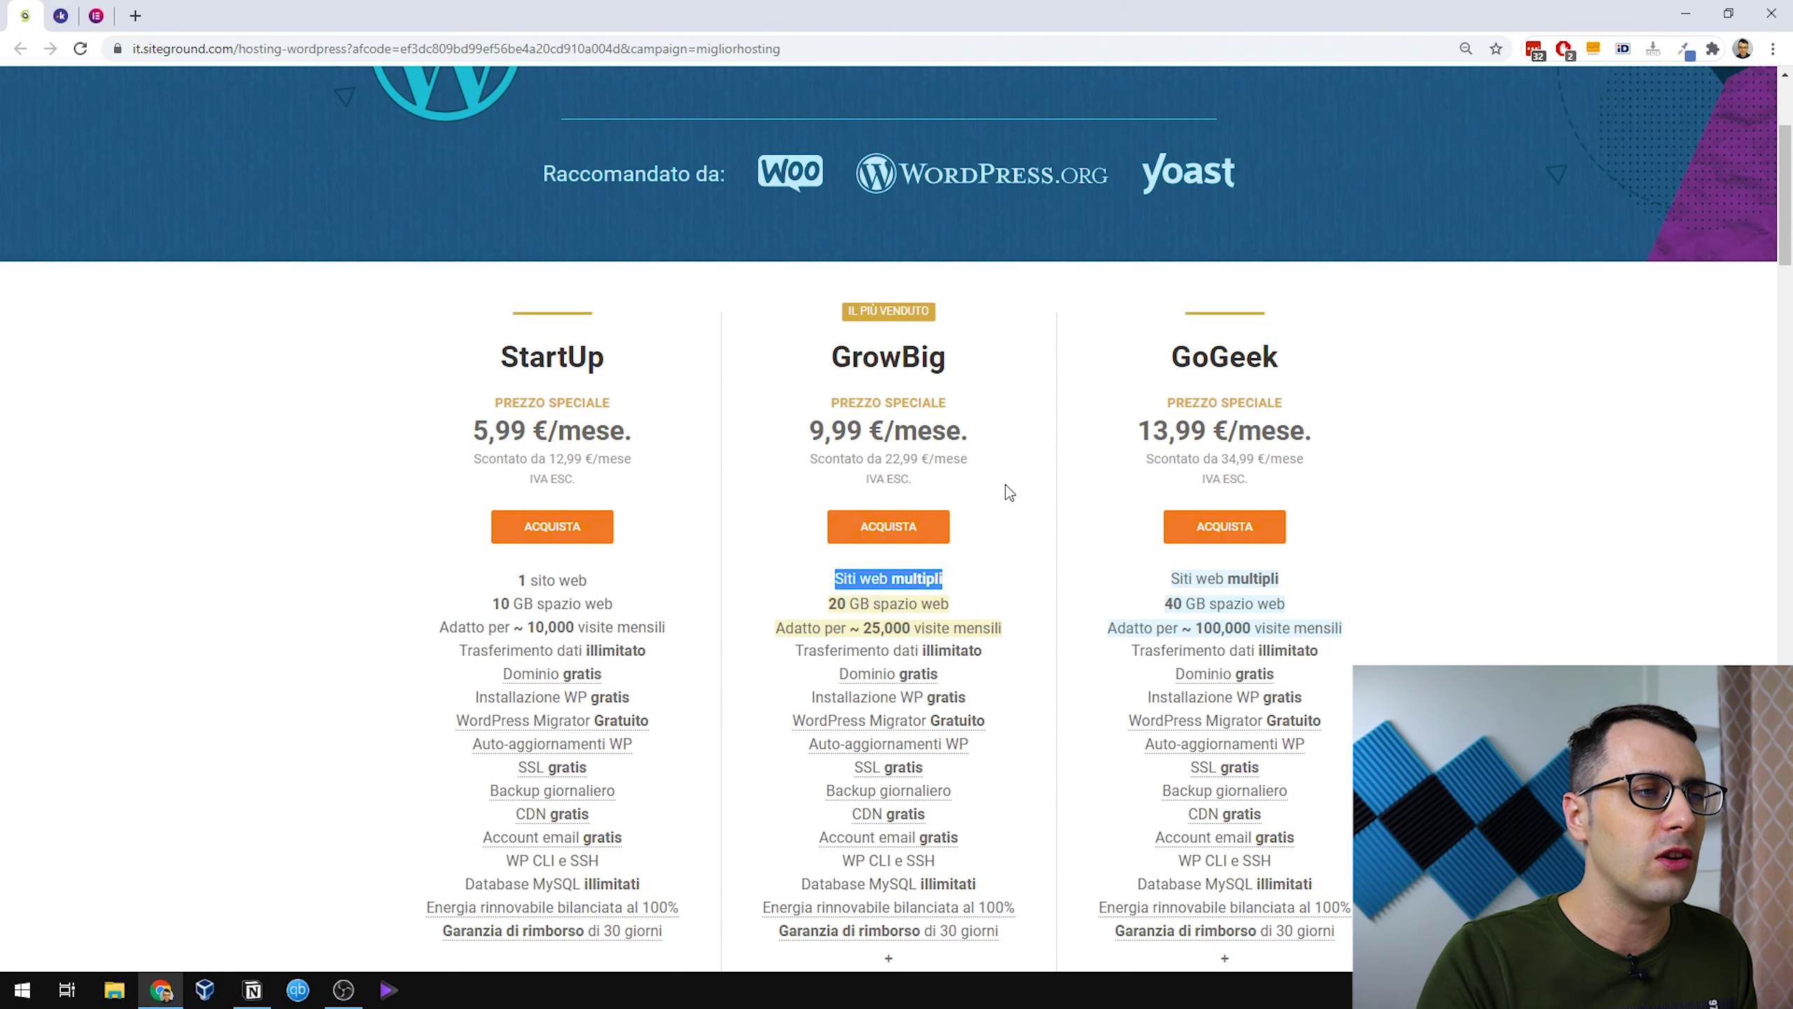
{"action": "scroll", "coordinate": [883, 494], "scroll_direction": "up", "scroll_amount": 4}
{"action": "left_click", "coordinate": [795, 642]}
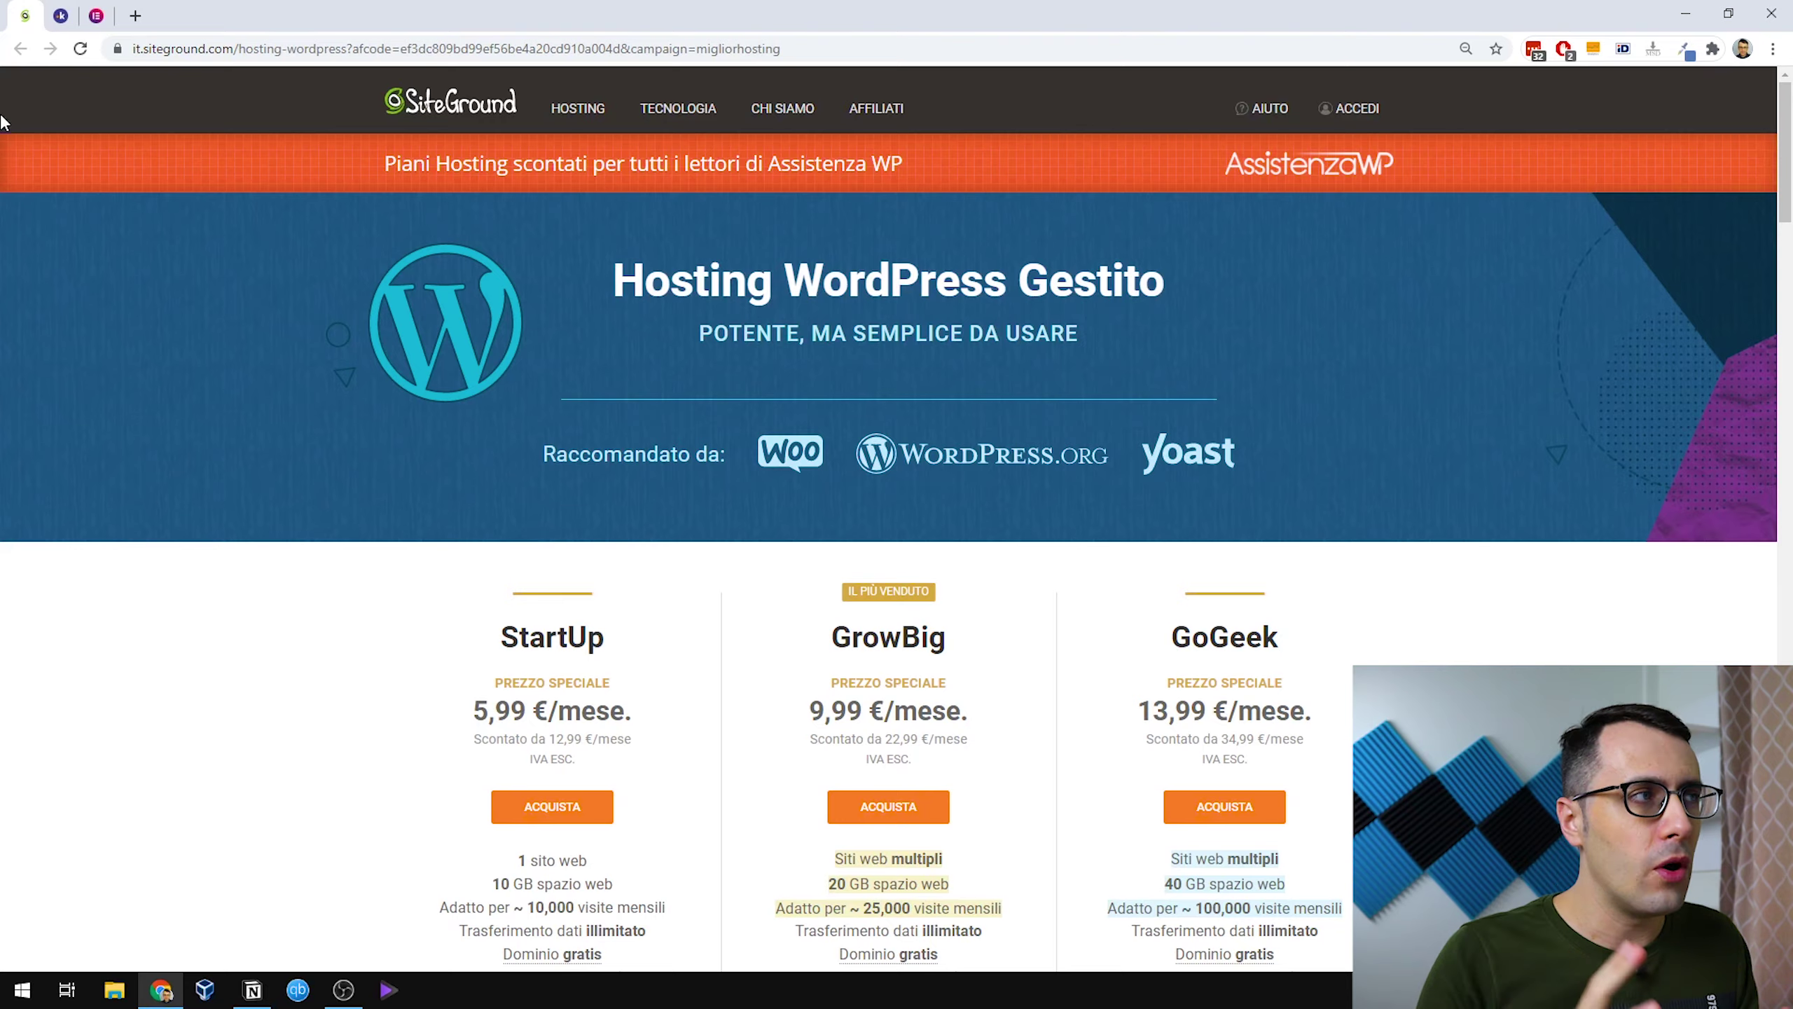
Switch to the Keliweb hosting page and compare its plans, focusing on the features of KeliUser and KeliCMS.
{"action": "left_click", "coordinate": [59, 16]}
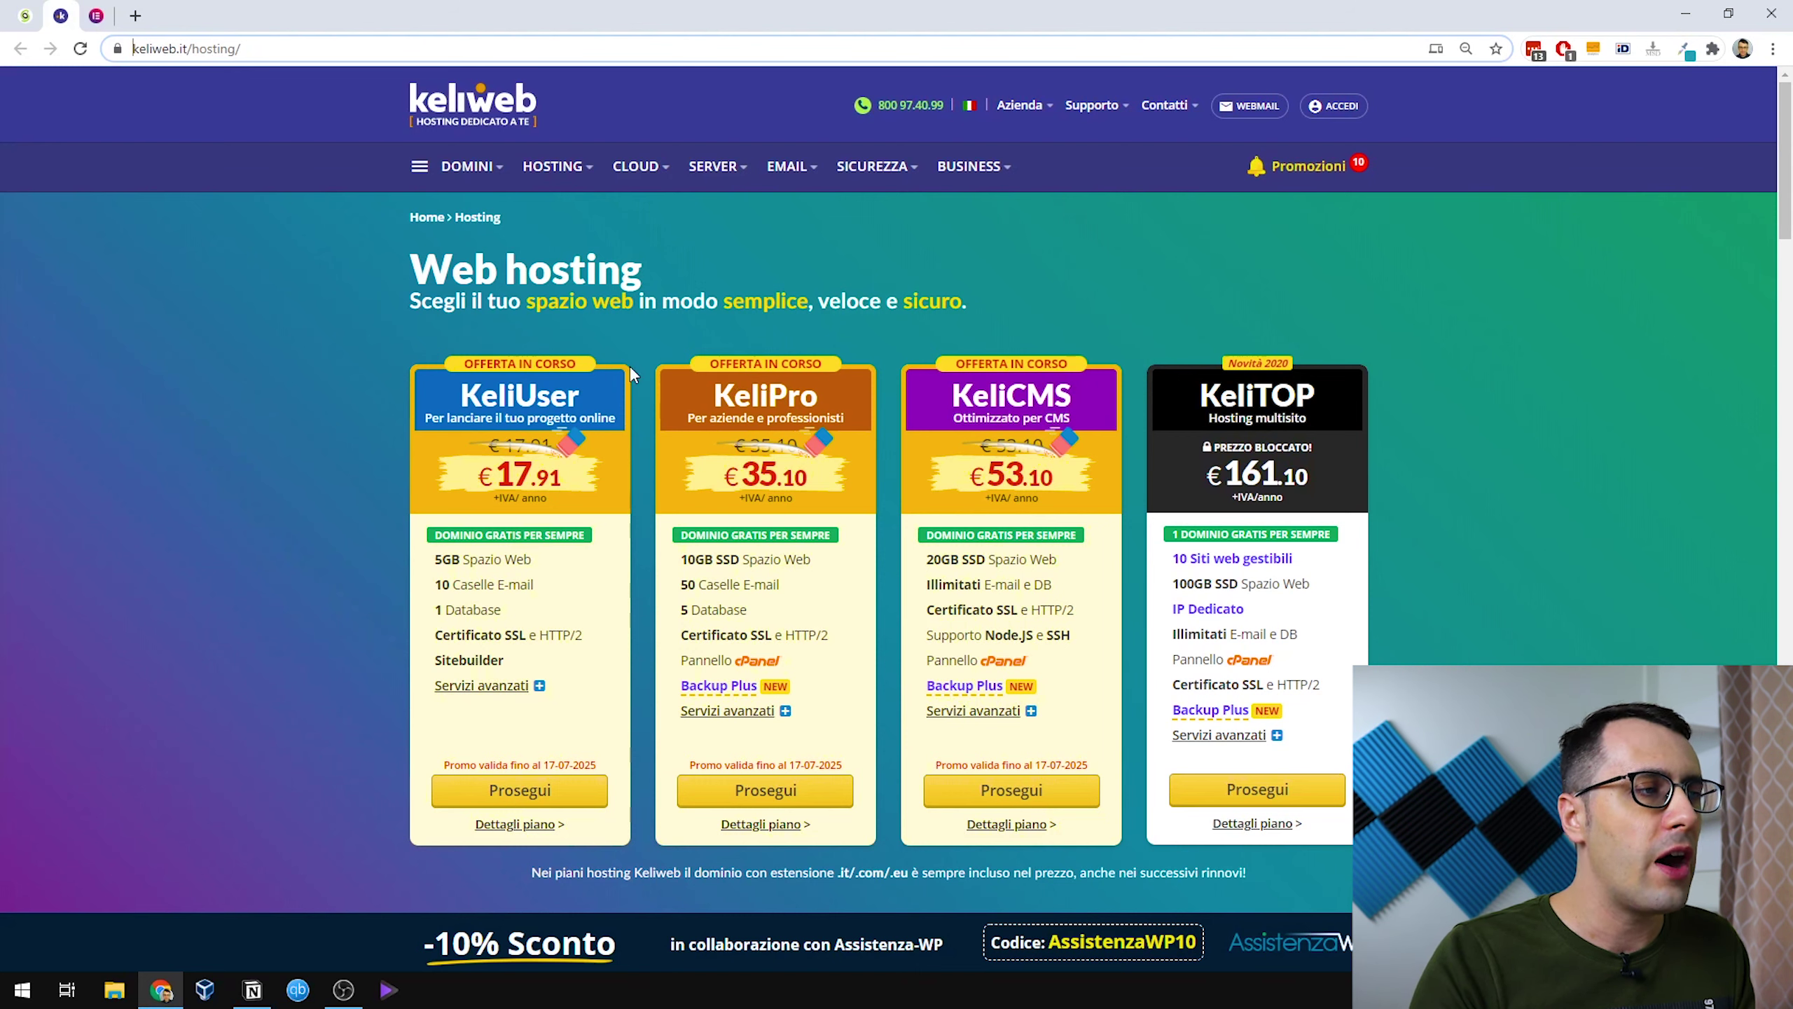
{"action": "left_click_drag", "start_coordinate": [456, 609], "coordinate": [510, 622]}
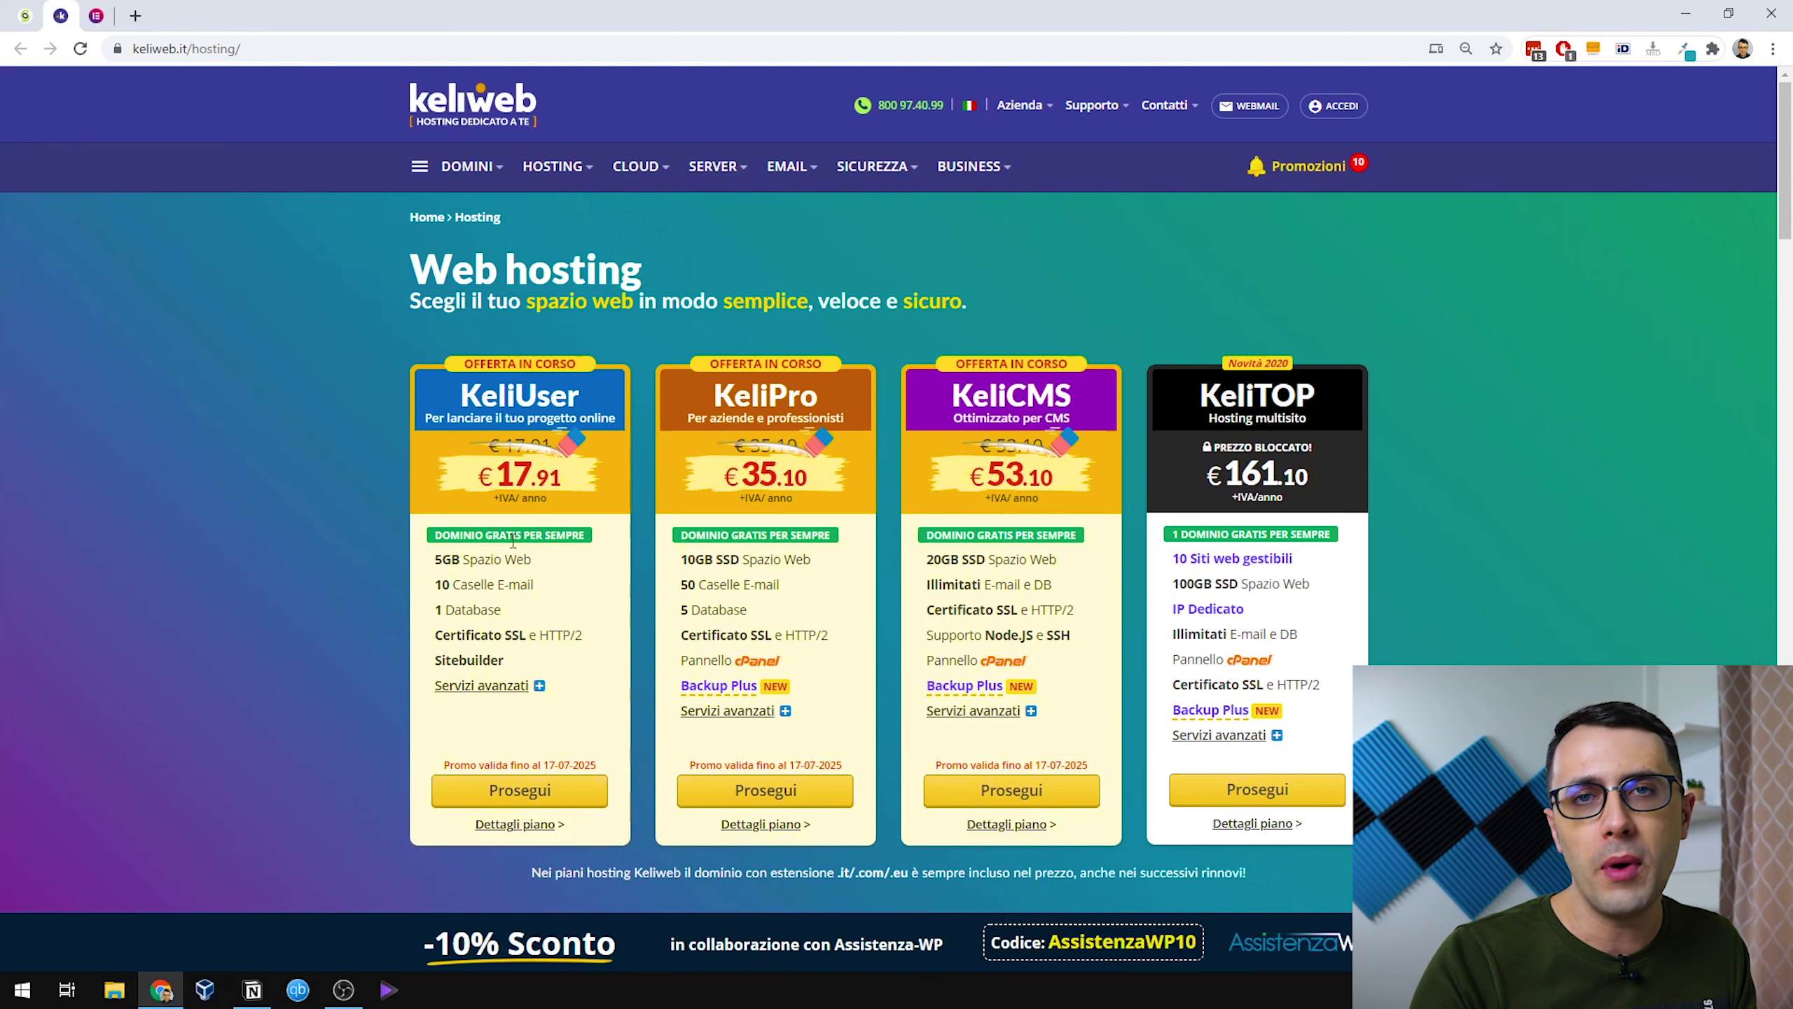
{"action": "left_click_drag", "start_coordinate": [435, 559], "coordinate": [485, 559]}
{"action": "left_click", "coordinate": [484, 559]}
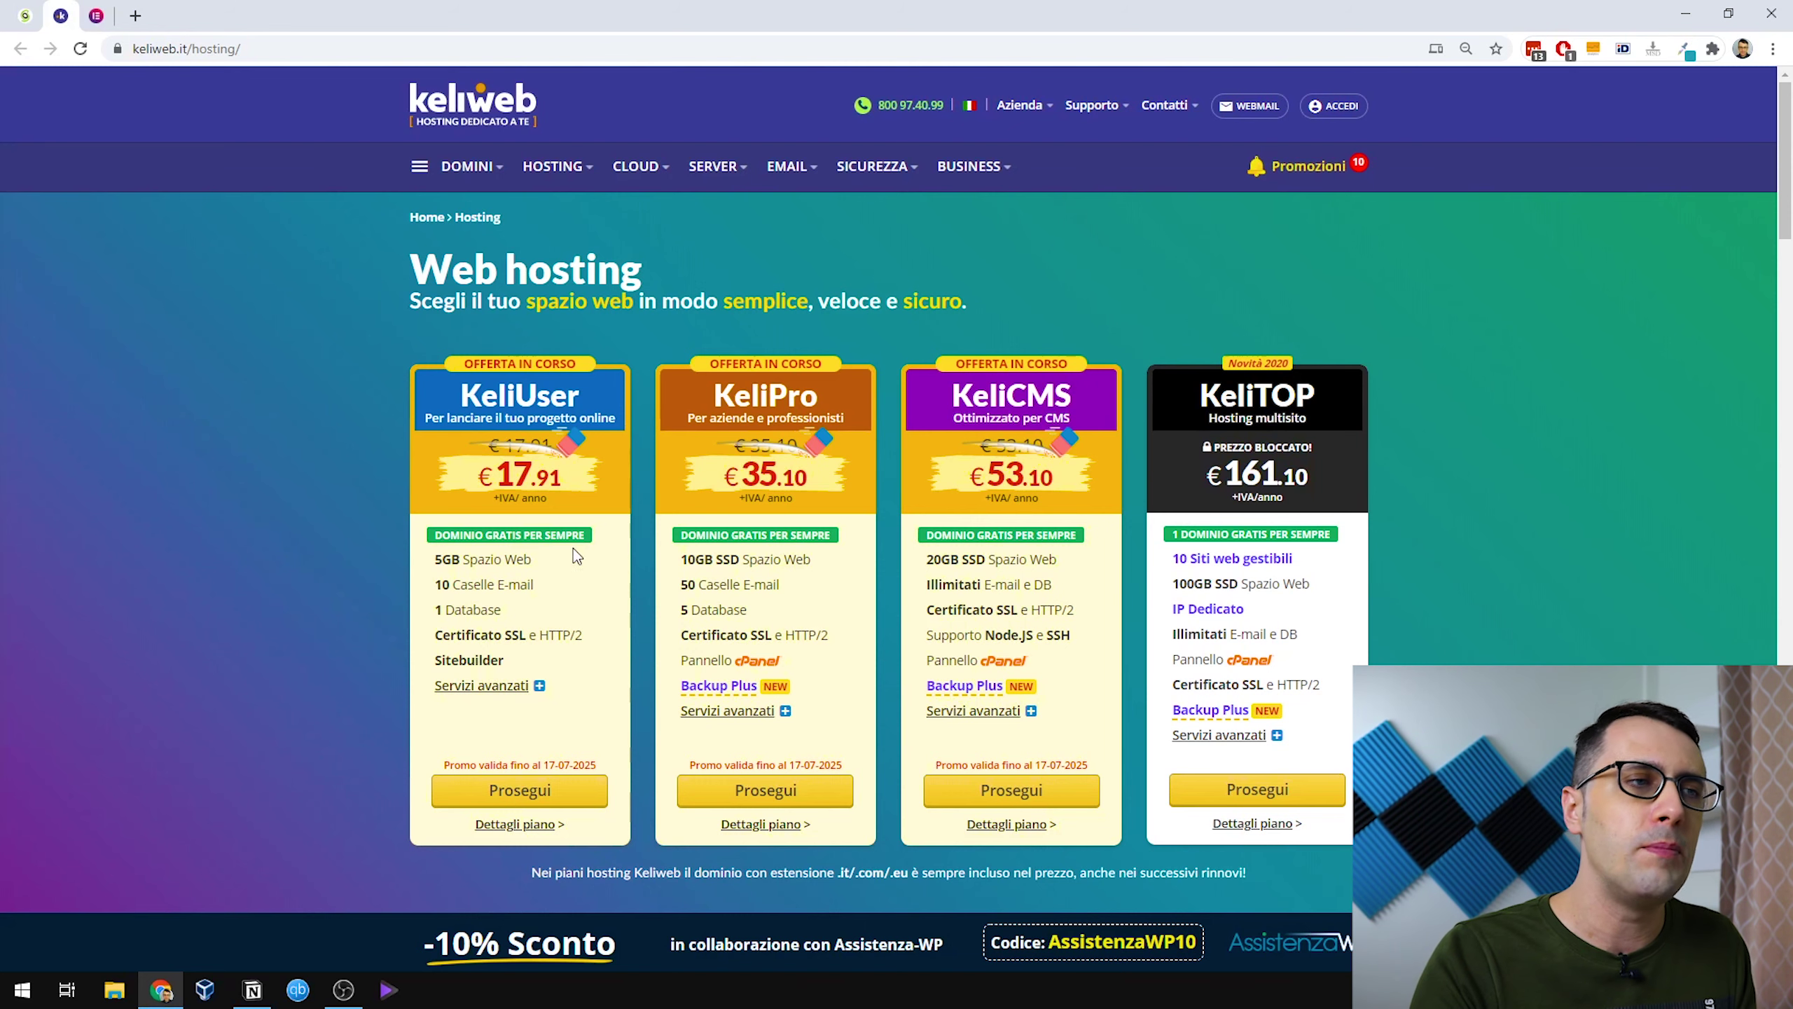
{"action": "double_click", "coordinate": [1009, 396]}
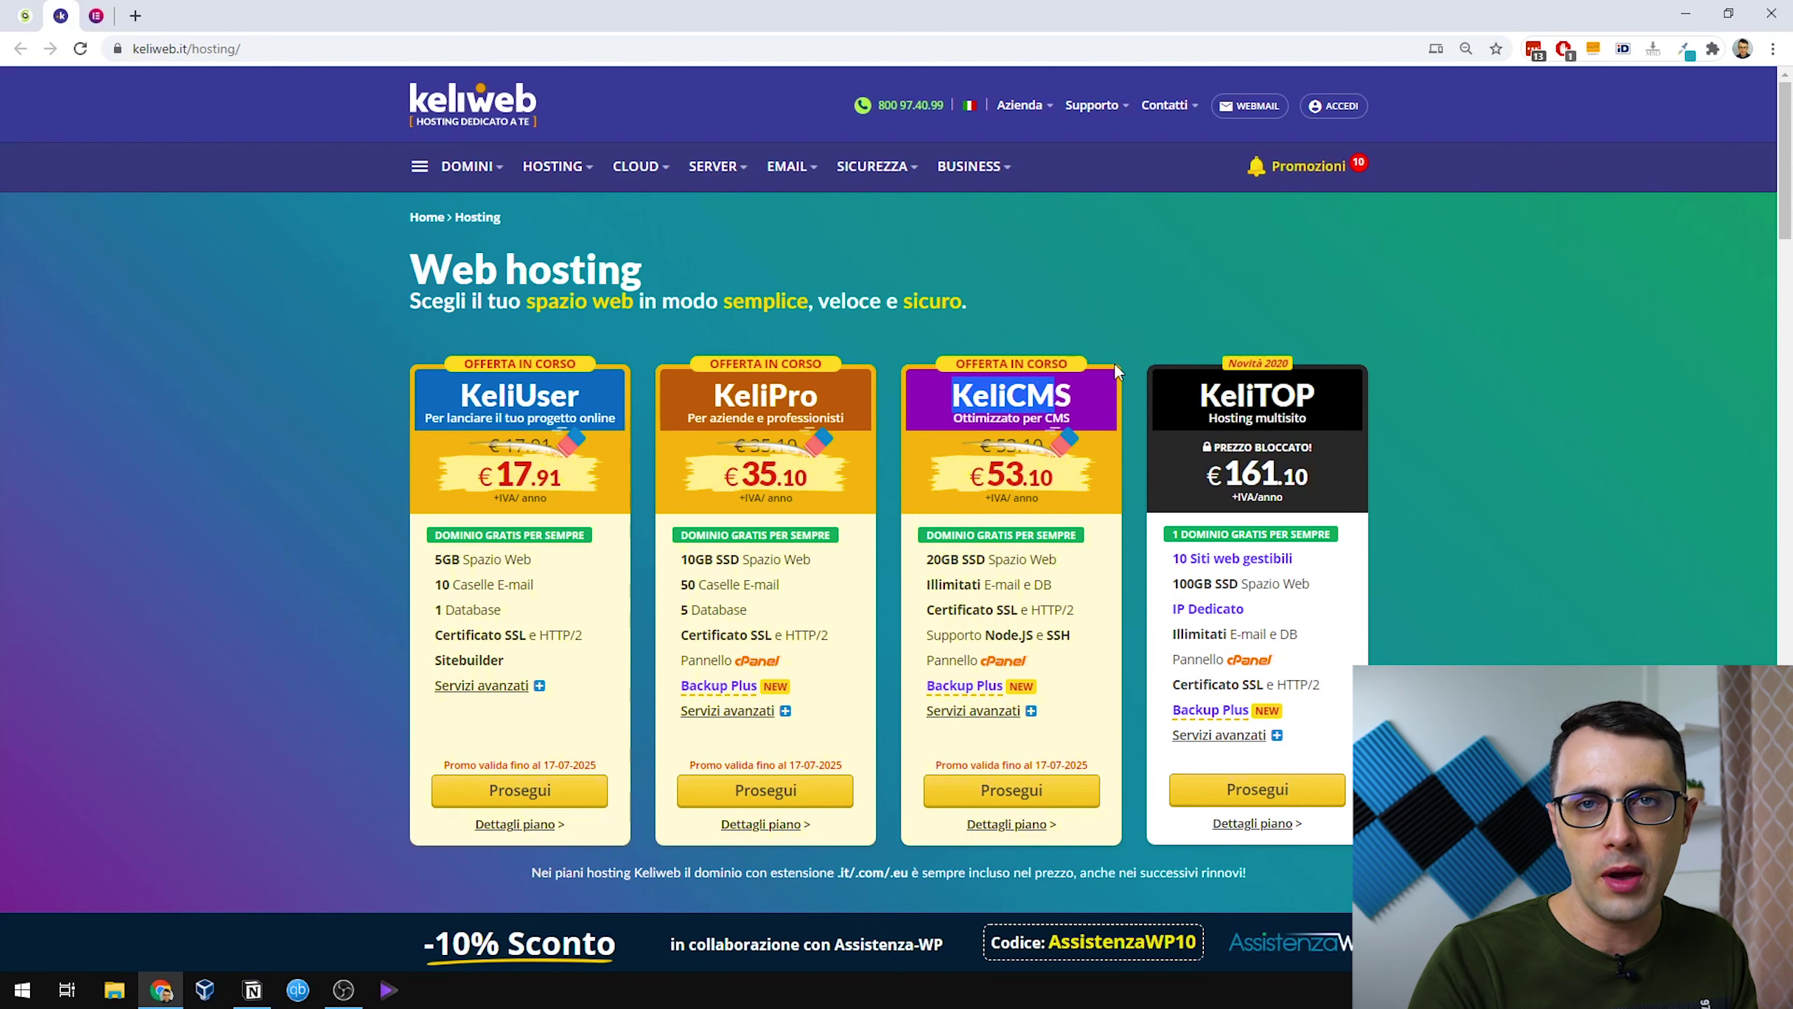
{"action": "left_click", "coordinate": [1069, 332]}
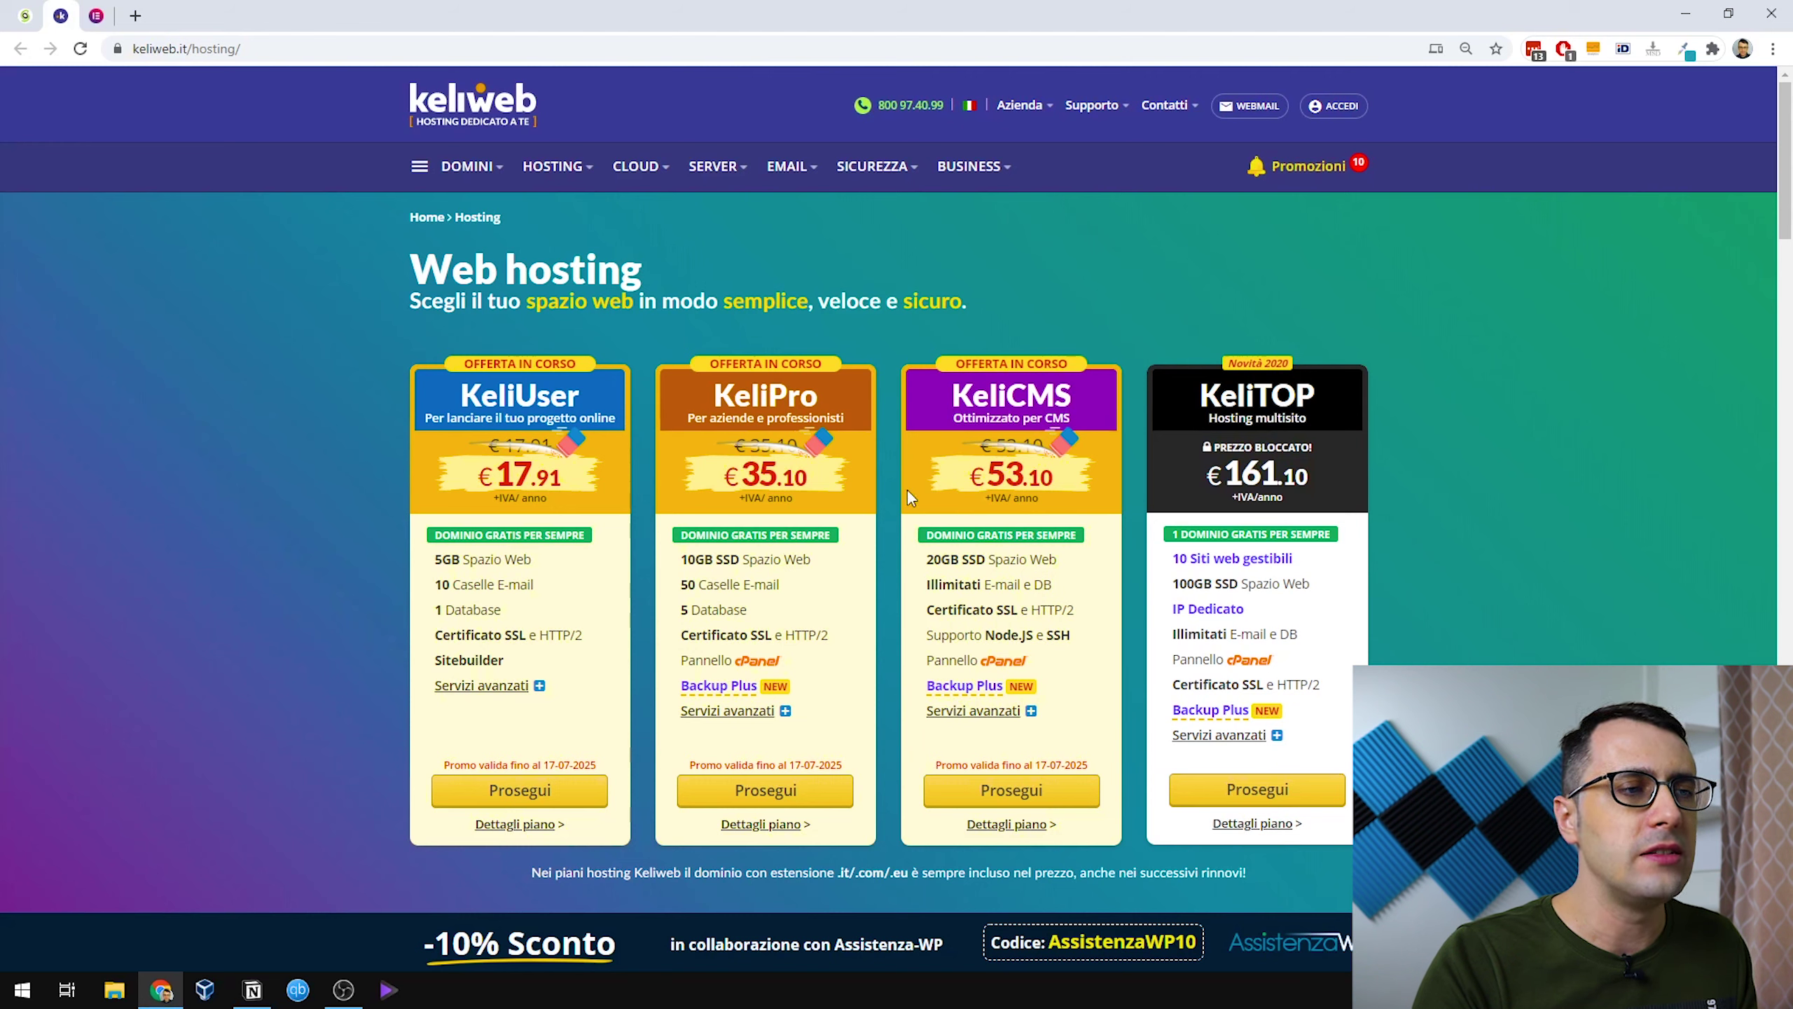
{"action": "double_click", "coordinate": [1003, 586]}
{"action": "left_click", "coordinate": [1011, 485]}
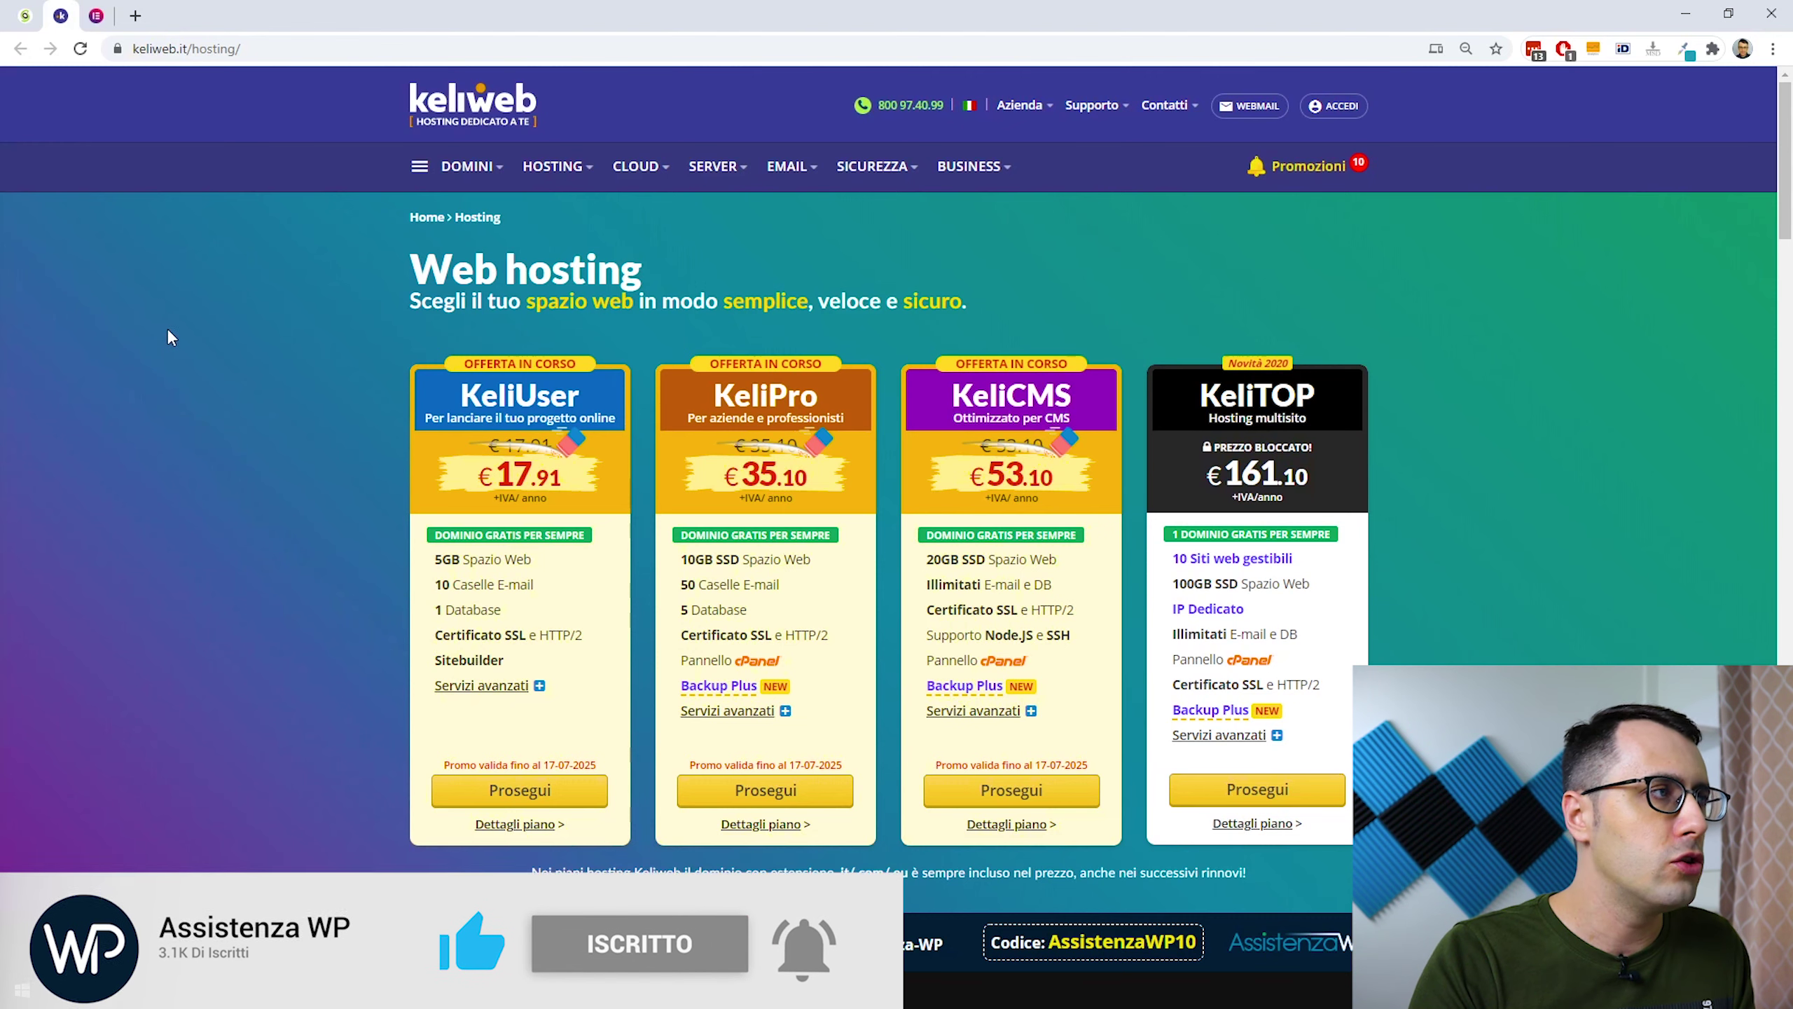
Return to SiteGround's WordPress hosting page and start an order for the StartUp plan.
{"action": "key", "text": "ctrl+shift+Tab"}
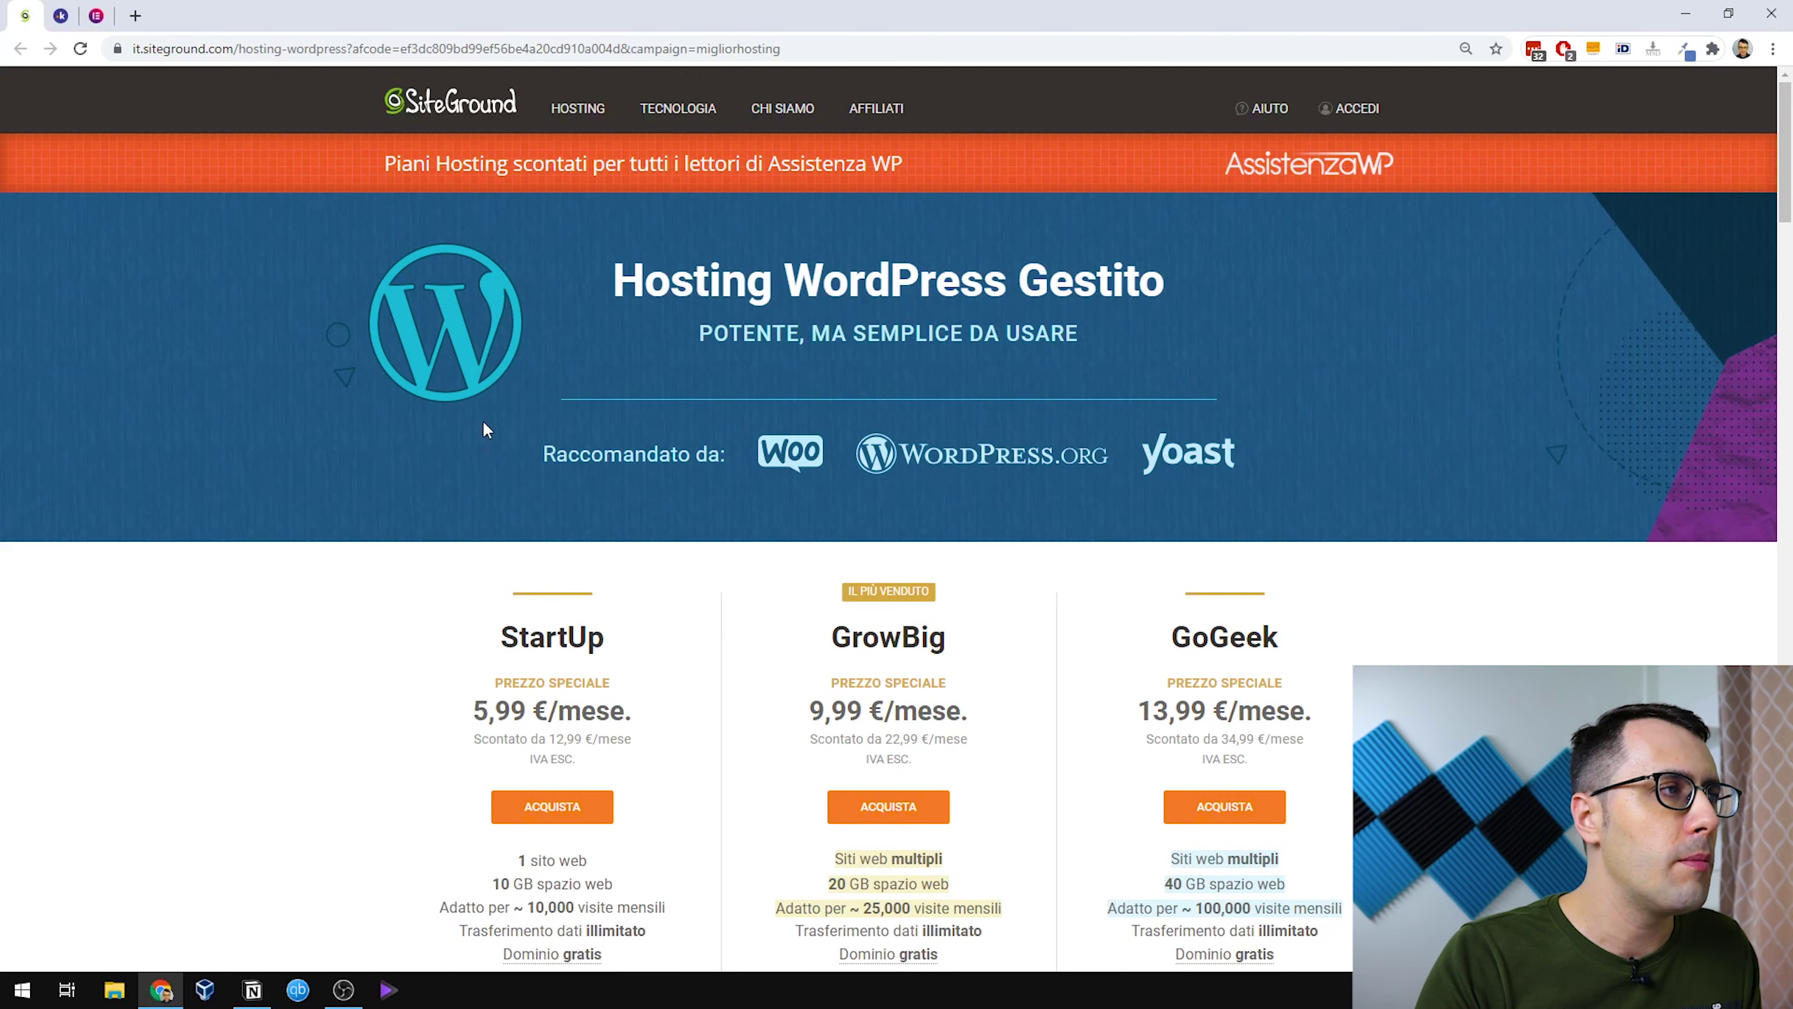
{"action": "scroll", "coordinate": [487, 424], "scroll_direction": "down", "scroll_amount": 1}
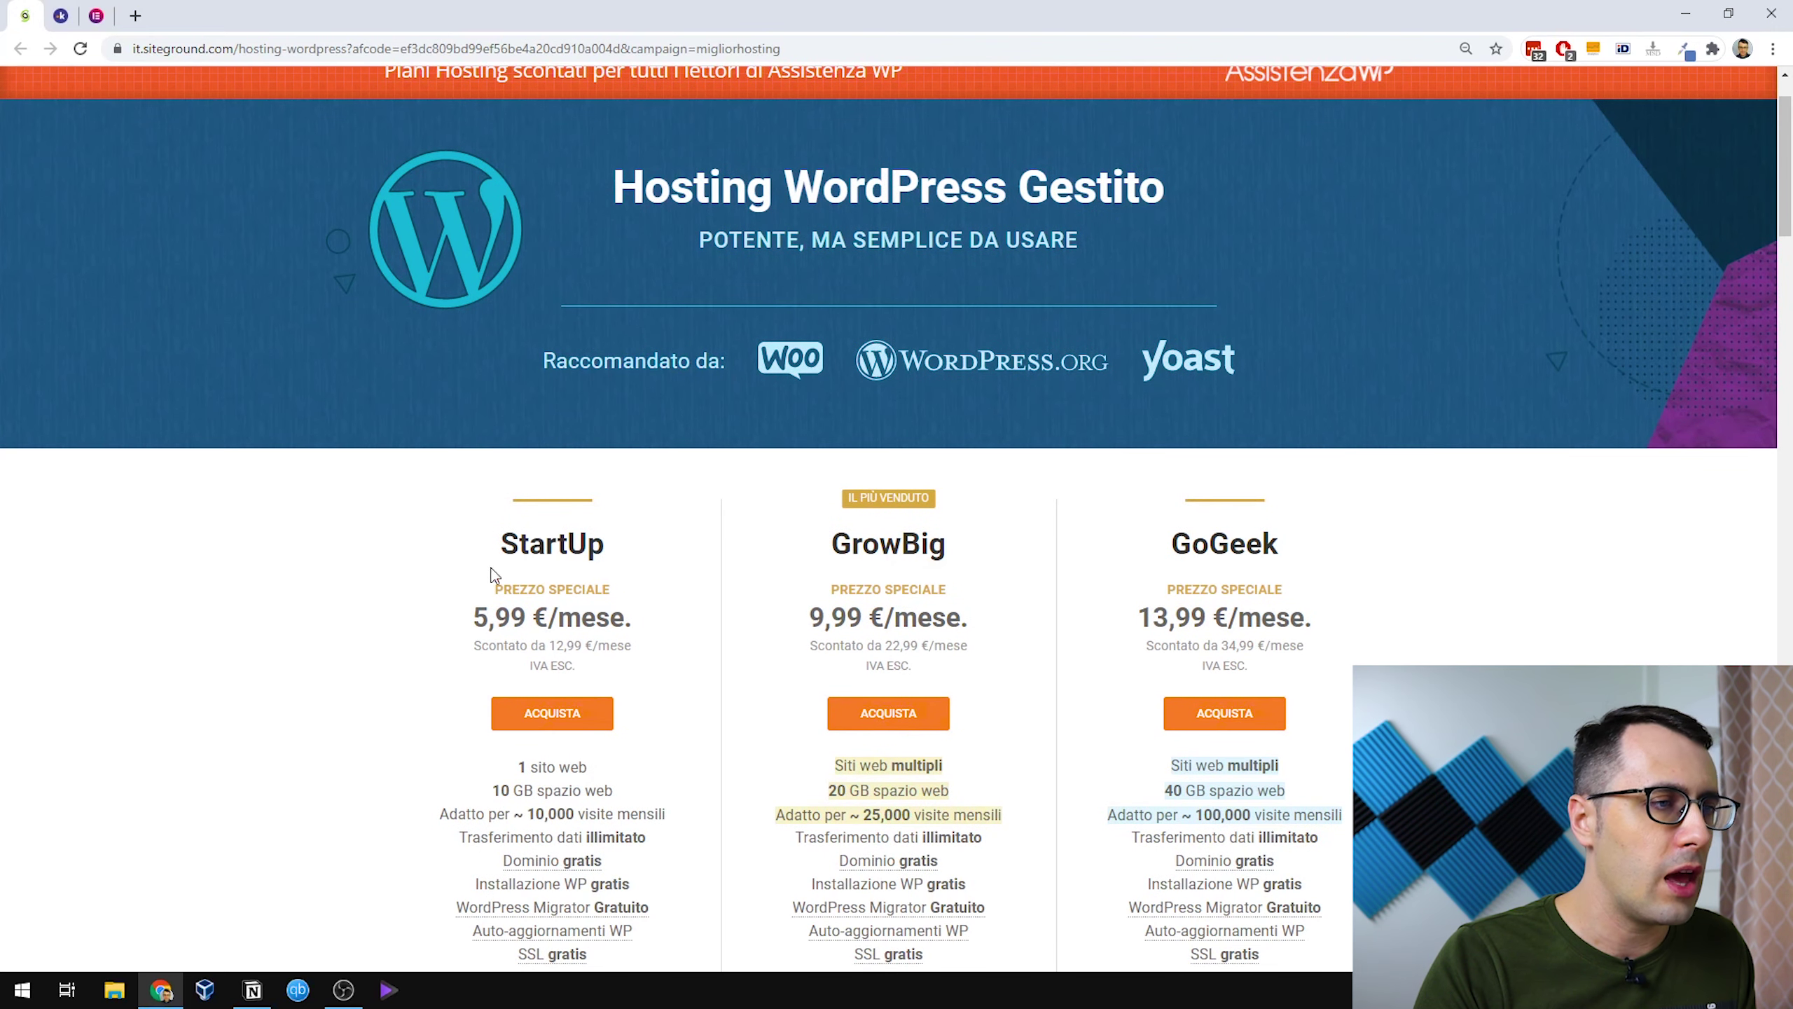
{"action": "scroll", "coordinate": [408, 593], "scroll_direction": "down", "scroll_amount": 1}
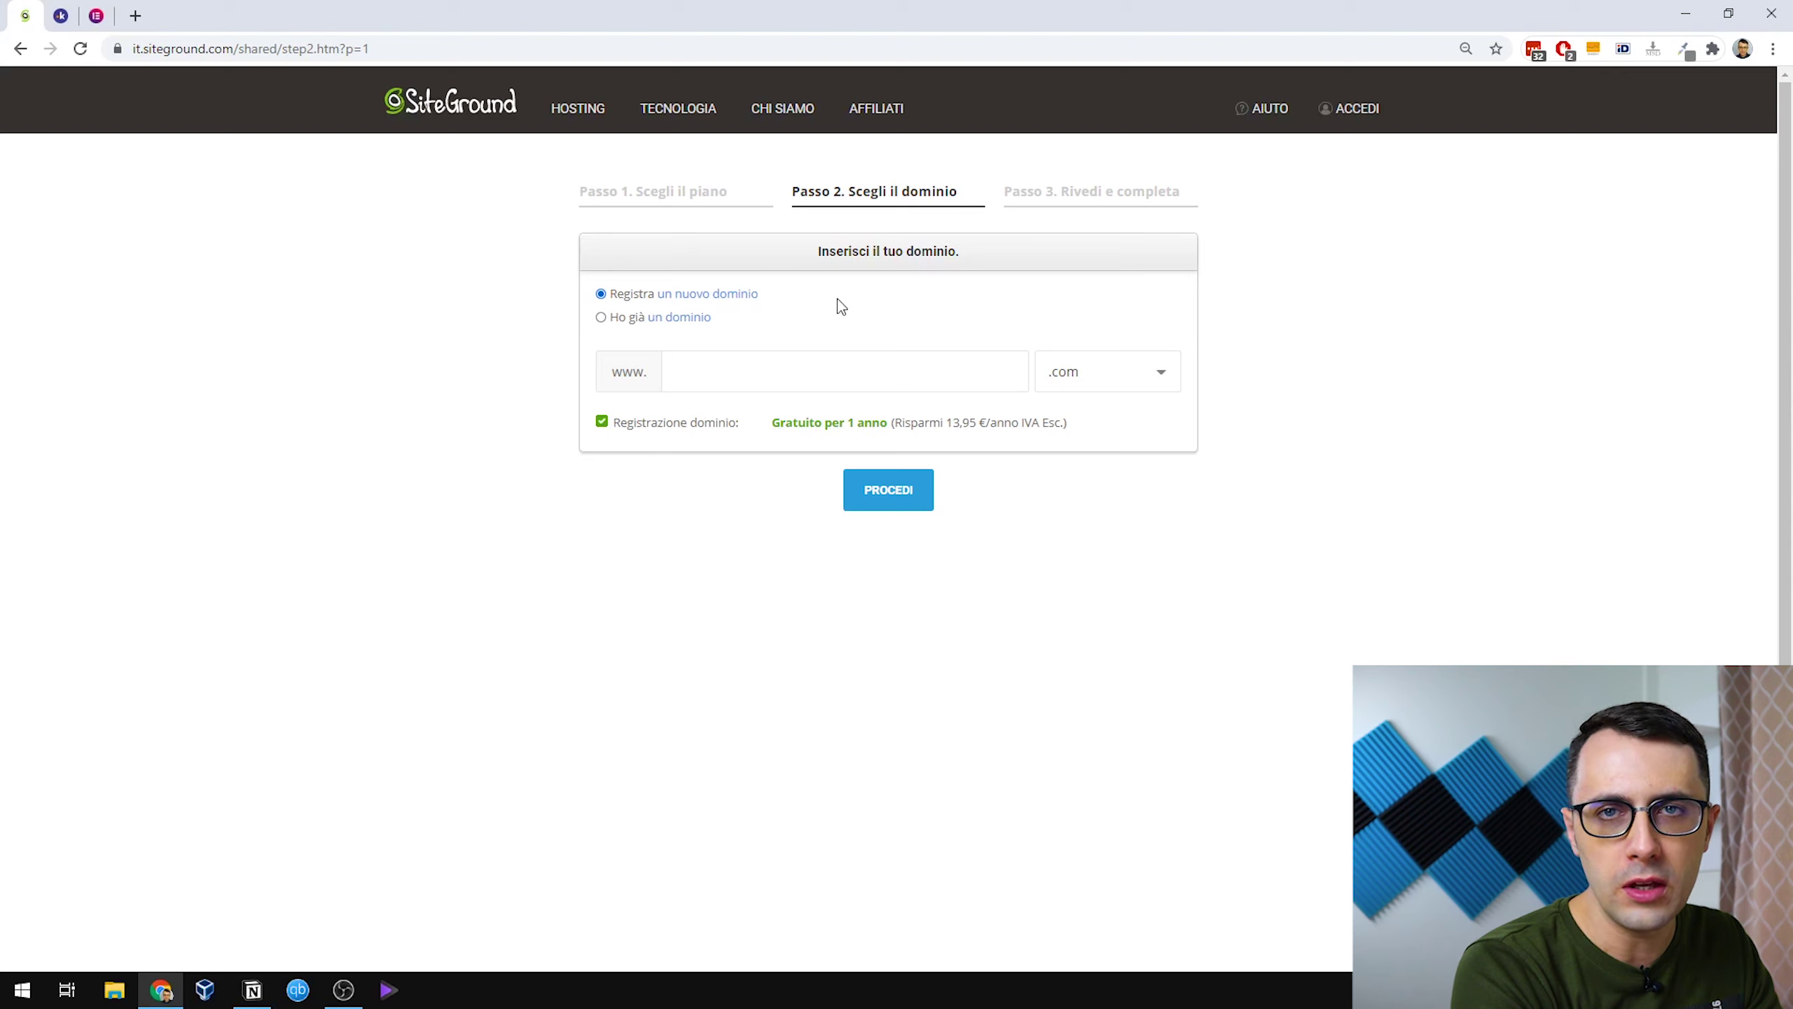
Enter elementor-test with the .com extension as the domain, switch to the already-owned domain option and proceed to the order review.
{"action": "type", "text": "elementor-test"}
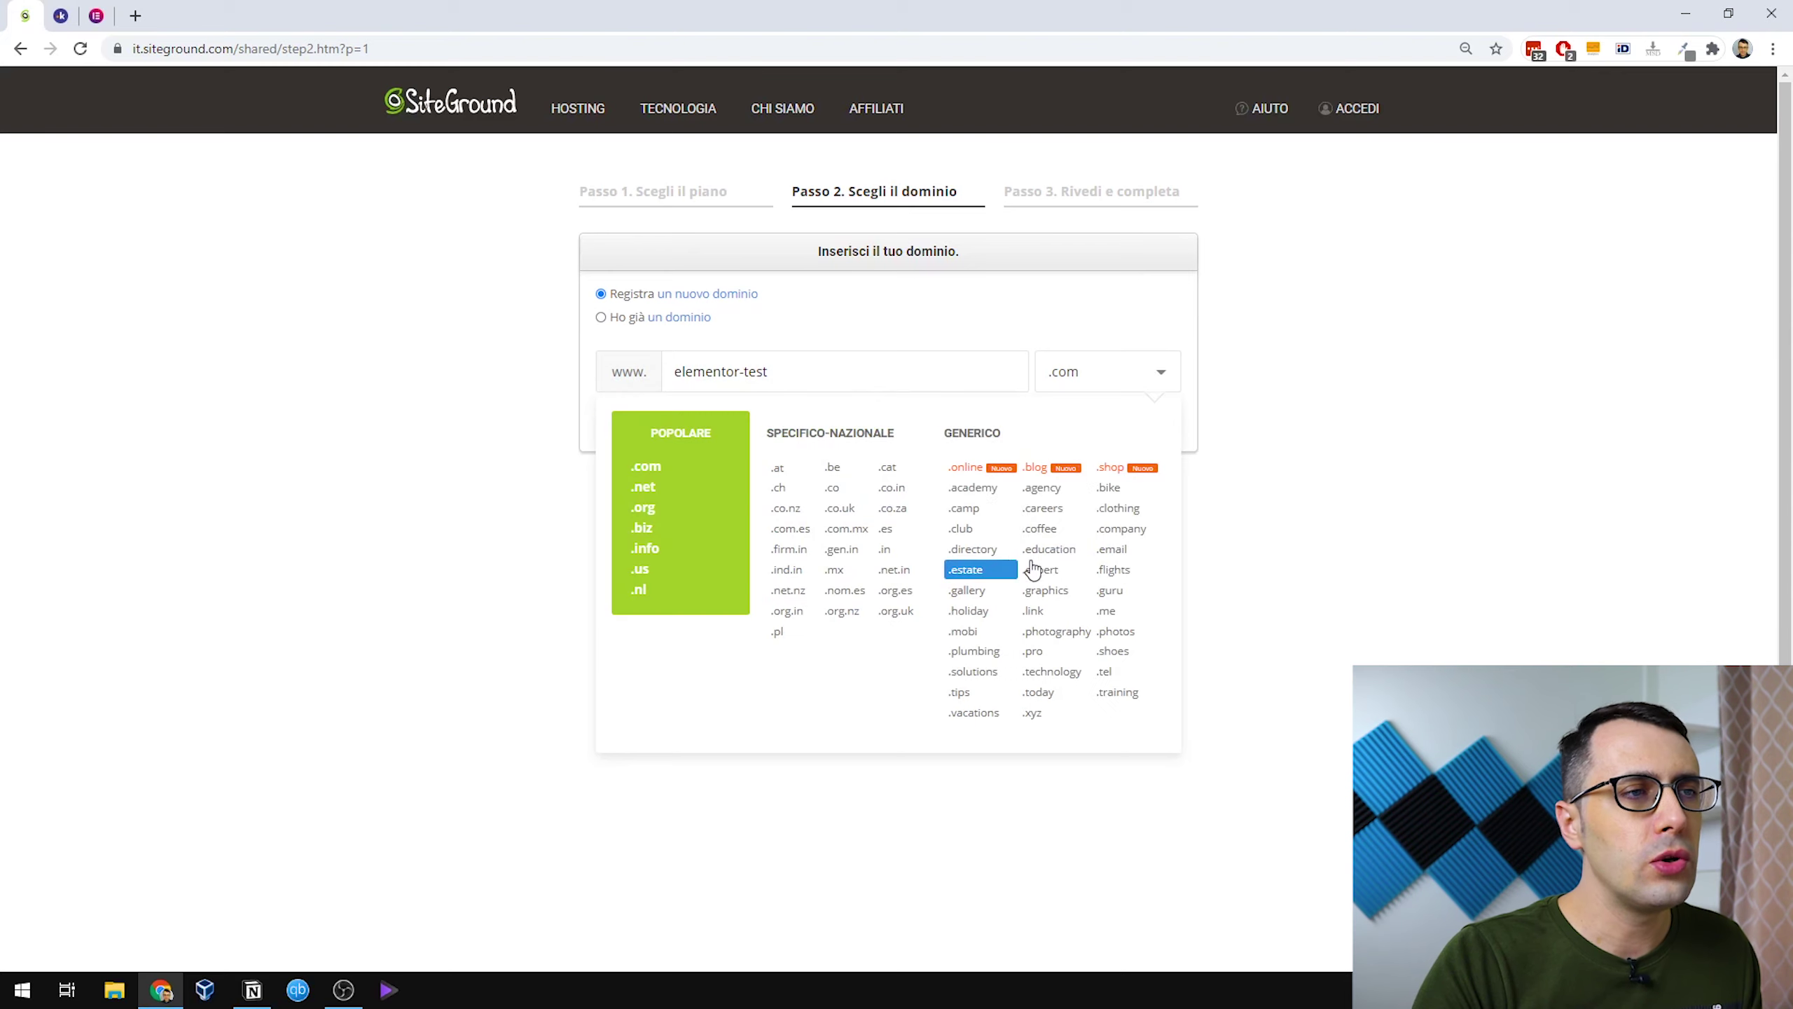
{"action": "left_click", "coordinate": [1137, 308]}
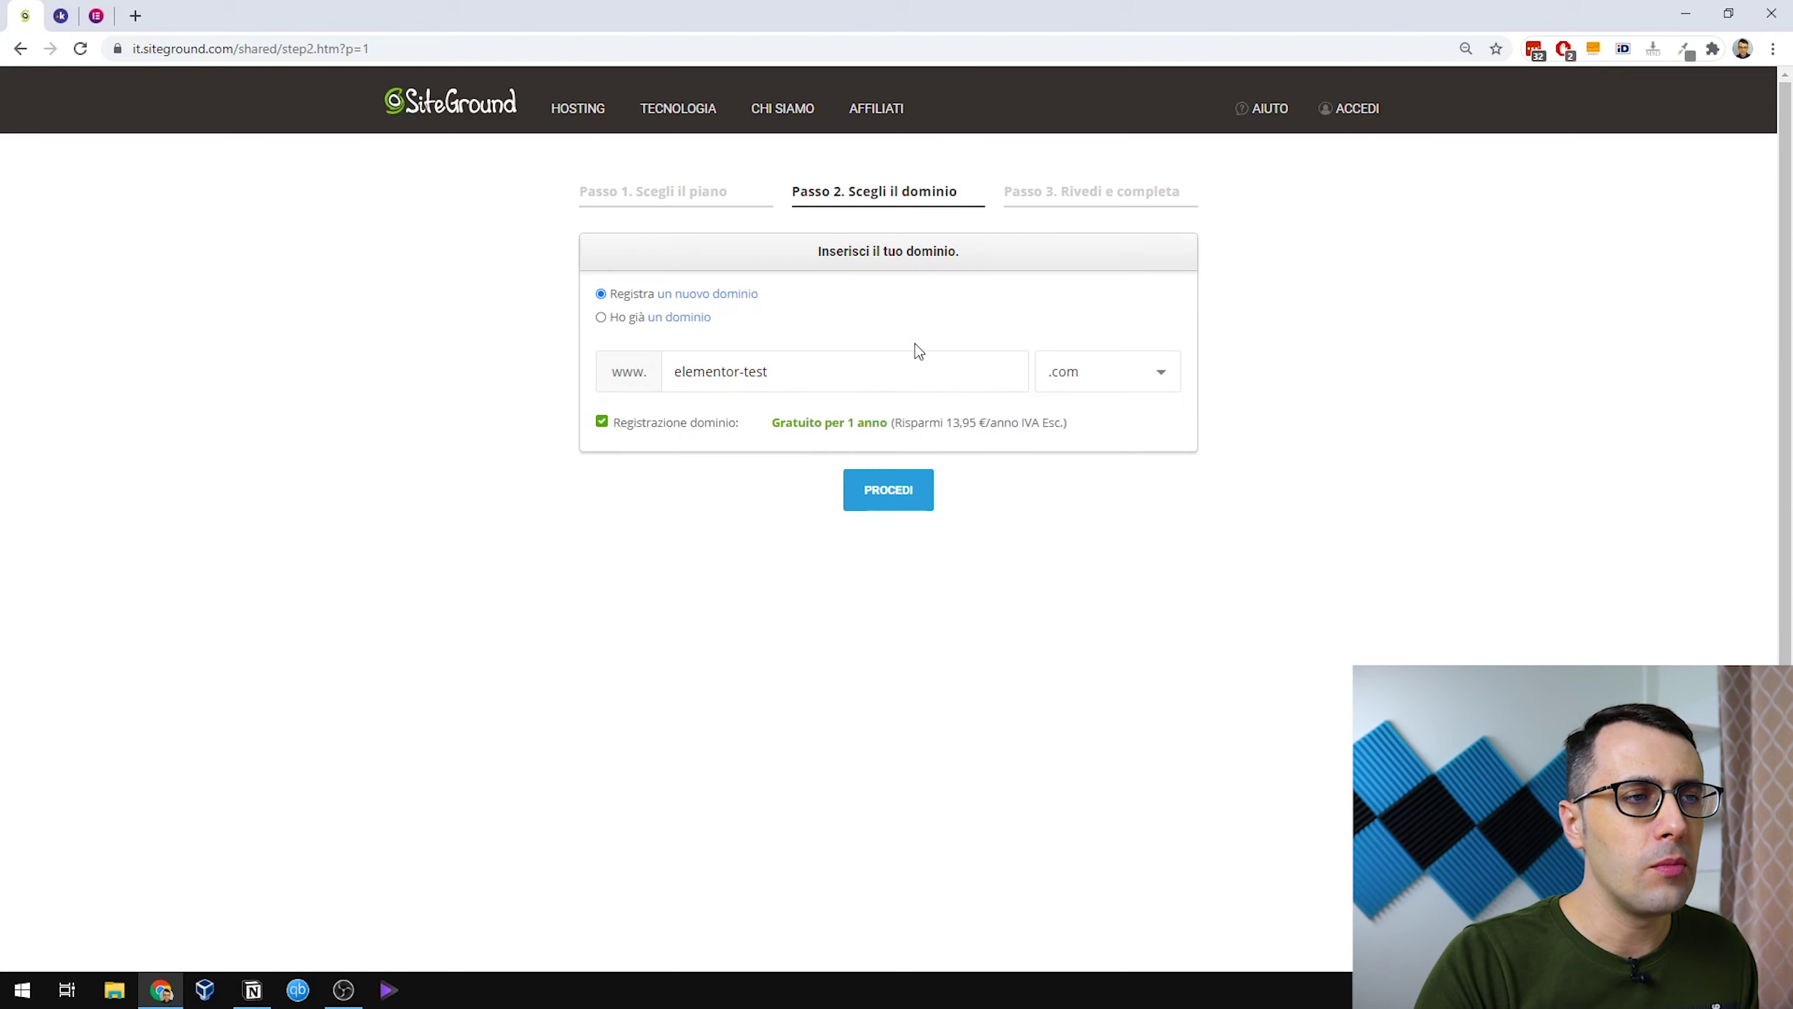
{"action": "left_click", "coordinate": [1122, 379]}
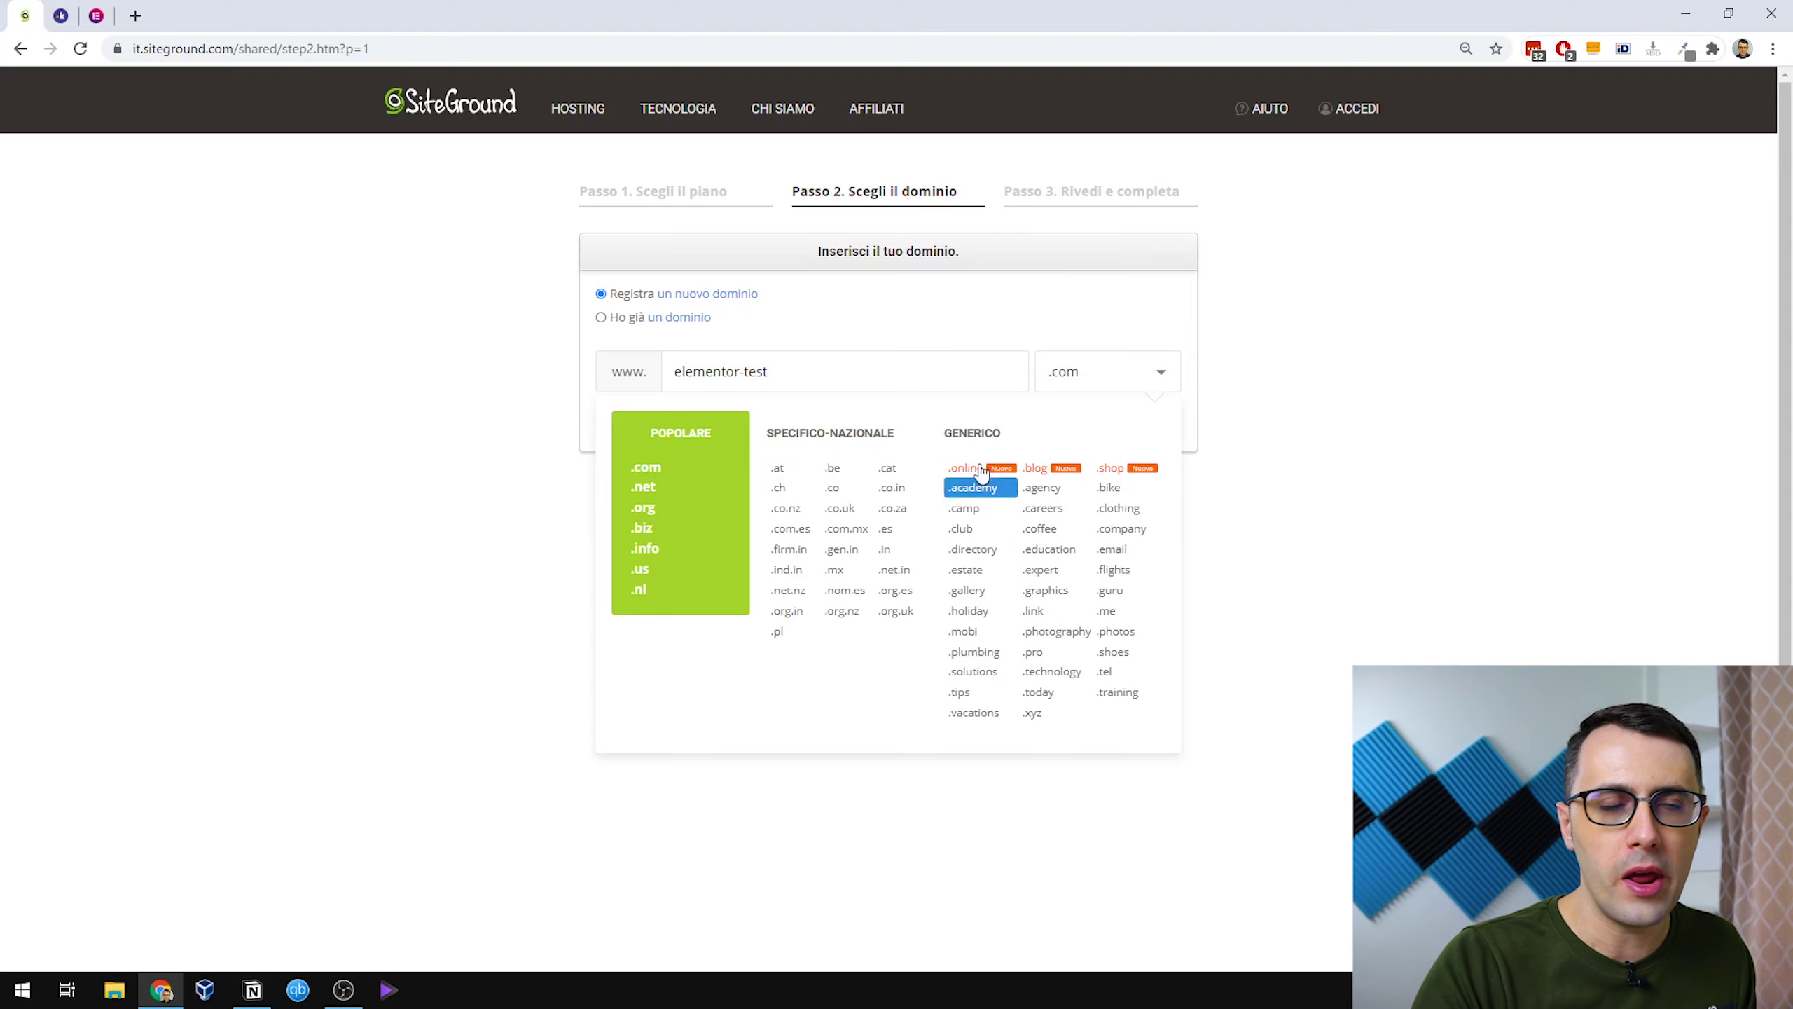
{"action": "left_click", "coordinate": [922, 318]}
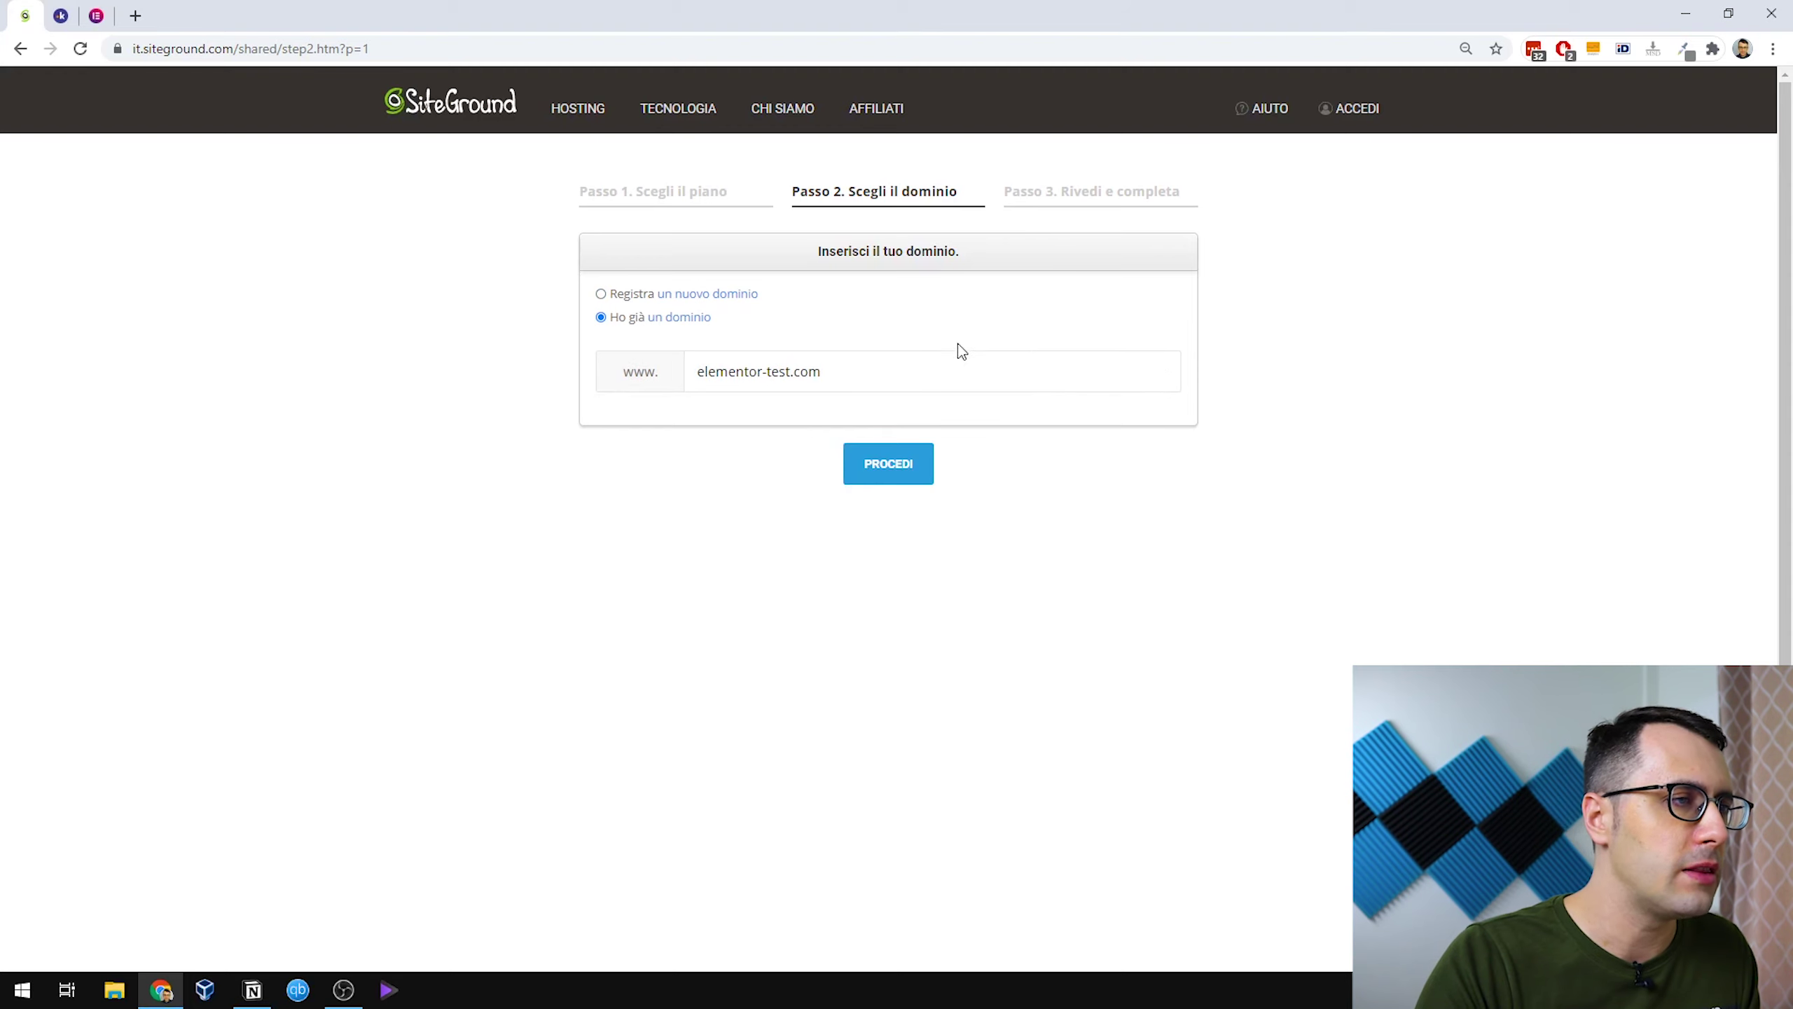
{"action": "left_click", "coordinate": [945, 372]}
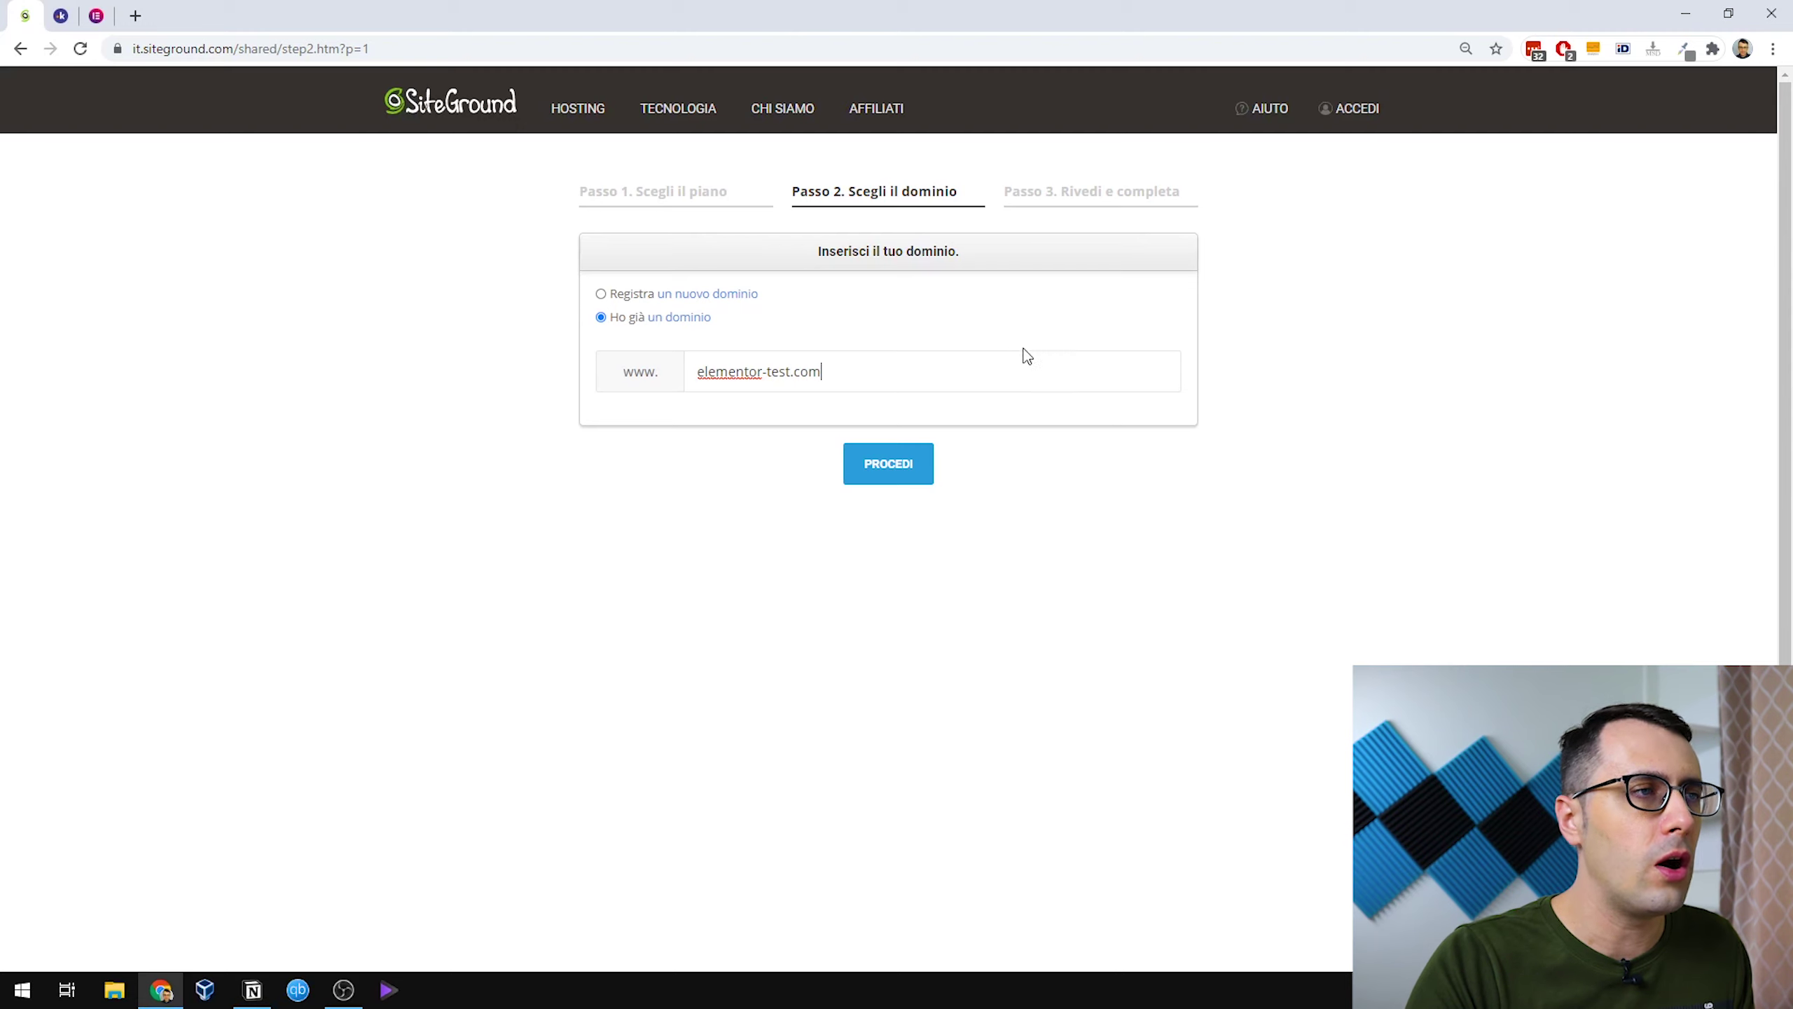
{"action": "key", "text": "Return"}
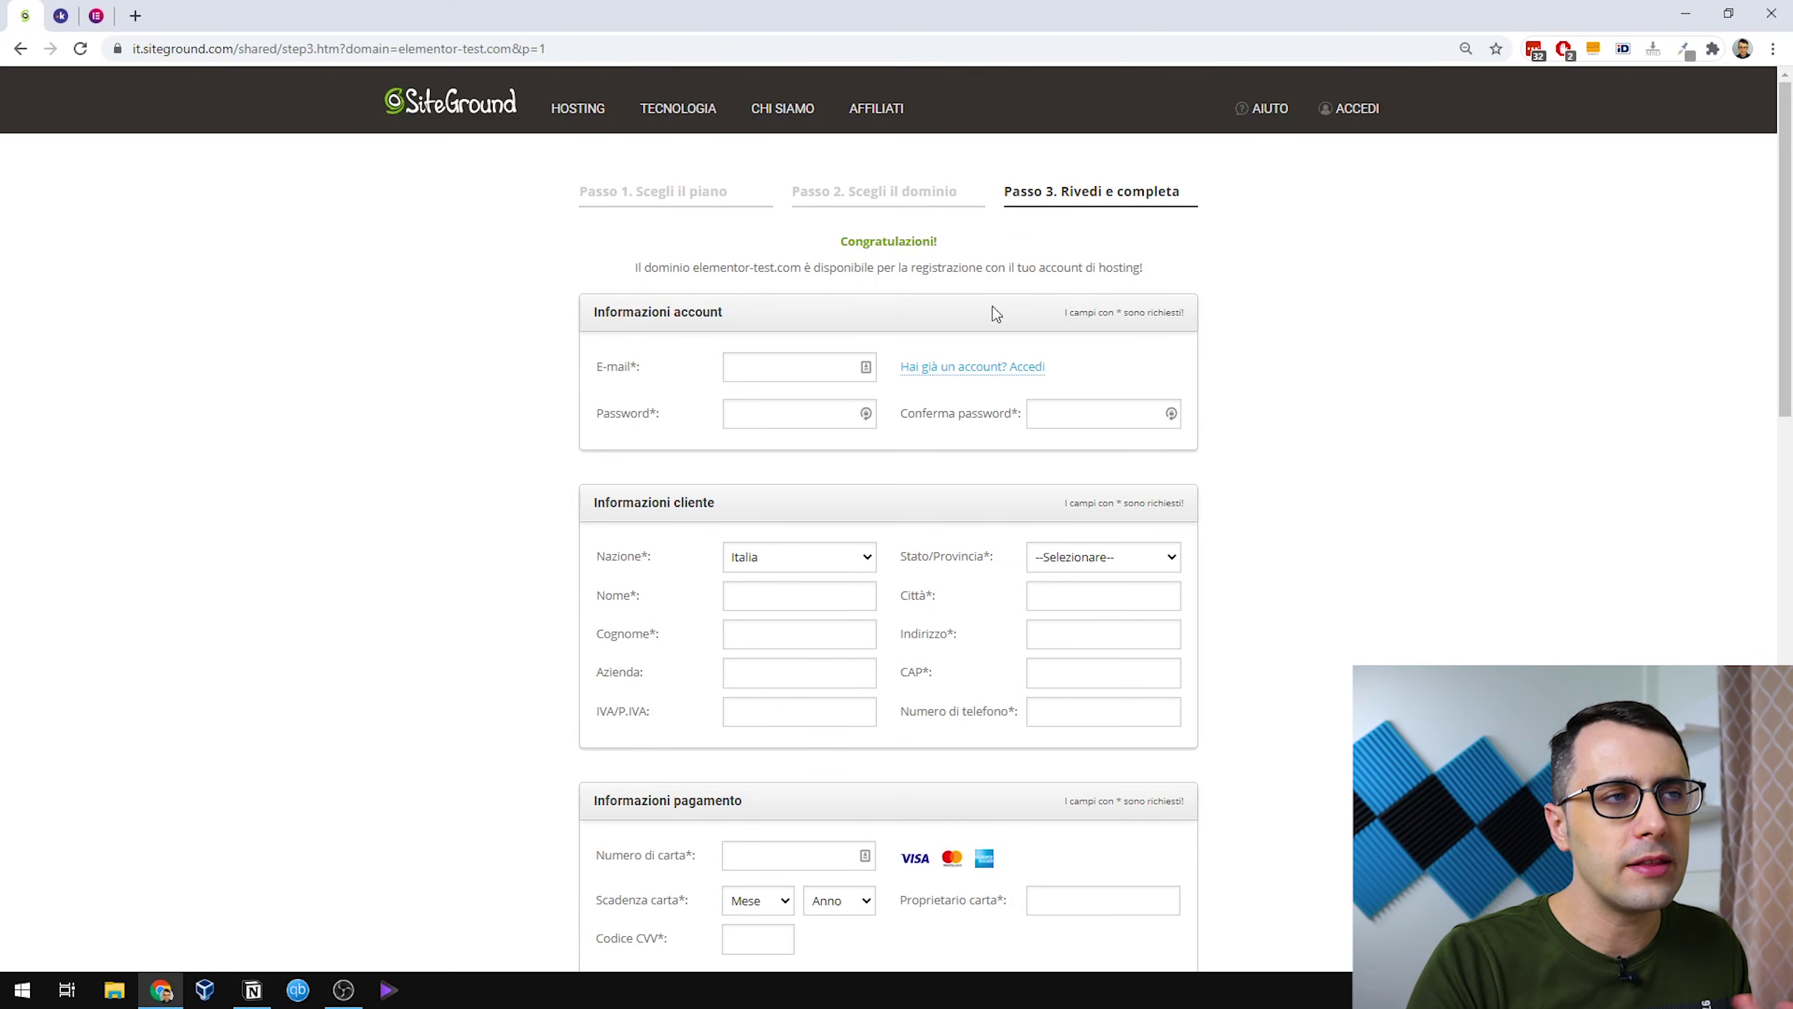
Change the hosting data center in the purchase information to Germany, Frankfurt.
{"action": "scroll", "coordinate": [653, 441], "scroll_direction": "down", "scroll_amount": 3}
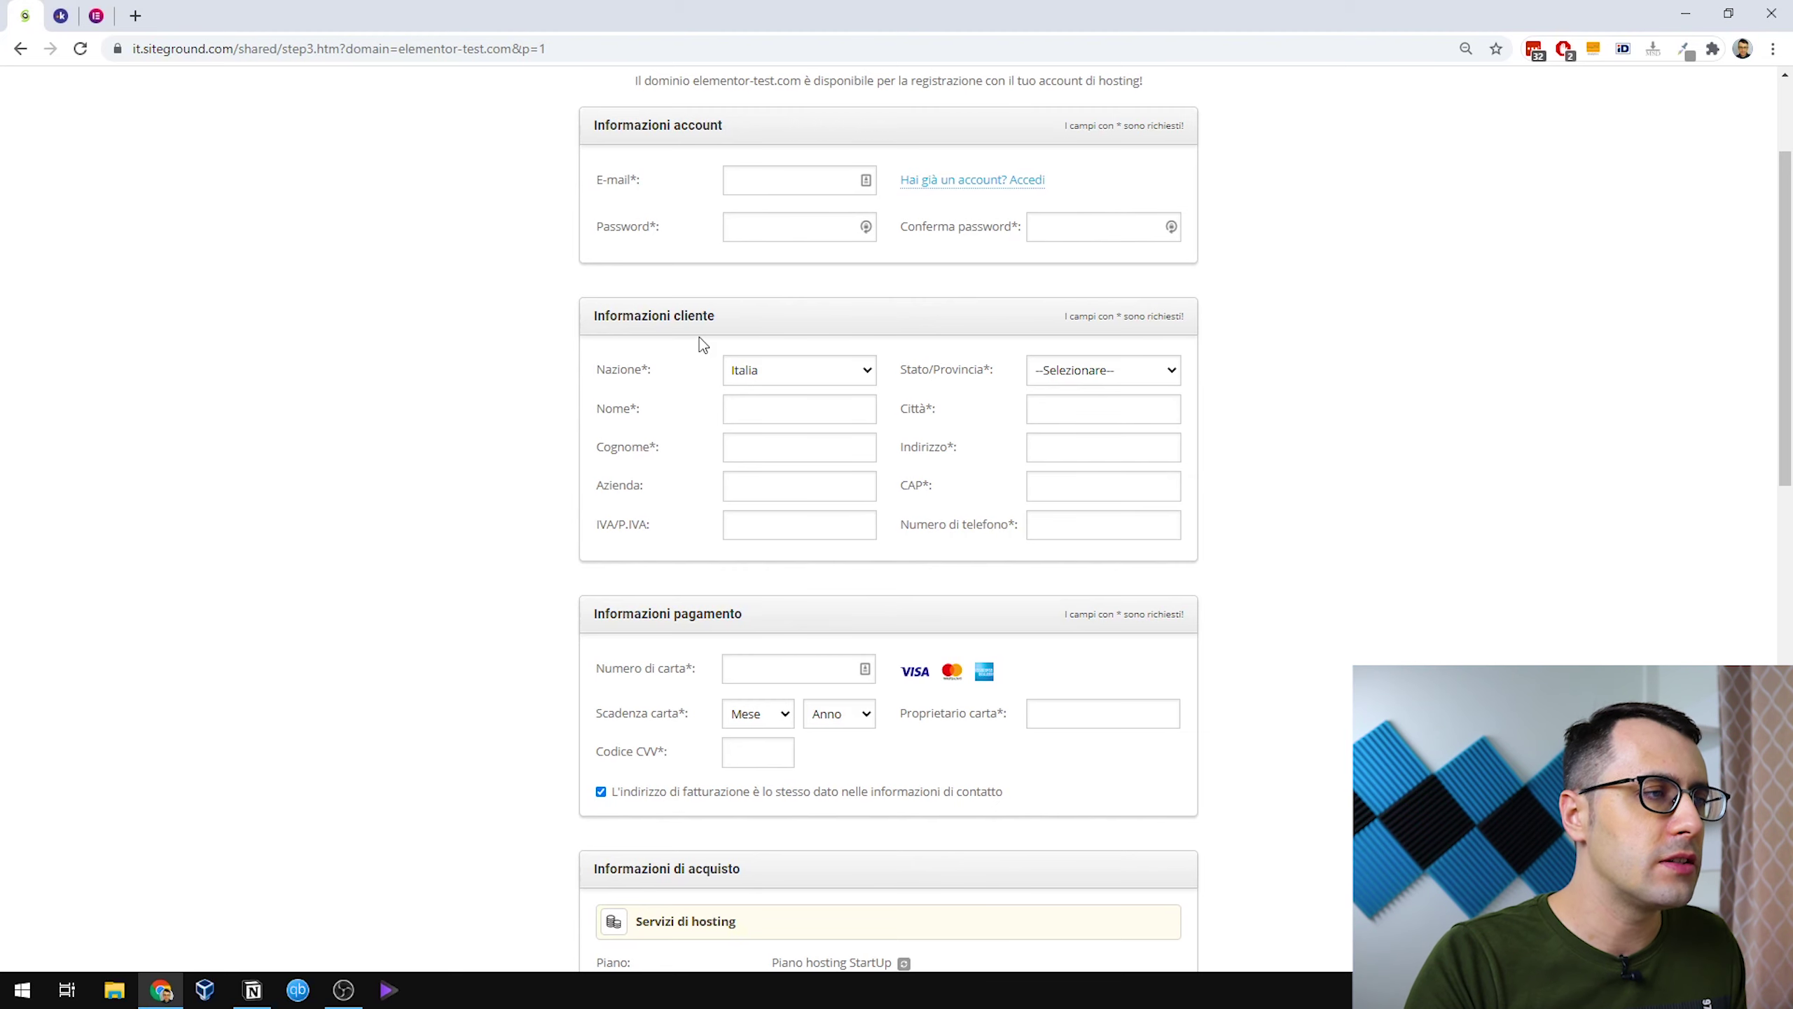
{"action": "scroll", "coordinate": [701, 342], "scroll_direction": "down", "scroll_amount": 1}
{"action": "scroll", "coordinate": [701, 353], "scroll_direction": "down", "scroll_amount": 2}
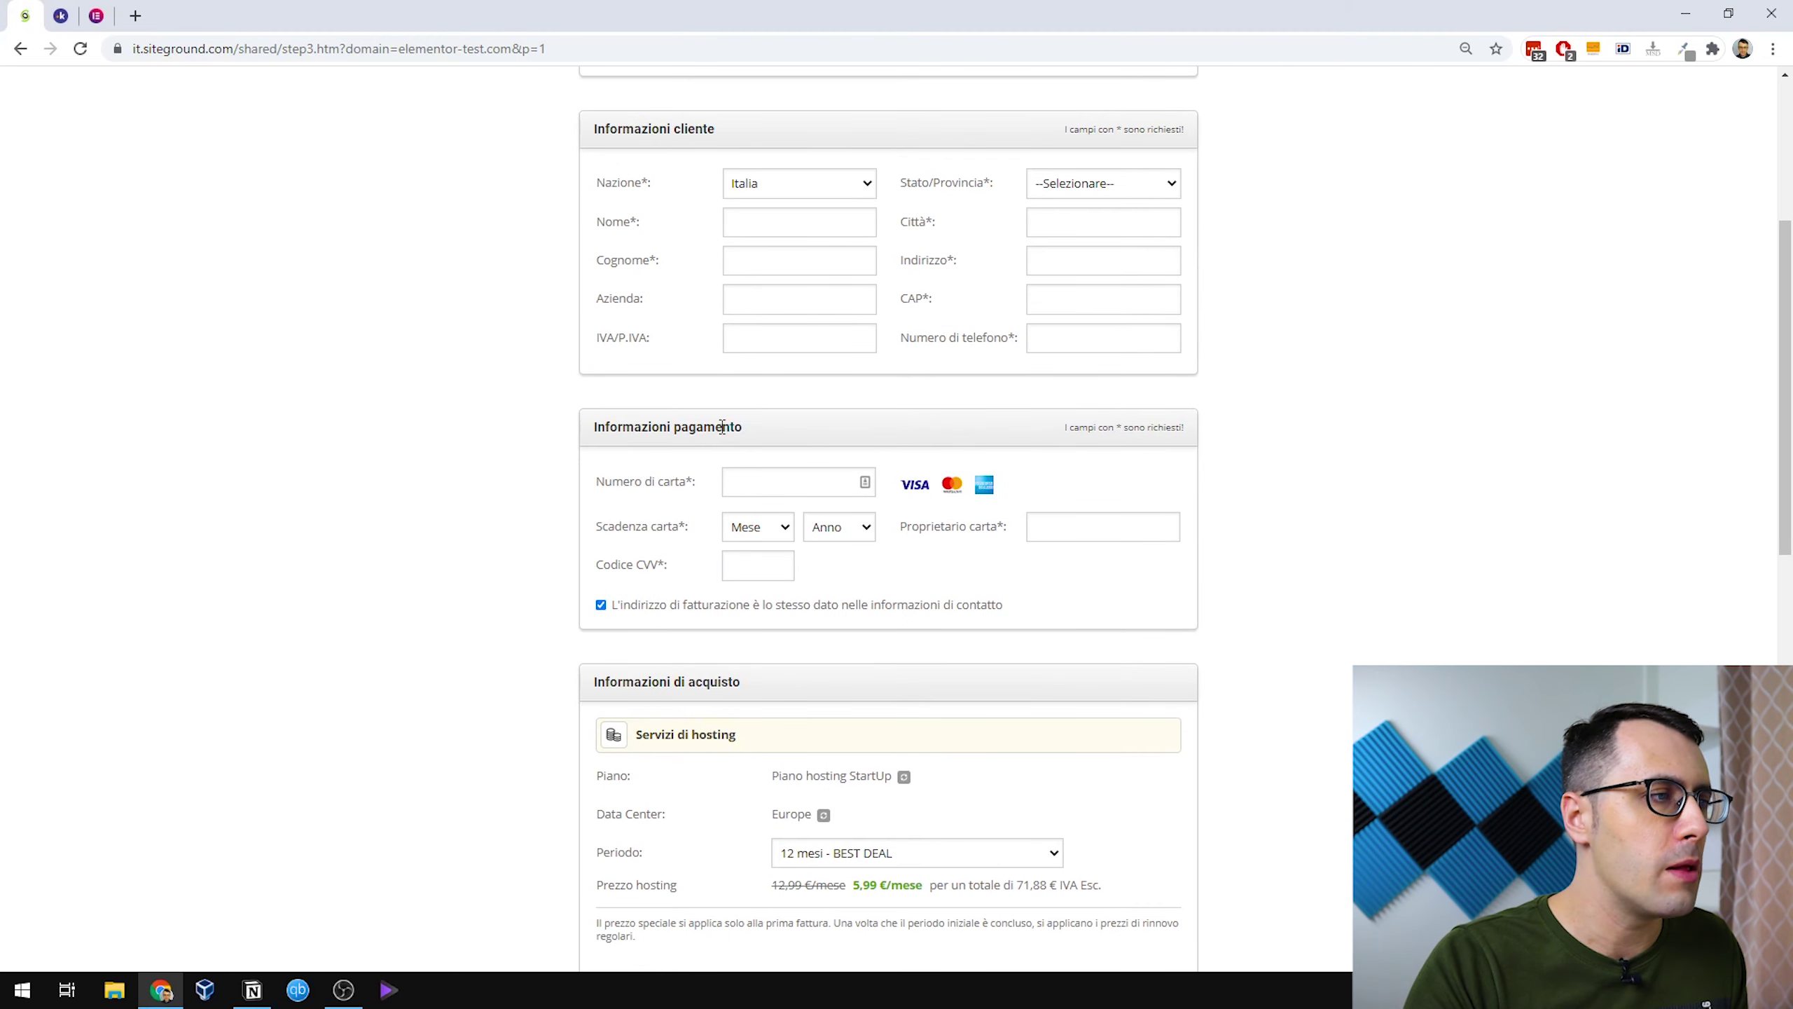
{"action": "scroll", "coordinate": [706, 417], "scroll_direction": "down", "scroll_amount": 2}
{"action": "scroll", "coordinate": [635, 400], "scroll_direction": "down", "scroll_amount": 3}
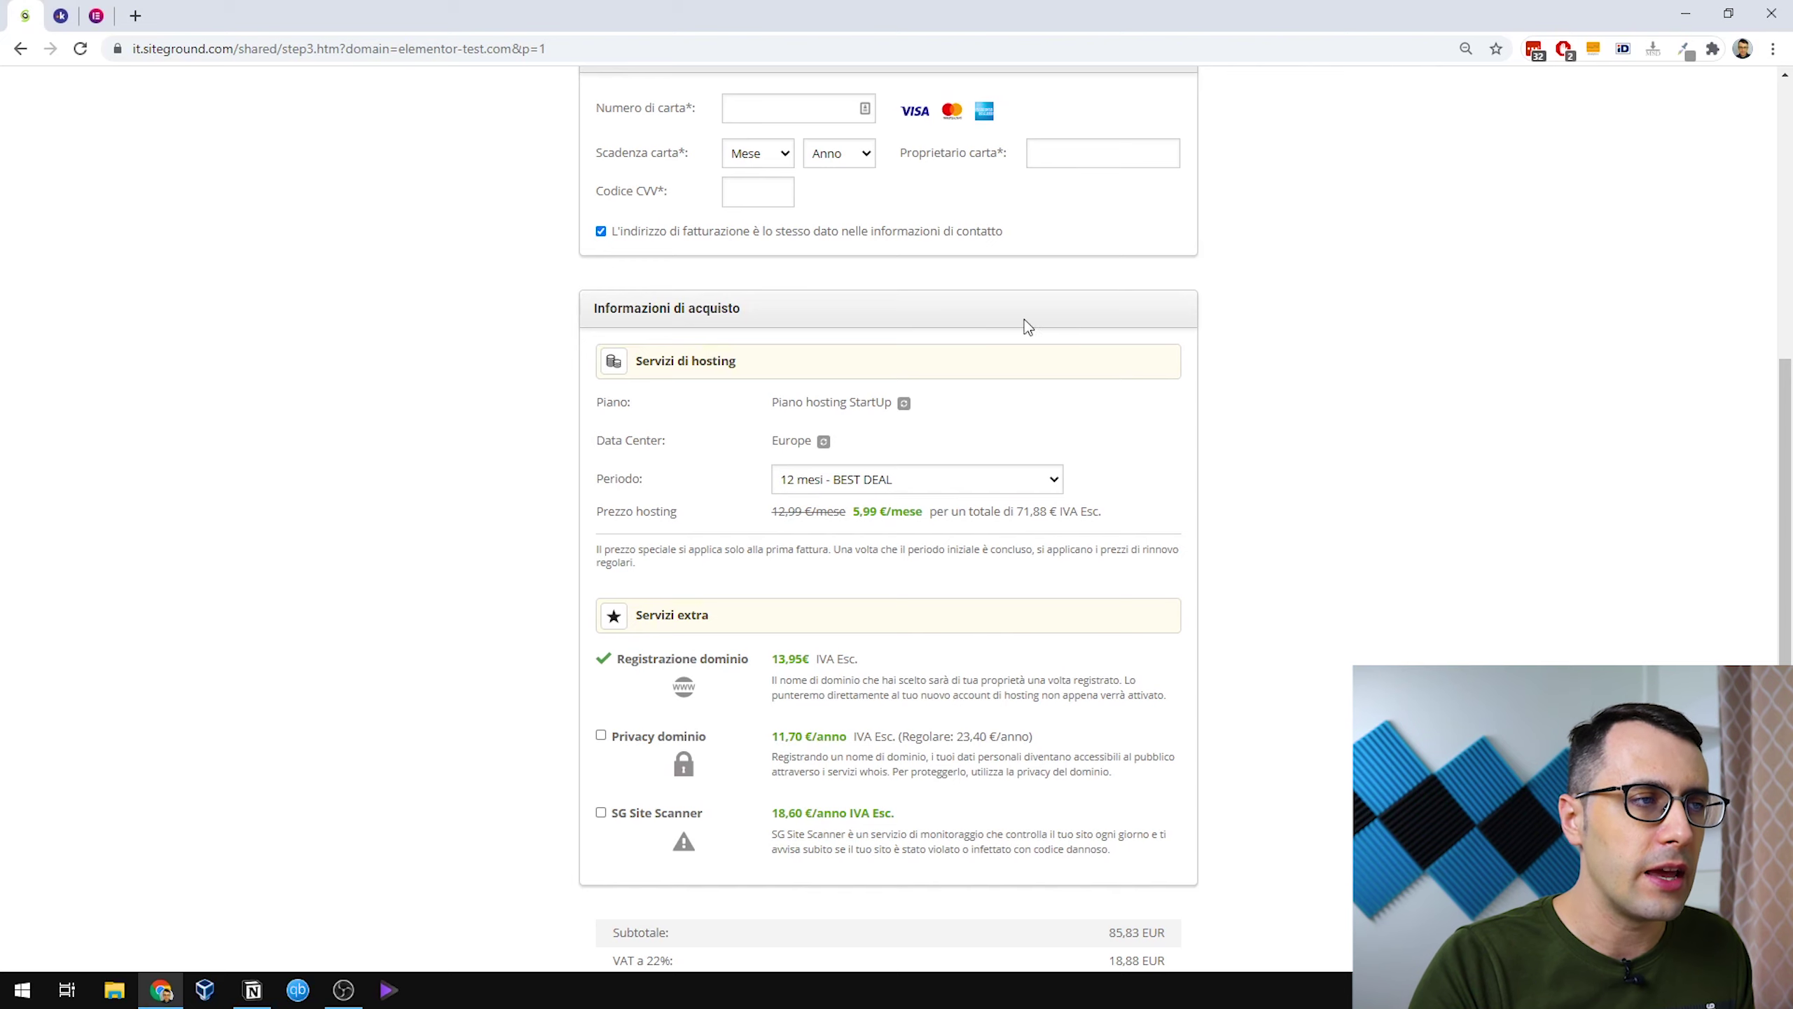
{"action": "left_click", "coordinate": [824, 440]}
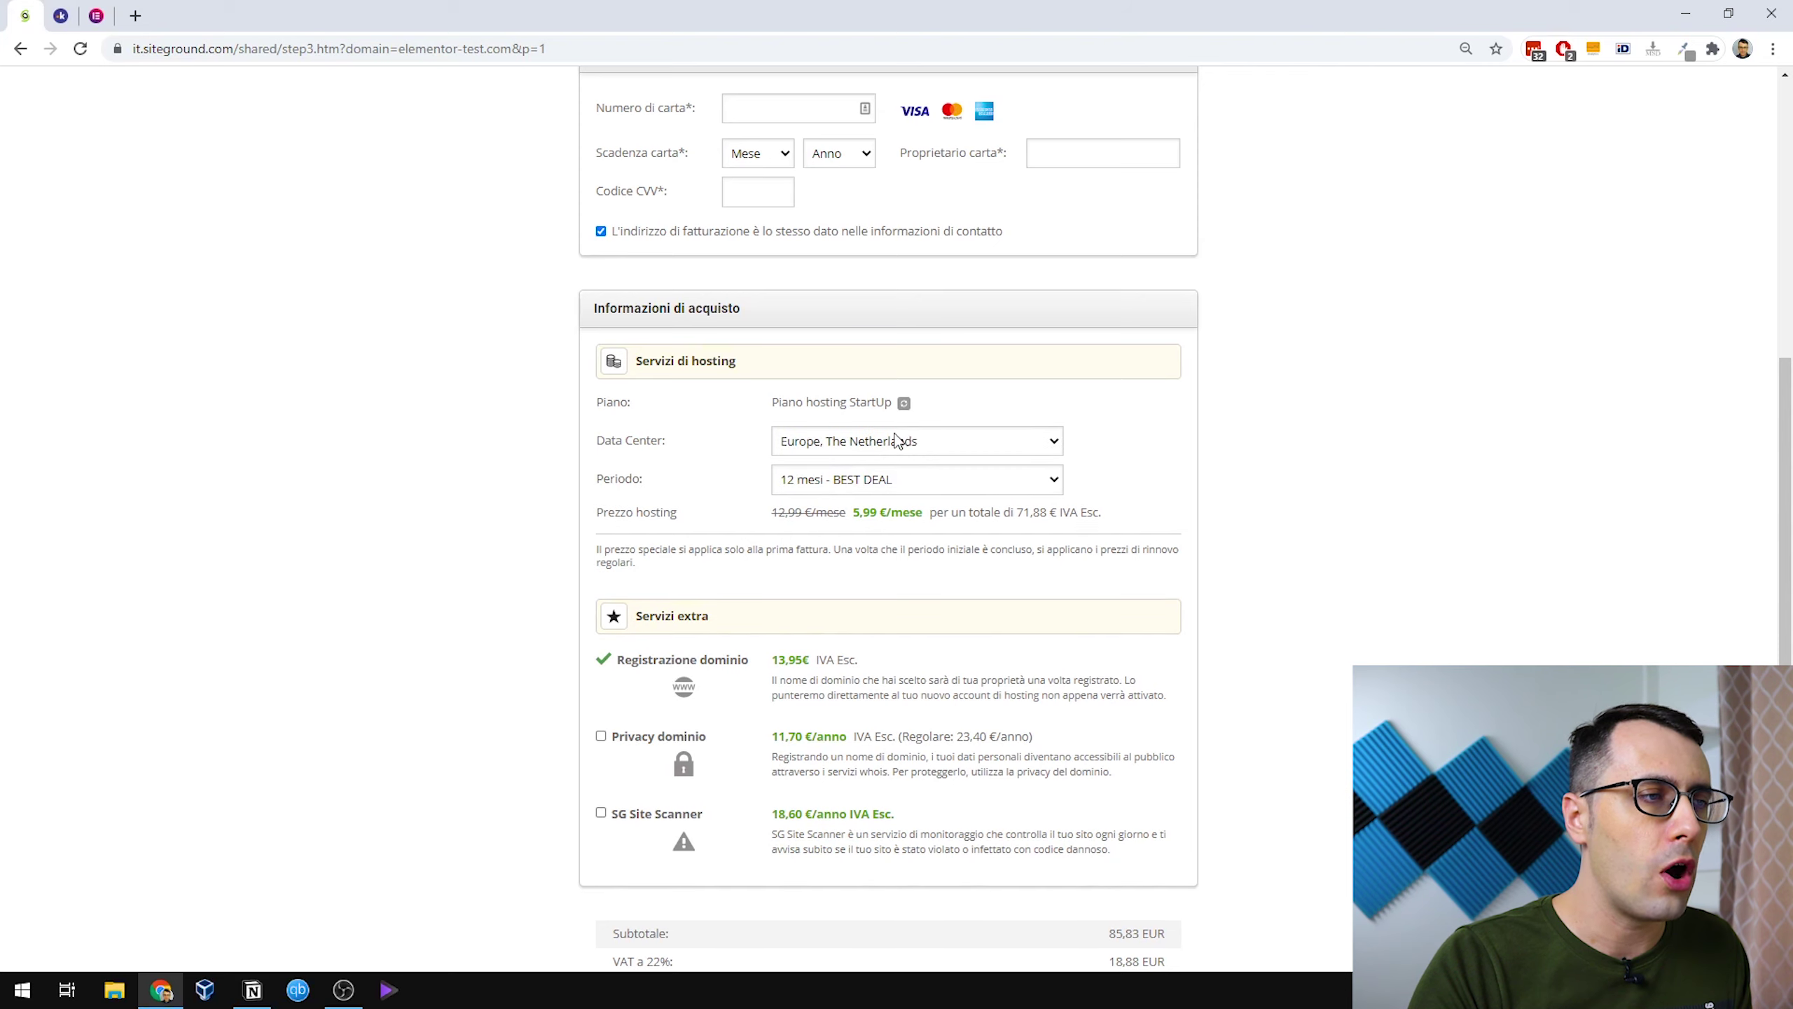
{"action": "left_click", "coordinate": [915, 441]}
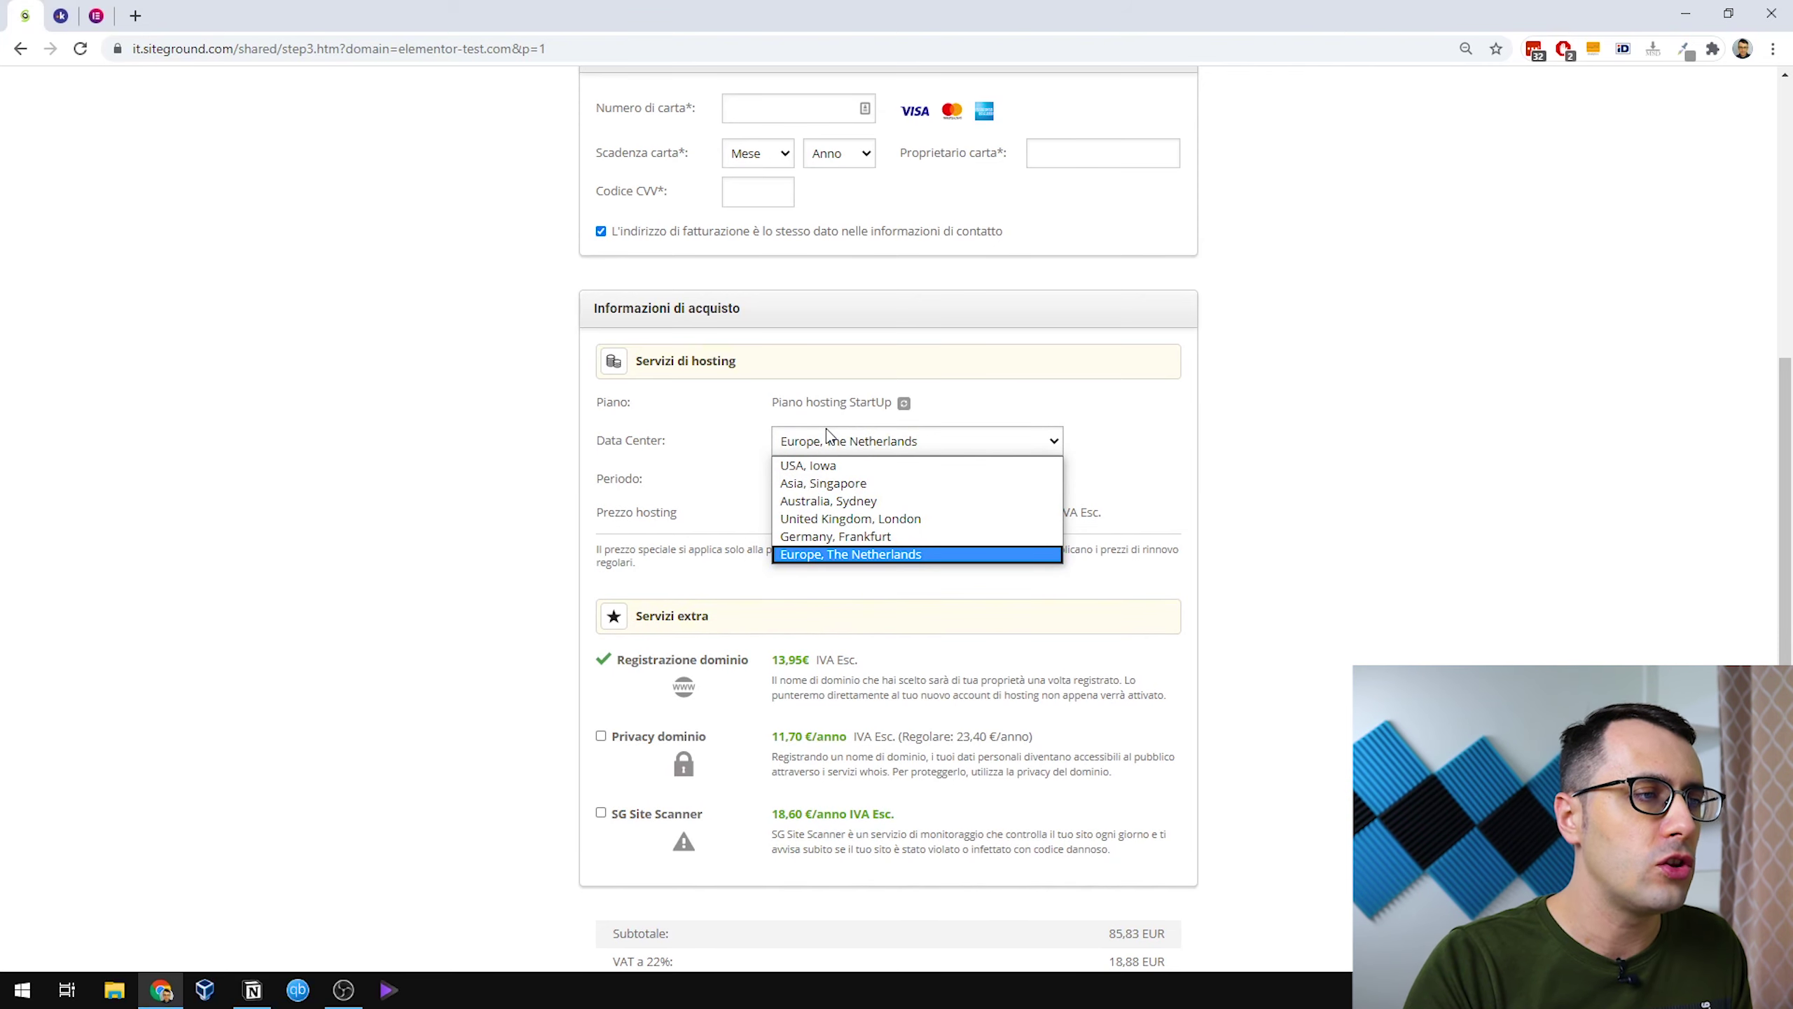
{"action": "left_click", "coordinate": [835, 536]}
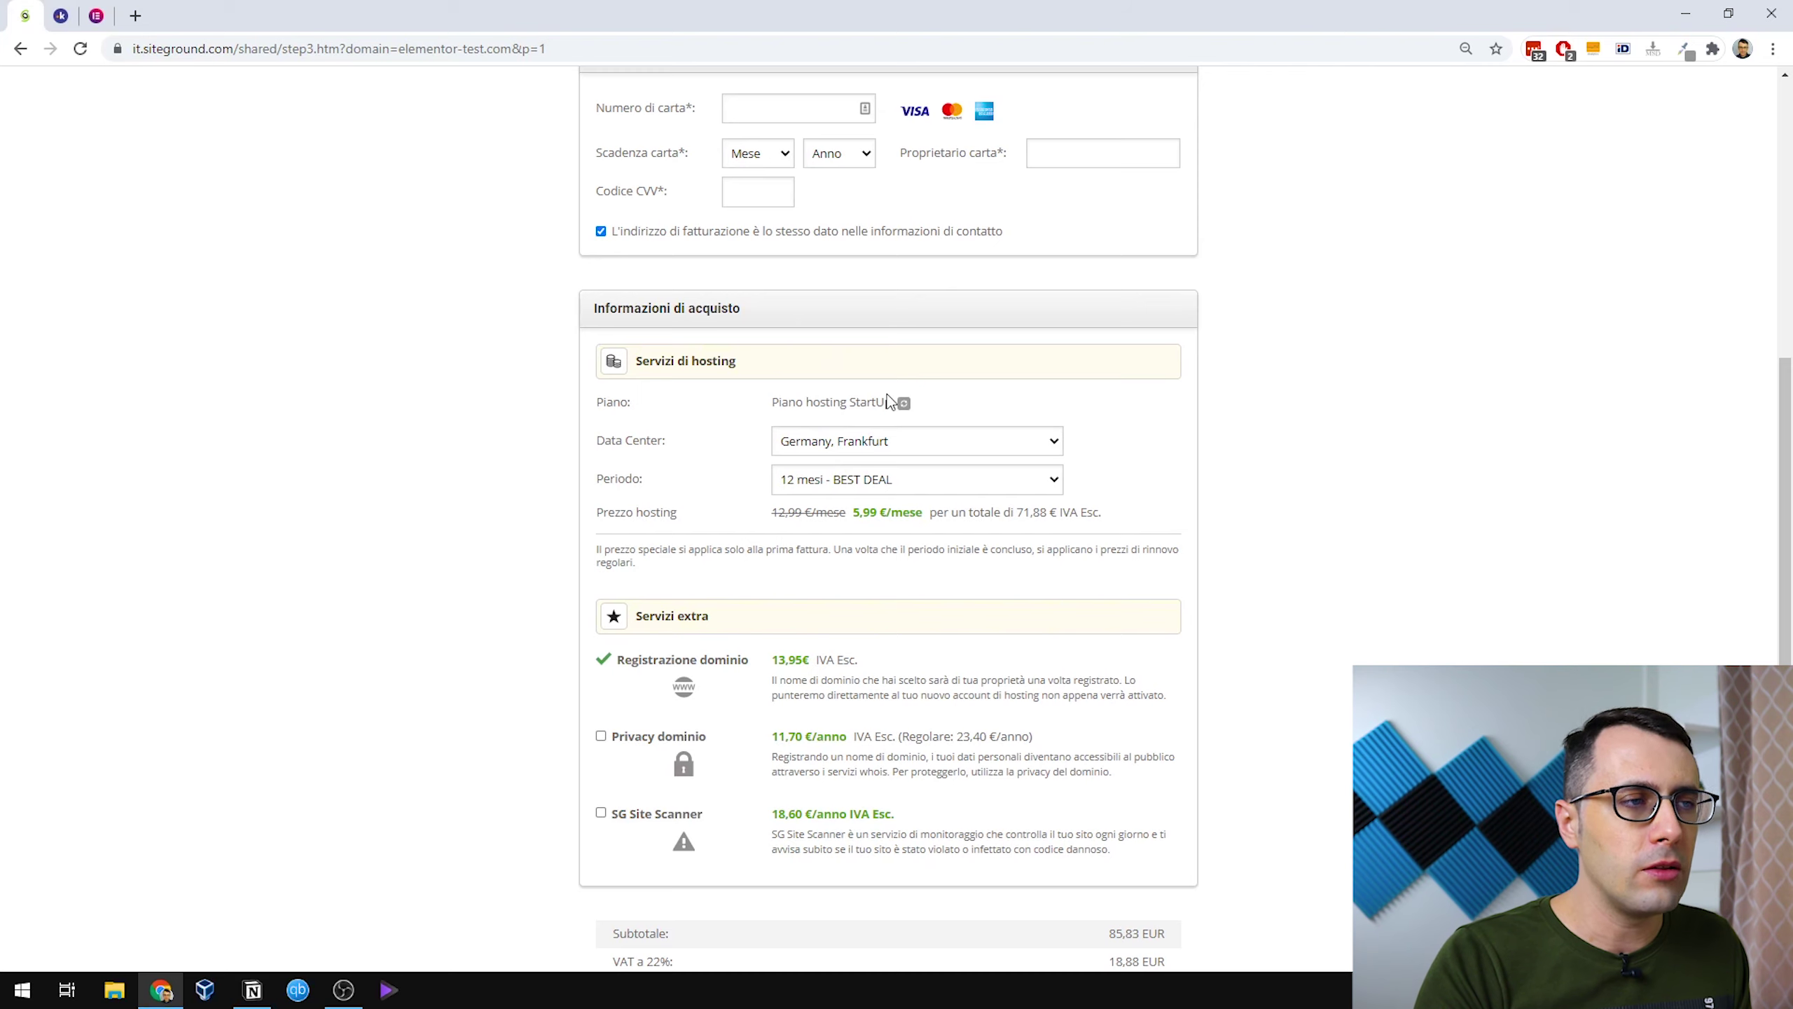
Examine the hosting period choices, the customer and payment fields, the extra services, the order total and the terms.
{"action": "left_click", "coordinate": [872, 488]}
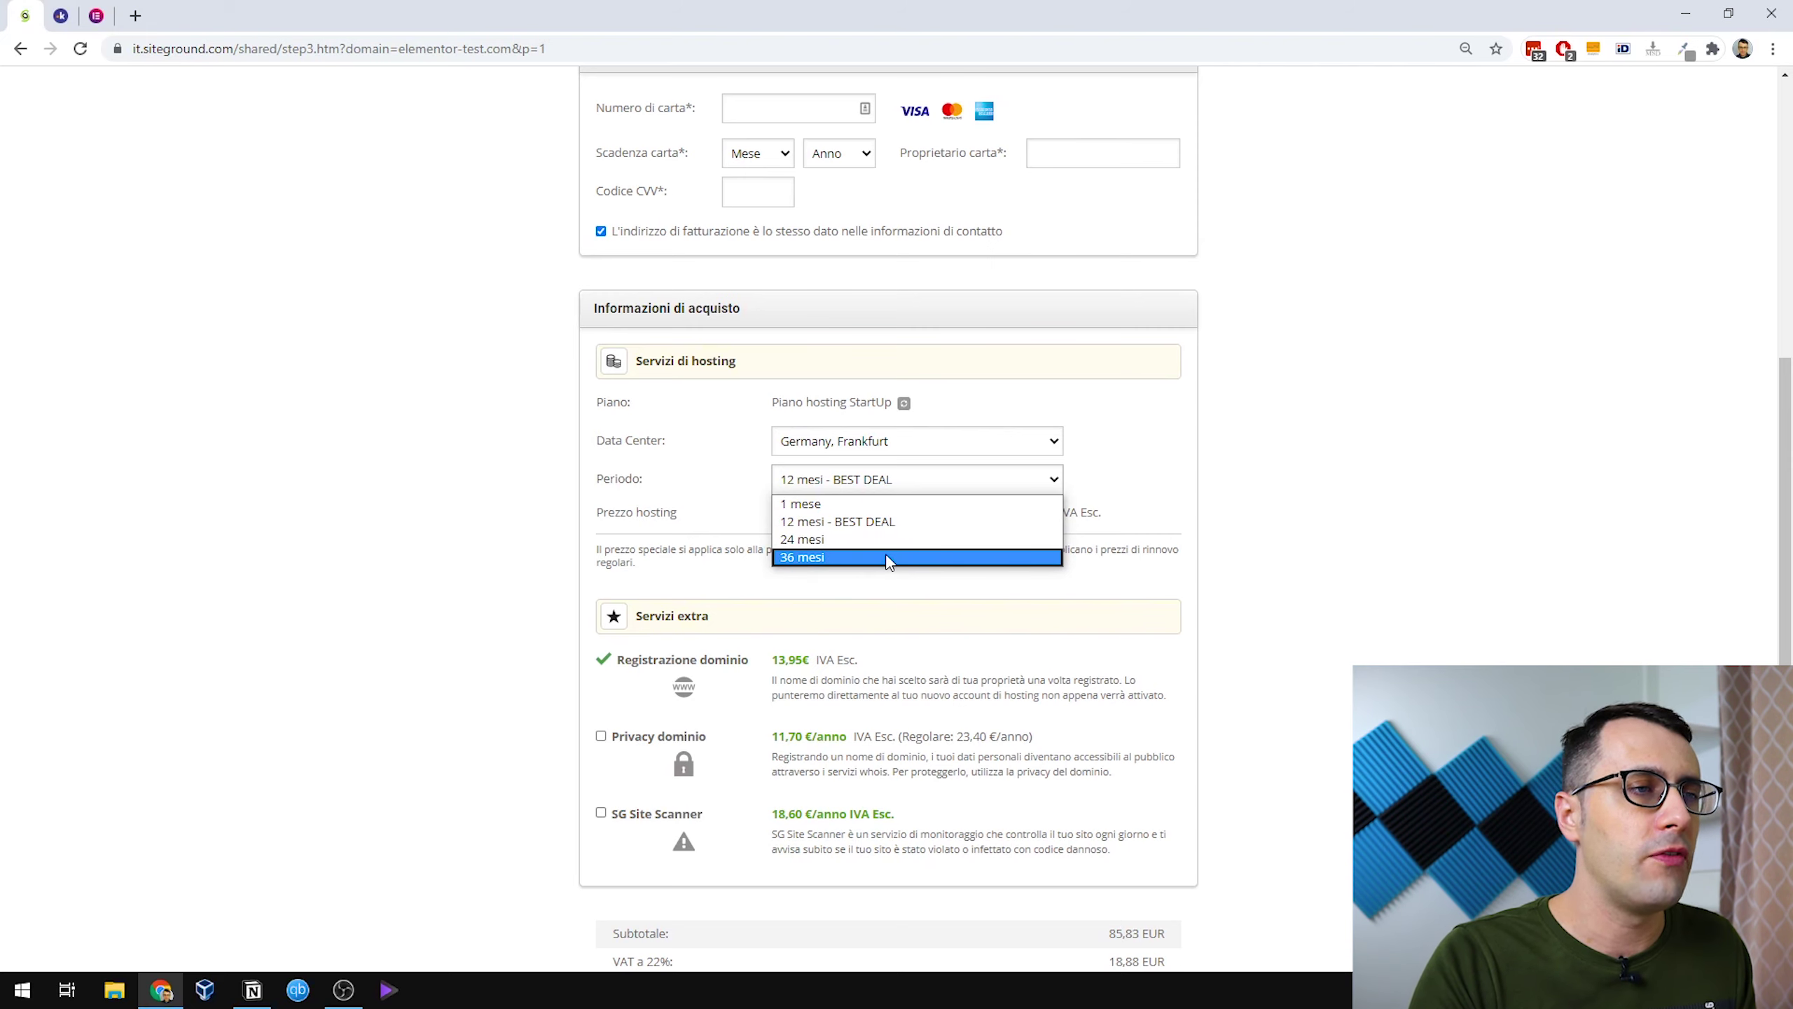
{"action": "left_click", "coordinate": [1130, 516]}
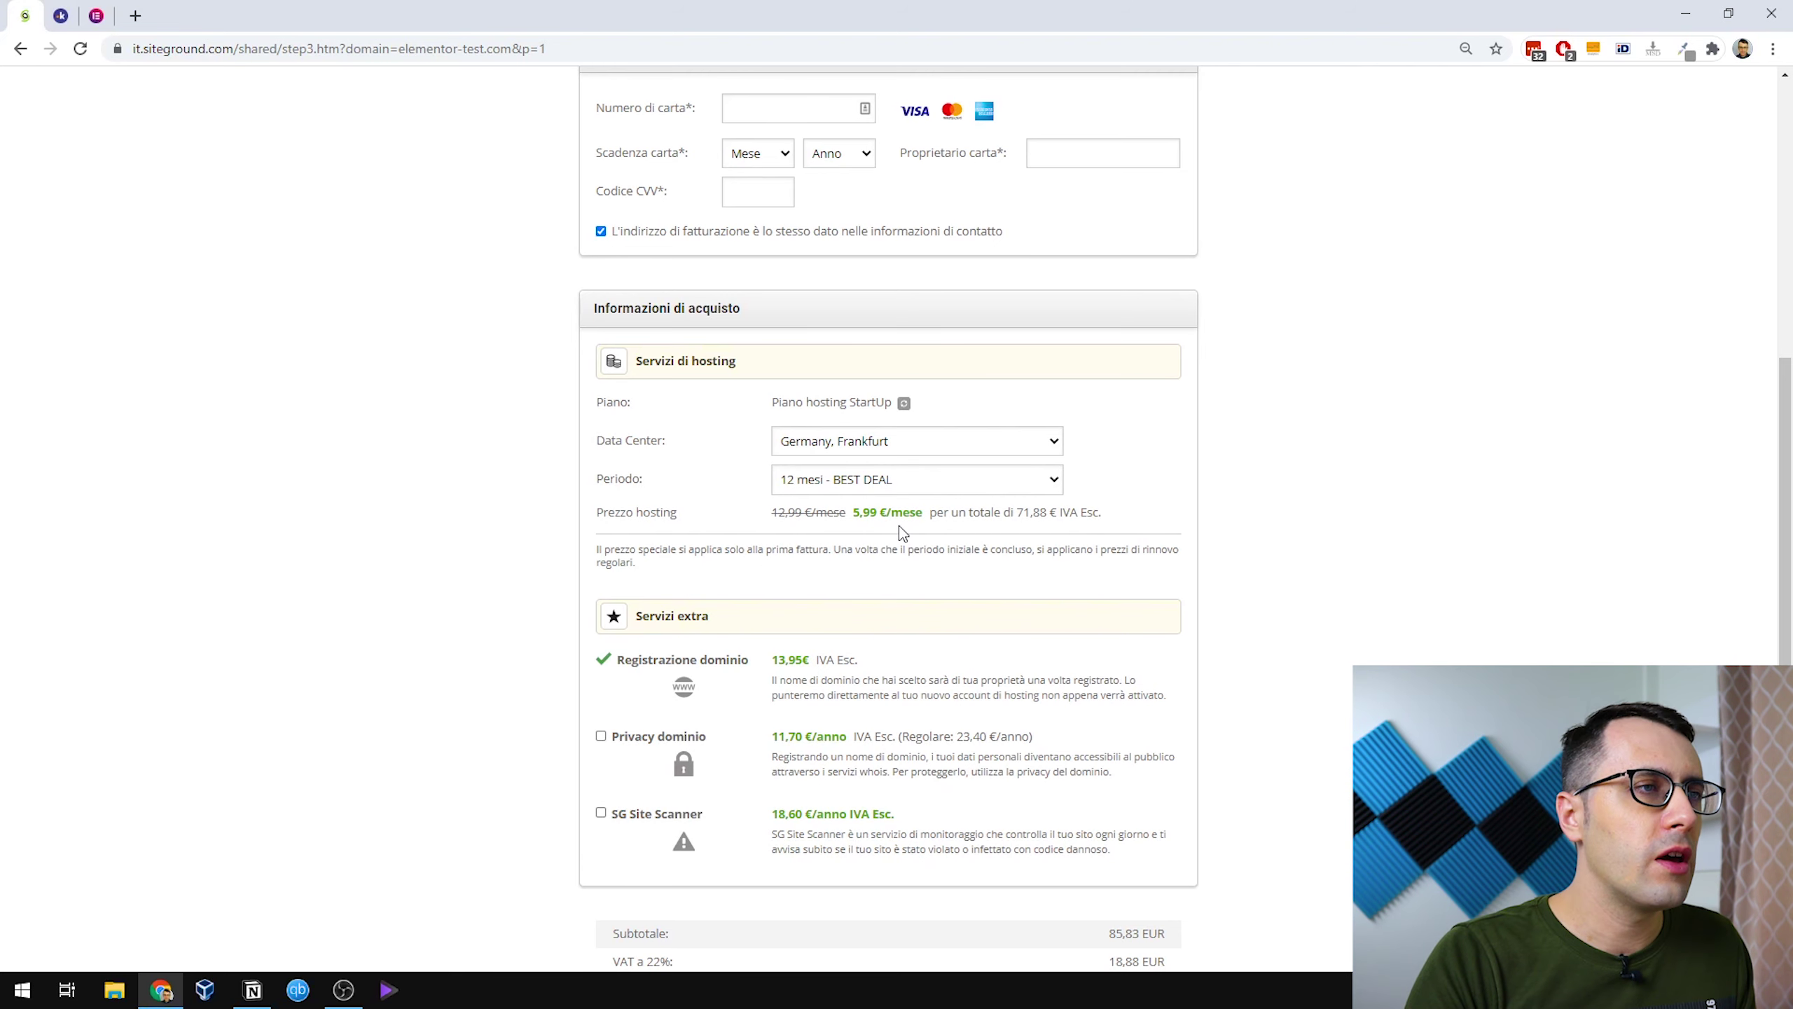
{"action": "scroll", "coordinate": [896, 318], "scroll_direction": "up", "scroll_amount": 2}
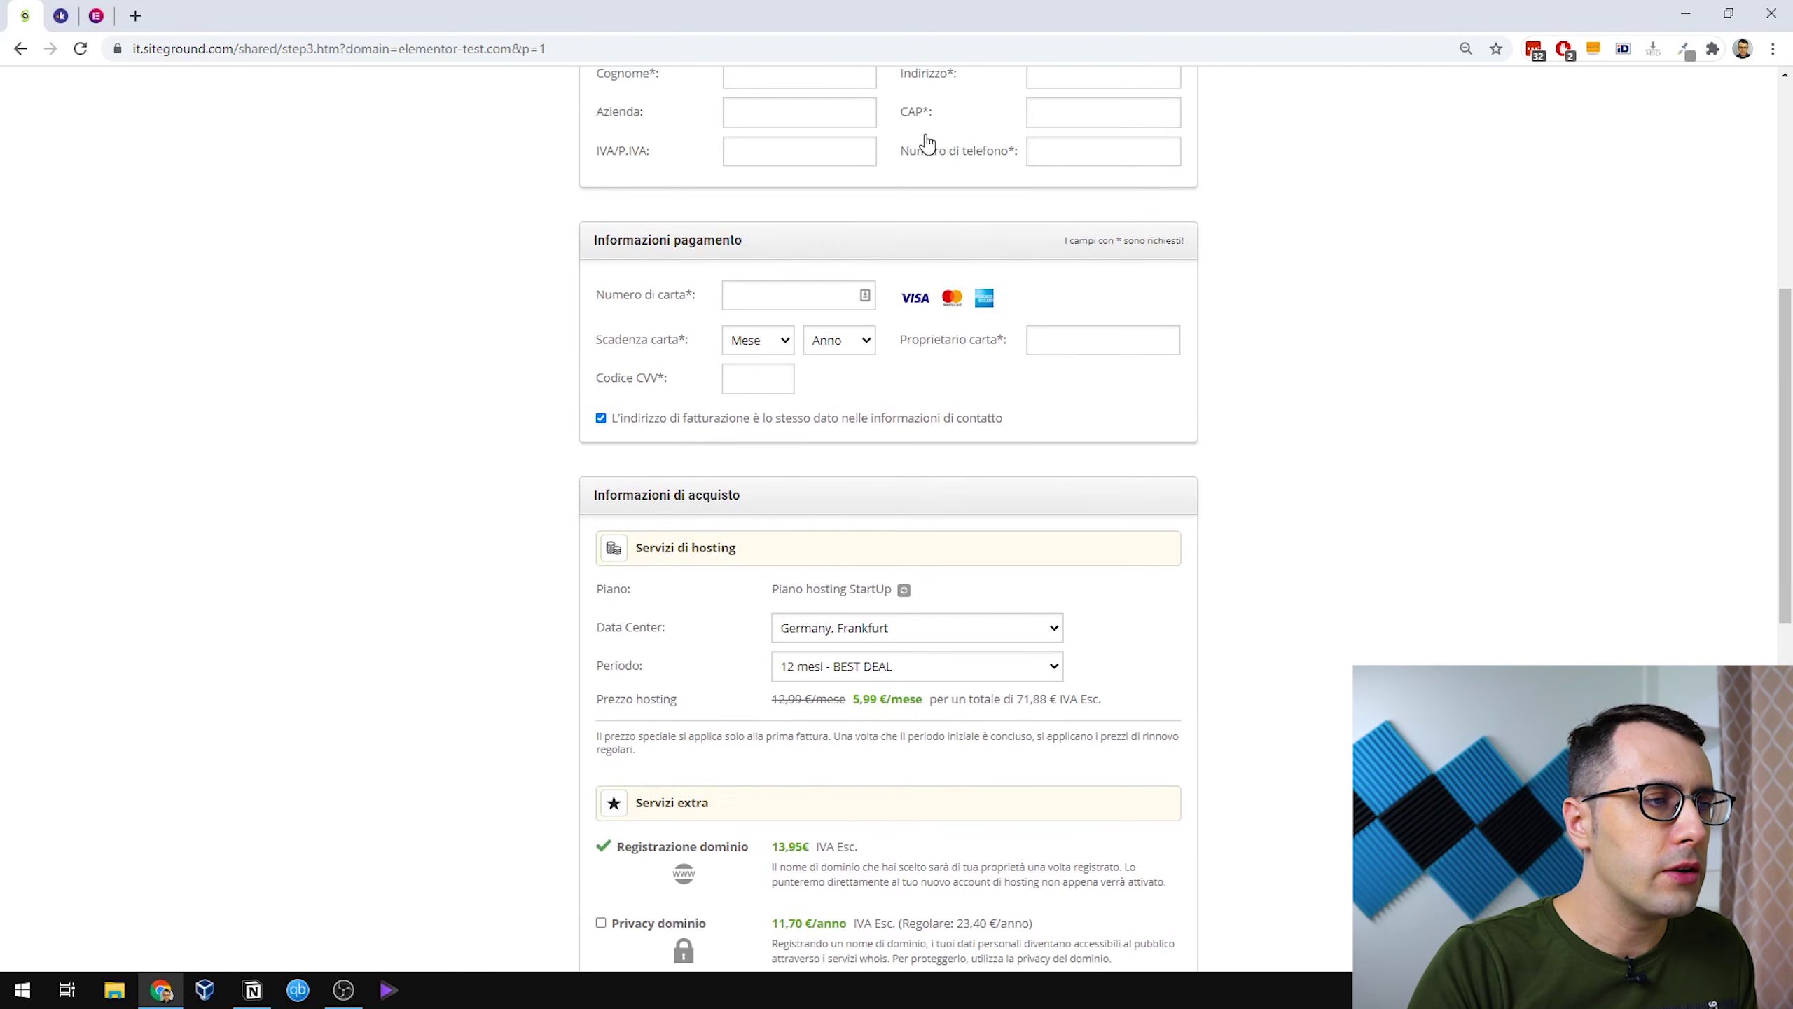
{"action": "scroll", "coordinate": [918, 183], "scroll_direction": "down", "scroll_amount": 2}
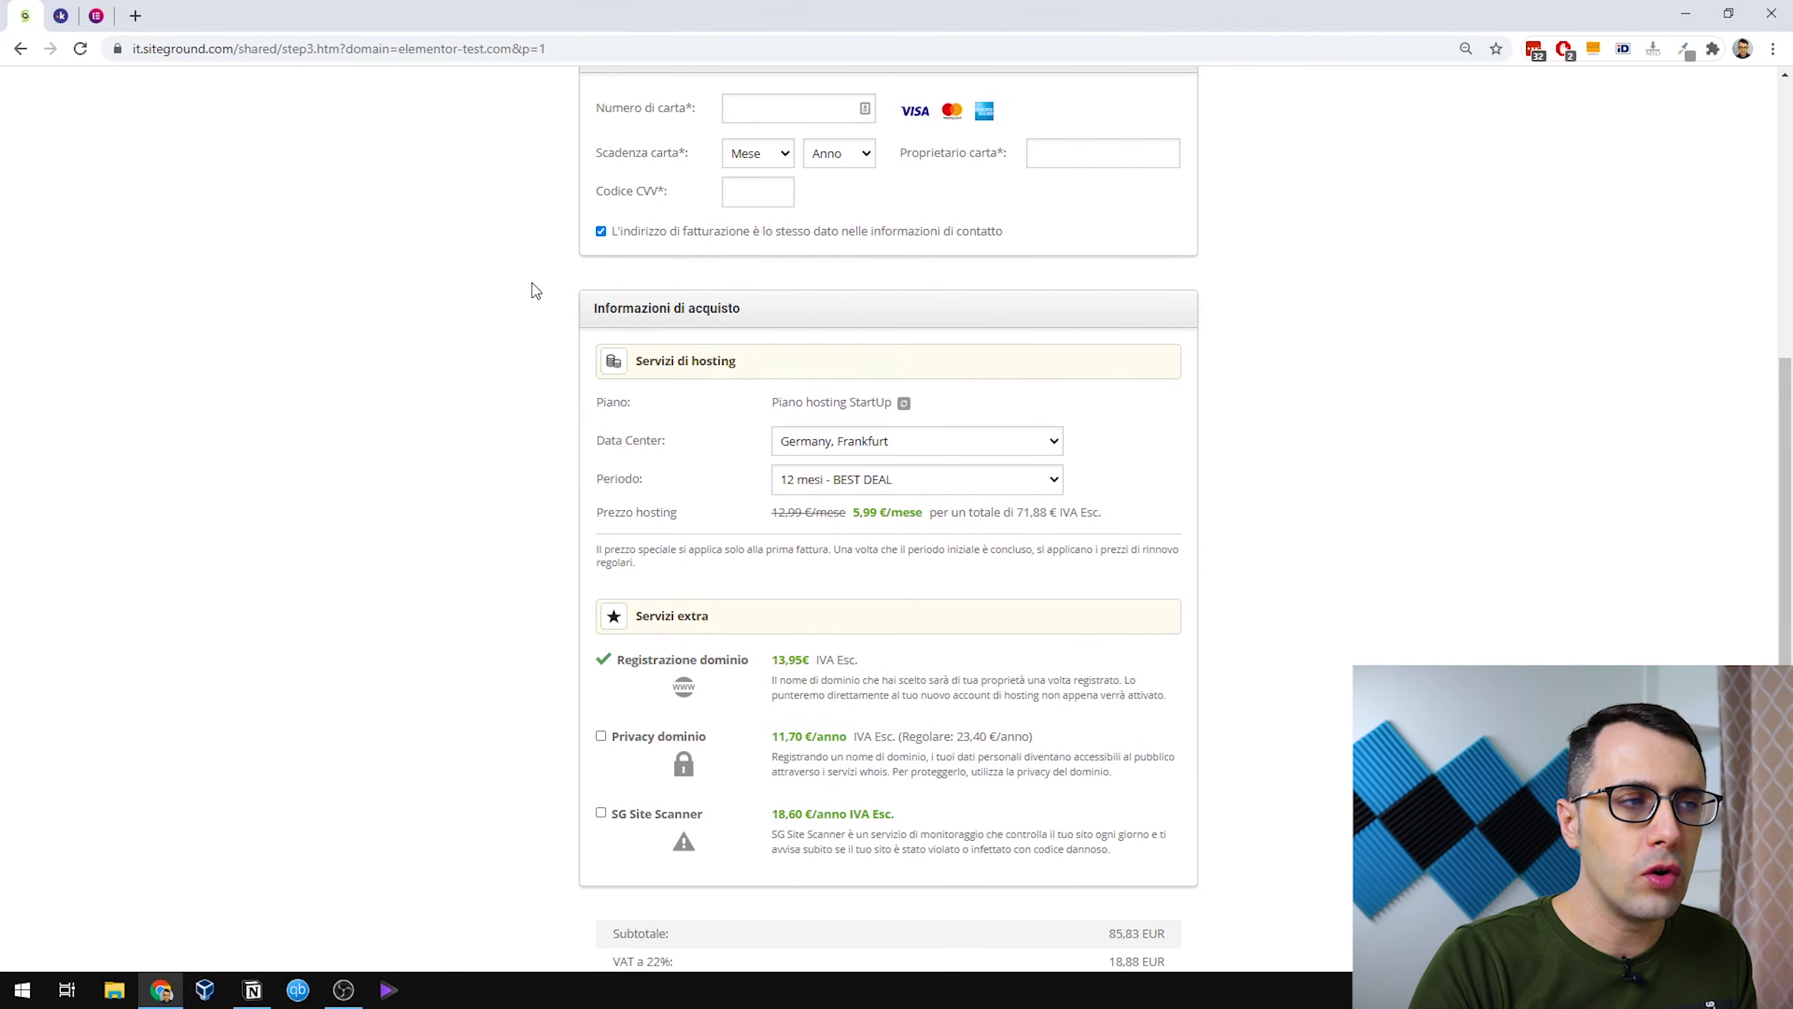
{"action": "scroll", "coordinate": [579, 268], "scroll_direction": "down", "scroll_amount": 2}
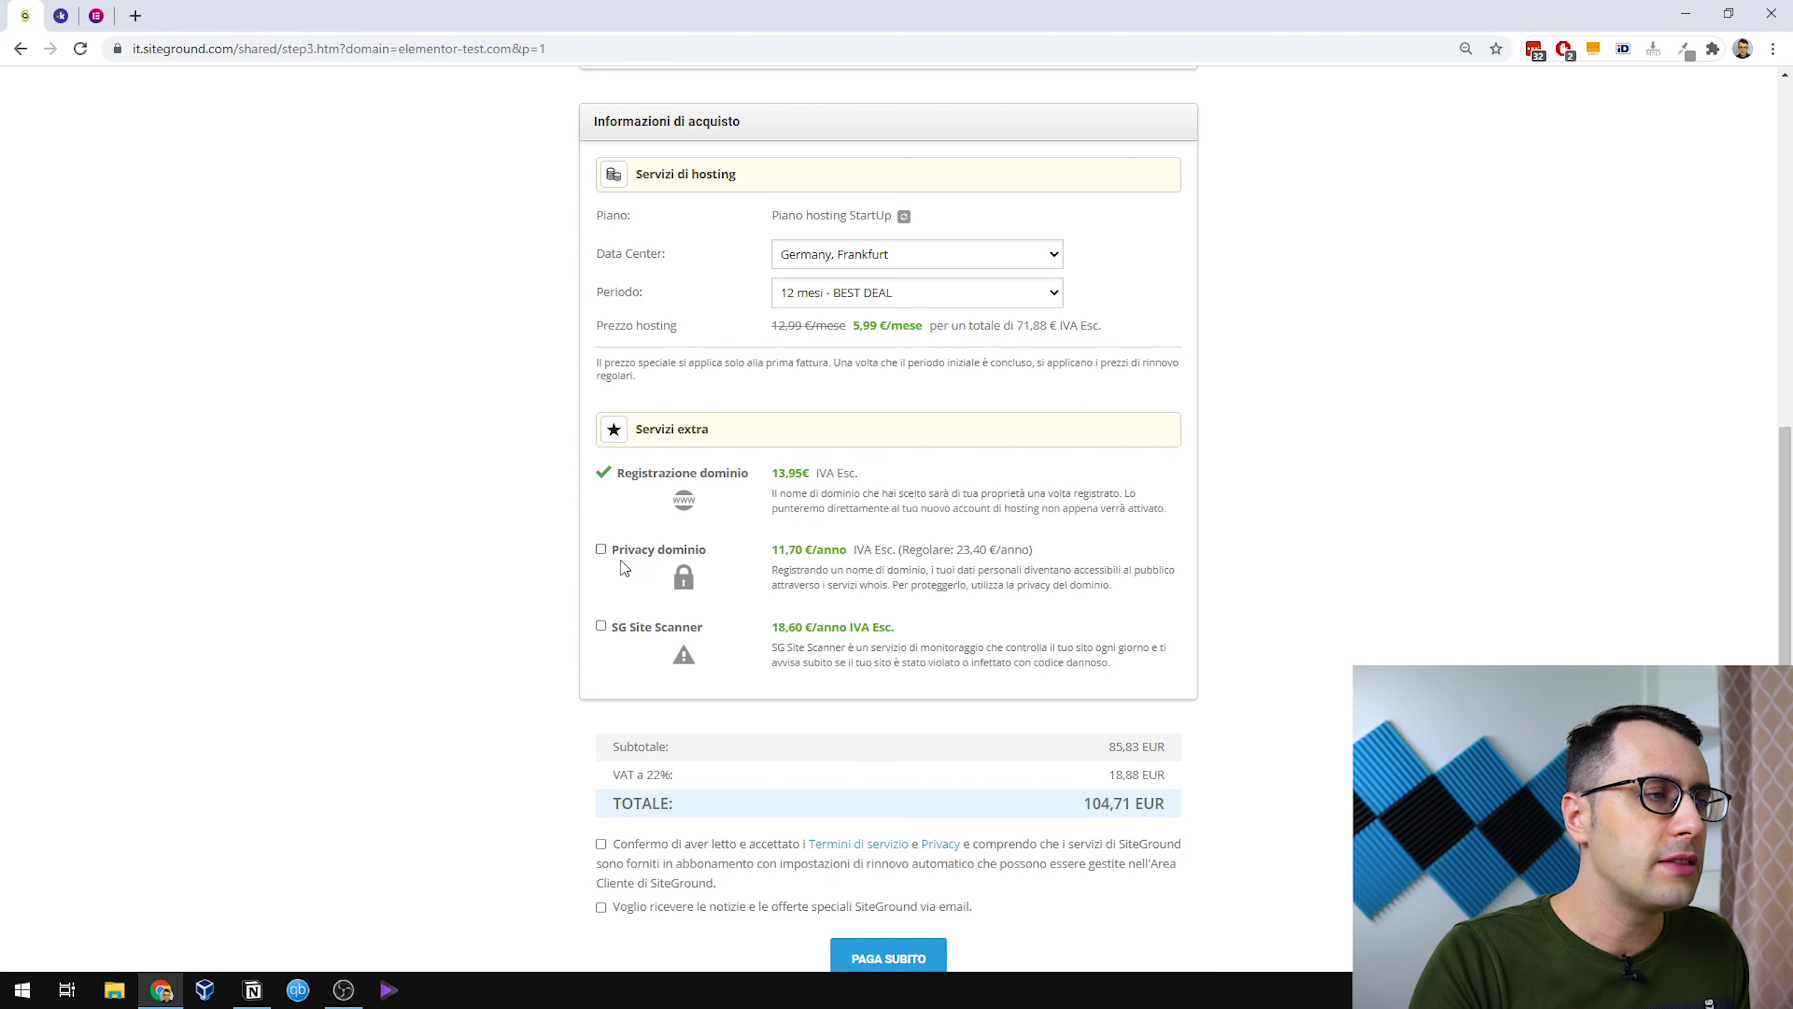
{"action": "scroll", "coordinate": [625, 543], "scroll_direction": "down", "scroll_amount": 1}
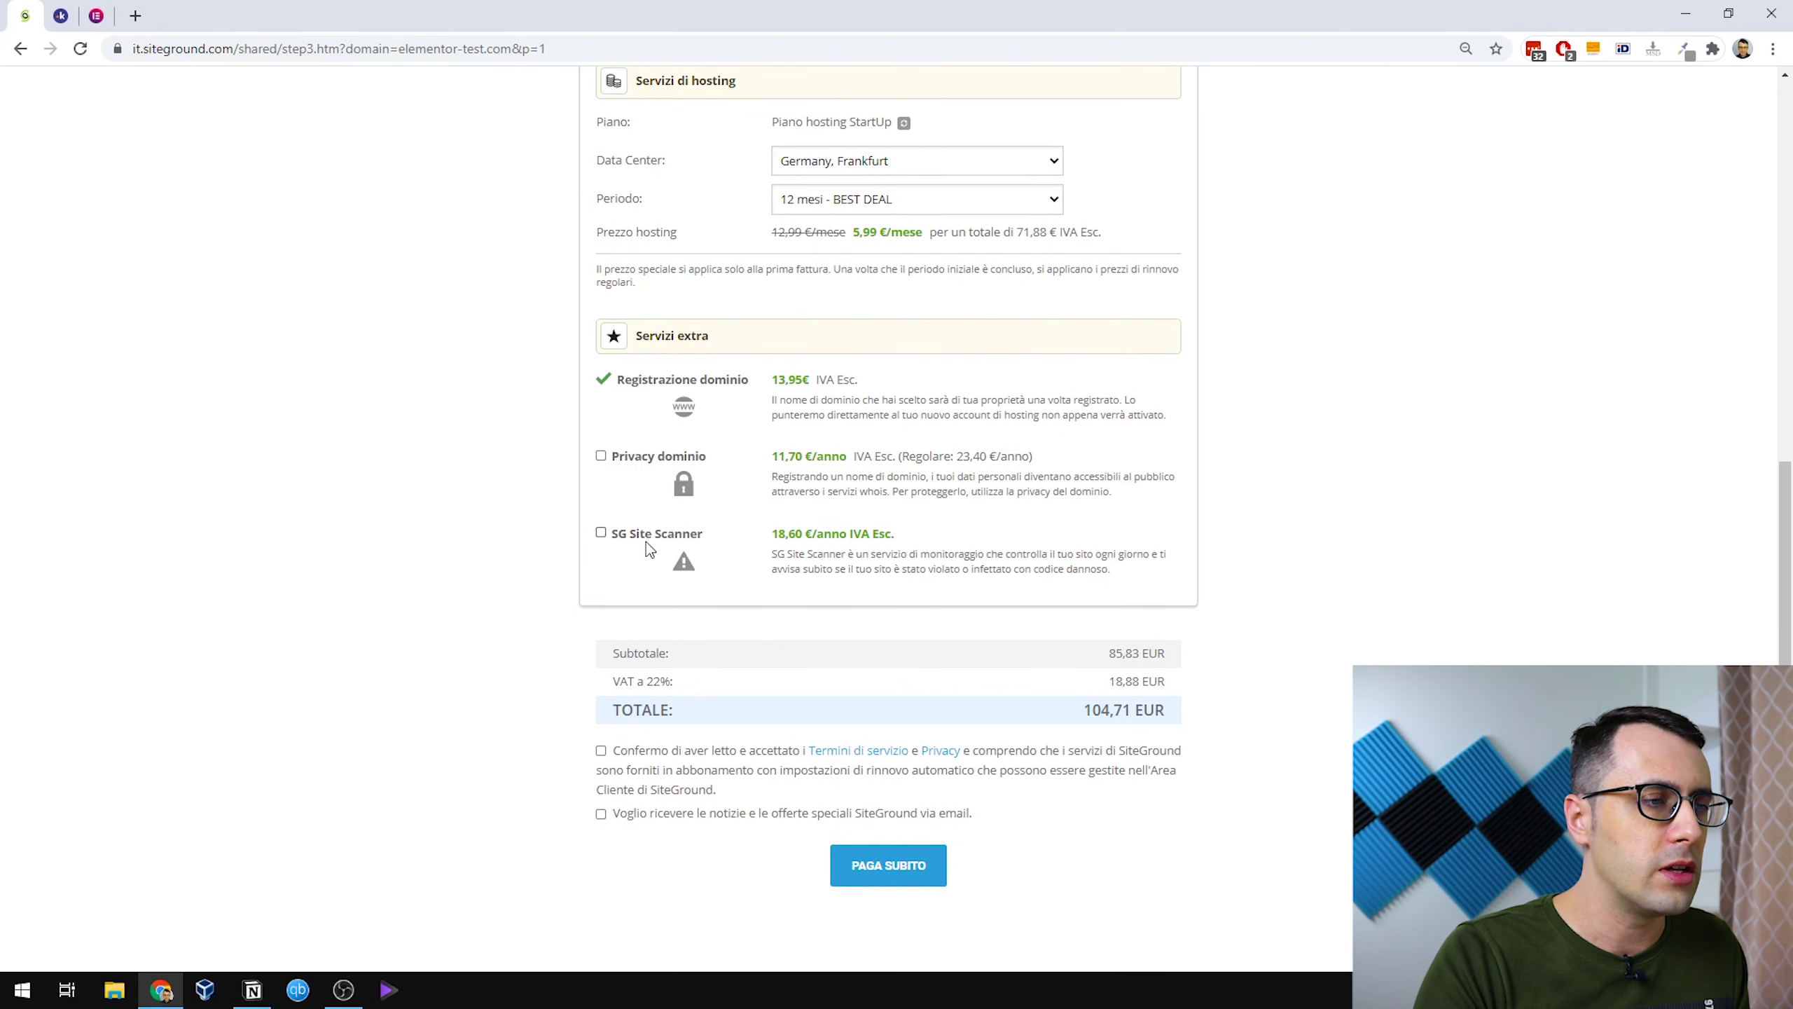
{"action": "scroll", "coordinate": [647, 540], "scroll_direction": "down", "scroll_amount": 2}
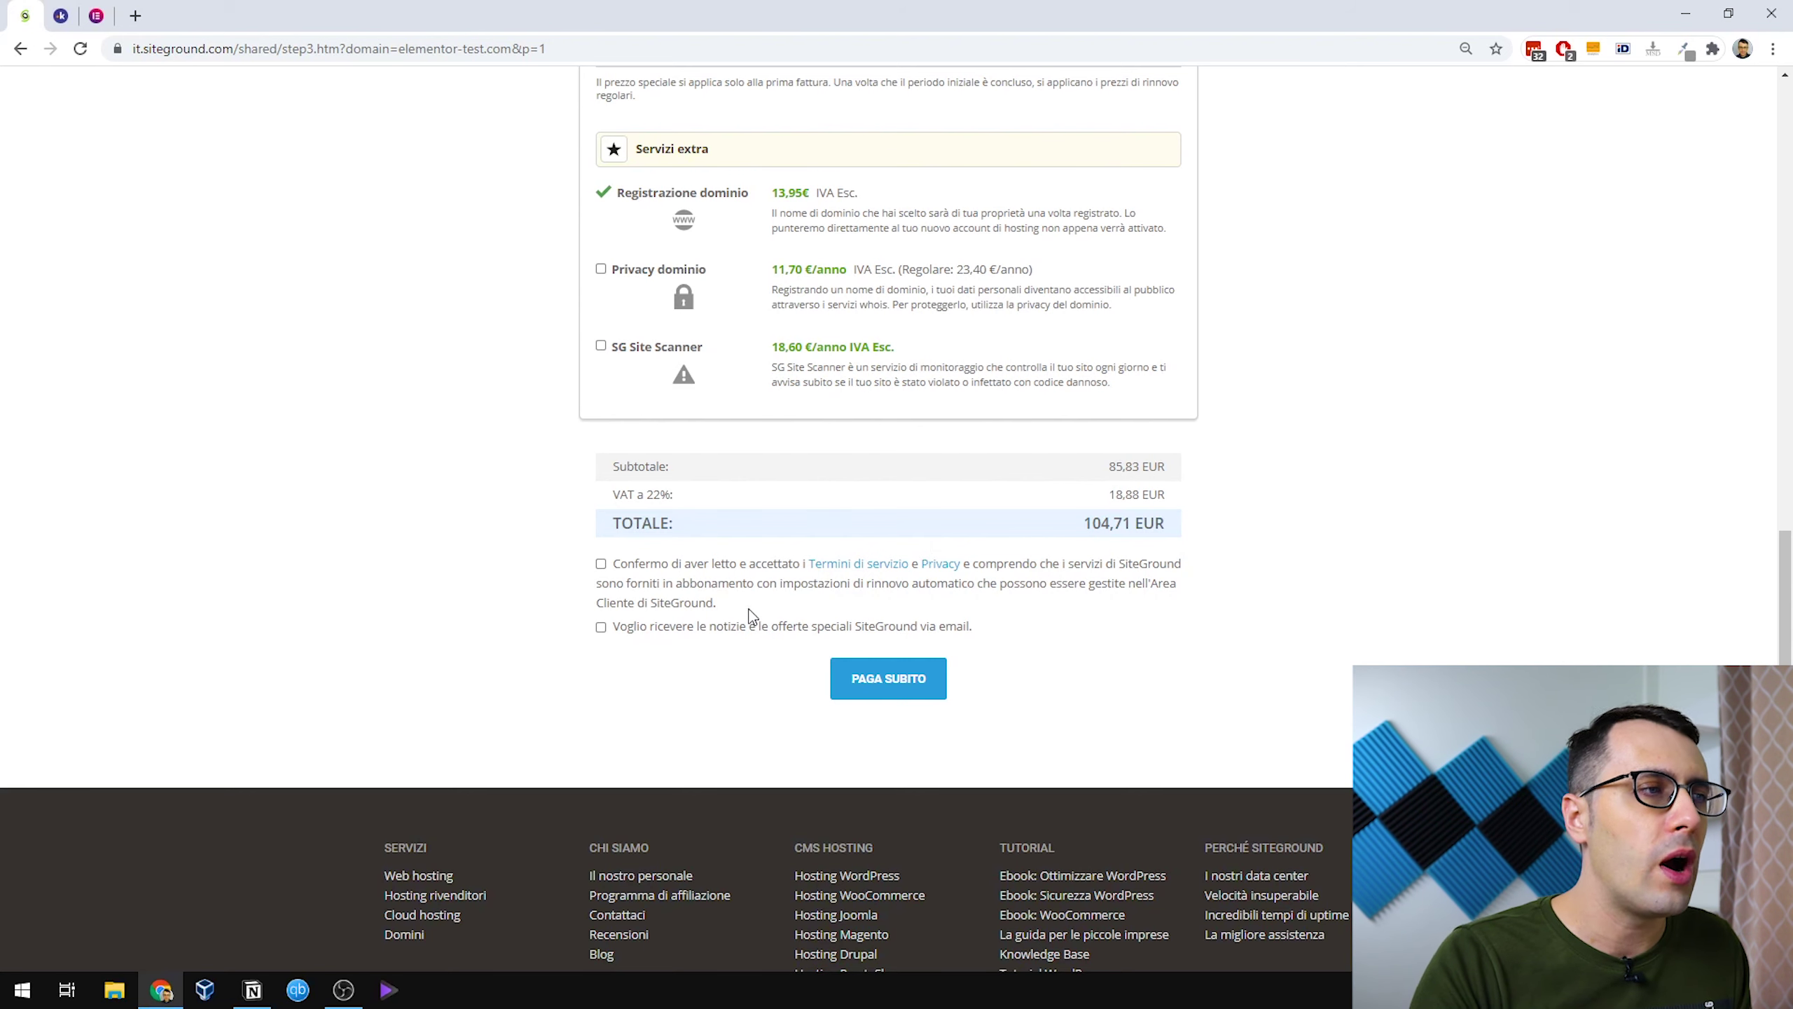
{"action": "scroll", "coordinate": [748, 616], "scroll_direction": "up", "scroll_amount": 1}
{"action": "scroll", "coordinate": [748, 616], "scroll_direction": "down", "scroll_amount": 1}
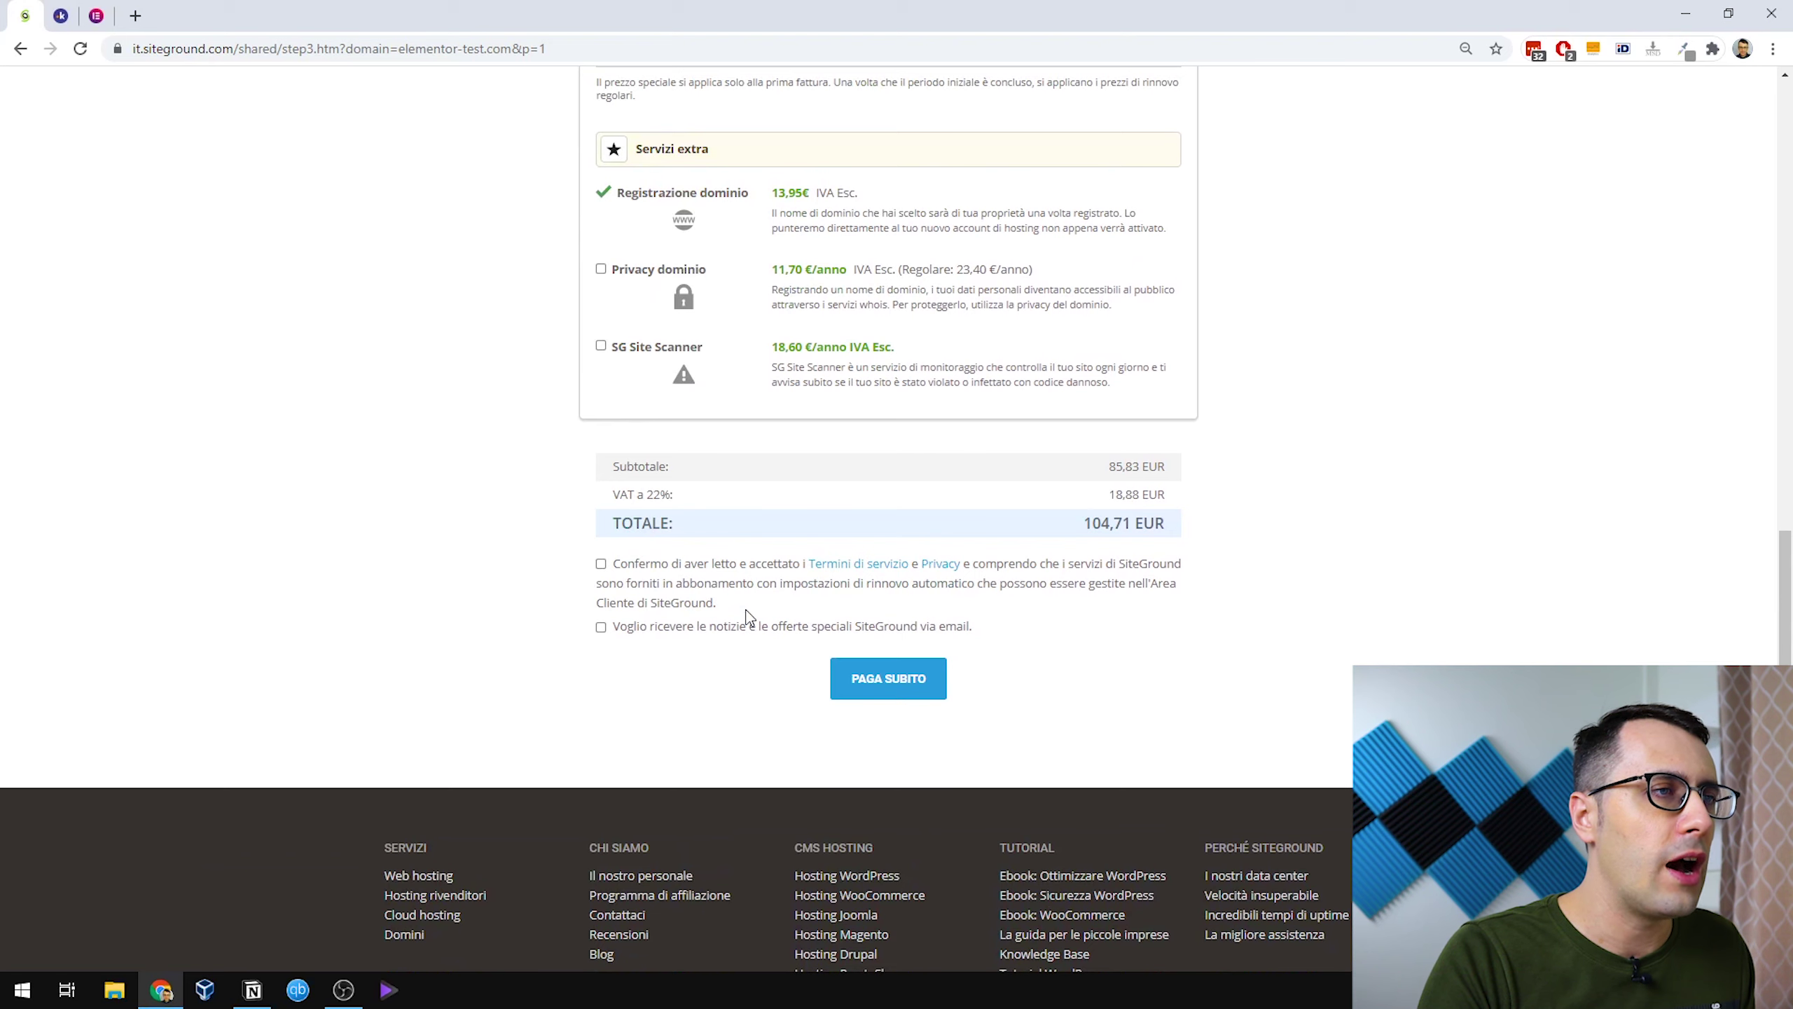
{"action": "scroll", "coordinate": [750, 615], "scroll_direction": "up", "scroll_amount": 8}
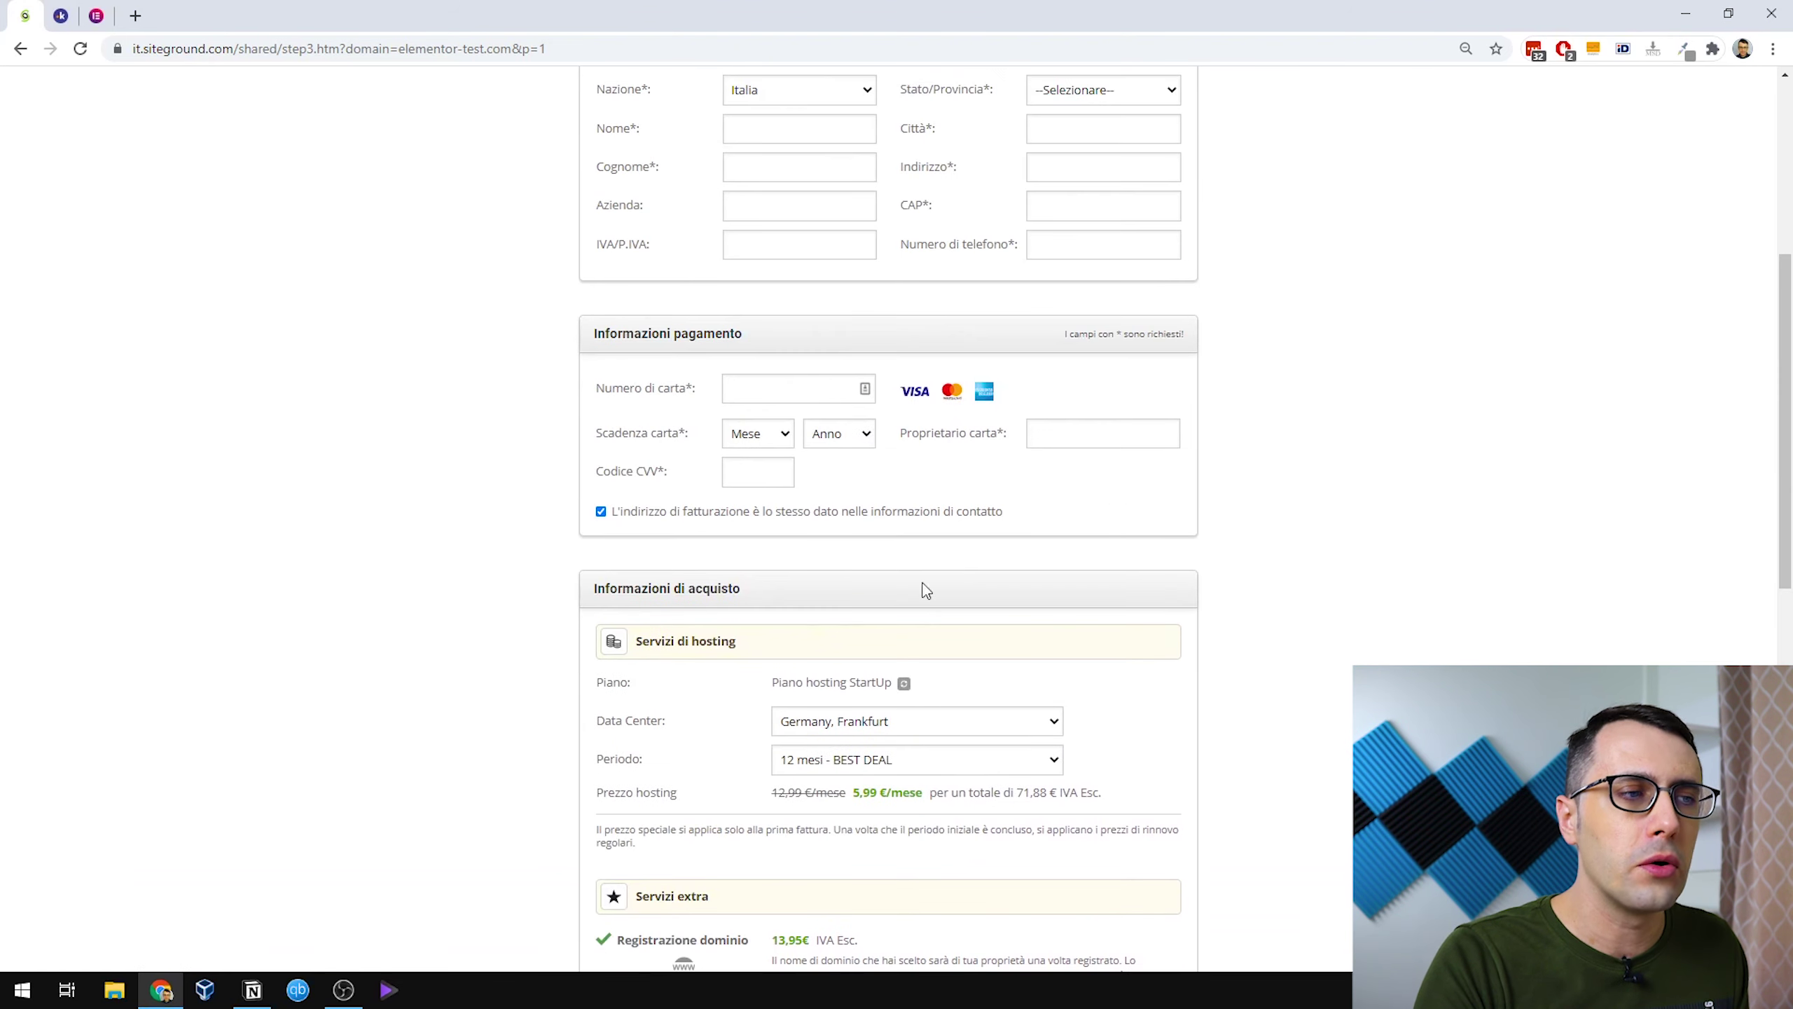
{"action": "scroll", "coordinate": [1123, 158], "scroll_direction": "up", "scroll_amount": 3}
{"action": "scroll", "coordinate": [890, 150], "scroll_direction": "down", "scroll_amount": 11}
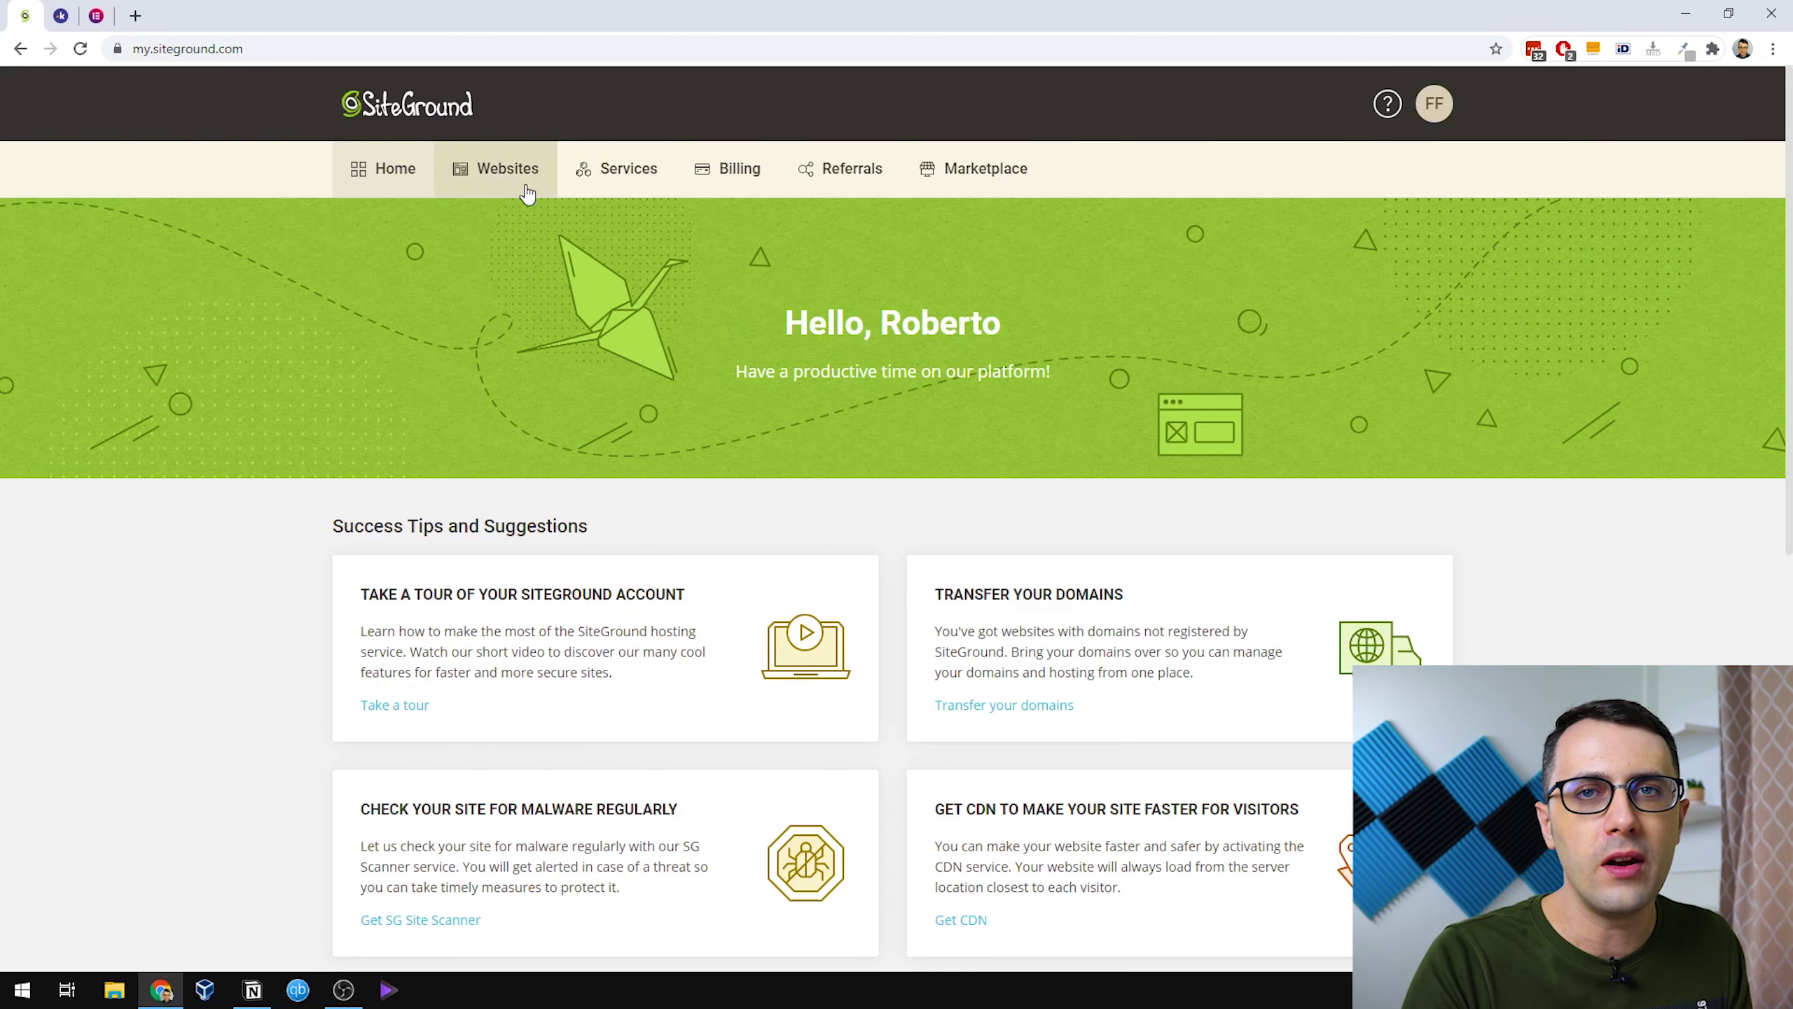
Open the website's WordPress installation tool, select plain WordPress and turn off the WordPress Starter option.
{"action": "left_click", "coordinate": [500, 187]}
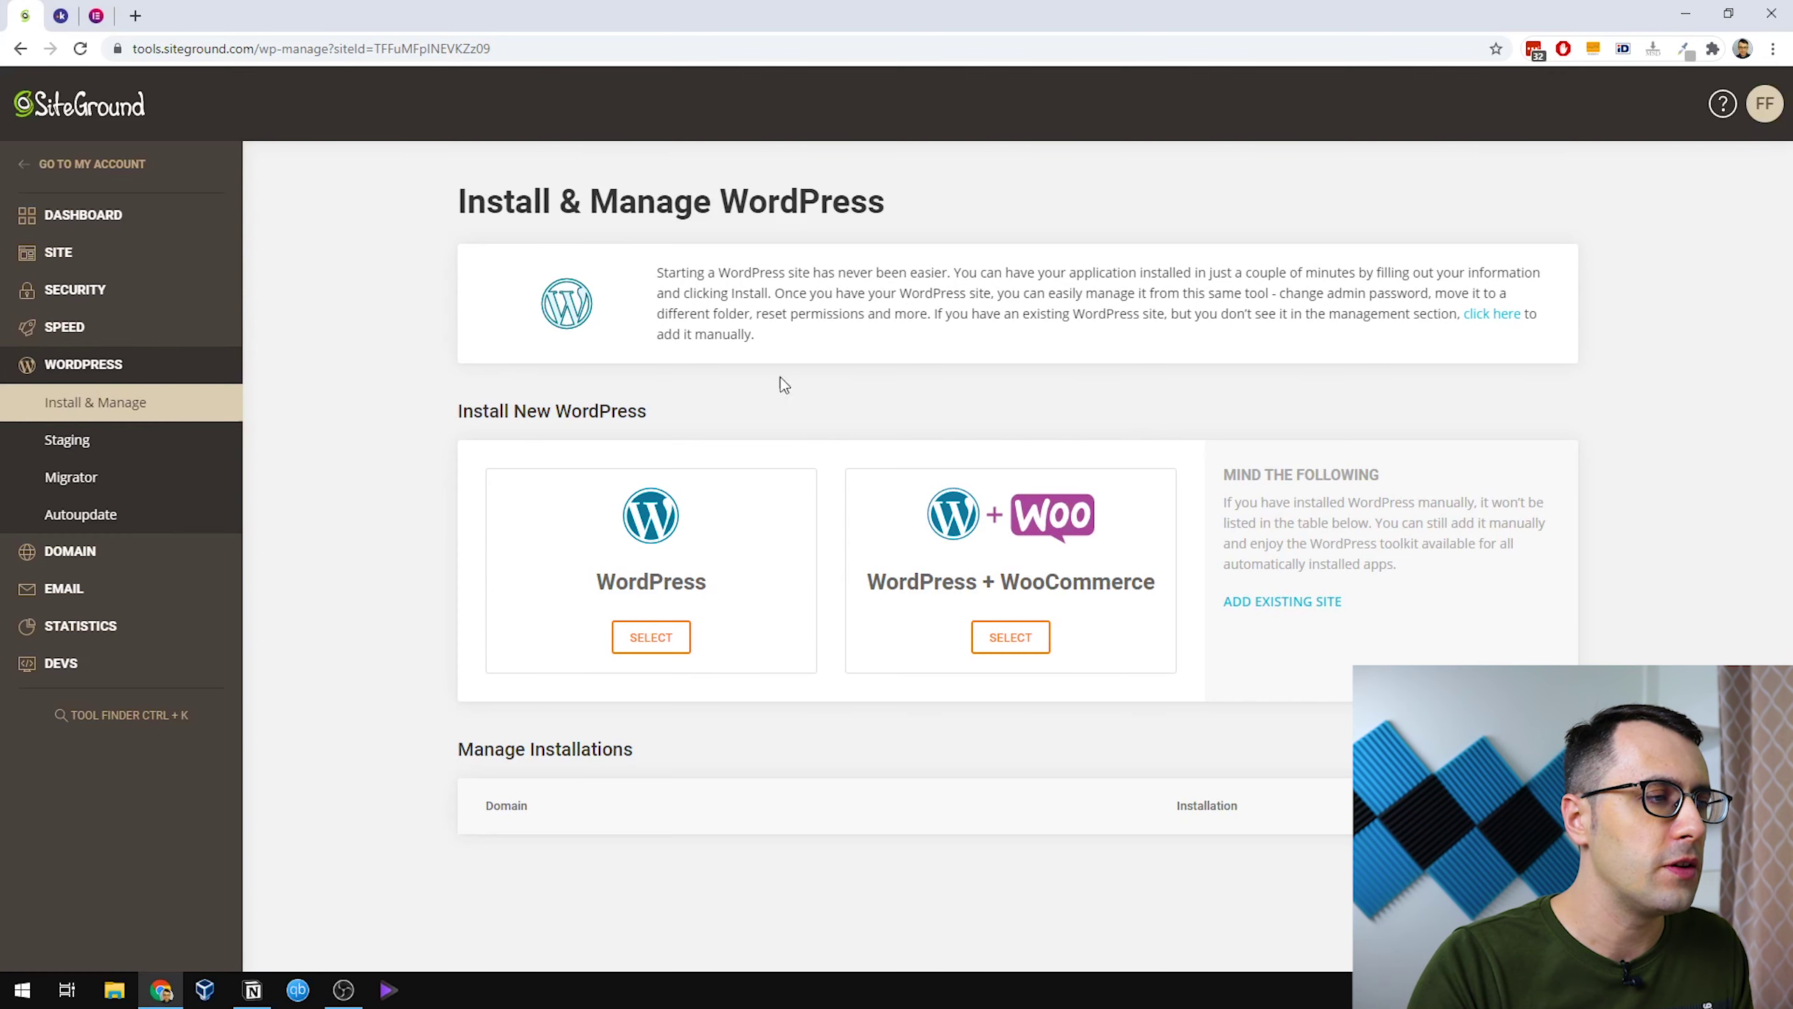
{"action": "left_click", "coordinate": [650, 638]}
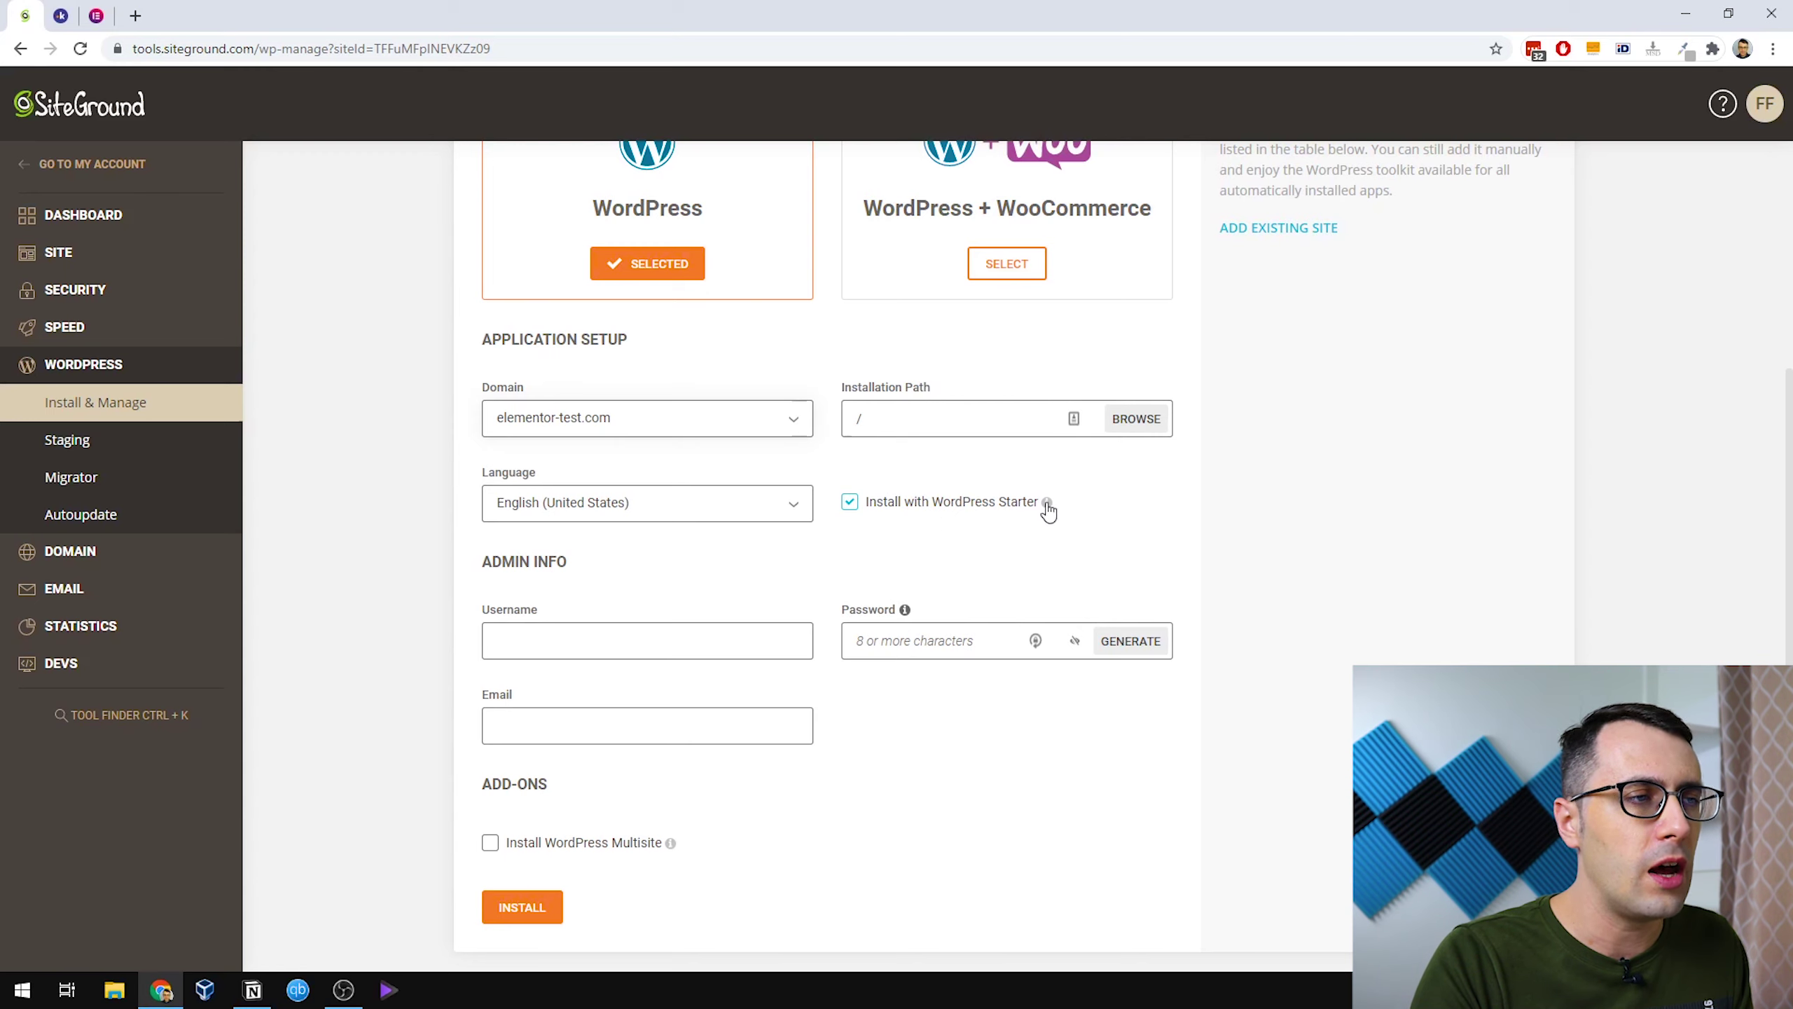
{"action": "left_click", "coordinate": [850, 504]}
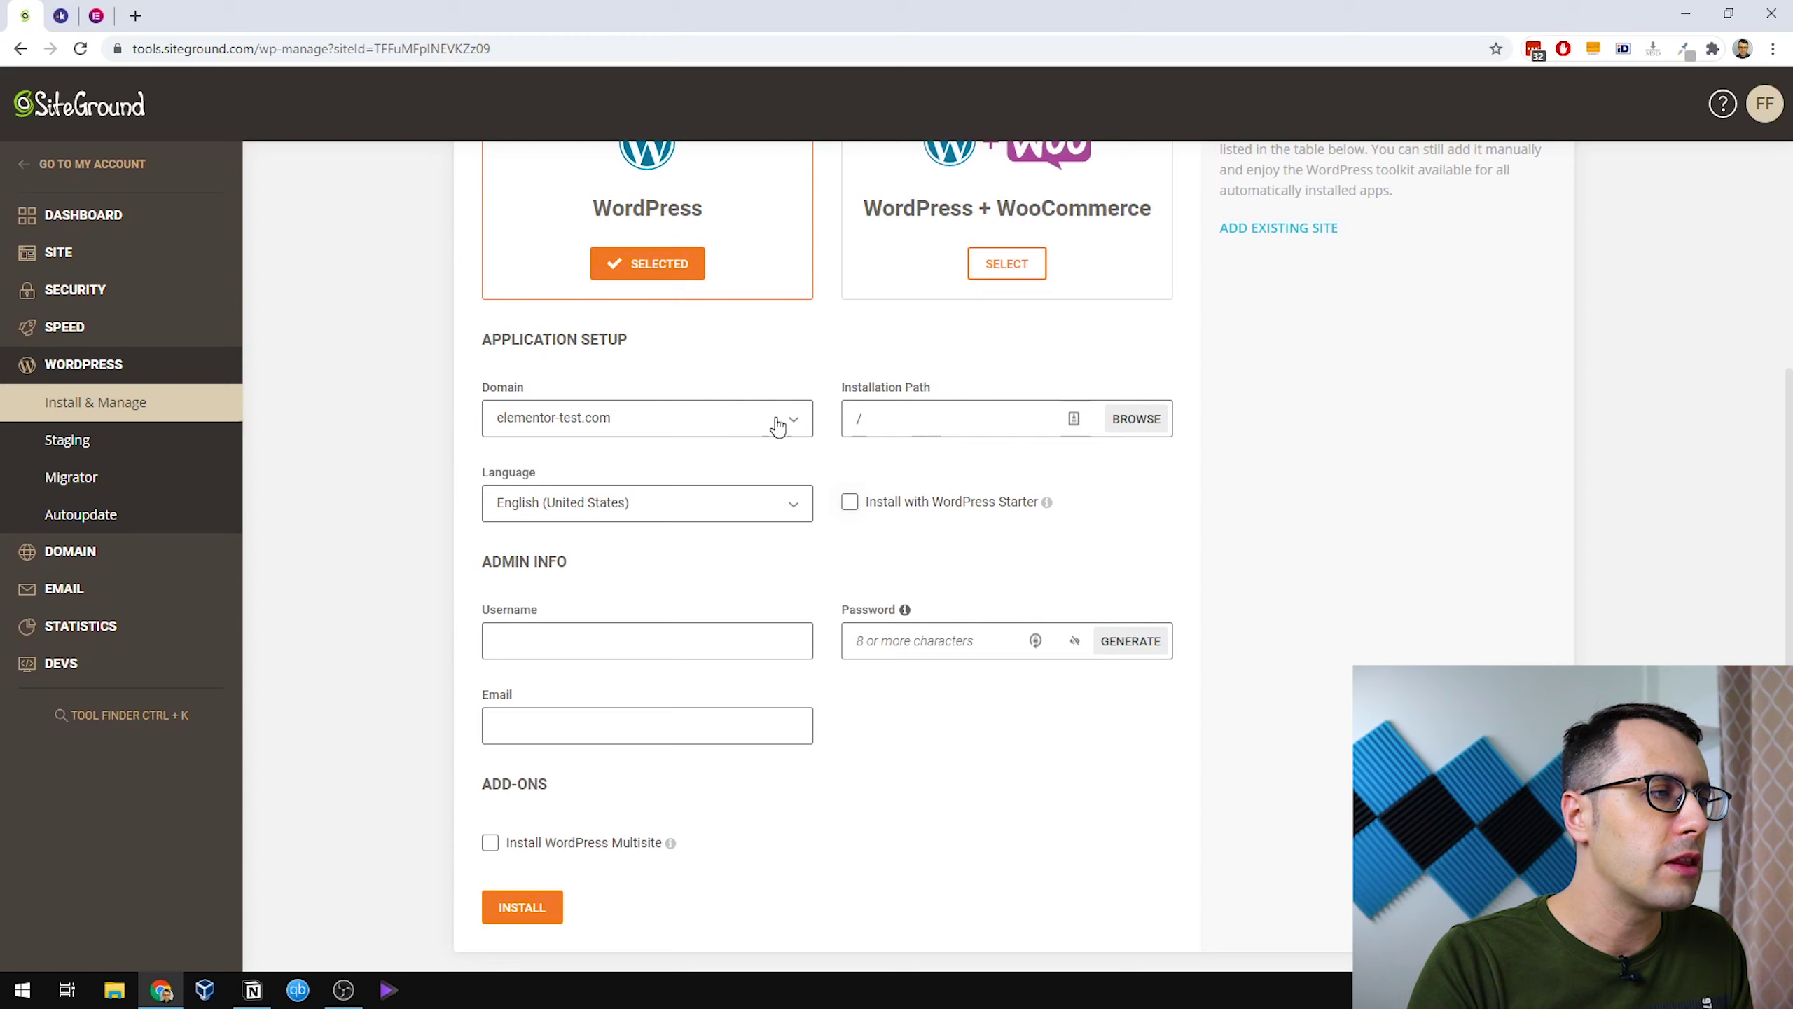
Set the language of the new WordPress installation to Italian.
{"action": "left_click", "coordinate": [535, 516]}
{"action": "scroll", "coordinate": [644, 636], "scroll_direction": "down", "scroll_amount": 3}
{"action": "scroll", "coordinate": [565, 622], "scroll_direction": "down", "scroll_amount": 2}
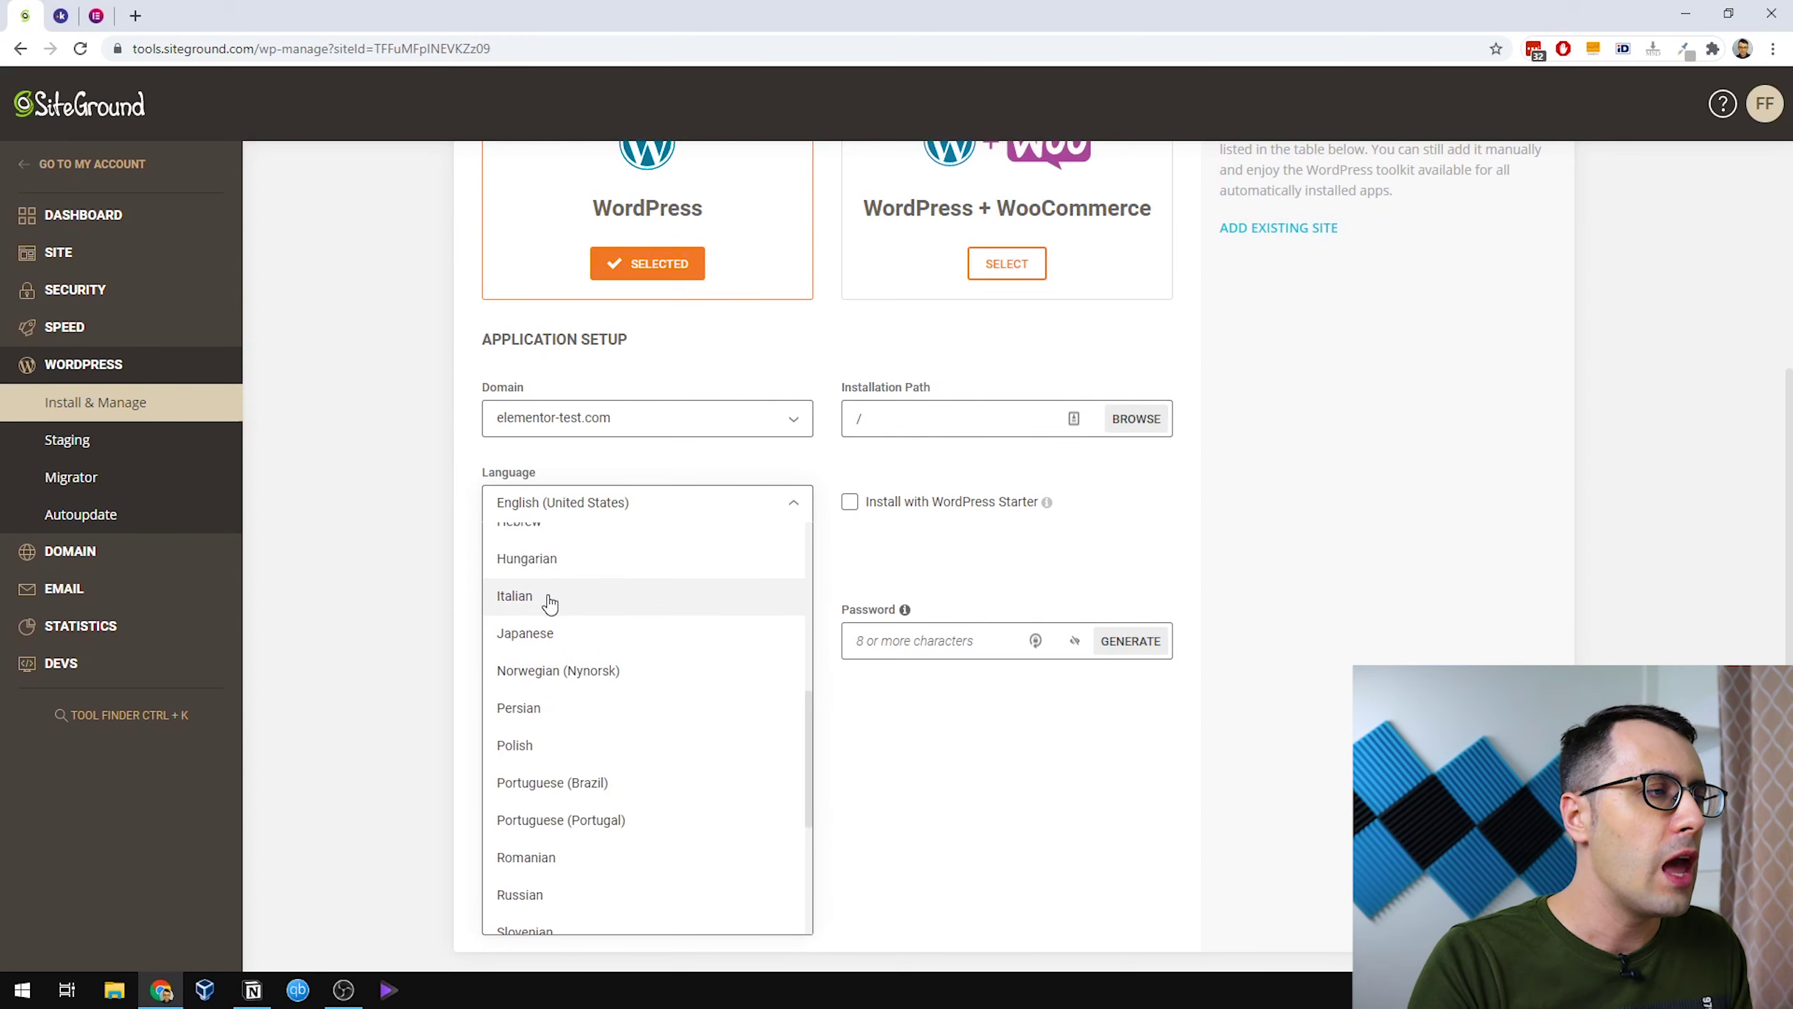
{"action": "left_click", "coordinate": [549, 602]}
{"action": "scroll", "coordinate": [706, 522], "scroll_direction": "down", "scroll_amount": 2}
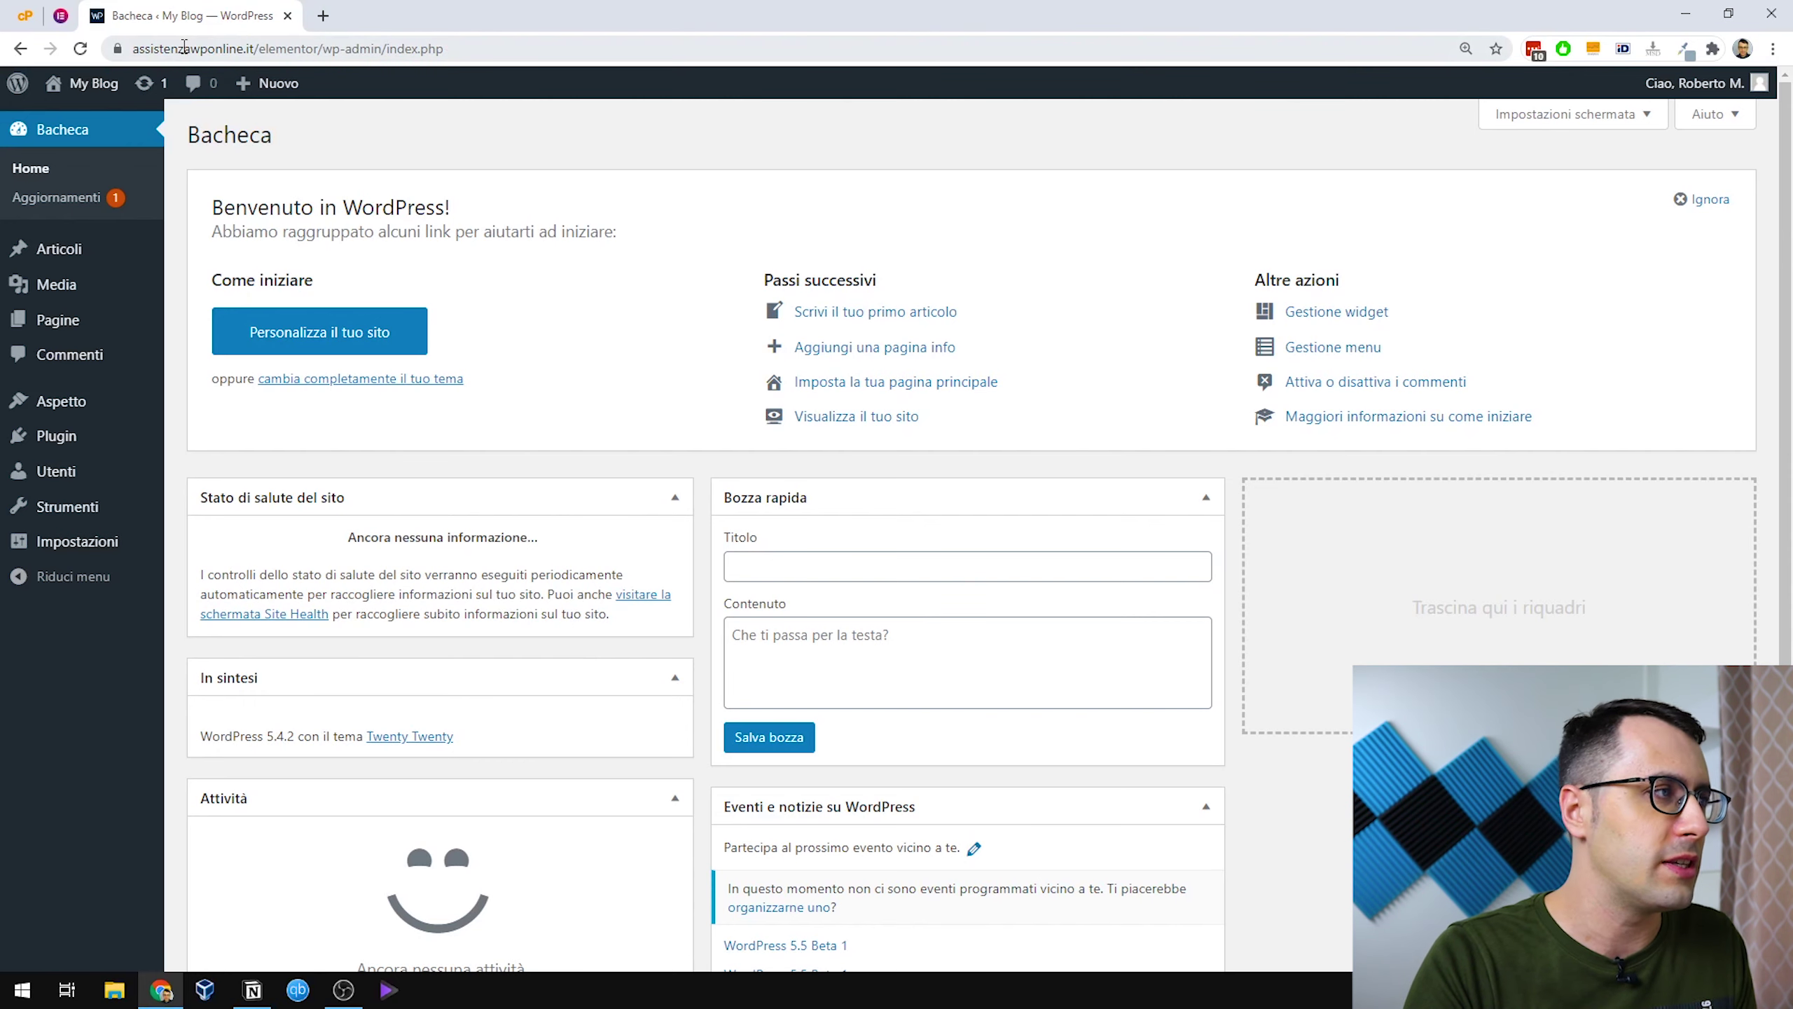
Copy the root domain from the WordPress dashboard's address, view that home page in a new tab and close it.
{"action": "left_click_drag", "start_coordinate": [135, 47], "coordinate": [273, 73]}
{"action": "left_click", "coordinate": [321, 53]}
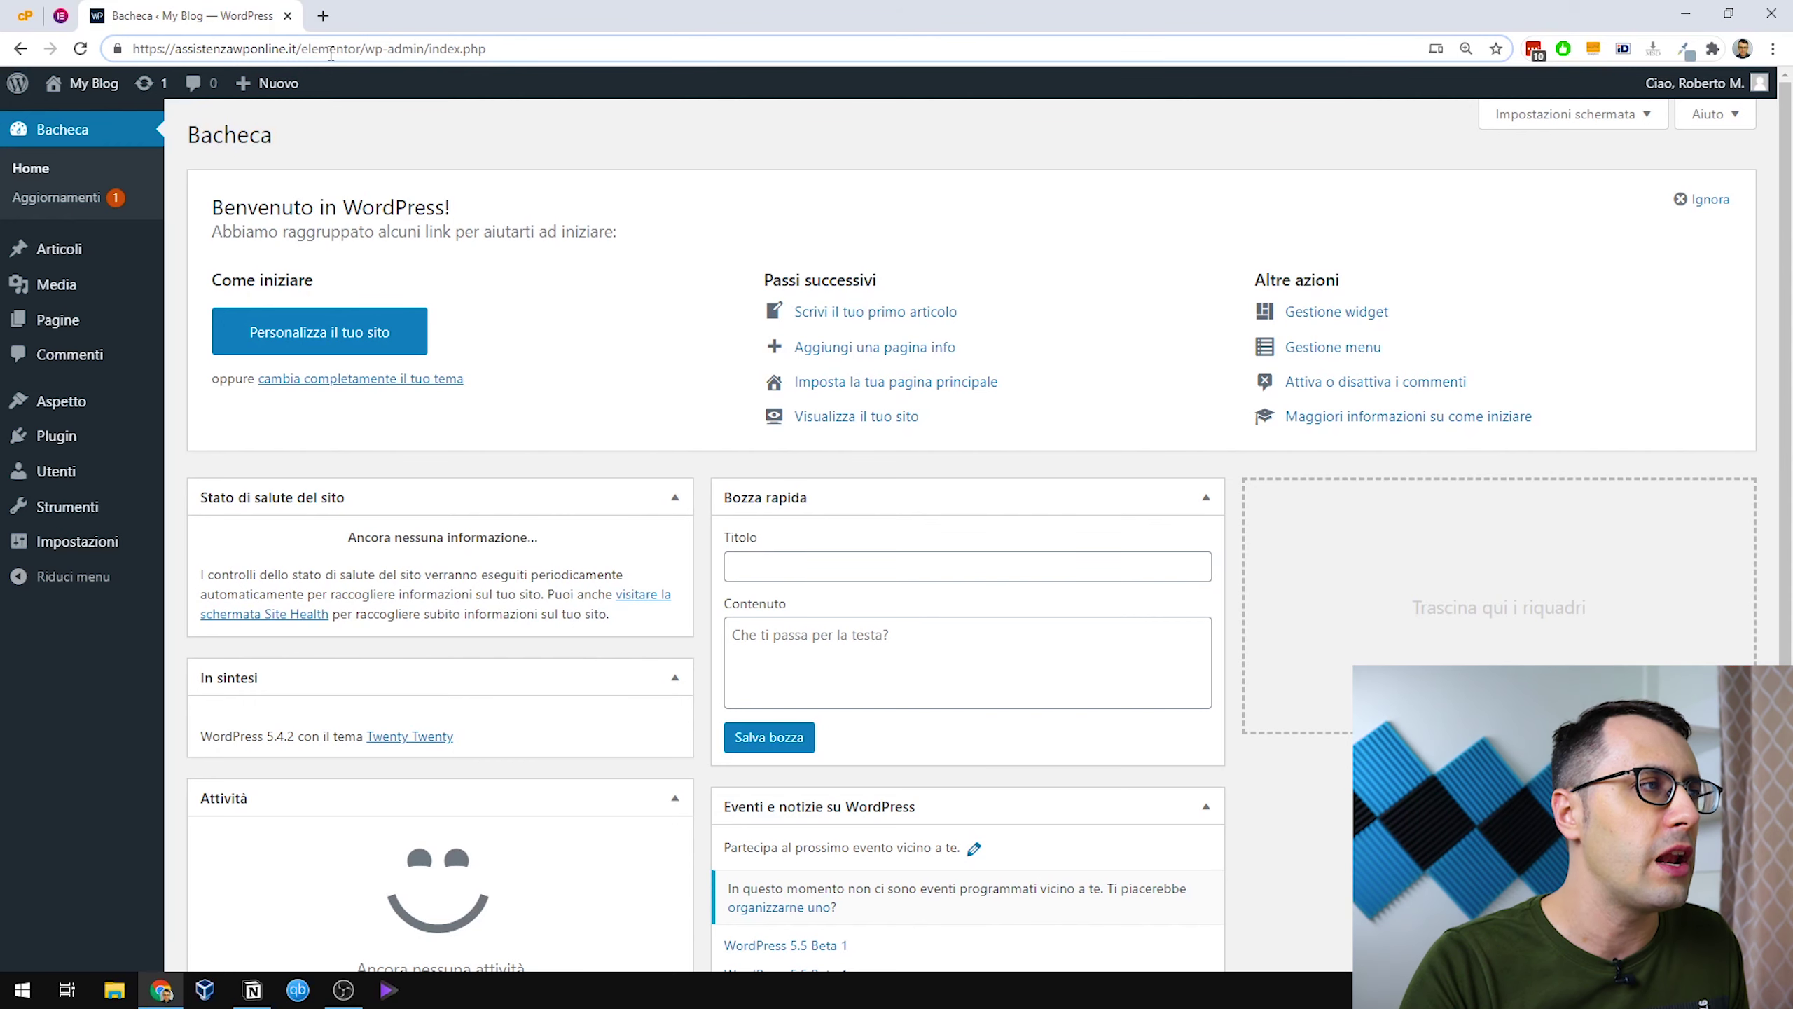
{"action": "left_click_drag", "start_coordinate": [305, 48], "coordinate": [133, 49]}
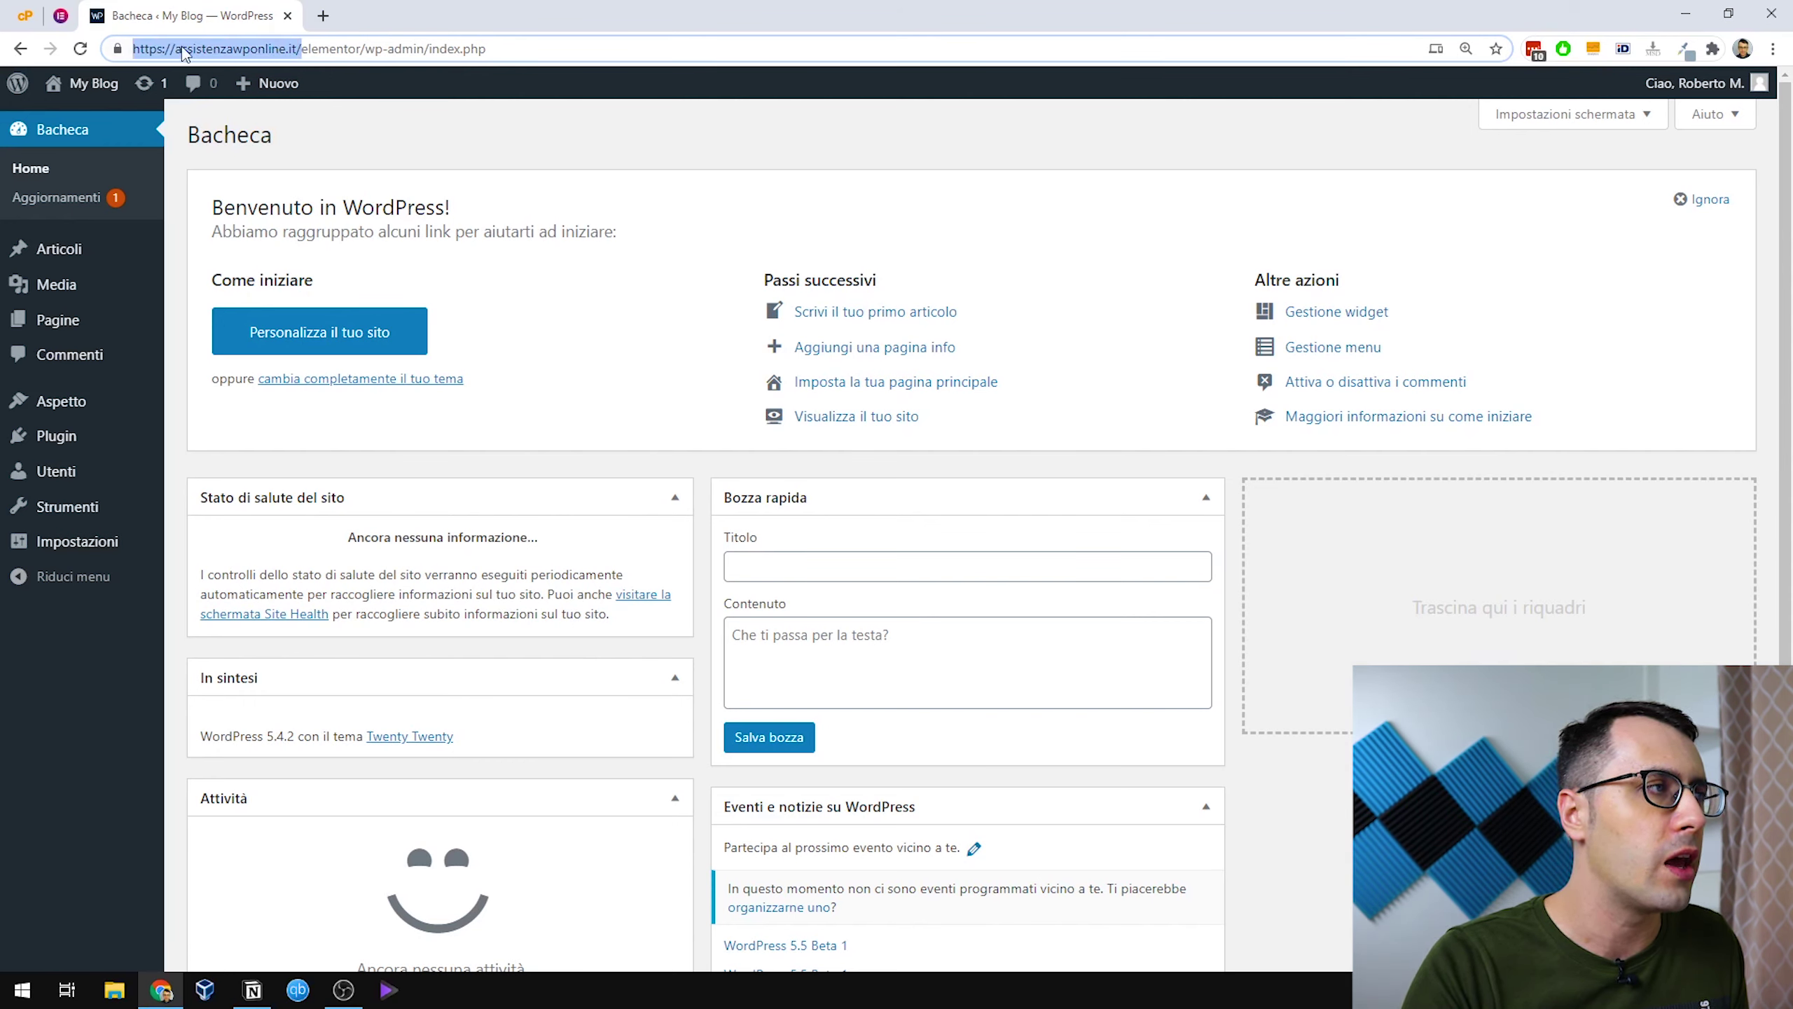
{"action": "key", "text": "ctrl+c"}
{"action": "key", "text": "ctrl+t"}
{"action": "key", "text": "ctrl+v"}
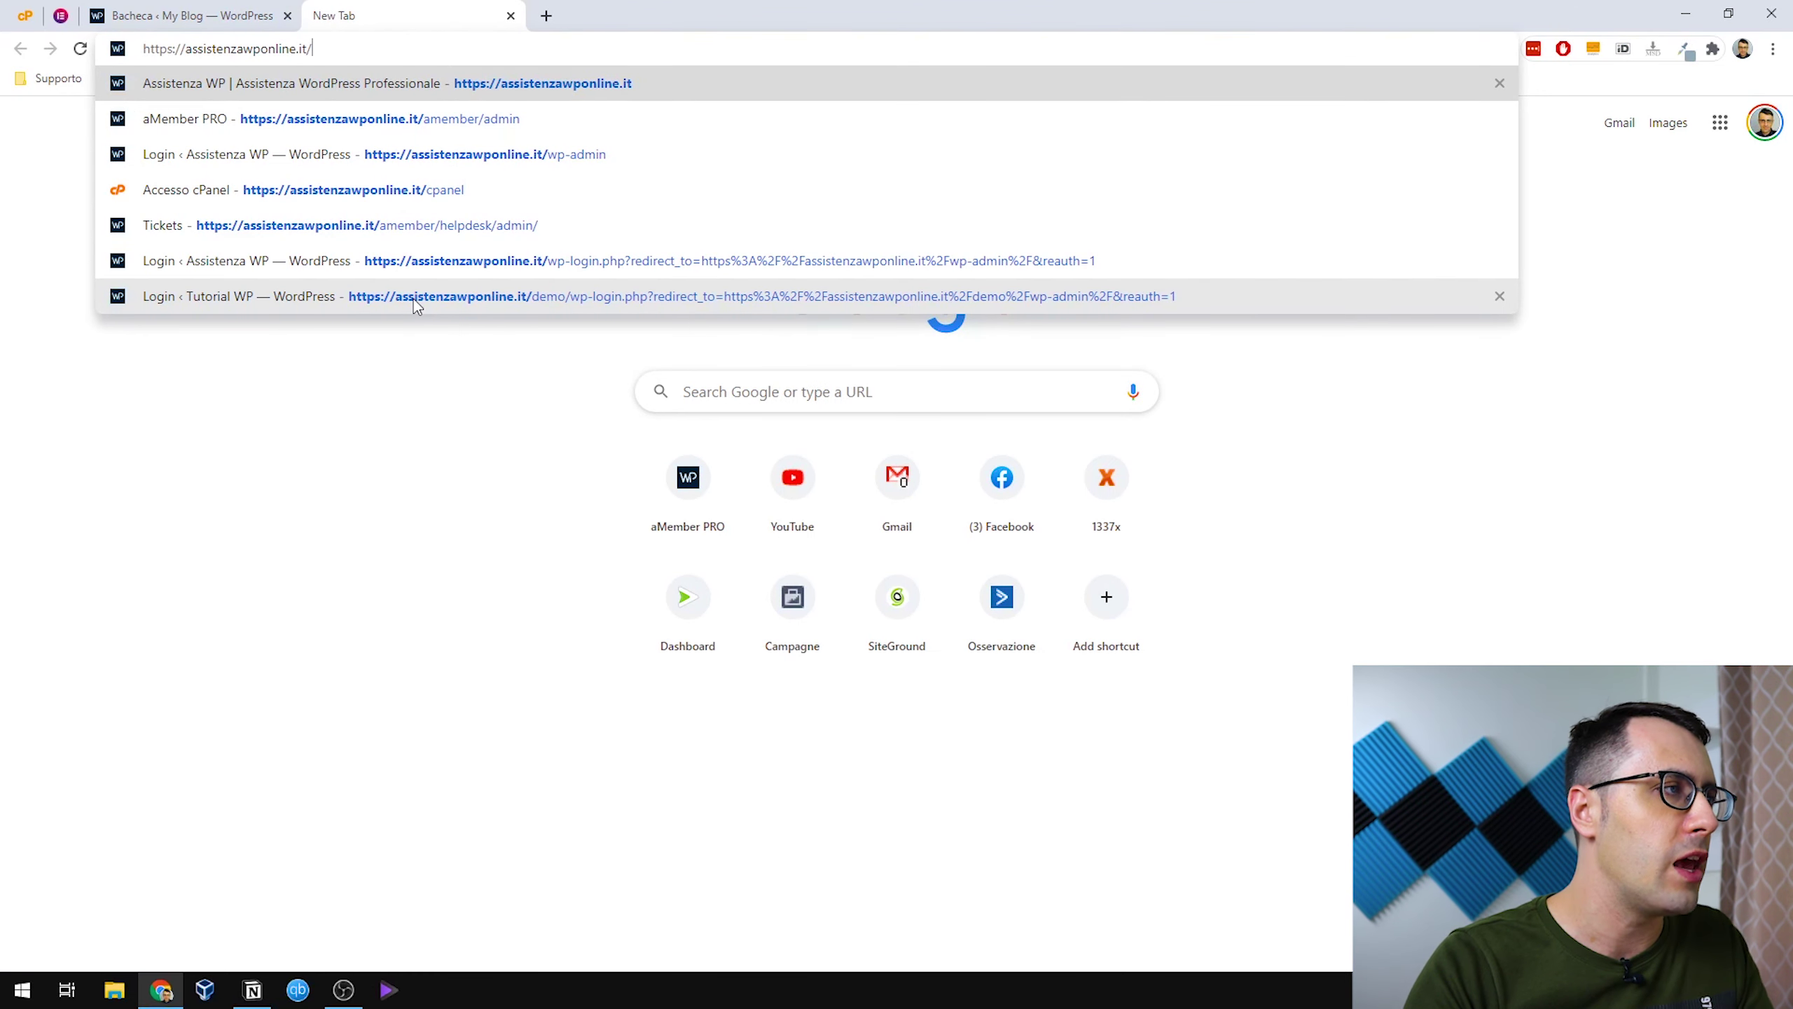
{"action": "key", "text": "Return"}
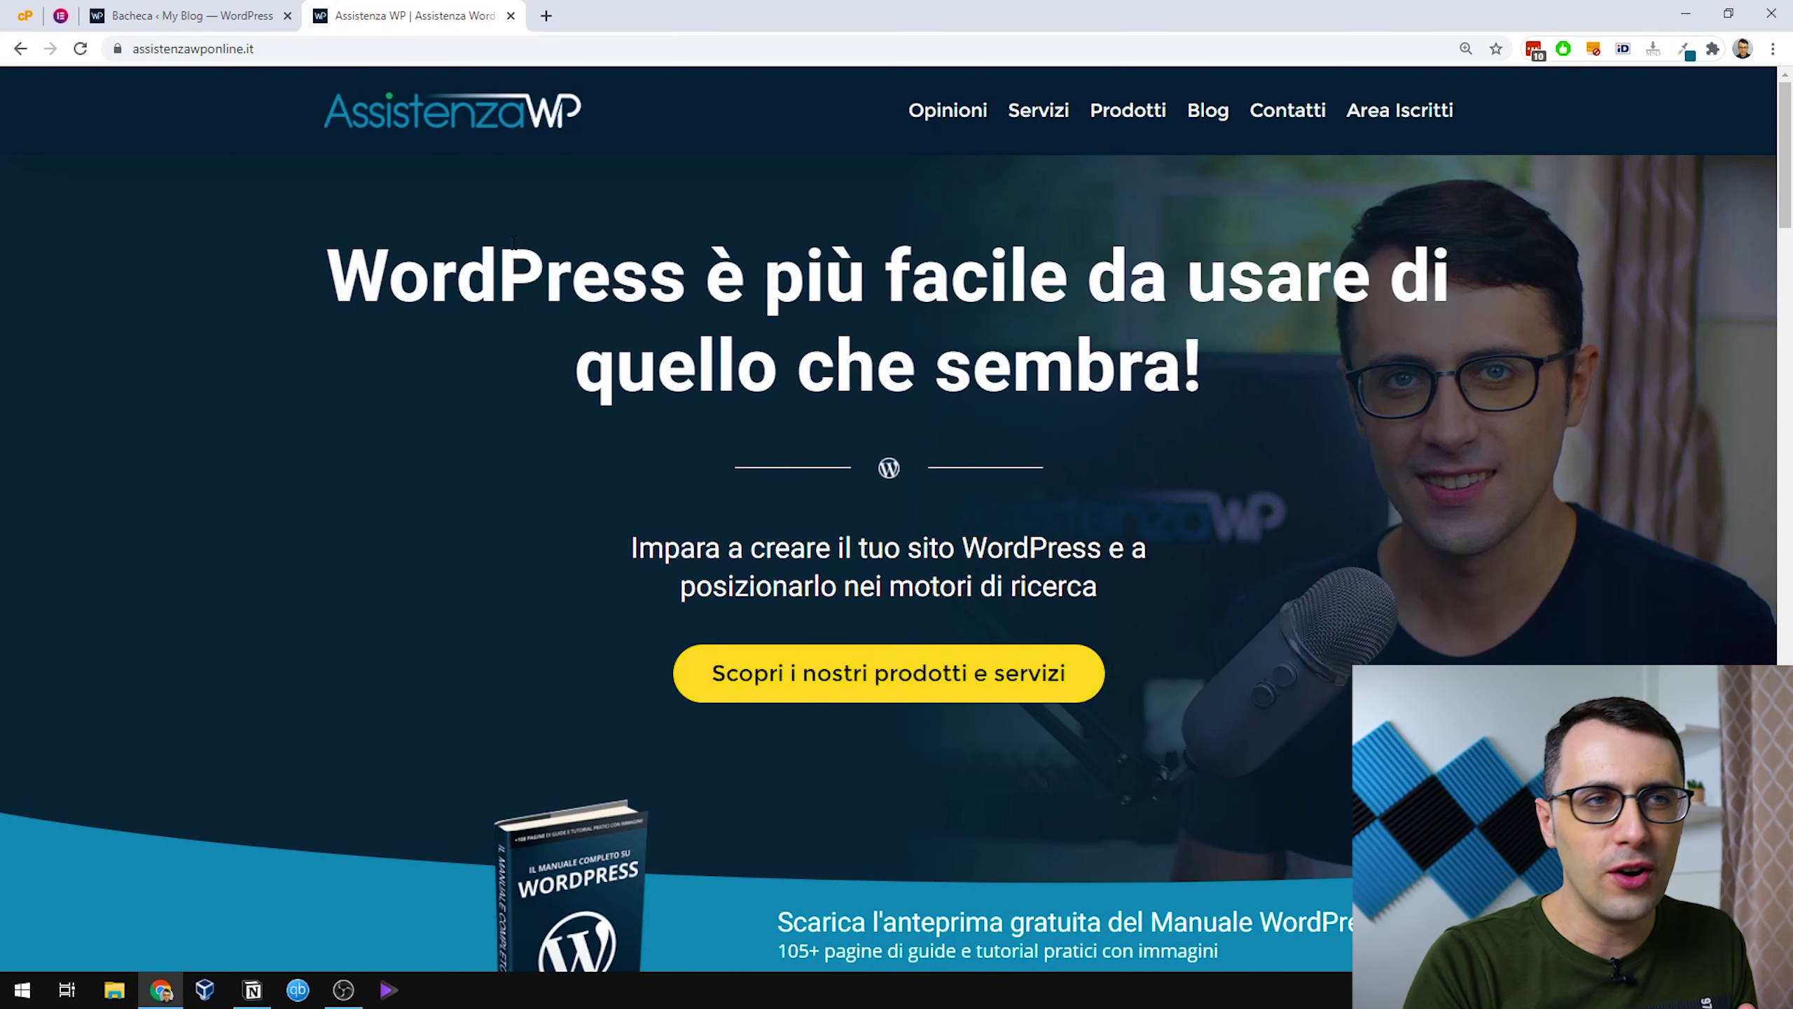
{"action": "left_click_drag", "start_coordinate": [182, 50], "coordinate": [280, 53]}
{"action": "key", "text": "ctrl+w"}
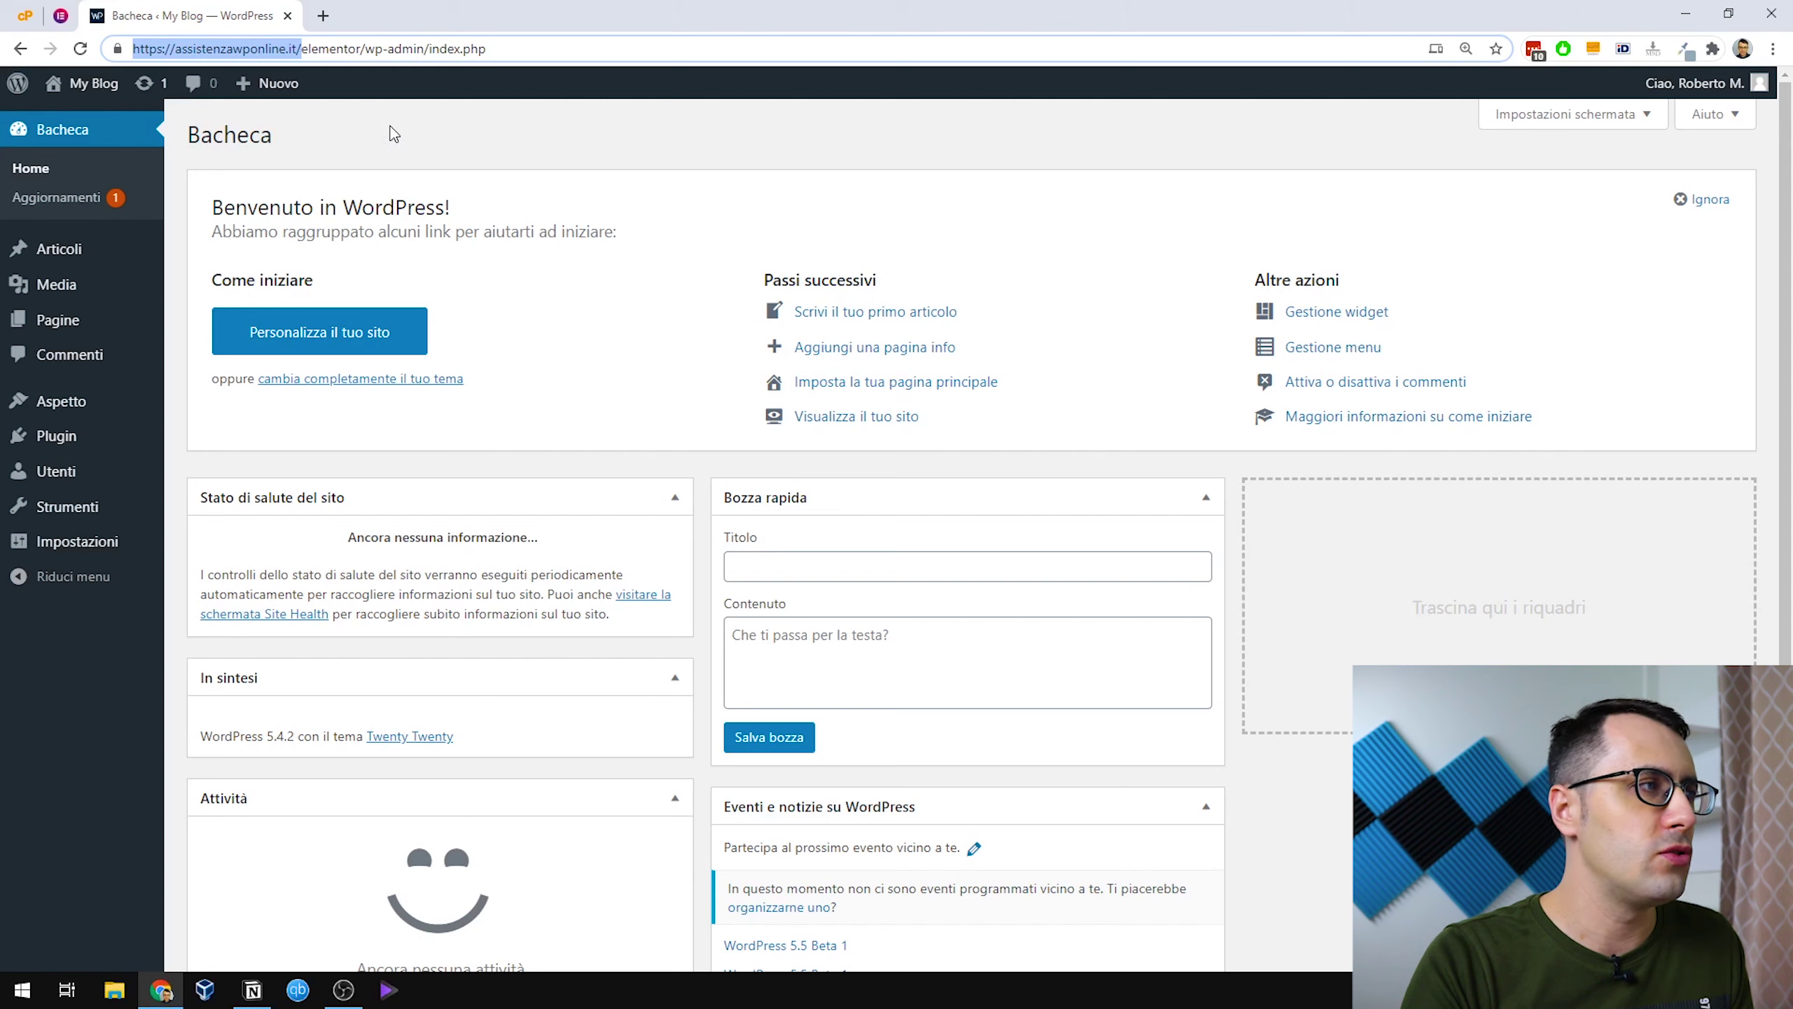
Open the public front page of My Blog in a separate tab and view it.
{"action": "right_click", "coordinate": [89, 115]}
{"action": "left_click", "coordinate": [177, 125]}
{"action": "left_click", "coordinate": [351, 9]}
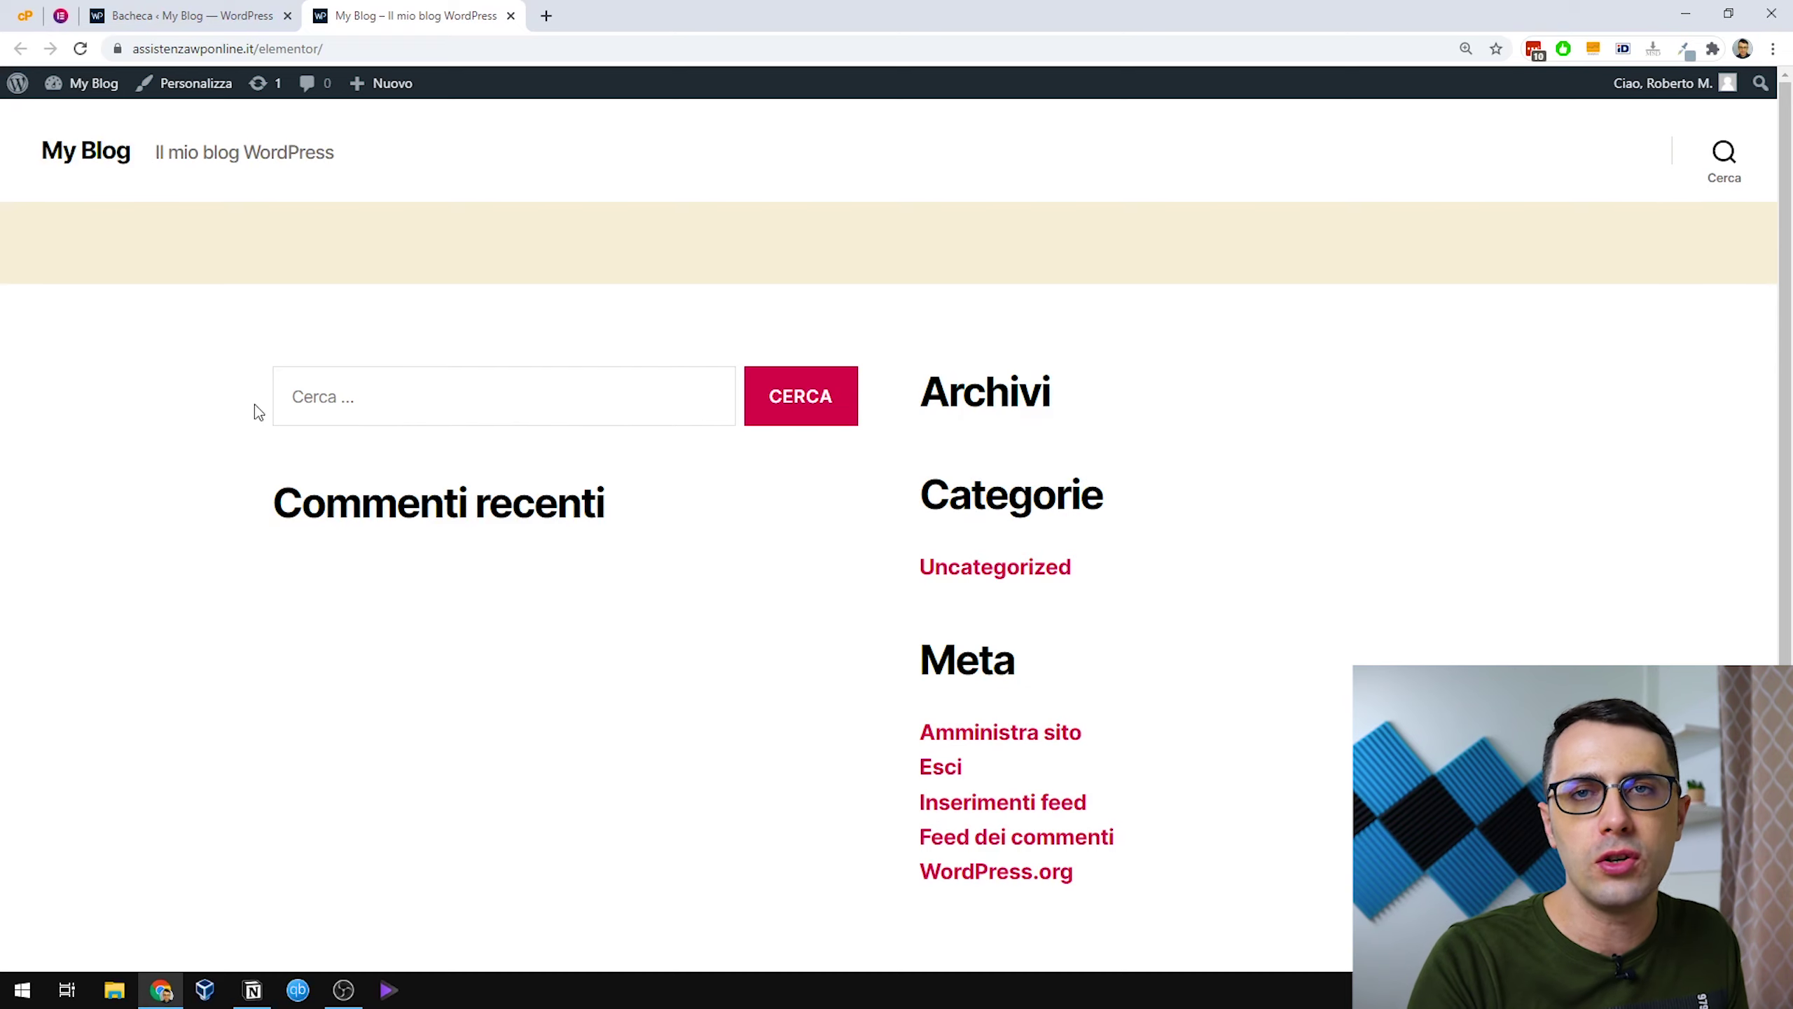
Open Elementor's pricing page and examine the Free, Personal, Plus and Expert plans, their prices, site limits and features.
{"action": "left_click", "coordinate": [61, 16]}
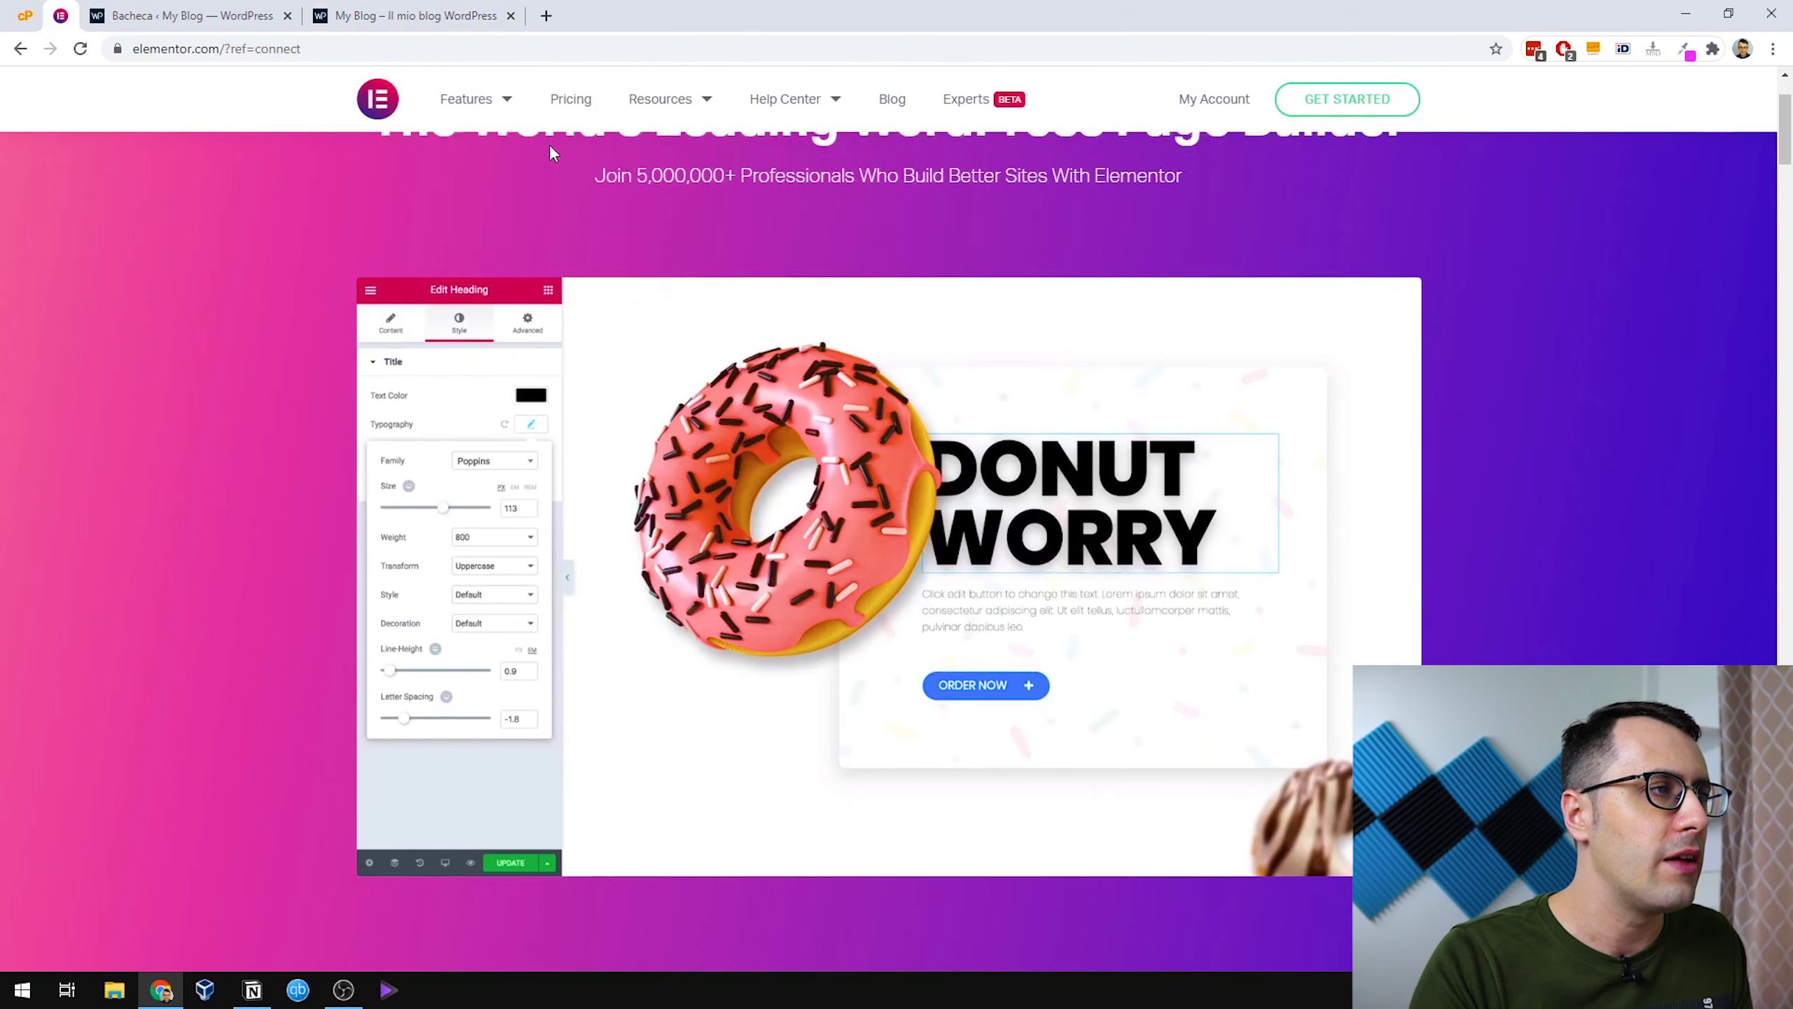
{"action": "left_click", "coordinate": [570, 106]}
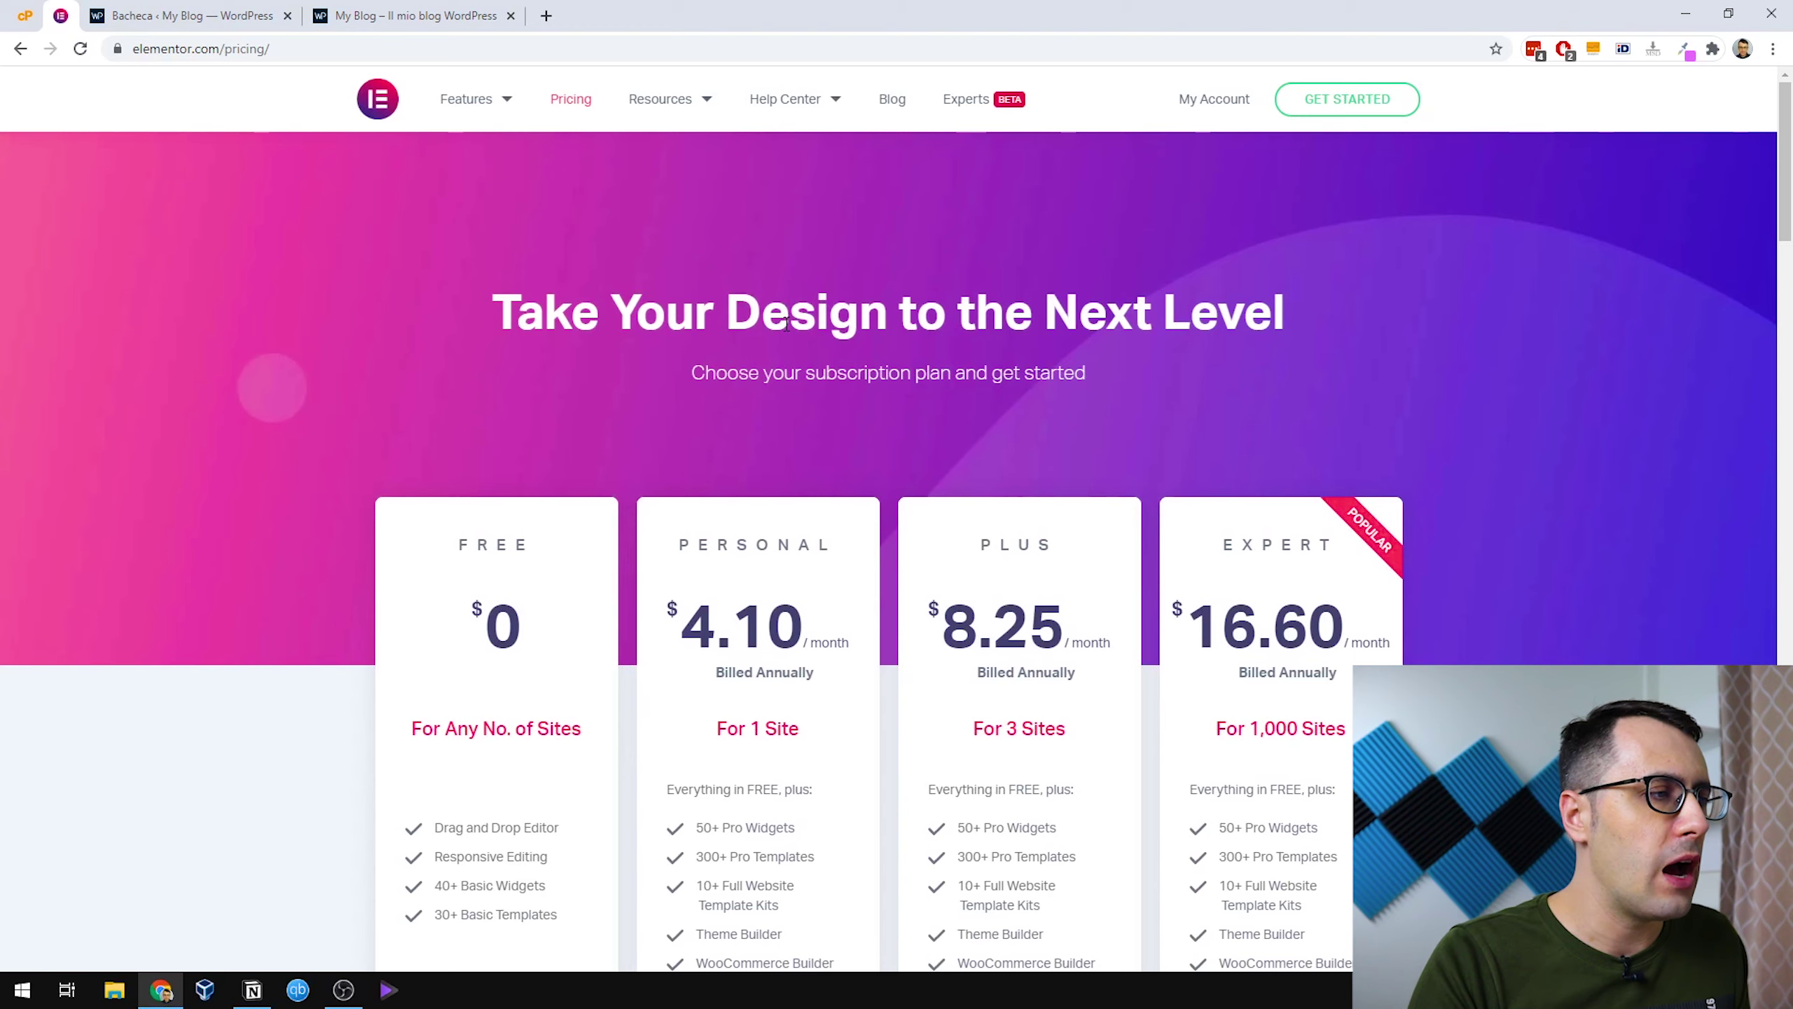
{"action": "scroll", "coordinate": [1003, 369], "scroll_direction": "down", "scroll_amount": 2}
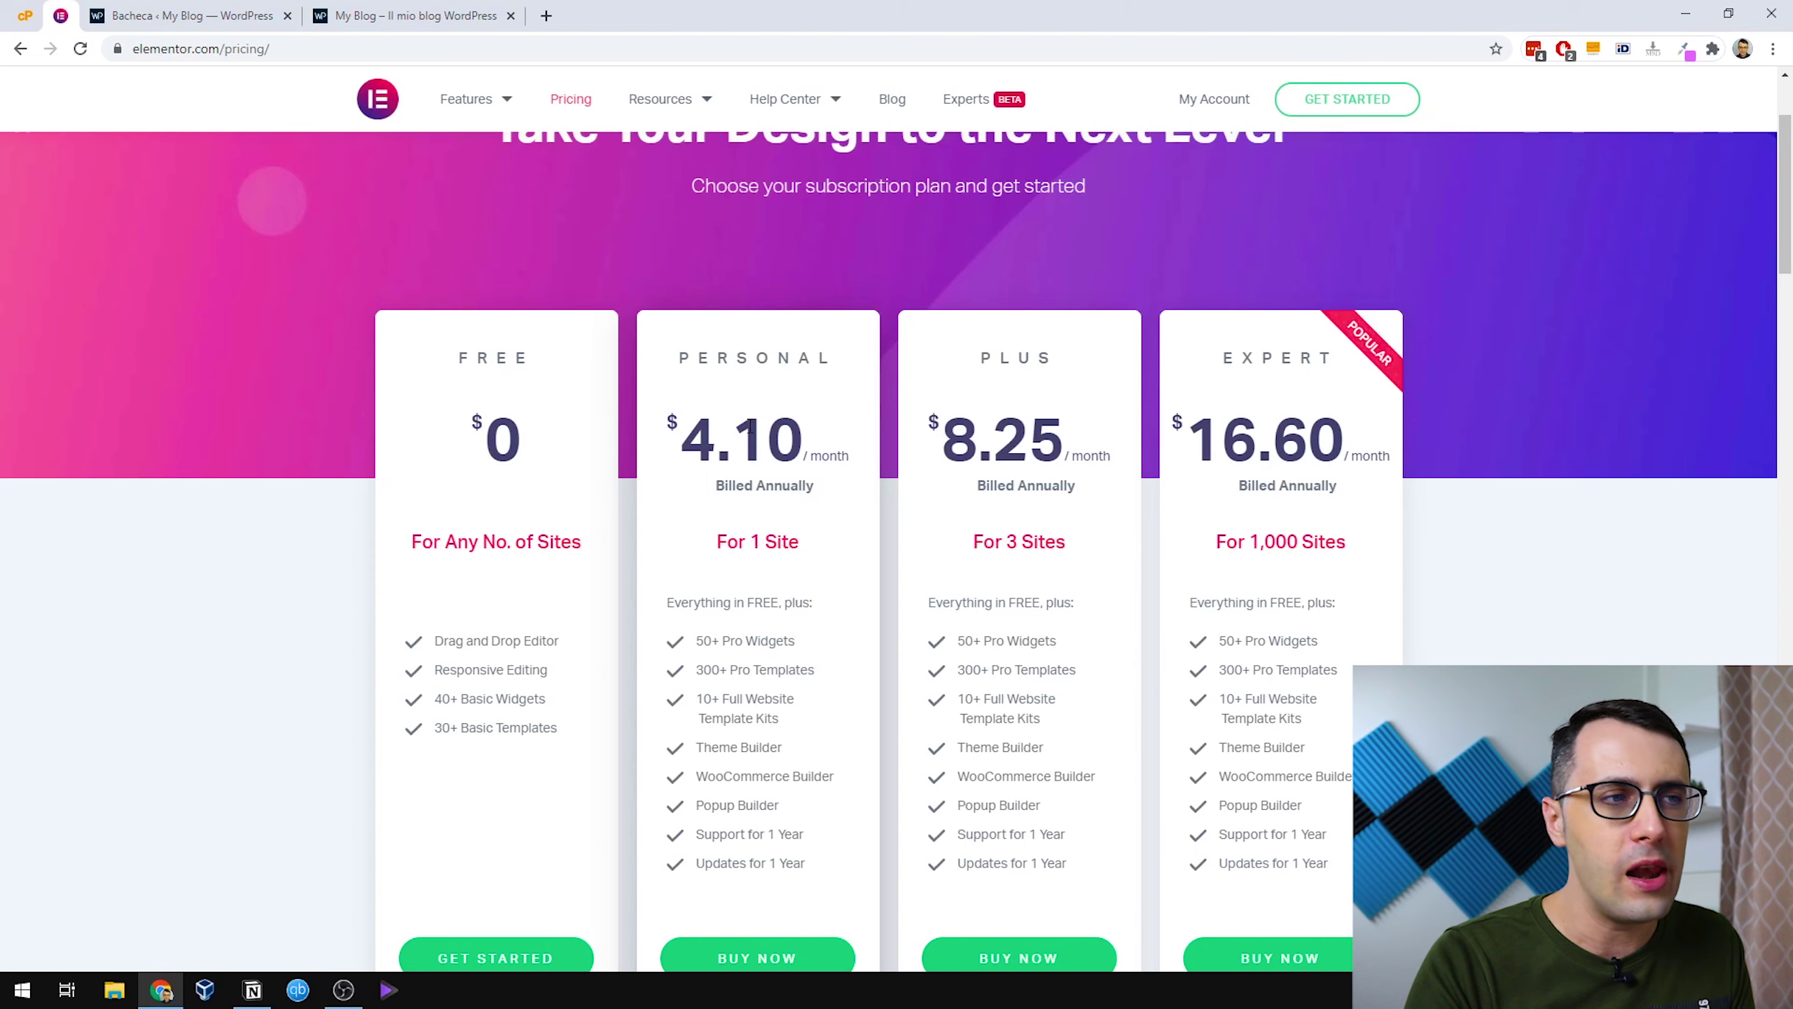
{"action": "scroll", "coordinate": [726, 394], "scroll_direction": "down", "scroll_amount": 1}
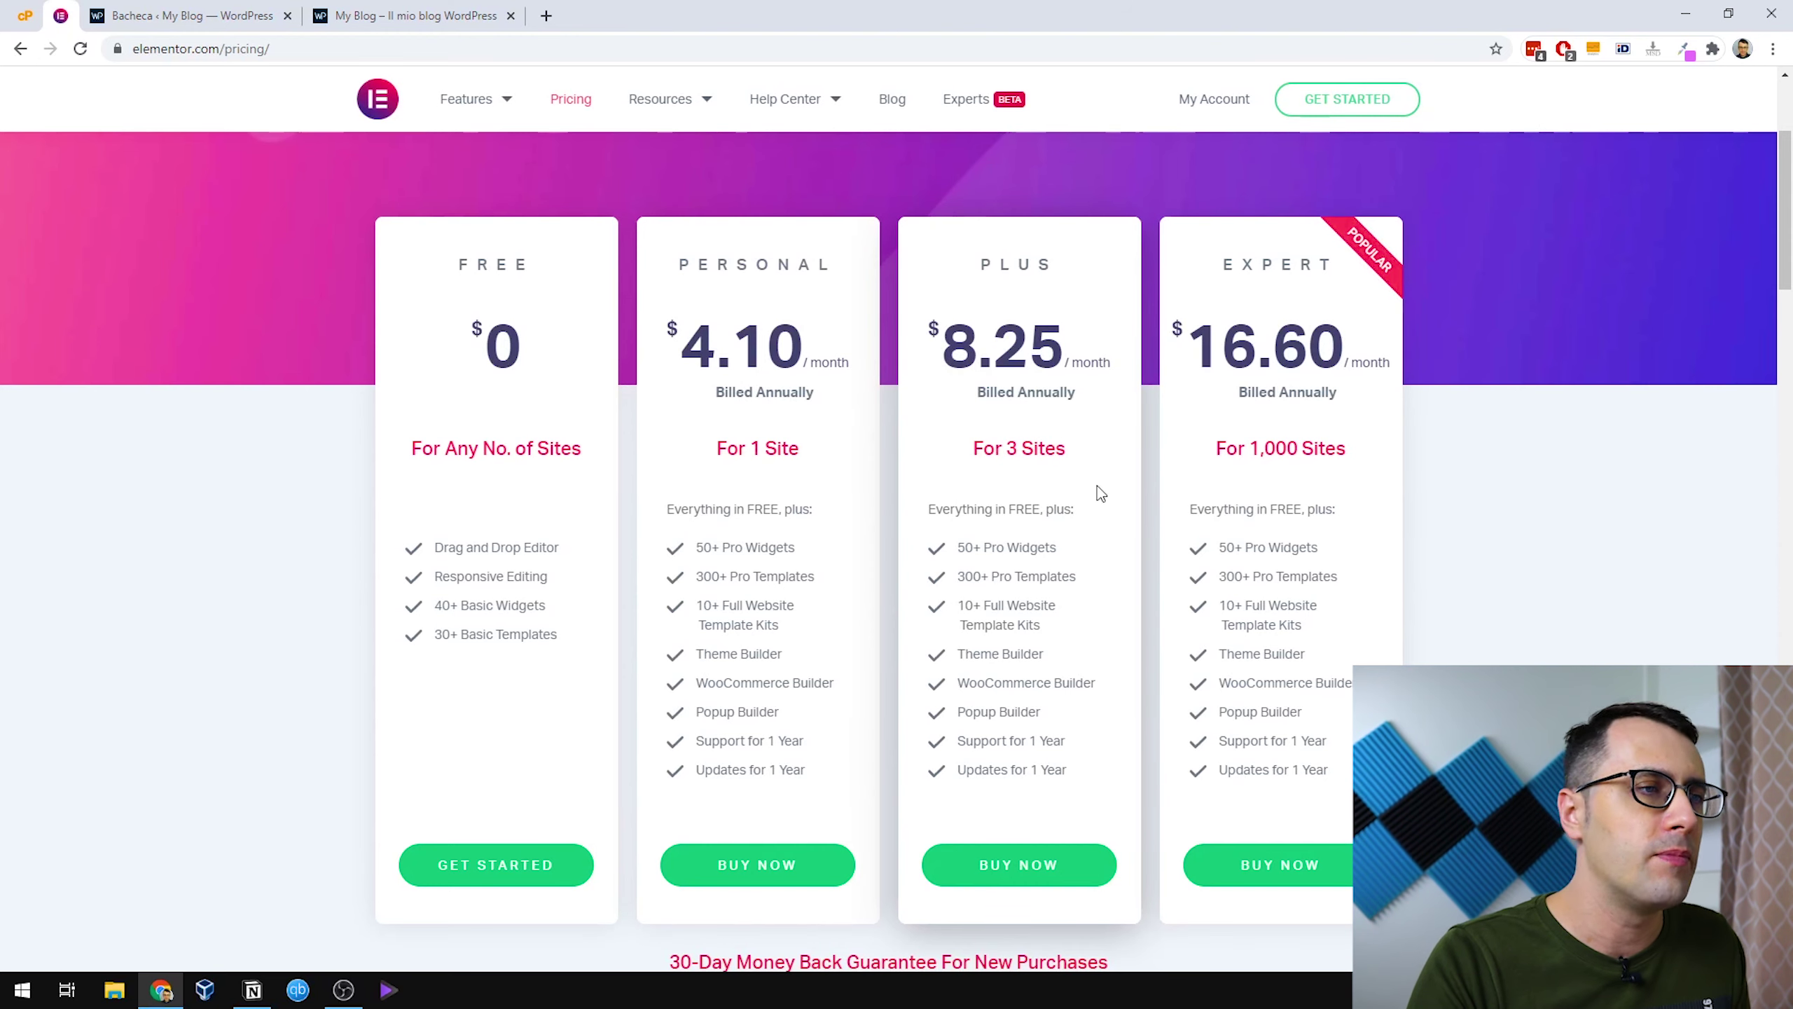
{"action": "left_click_drag", "start_coordinate": [1078, 452], "coordinate": [985, 449]}
{"action": "left_click", "coordinate": [1046, 449]}
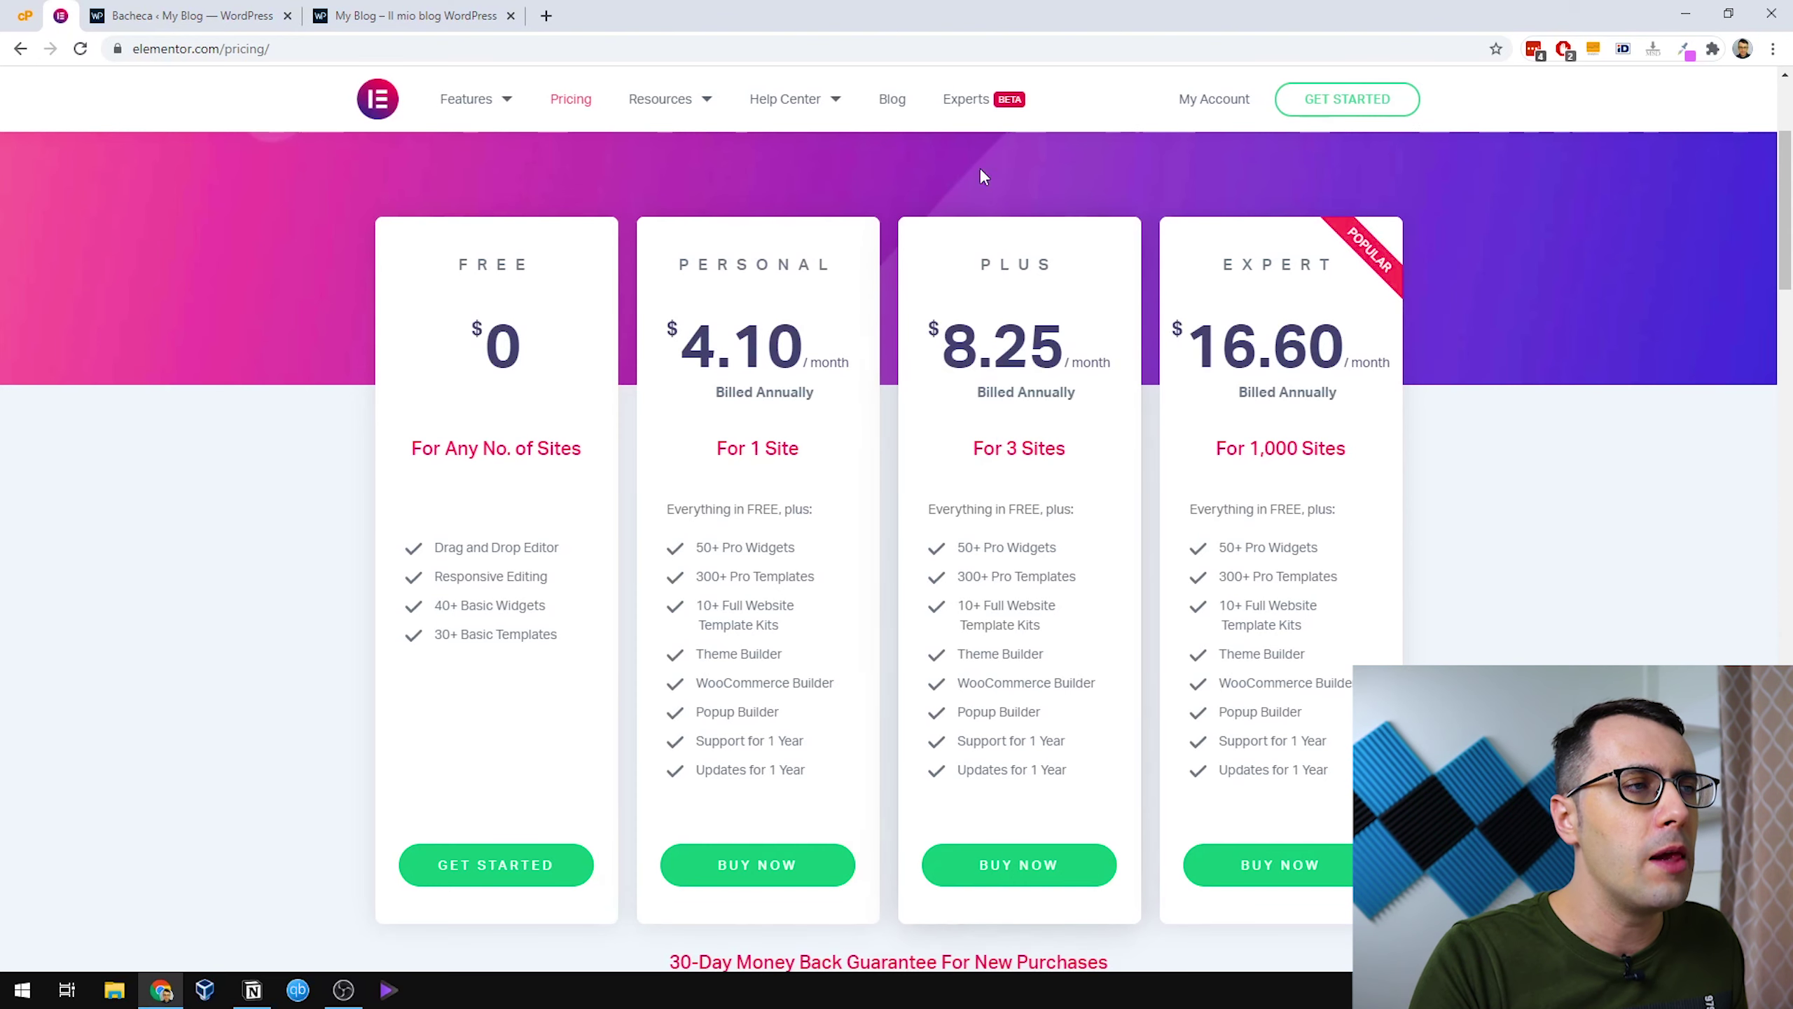
{"action": "left_click_drag", "start_coordinate": [674, 263], "coordinate": [821, 265]}
{"action": "left_click", "coordinate": [731, 335]}
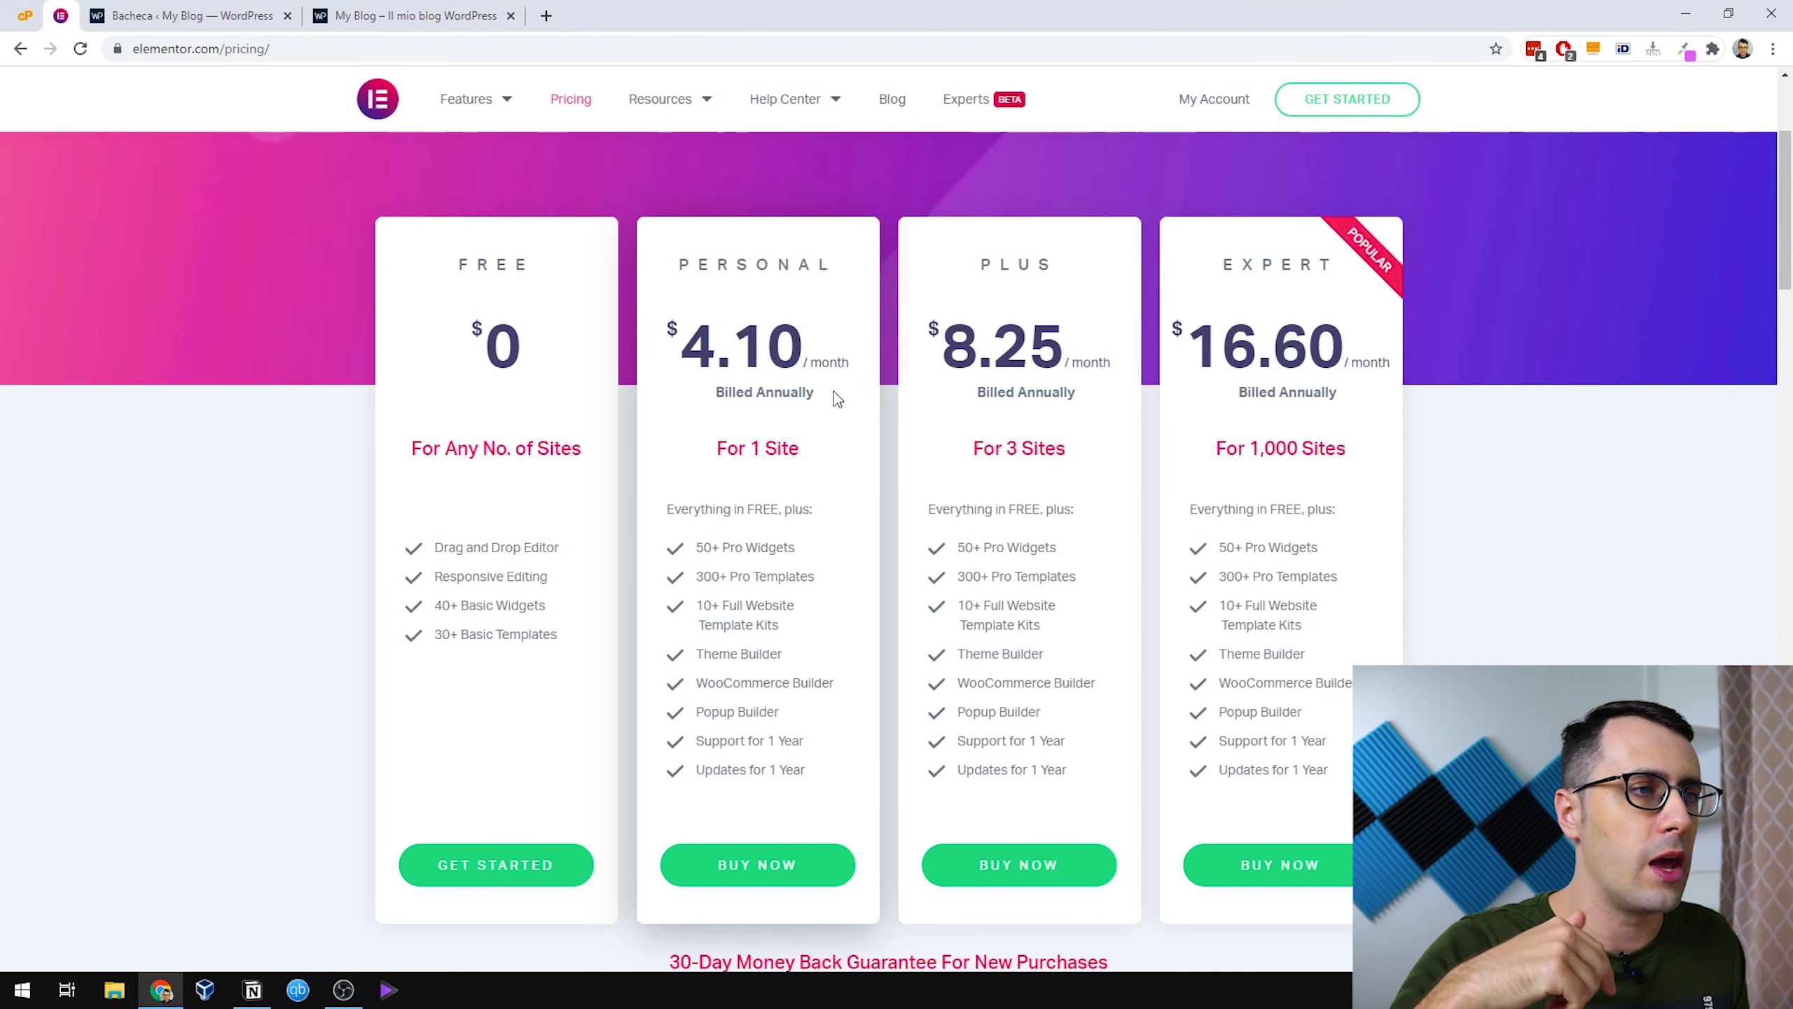
{"action": "scroll", "coordinate": [816, 414], "scroll_direction": "down", "scroll_amount": 1}
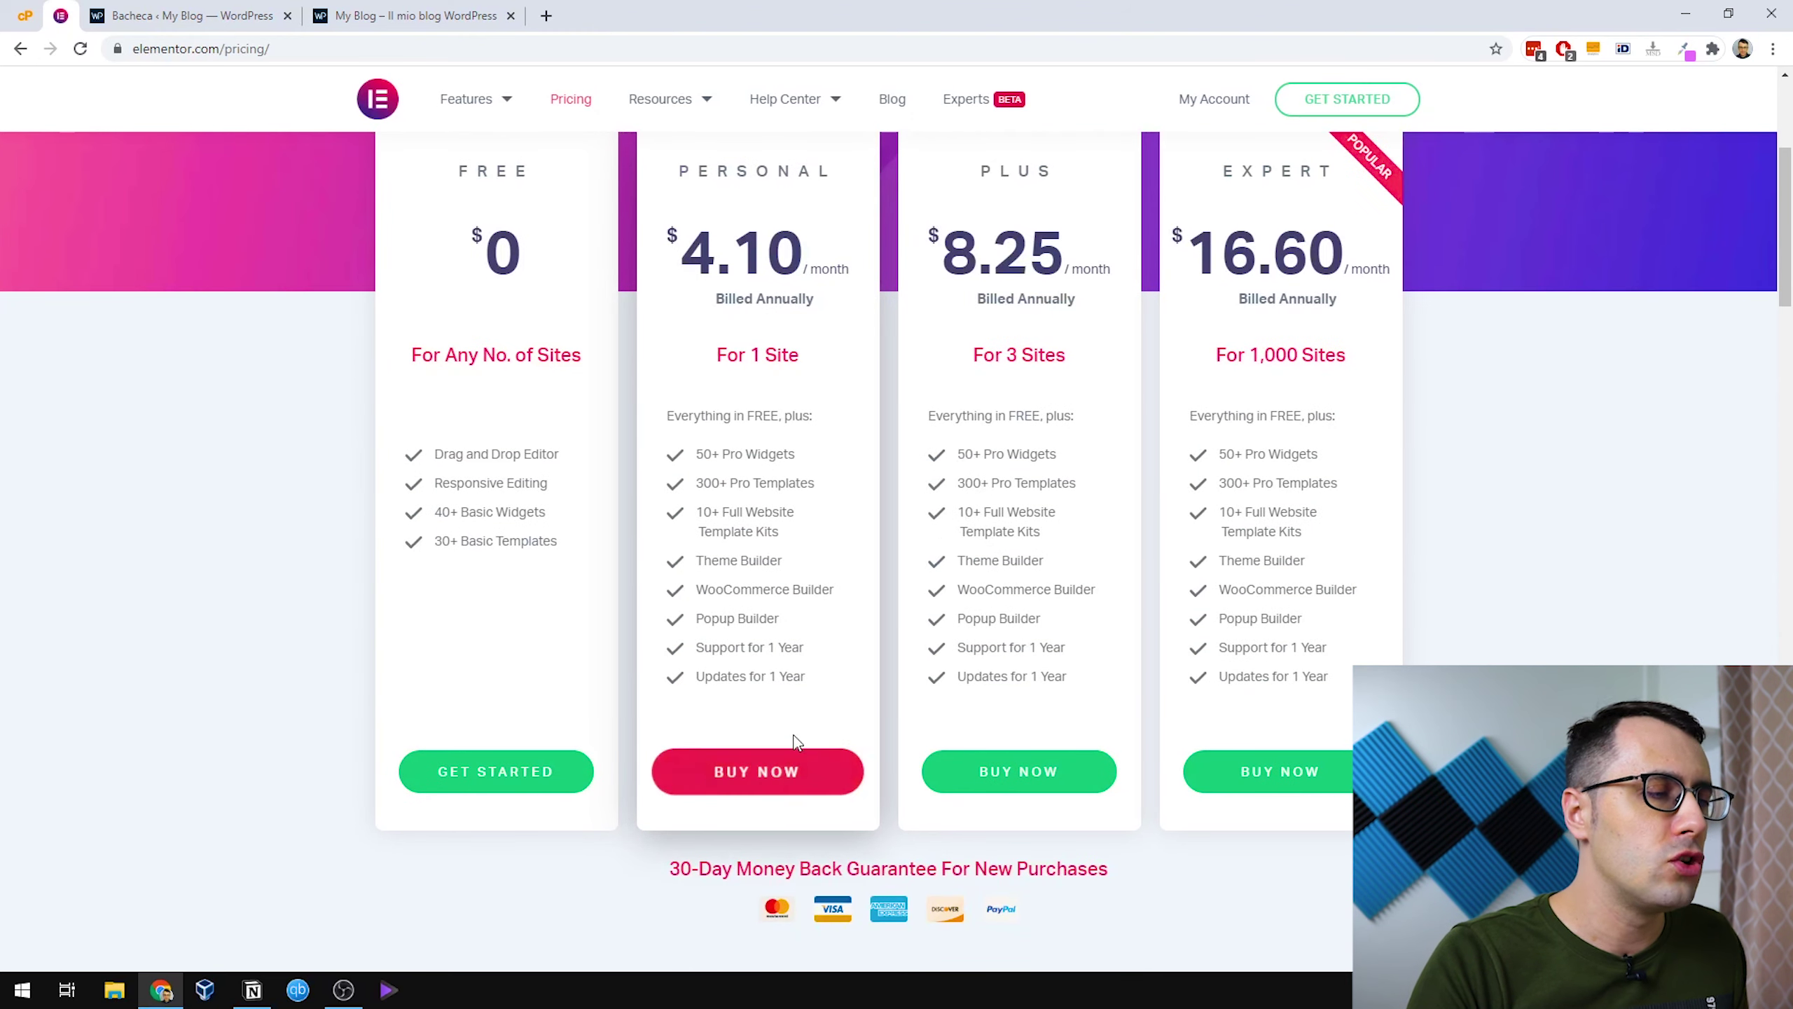
{"action": "scroll", "coordinate": [789, 583], "scroll_direction": "up", "scroll_amount": 4}
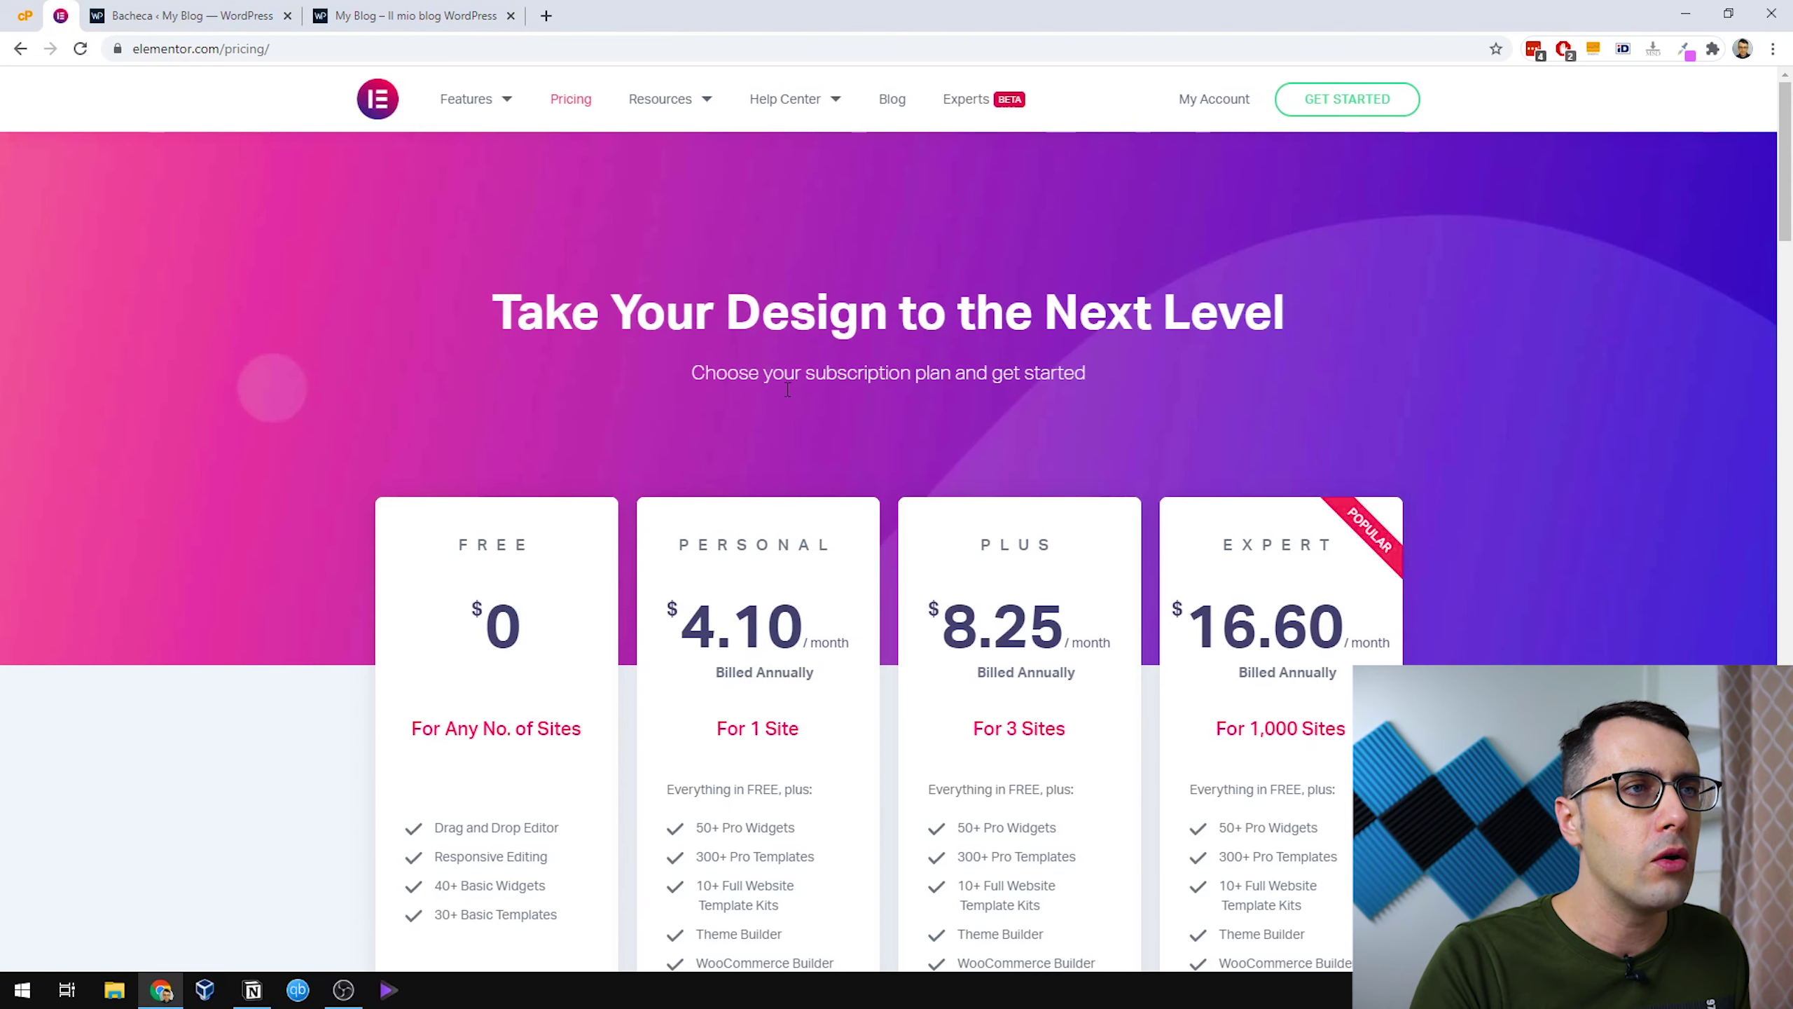
Check the Elementor account page for the plugin download and return to the WordPress dashboard.
{"action": "left_click", "coordinate": [1200, 99]}
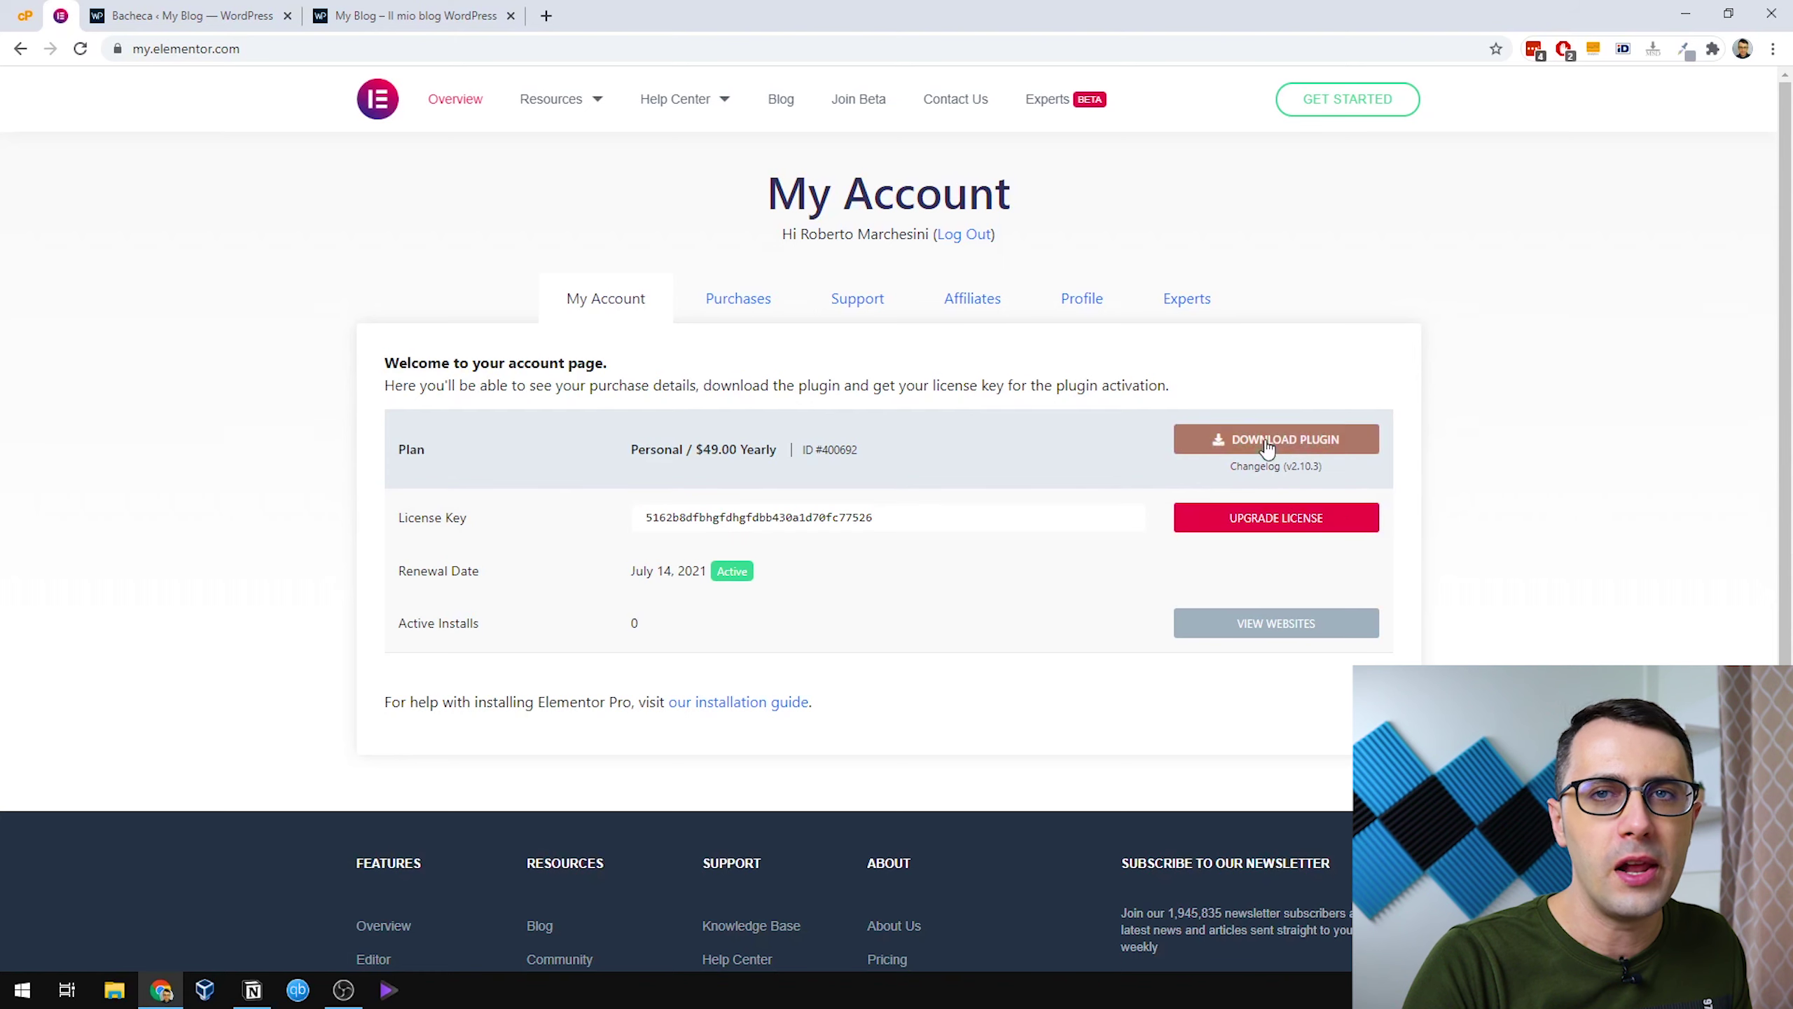
{"action": "left_click", "coordinate": [417, 16]}
{"action": "left_click", "coordinate": [241, 9]}
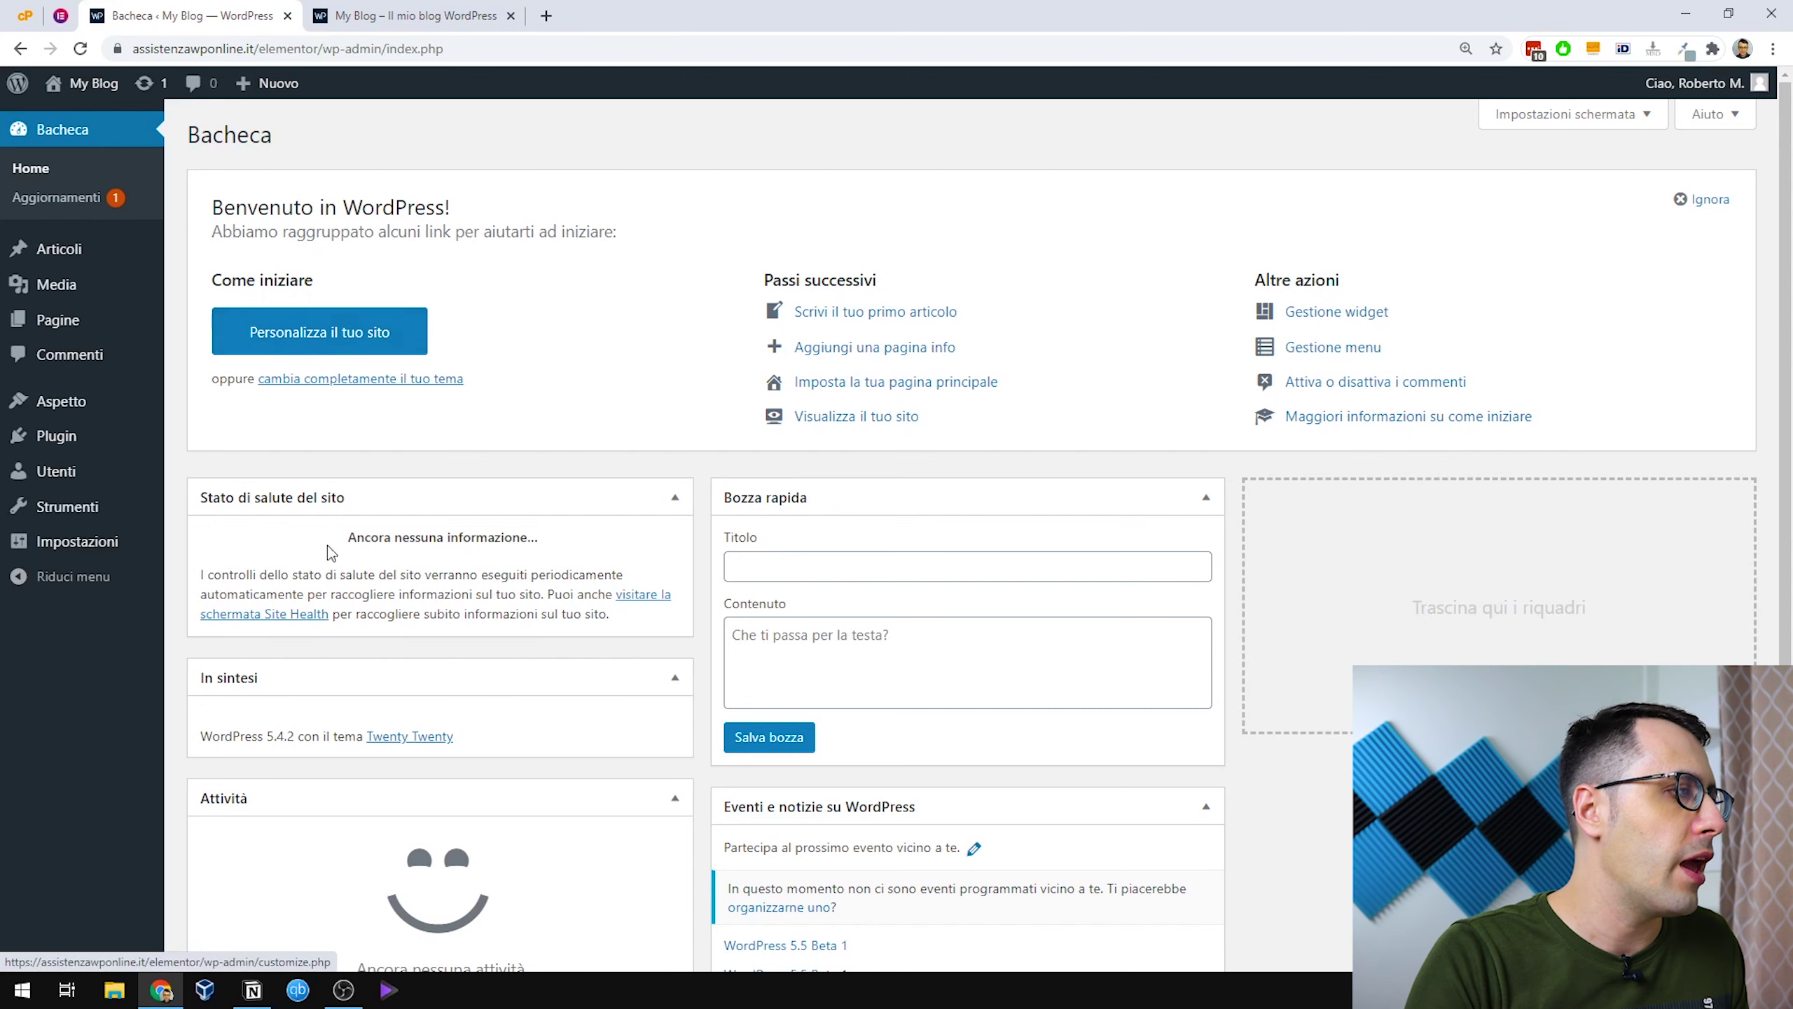
Upload elementor-pro.zip as a new plugin in WordPress, install it and activate it.
{"action": "mouse_move", "coordinate": [133, 438]}
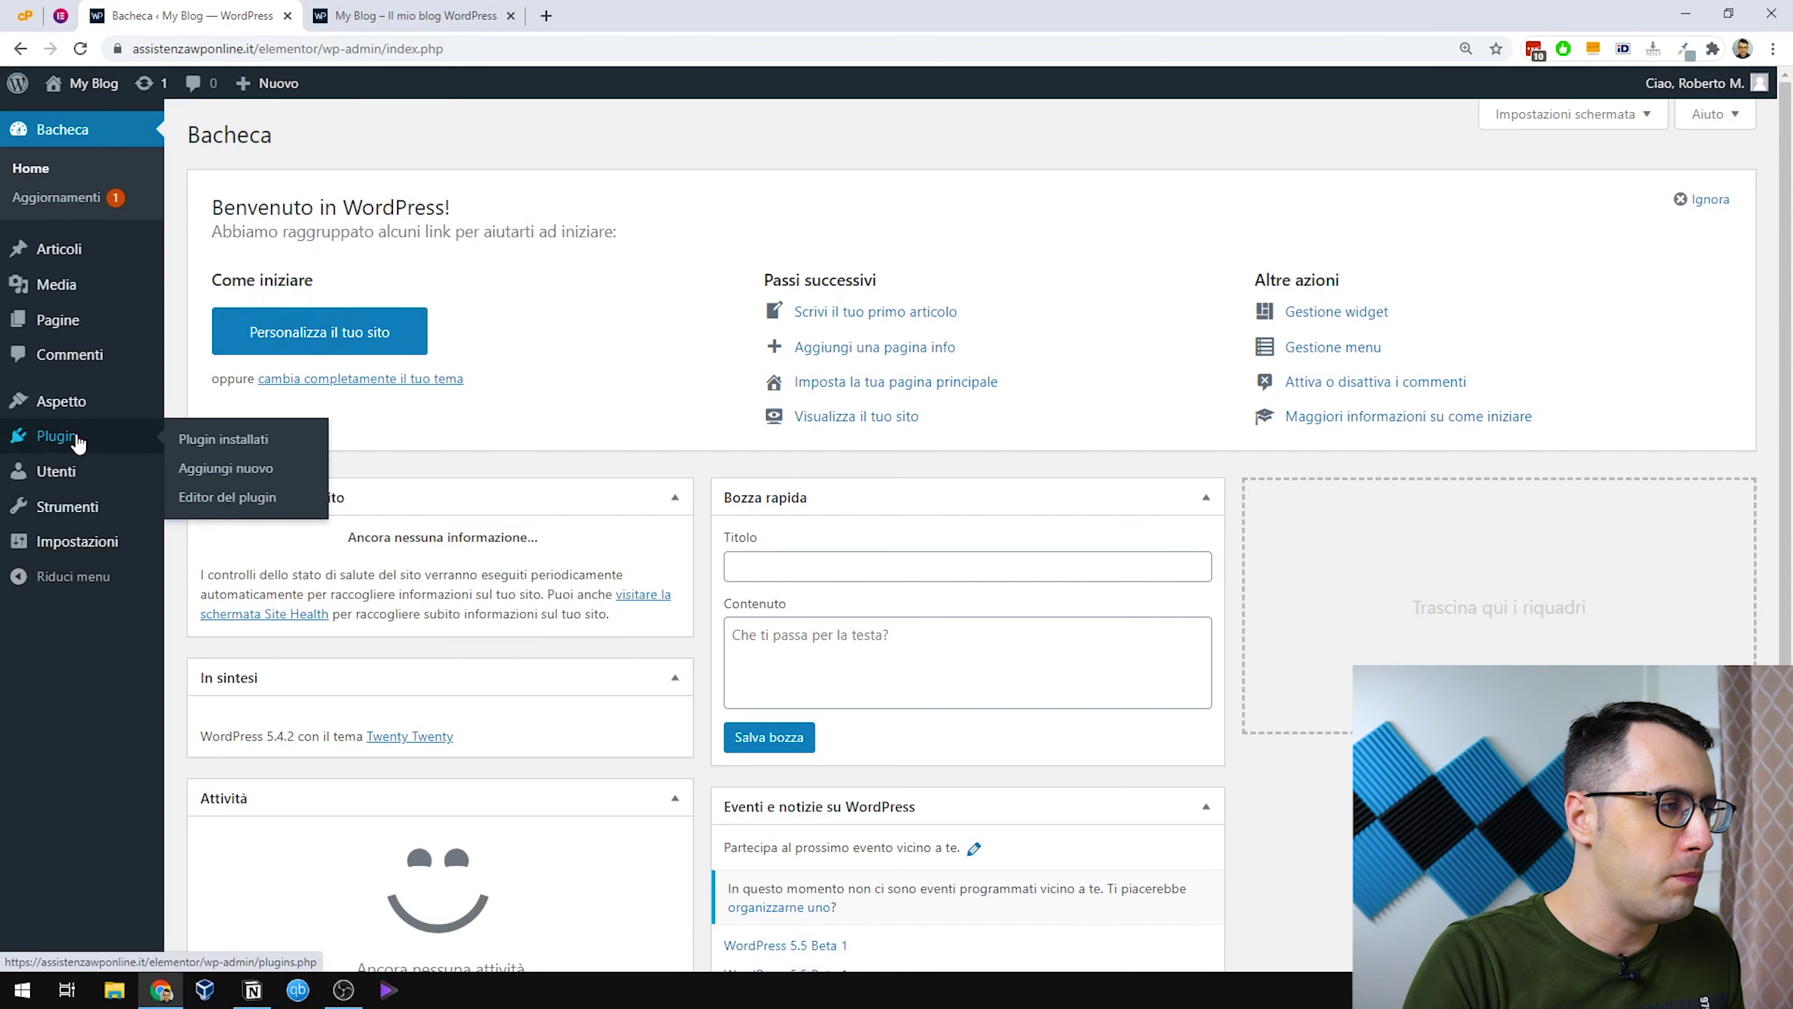
{"action": "left_click", "coordinate": [246, 468]}
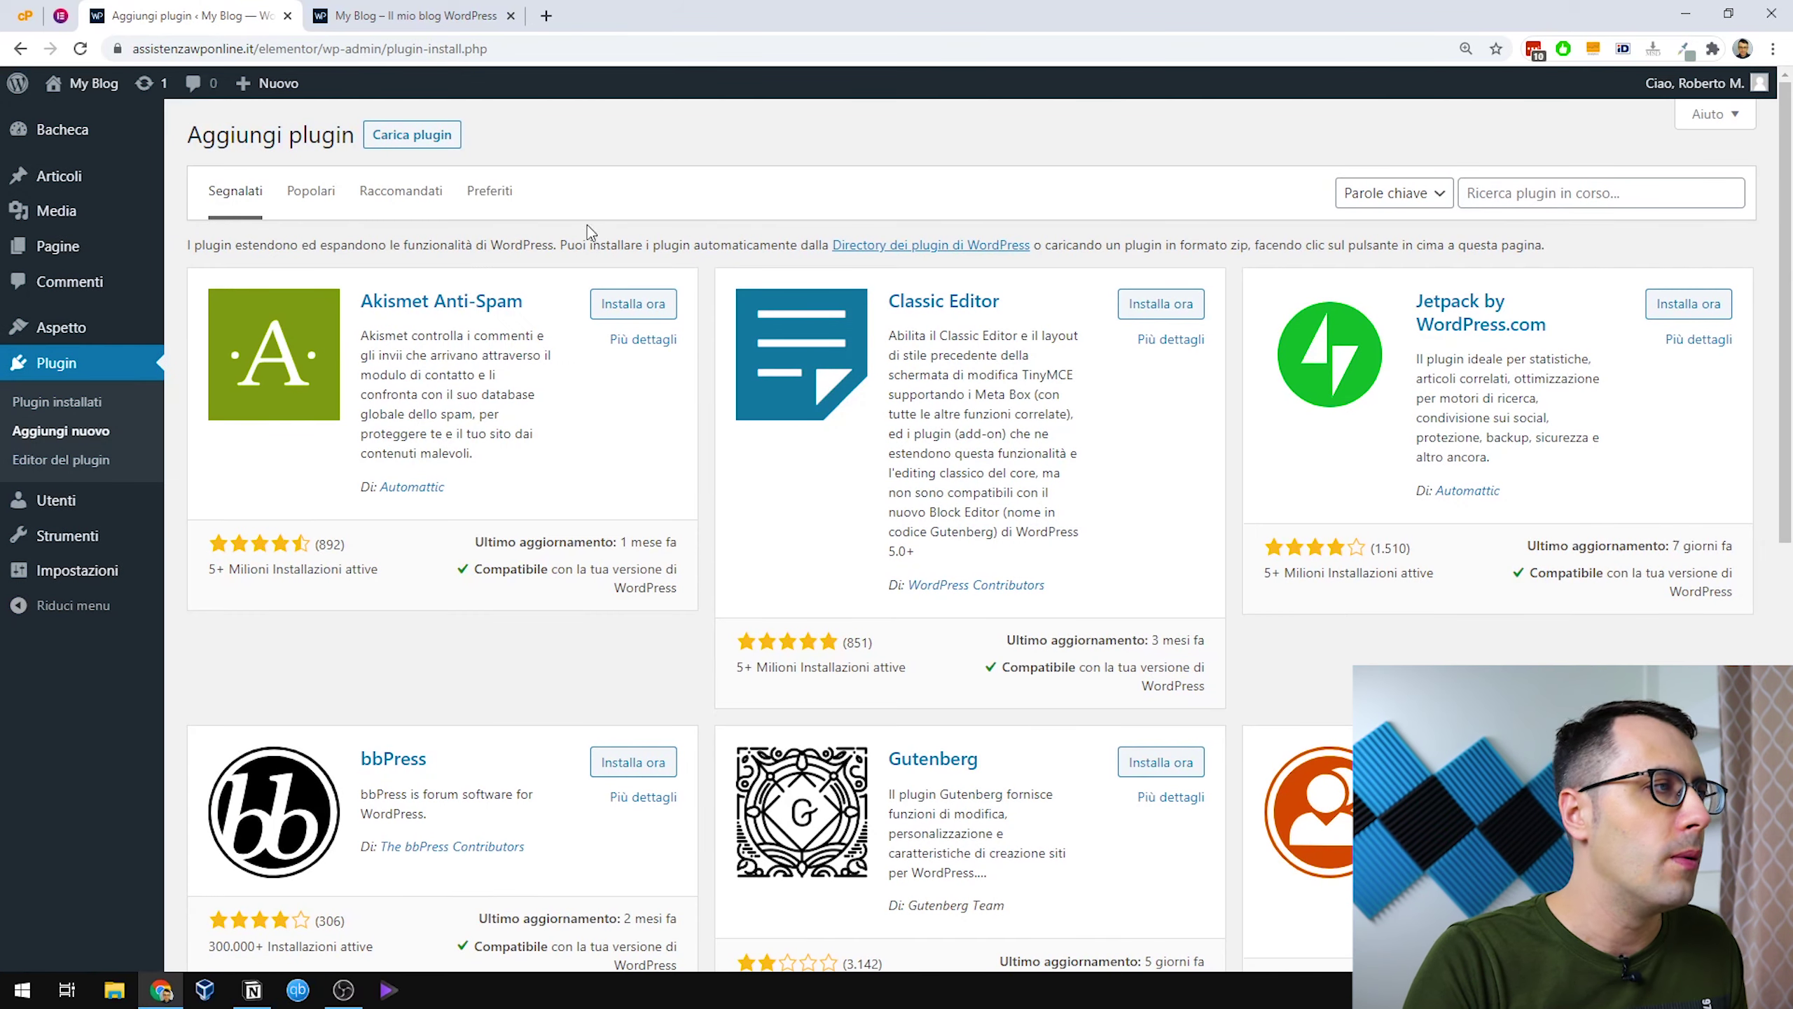
{"action": "left_click", "coordinate": [401, 140]}
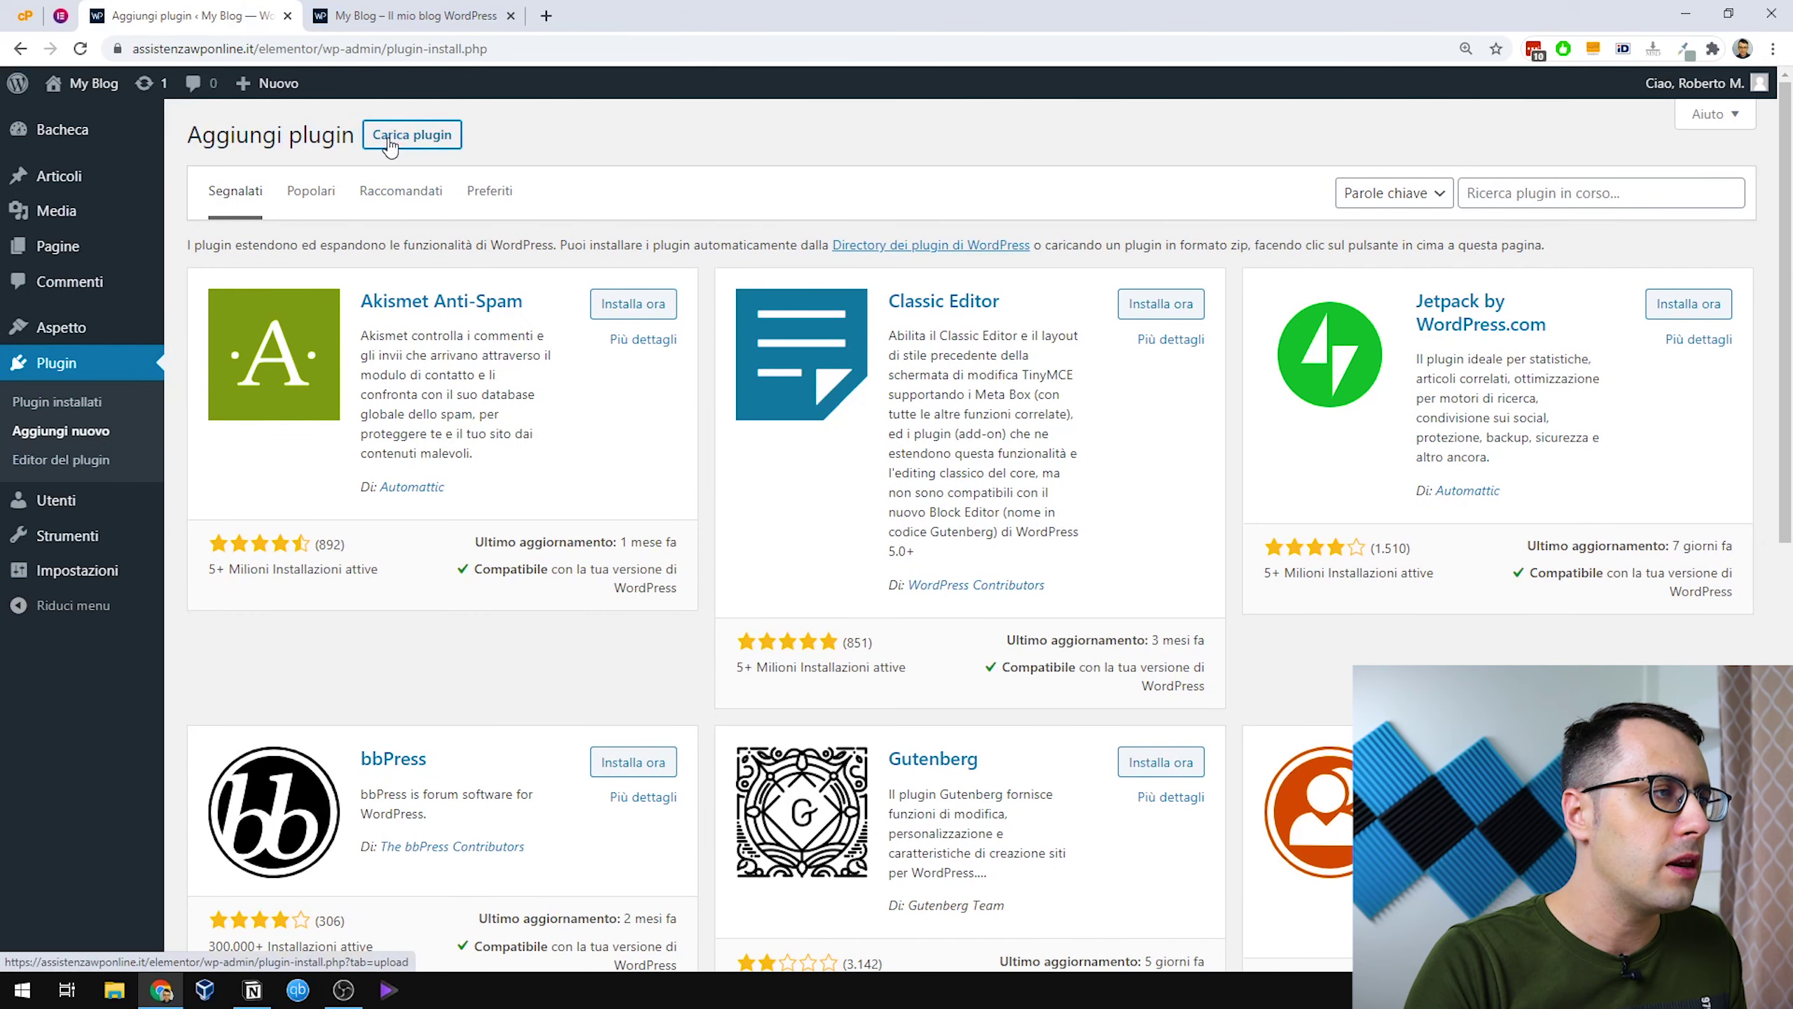
{"action": "left_click", "coordinate": [823, 323]}
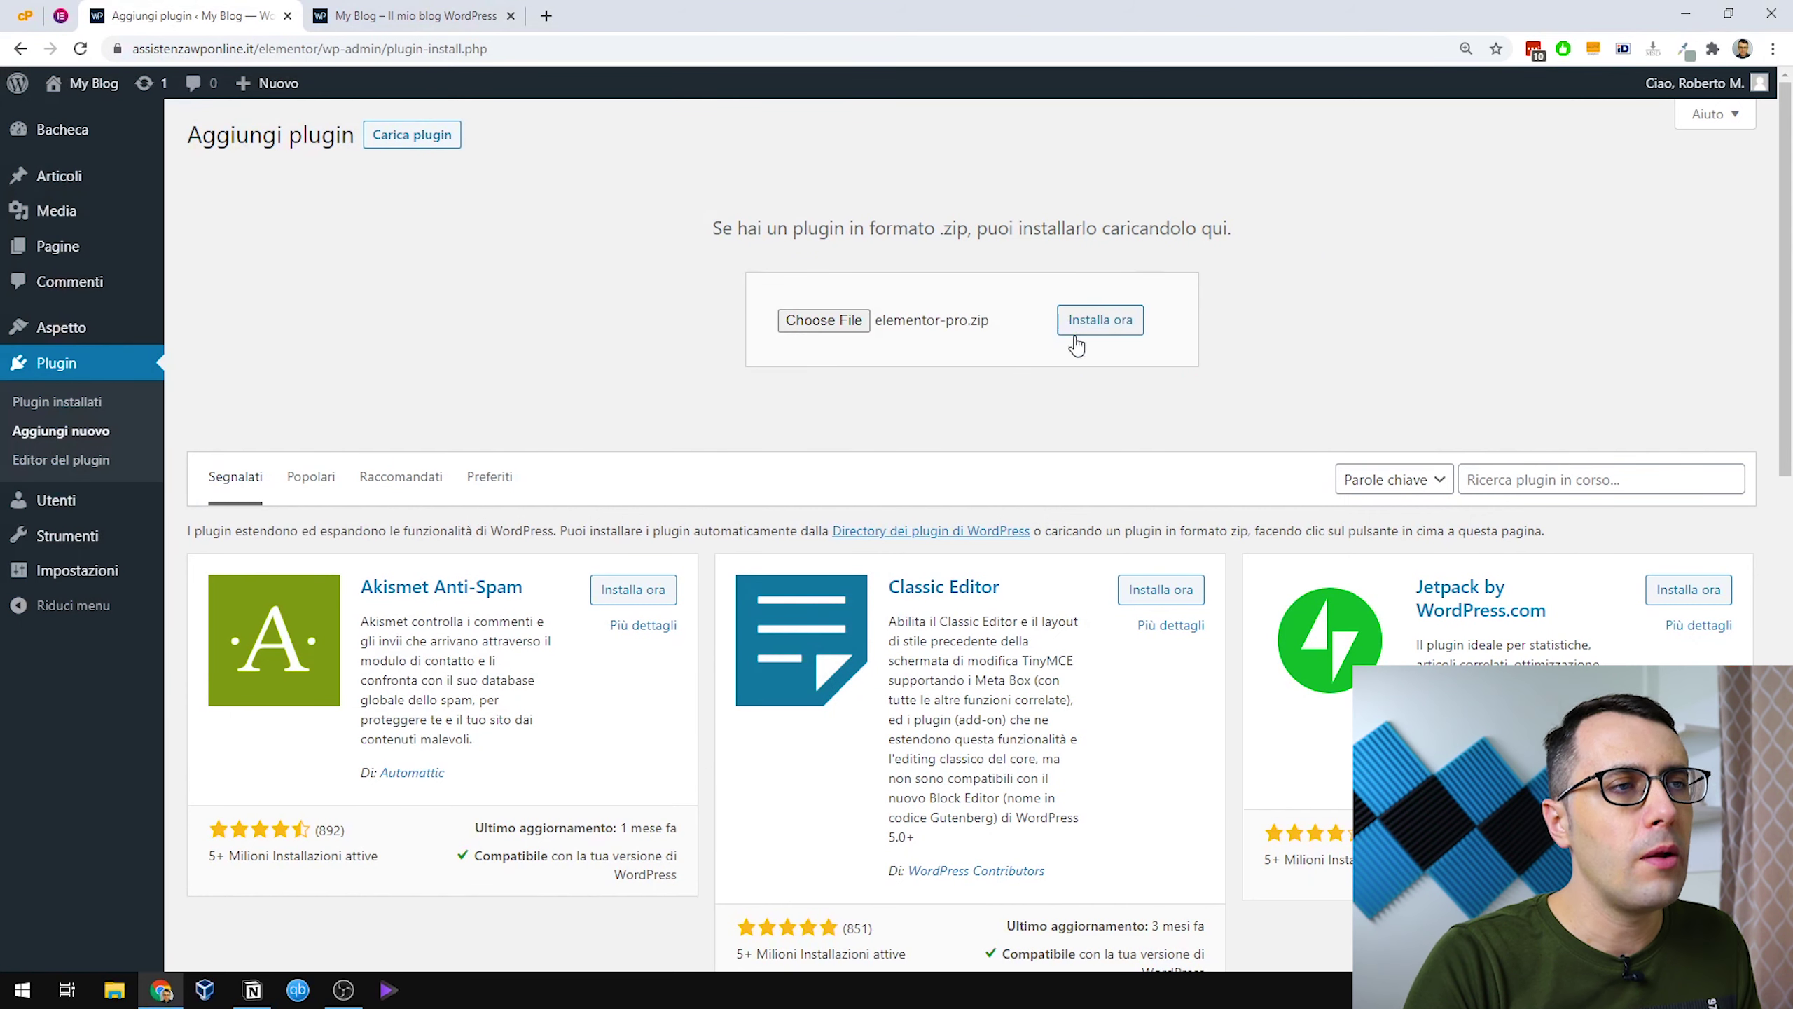
{"action": "left_click", "coordinate": [1096, 332]}
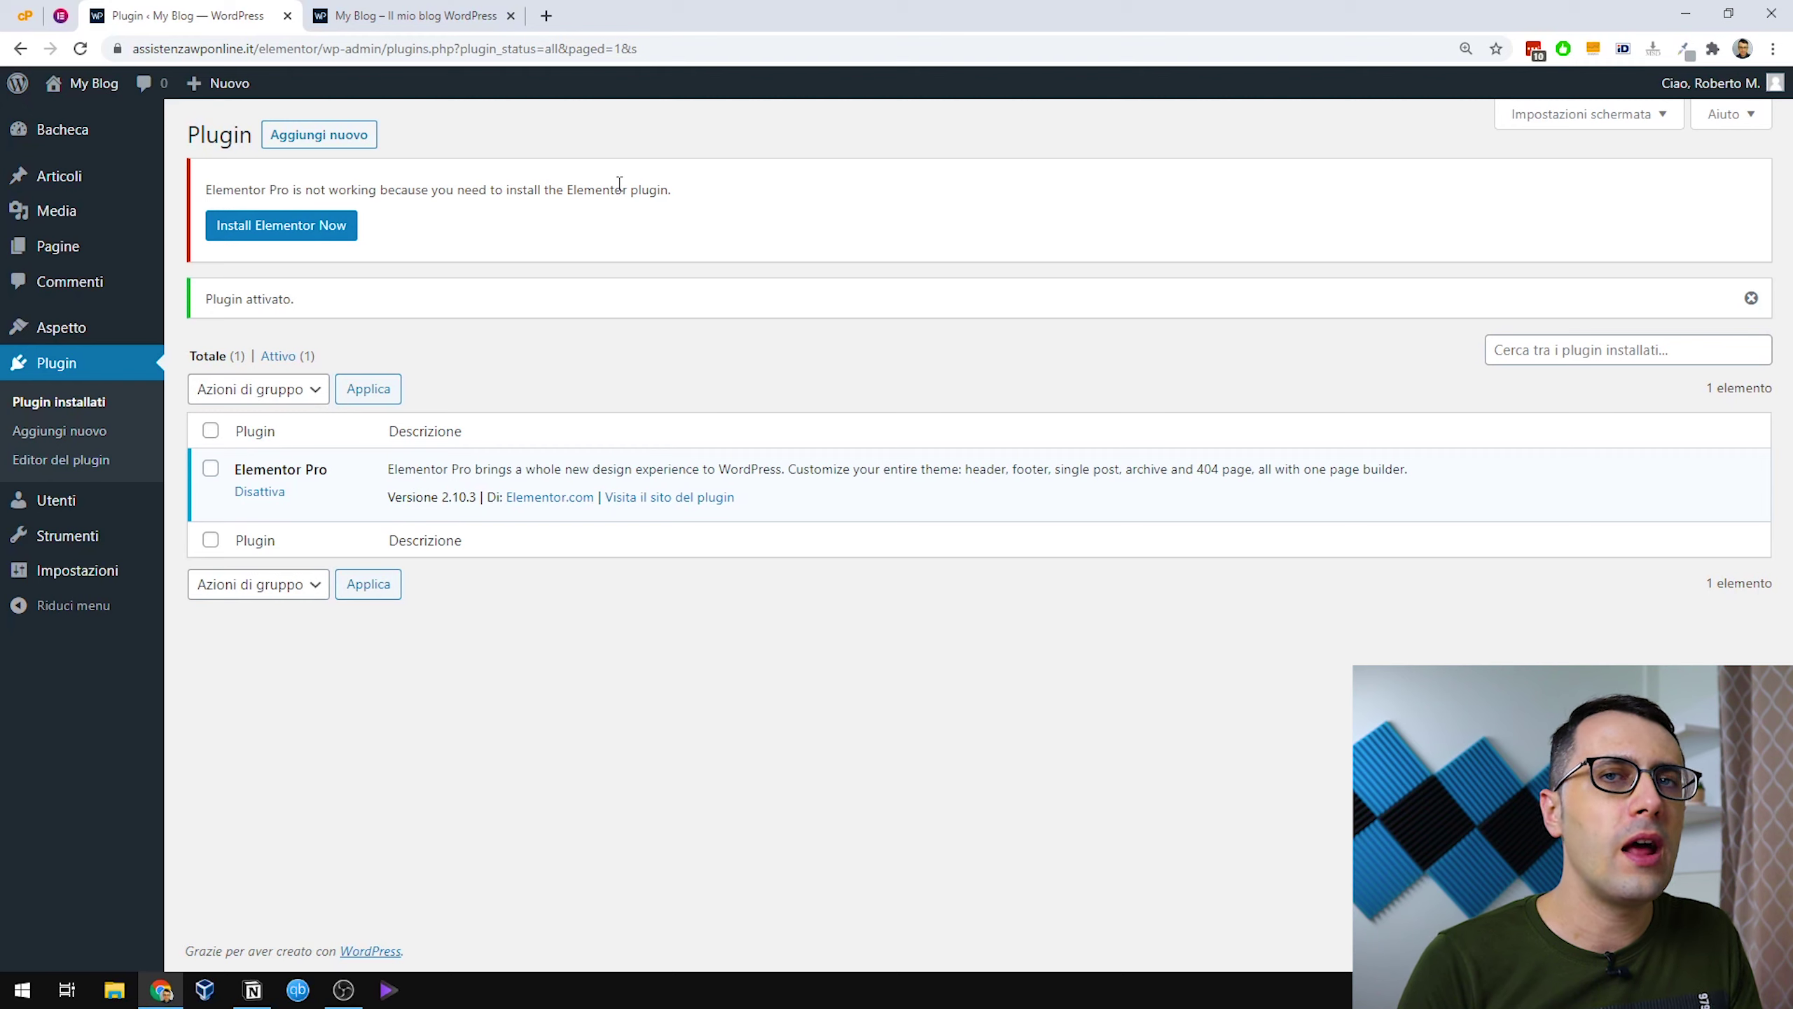
Install and activate the base Elementor plugin that Elementor Pro requires.
{"action": "left_click_drag", "start_coordinate": [235, 470], "coordinate": [319, 469]}
{"action": "left_click", "coordinate": [471, 265]}
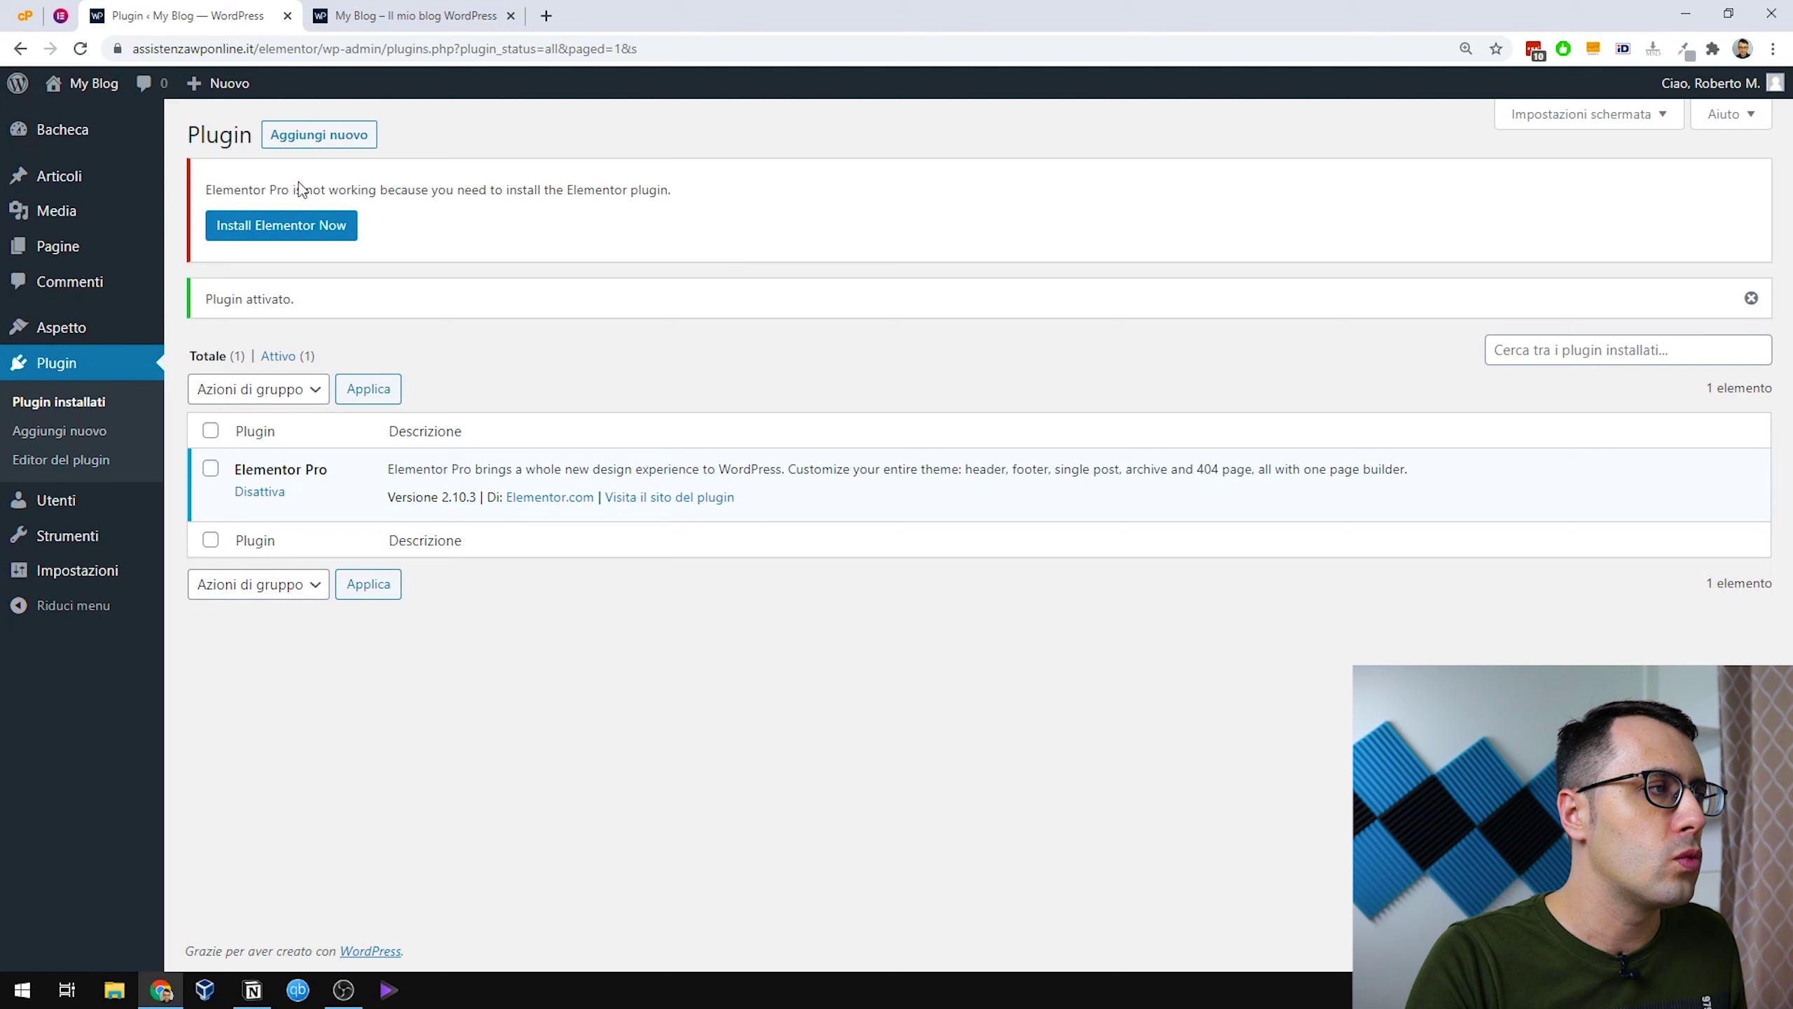
{"action": "left_click", "coordinate": [279, 226]}
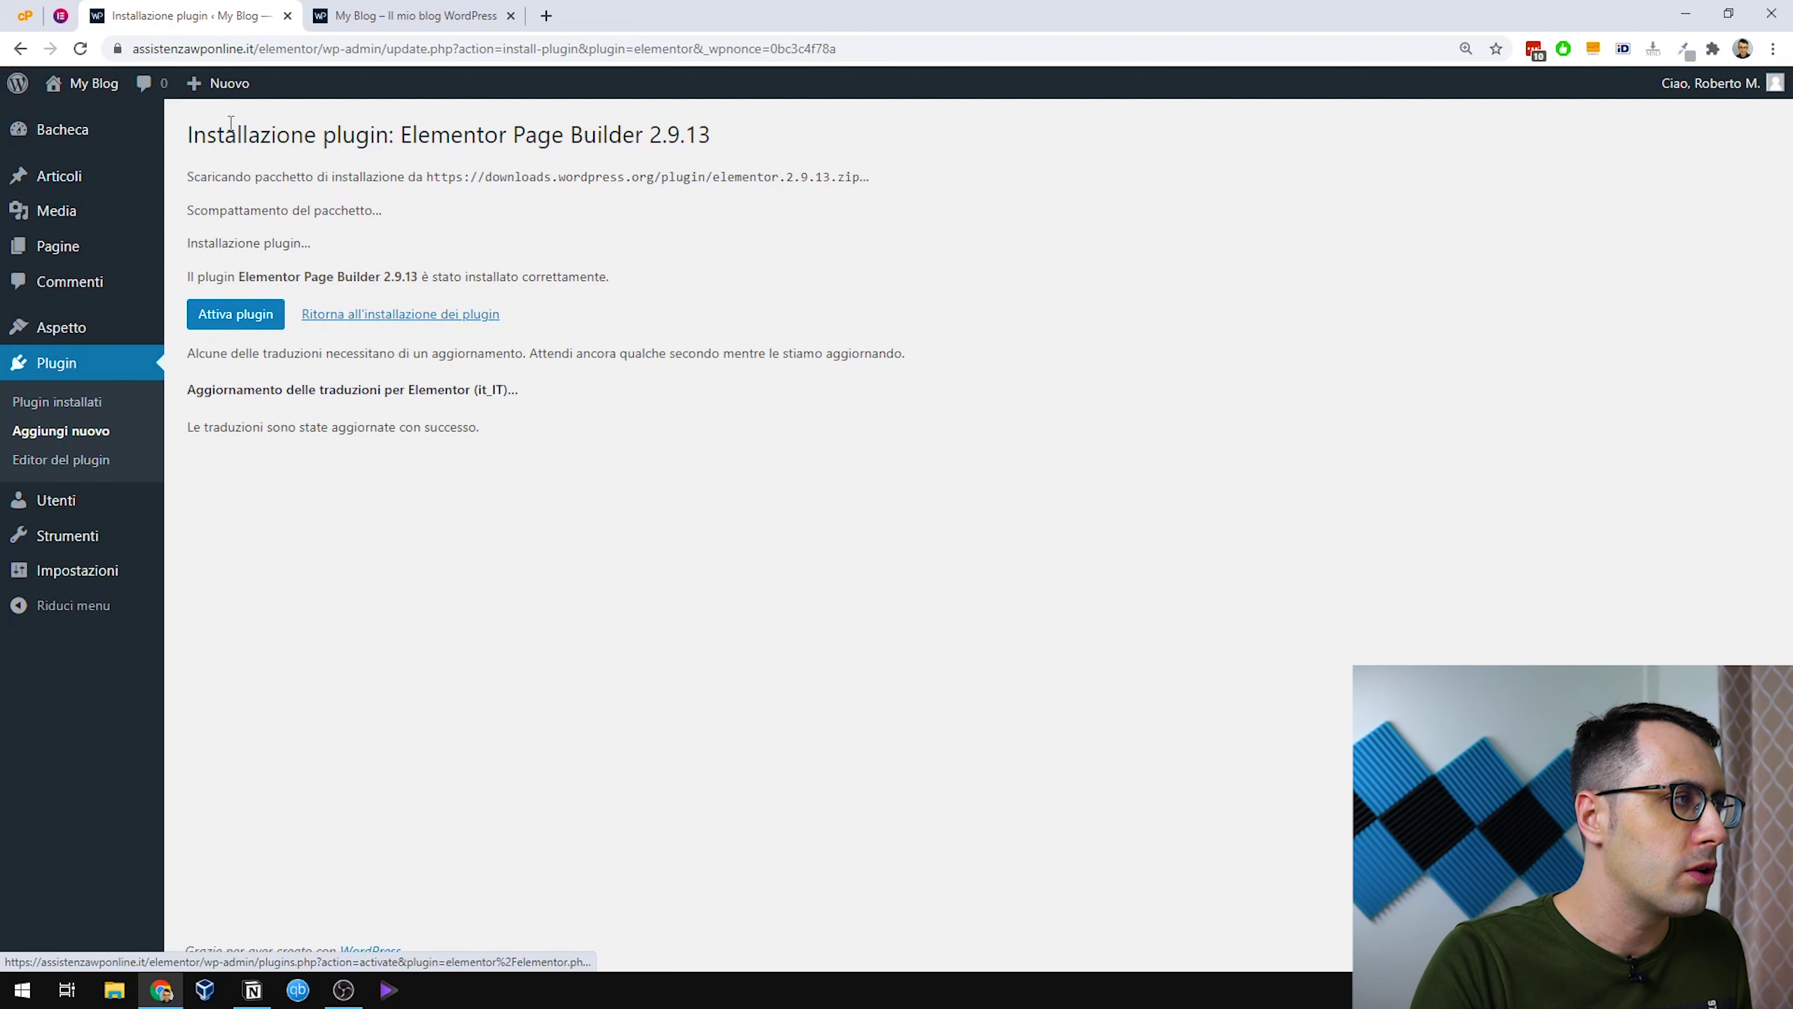
{"action": "left_click", "coordinate": [235, 314]}
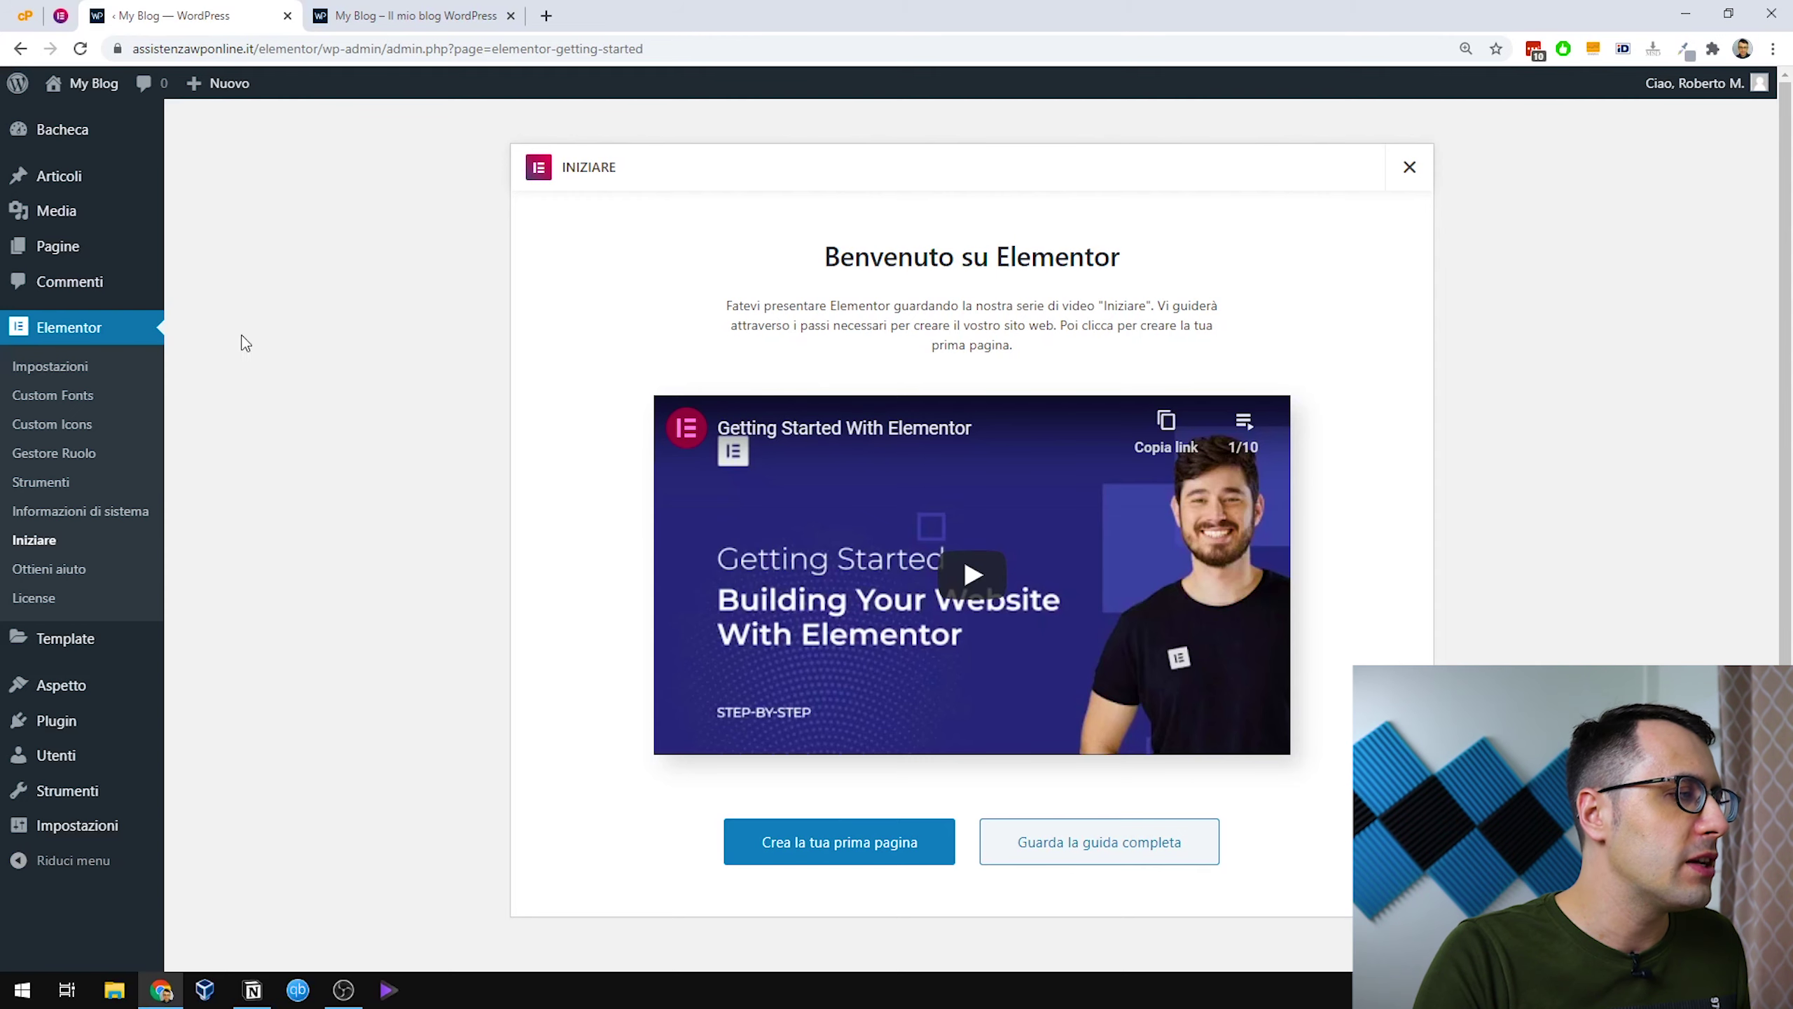
Activate the Elementor license for this site by connecting it to the Elementor account, and check the license status.
{"action": "left_click", "coordinate": [68, 606]}
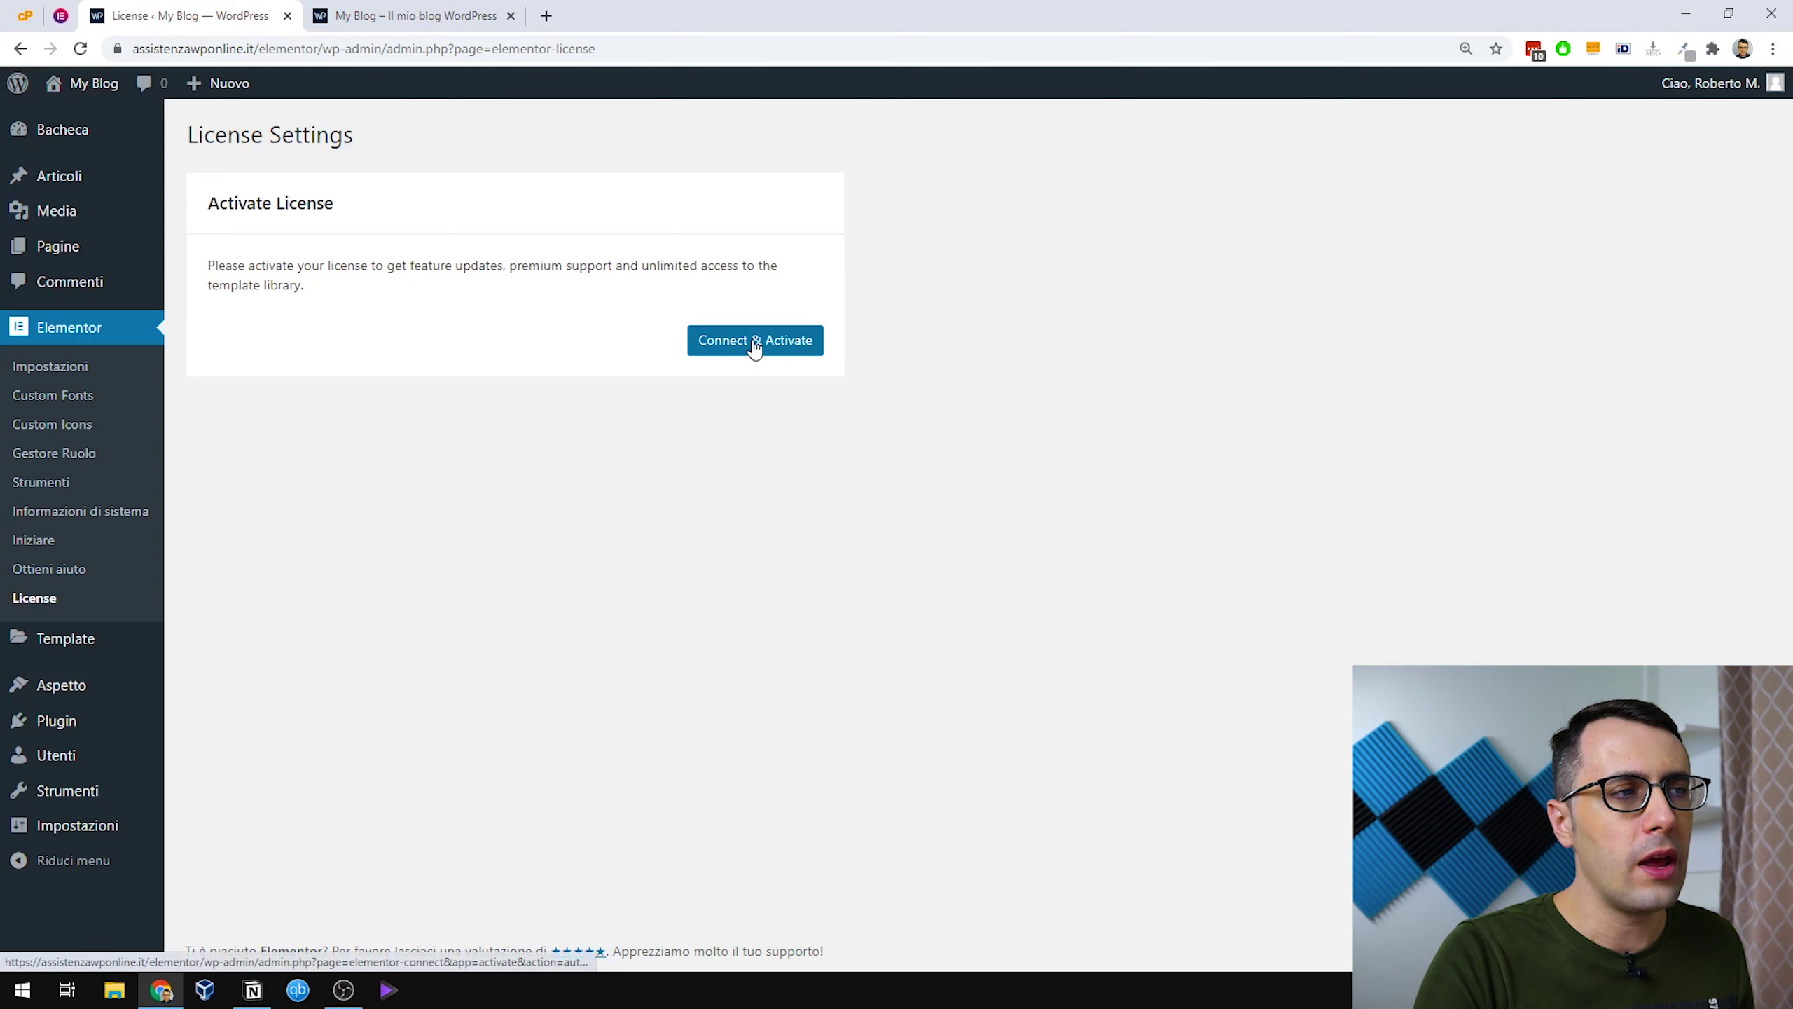
{"action": "left_click", "coordinate": [728, 351]}
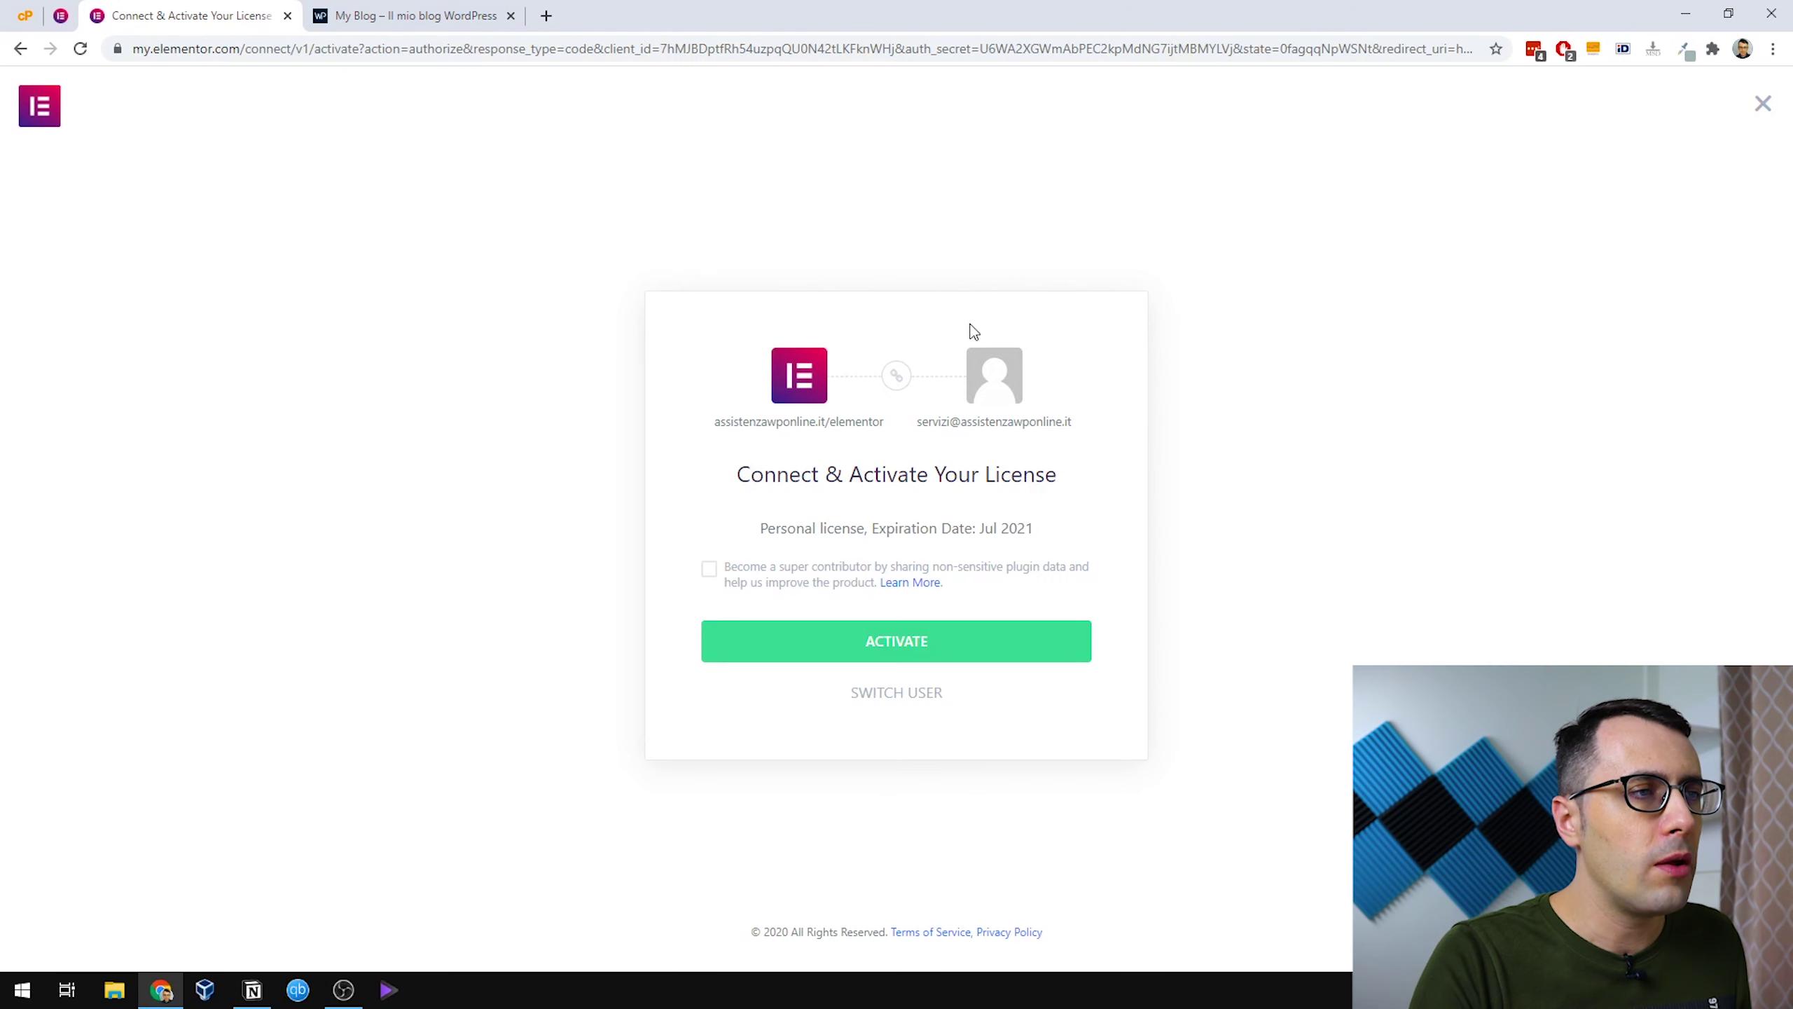
{"action": "left_click", "coordinate": [913, 643]}
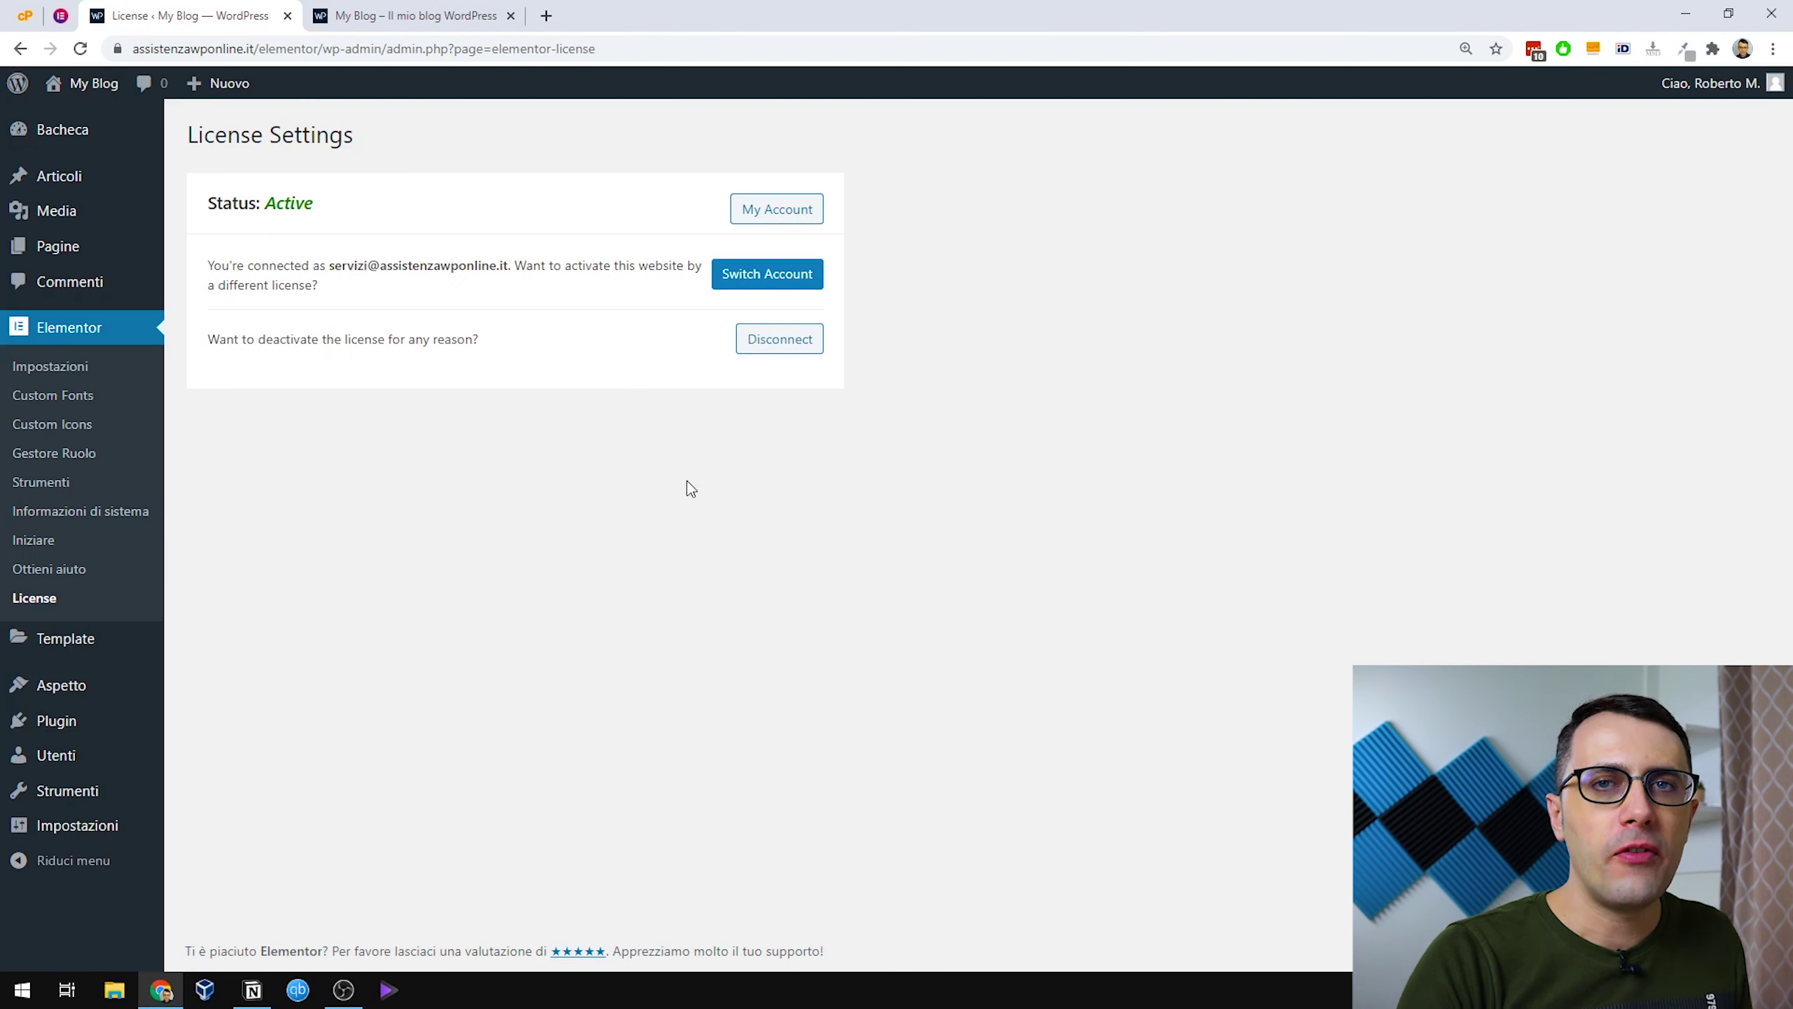
{"action": "left_click_drag", "start_coordinate": [207, 200], "coordinate": [326, 209]}
{"action": "left_click", "coordinate": [342, 206]}
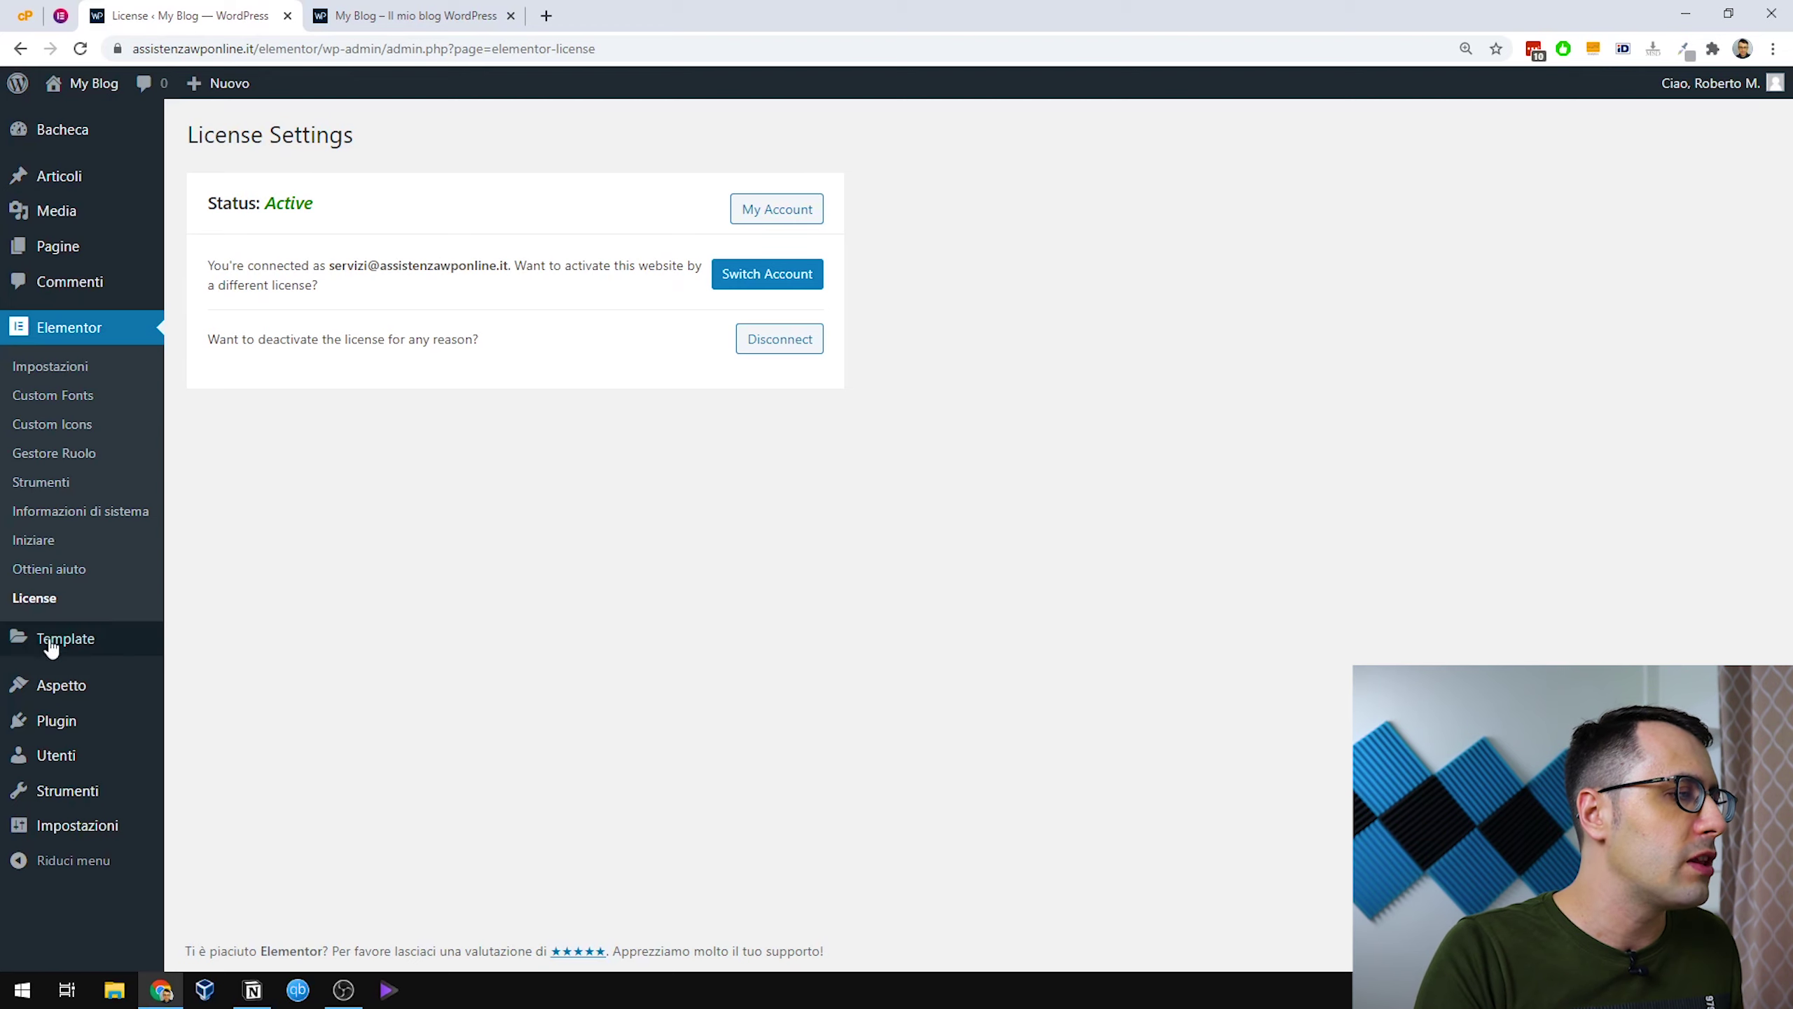
Search the WordPress theme directory for "astra", install the Astra theme and activate it.
{"action": "mouse_move", "coordinate": [60, 687]}
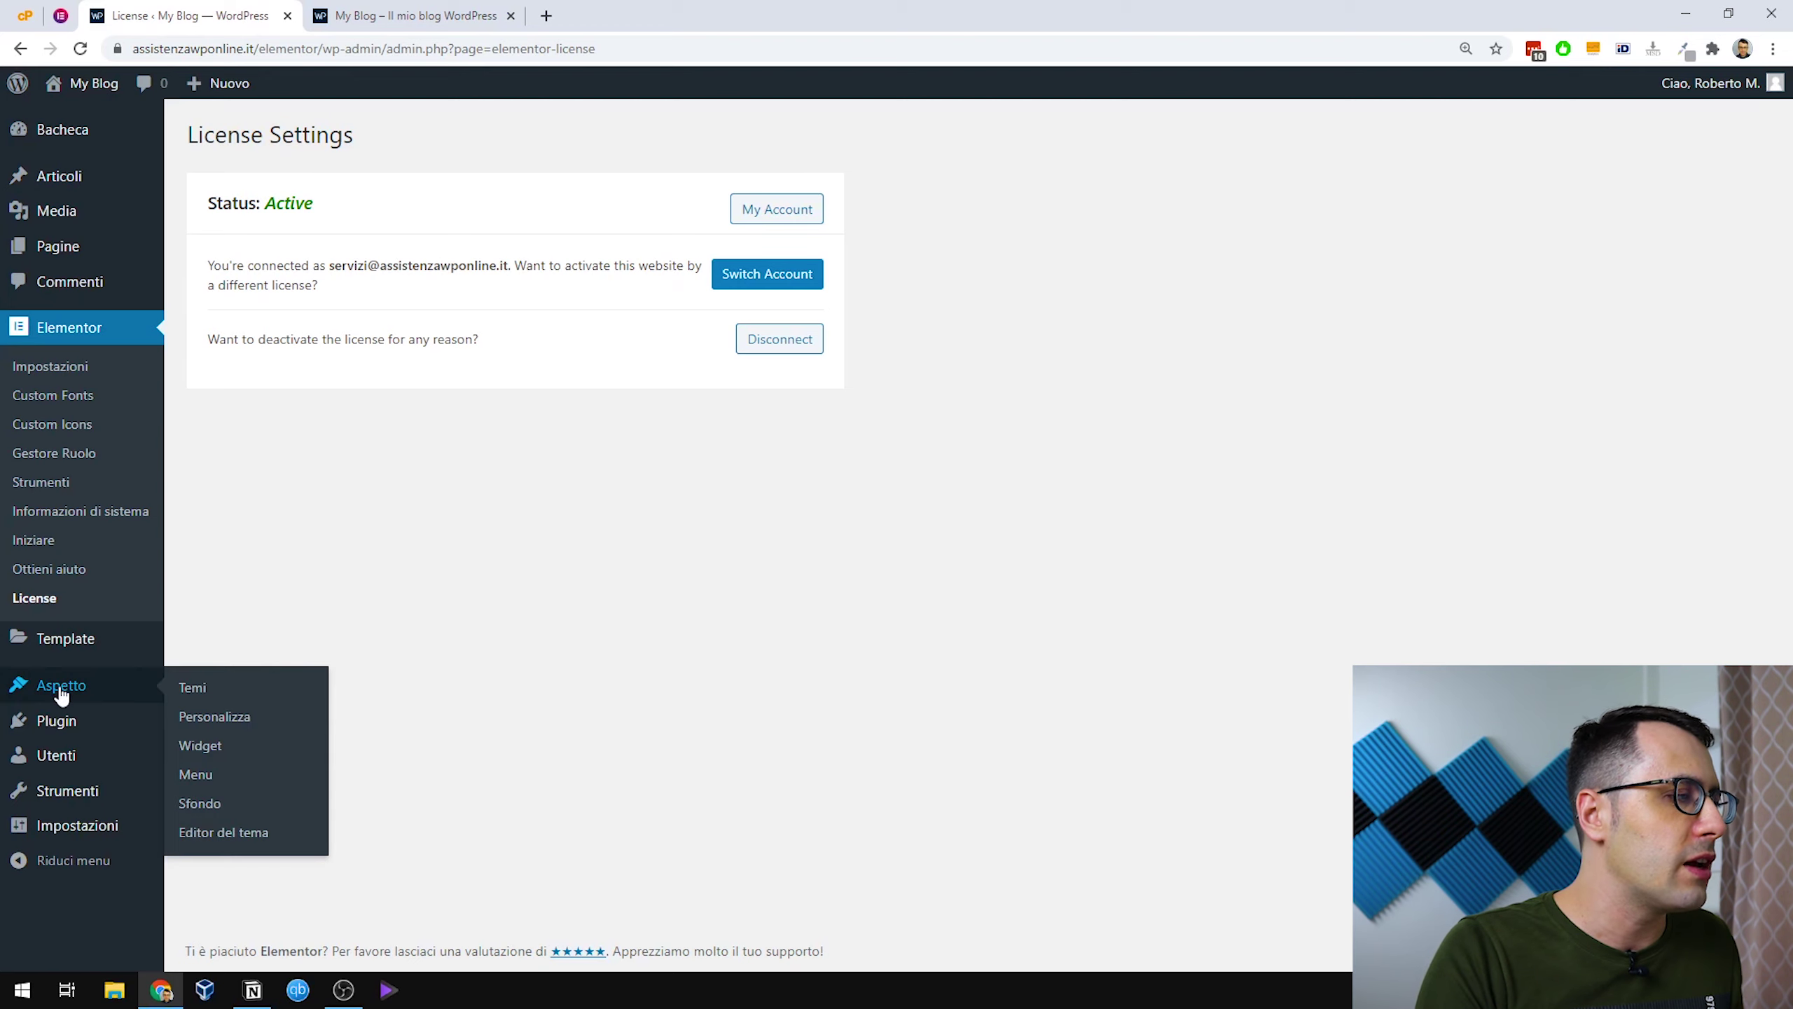
{"action": "left_click", "coordinate": [219, 690]}
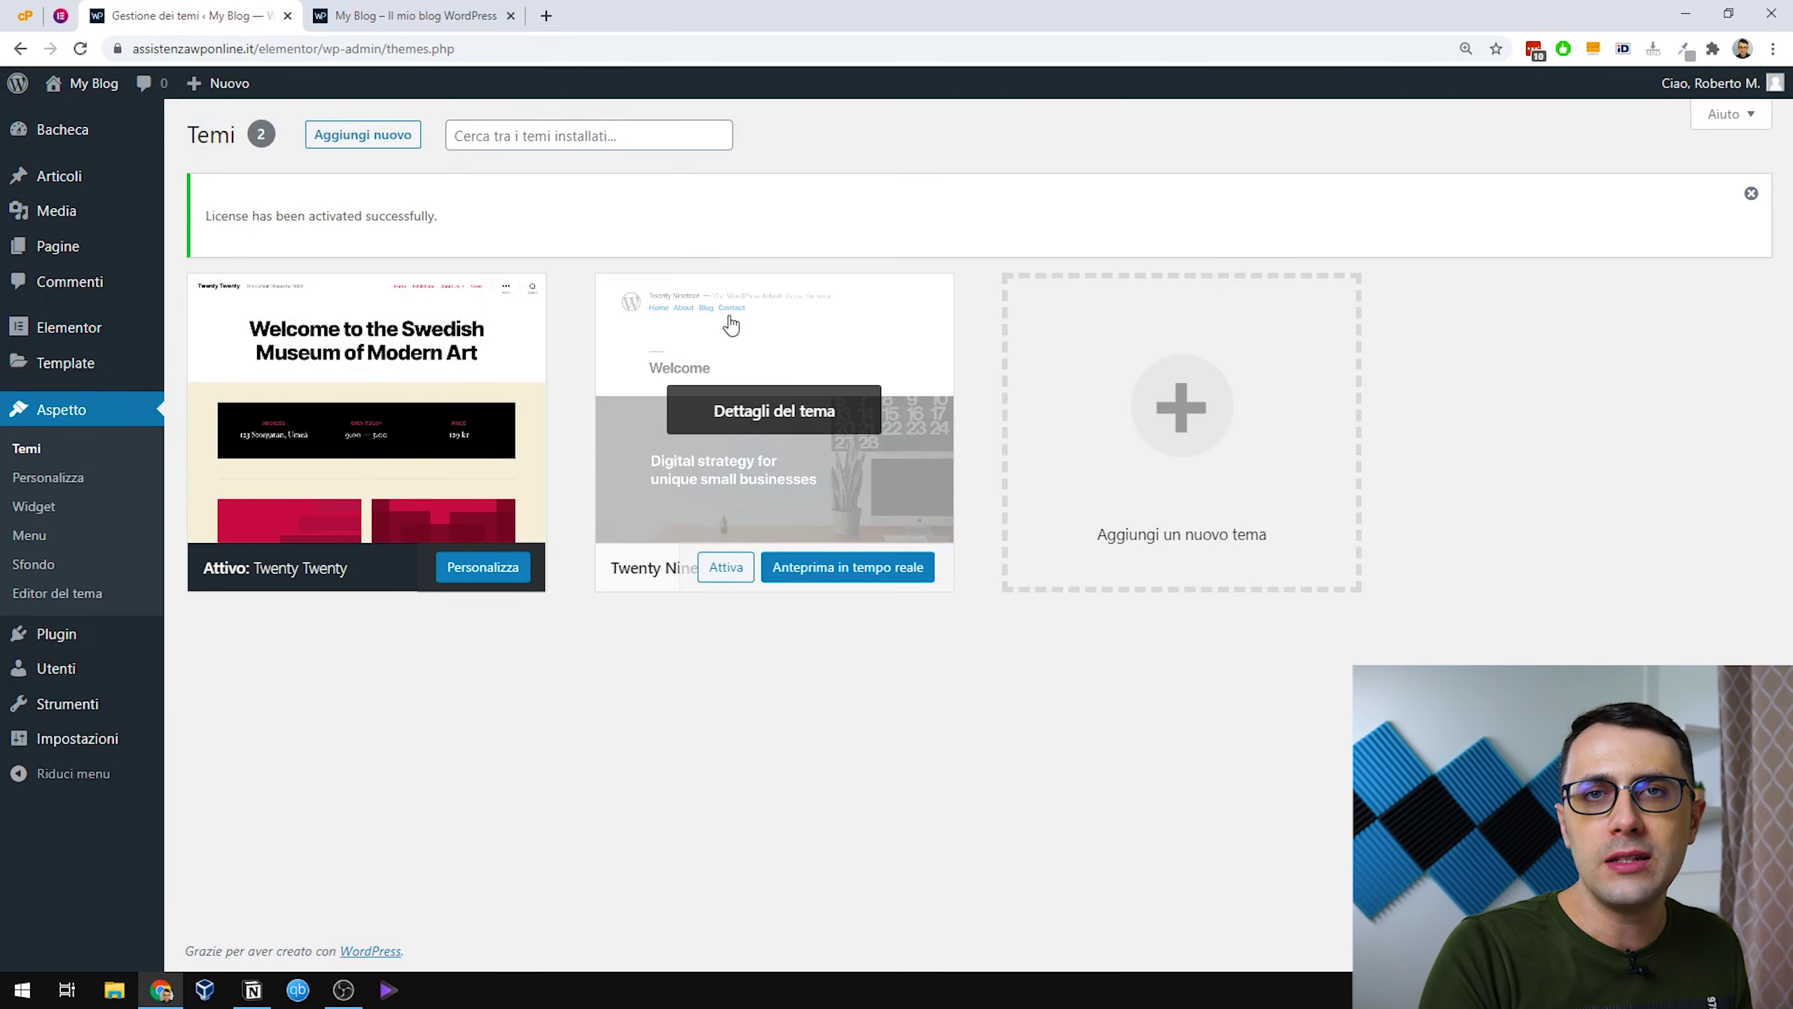
{"action": "left_click", "coordinate": [369, 141]}
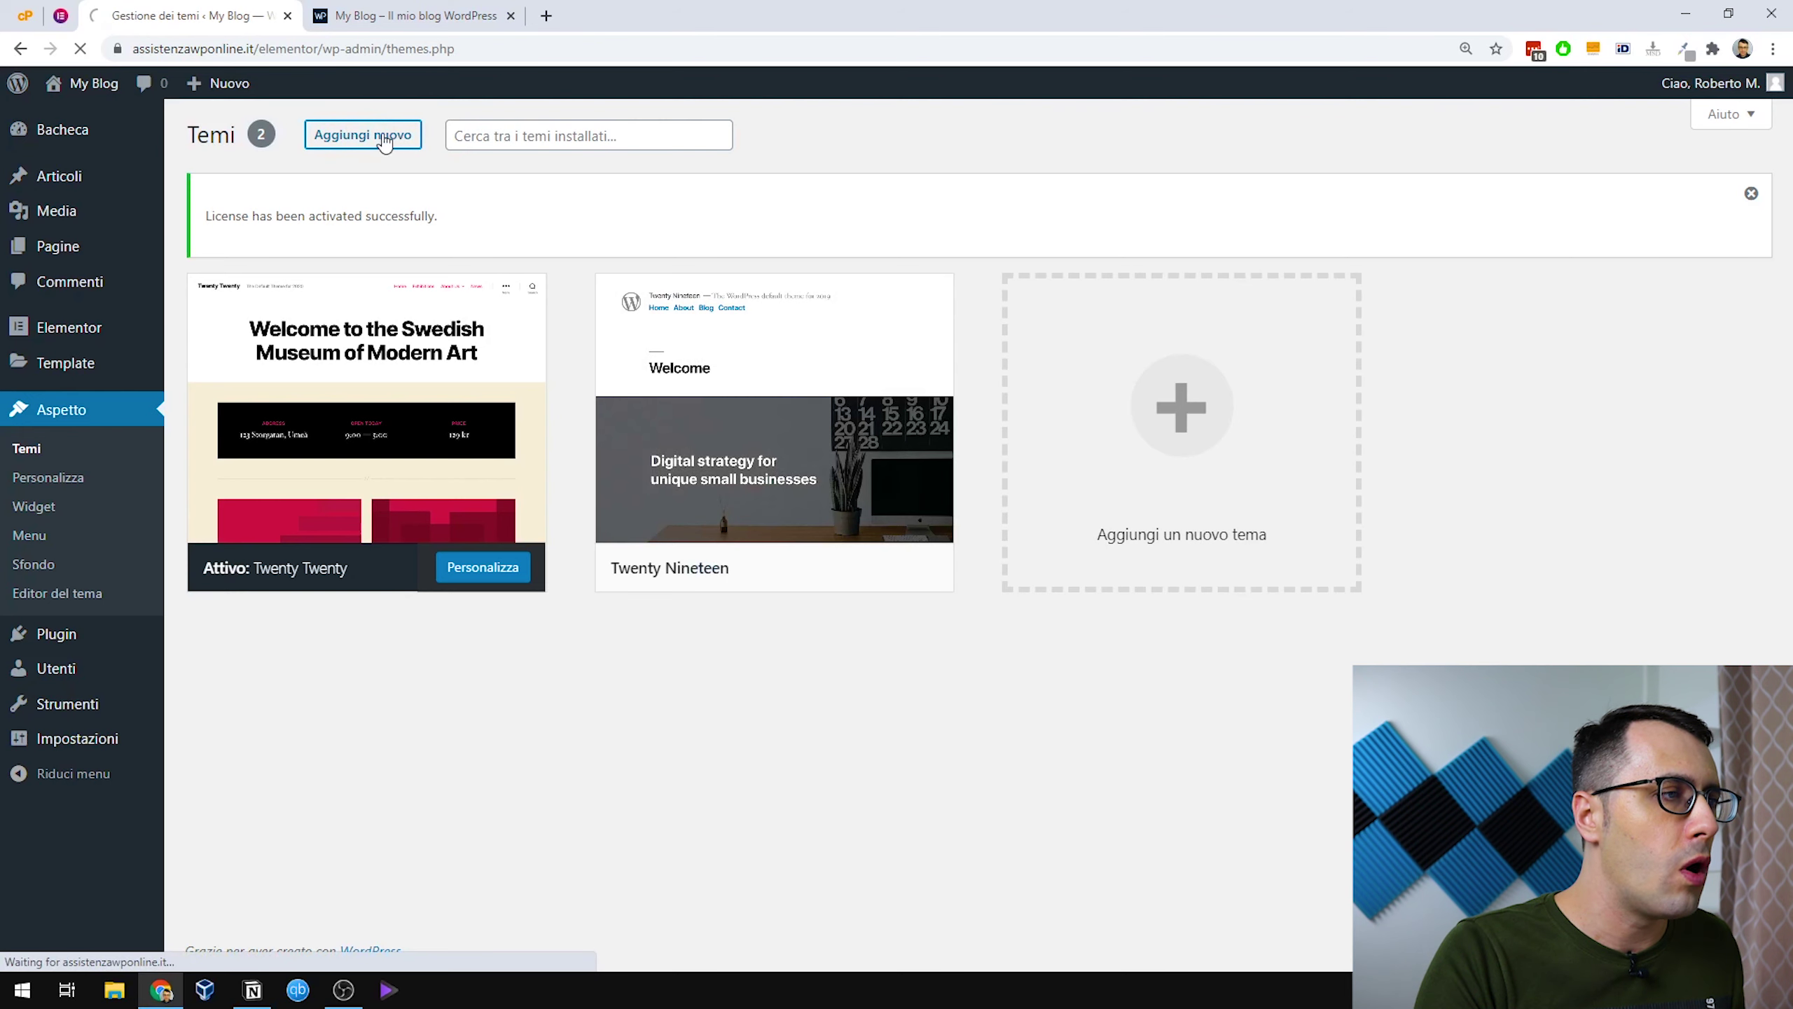
{"action": "left_click", "coordinate": [1552, 196]}
{"action": "type", "text": "astra"}
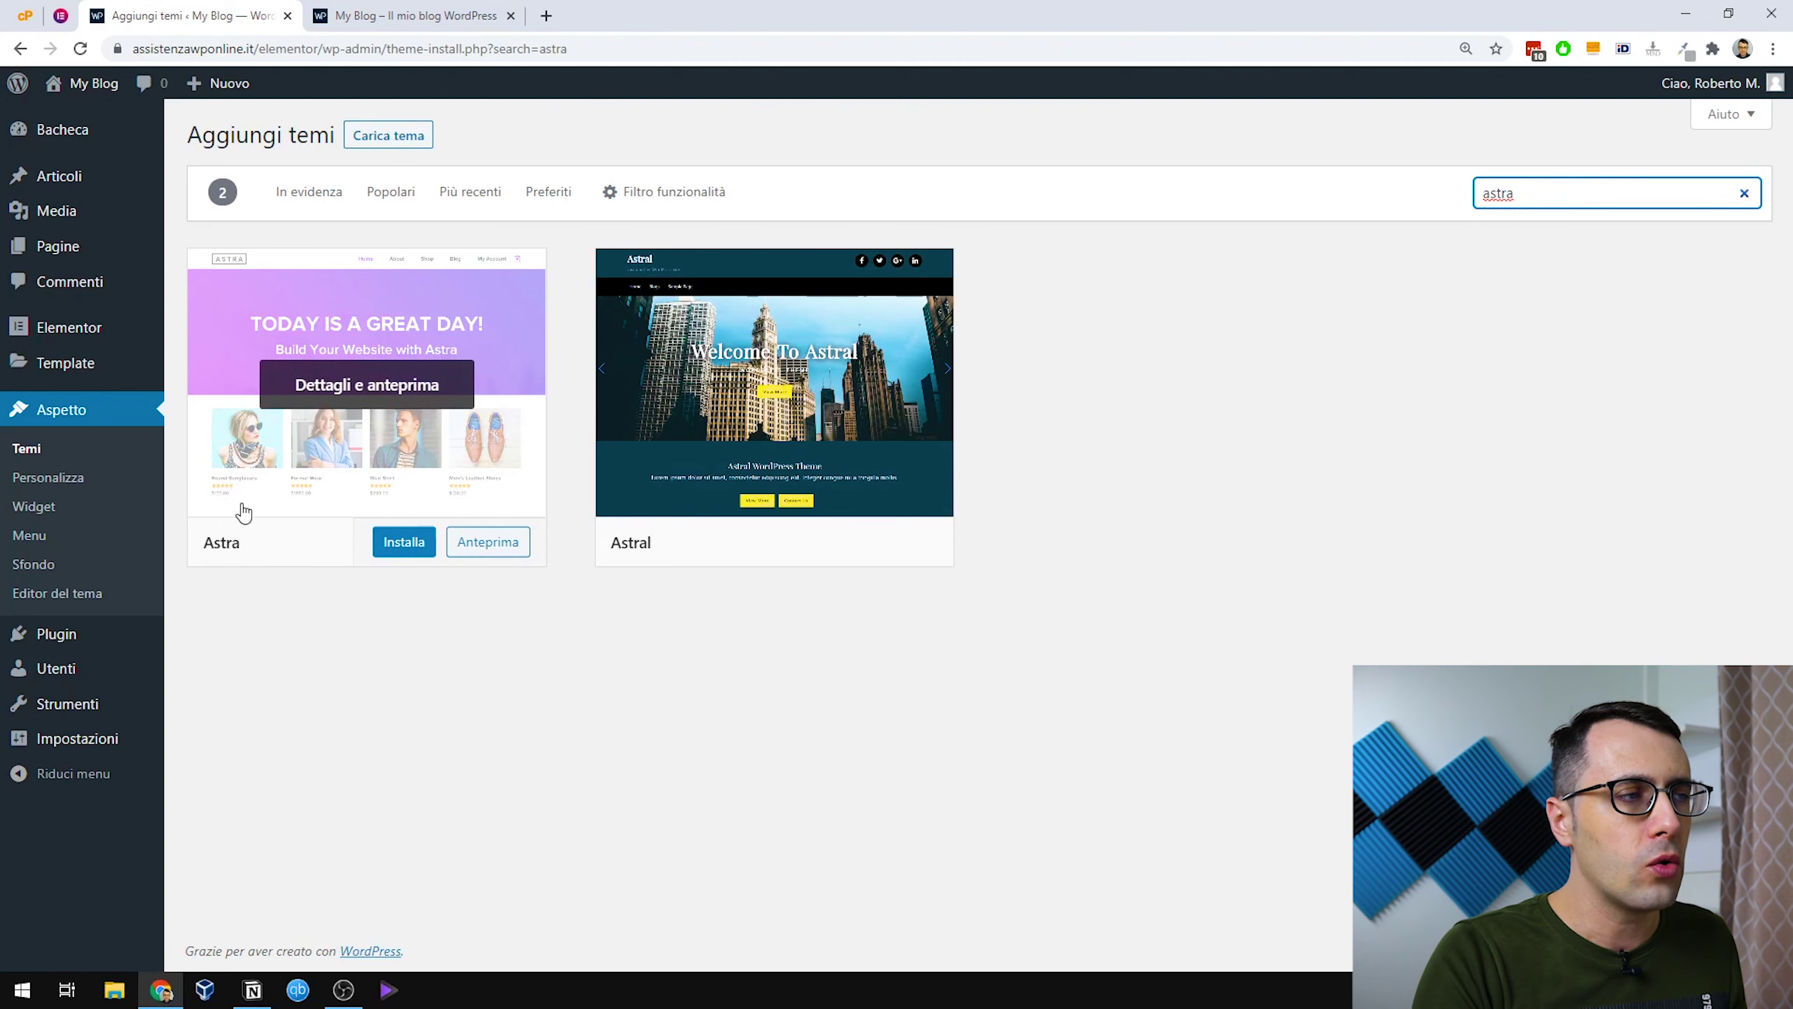
{"action": "left_click", "coordinate": [407, 549]}
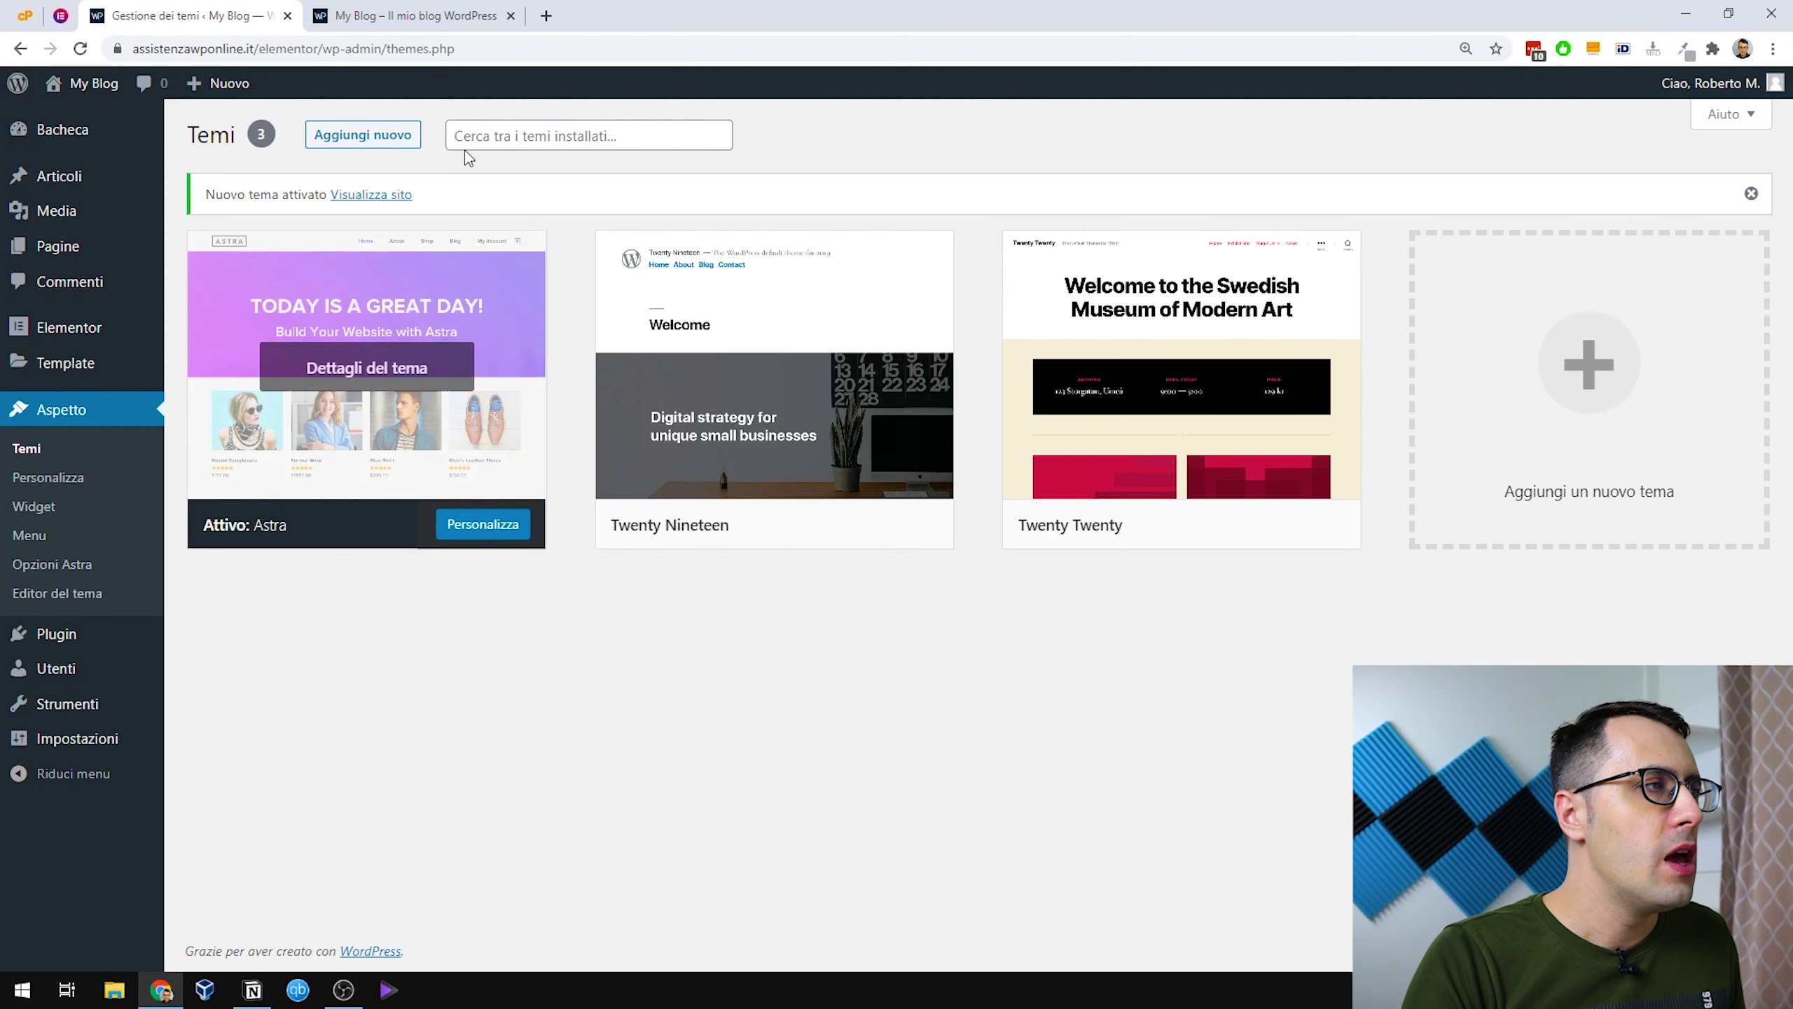
Reload the public home page to check its look under the new theme, and return to theme management.
{"action": "left_click", "coordinate": [417, 15]}
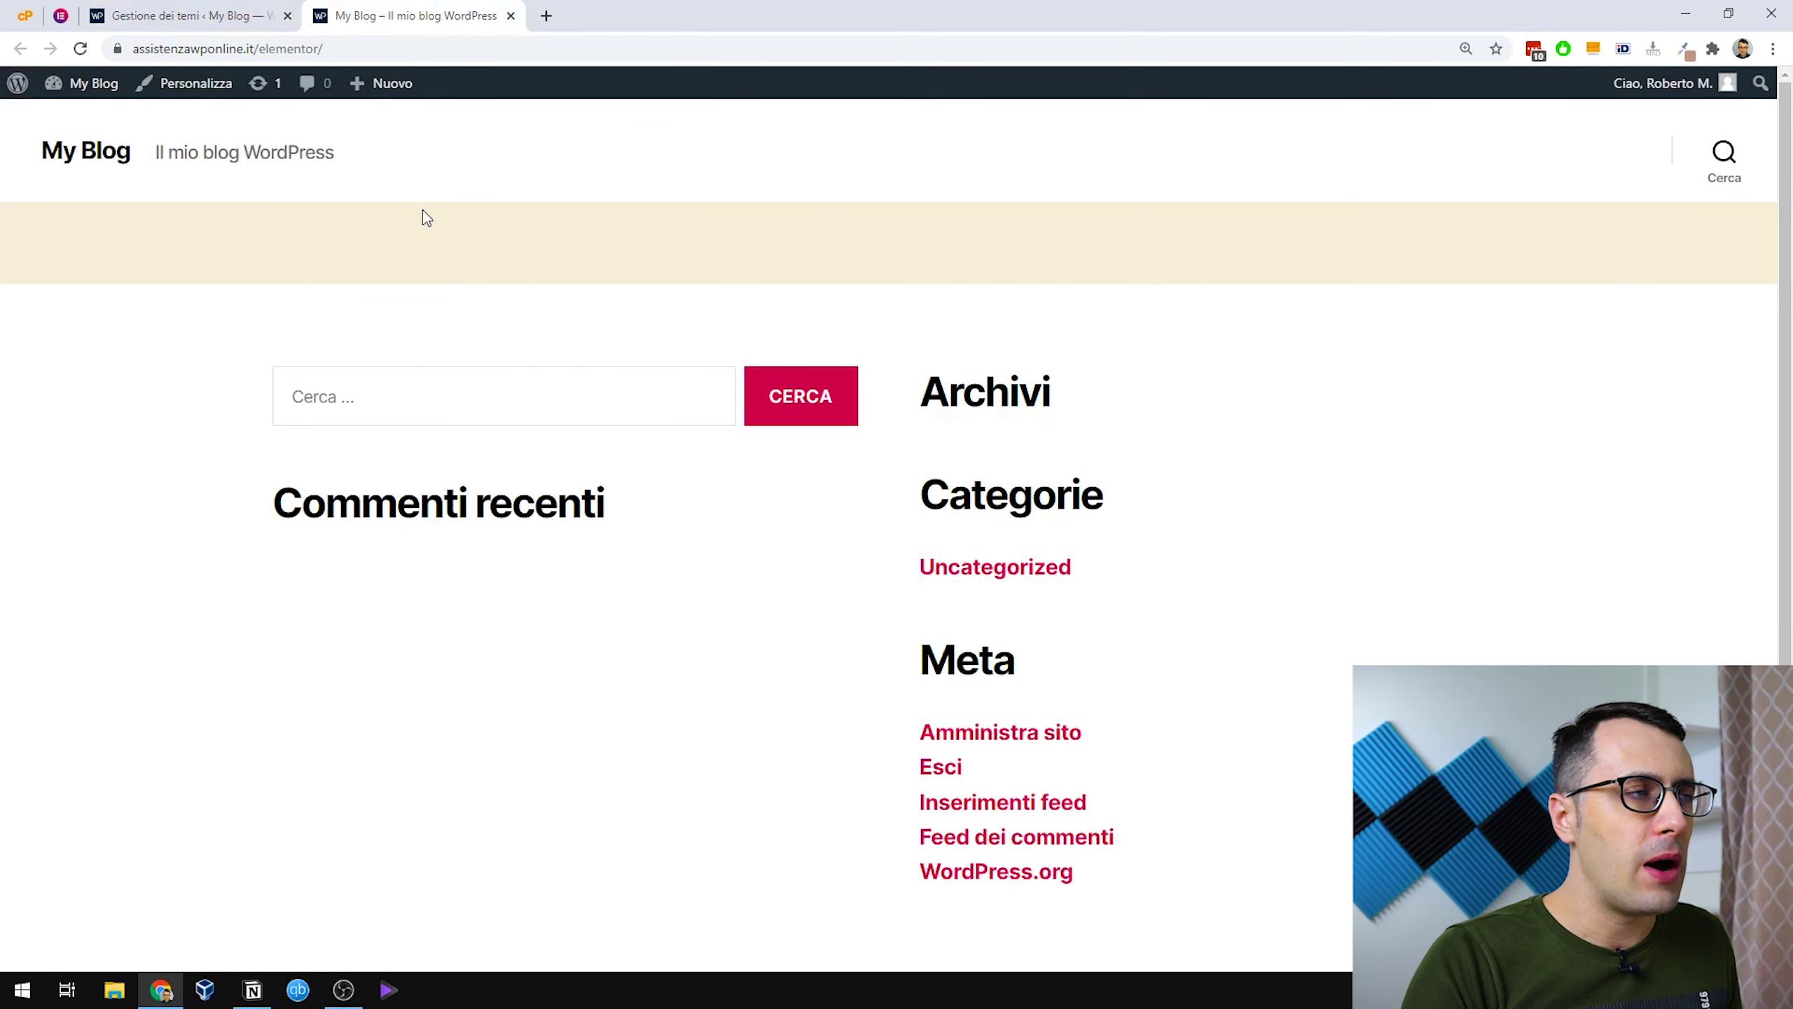
{"action": "right_click", "coordinate": [625, 140]}
{"action": "left_click", "coordinate": [711, 199]}
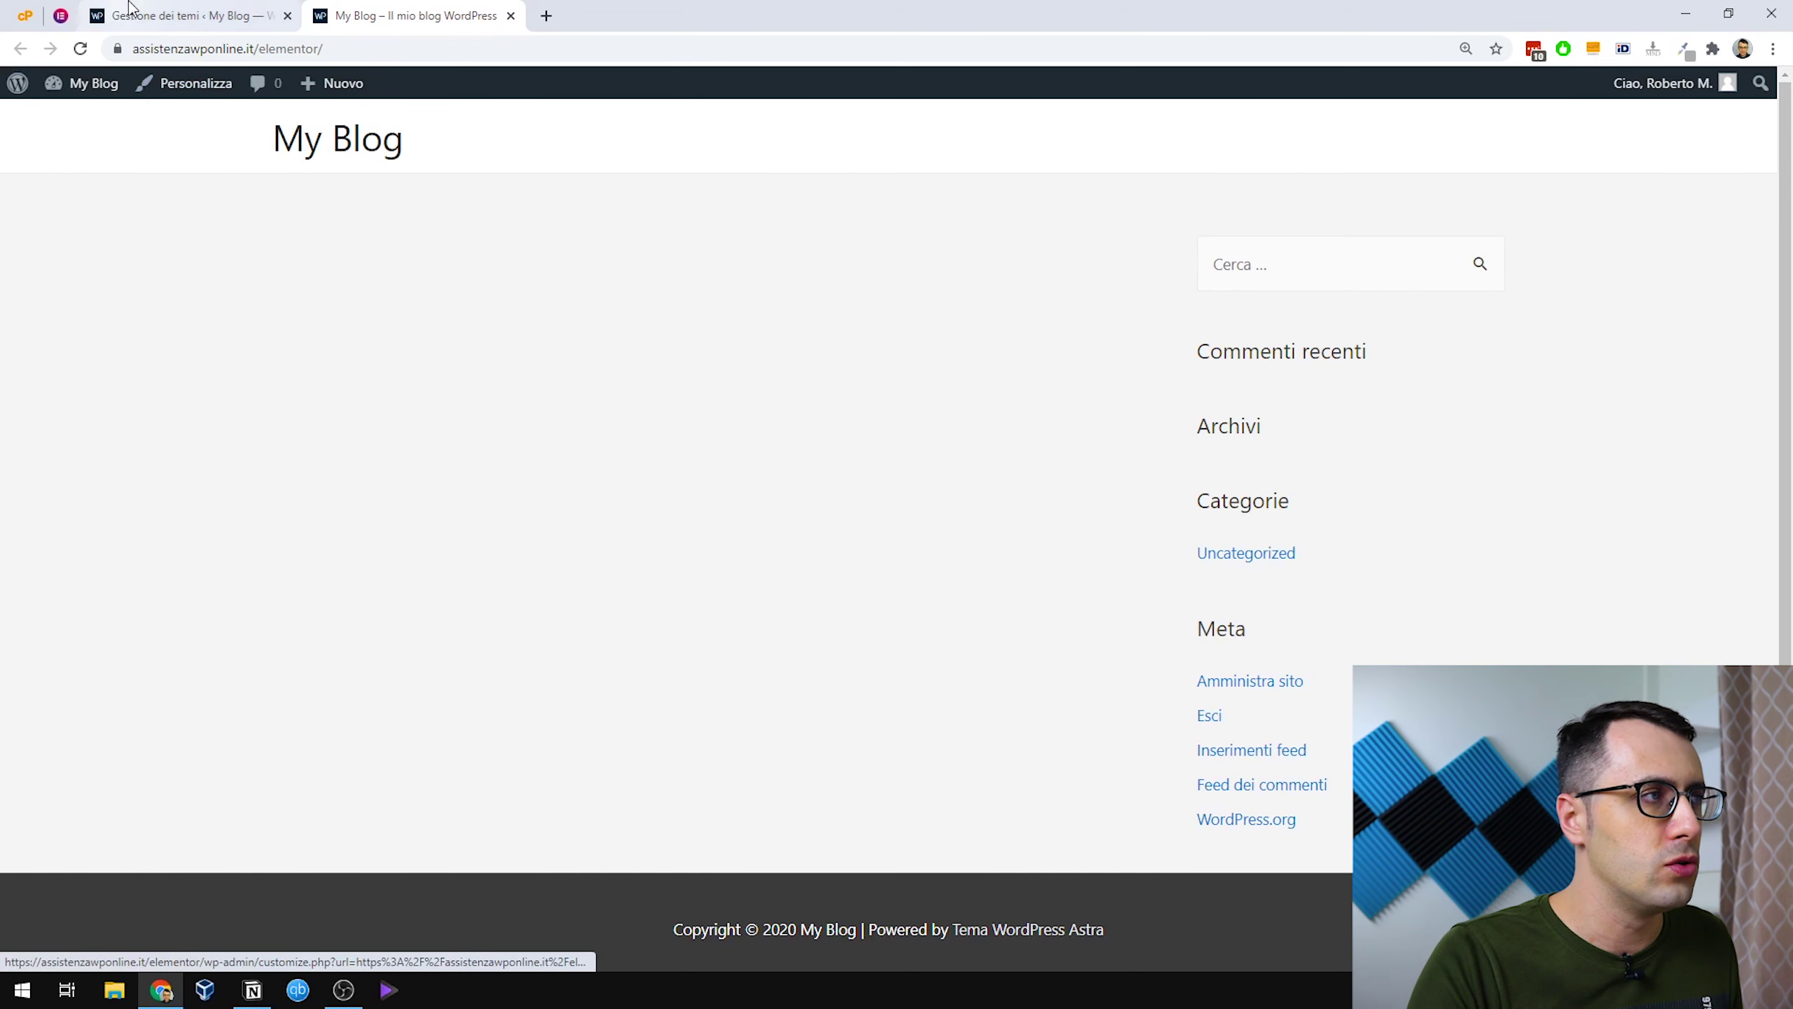
{"action": "left_click", "coordinate": [161, 11]}
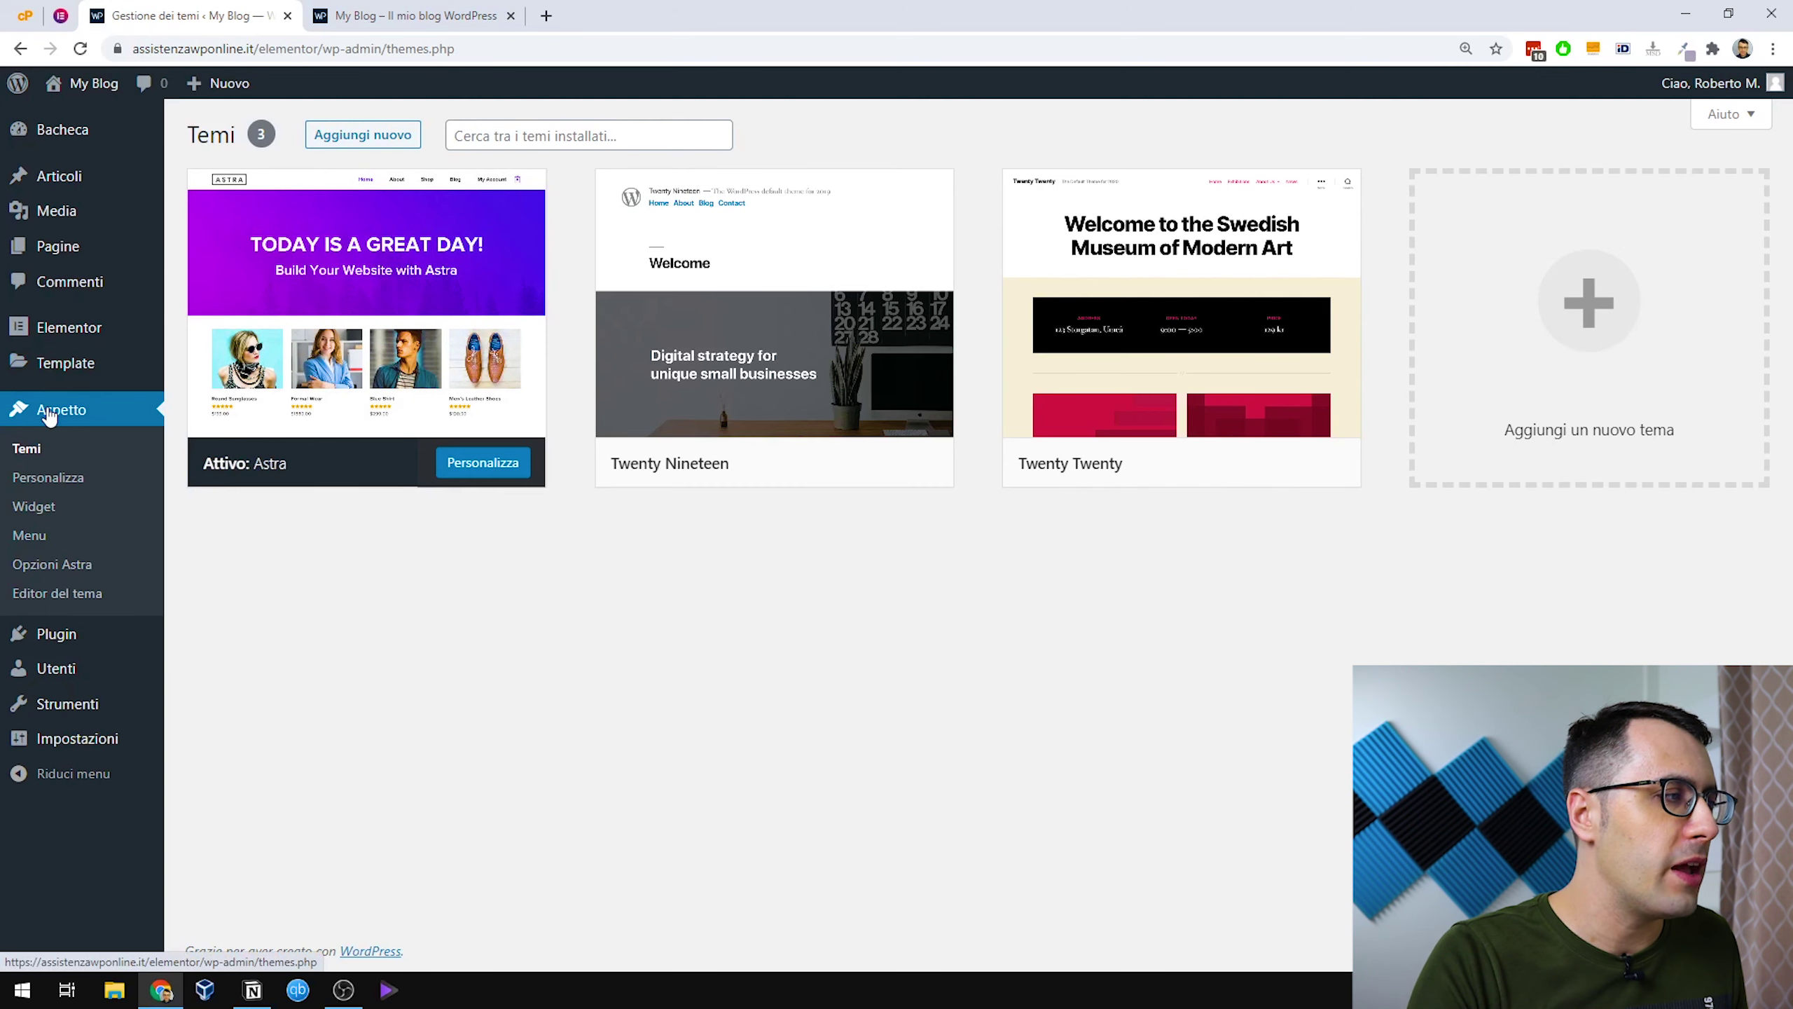
Upload Logo-Assistenza-WP-spesso.png as the site logo in the theme customizer's header site identity settings.
{"action": "left_click", "coordinate": [50, 486]}
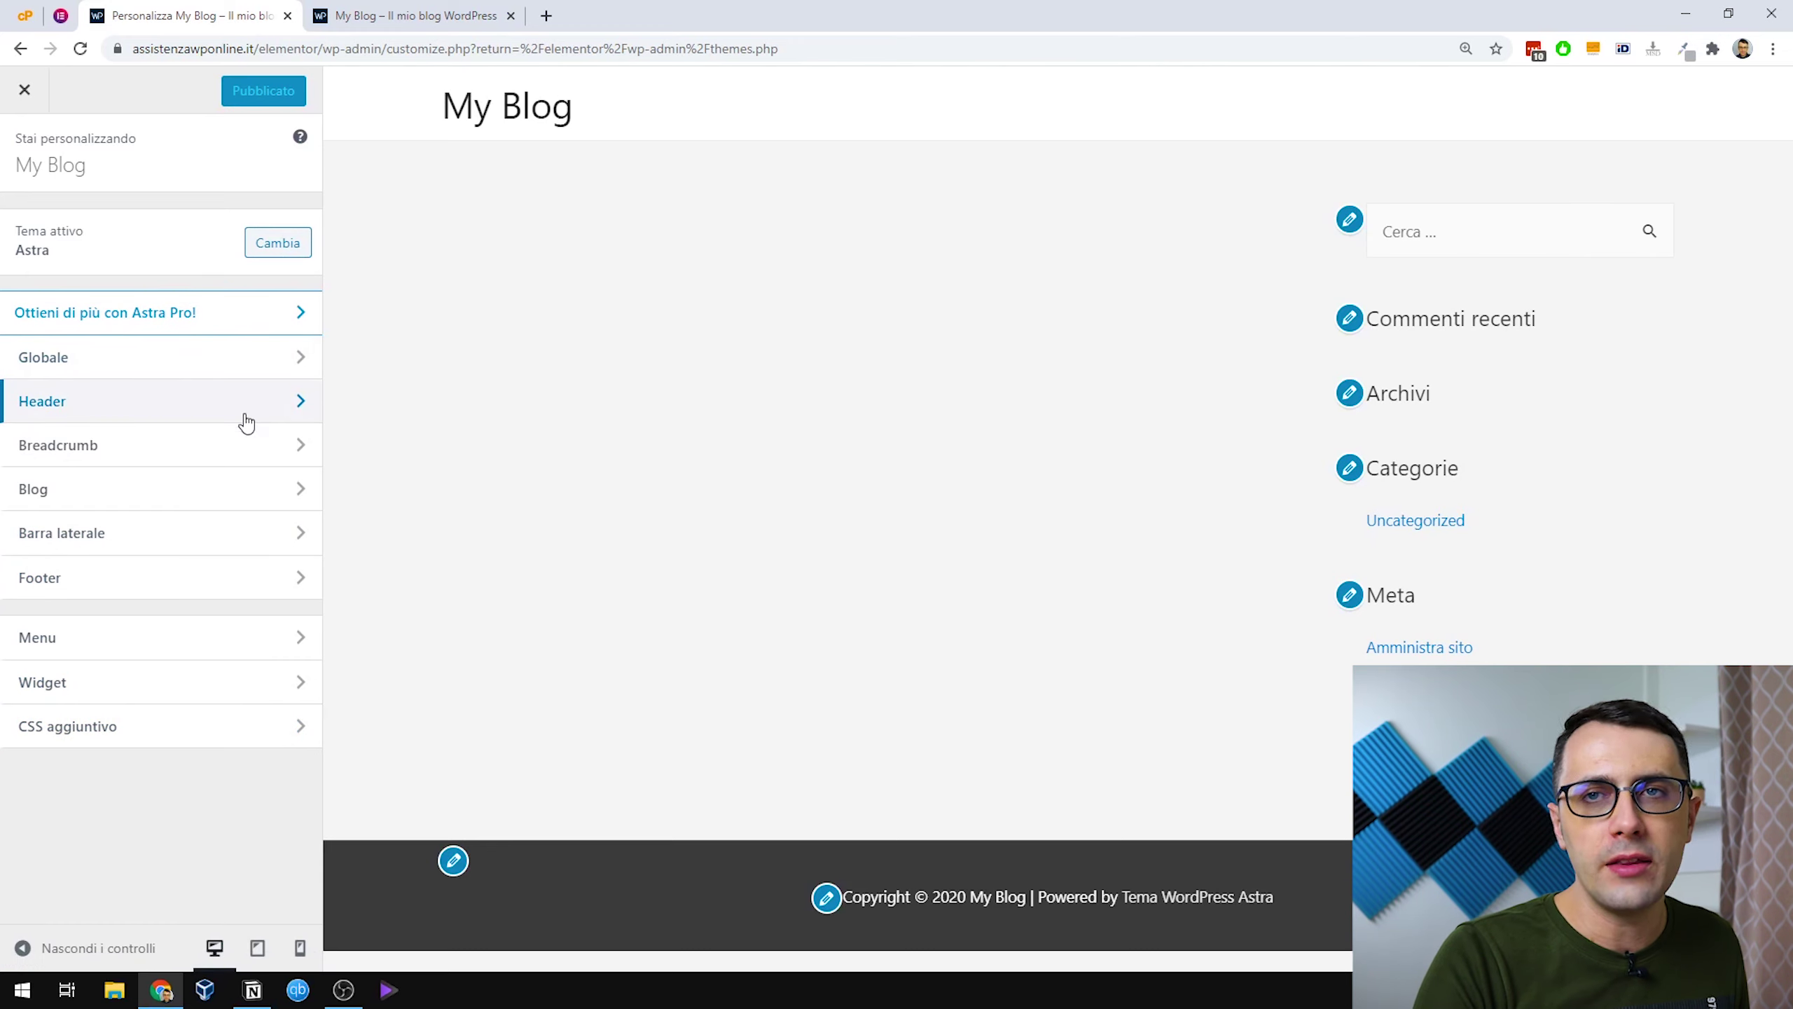
{"action": "left_click", "coordinate": [195, 408]}
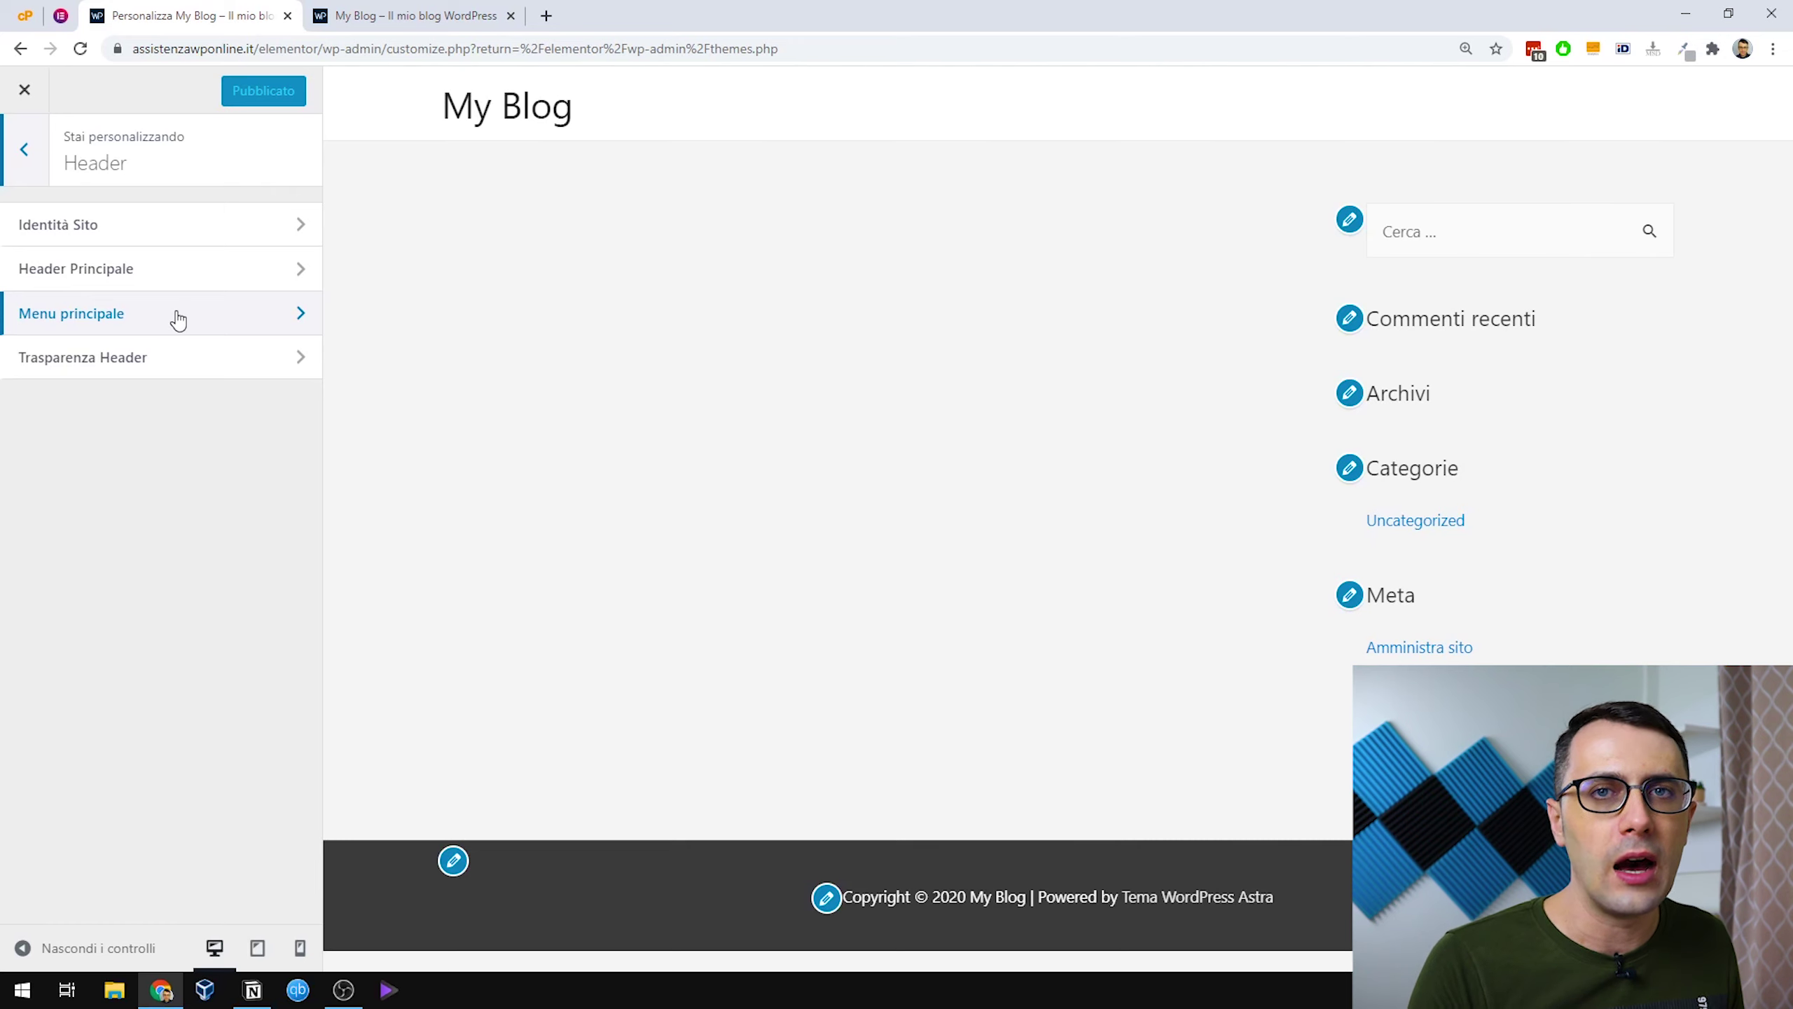
{"action": "left_click", "coordinate": [112, 233]}
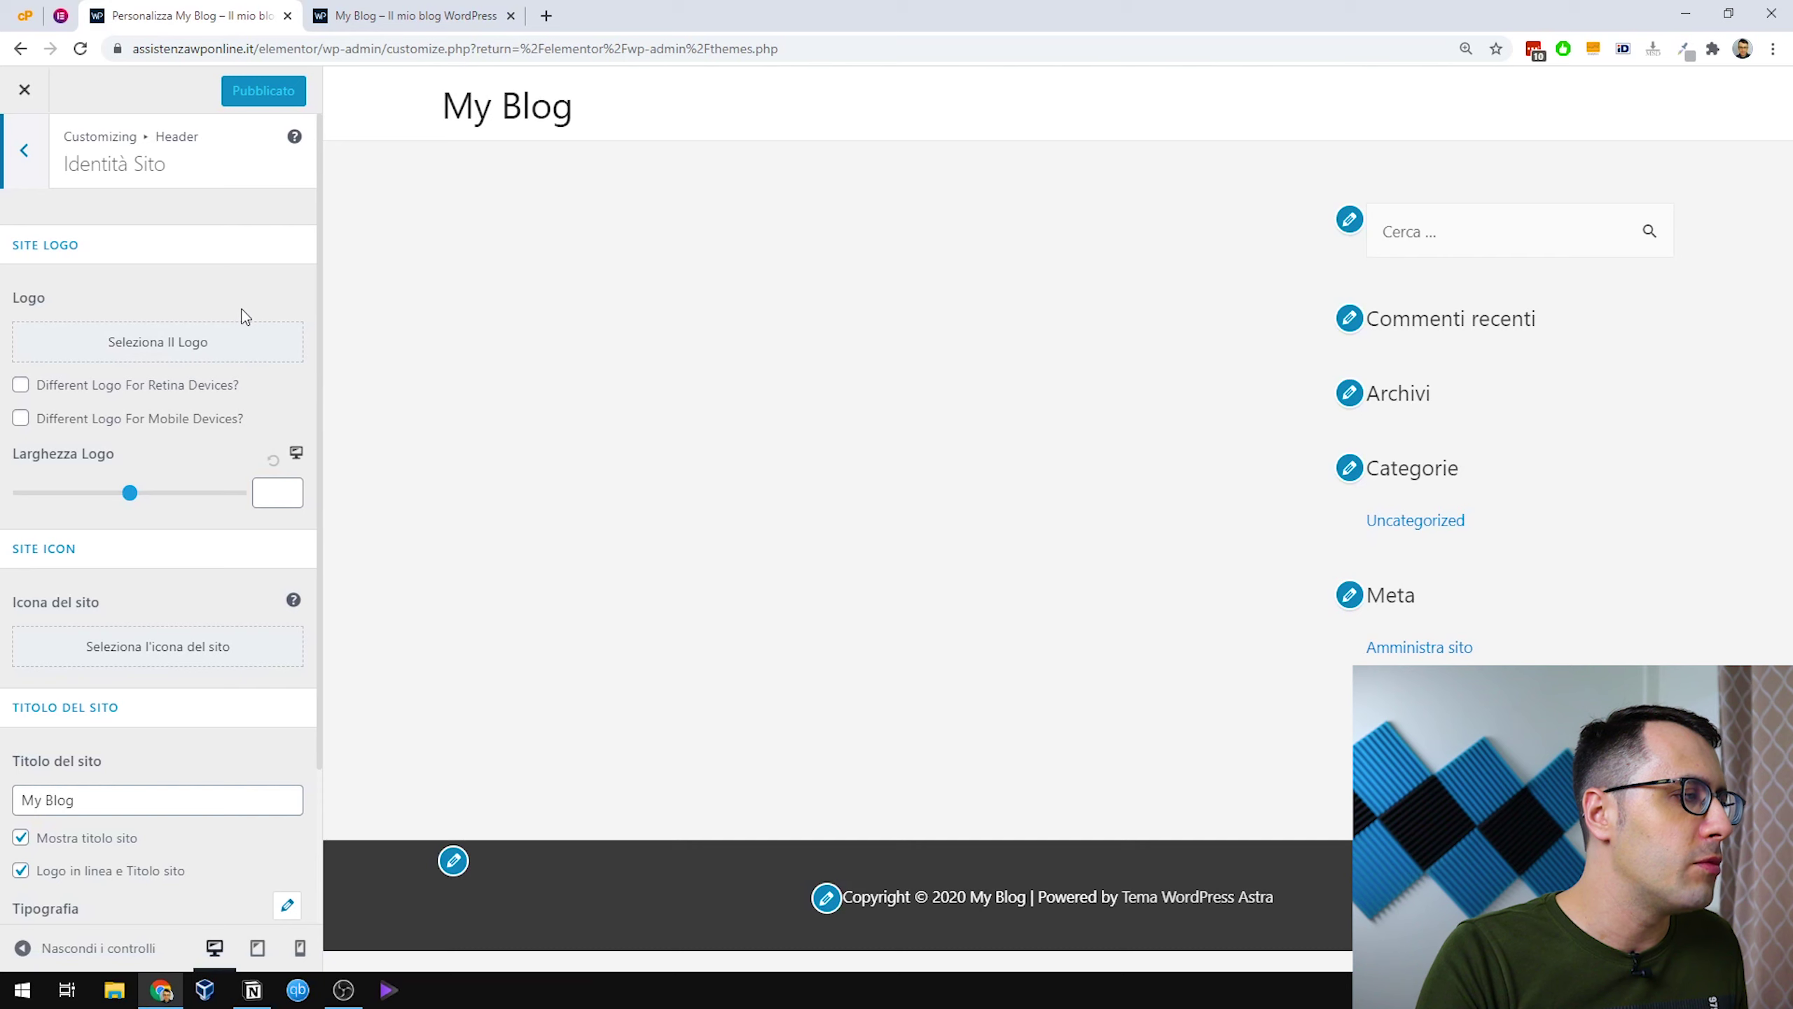
{"action": "scroll", "coordinate": [156, 494], "scroll_direction": "down", "scroll_amount": 1}
{"action": "scroll", "coordinate": [156, 556], "scroll_direction": "down", "scroll_amount": 1}
{"action": "scroll", "coordinate": [182, 474], "scroll_direction": "up", "scroll_amount": 2}
{"action": "scroll", "coordinate": [166, 283], "scroll_direction": "down", "scroll_amount": 2}
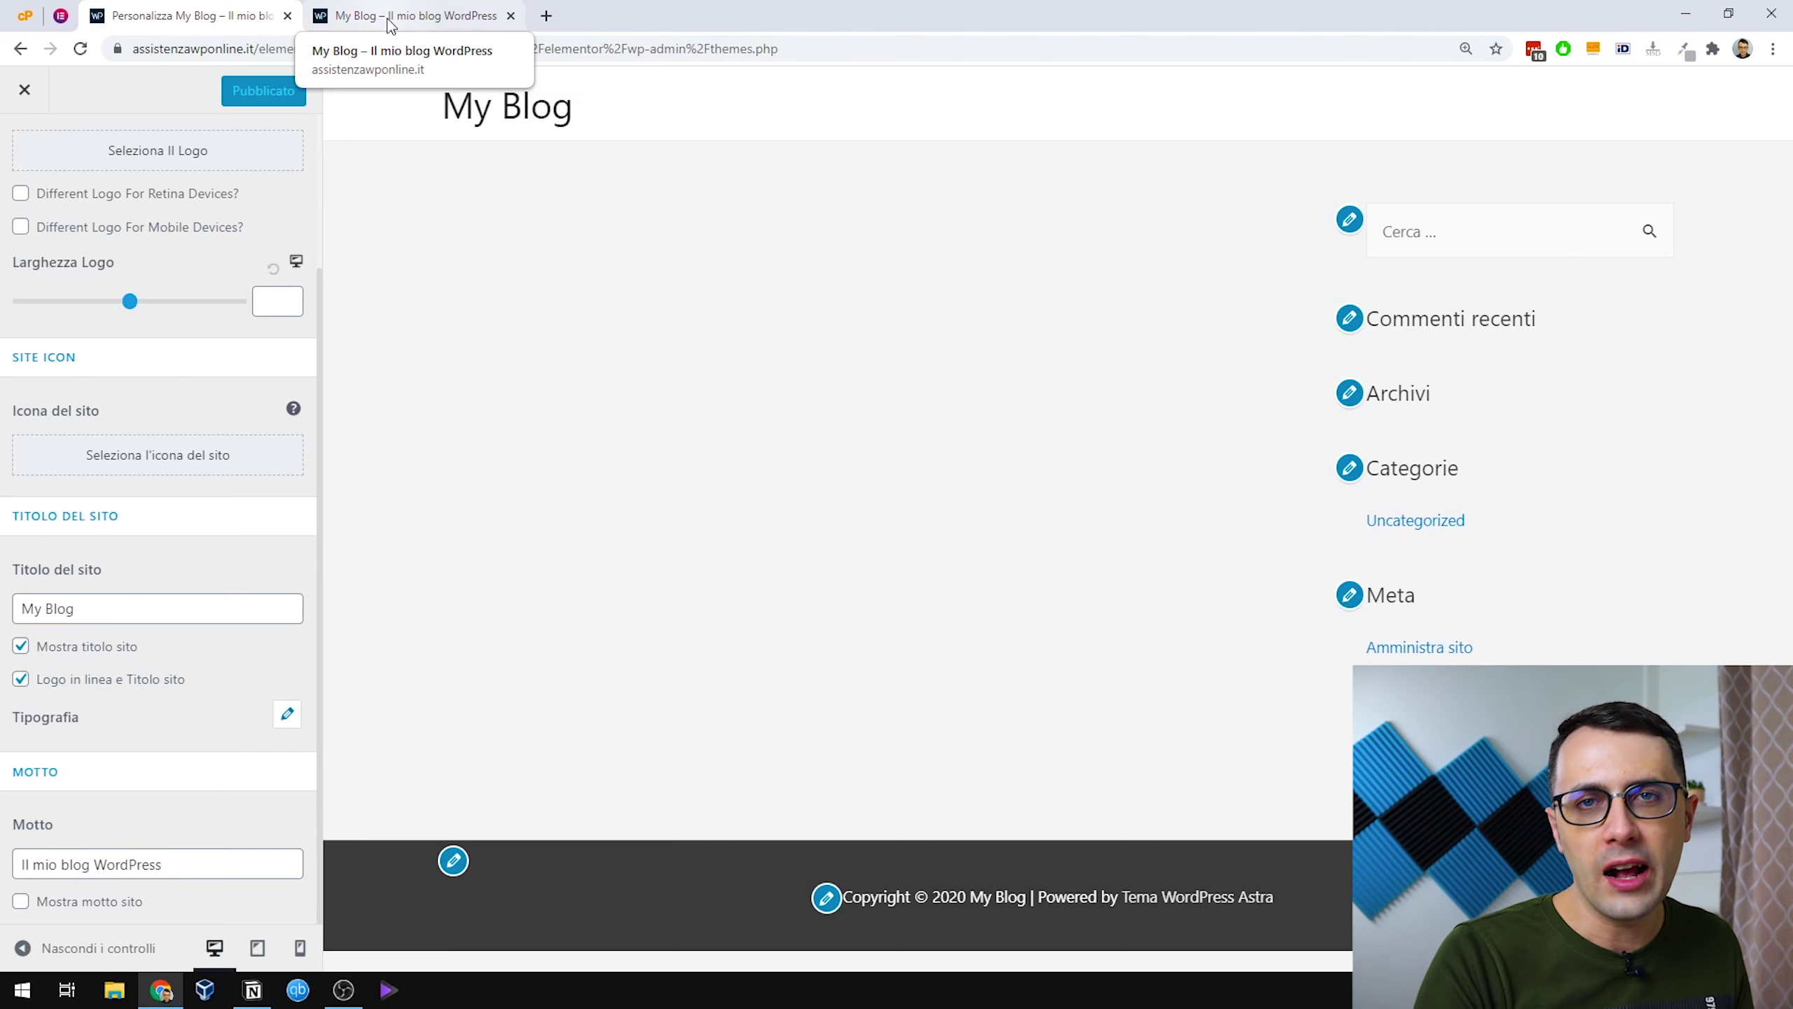
{"action": "scroll", "coordinate": [272, 275], "scroll_direction": "up", "scroll_amount": 3}
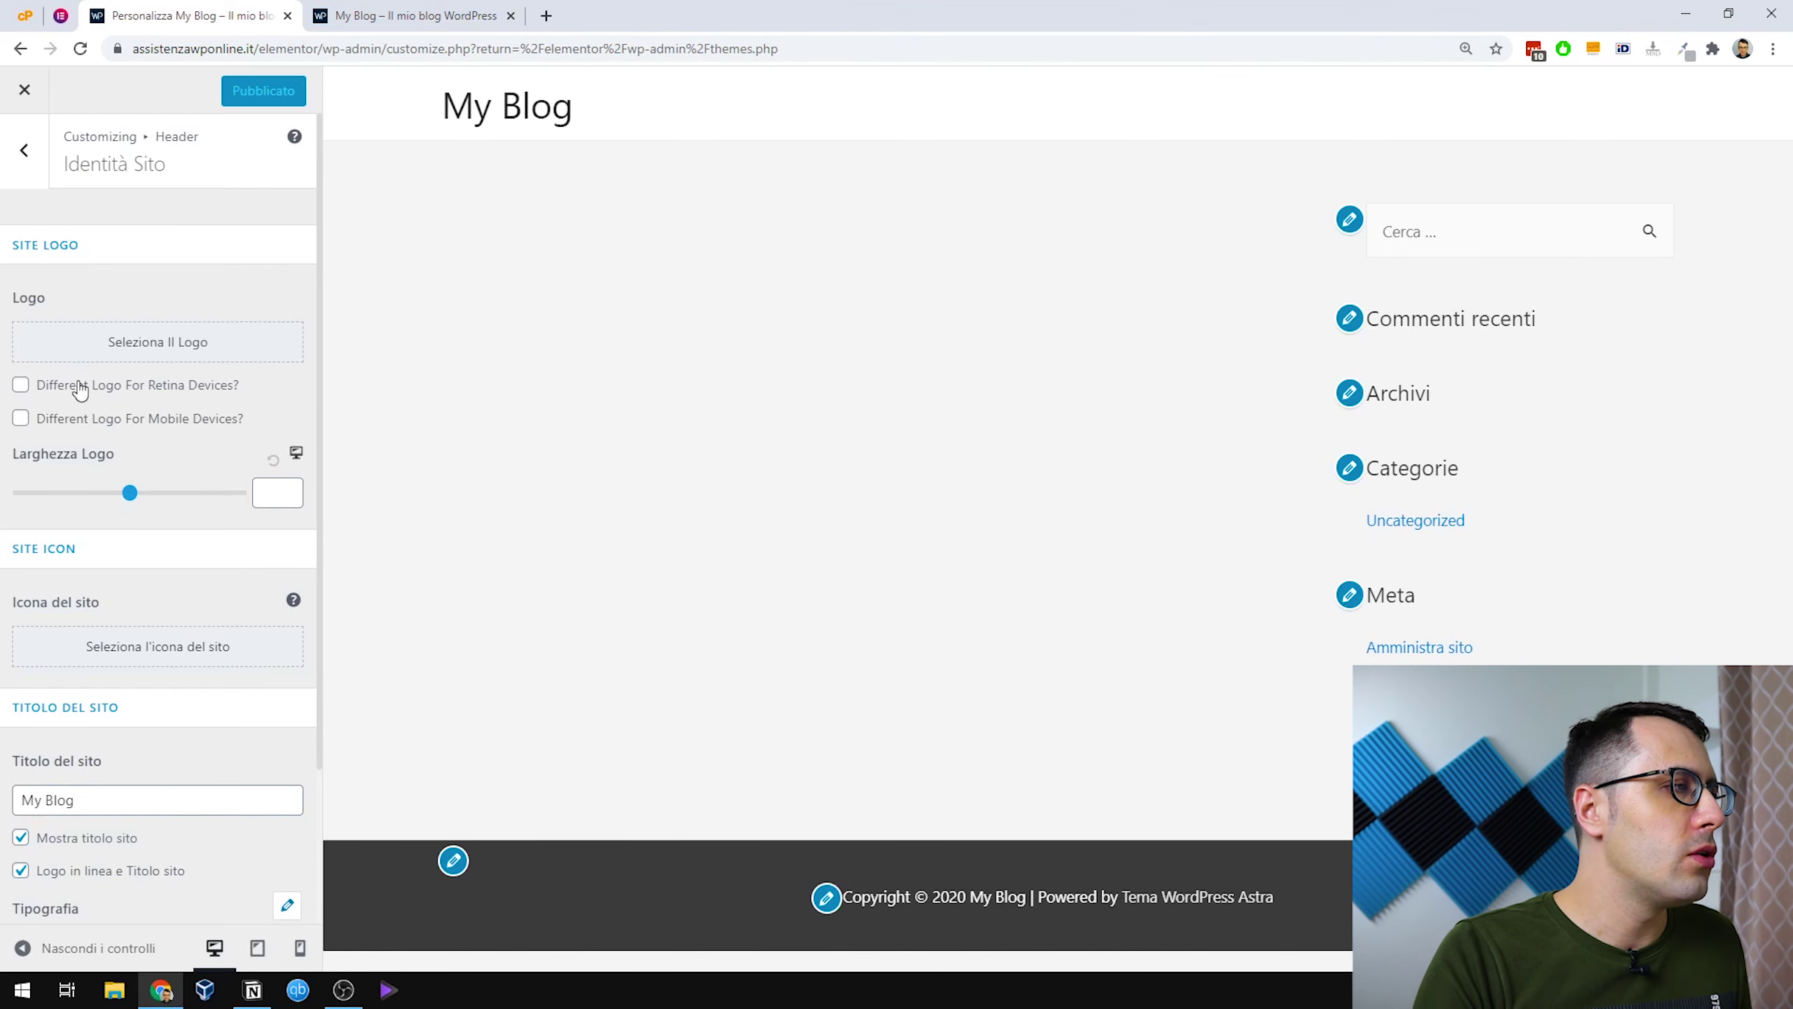
{"action": "left_click", "coordinate": [134, 342]}
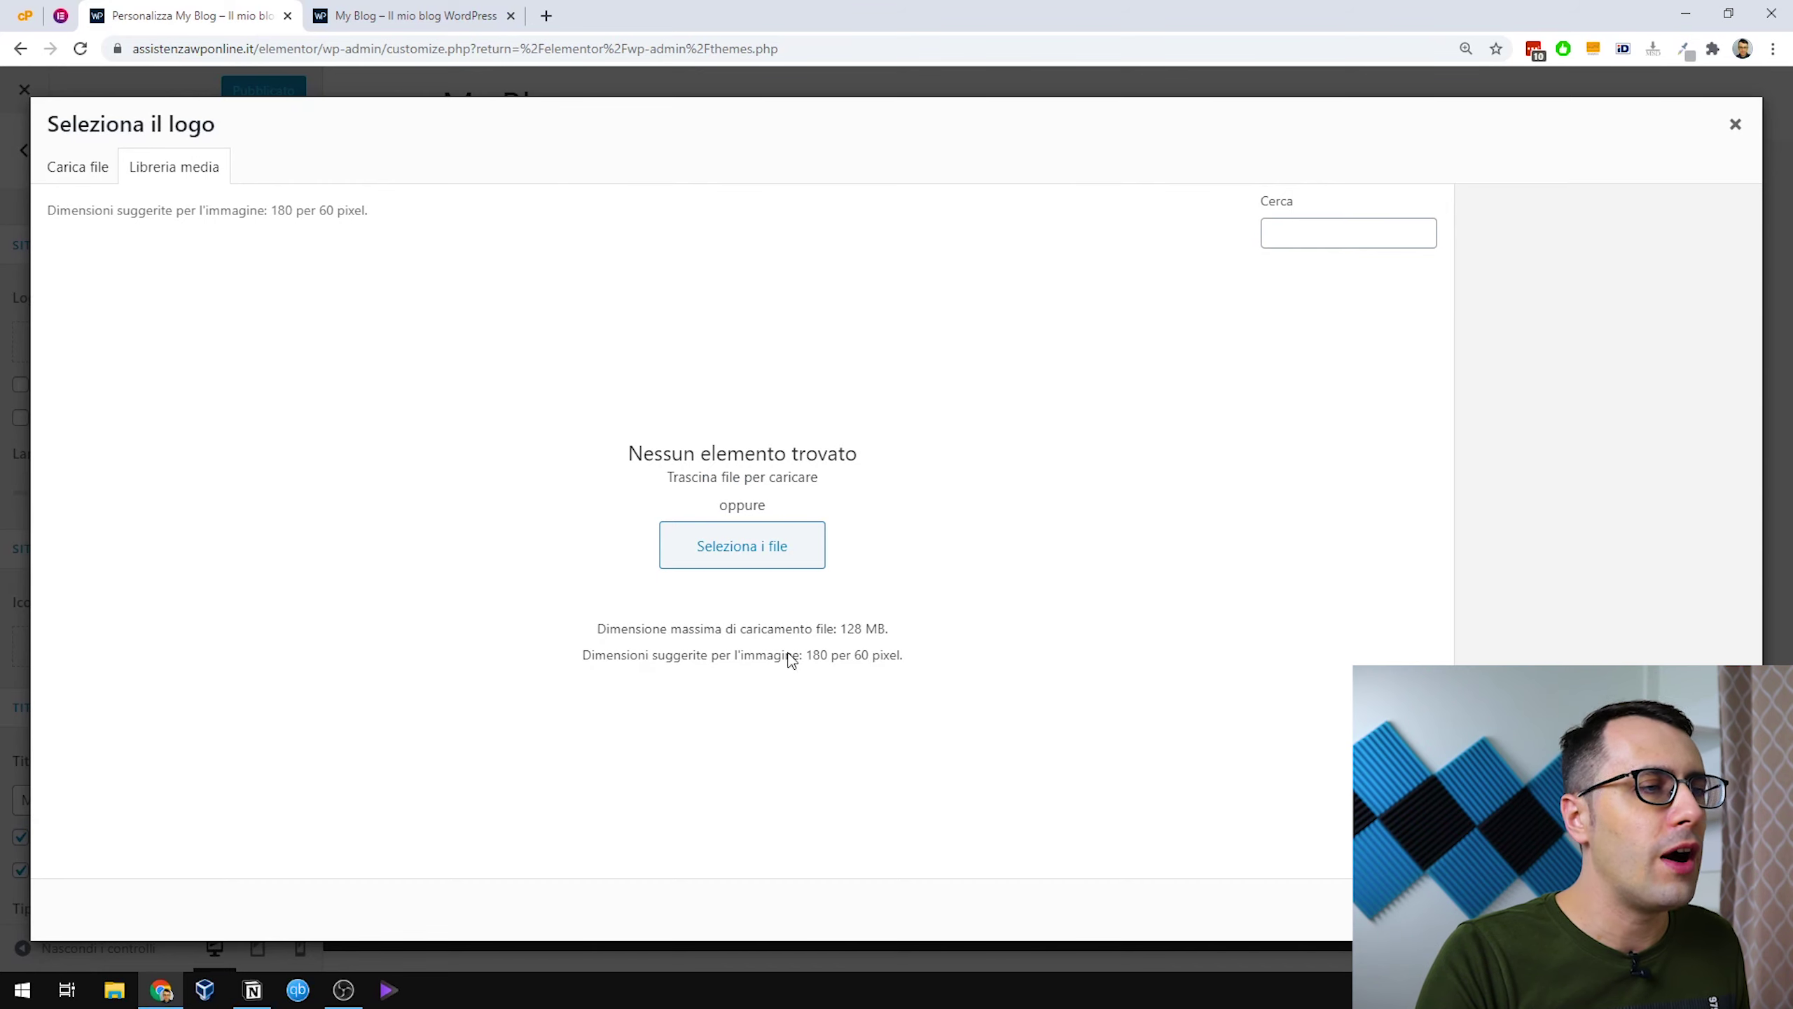
{"action": "left_click", "coordinate": [717, 558]}
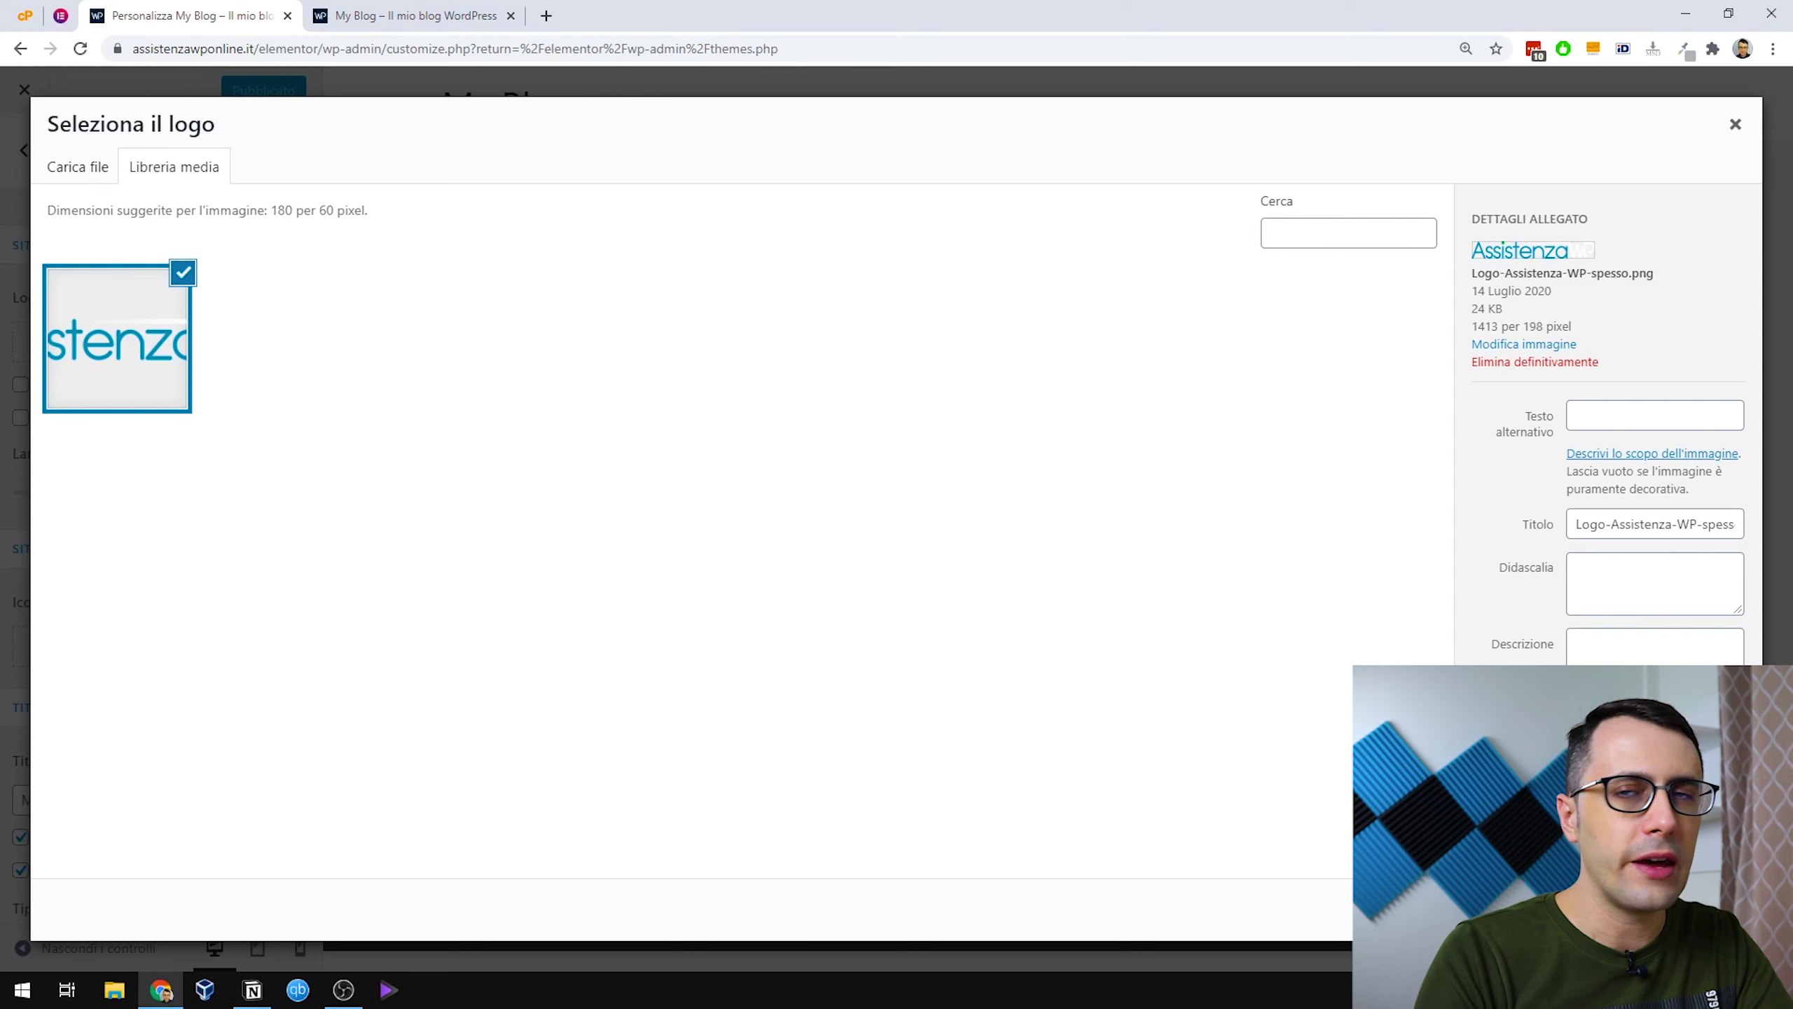
{"action": "left_click", "coordinate": [1709, 909]}
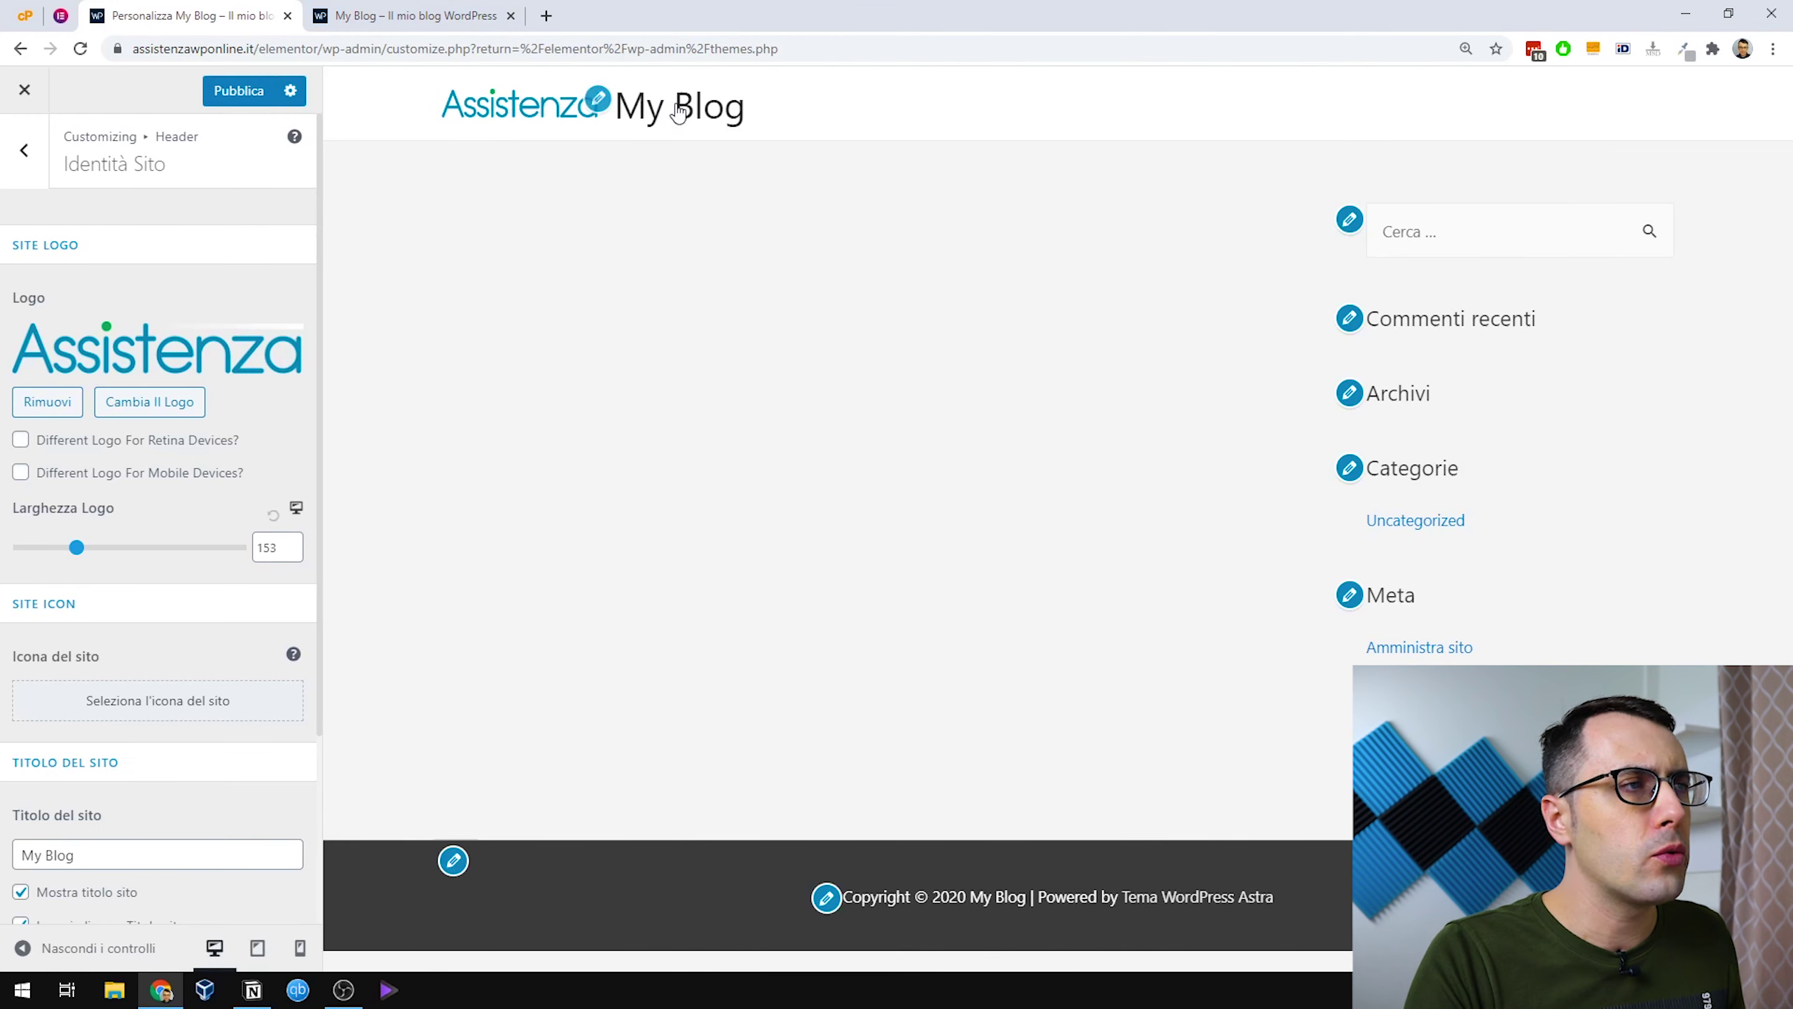
Hide the site title in the header, set the tagline to "Assistenza WordPress Professionale" and publish the changes.
{"action": "scroll", "coordinate": [94, 402], "scroll_direction": "down", "scroll_amount": 3}
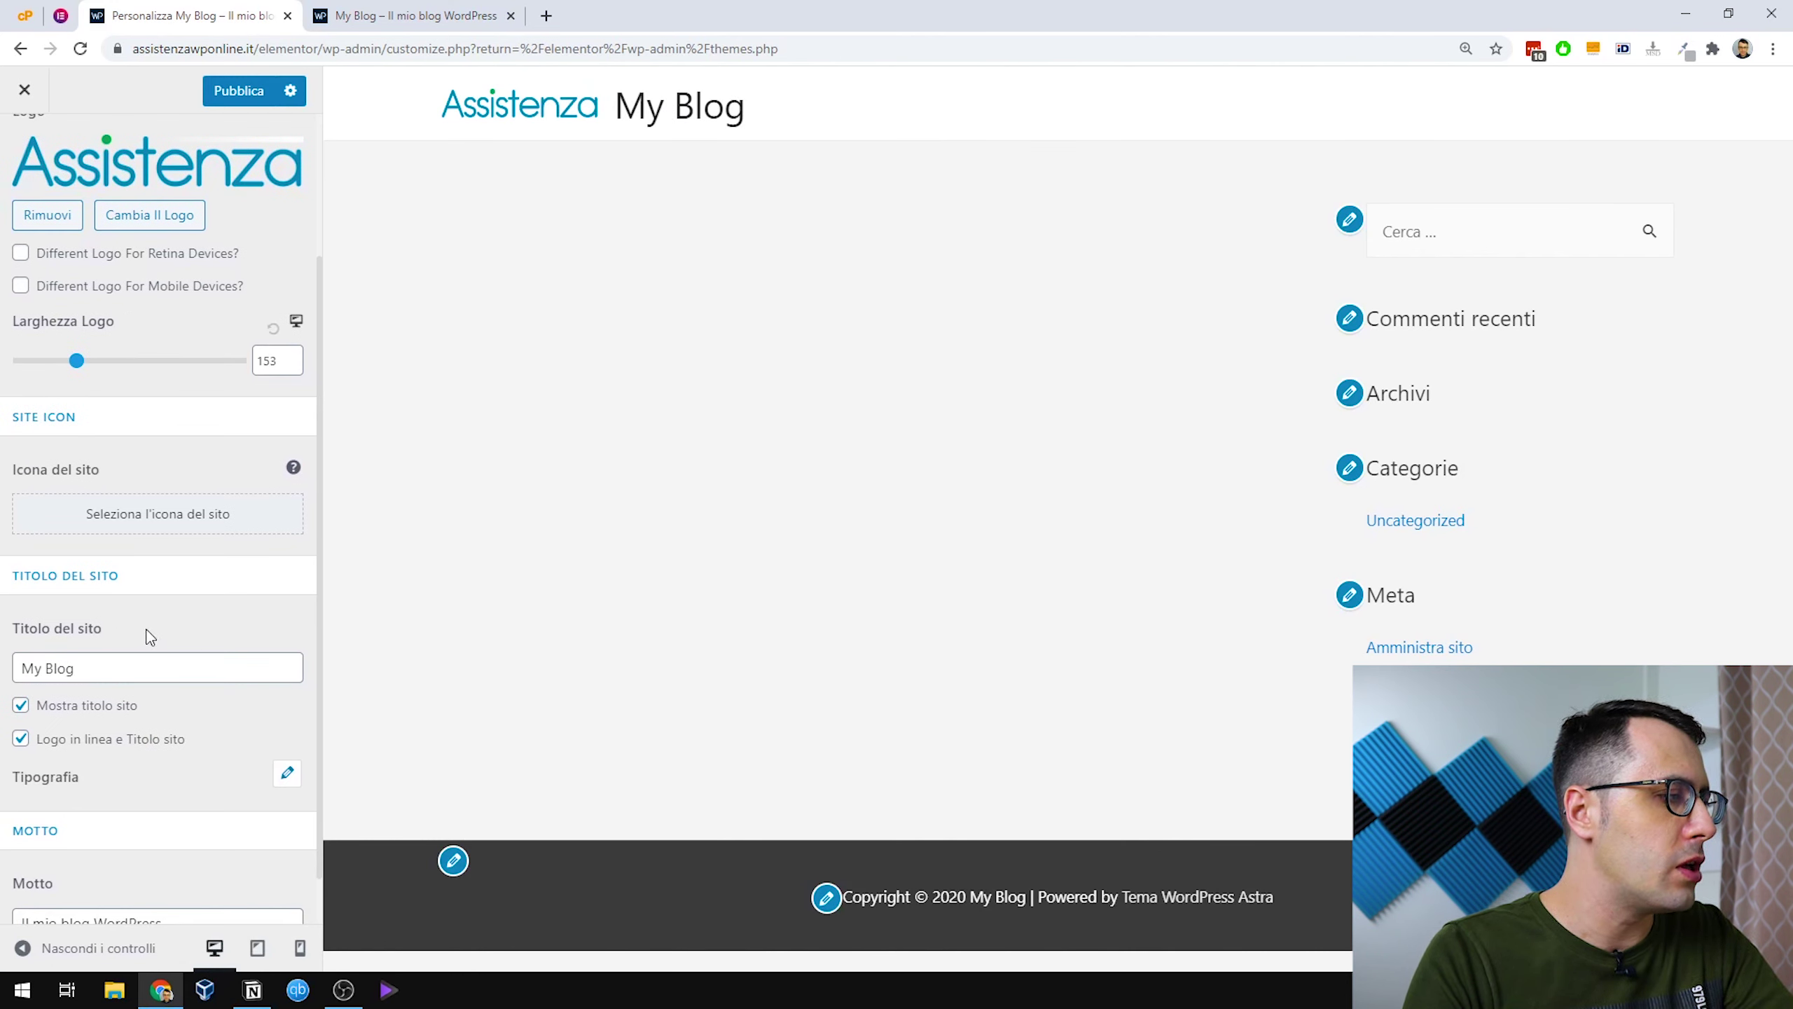
{"action": "left_click", "coordinate": [21, 705]}
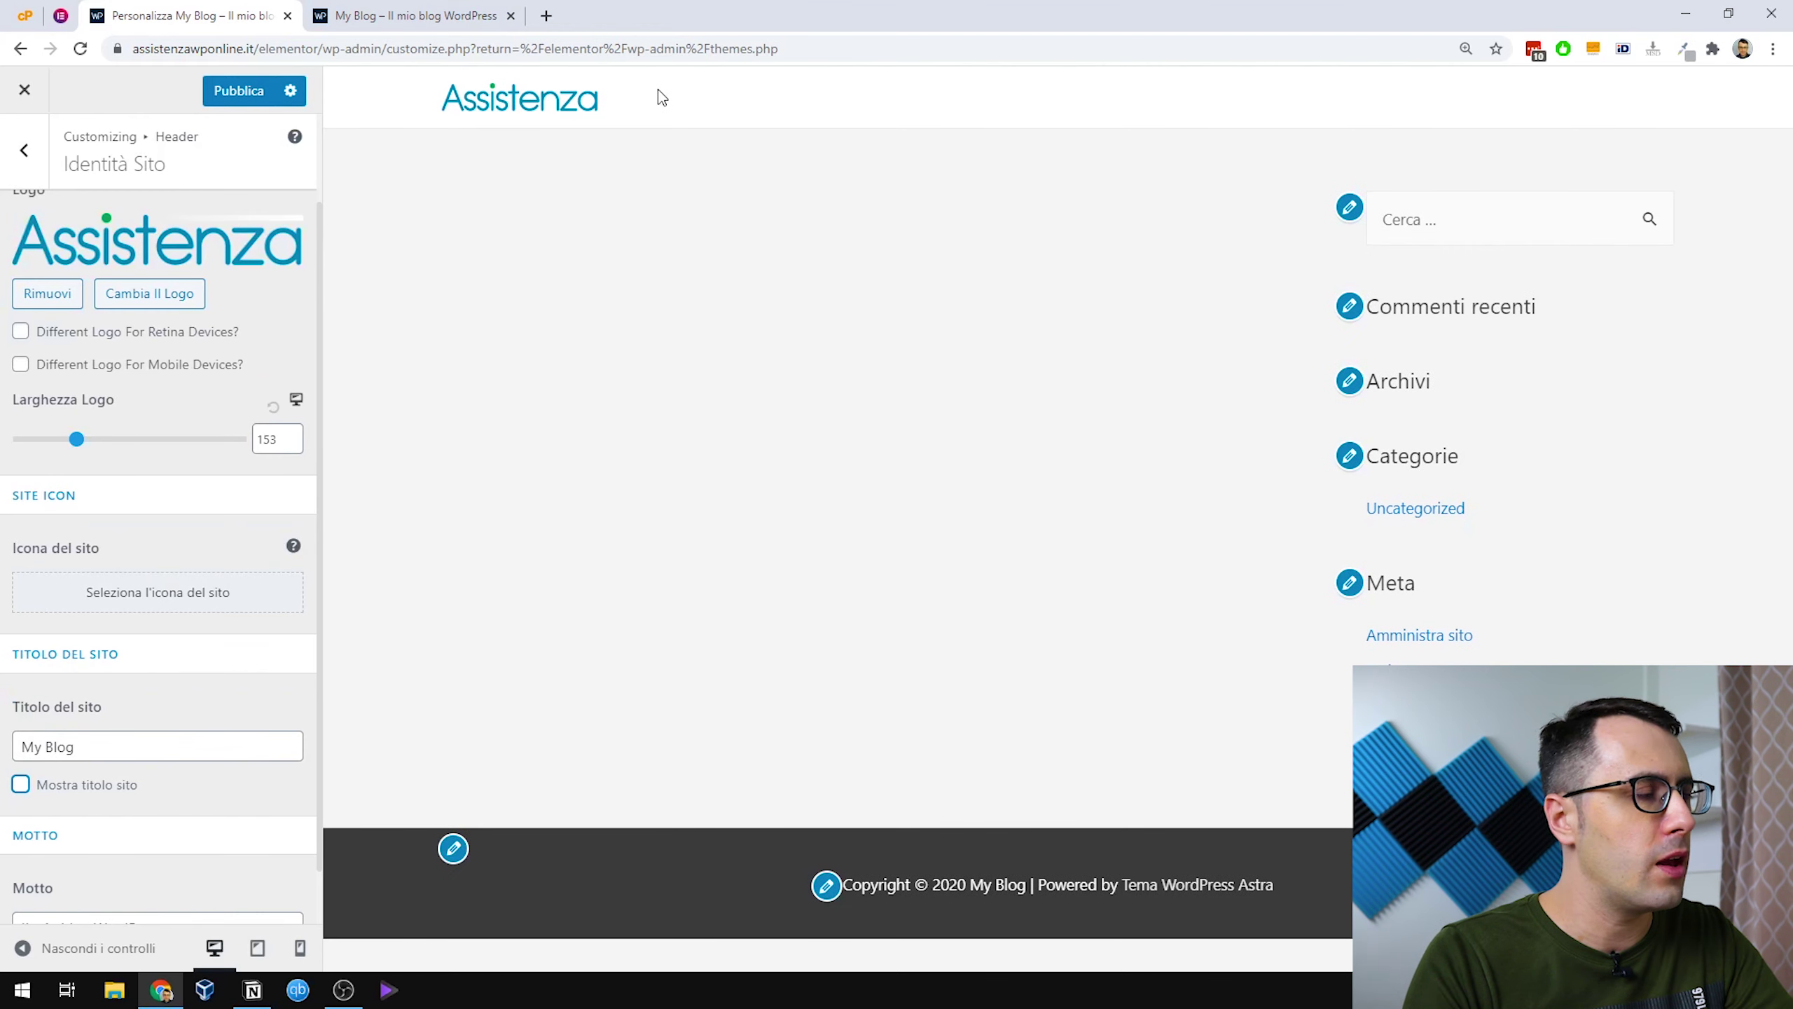
{"action": "scroll", "coordinate": [197, 511], "scroll_direction": "down", "scroll_amount": 1}
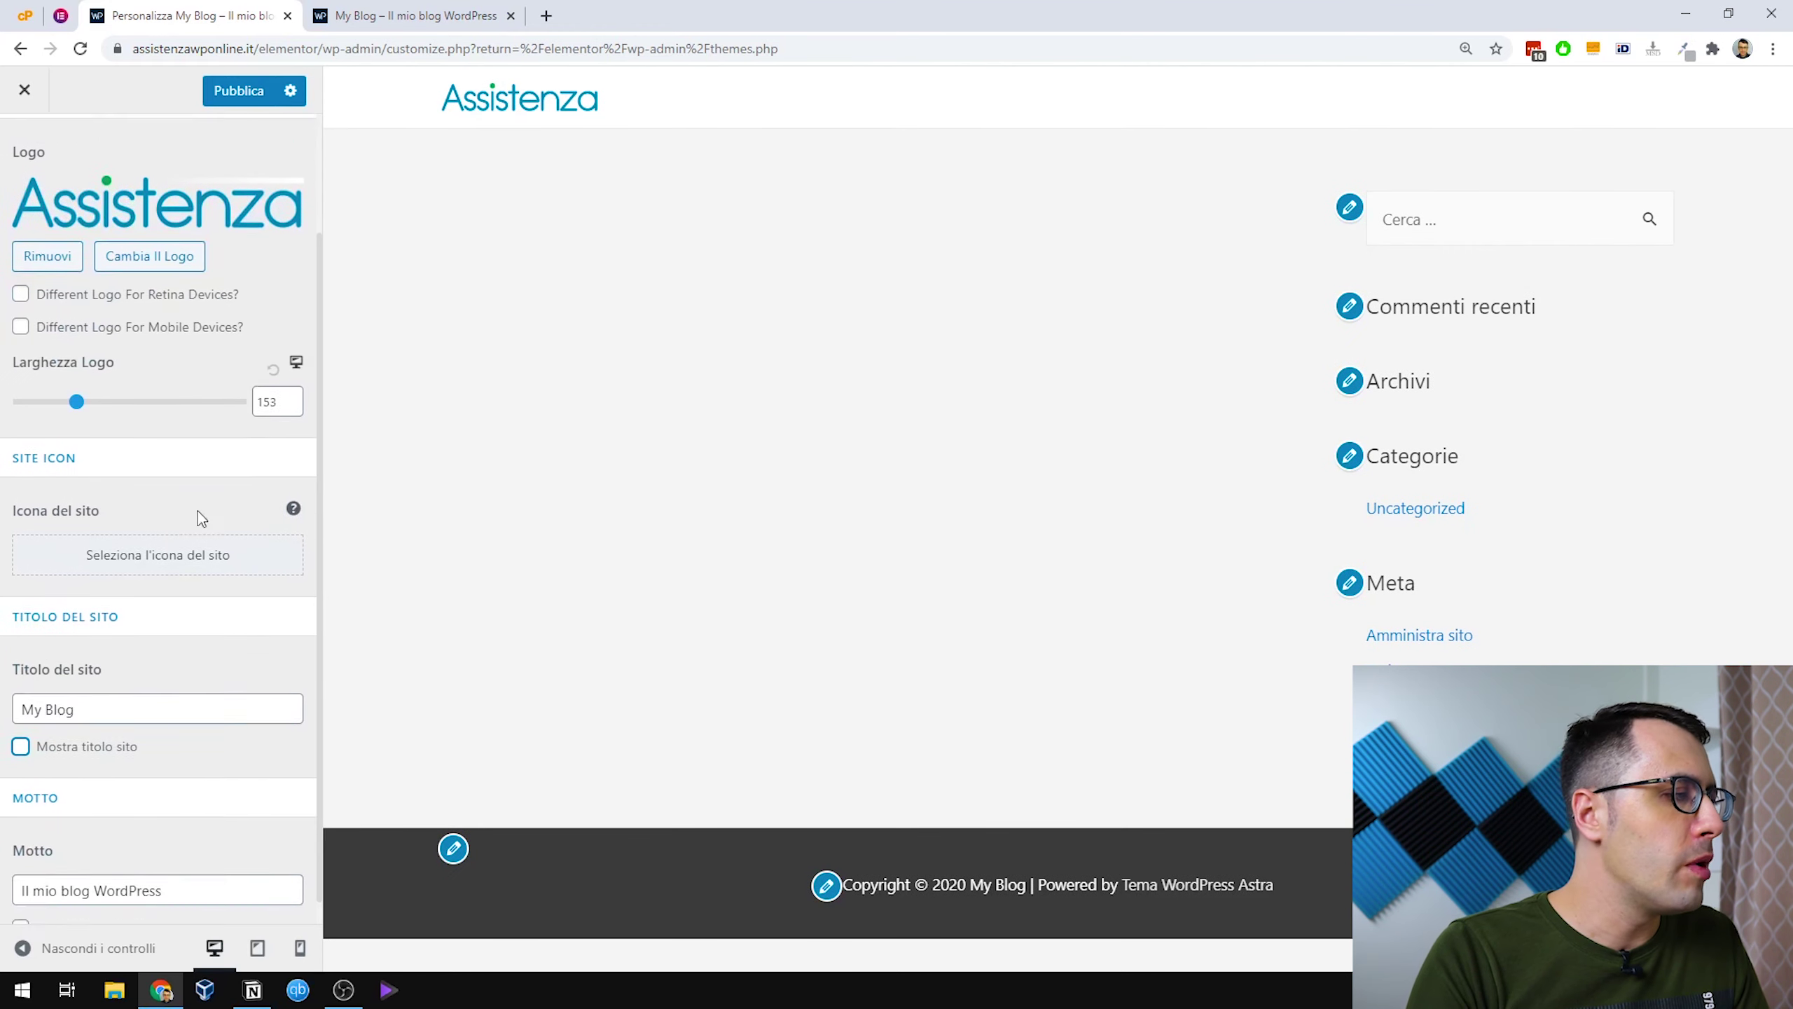
{"action": "scroll", "coordinate": [198, 510], "scroll_direction": "down", "scroll_amount": 1}
{"action": "triple_click", "coordinate": [147, 863]}
{"action": "type", "text": "A"}
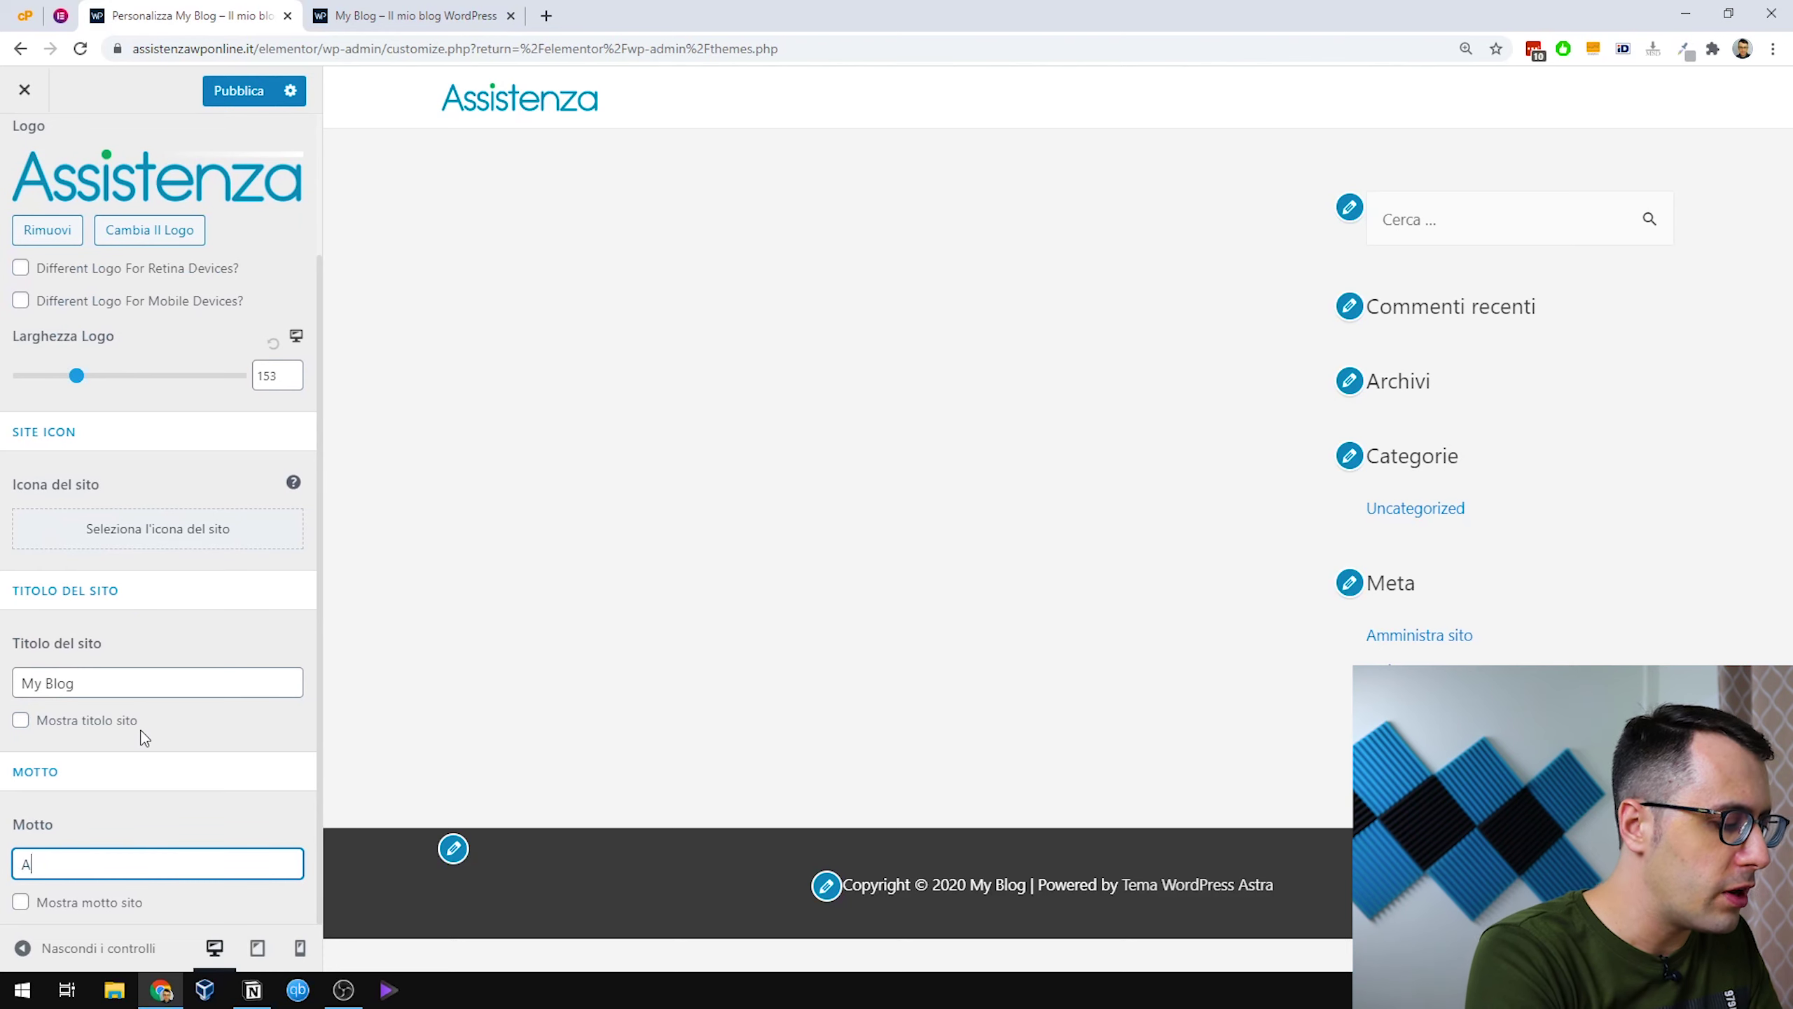
{"action": "type", "text": "ssistenza WordPress Professionale"}
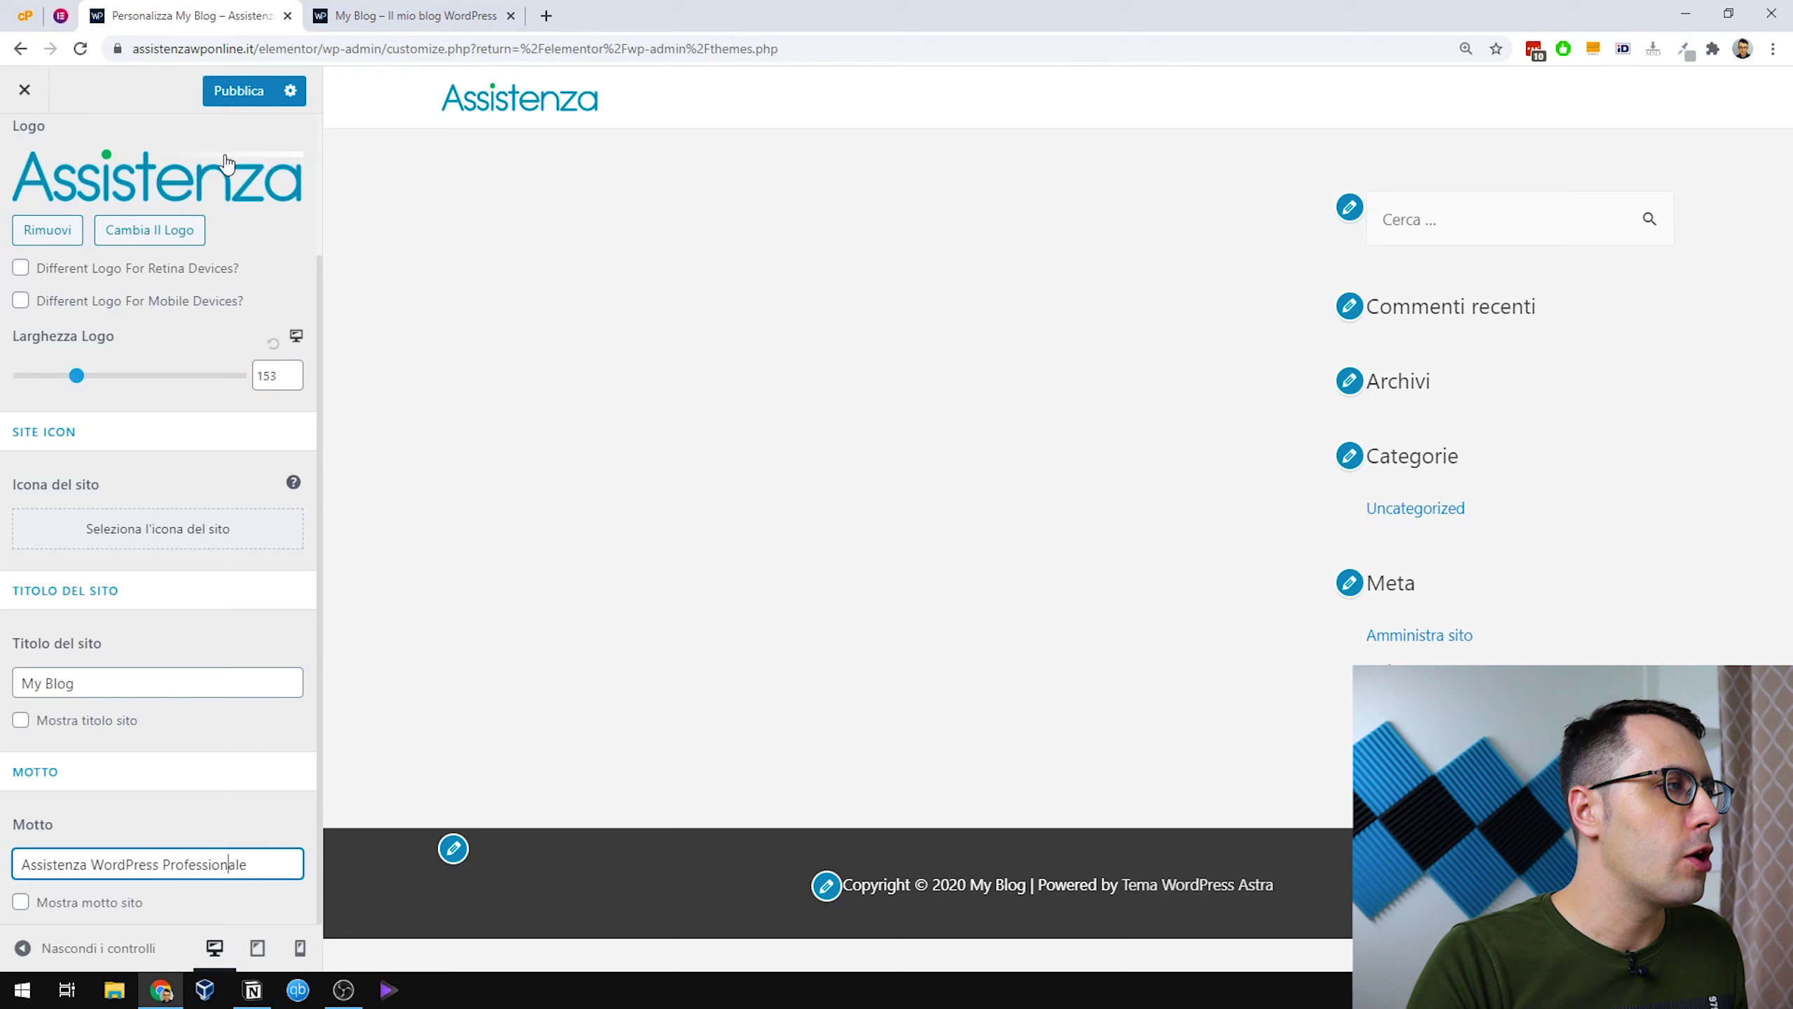
{"action": "left_click", "coordinate": [239, 97]}
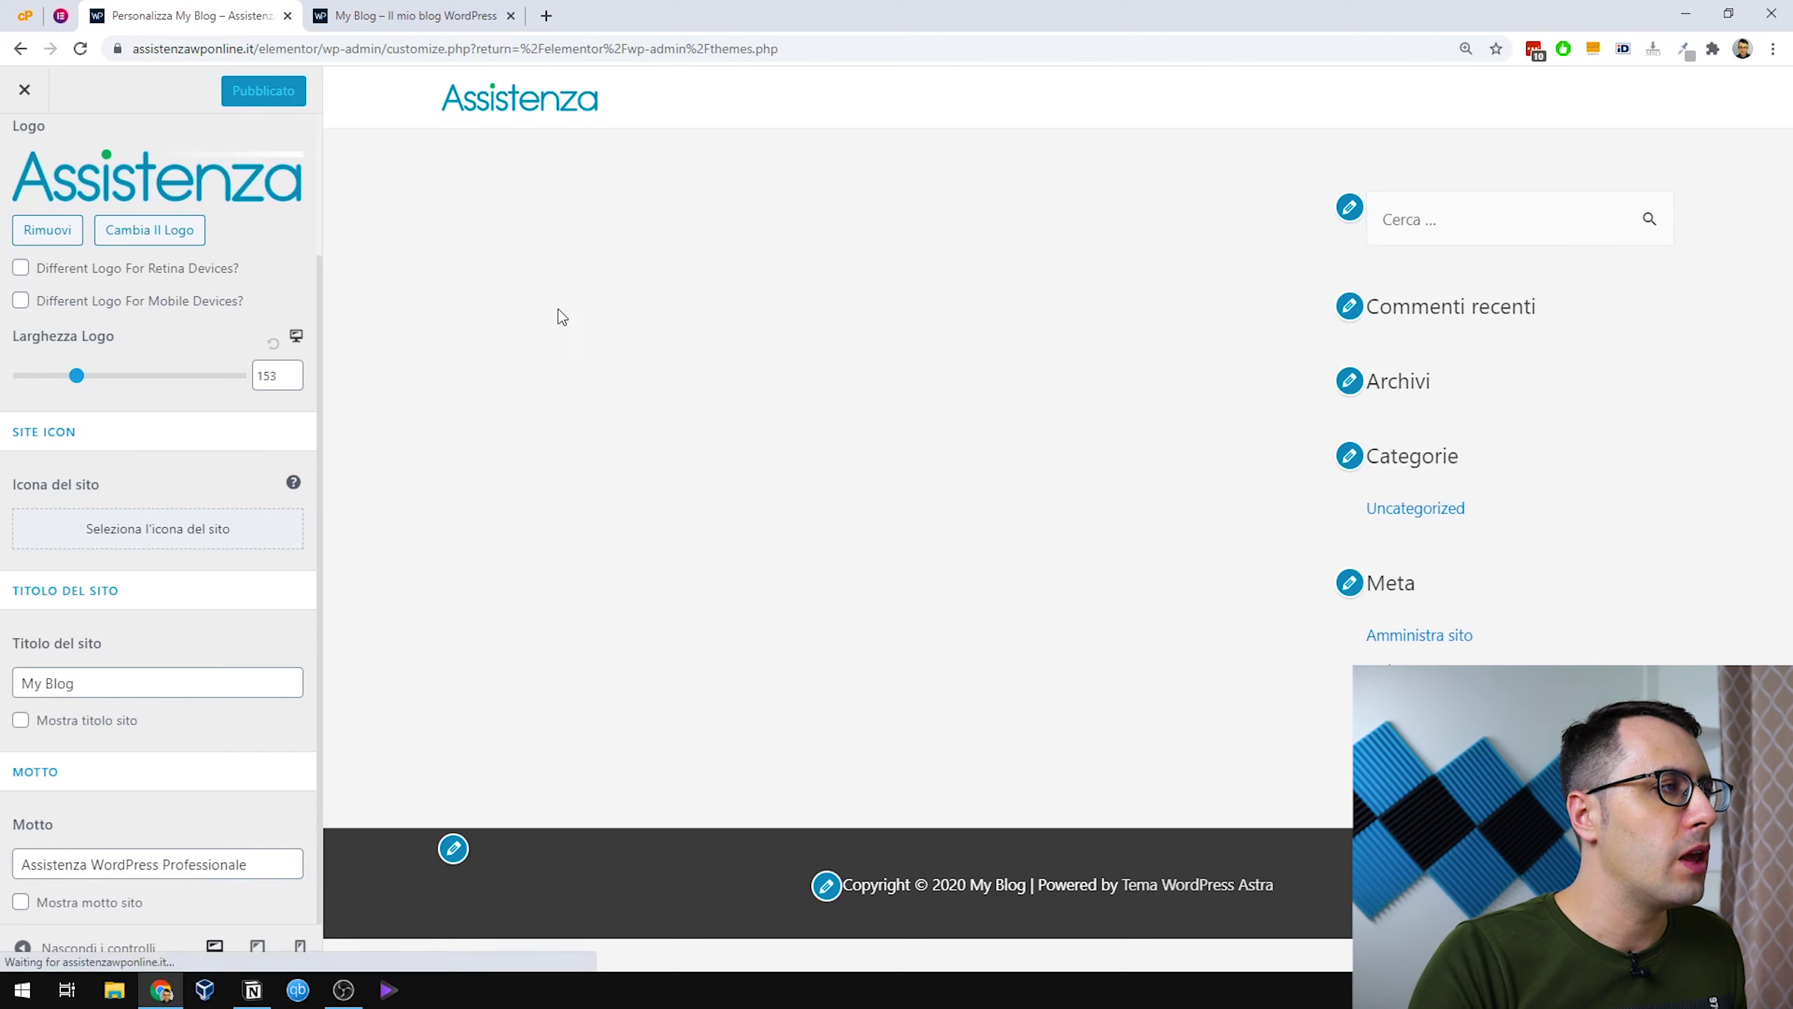
Reload the public home page and compare its header and page title with the customizer's site identity settings.
{"action": "key", "text": "ctrl+Tab"}
{"action": "left_click", "coordinate": [498, 259]}
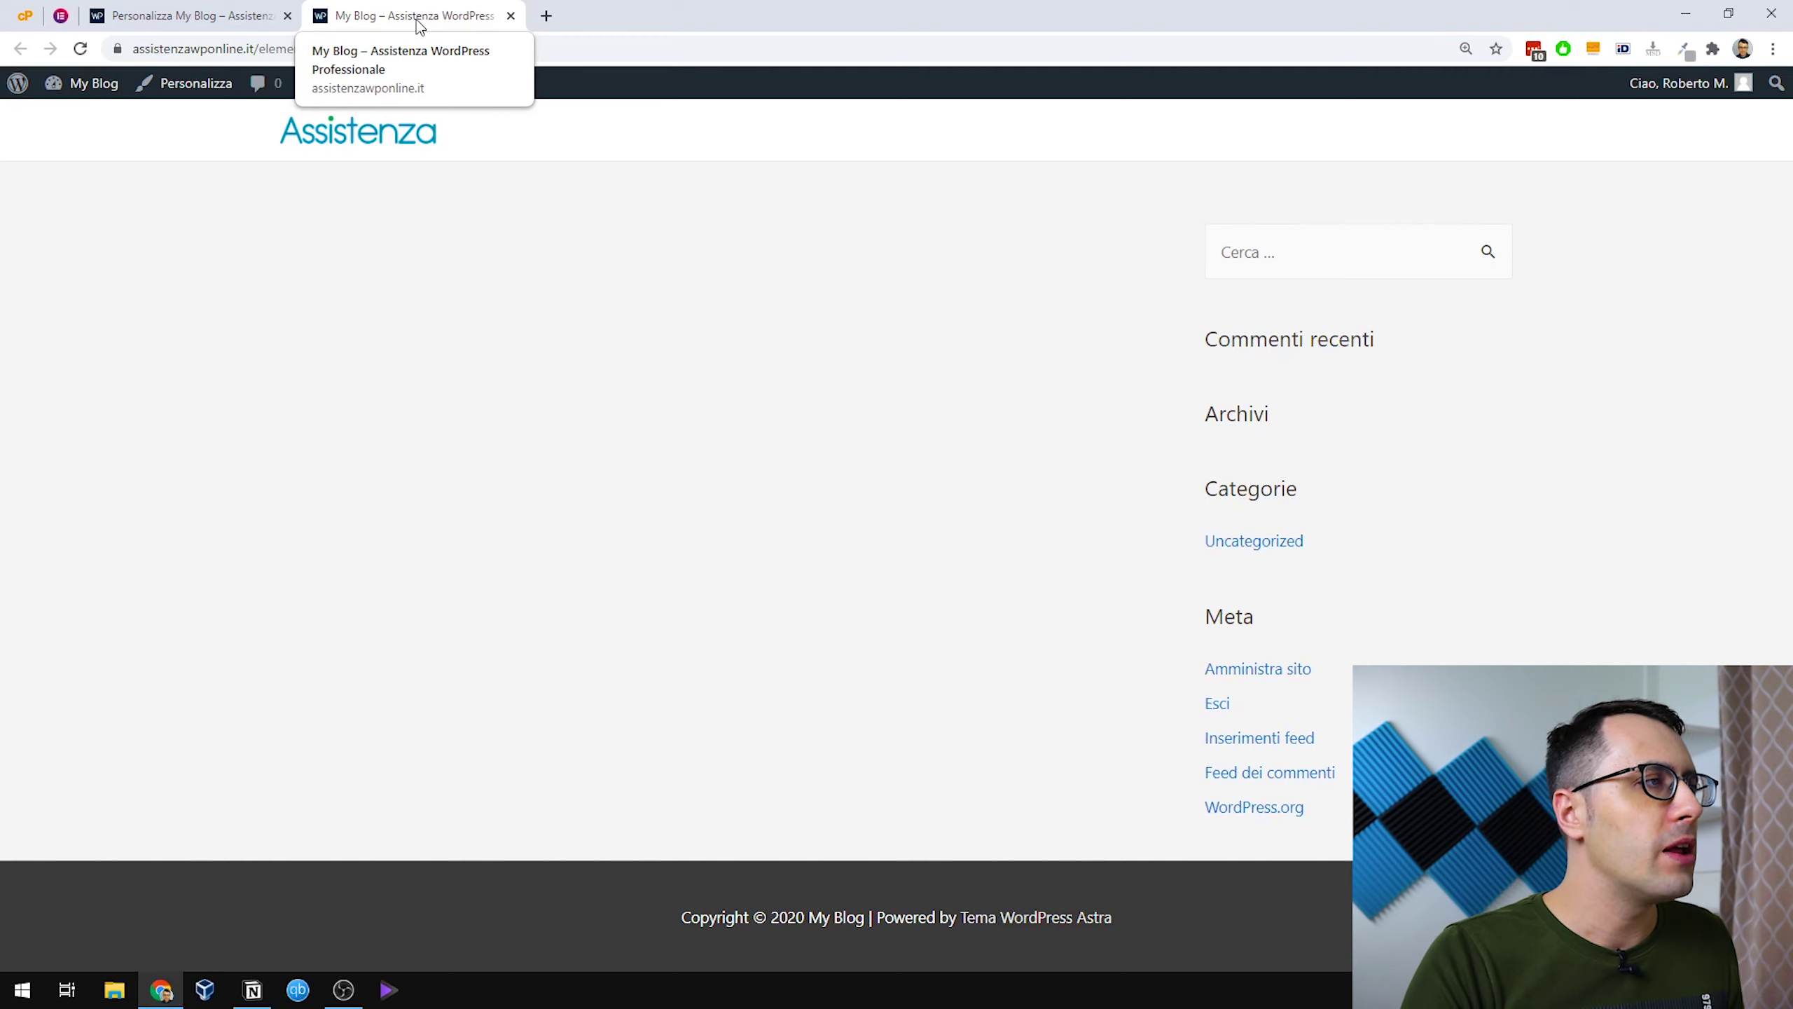
{"action": "left_click", "coordinate": [212, 15]}
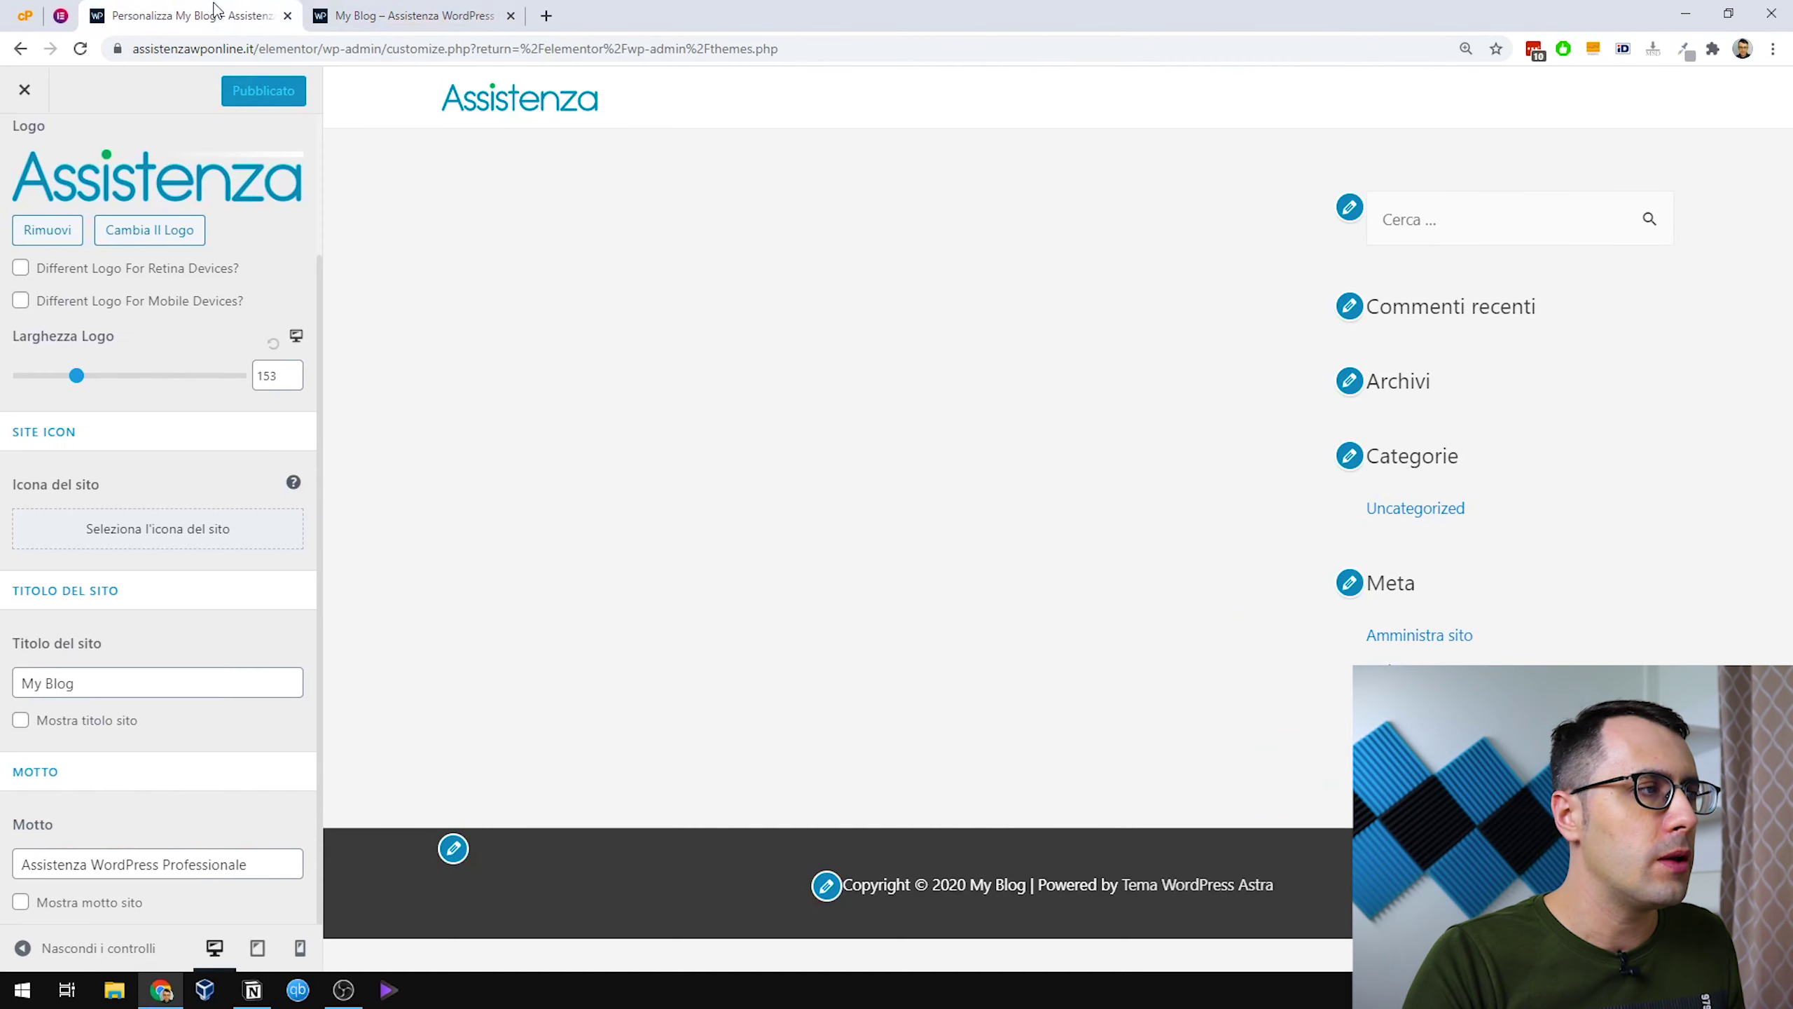
{"action": "left_click", "coordinate": [421, 15]}
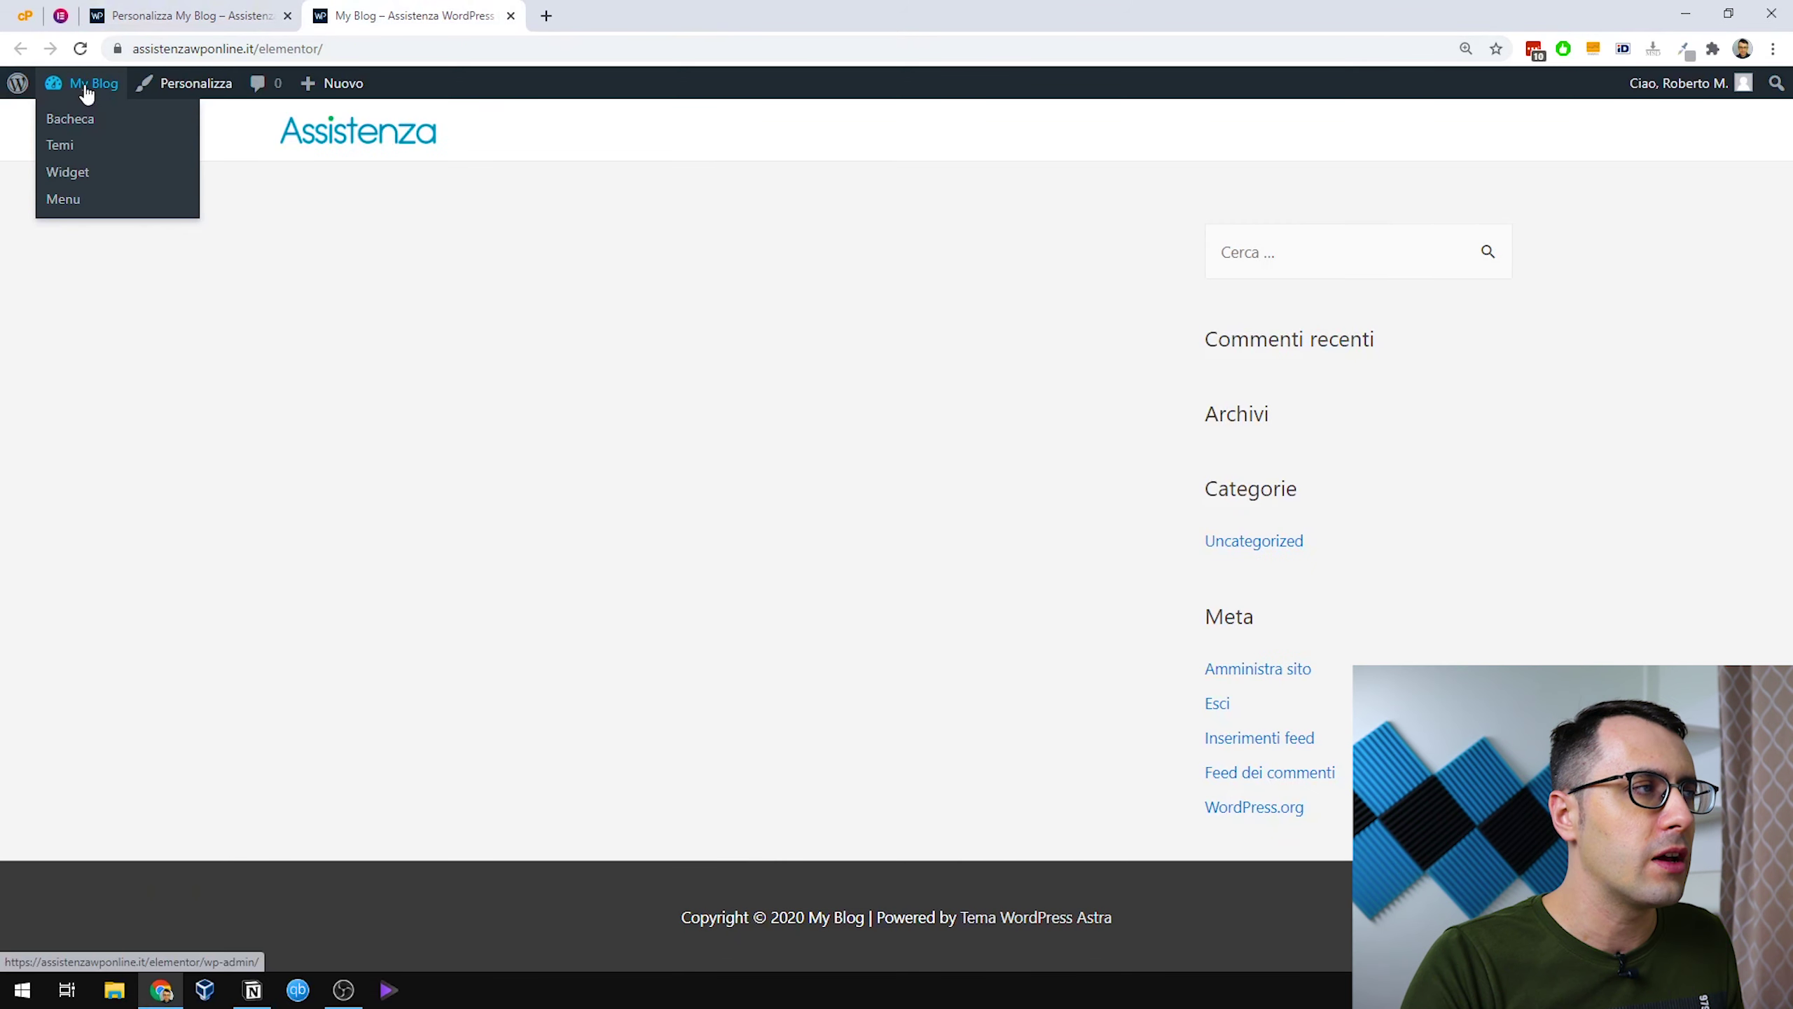
Set the site title to "Assistenza WP" in the general settings, save the changes and view the home page.
{"action": "left_click", "coordinate": [82, 120]}
{"action": "mouse_move", "coordinate": [87, 628]}
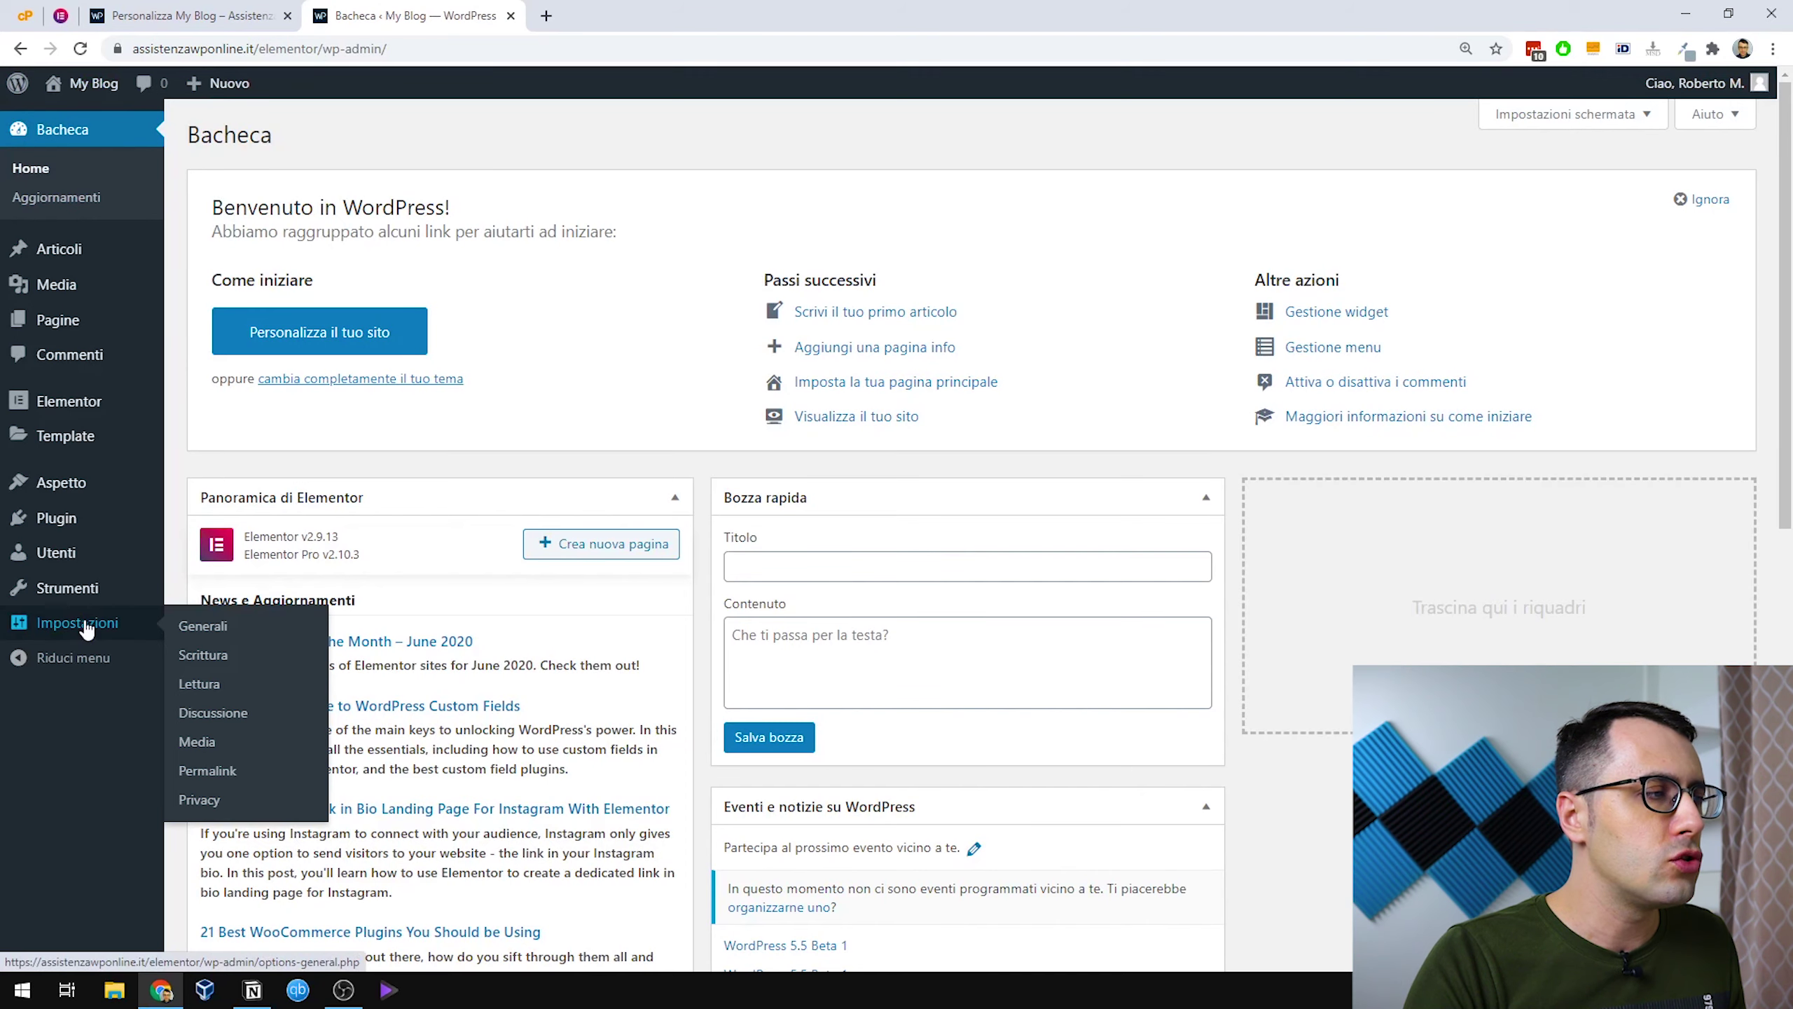
{"action": "left_click", "coordinate": [204, 628]}
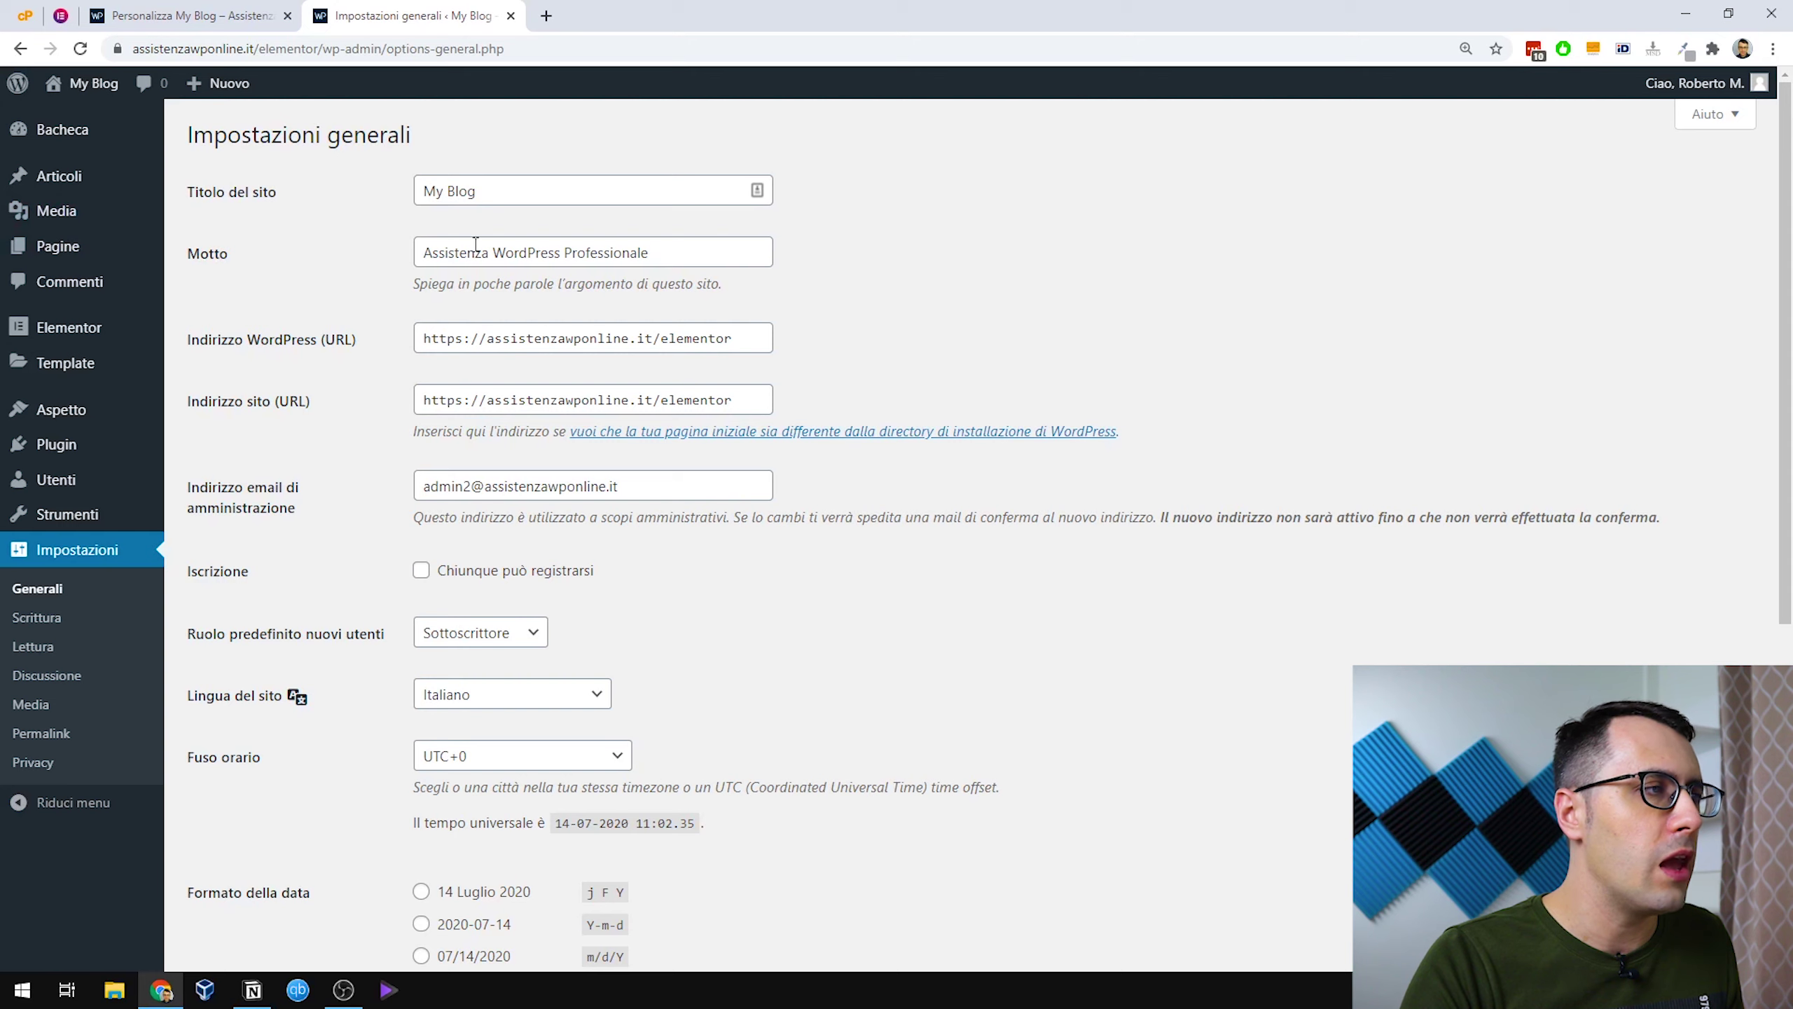
{"action": "left_click_drag", "start_coordinate": [479, 191], "coordinate": [417, 178]}
{"action": "type", "text": "Assistenza WP"}
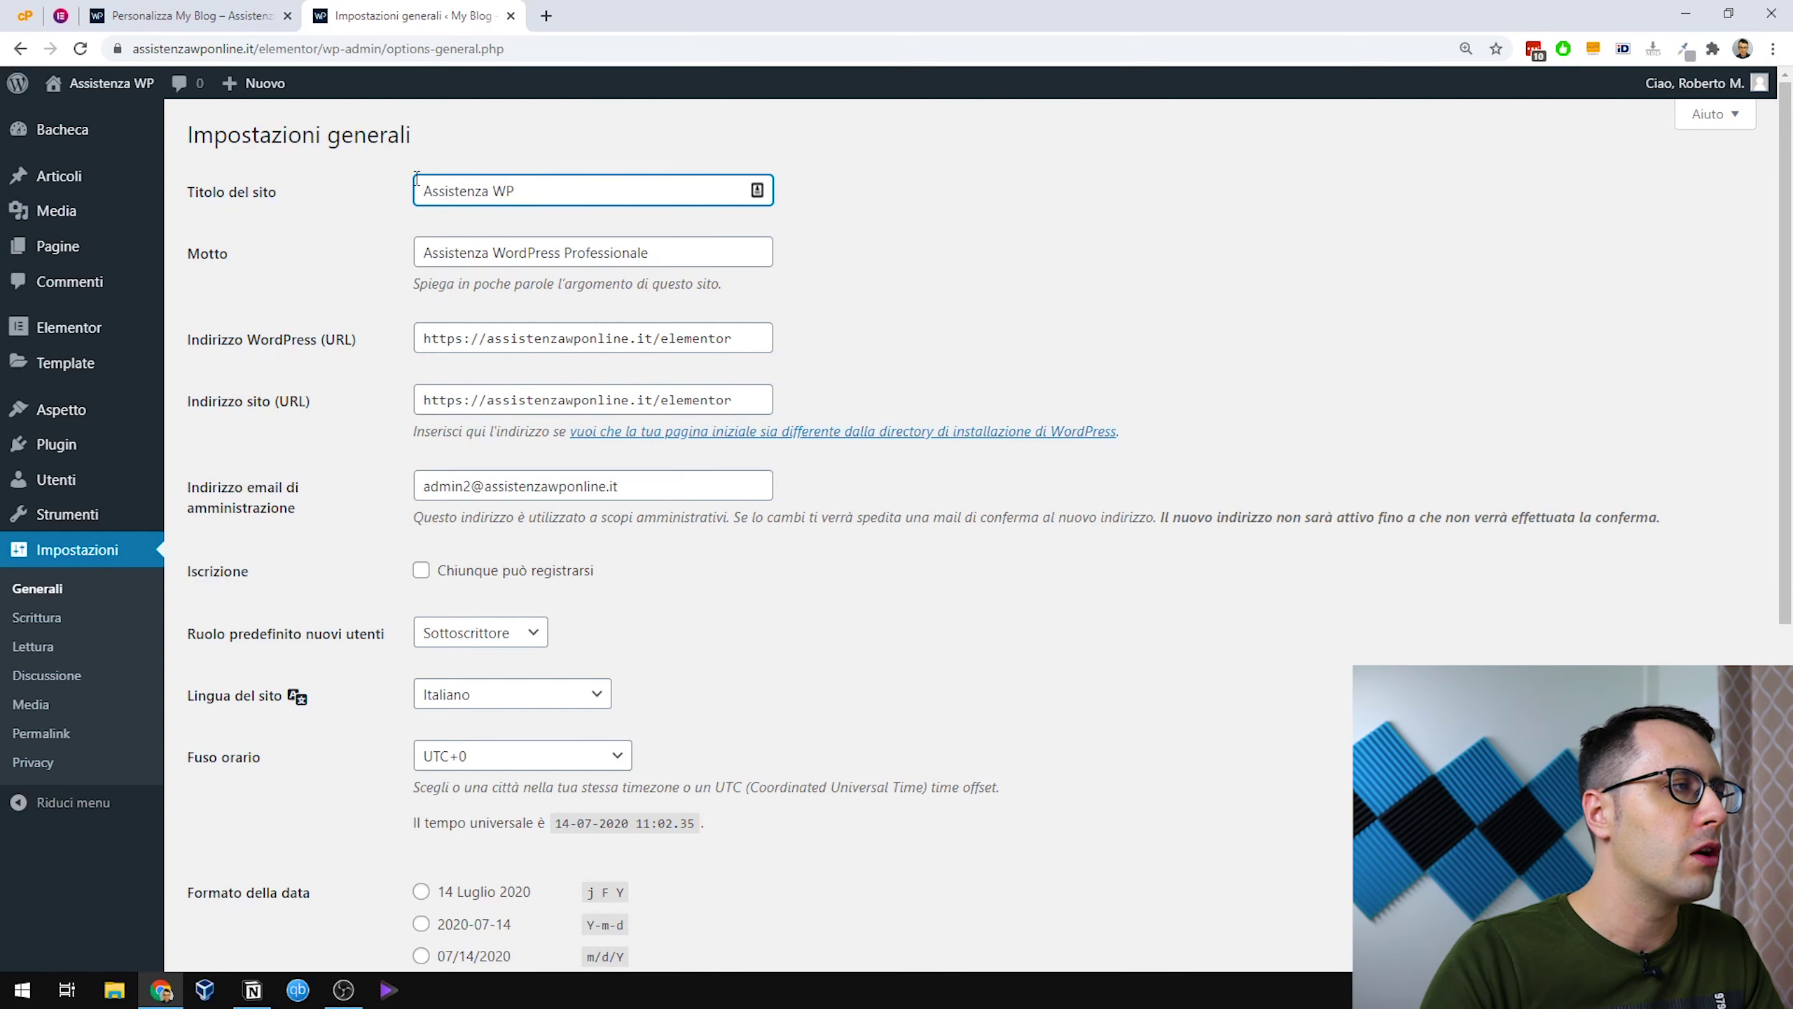
{"action": "left_click", "coordinate": [468, 253]}
{"action": "left_click", "coordinate": [723, 259]}
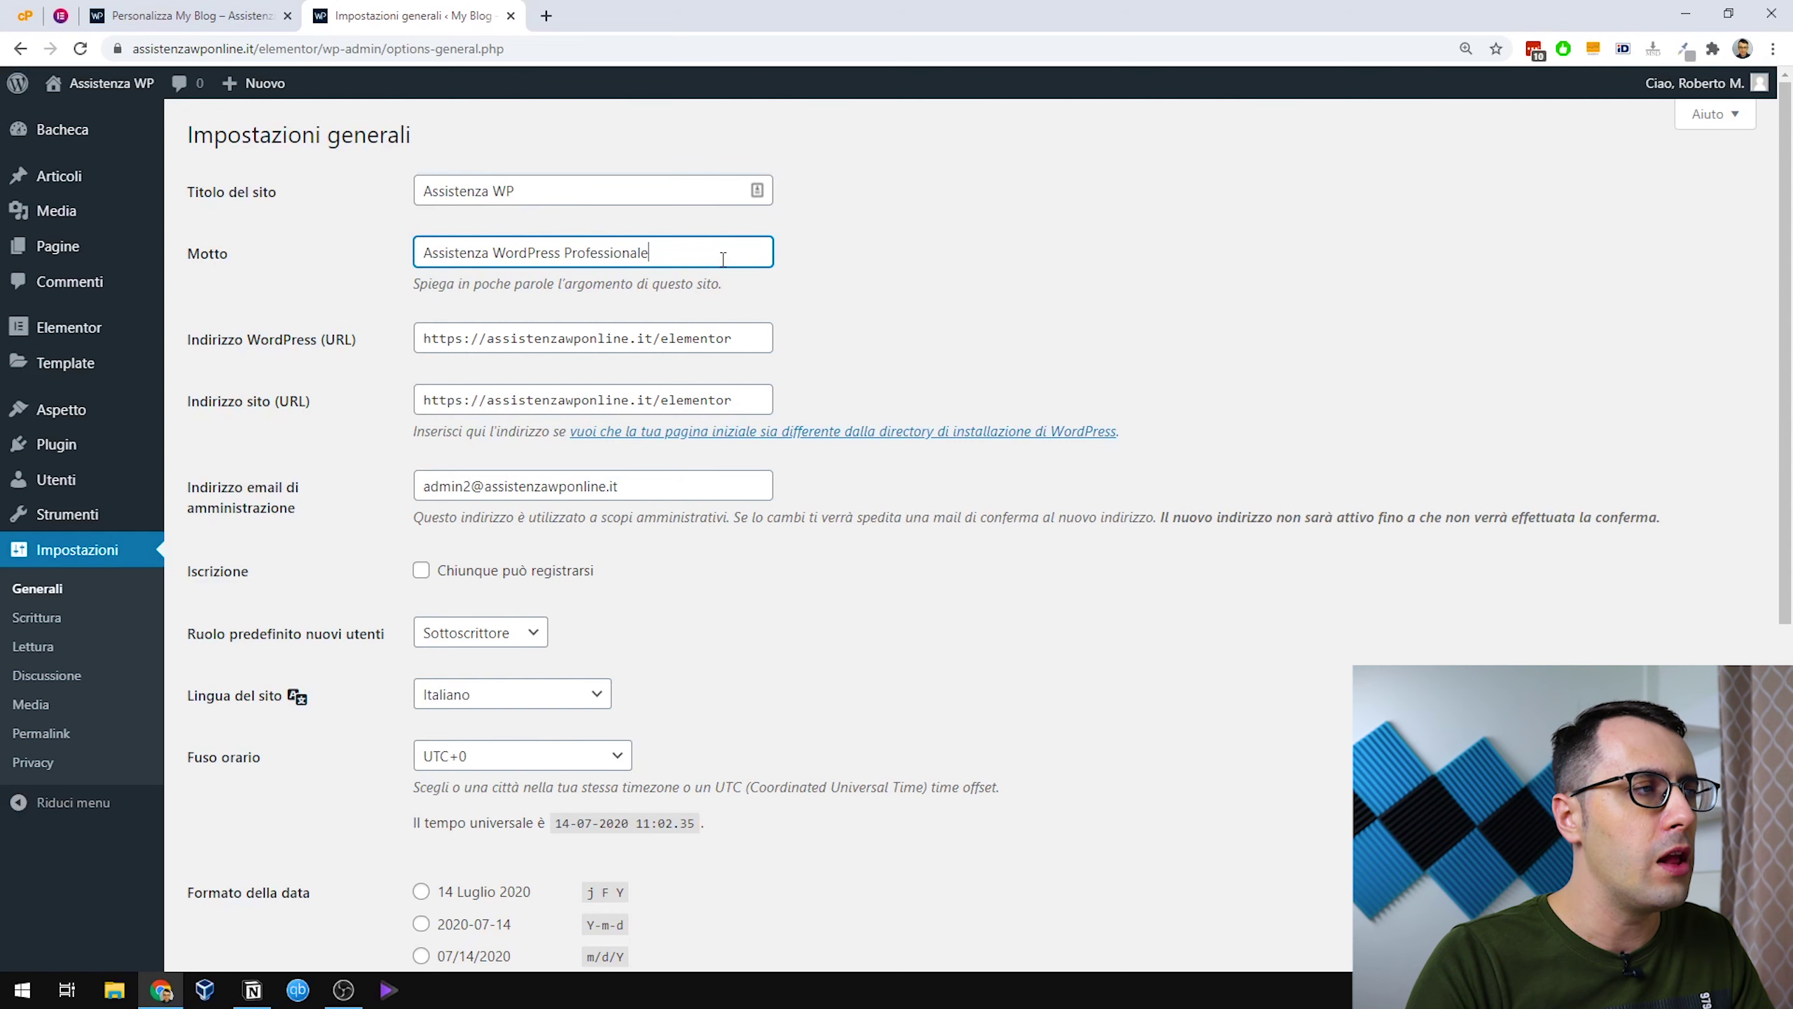
{"action": "scroll", "coordinate": [478, 240], "scroll_direction": "down", "scroll_amount": 8}
{"action": "left_click", "coordinate": [243, 862]}
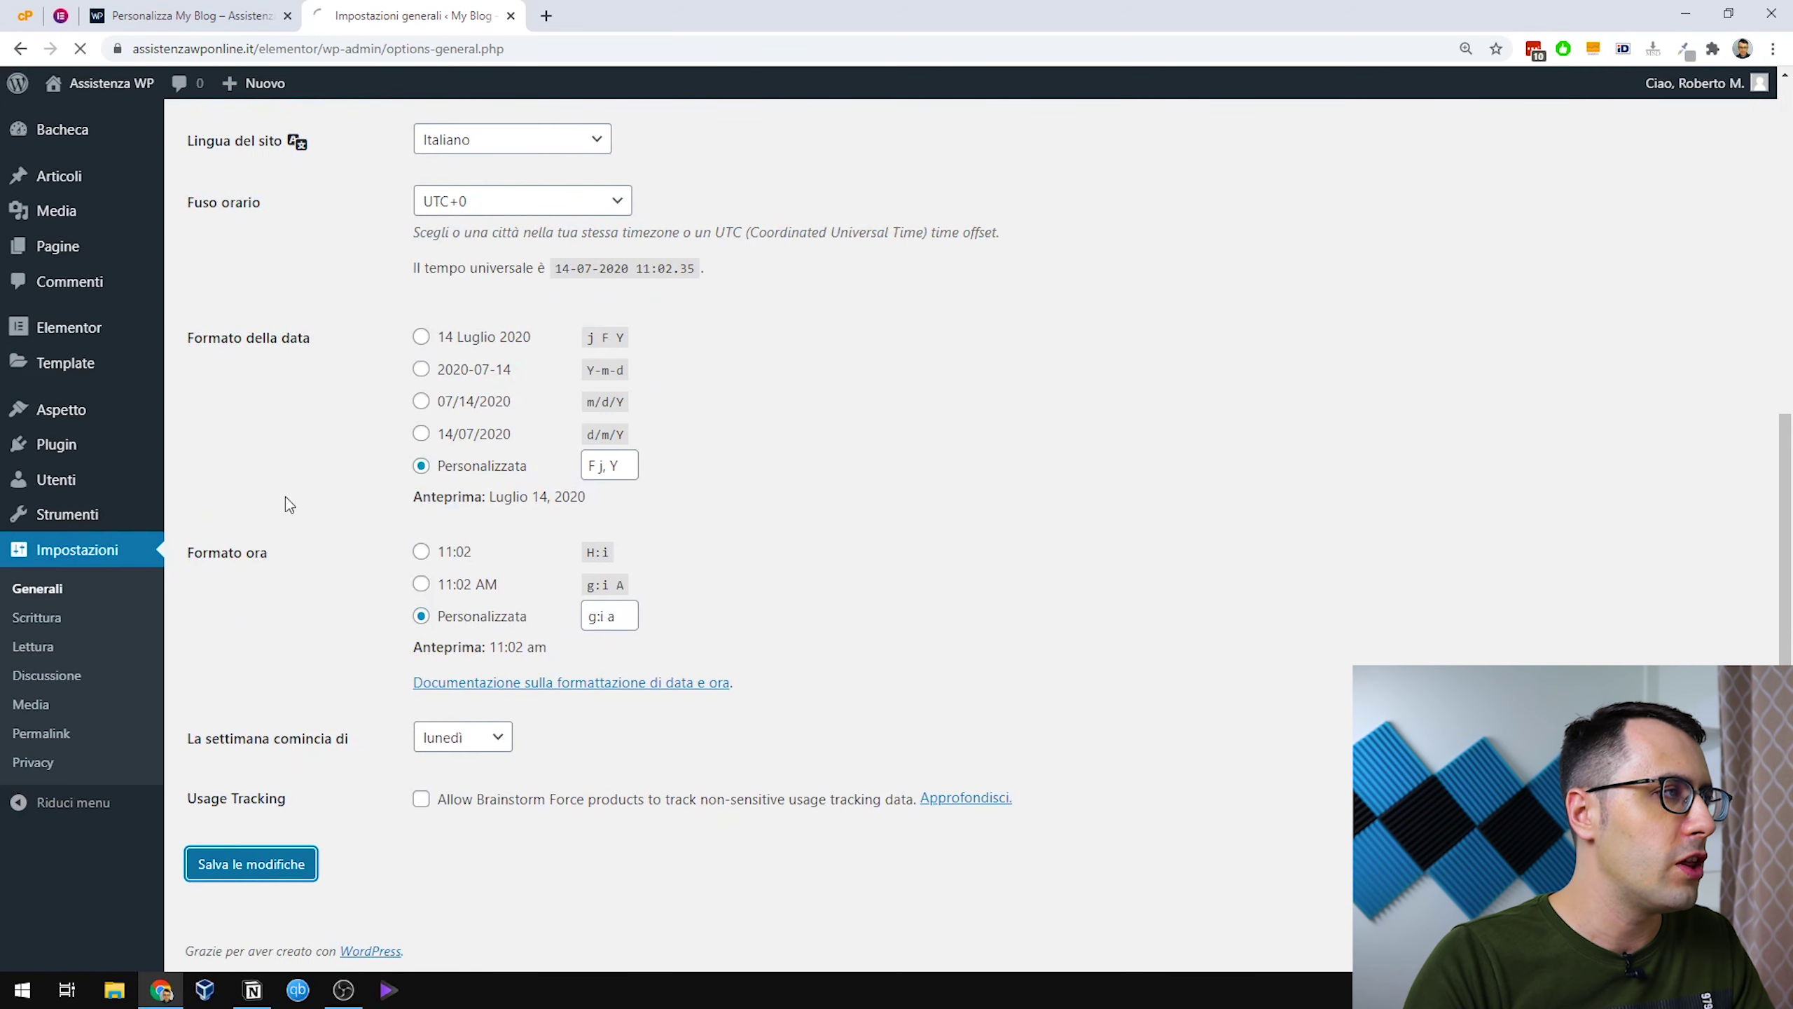
{"action": "left_click", "coordinate": [87, 98]}
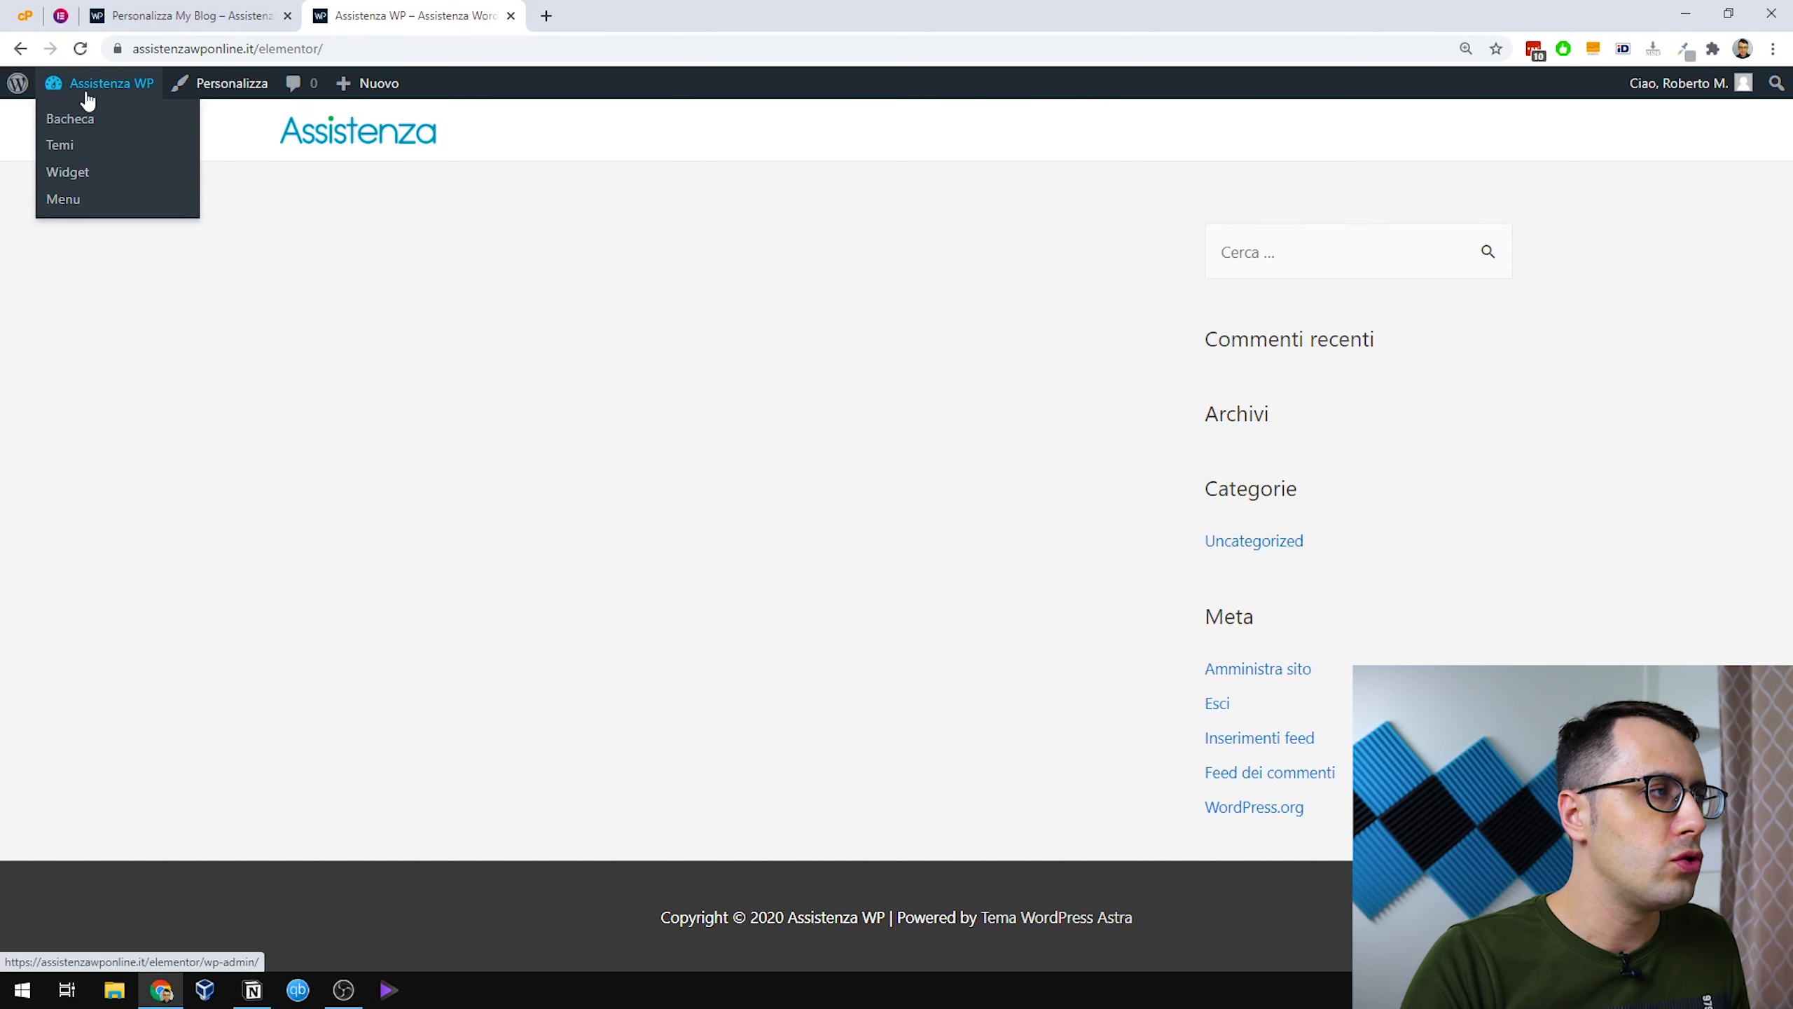
Create a navigation menu named "Menu principale" in the dashboard and assign it to the Menu principale display location.
{"action": "left_click", "coordinate": [79, 120]}
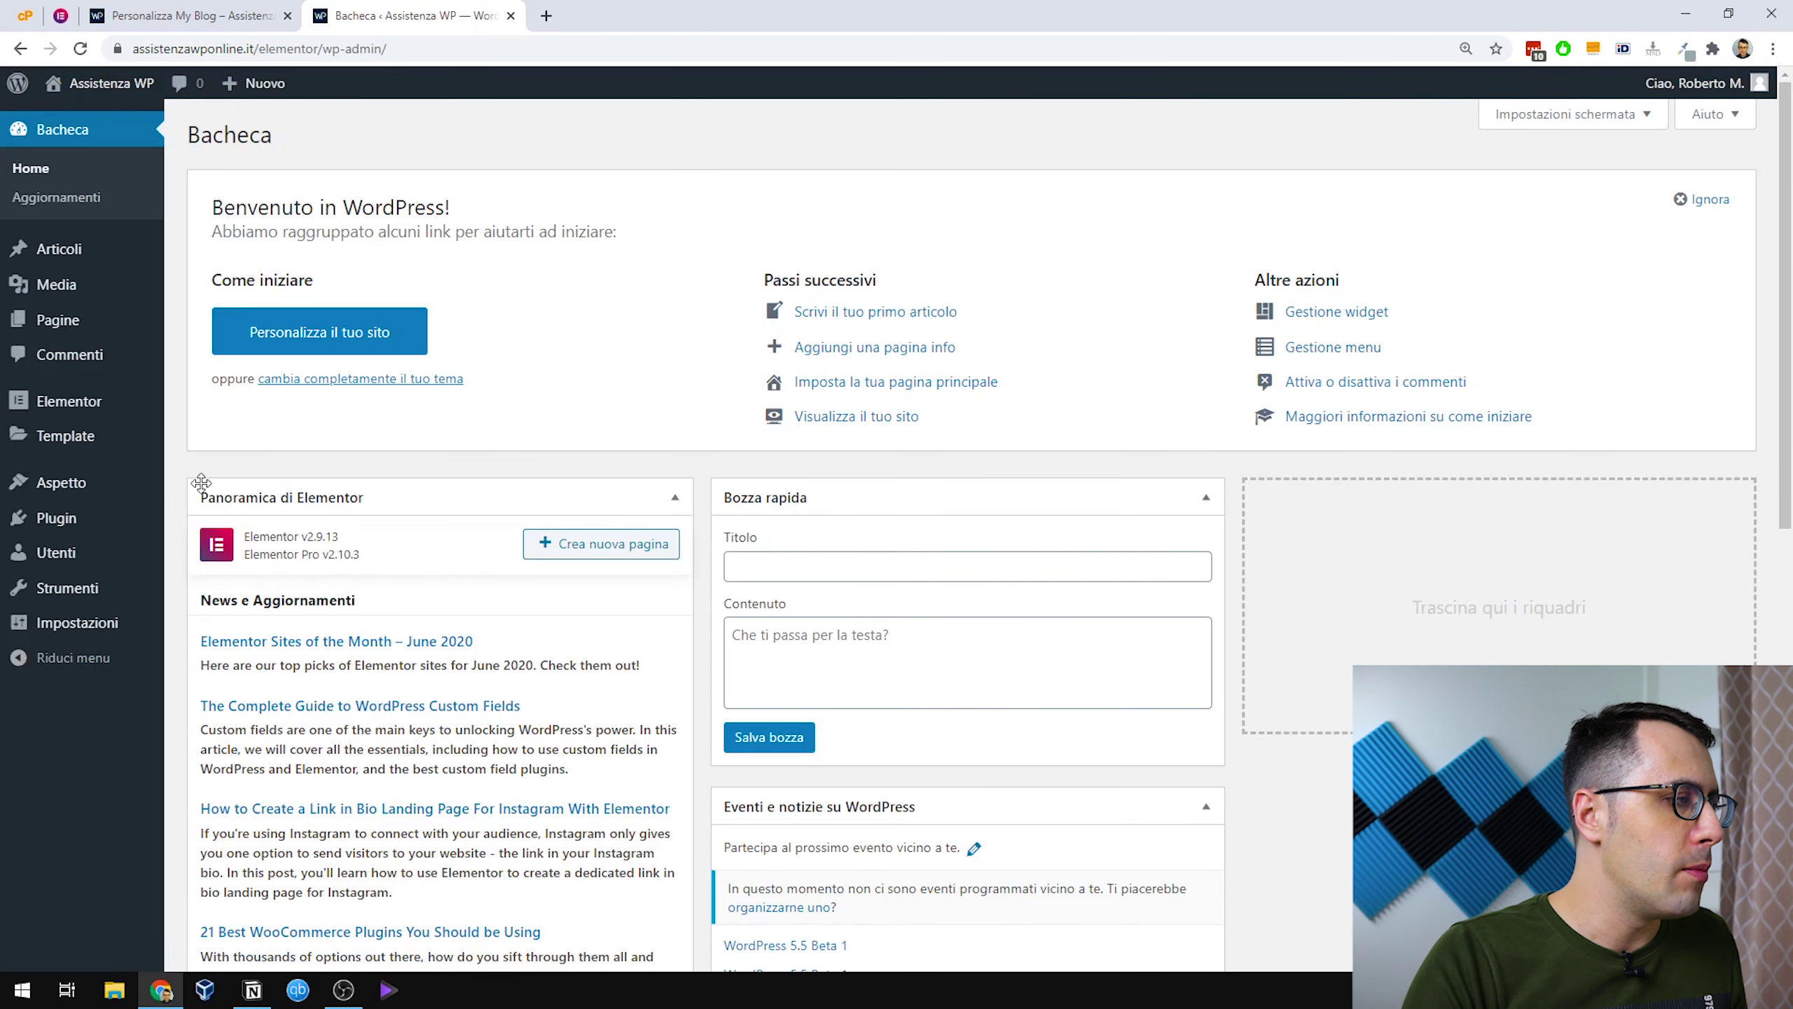
{"action": "left_click", "coordinate": [197, 572]}
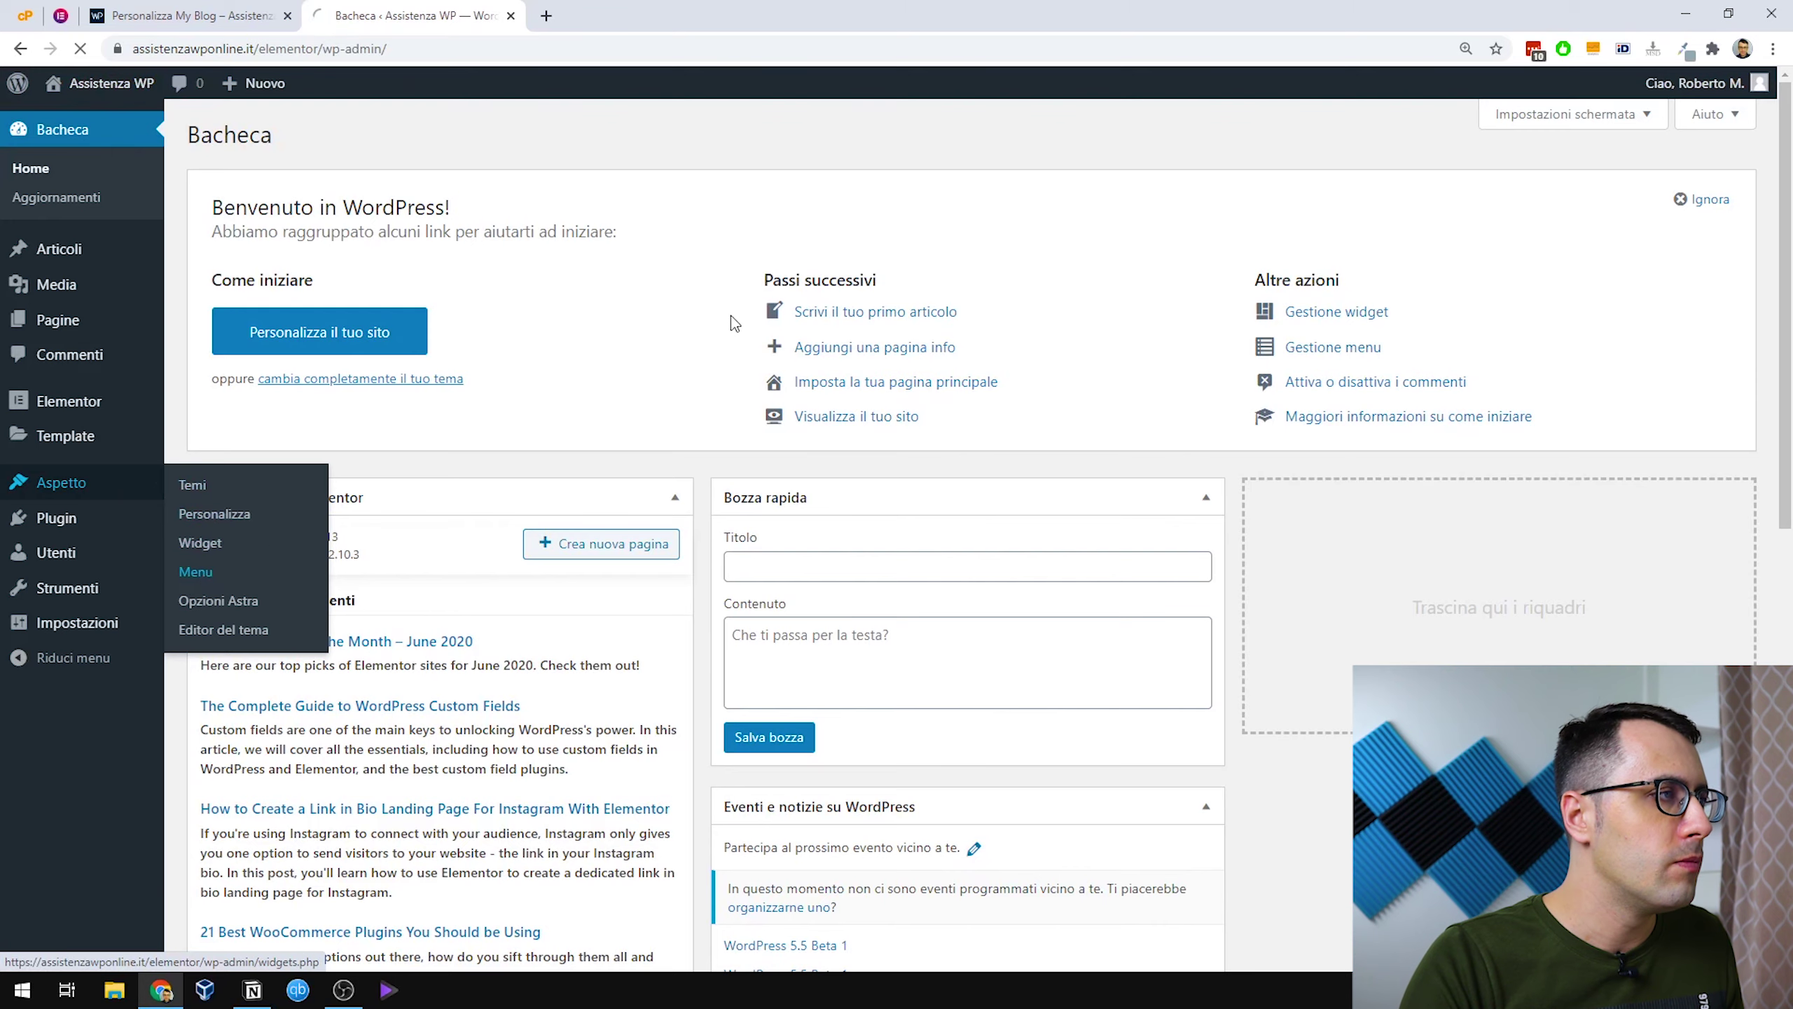
{"action": "type", "text": "M"}
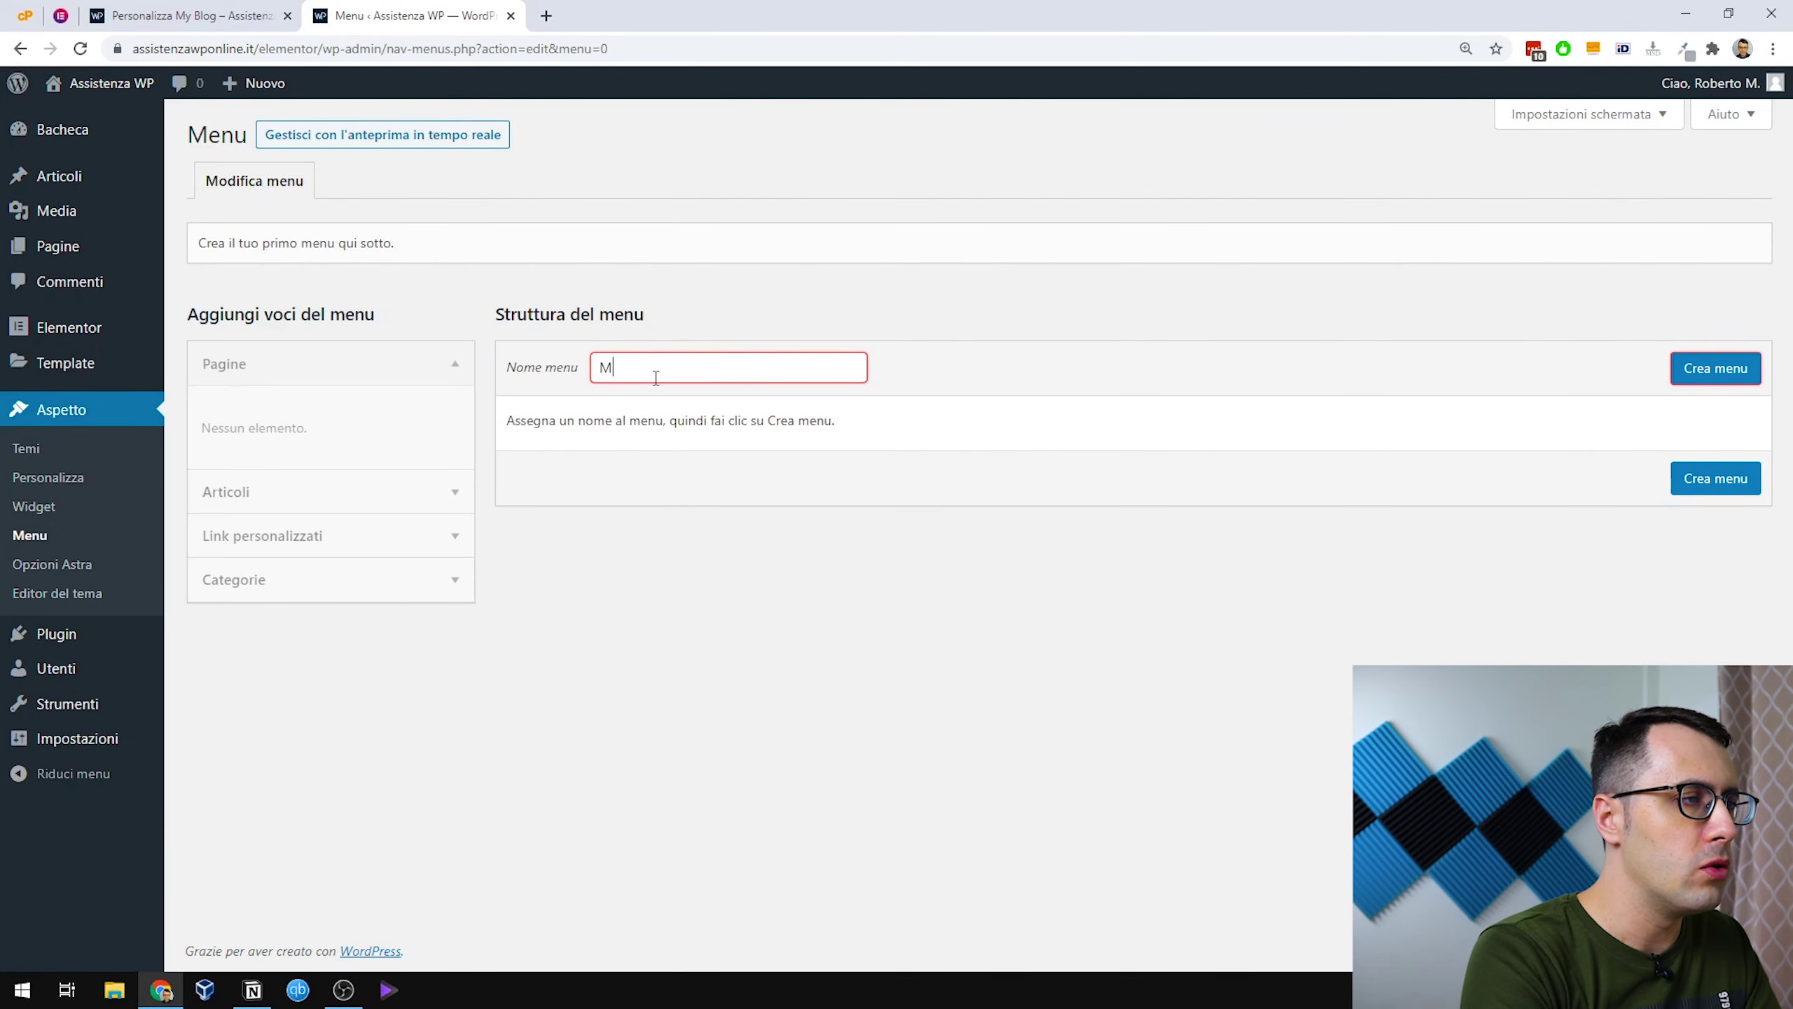
{"action": "type", "text": "enu principale"}
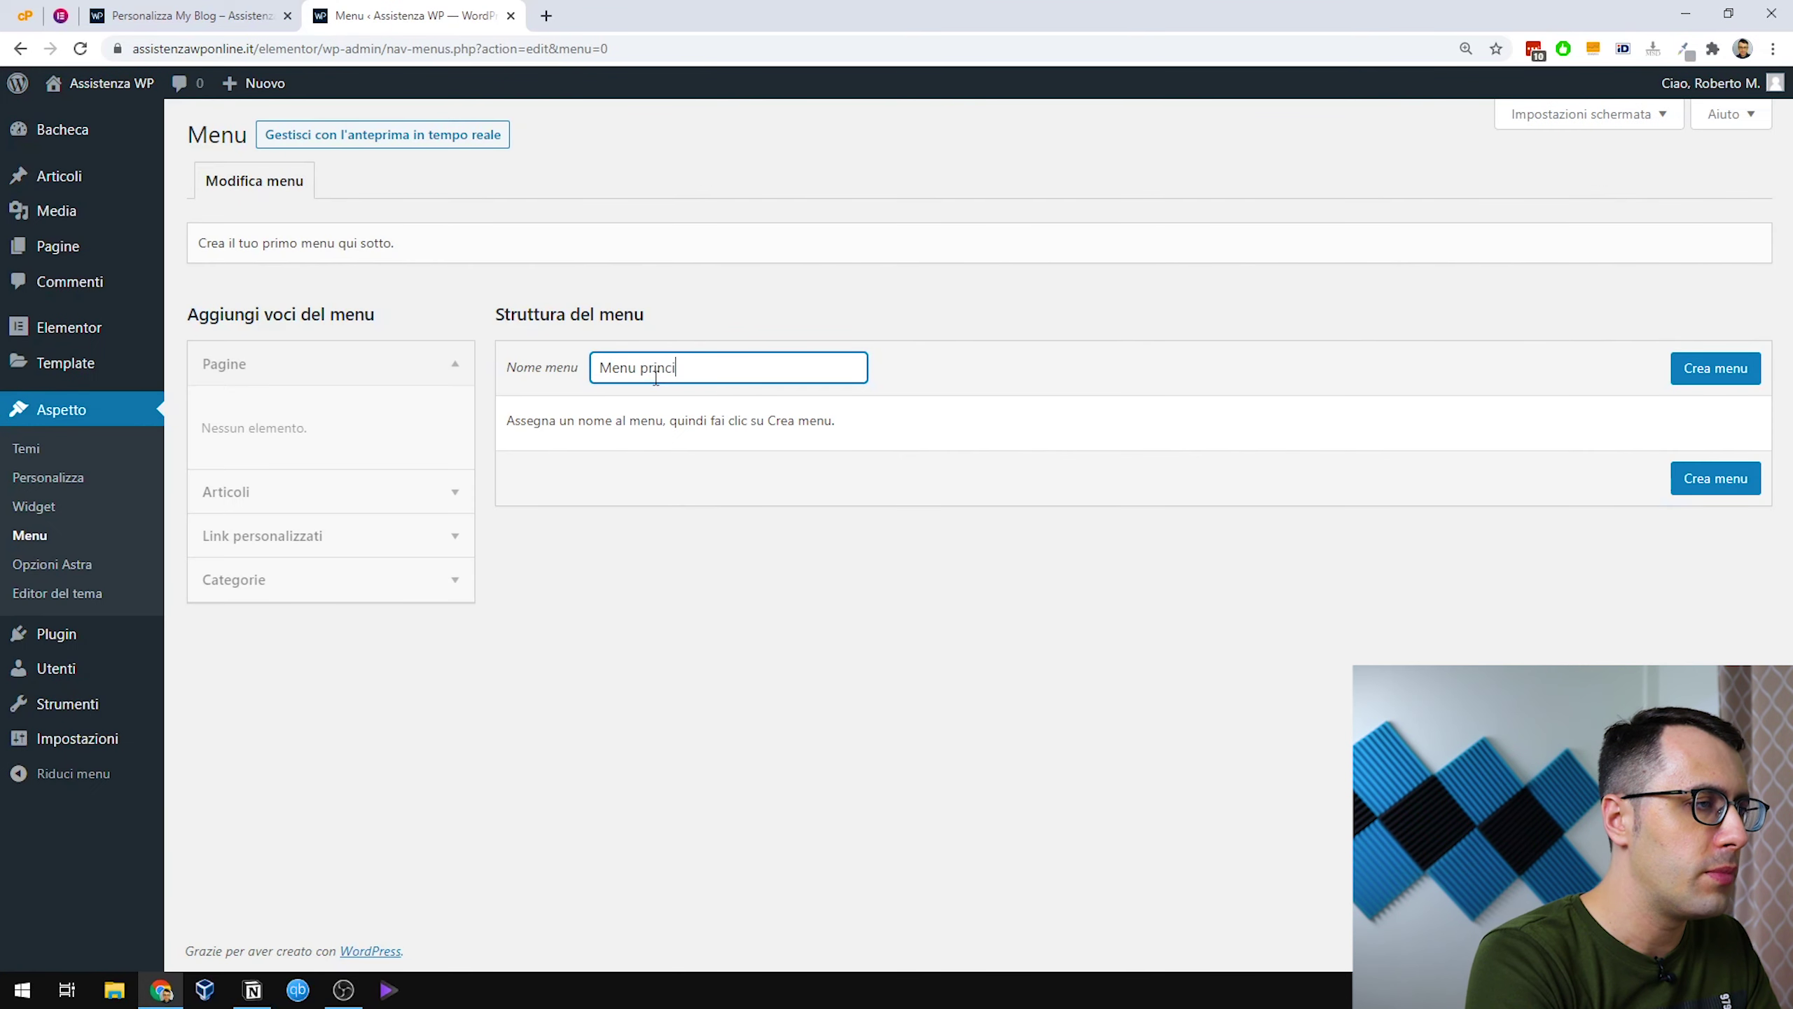
{"action": "left_click", "coordinate": [1716, 368]}
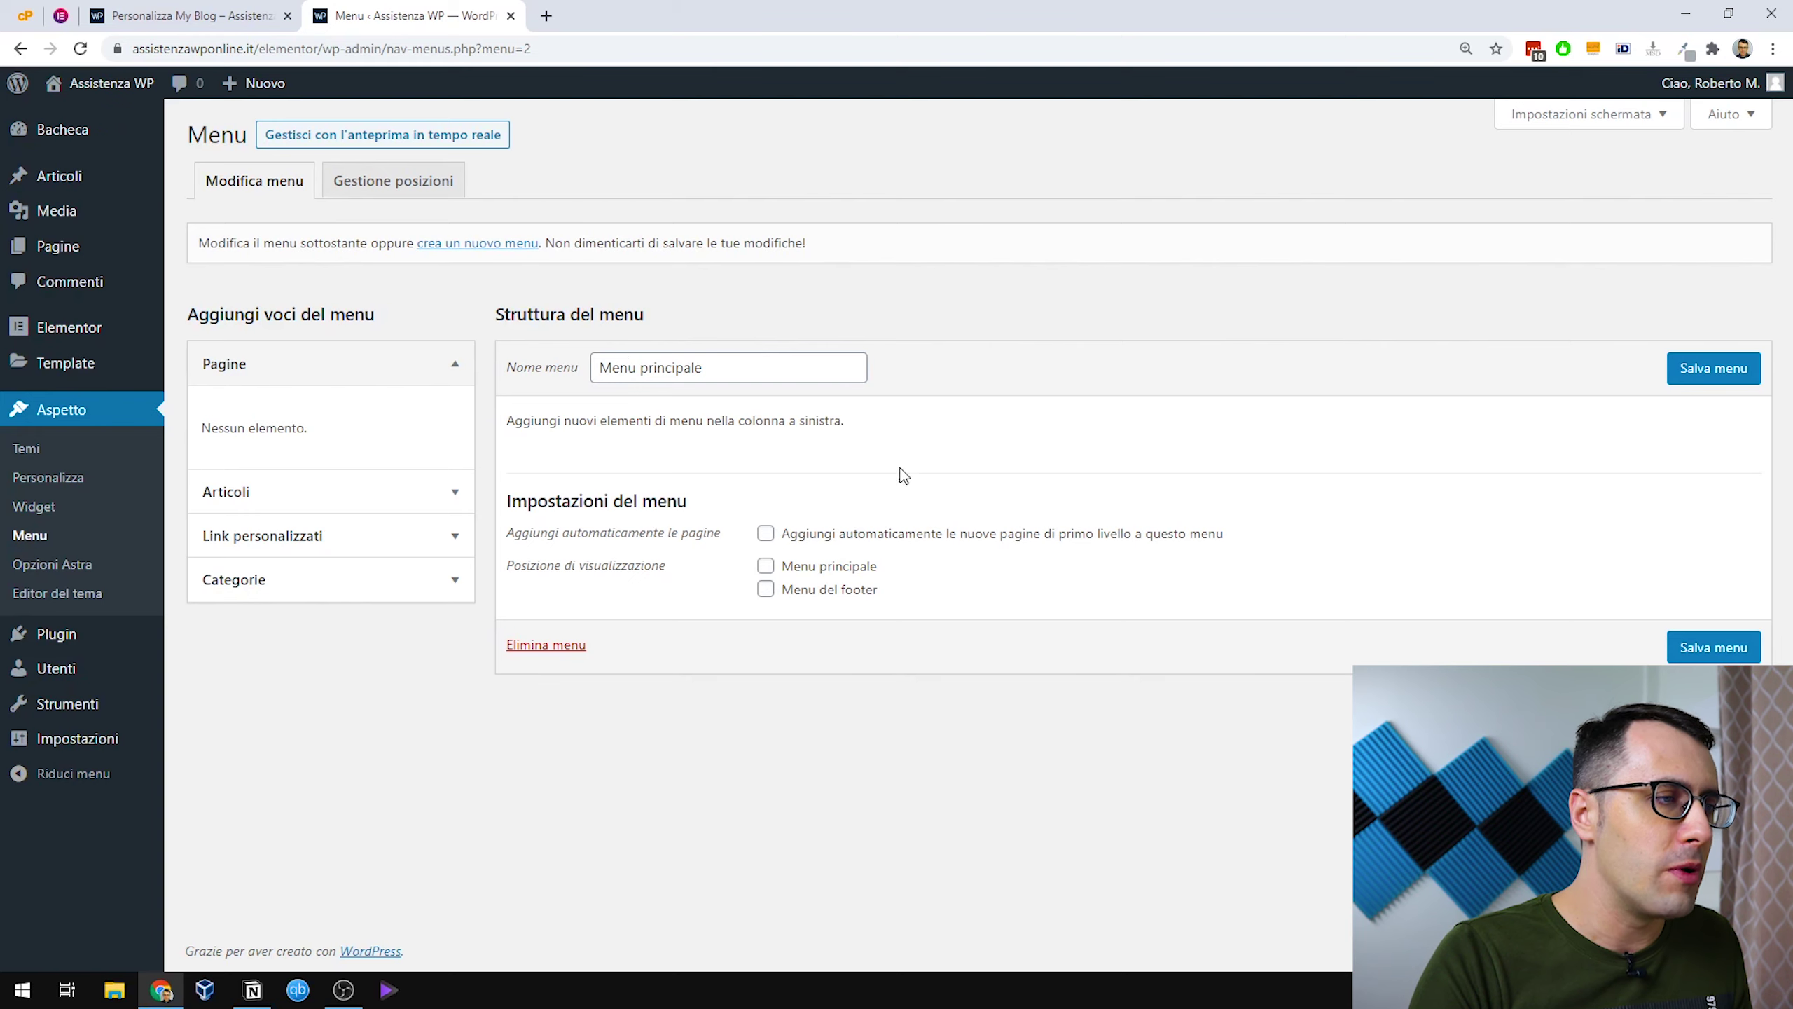
{"action": "left_click", "coordinate": [769, 568]}
Add a custom link with the URL "#" and the link text "Contatti" to the menu.
{"action": "left_click", "coordinate": [330, 540]}
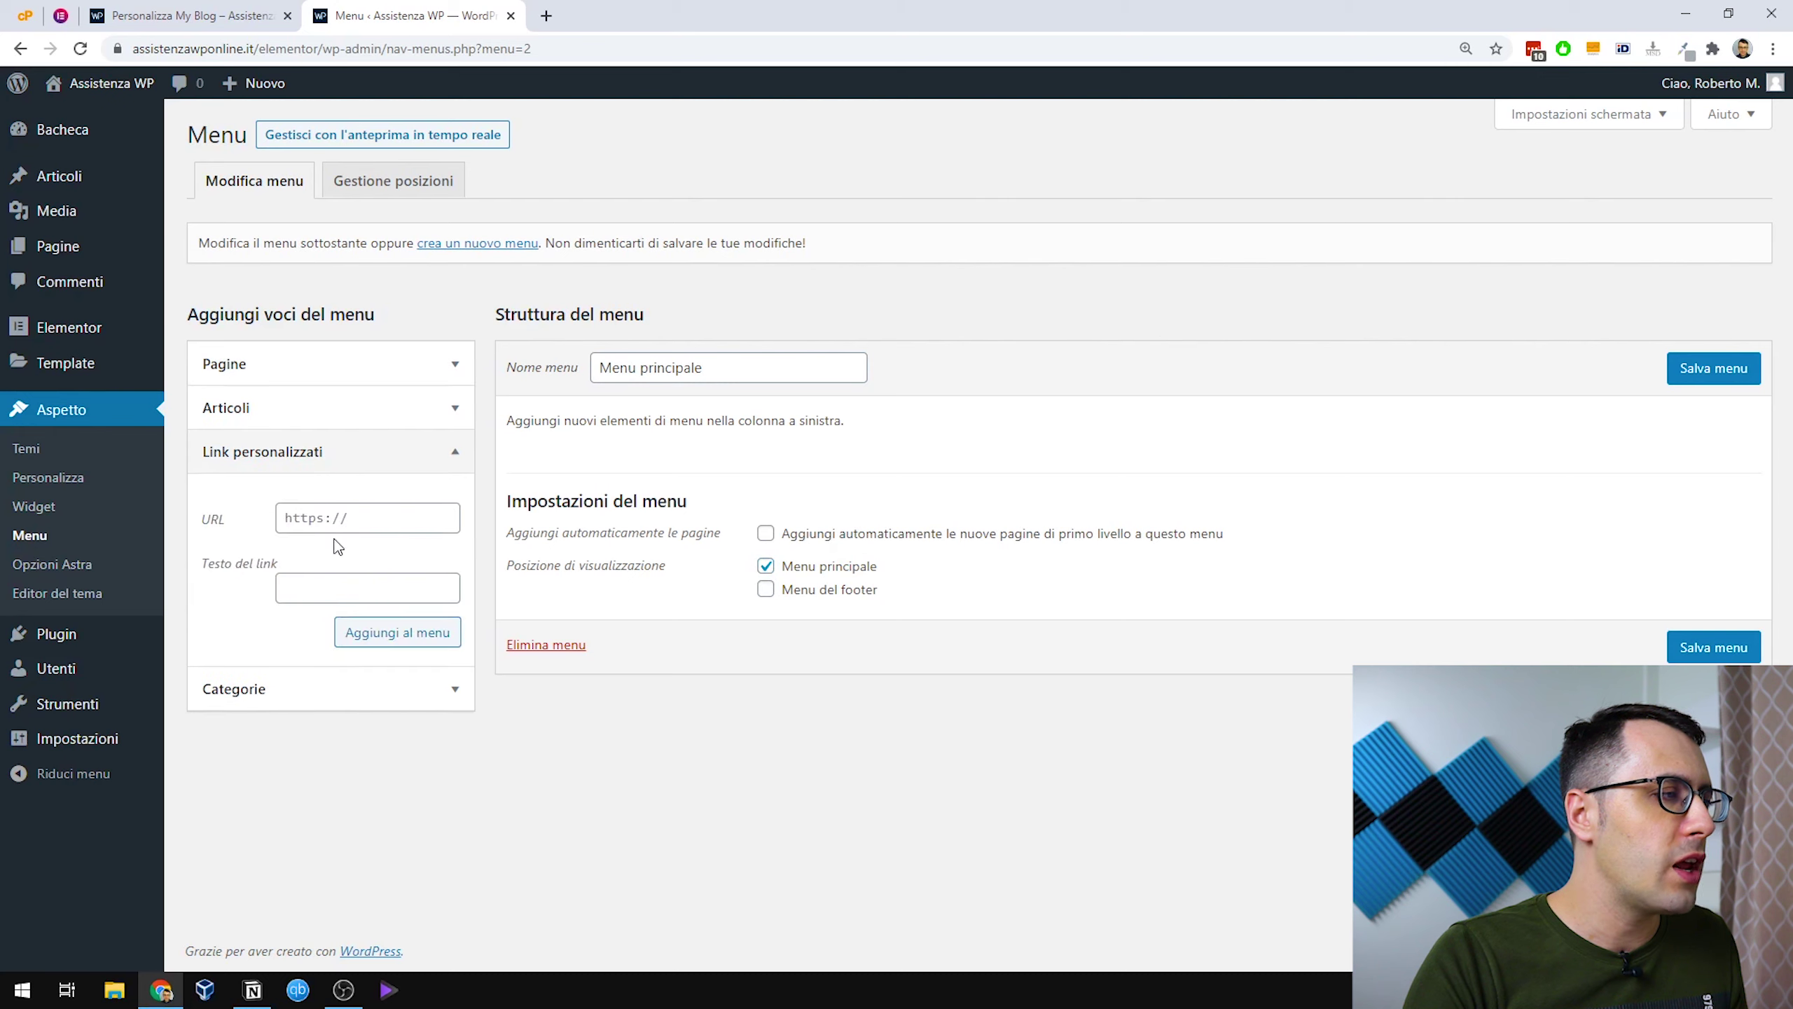
{"action": "left_click", "coordinate": [379, 522]}
{"action": "type", "text": "#"}
{"action": "key", "text": "Tab"}
{"action": "type", "text": "Contatt"}
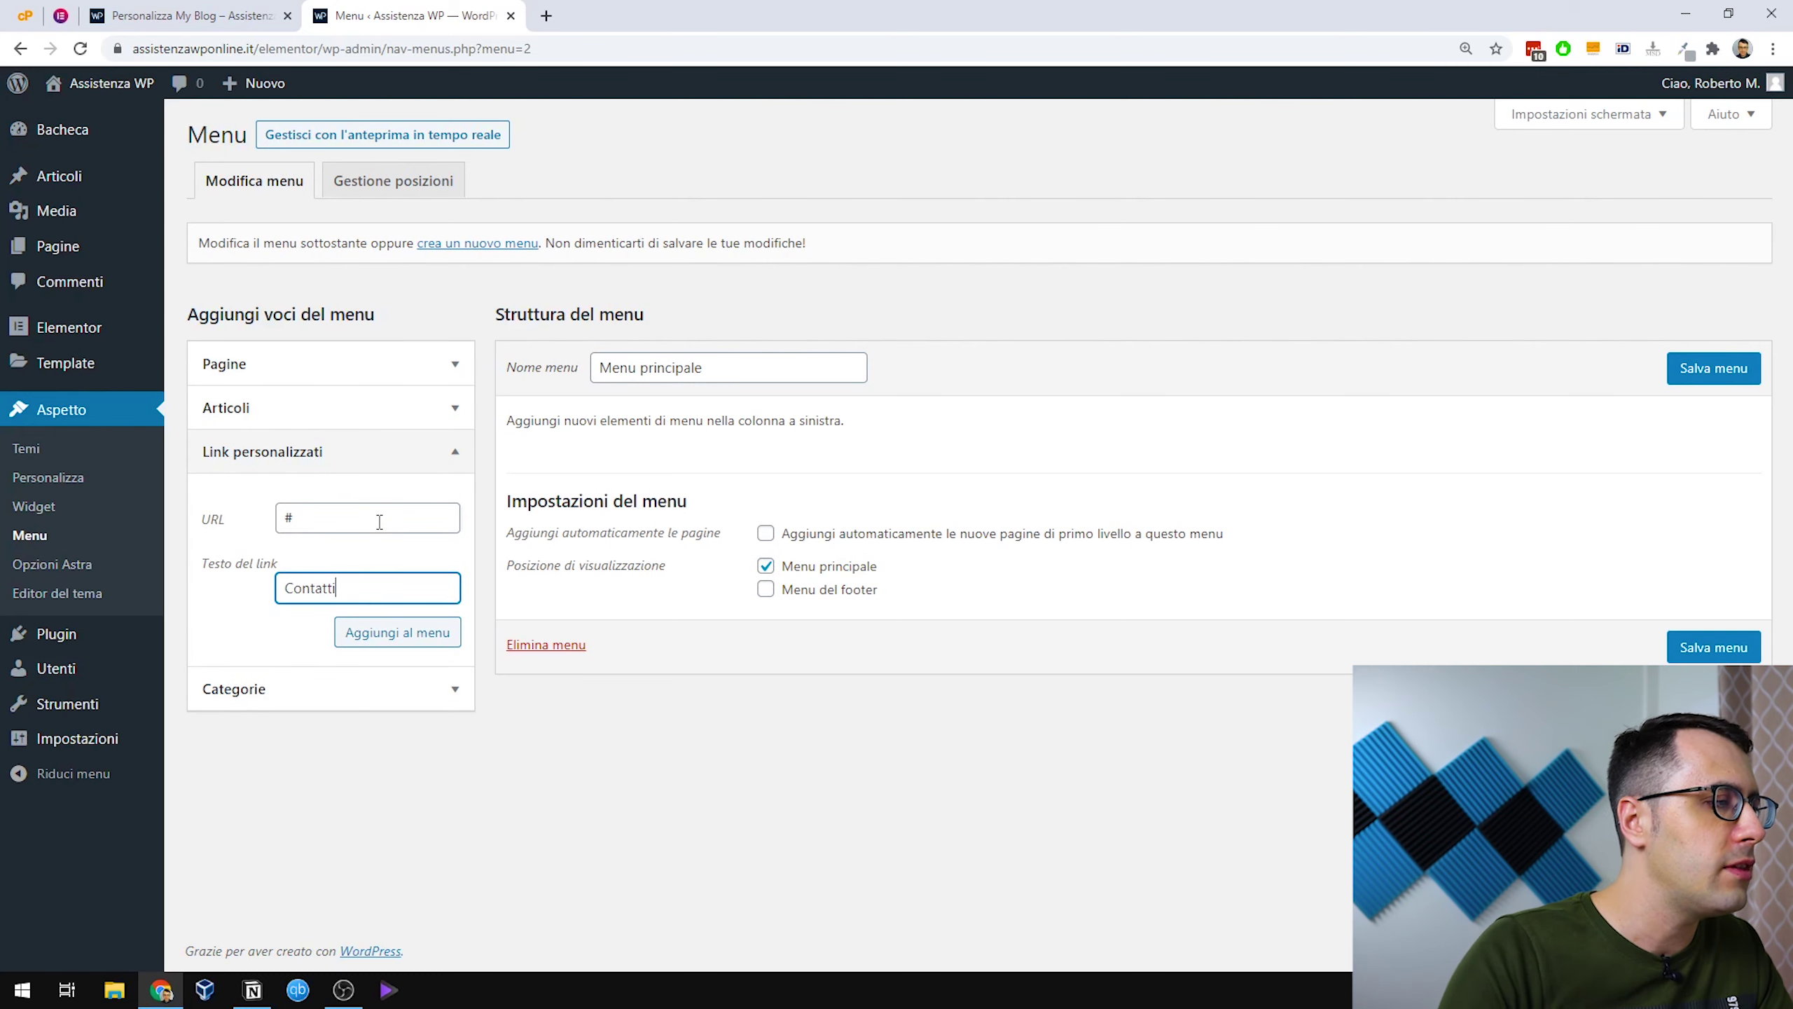
{"action": "key", "text": "Return"}
Add two more custom links with placeholder URLs to the menu, labelled "Blog" and "Servizi".
{"action": "type", "text": "#"}
{"action": "key", "text": "Tab"}
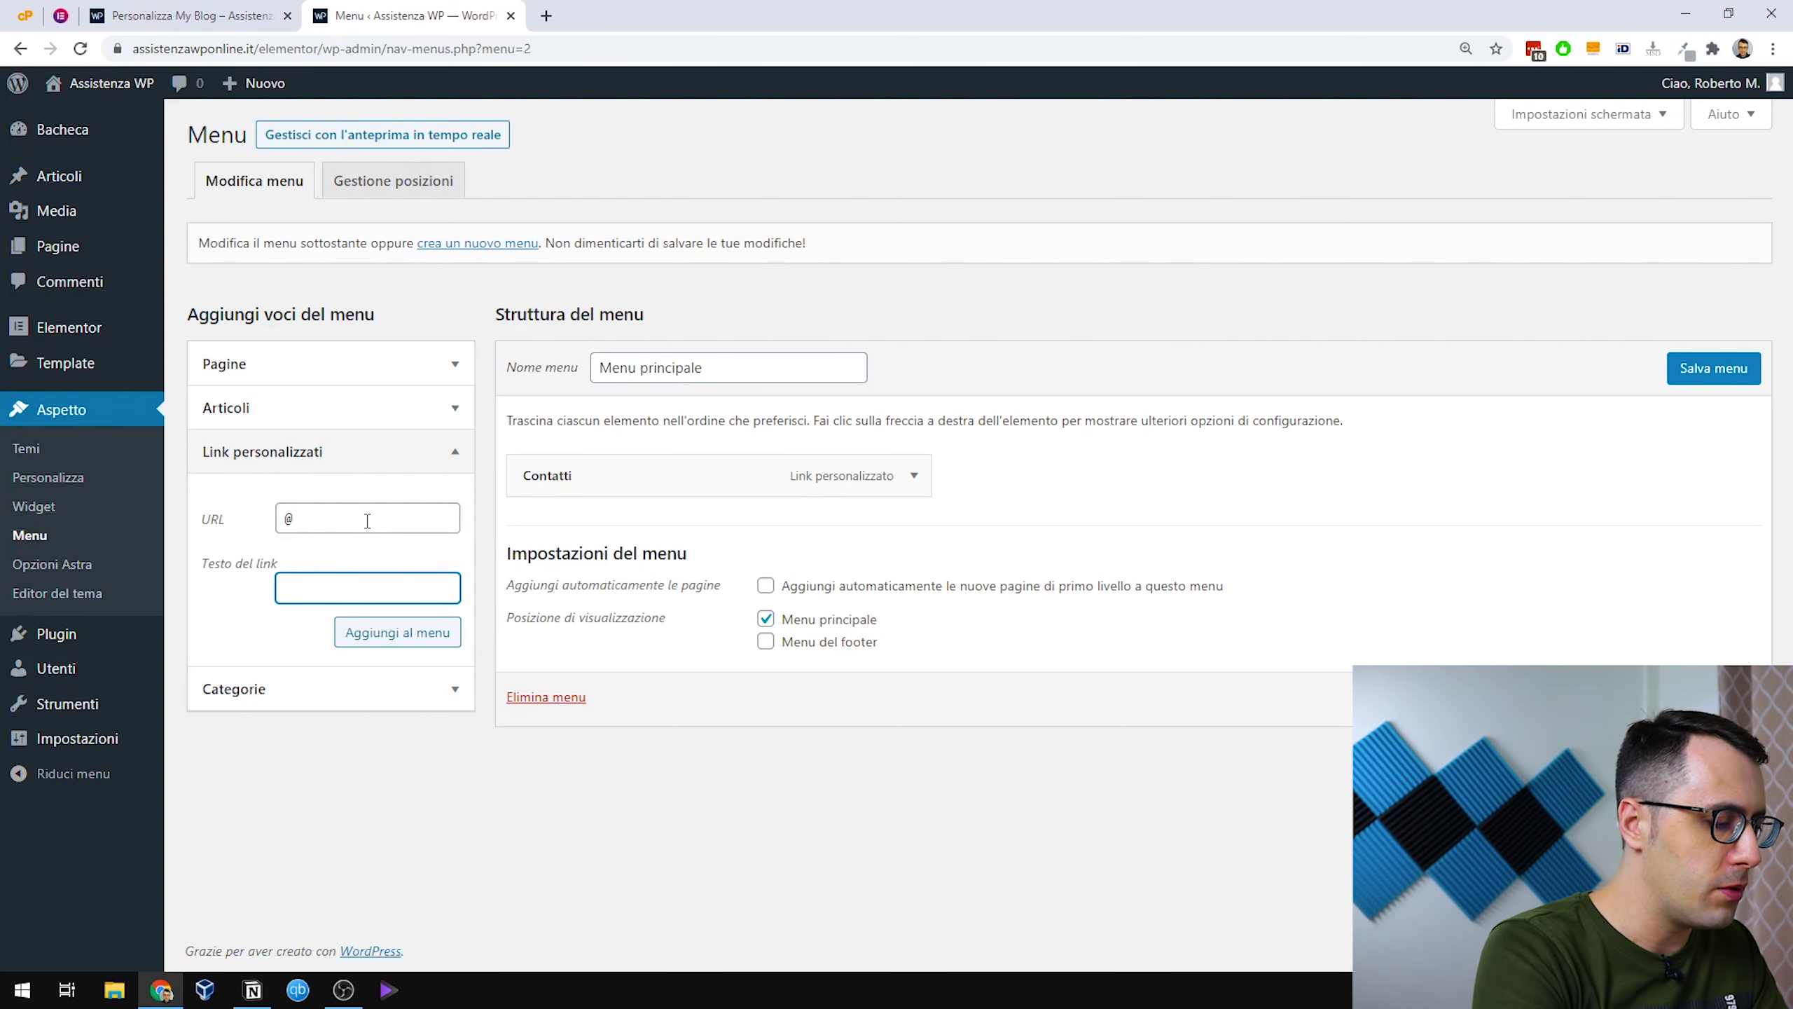
{"action": "type", "text": "Blog"}
{"action": "key", "text": "Return"}
{"action": "type", "text": "#"}
{"action": "key", "text": "Tab"}
{"action": "type", "text": "Servizi"}
{"action": "key", "text": "Return"}
Arrange the menu items in the order Blog, Servizi, Contatti, save the menu and view the home page.
{"action": "mouse_move", "coordinate": [577, 581]}
{"action": "left_mouse_down"}
{"action": "mouse_move", "coordinate": [597, 525]}
{"action": "mouse_move", "coordinate": [580, 461]}
{"action": "mouse_move", "coordinate": [573, 581]}
{"action": "left_mouse_up"}
{"action": "left_click", "coordinate": [1713, 368]}
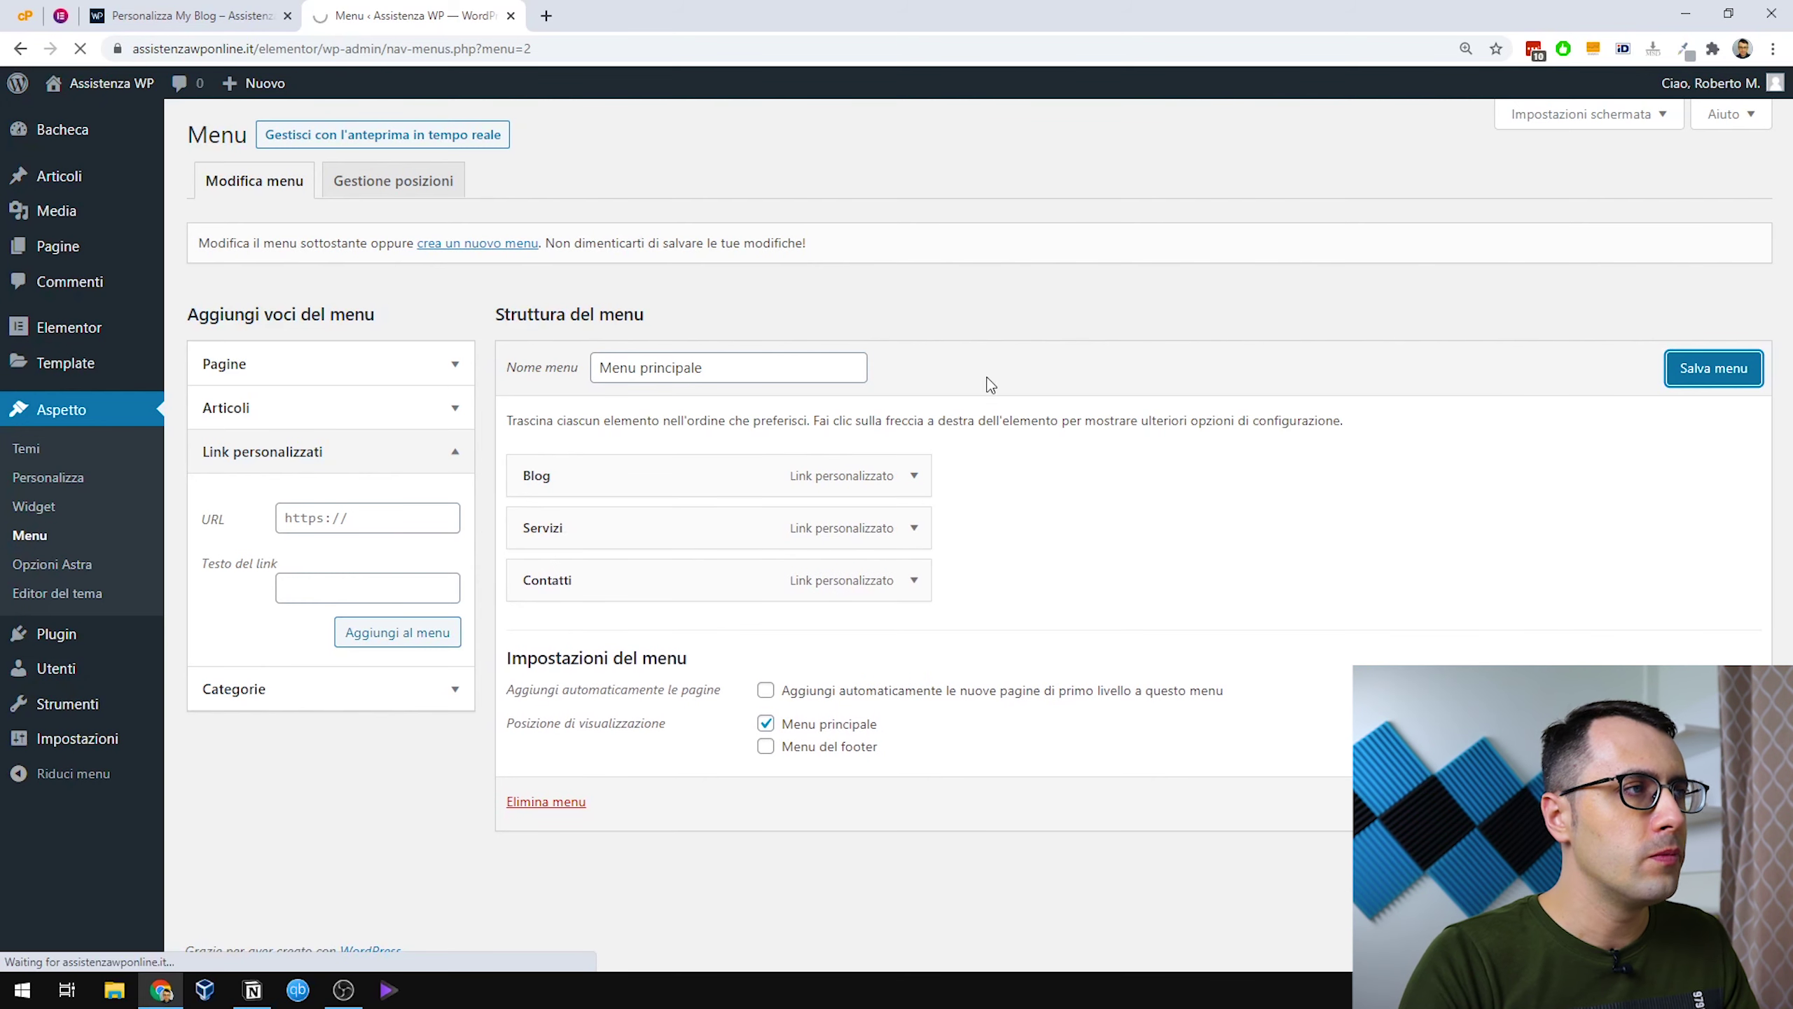
{"action": "mouse_move", "coordinate": [92, 82]}
{"action": "left_click", "coordinate": [84, 119]}
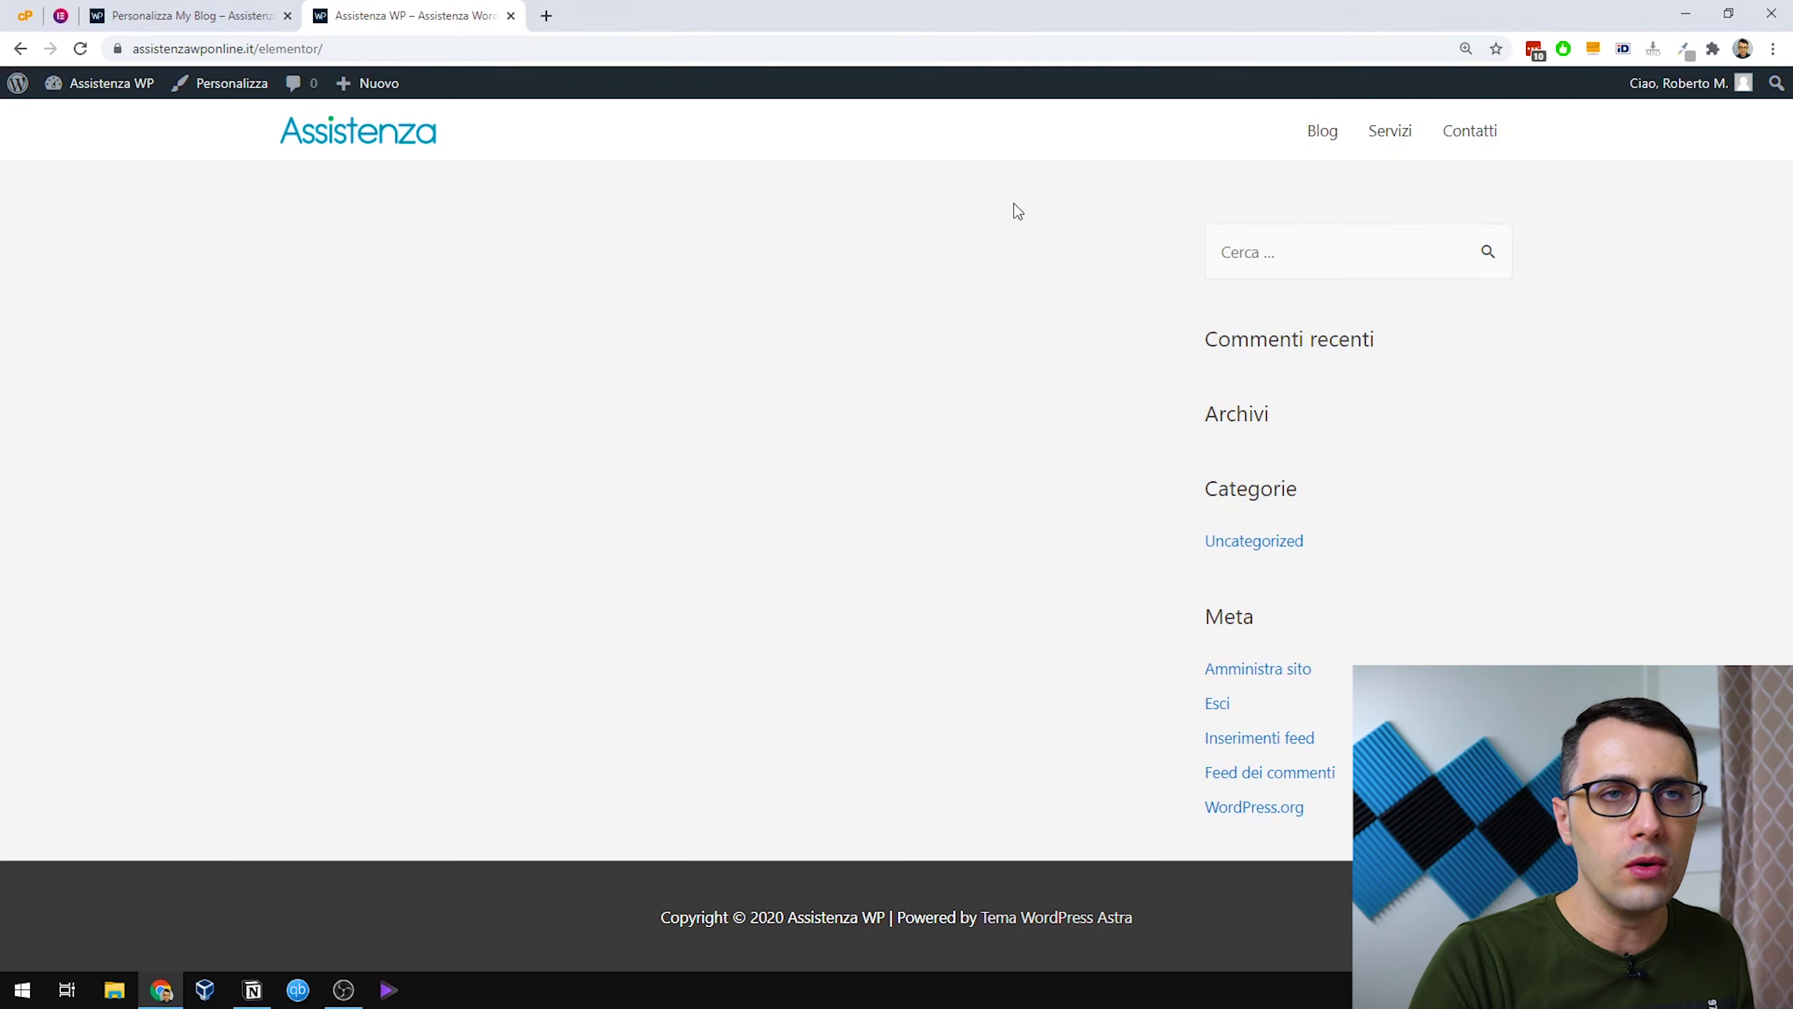
Try the centred-logo and right-logo layouts in the customizer's main header settings, restore the left-logo layout, publish and check the home page.
{"action": "left_click", "coordinate": [174, 17]}
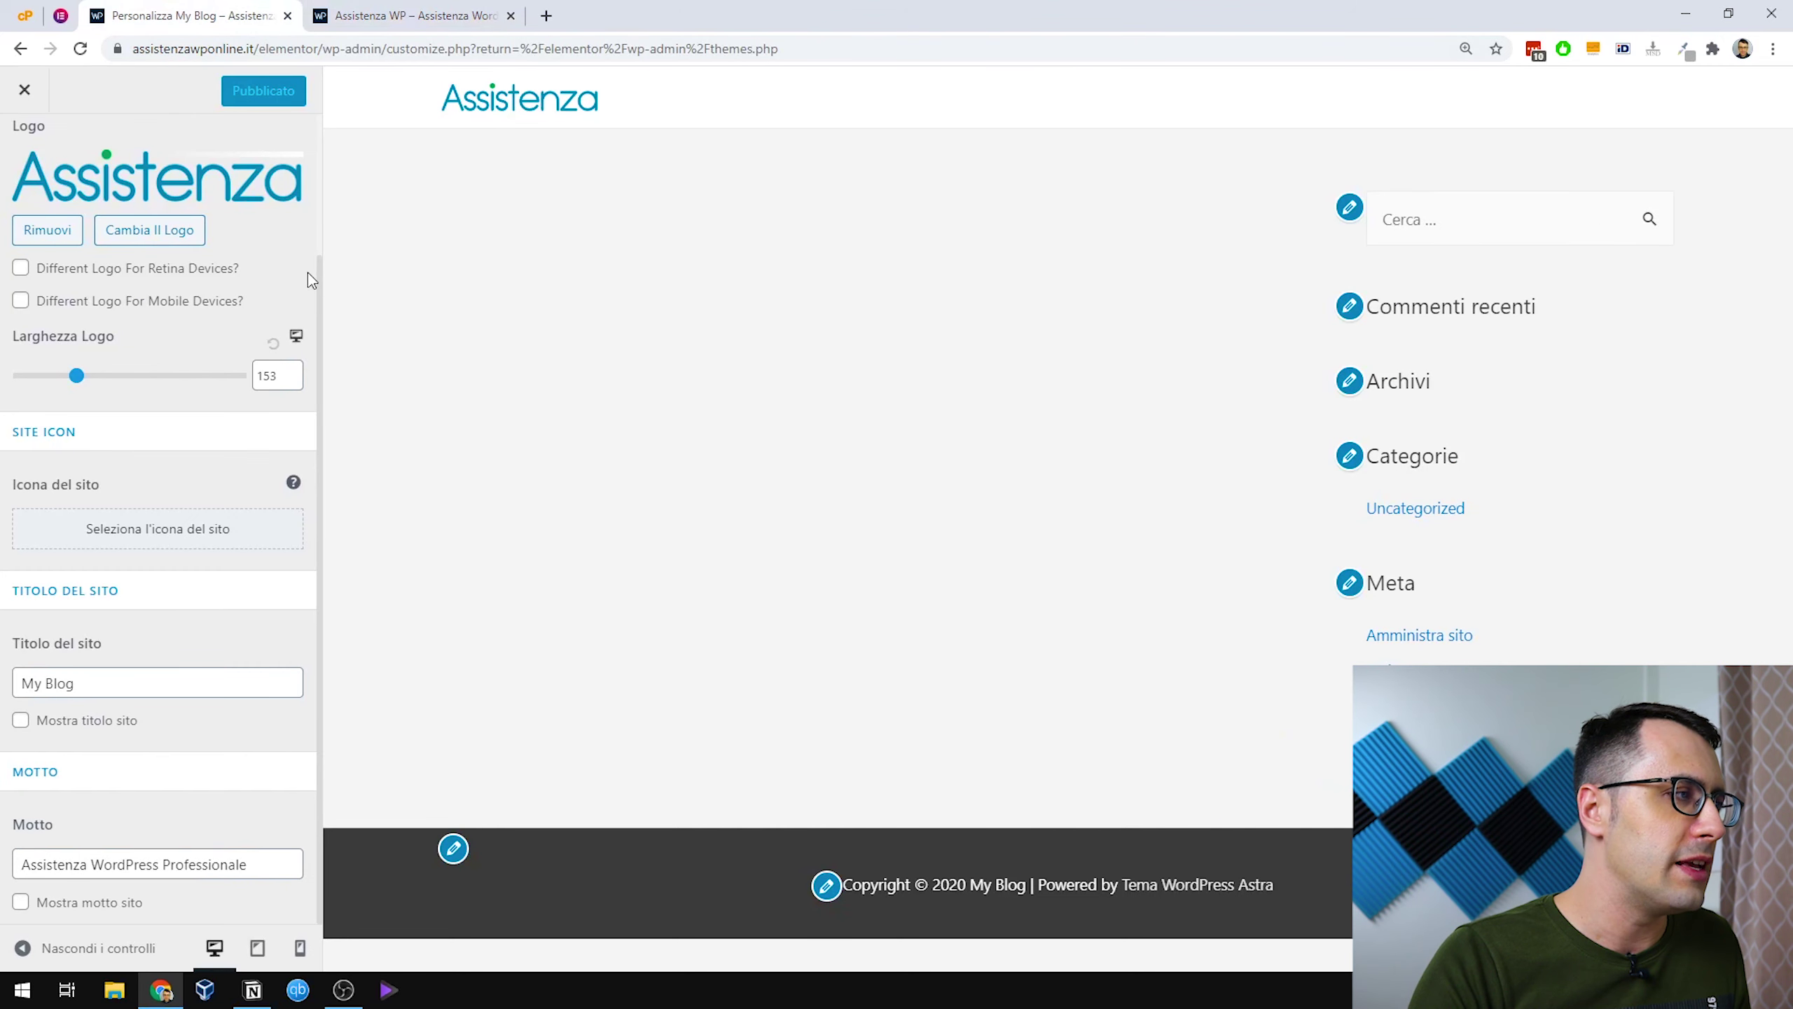
{"action": "scroll", "coordinate": [49, 211], "scroll_direction": "up", "scroll_amount": 3}
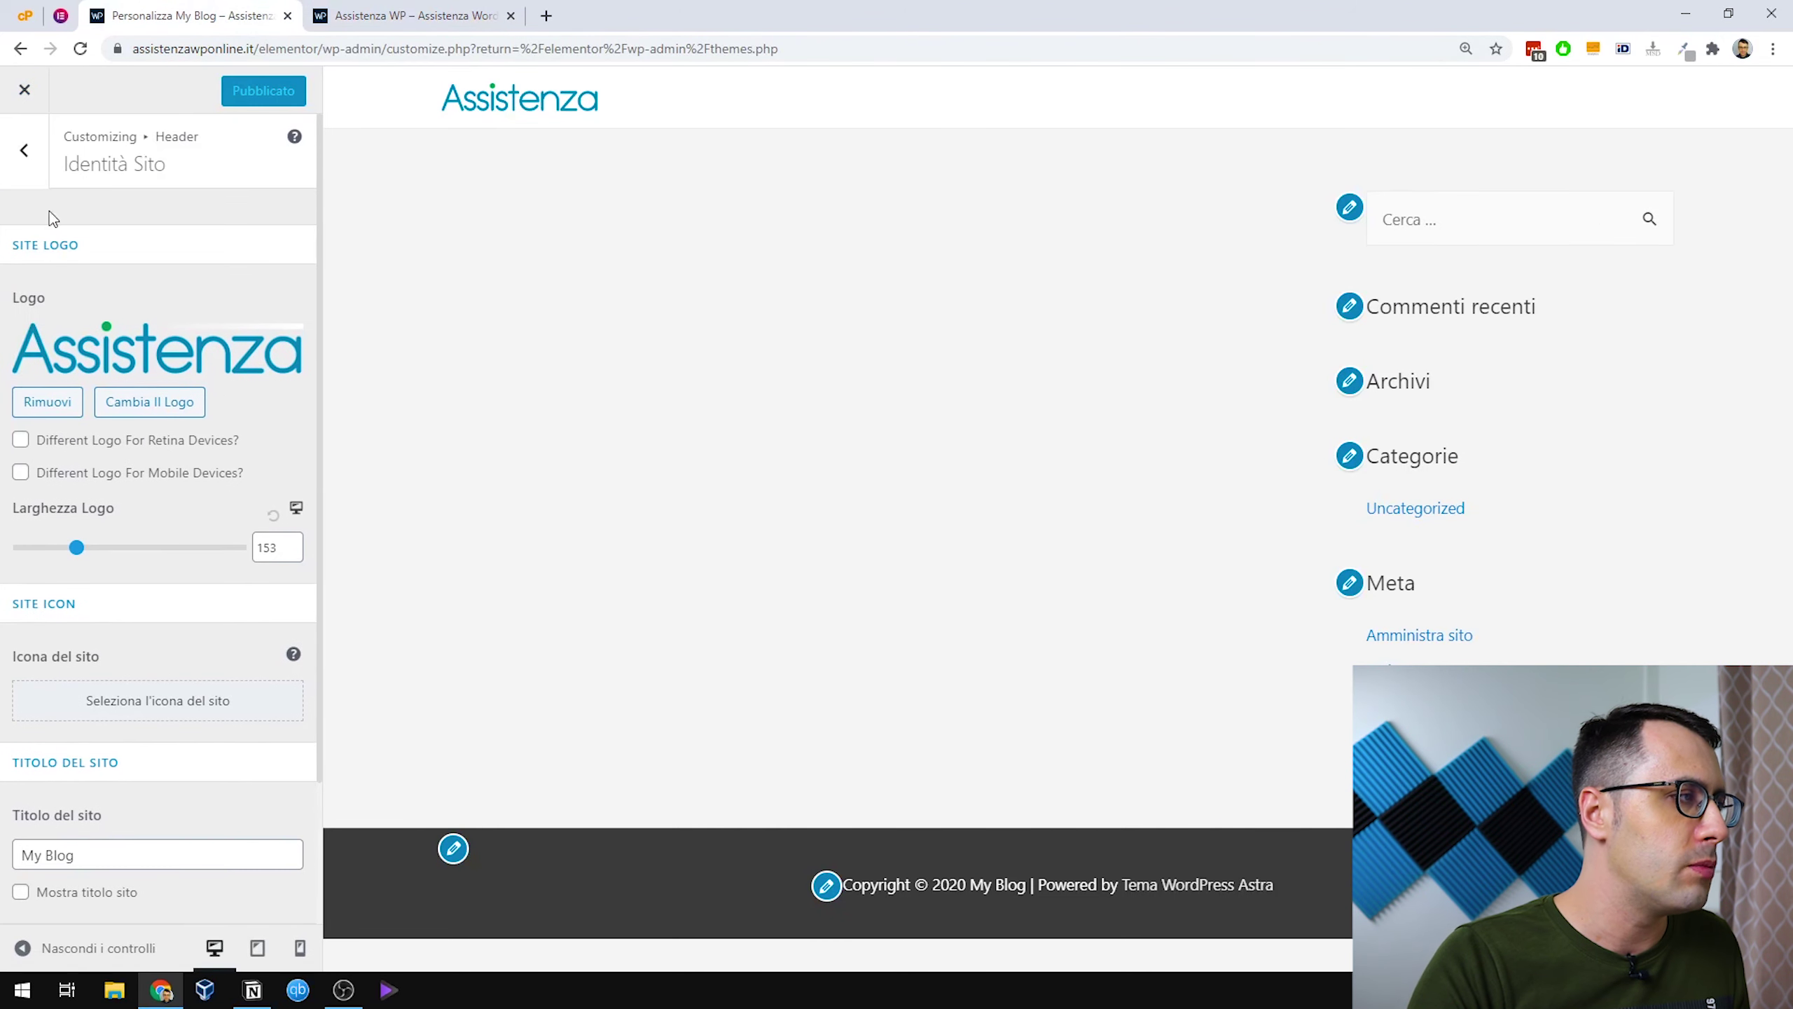
{"action": "left_click", "coordinate": [28, 169]}
{"action": "left_click", "coordinate": [103, 282]}
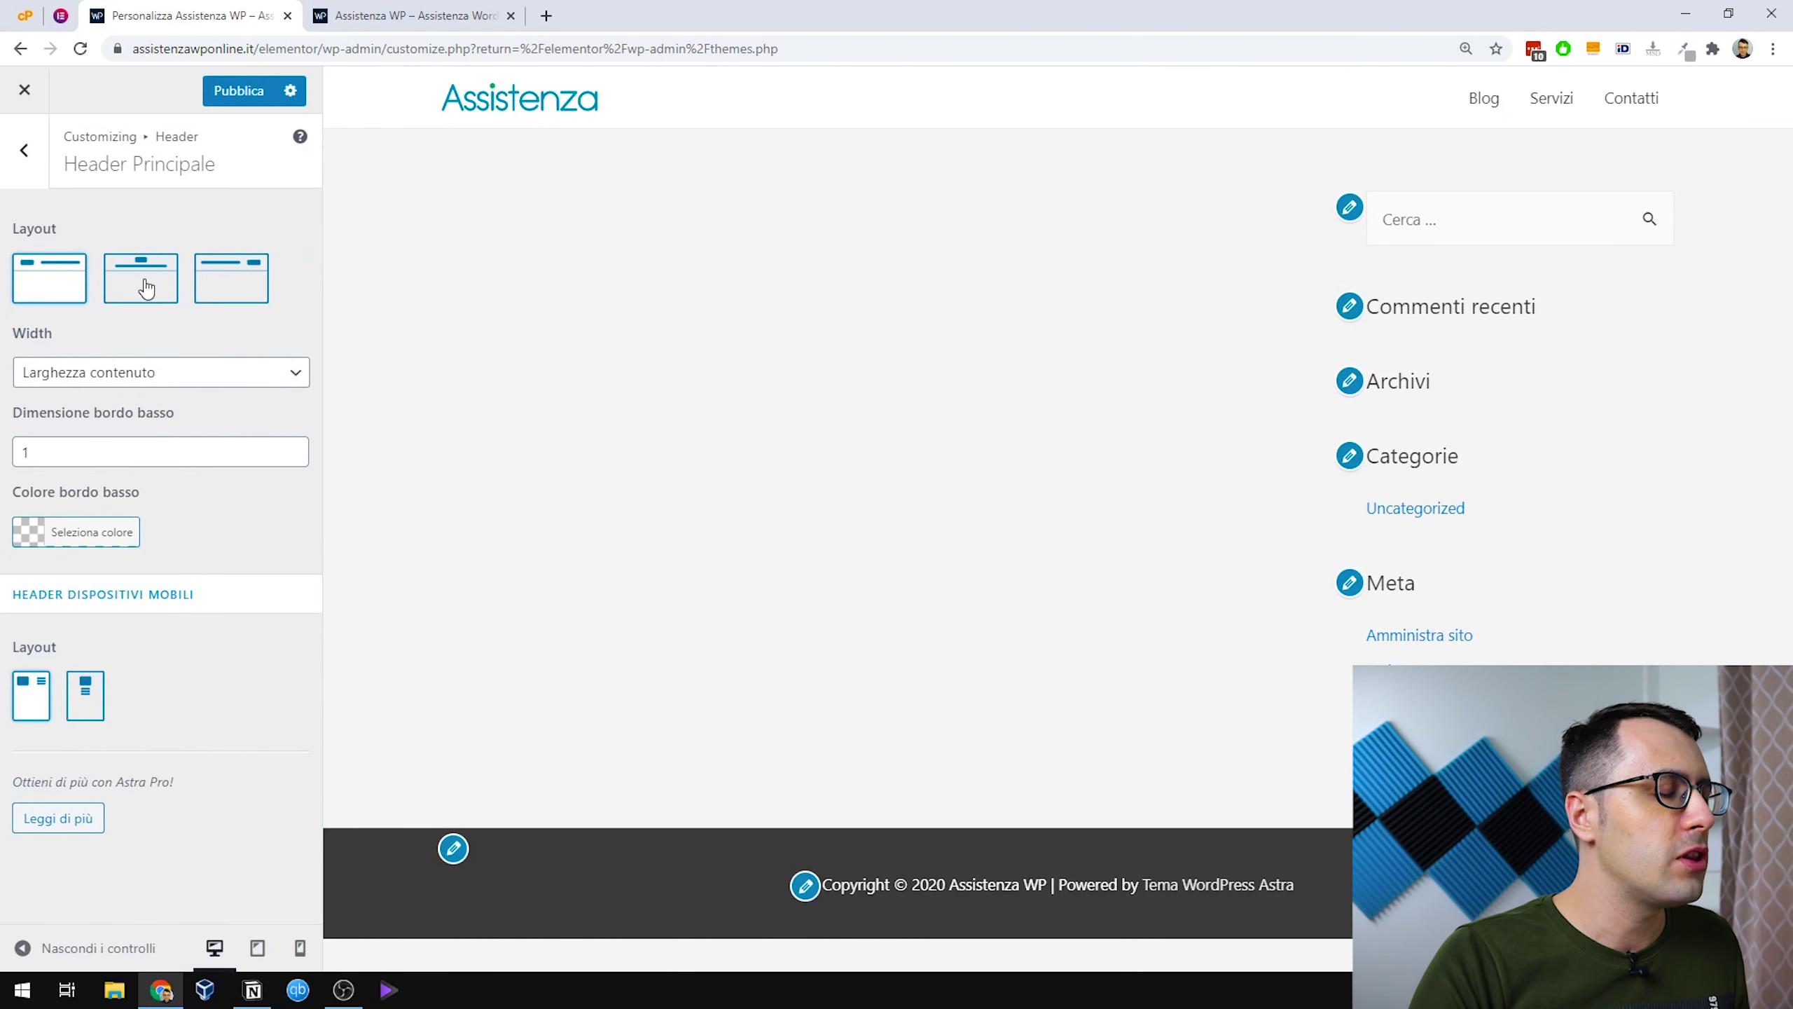
{"action": "left_click", "coordinate": [145, 284]}
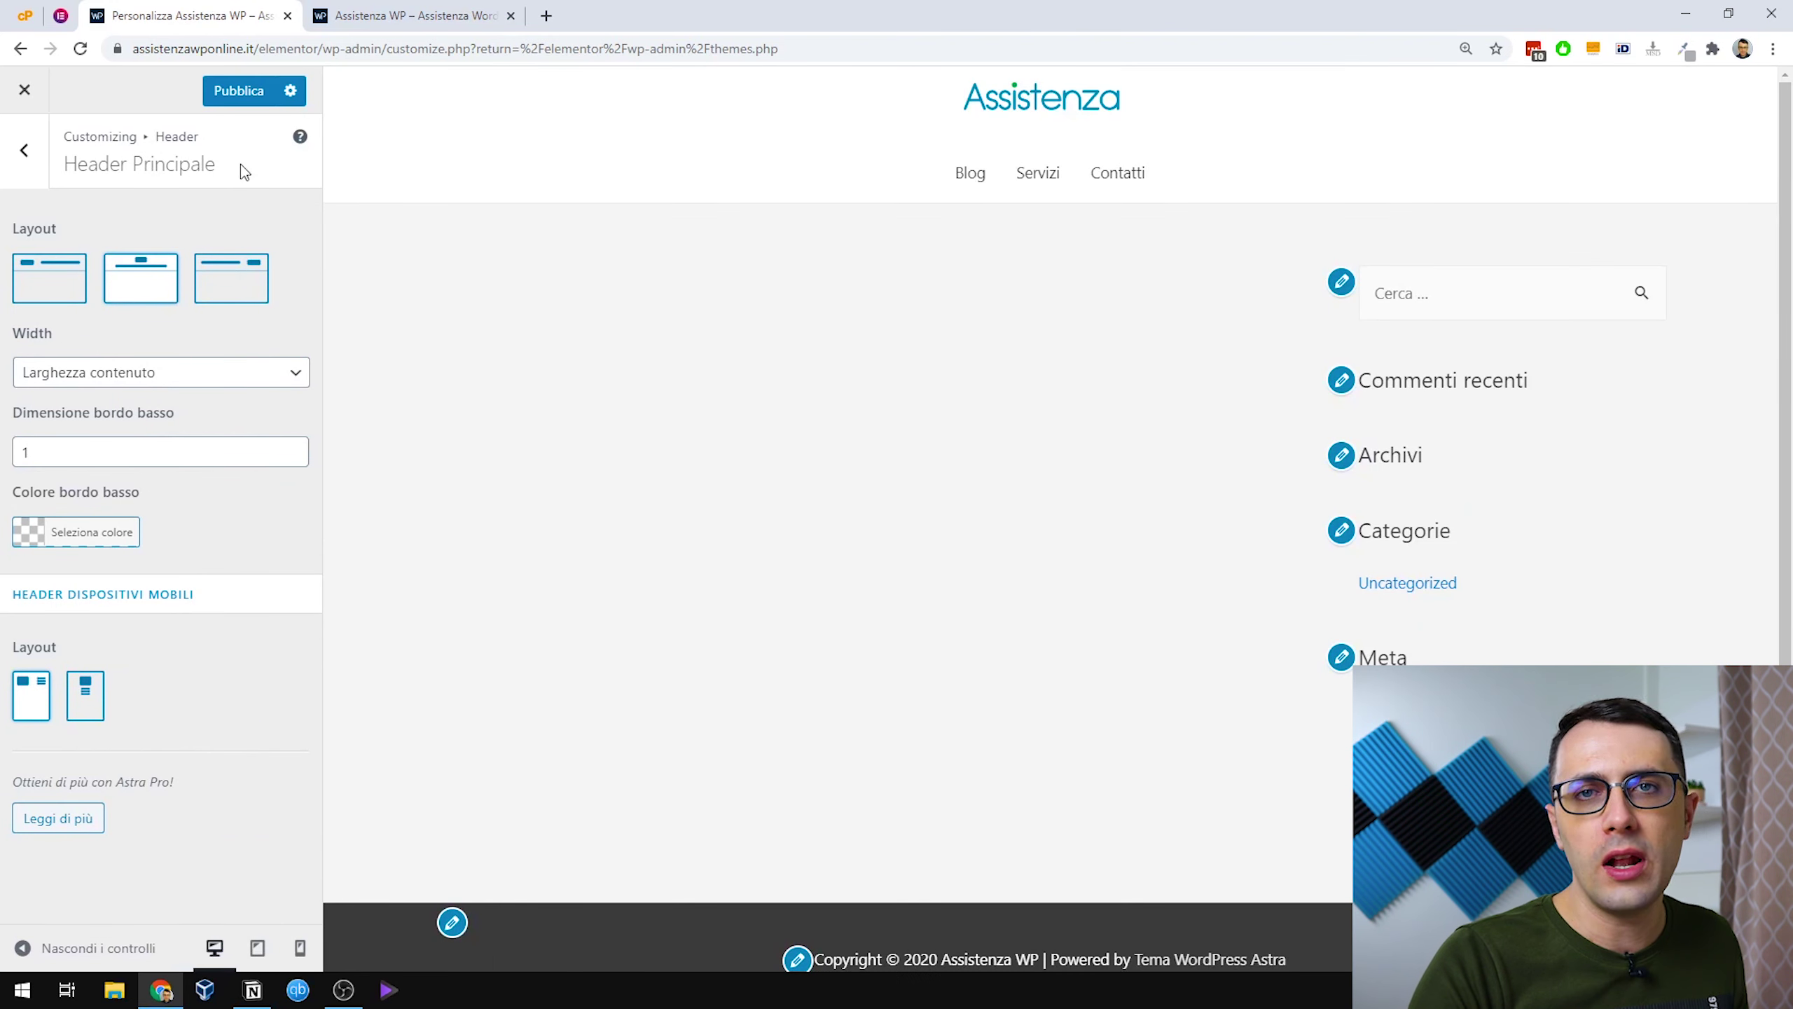
{"action": "left_click", "coordinate": [212, 282]}
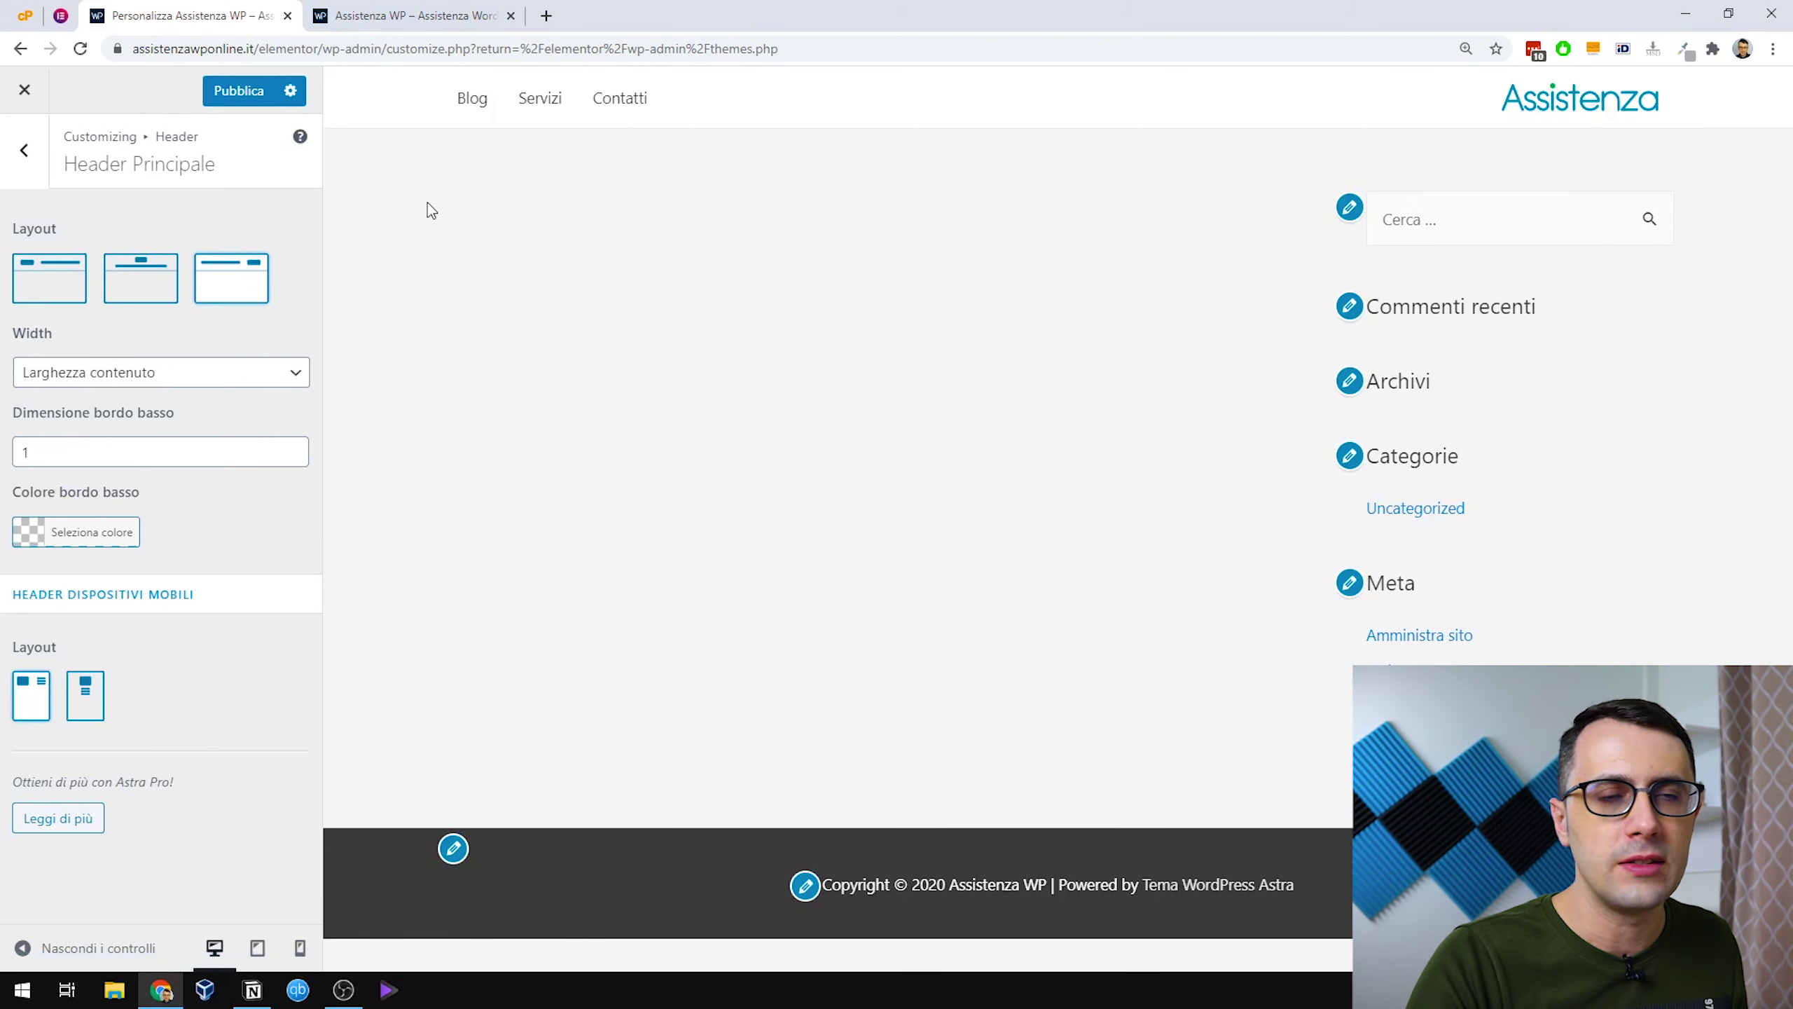
{"action": "left_click", "coordinate": [52, 289]}
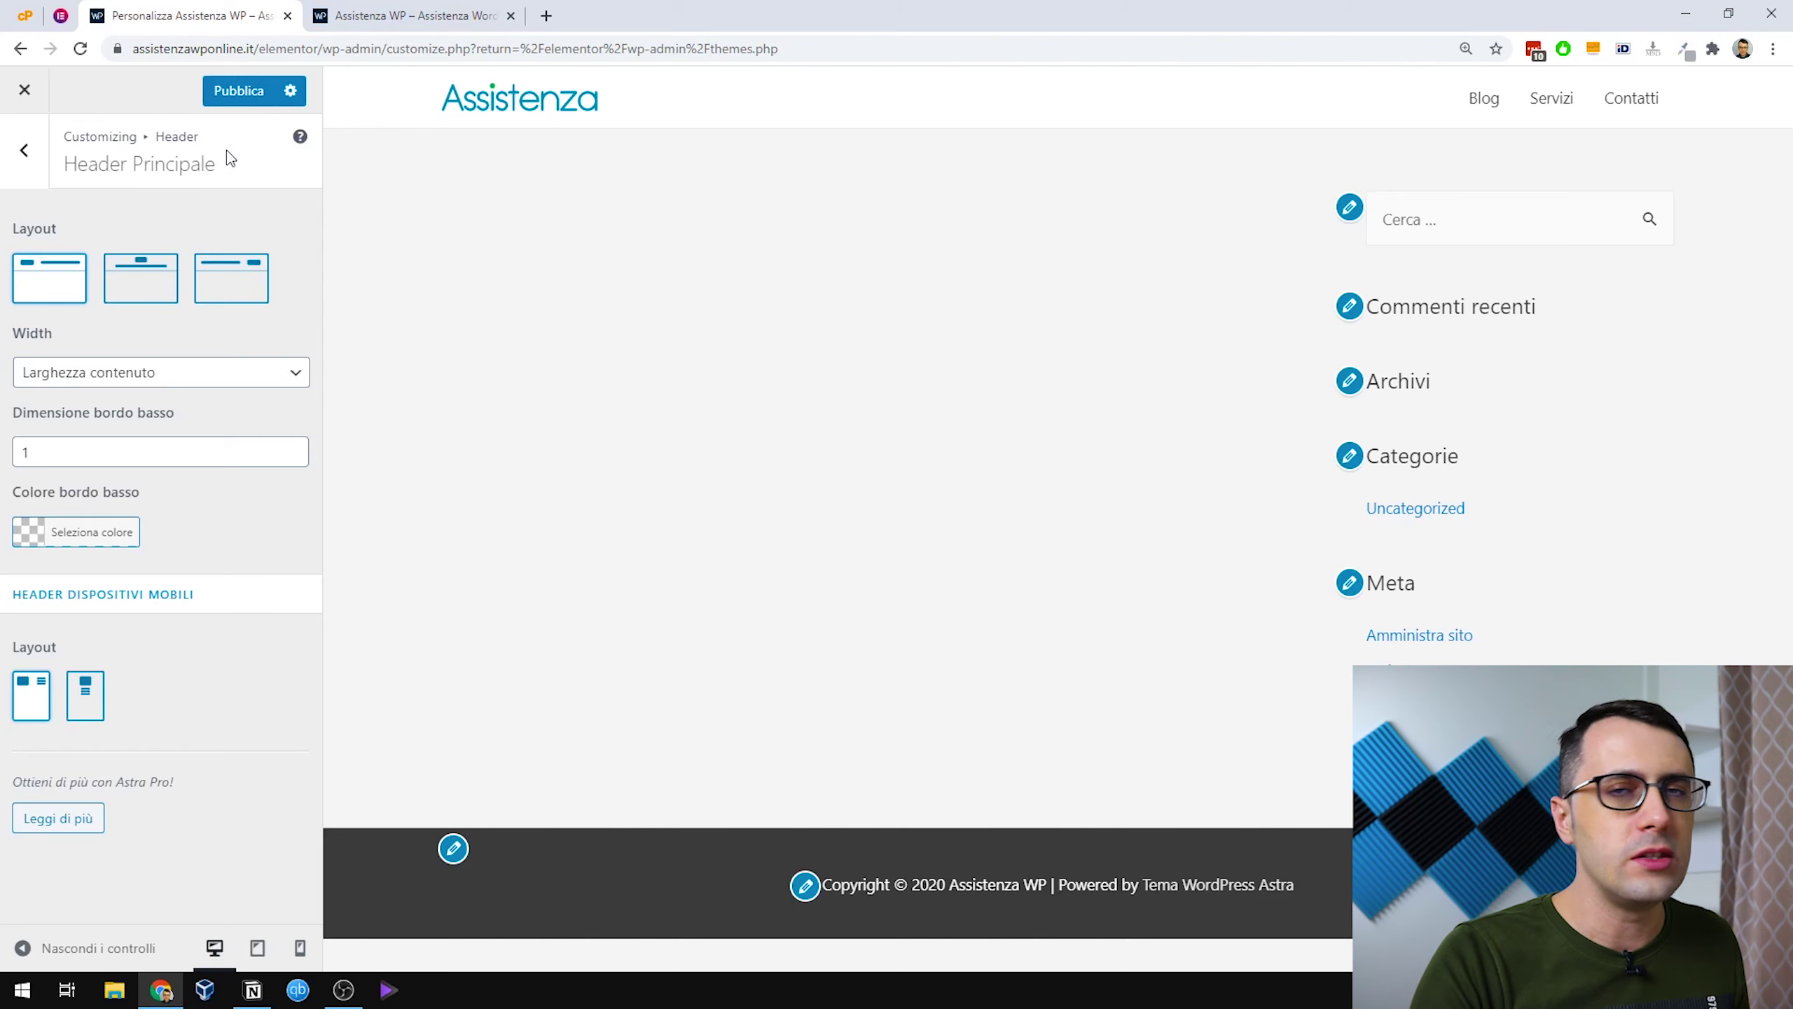
{"action": "left_click", "coordinate": [239, 91]}
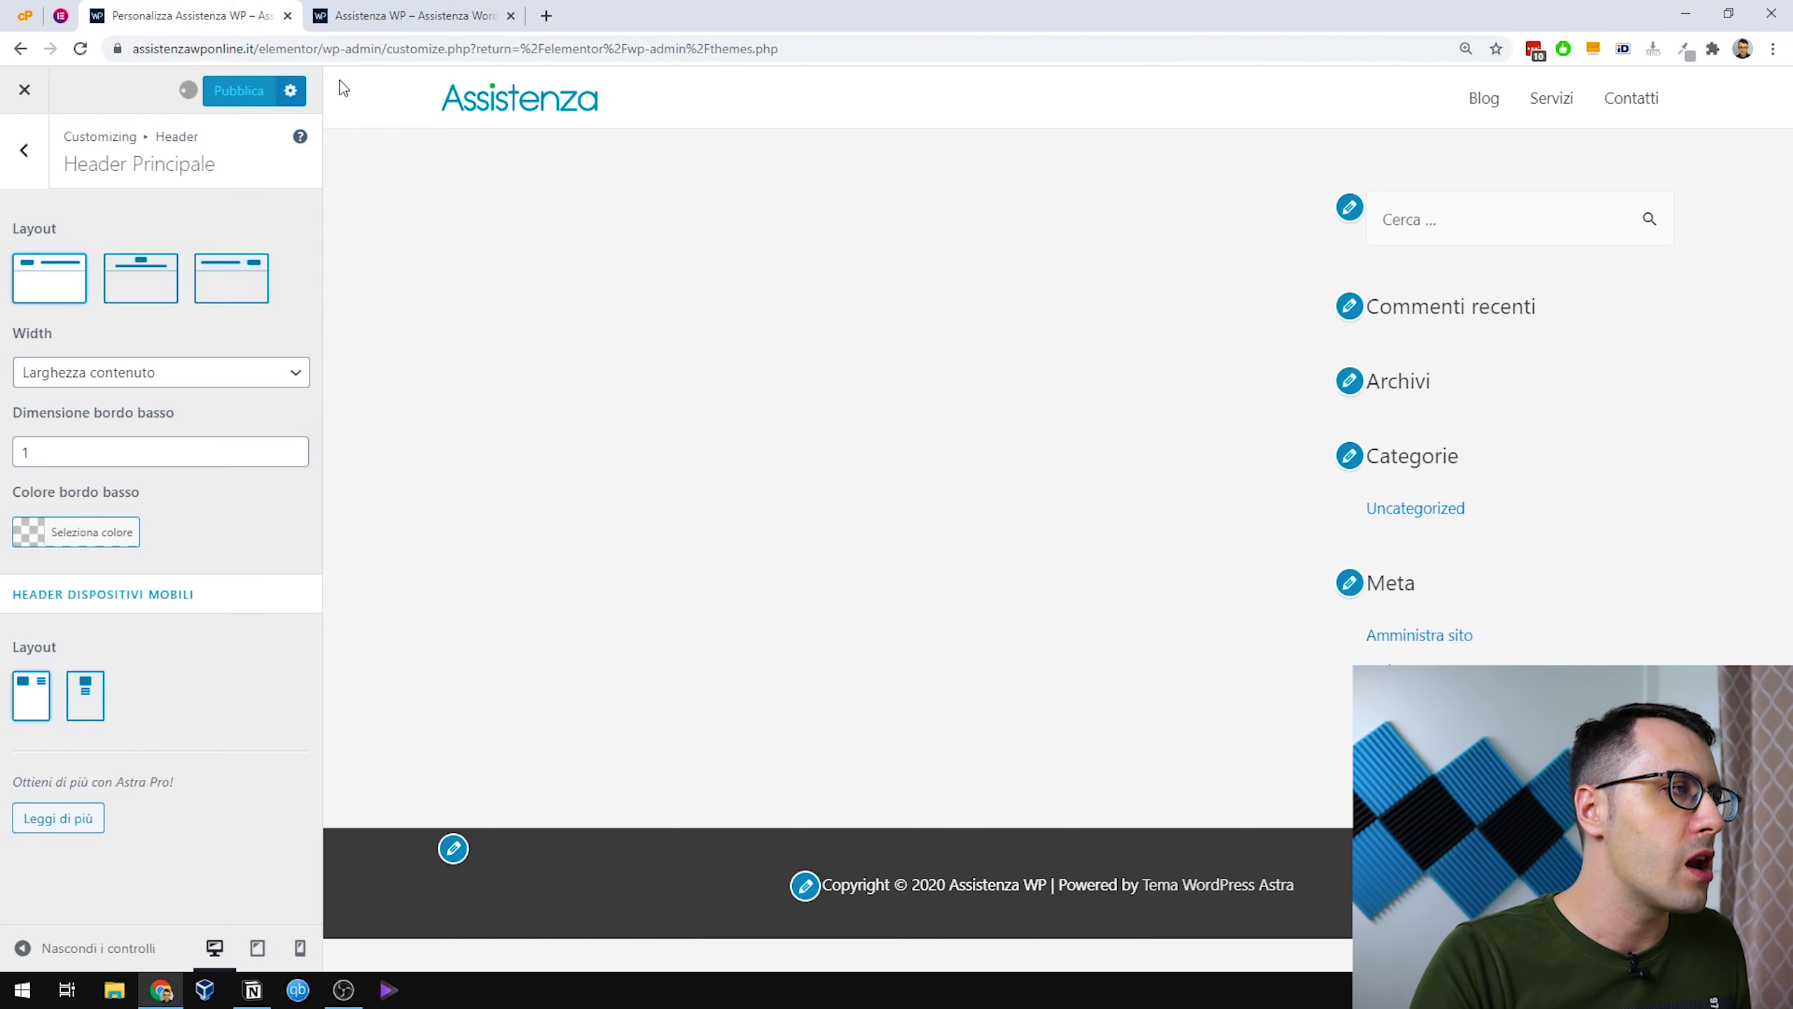
{"action": "left_click", "coordinate": [353, 21]}
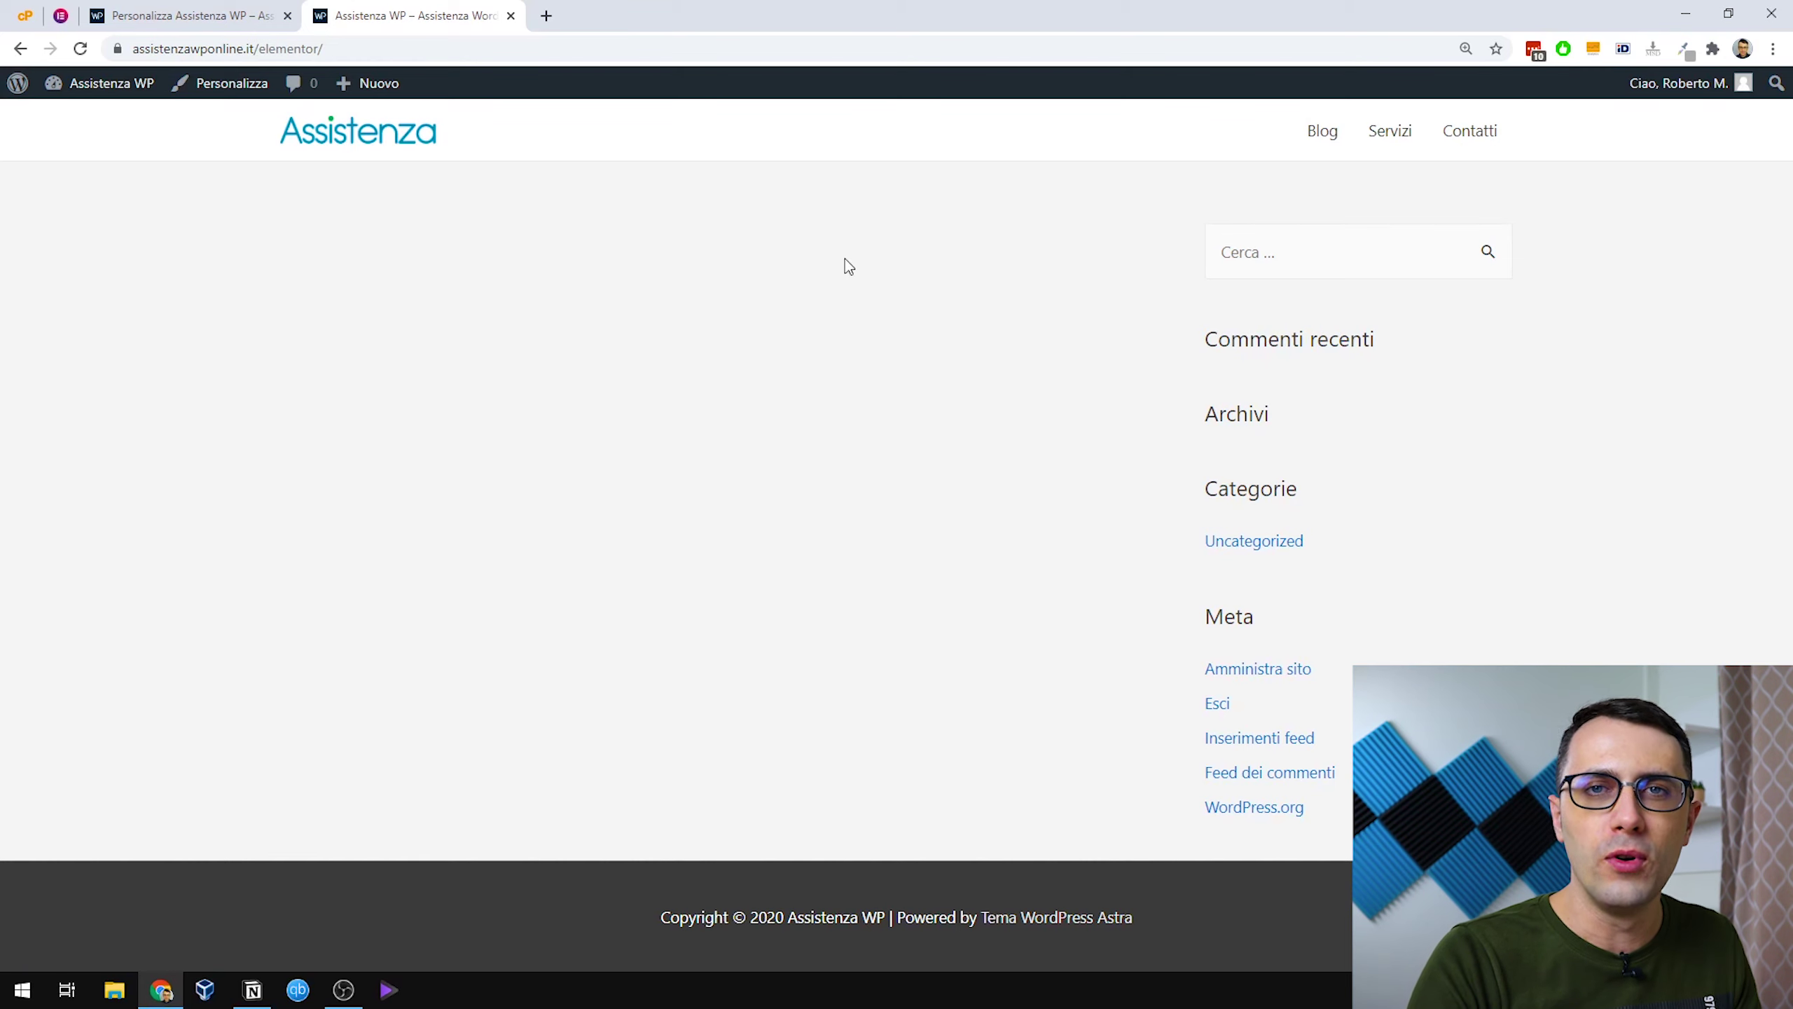
Examine the customizer's footer bar settings, including its layouts, custom text and the content types available for section 1.
{"action": "left_click", "coordinate": [167, 14]}
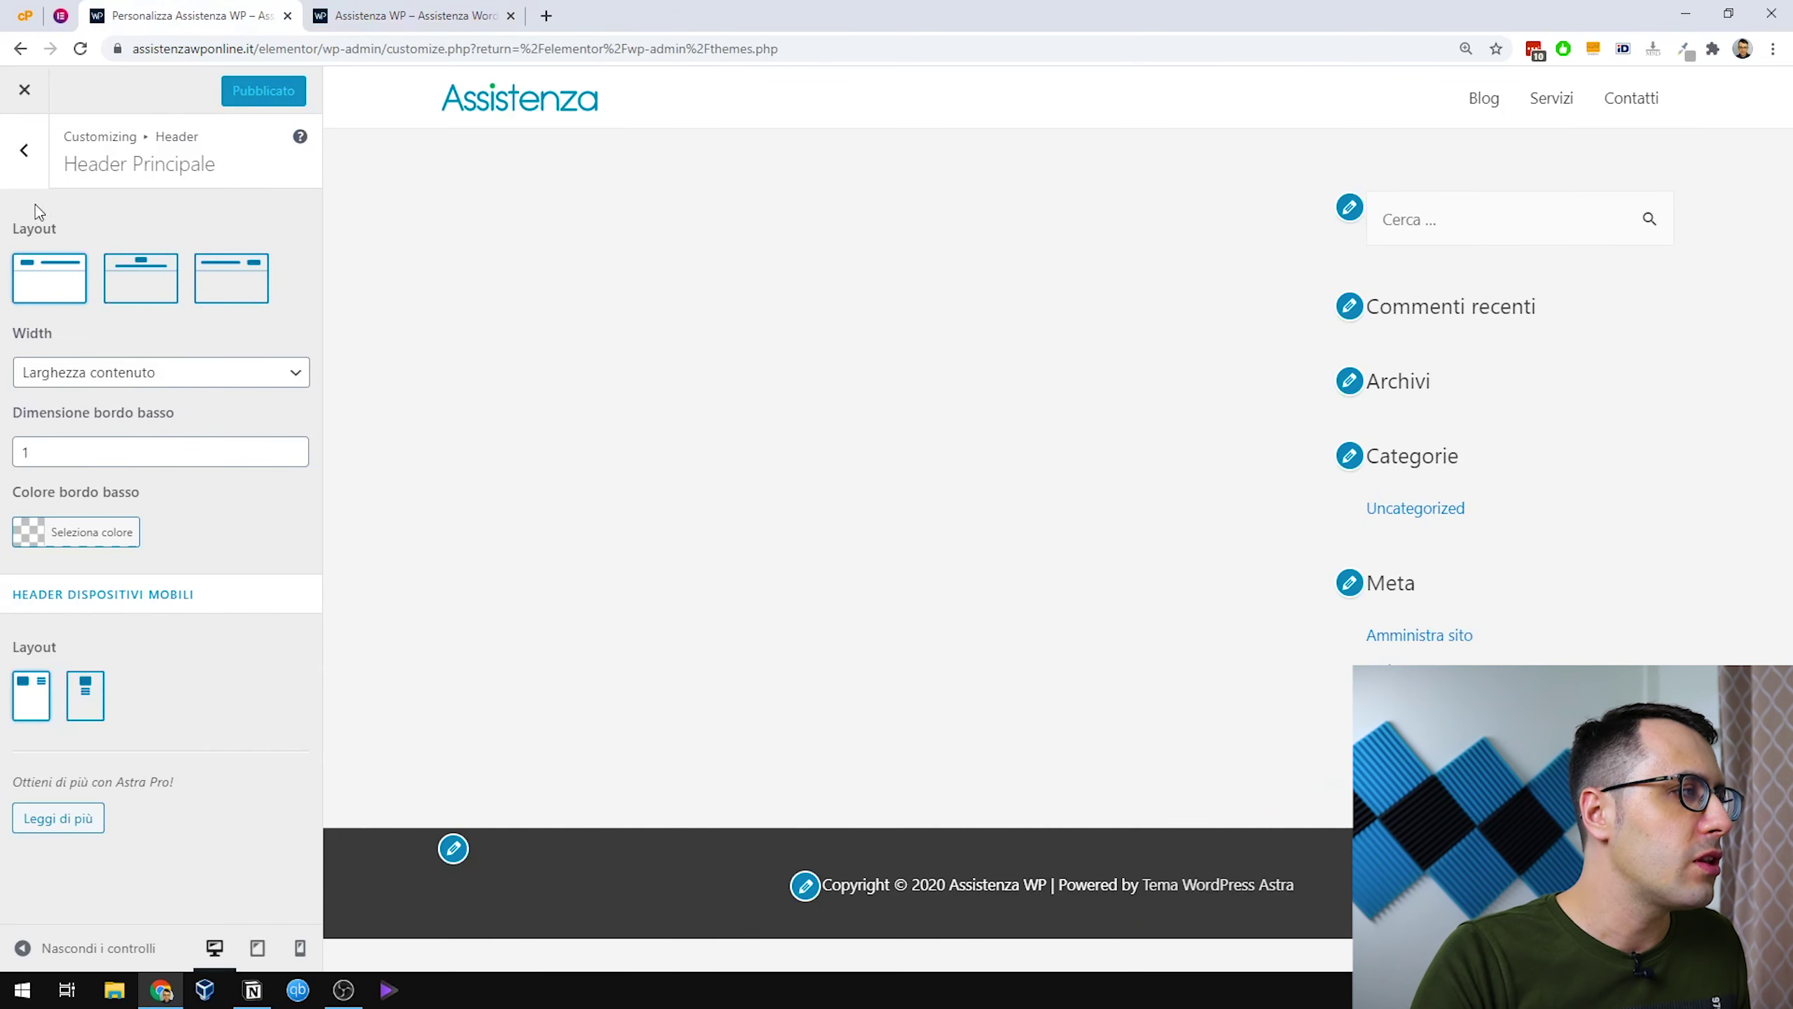
{"action": "left_click", "coordinate": [24, 149]}
{"action": "left_click", "coordinate": [24, 149]}
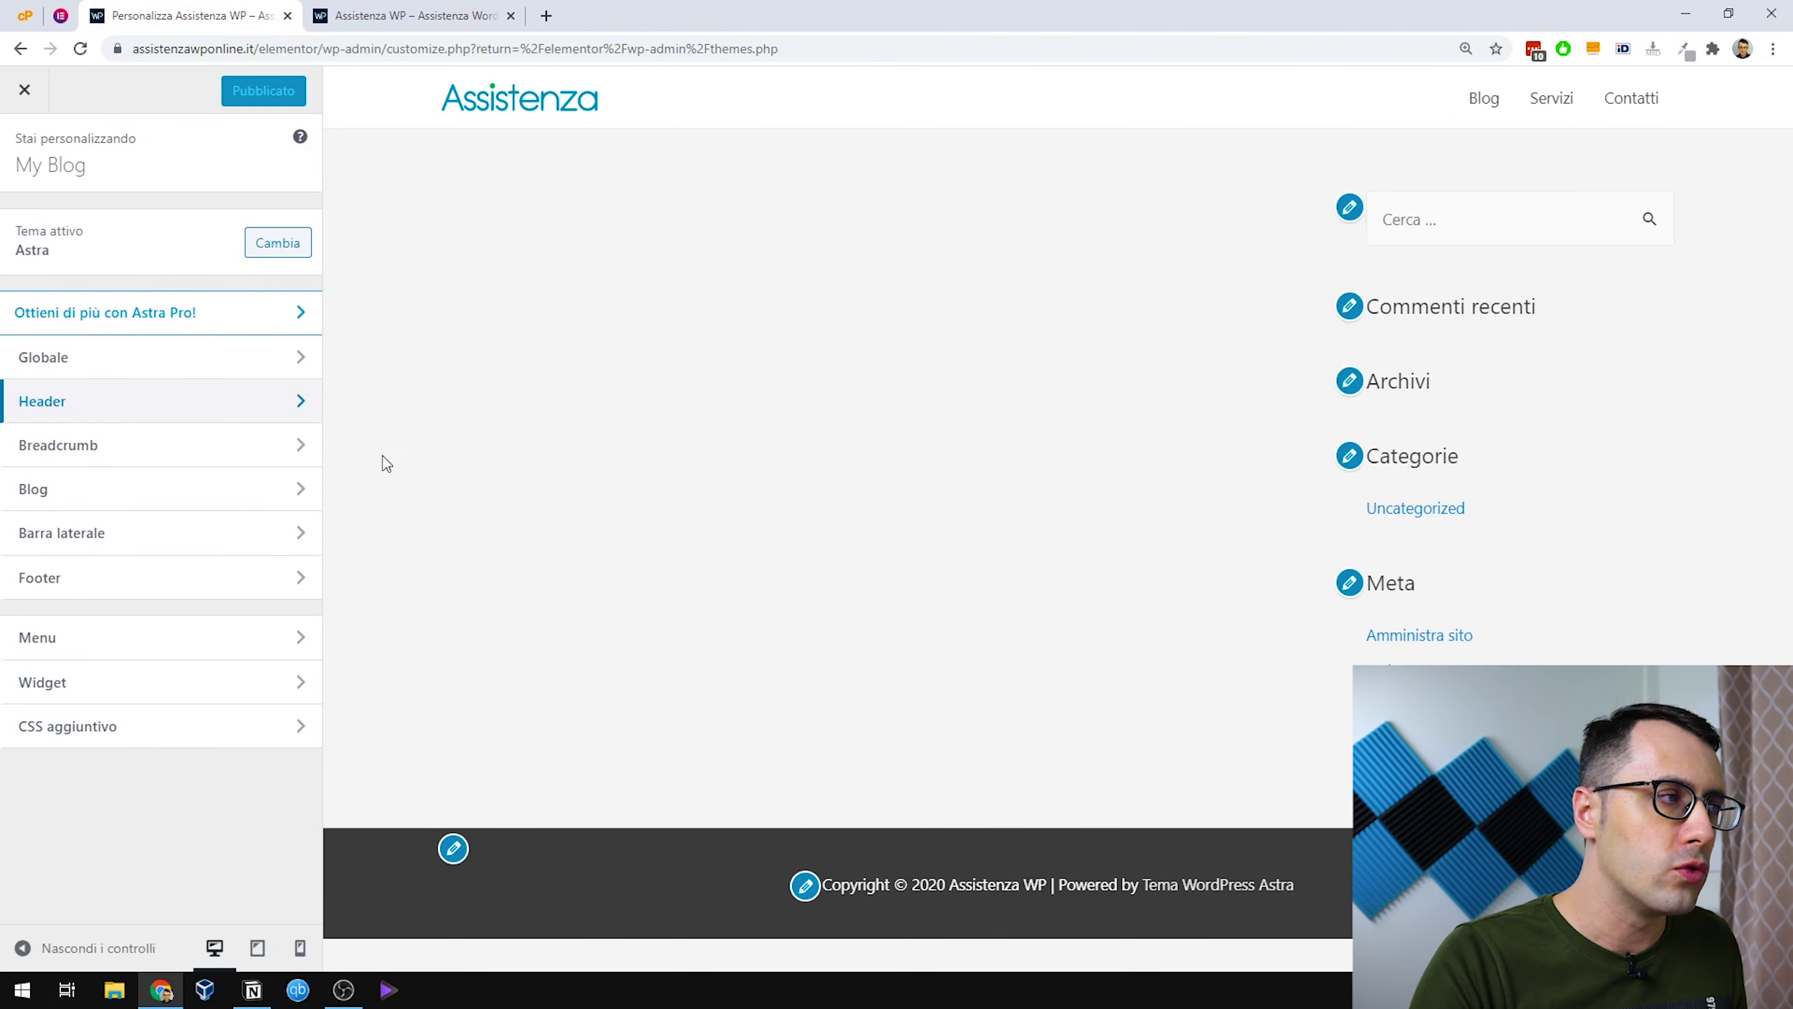
{"action": "left_click", "coordinate": [98, 577]}
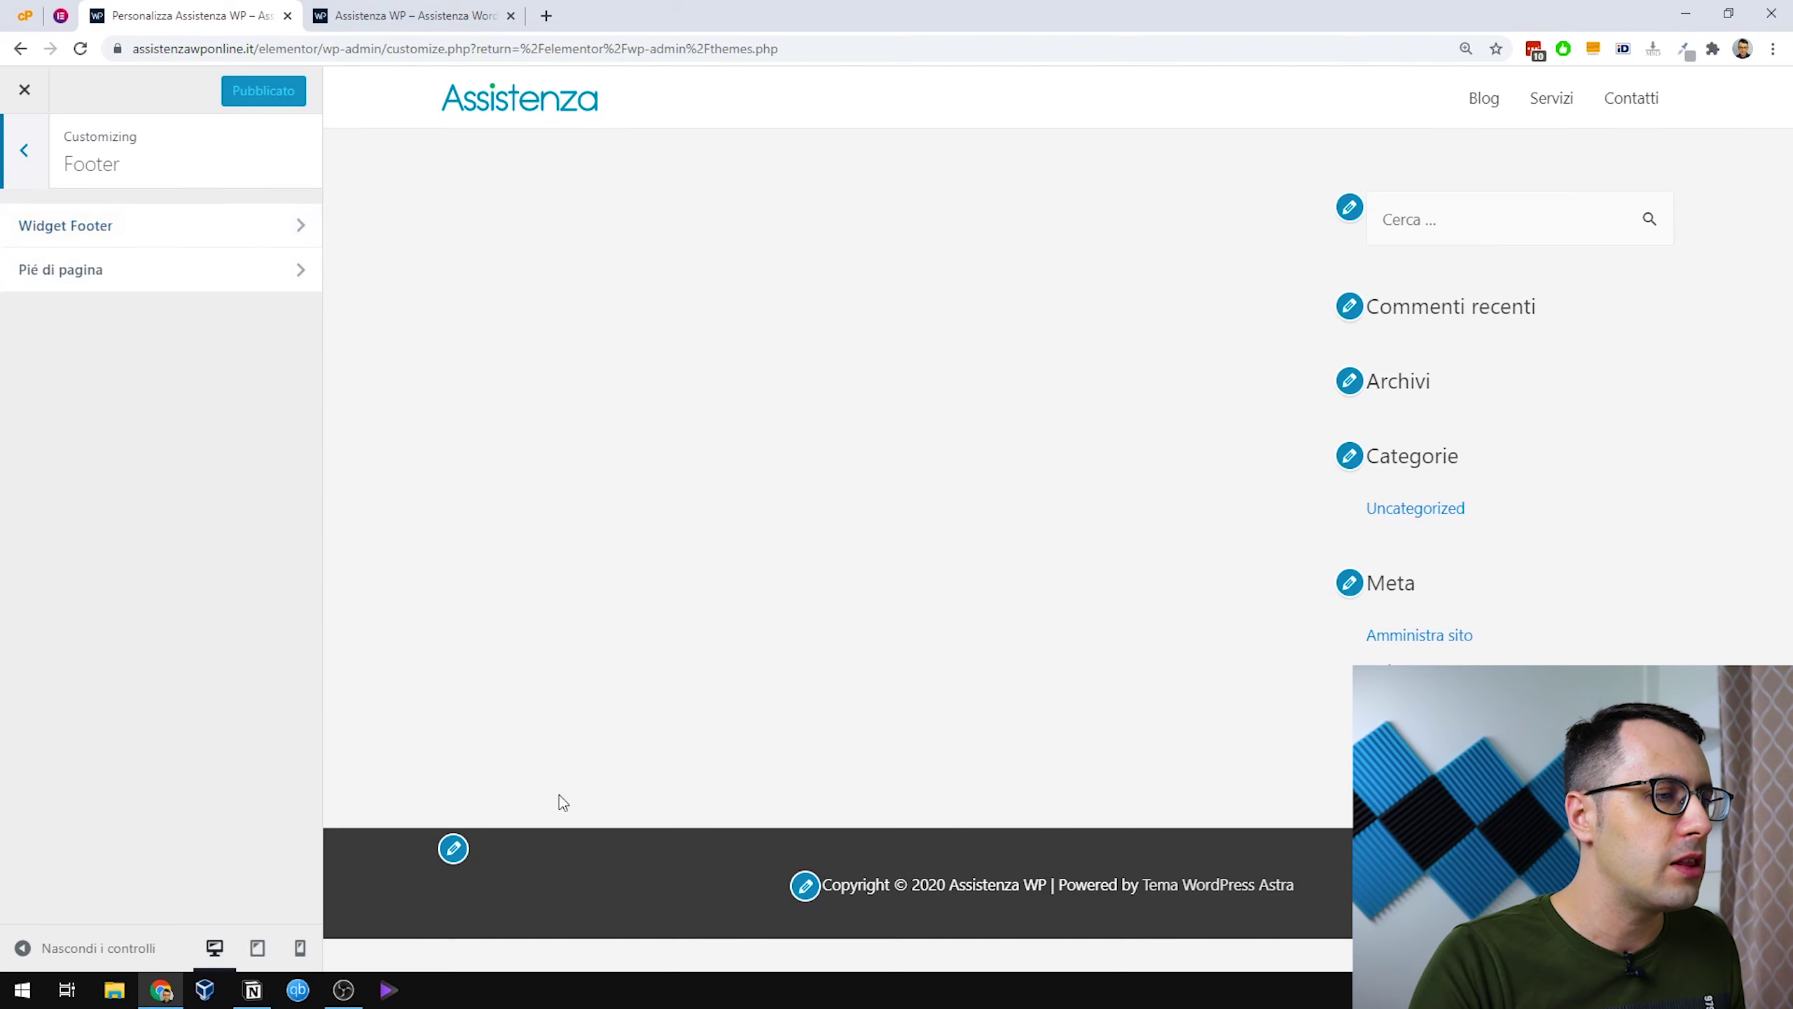
{"action": "left_click", "coordinate": [82, 278]}
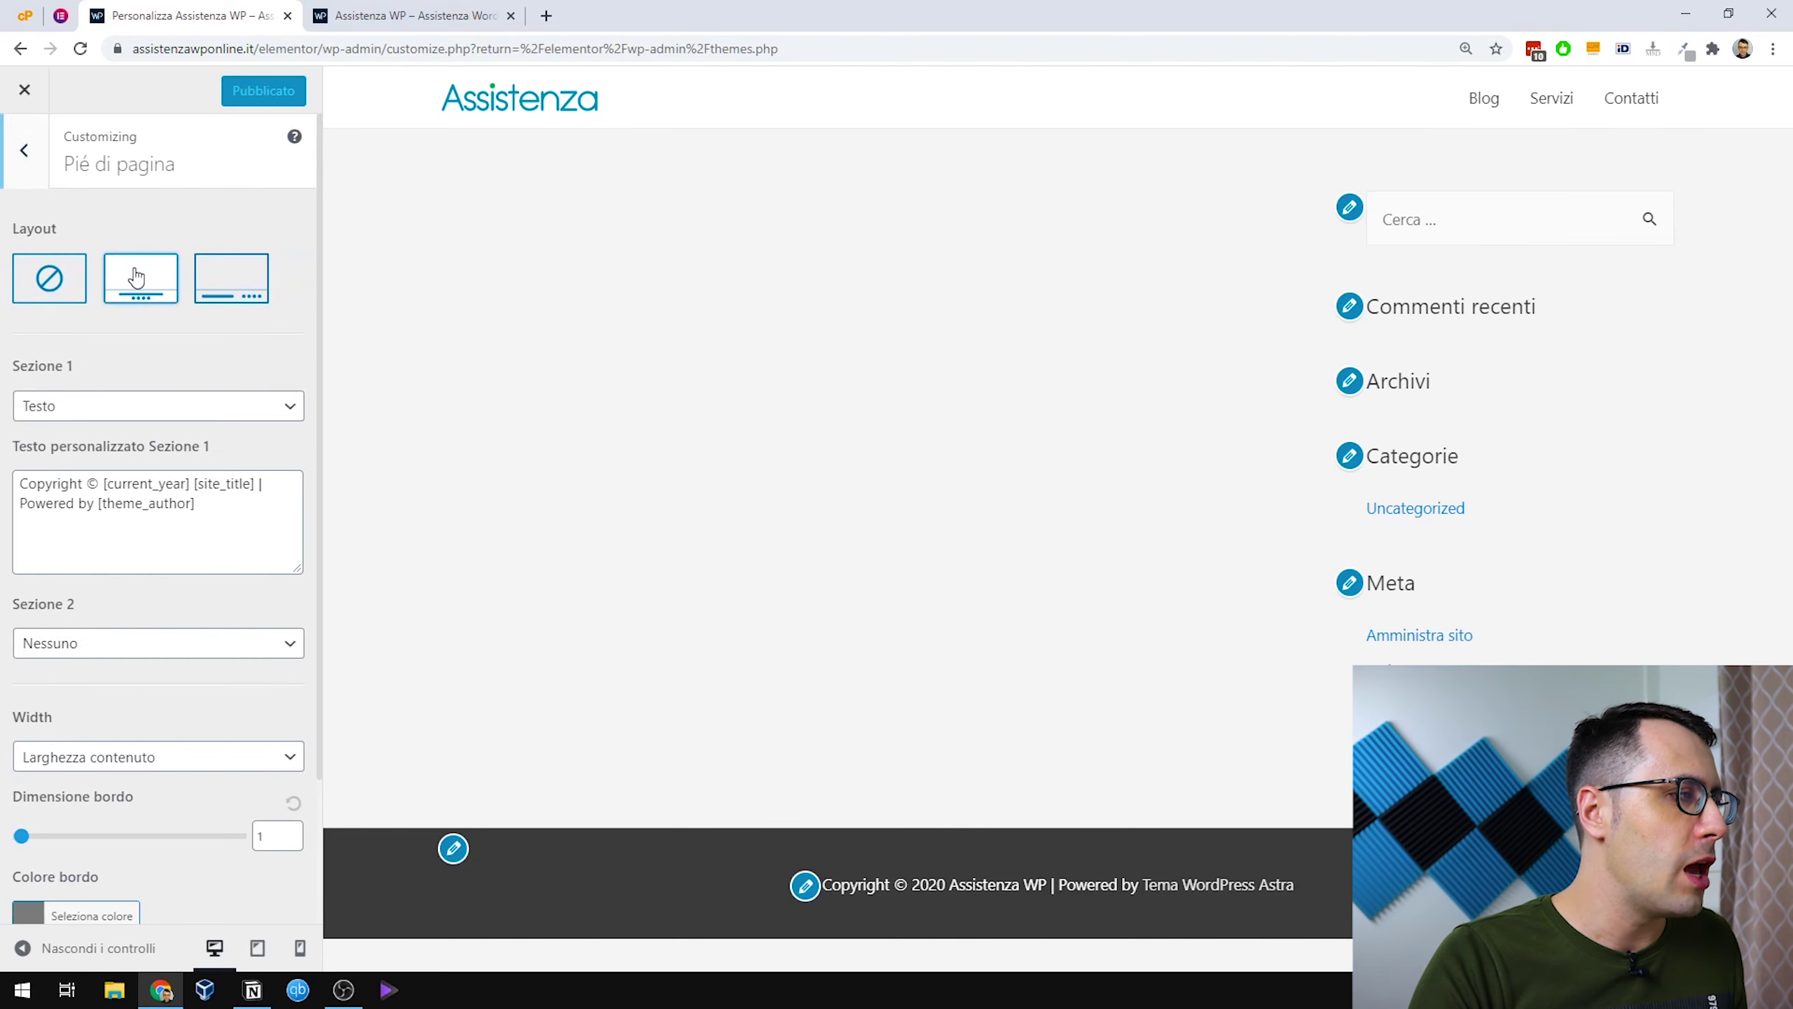
{"action": "scroll", "coordinate": [204, 451], "scroll_direction": "down", "scroll_amount": 2}
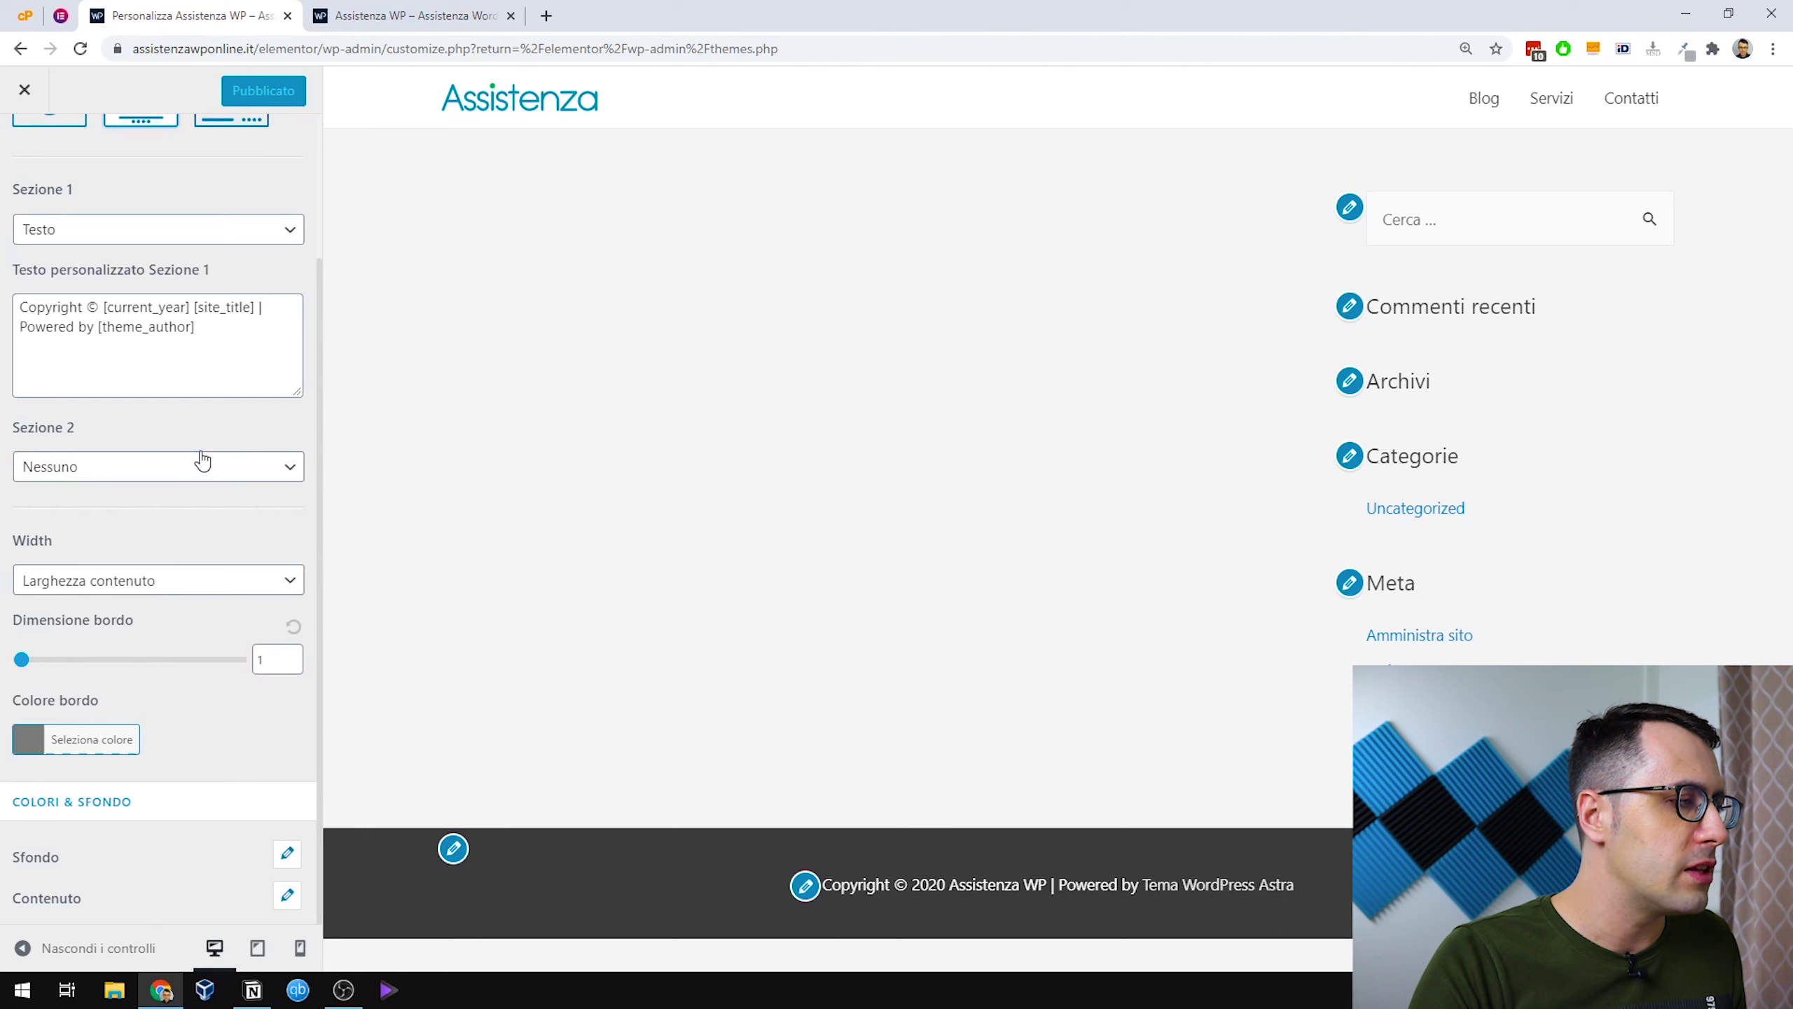
{"action": "scroll", "coordinate": [202, 460], "scroll_direction": "up", "scroll_amount": 2}
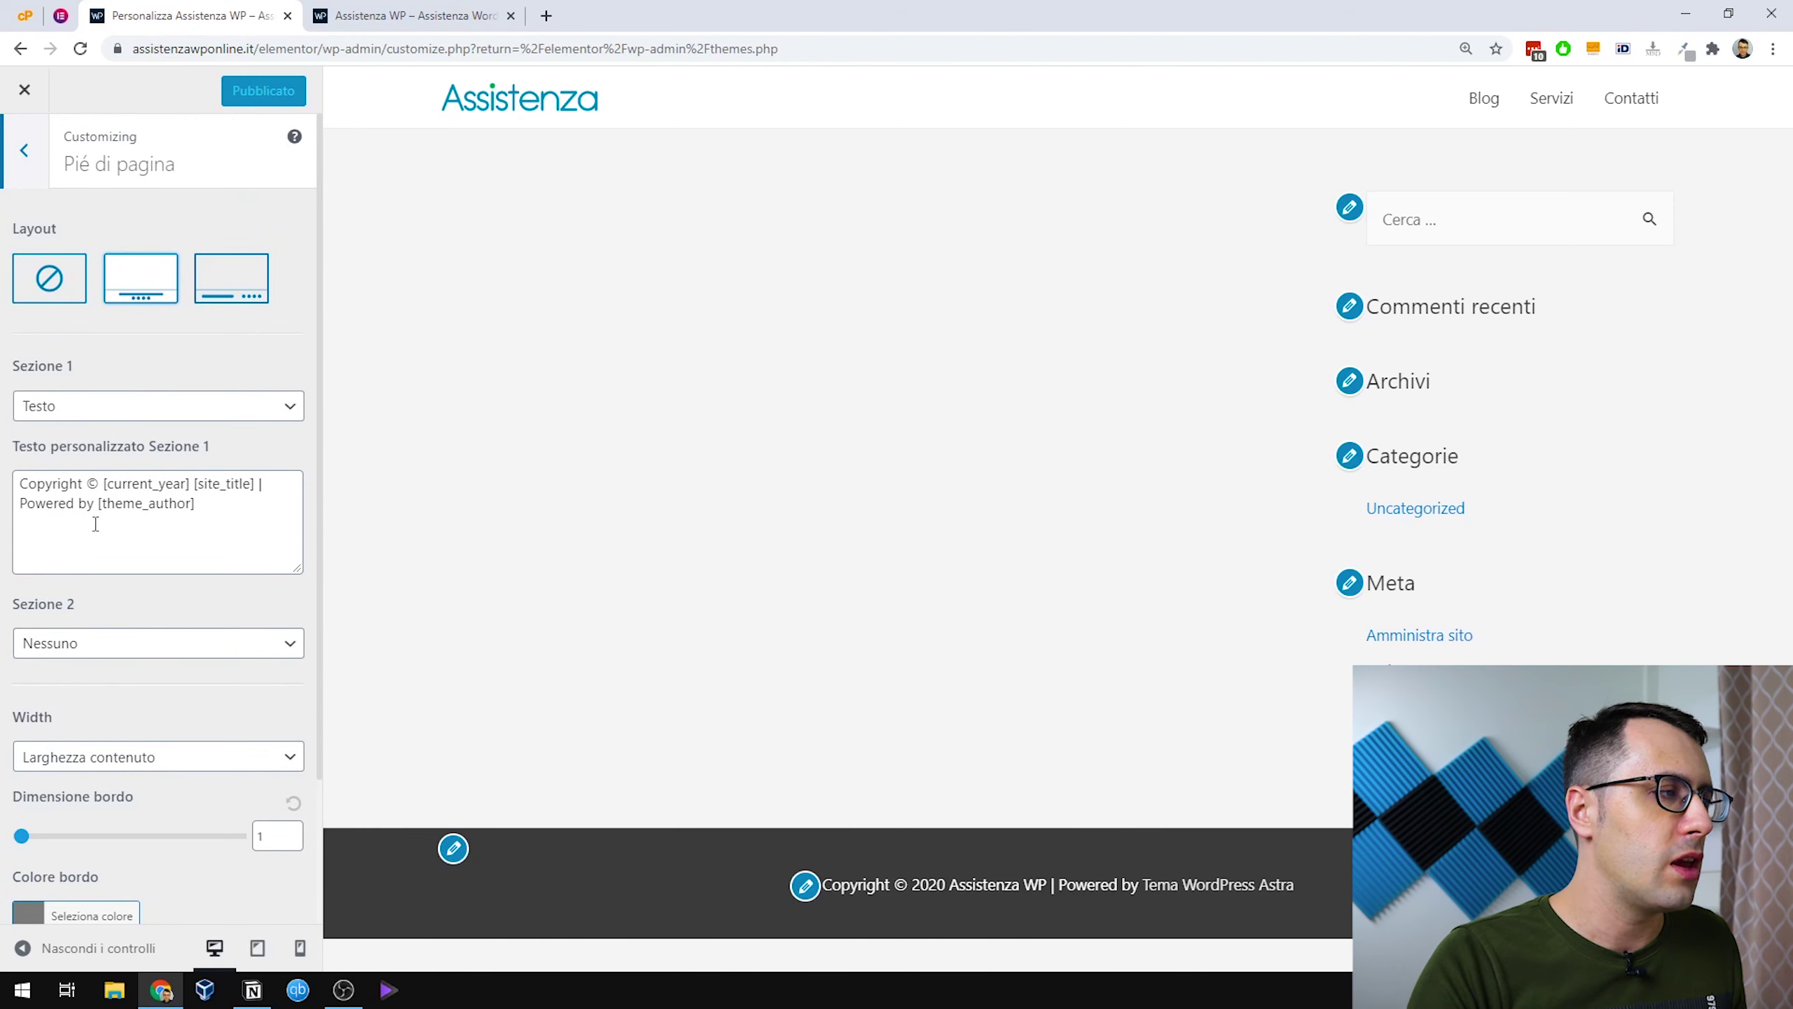
{"action": "left_click", "coordinate": [232, 417]}
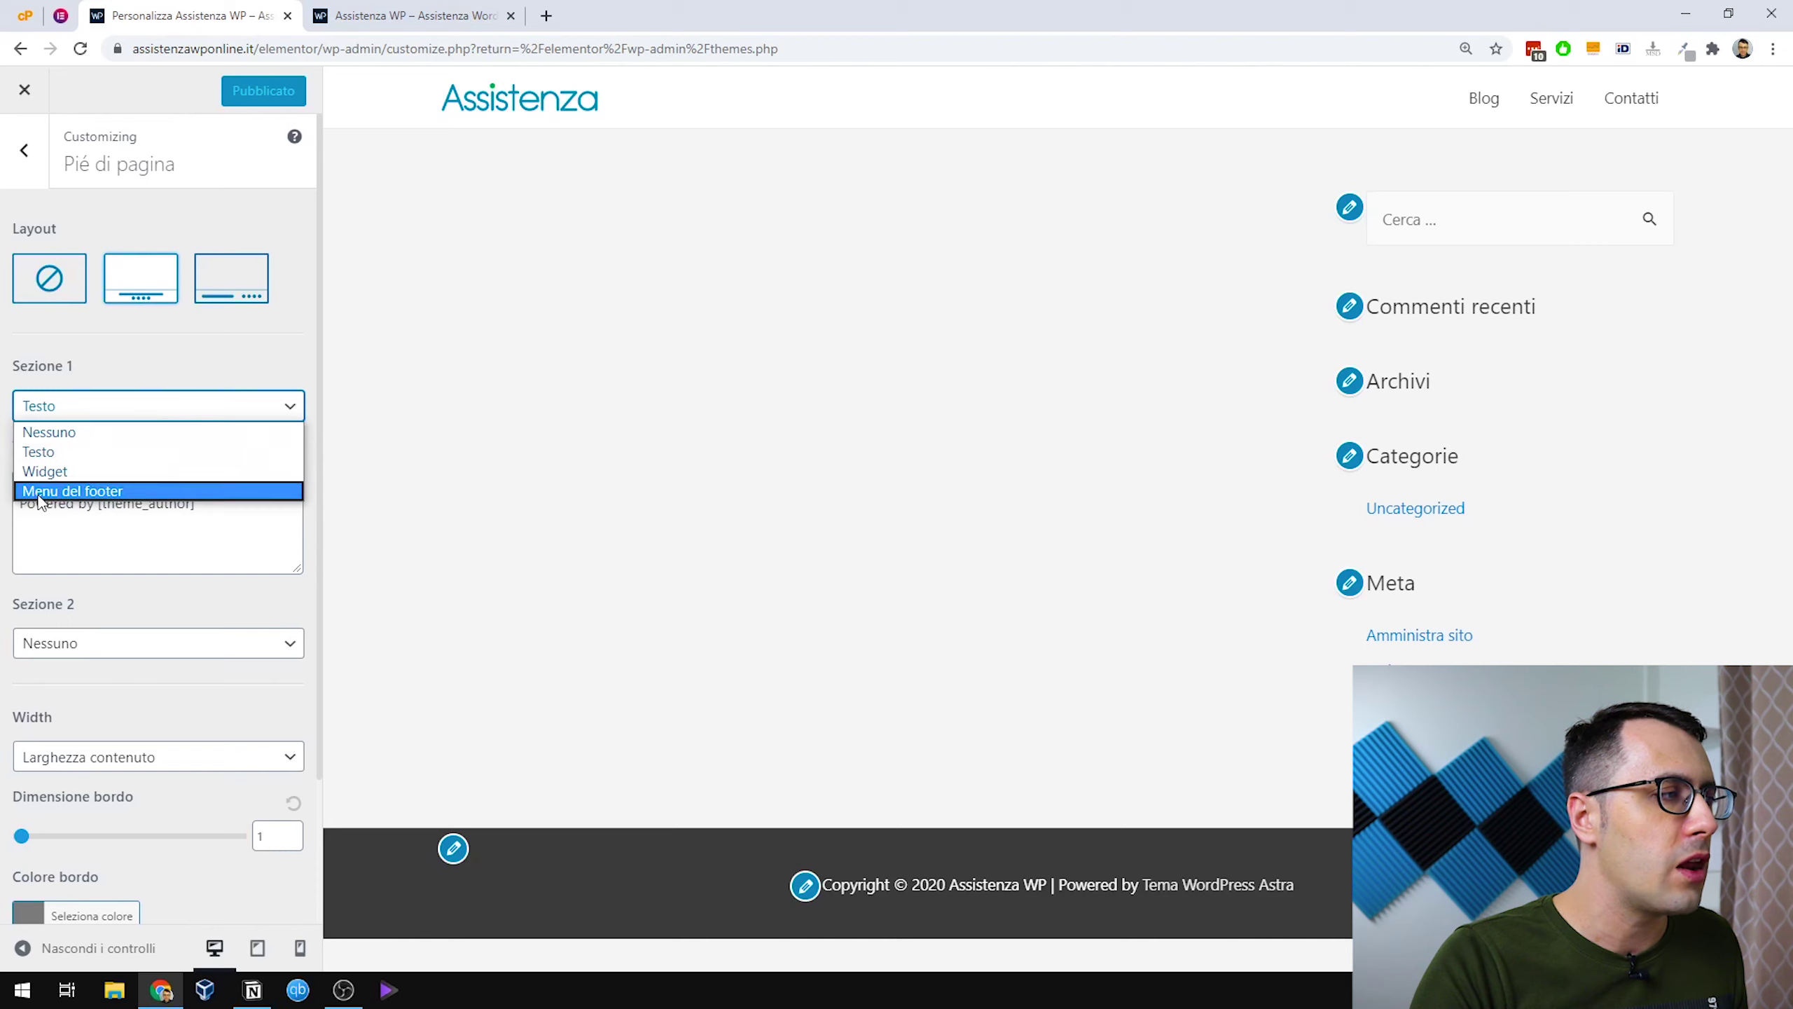
{"action": "left_click", "coordinate": [171, 361]}
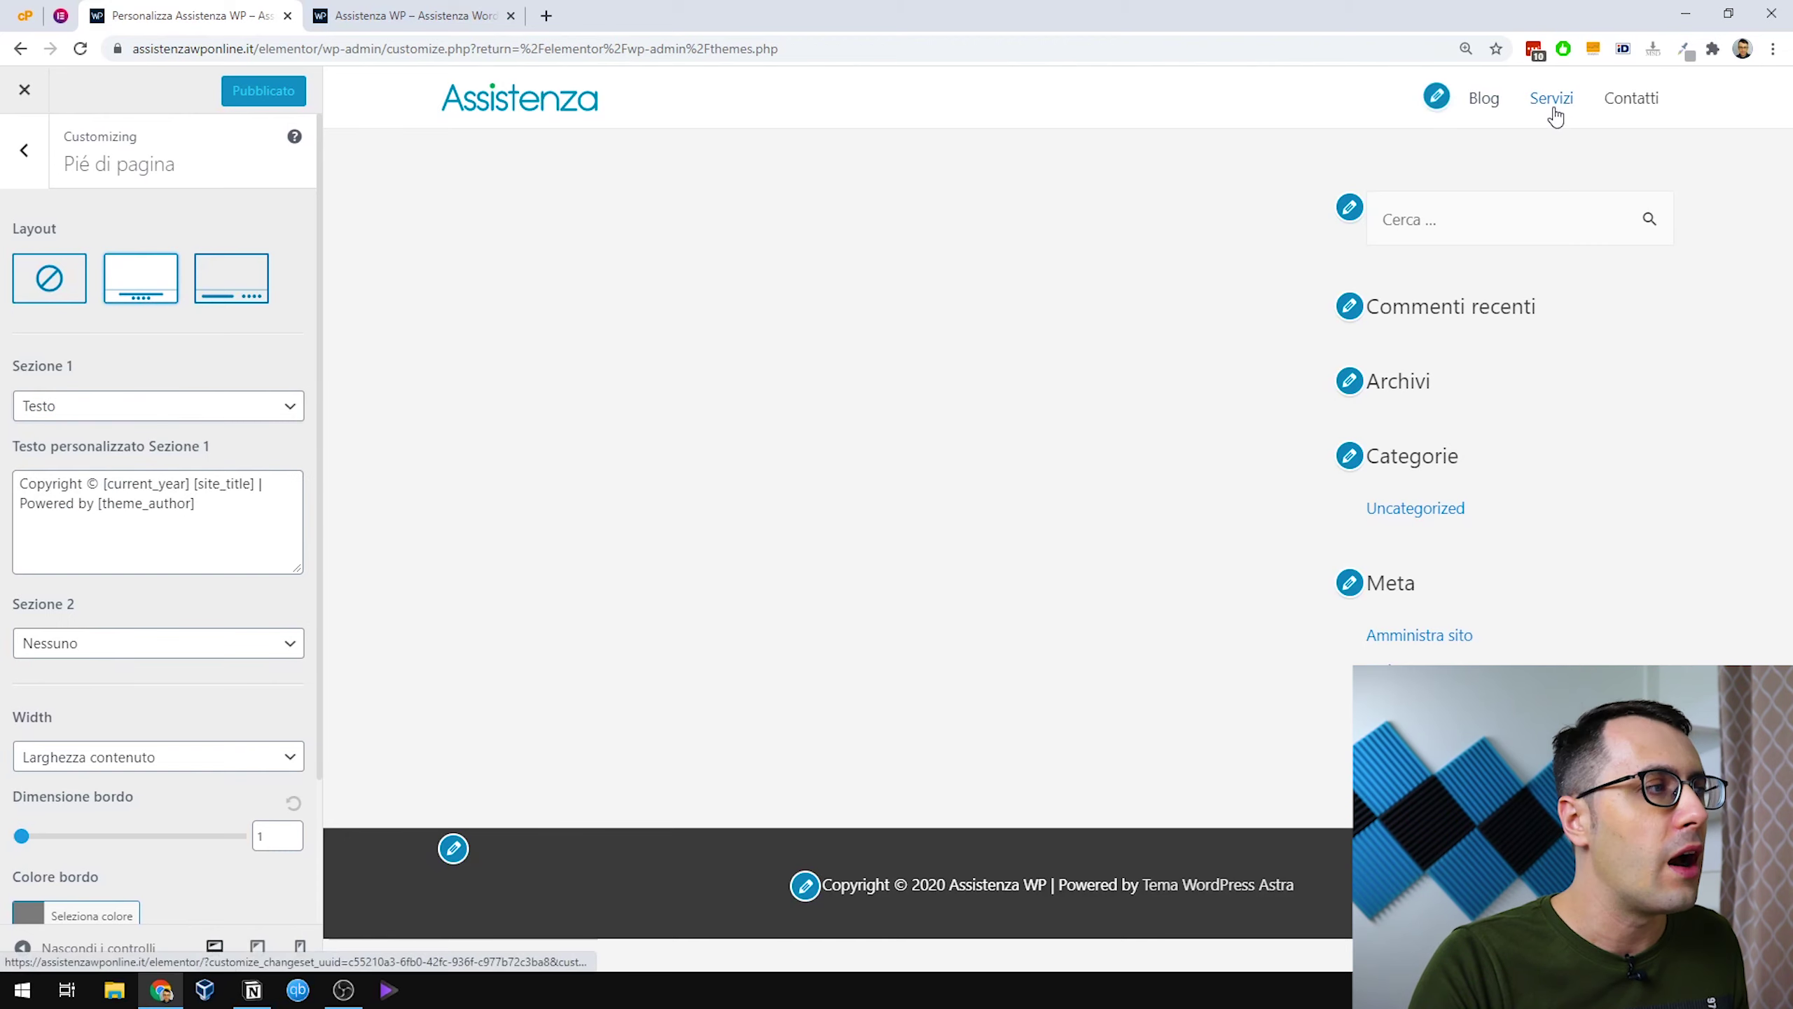
Try the side-by-side footer bar layout, restore the centred layout, publish the changes and close the customizer.
{"action": "left_click", "coordinate": [232, 278]}
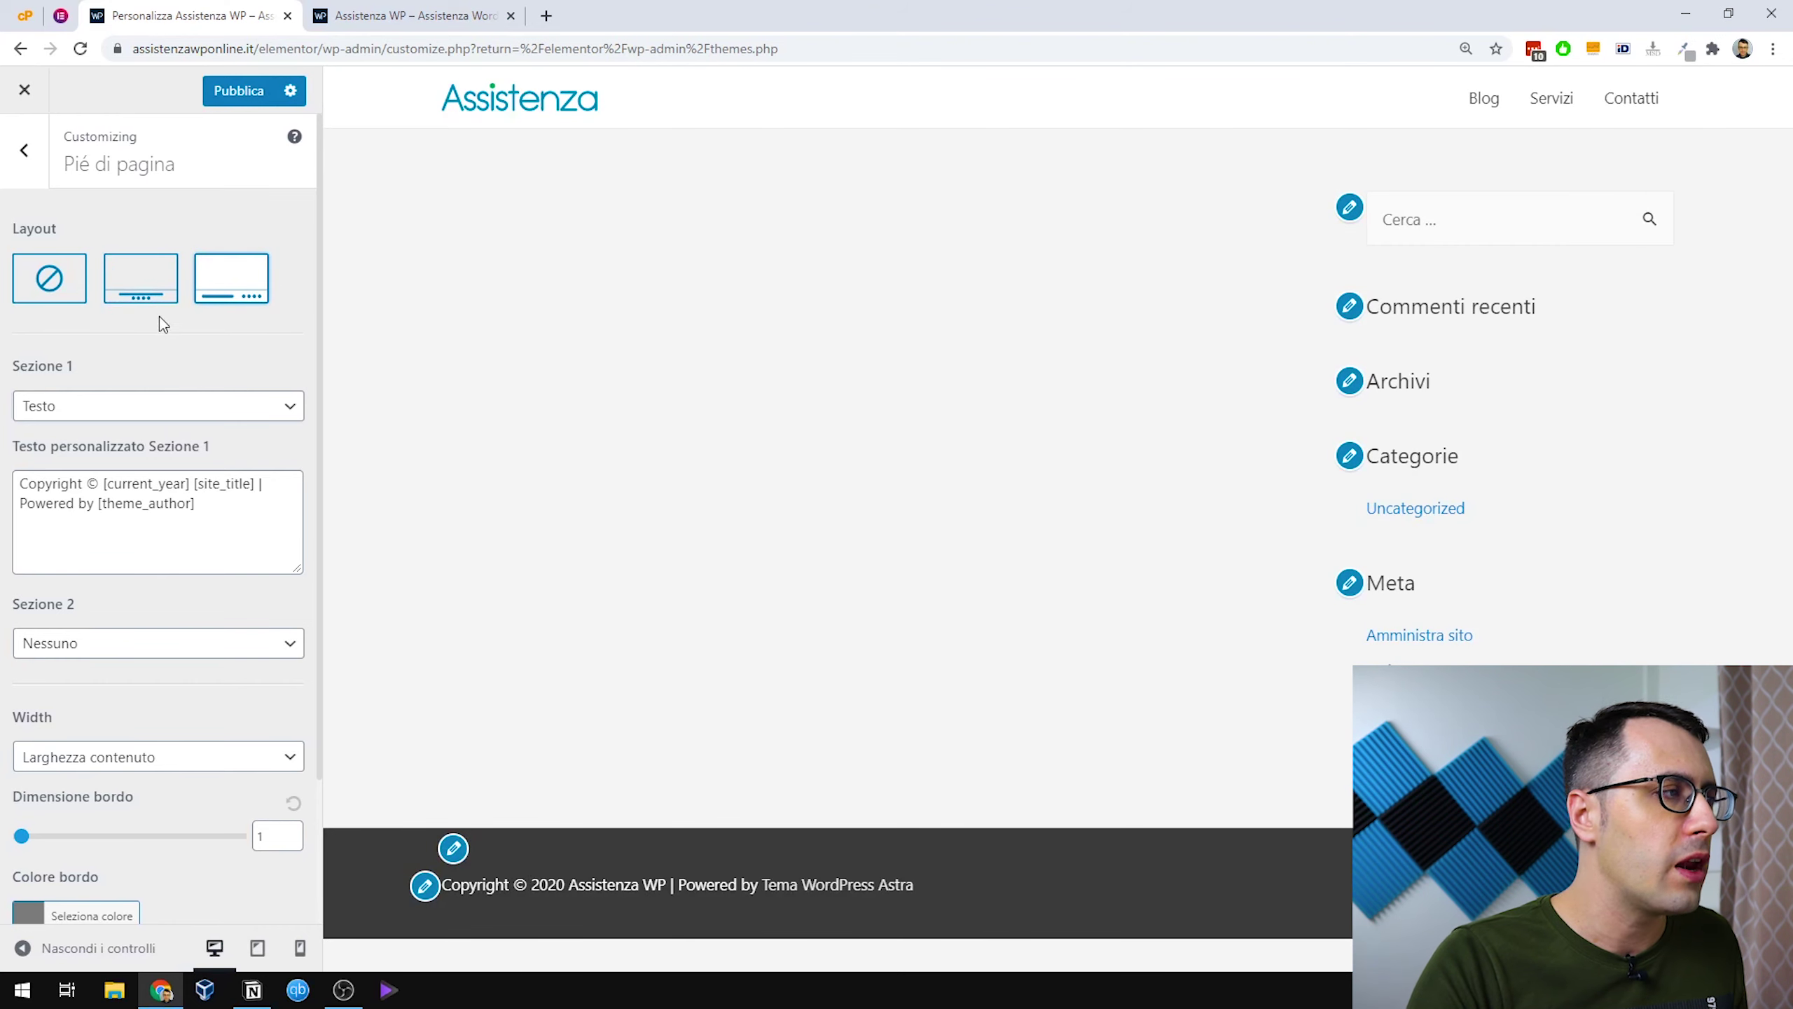
{"action": "left_click", "coordinate": [150, 289]}
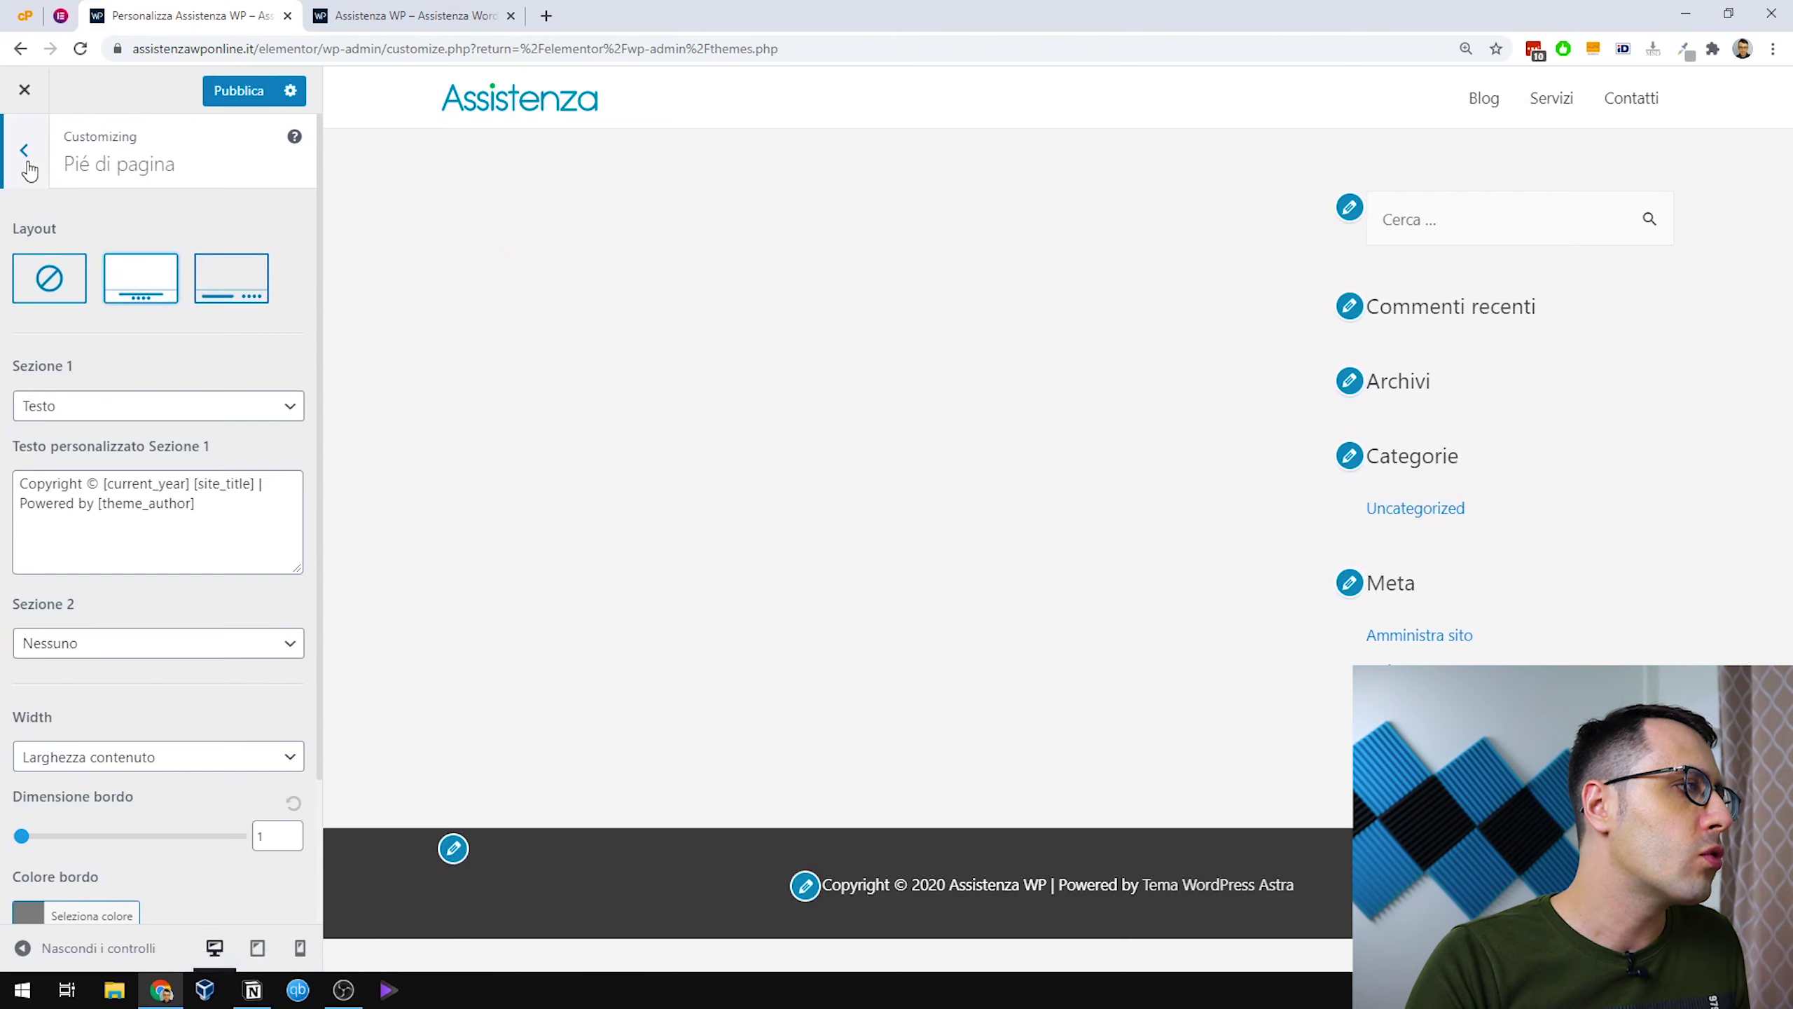
{"action": "left_click", "coordinate": [25, 156]}
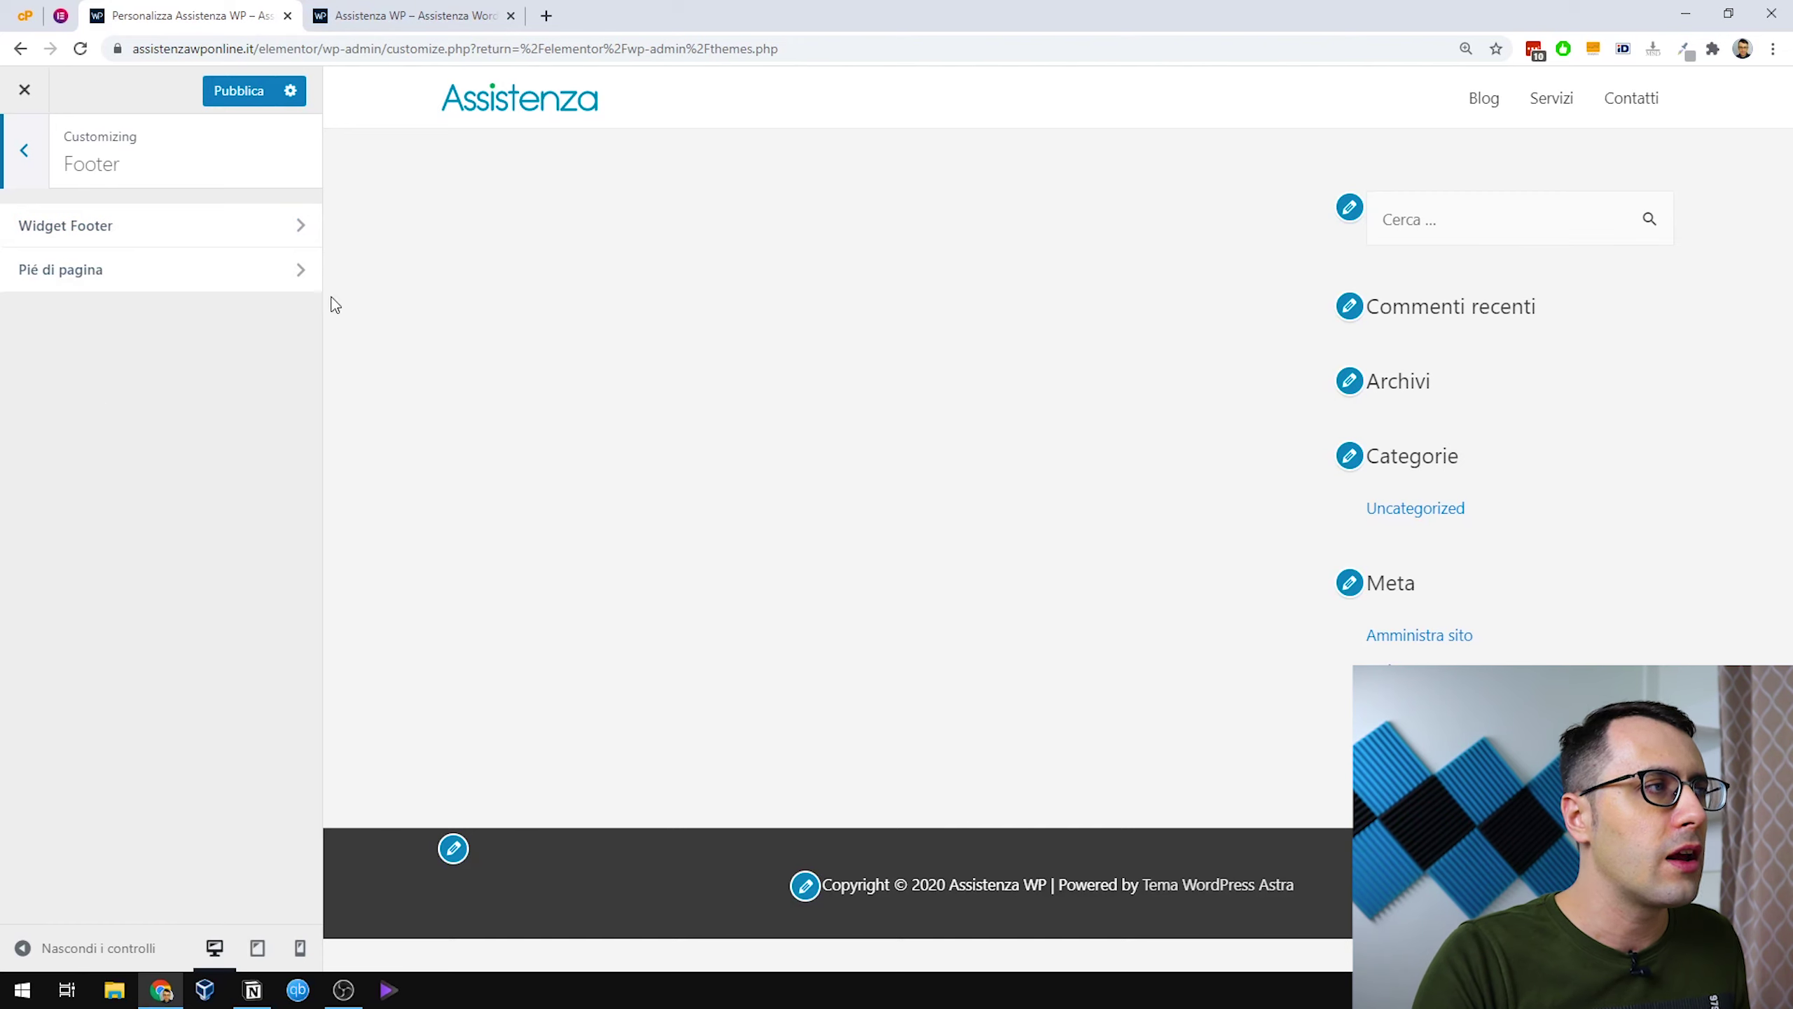
{"action": "left_click", "coordinate": [222, 93]}
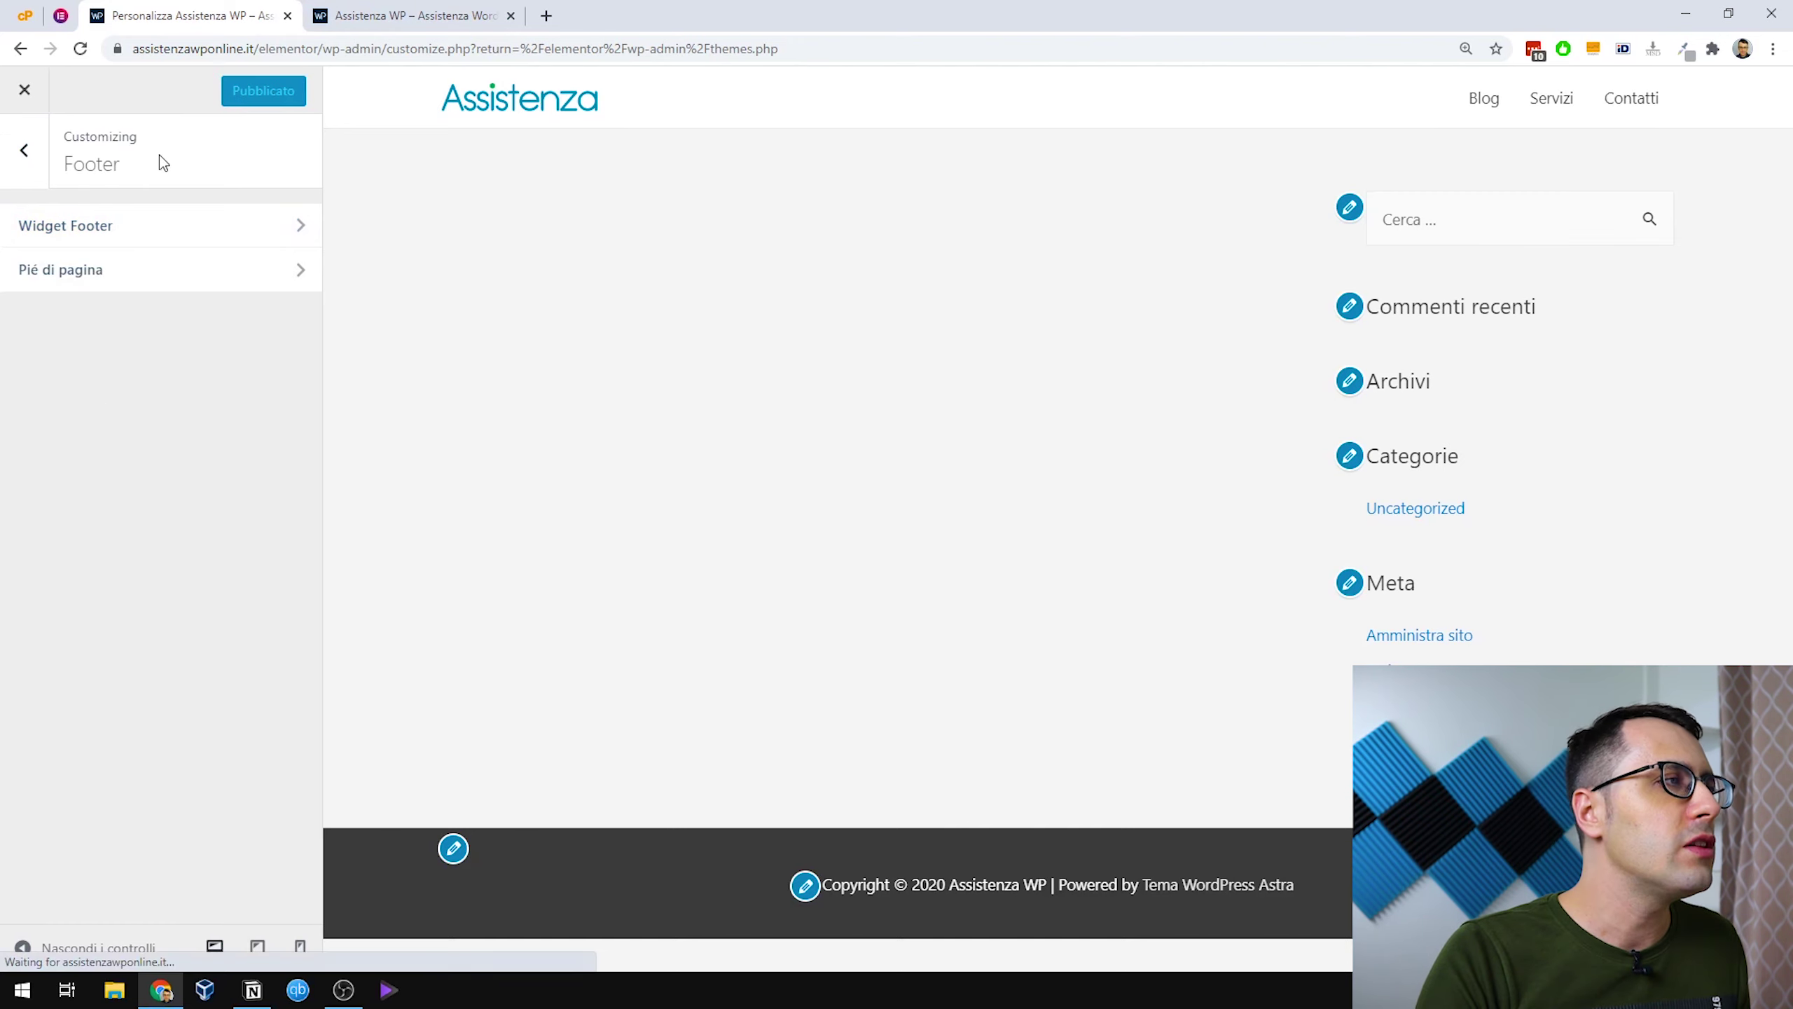
{"action": "left_click", "coordinate": [24, 91]}
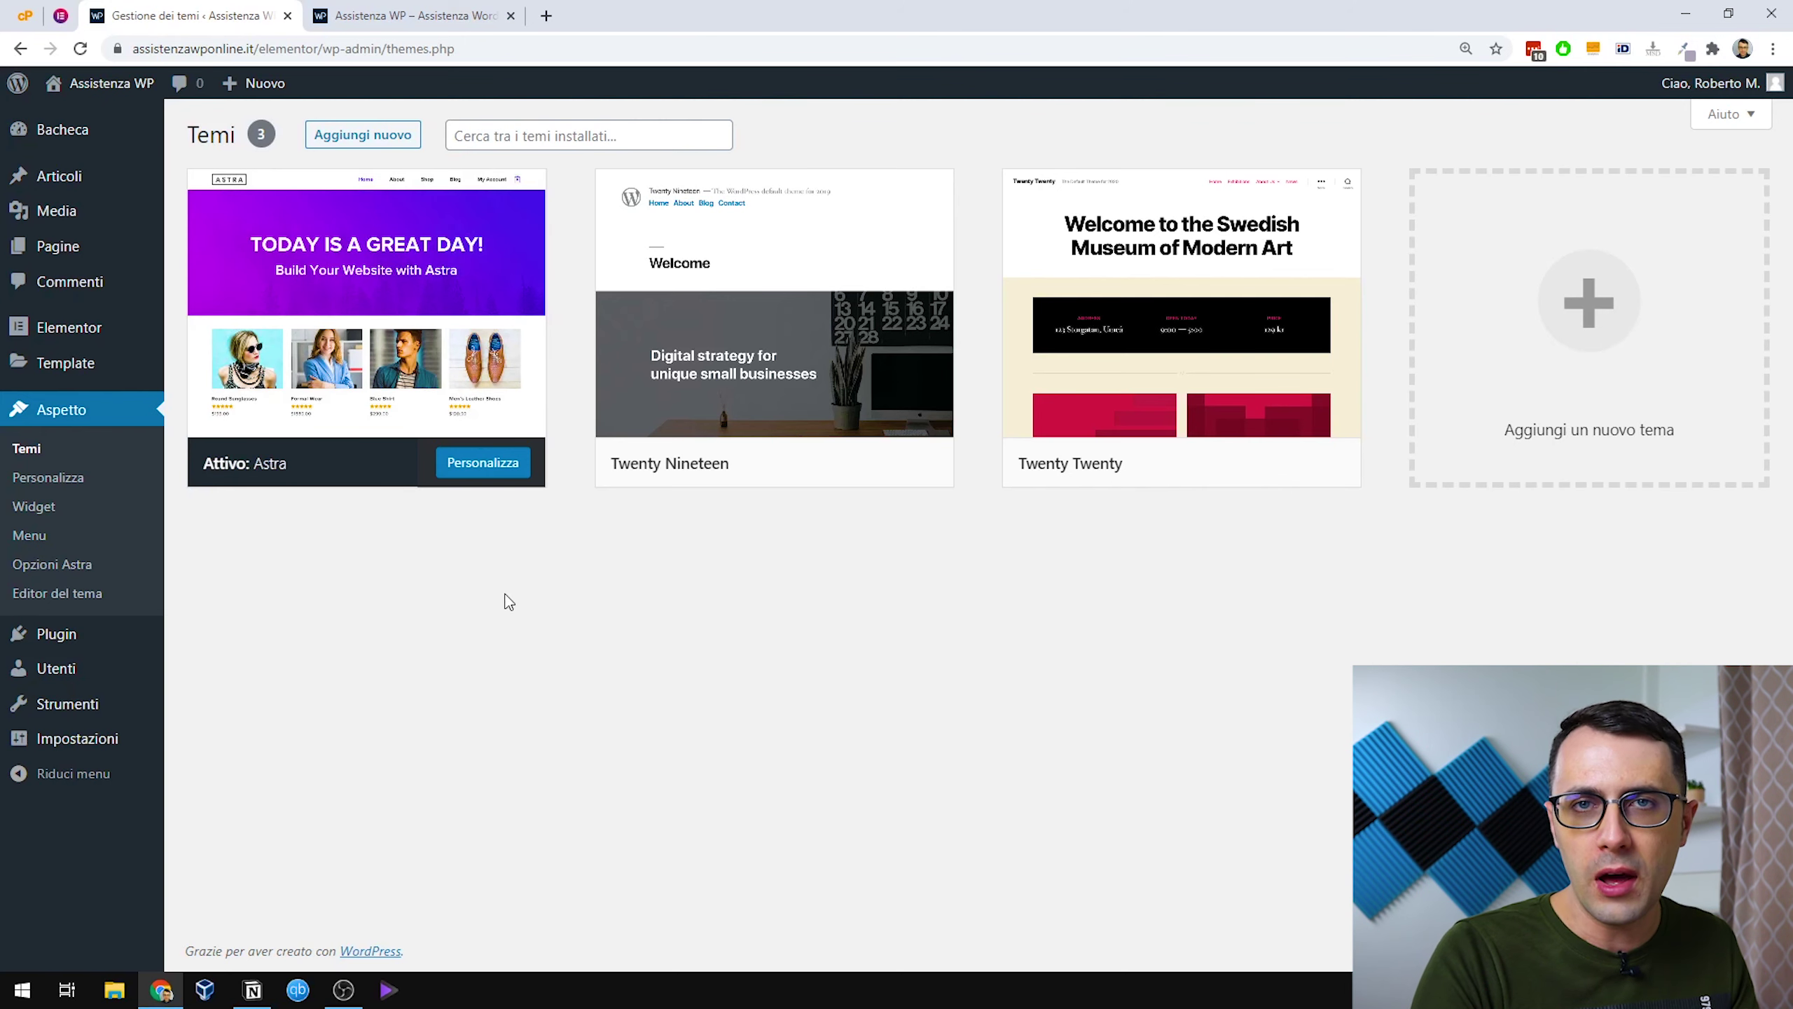
Search the plugin directory for "astra template", and install and activate the Starter Templates plugin.
{"action": "mouse_move", "coordinate": [70, 634]}
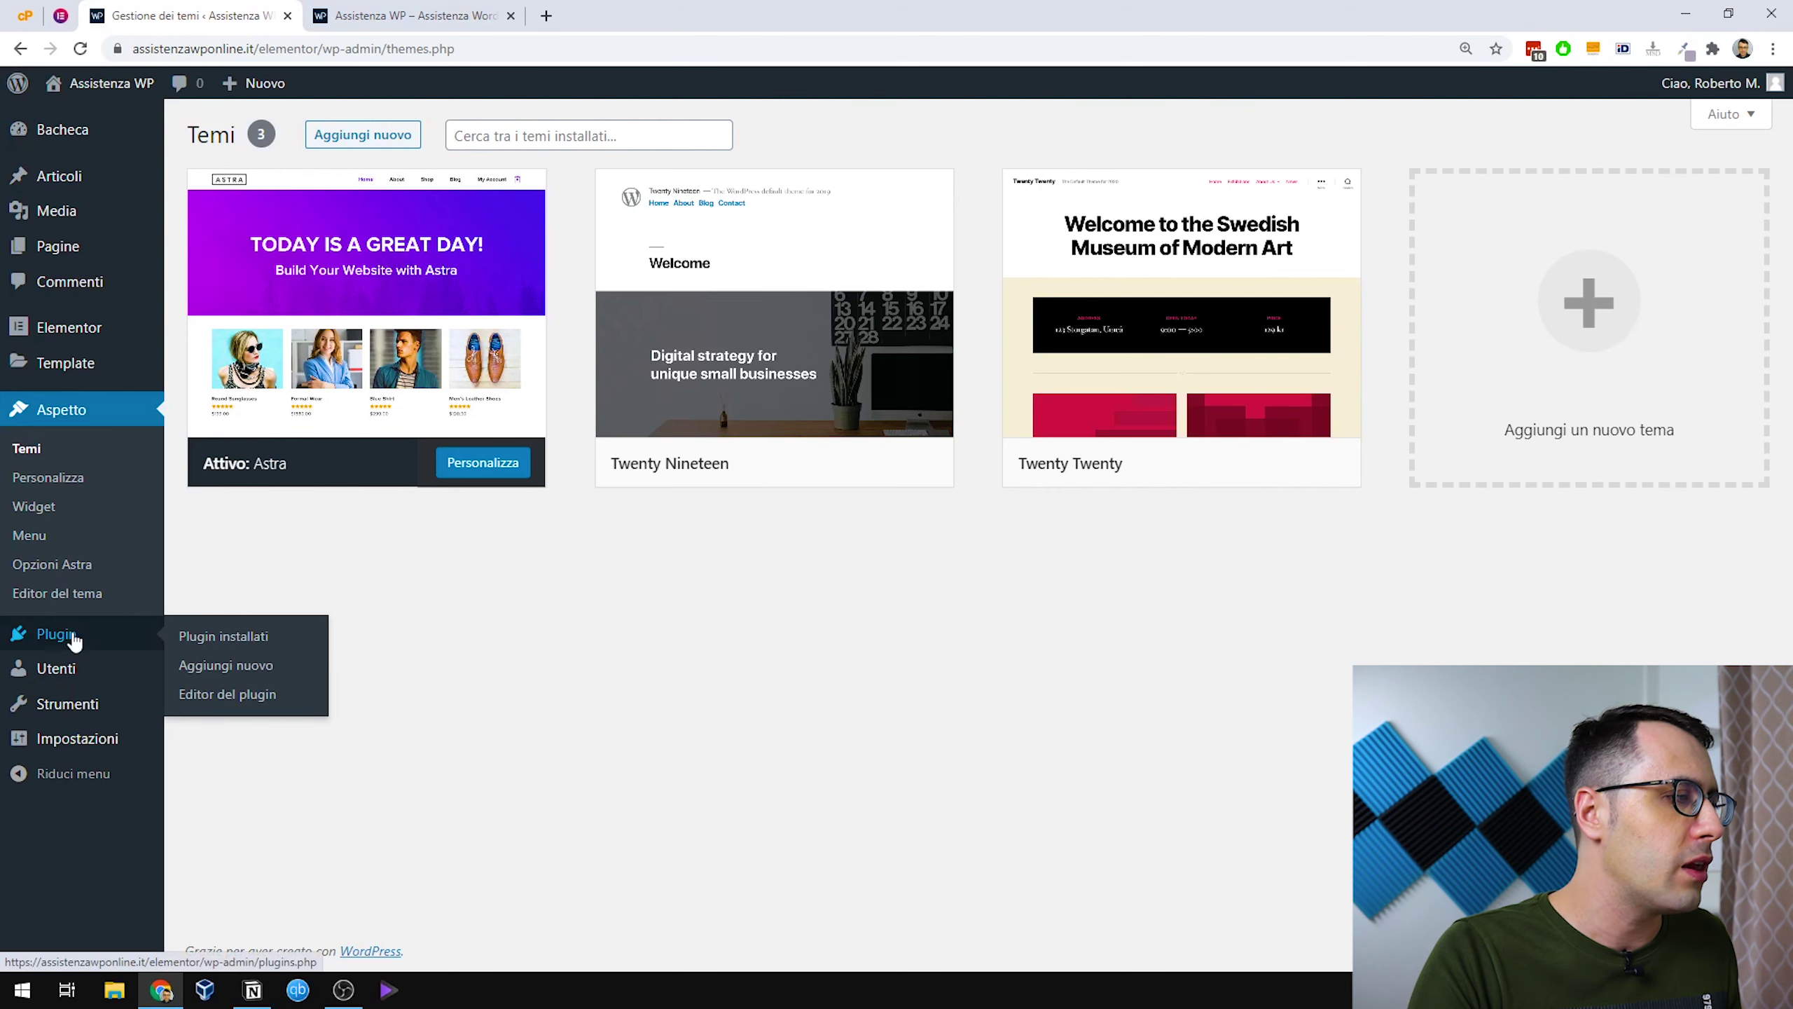
{"action": "left_click", "coordinate": [237, 665]}
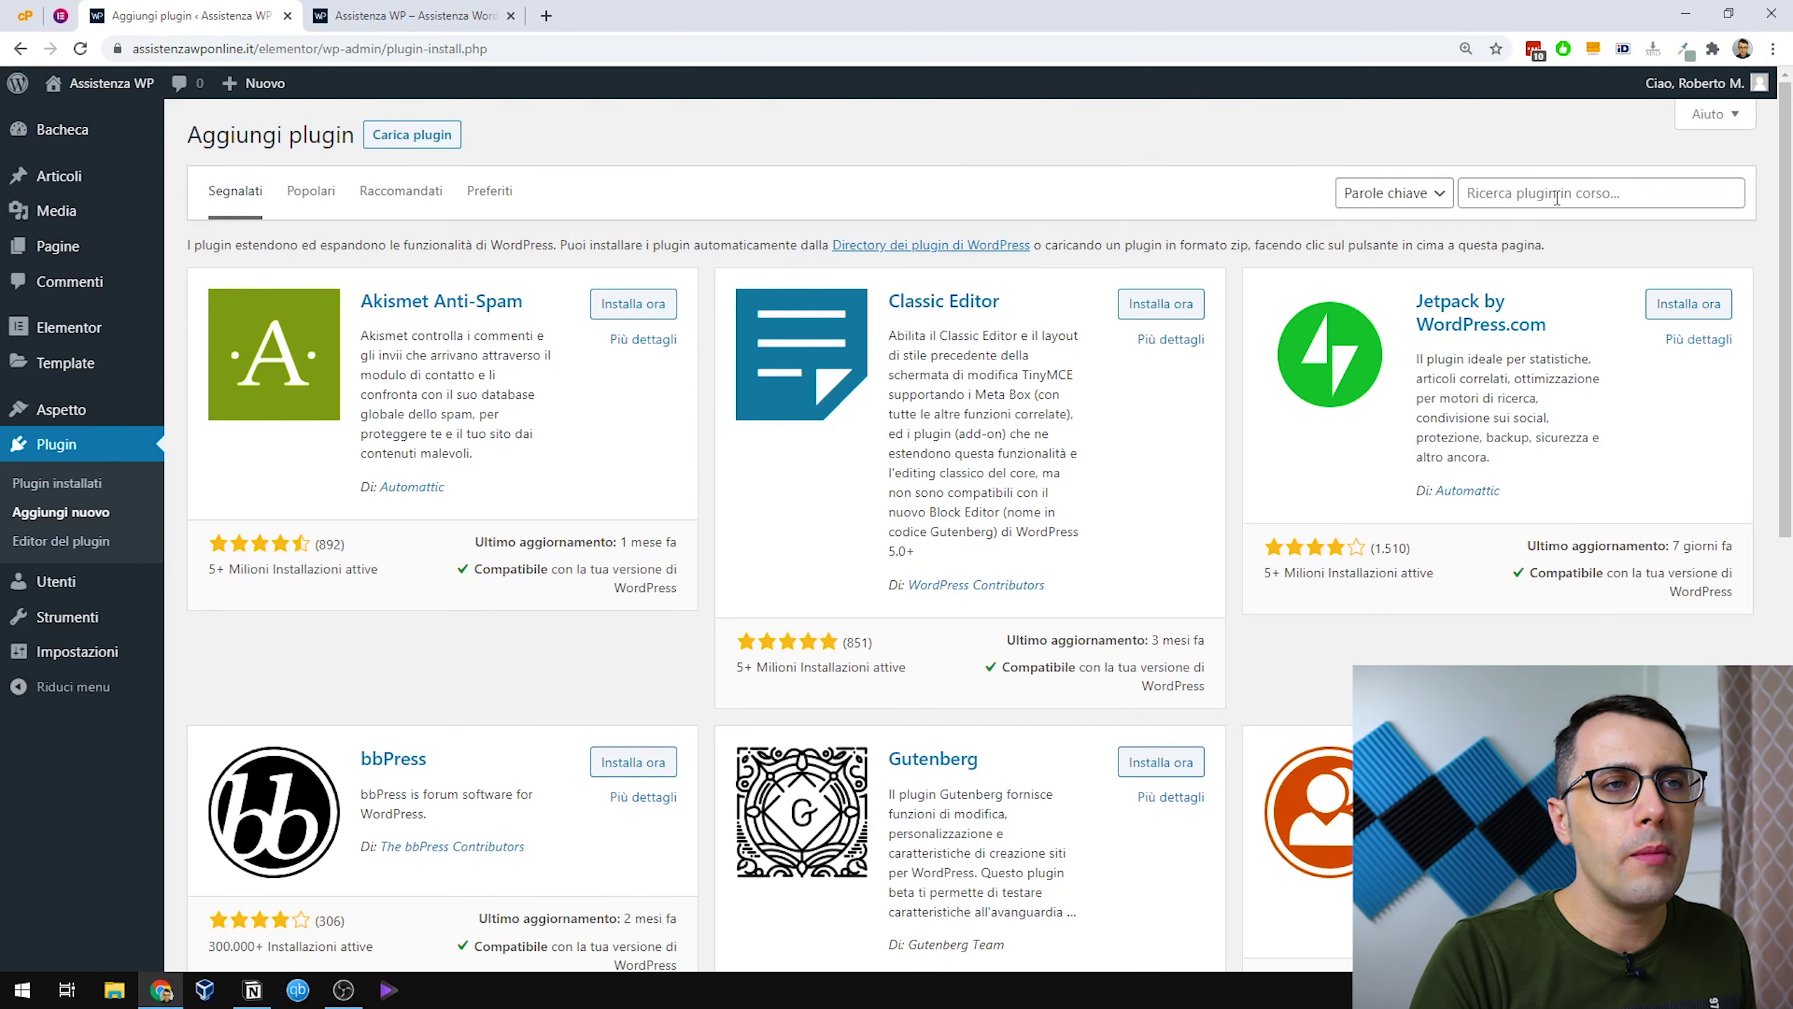
{"action": "left_click", "coordinate": [1641, 185]}
{"action": "type", "text": "astra template"}
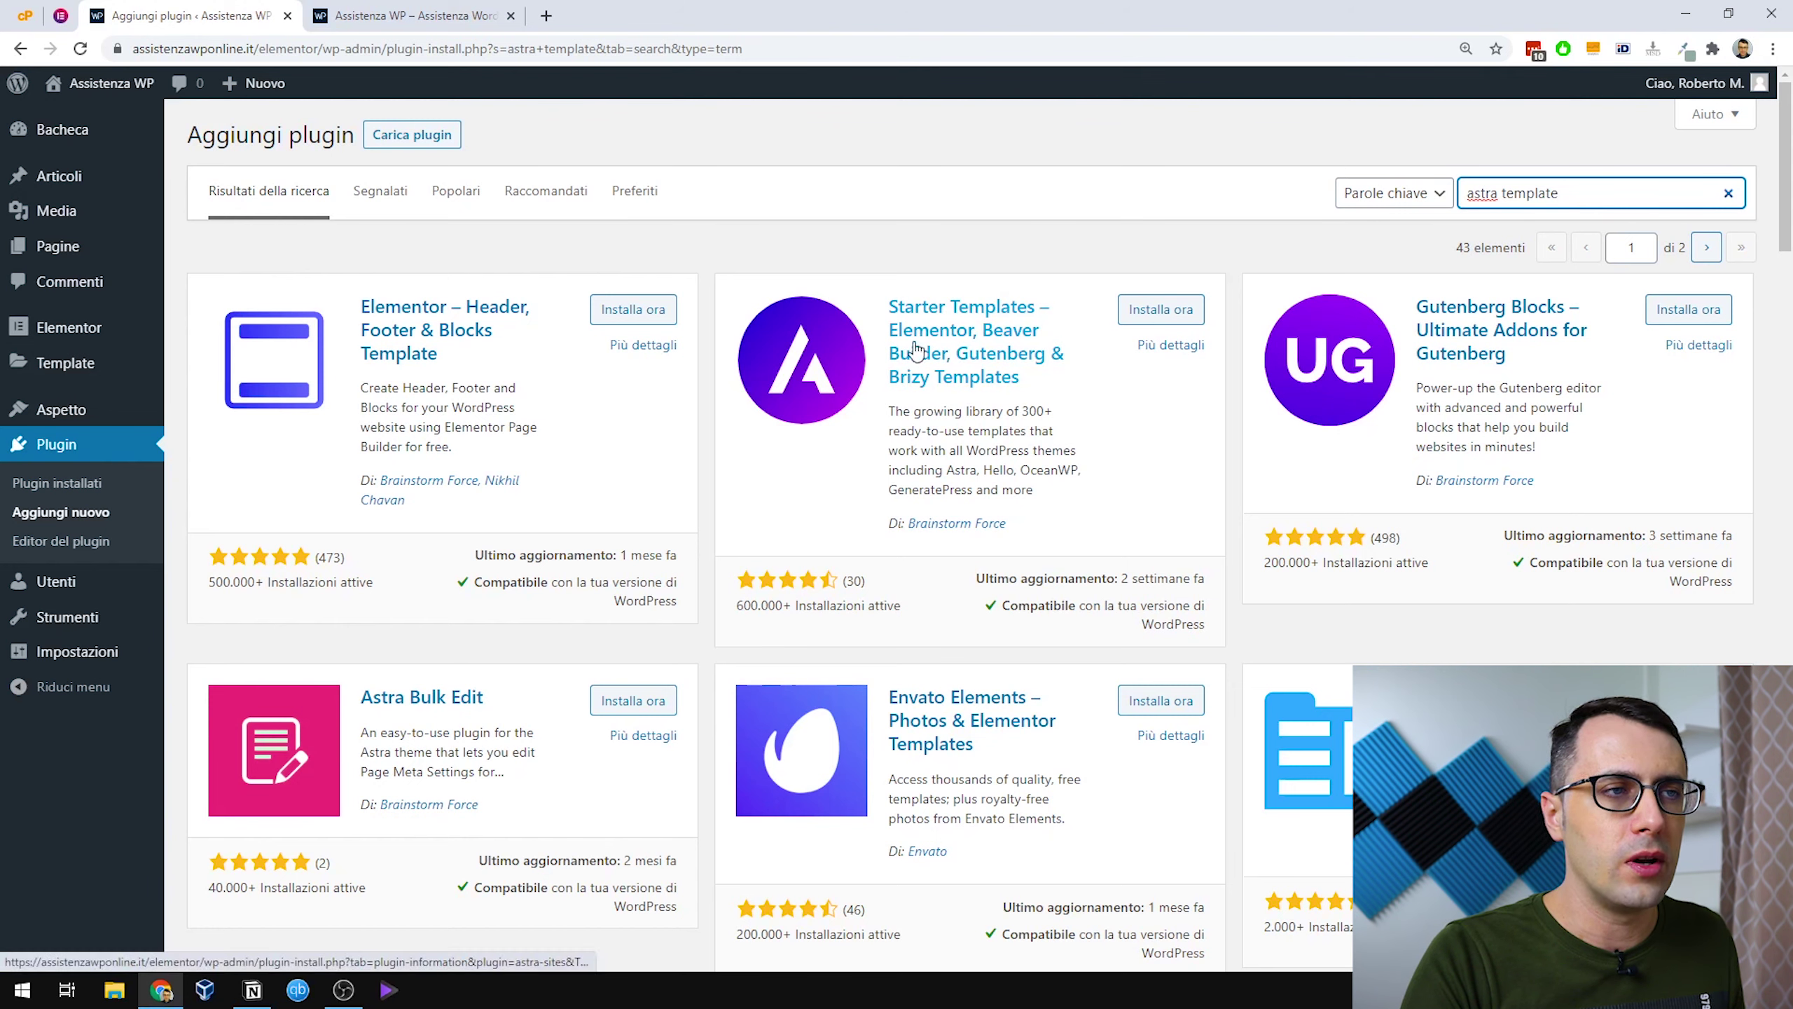
{"action": "left_click", "coordinate": [1163, 309]}
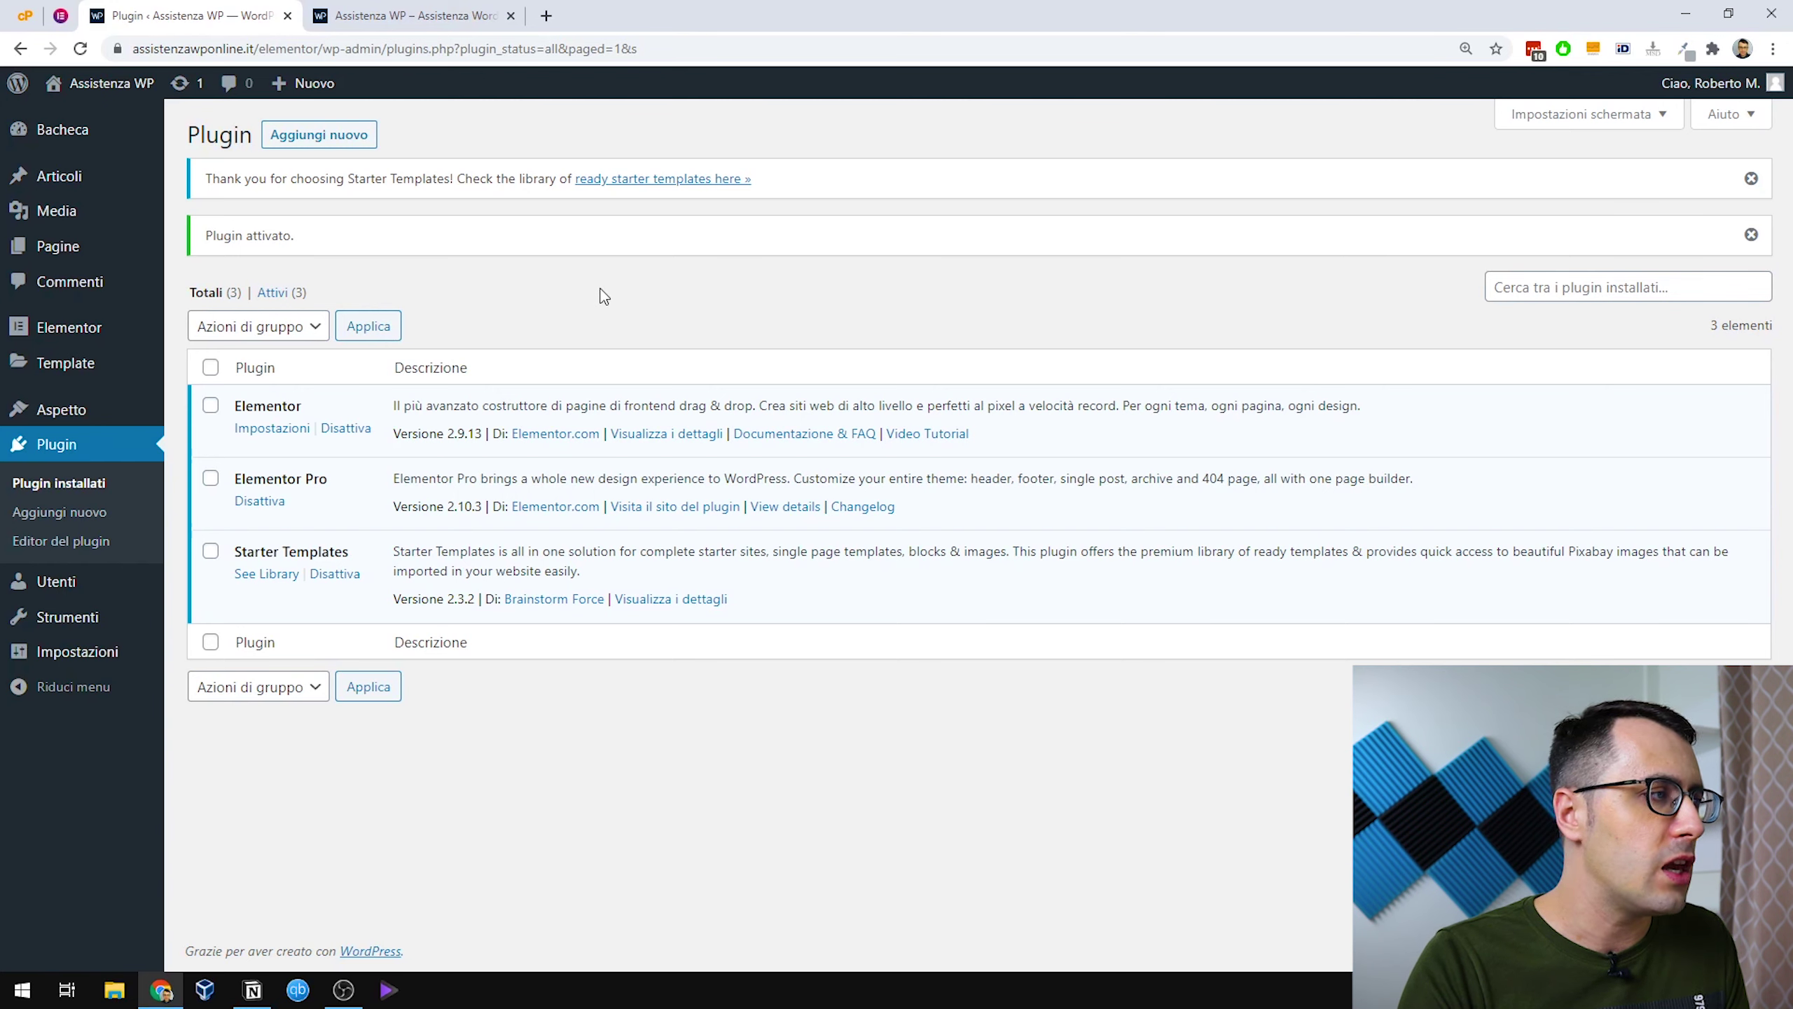
Open the Starter Templates library, choose Elementor as the page builder and browse the available templates.
{"action": "mouse_move", "coordinate": [82, 413]}
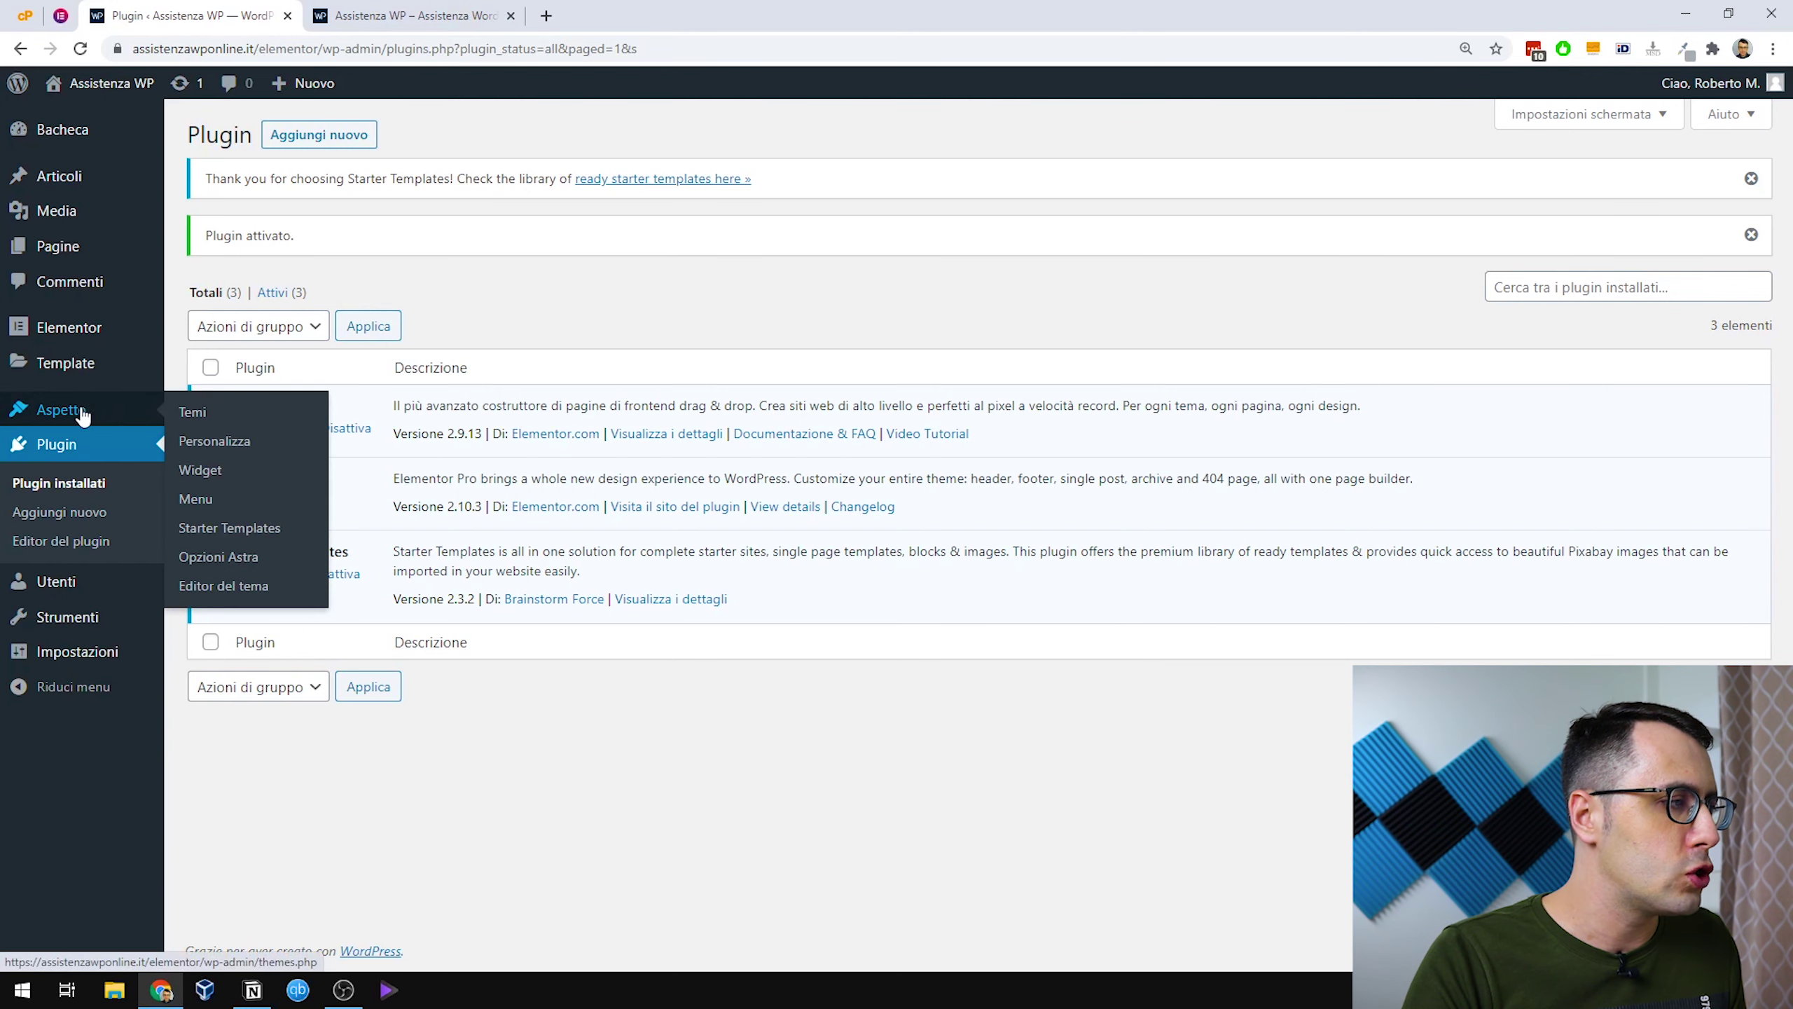
{"action": "left_click", "coordinate": [206, 528]}
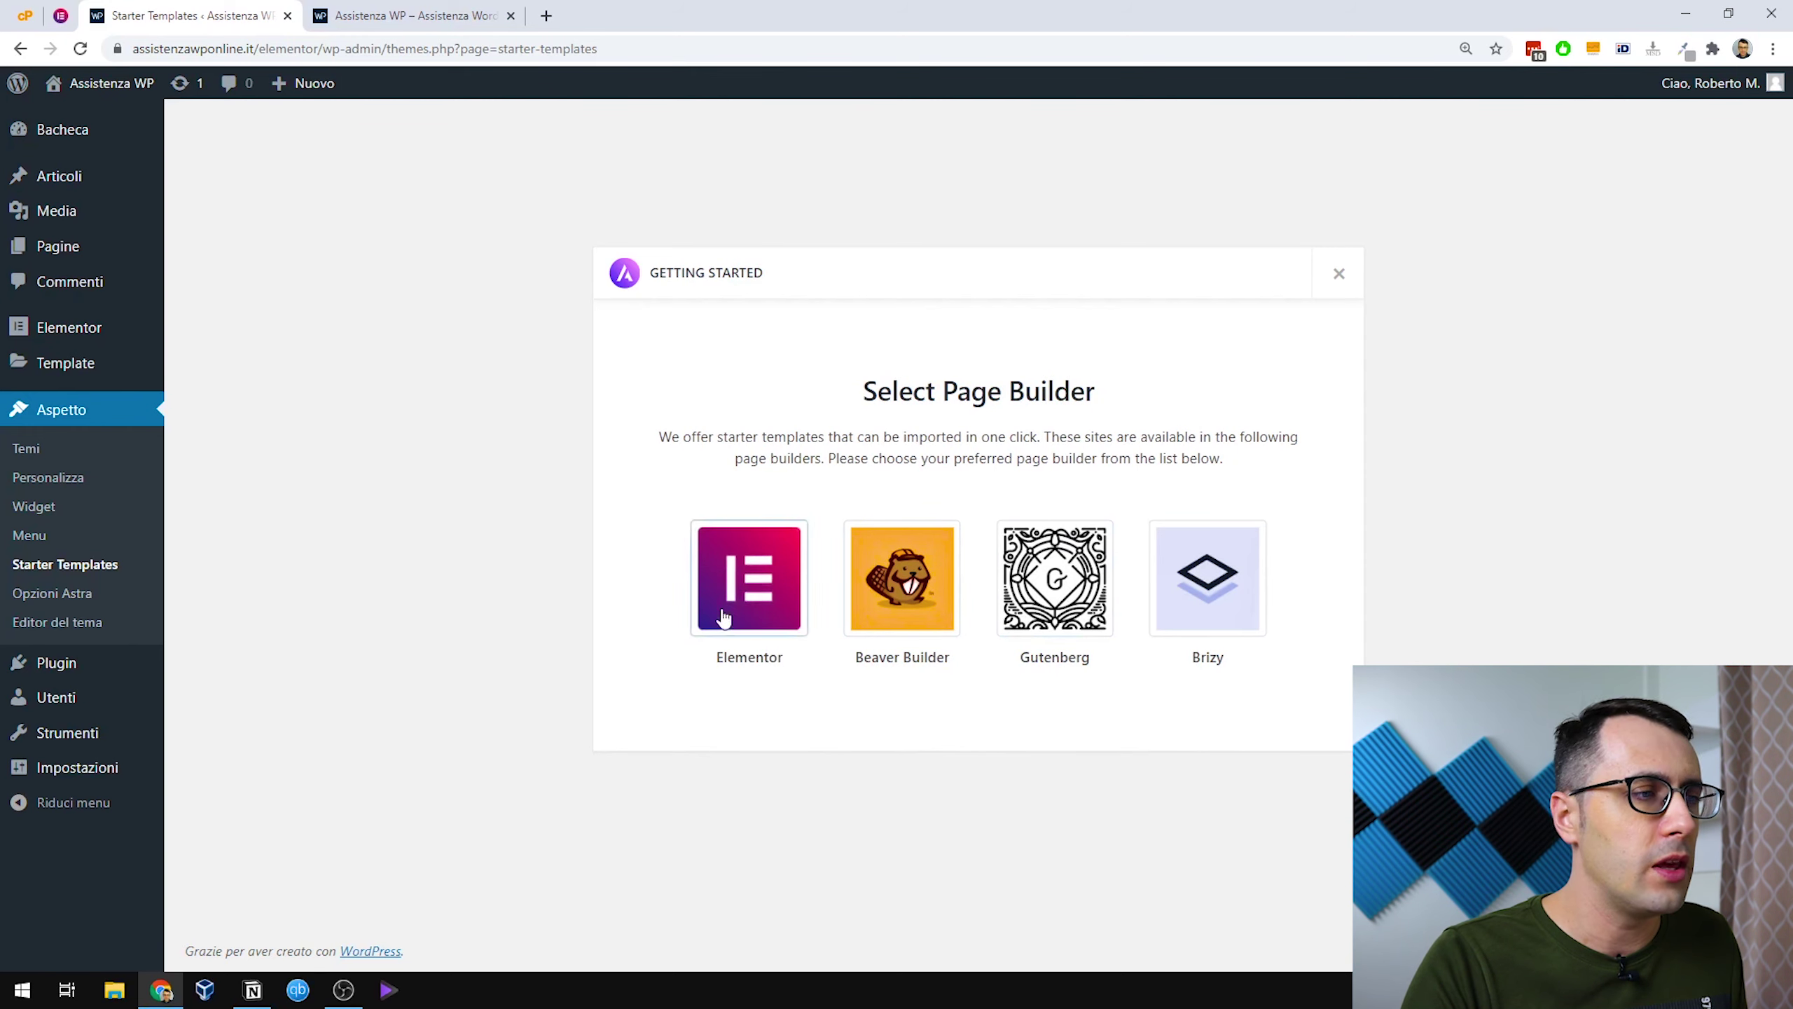
{"action": "left_click", "coordinate": [754, 597]}
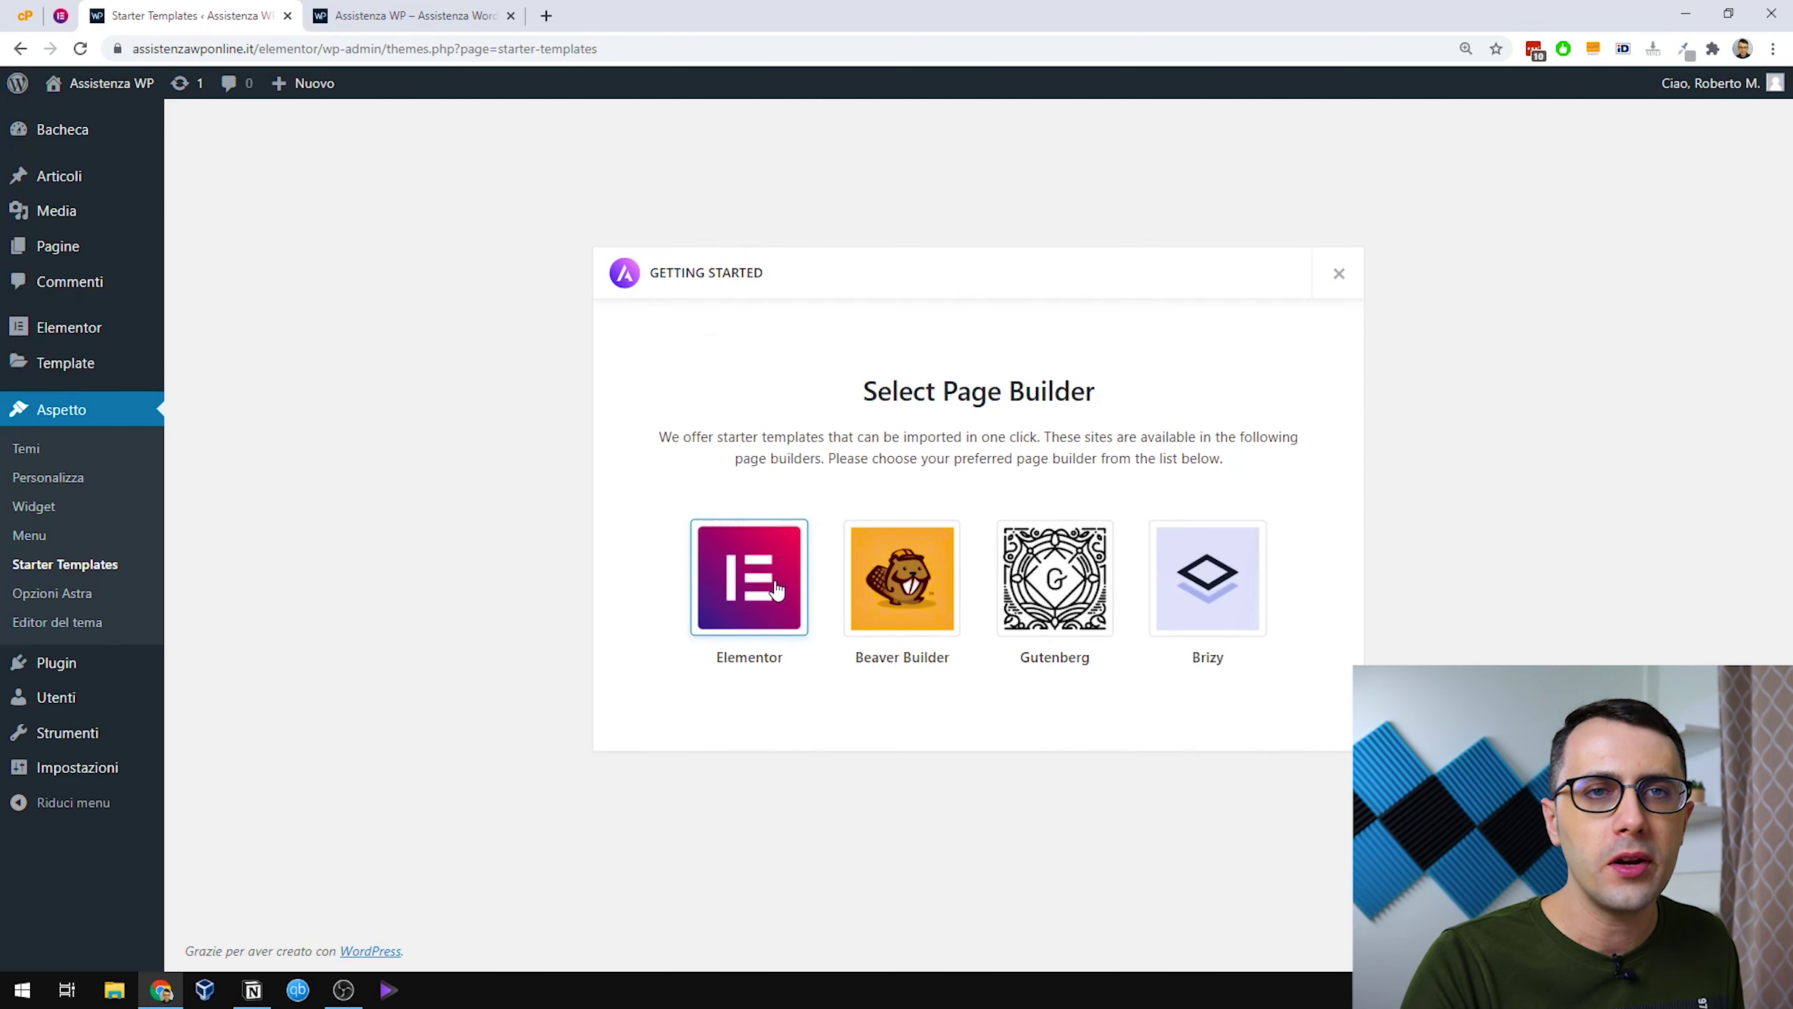
{"action": "left_click_drag", "start_coordinate": [1787, 123], "coordinate": [1788, 233]}
{"action": "mouse_move", "coordinate": [1782, 252]}
{"action": "left_mouse_down"}
{"action": "mouse_move", "coordinate": [1774, 588]}
{"action": "mouse_move", "coordinate": [1782, 116]}
{"action": "left_mouse_up"}
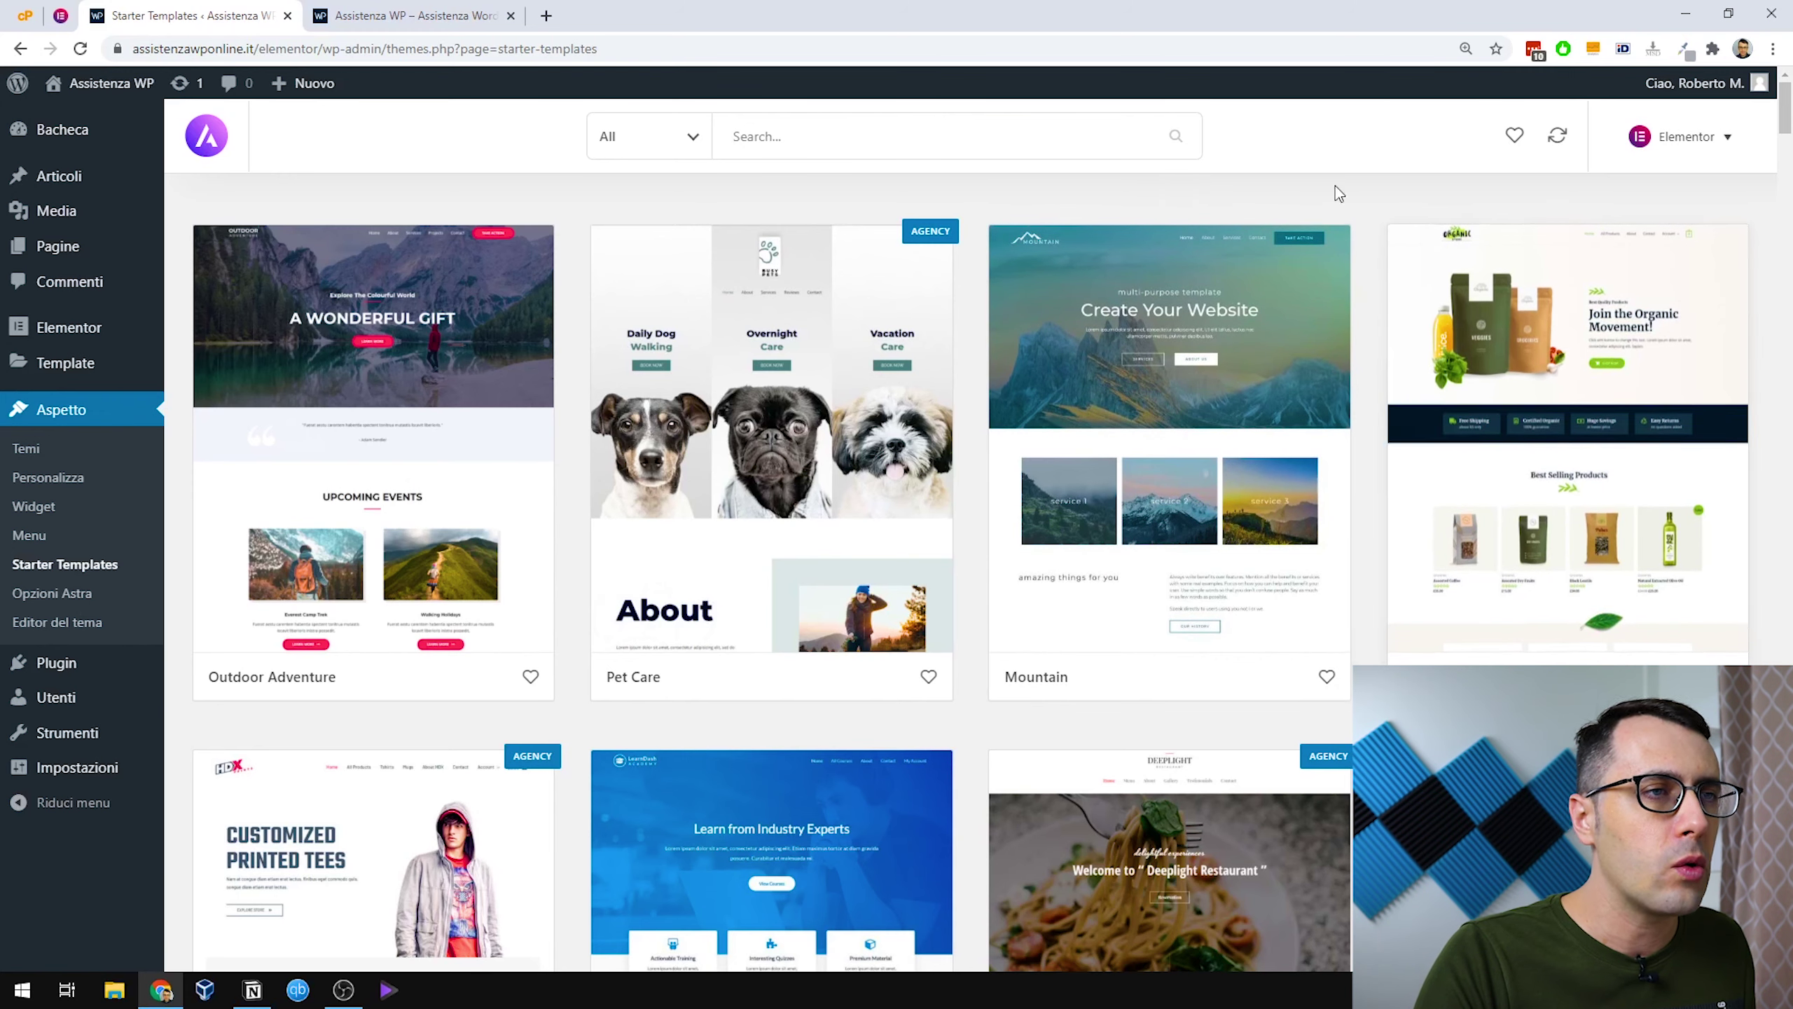
Import the complete Mountain site template with its customizer settings, Elementor style kit, widgets, required plugins and content.
{"action": "left_click", "coordinate": [1204, 313]}
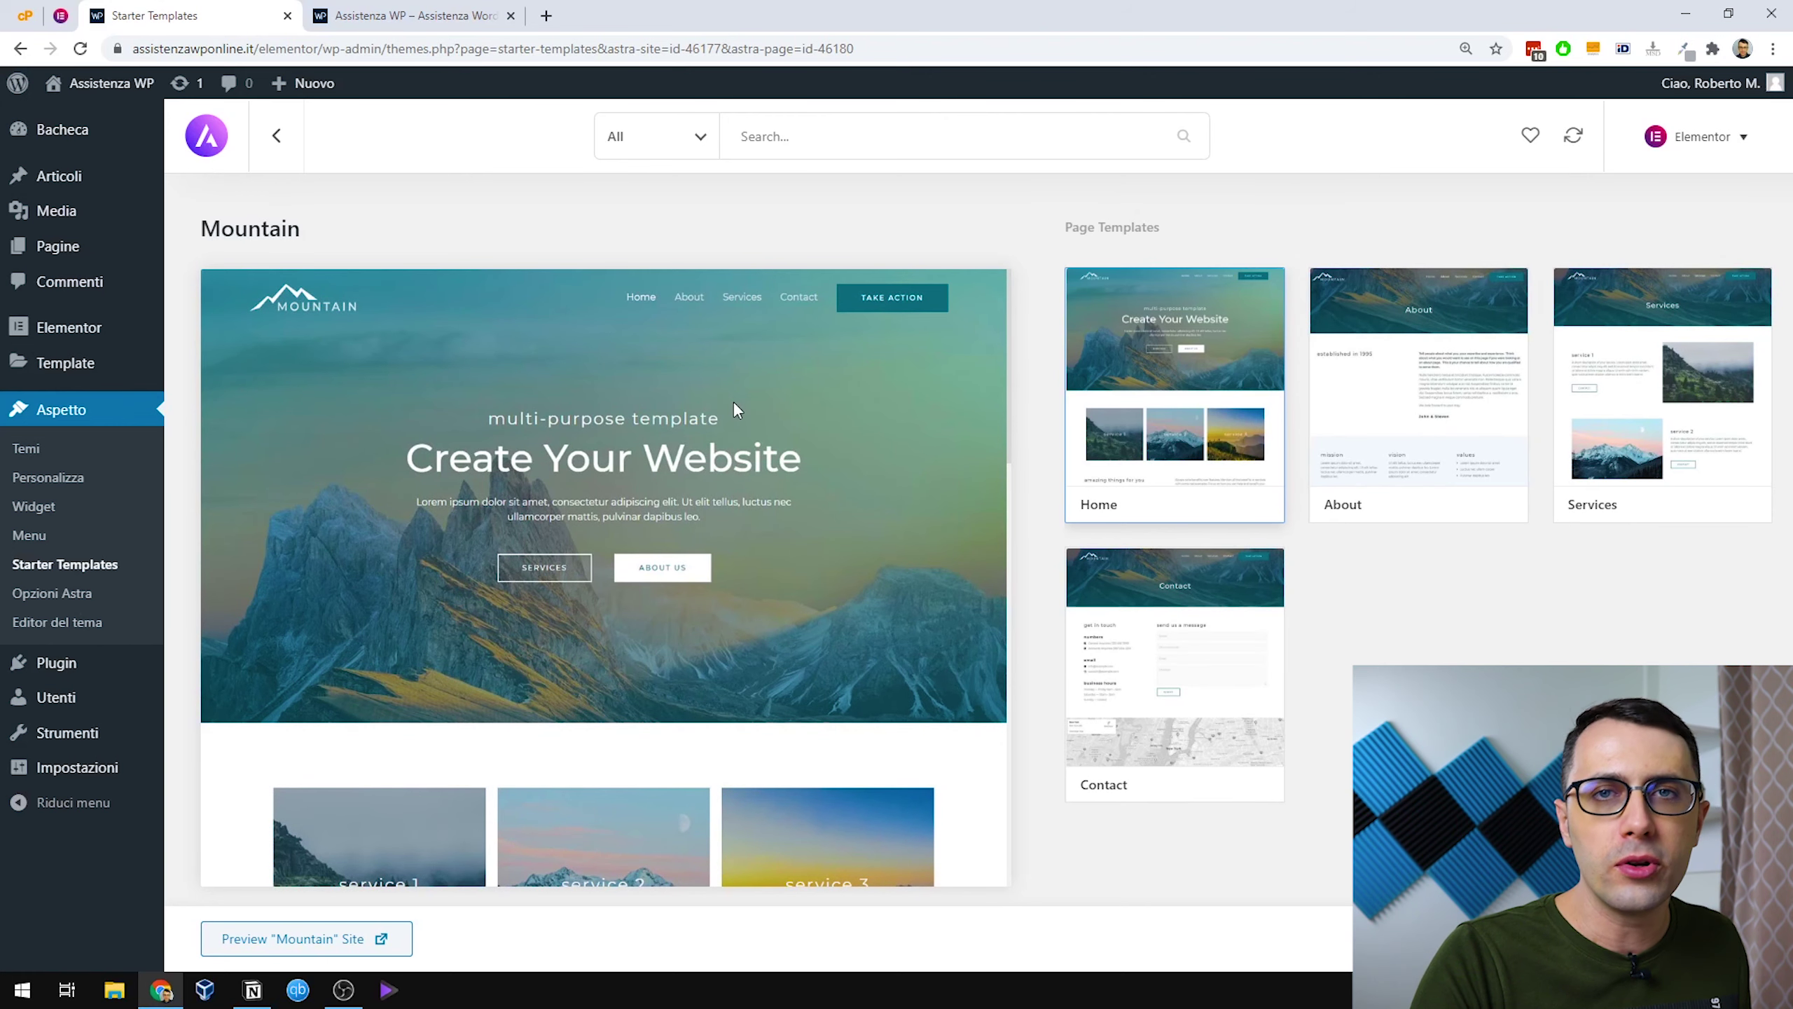
{"action": "scroll", "coordinate": [732, 401], "scroll_direction": "down", "scroll_amount": 1}
{"action": "scroll", "coordinate": [771, 416], "scroll_direction": "up", "scroll_amount": 1}
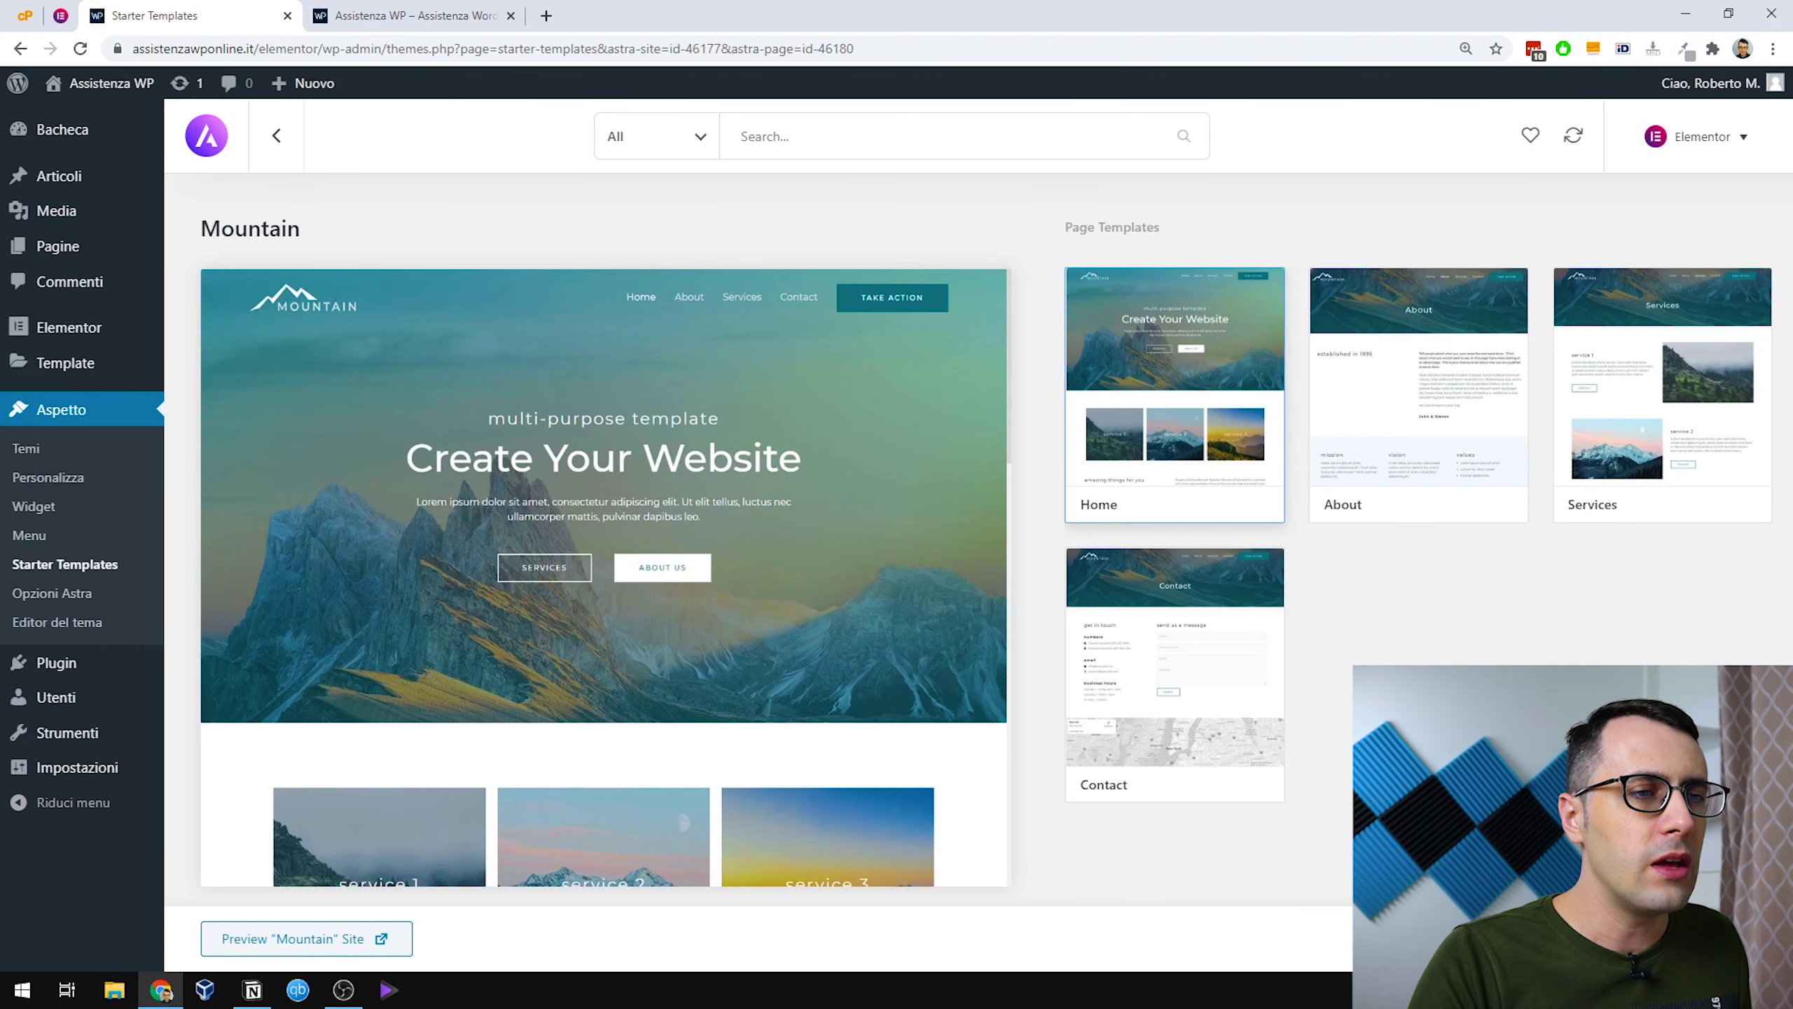
{"action": "left_click", "coordinate": [1461, 938]}
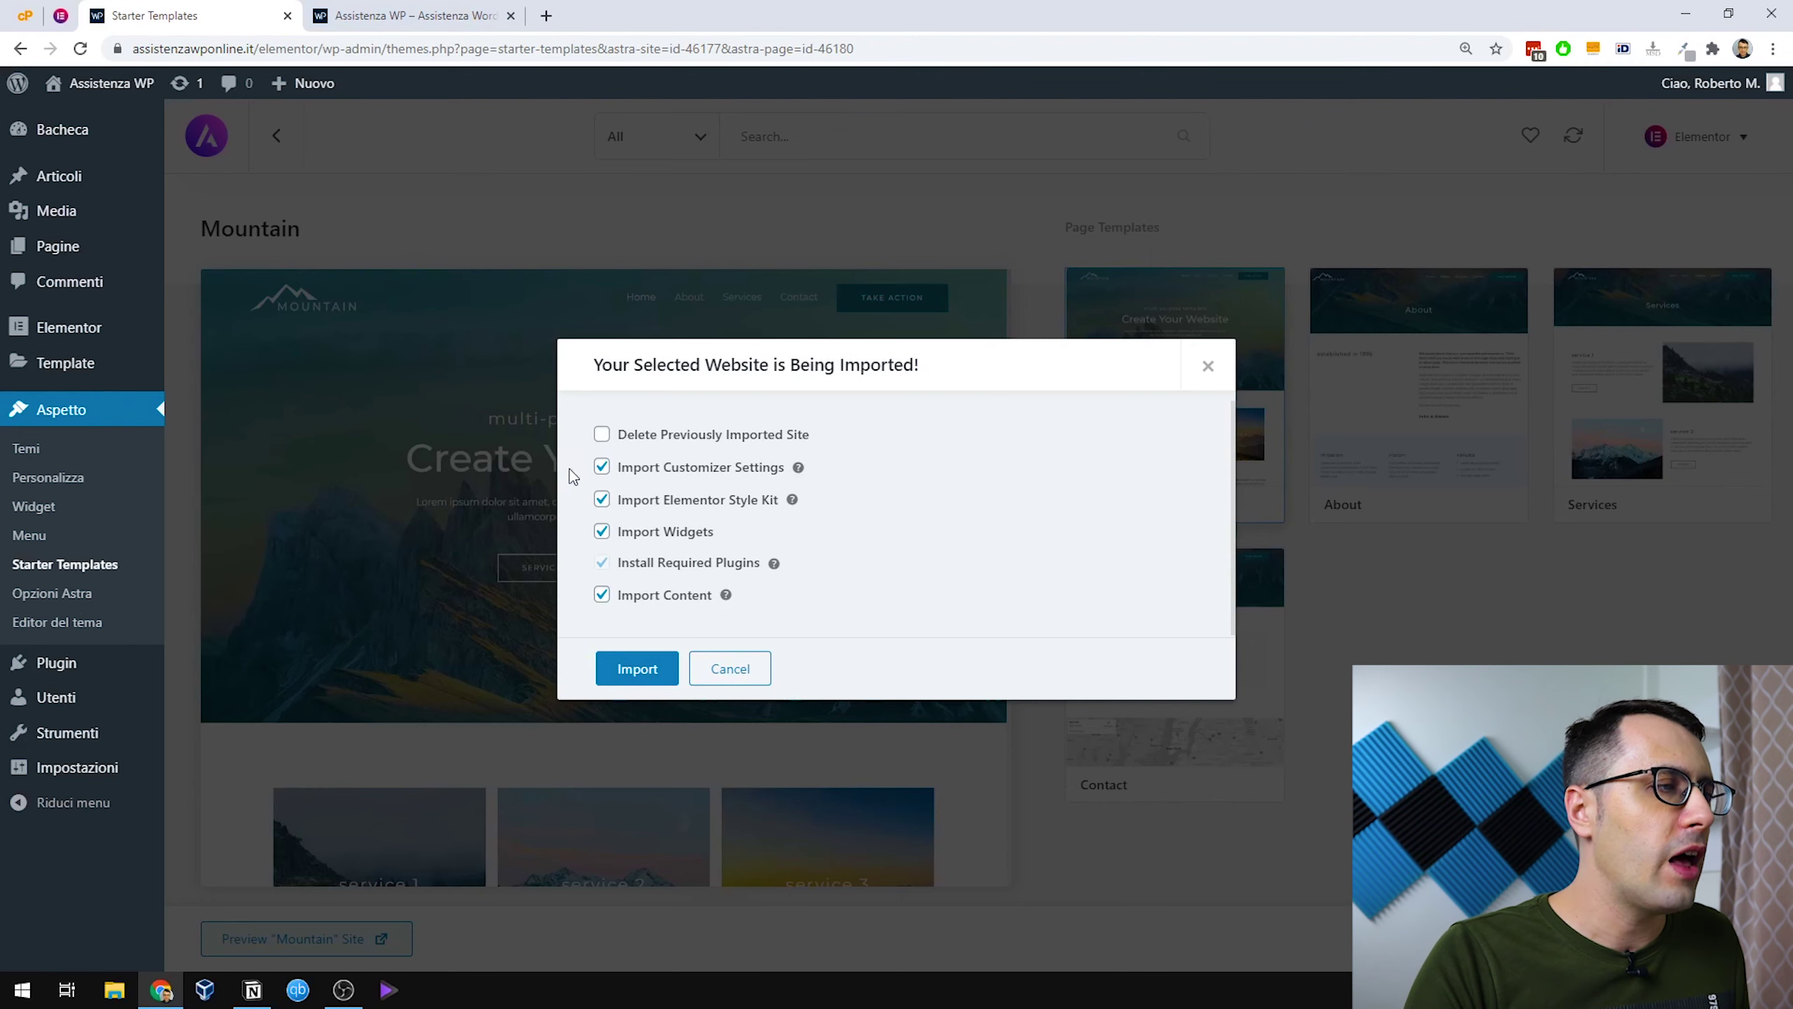
{"action": "left_click", "coordinate": [639, 667]}
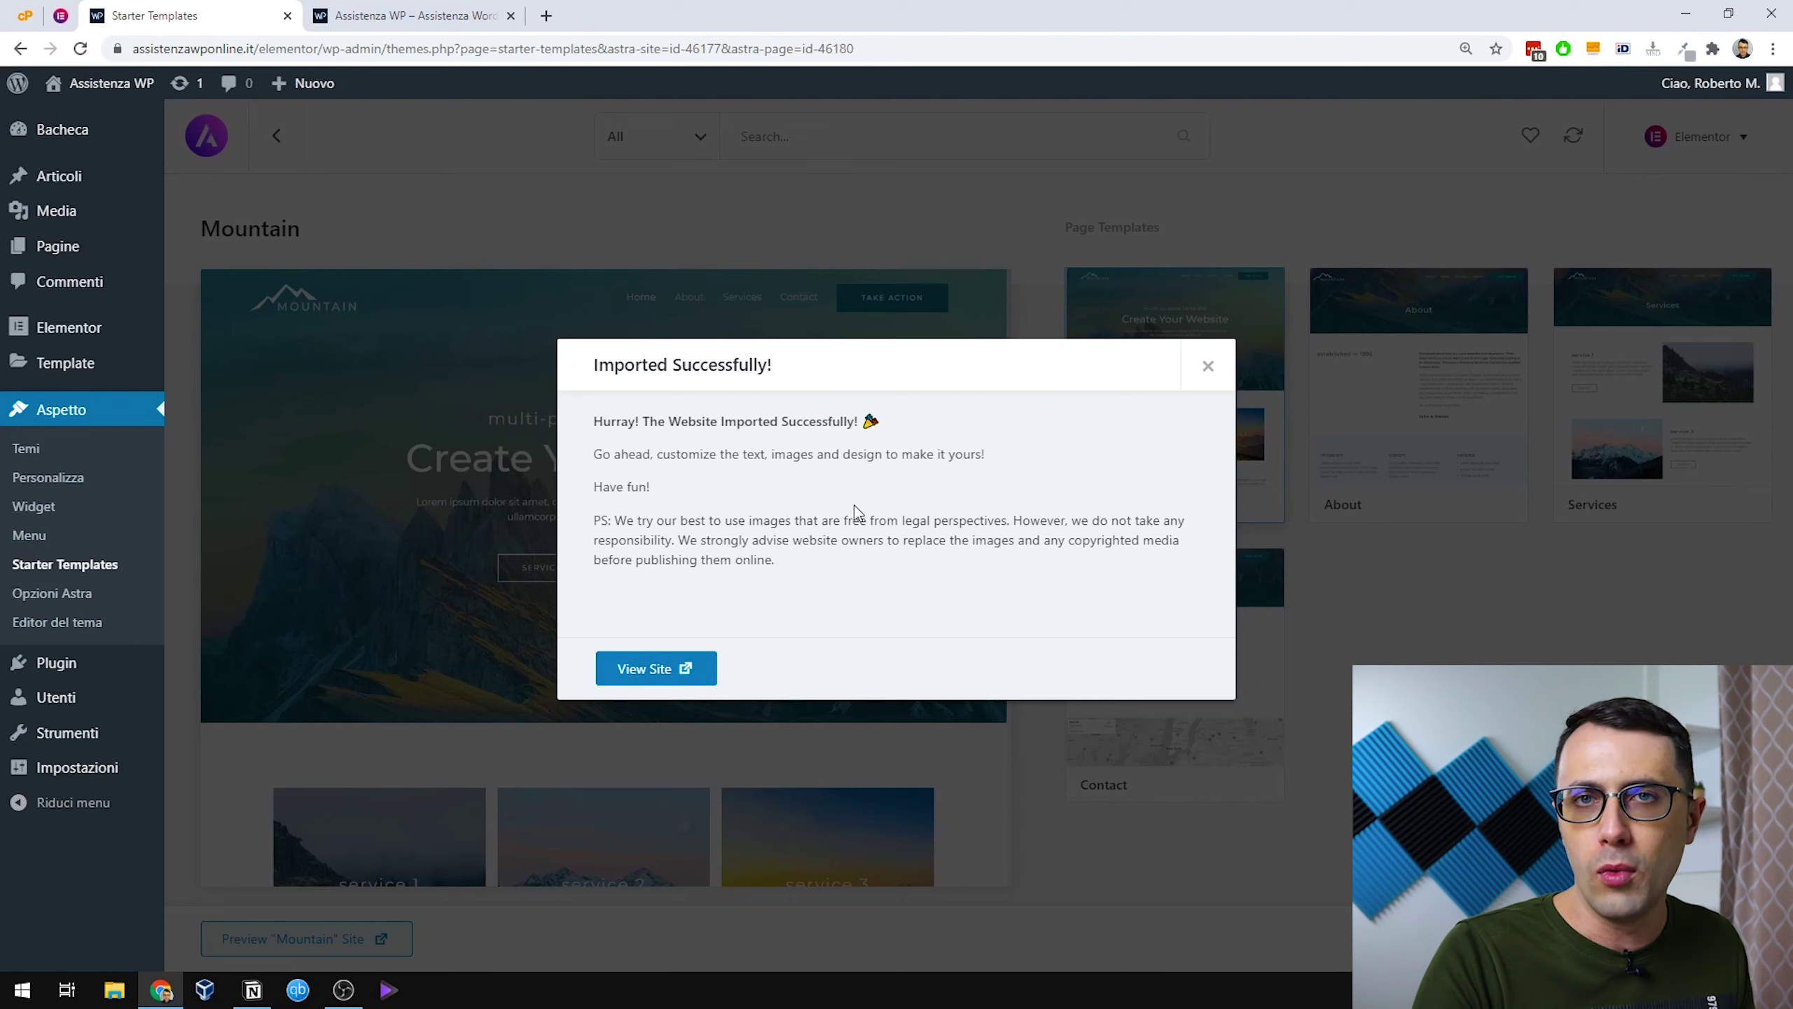
View the imported site and look over its home page.
{"action": "left_click_drag", "start_coordinate": [597, 364], "coordinate": [781, 371]}
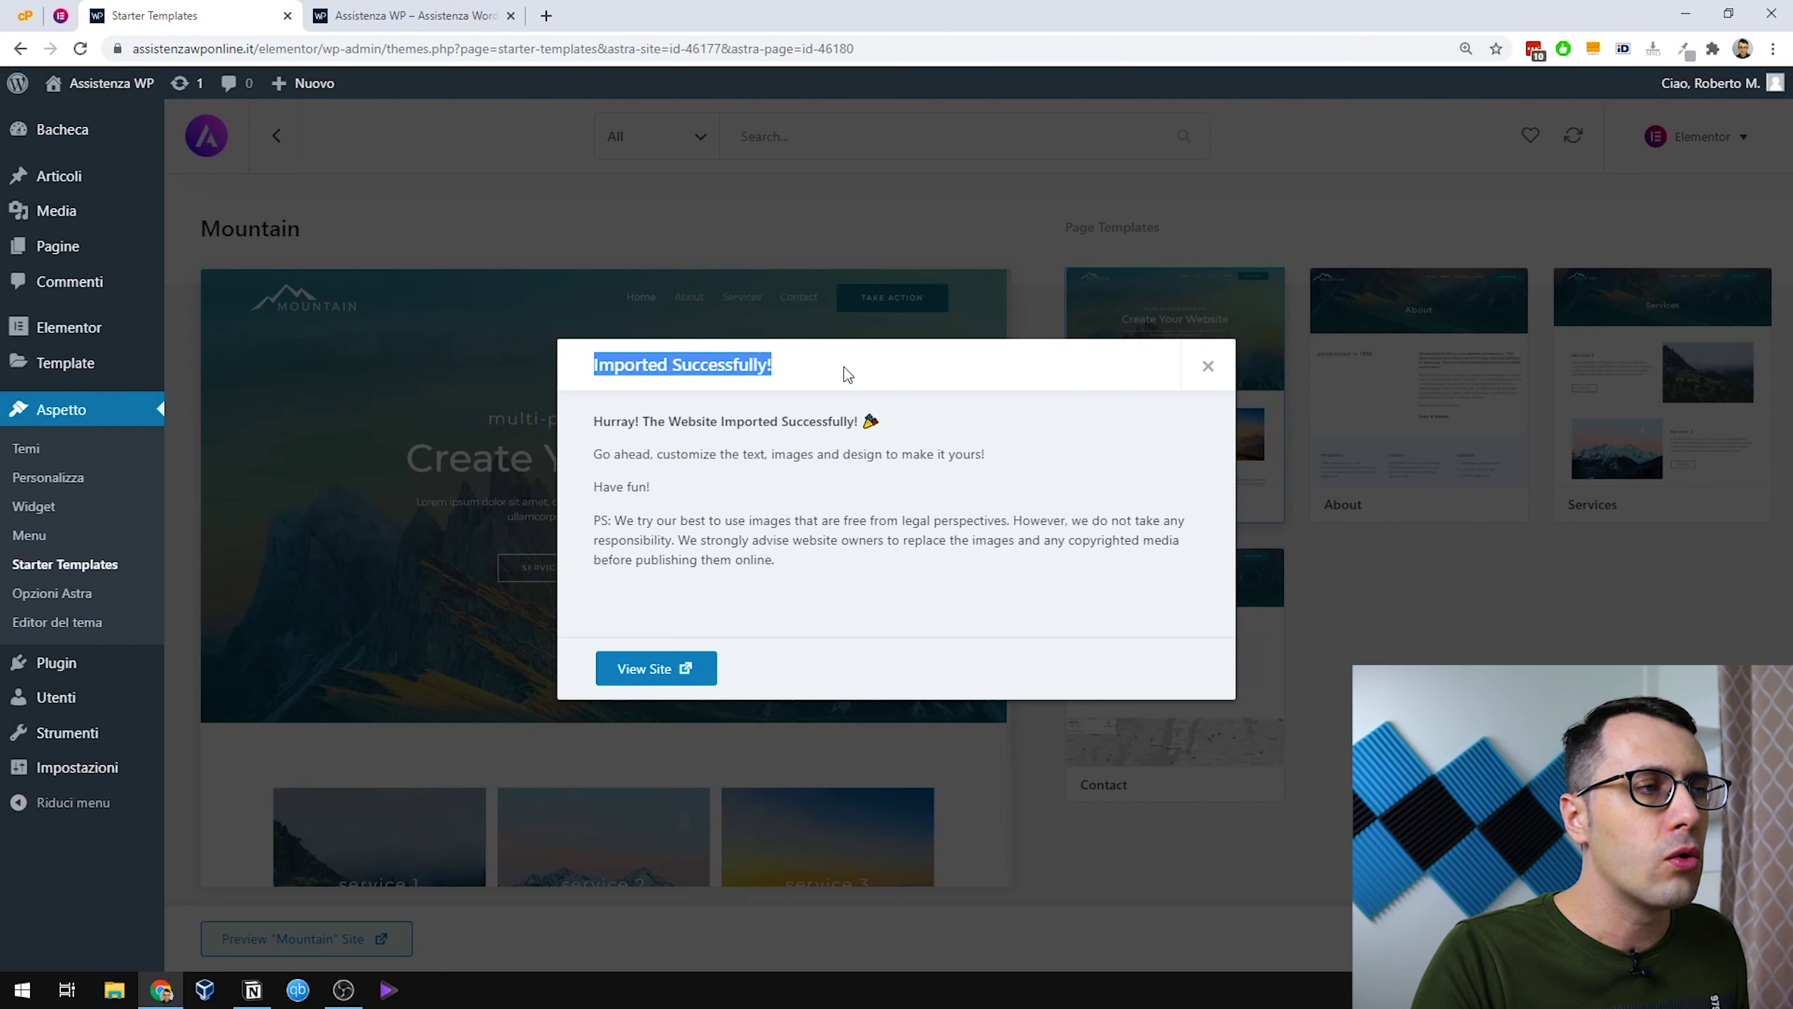
{"action": "left_click", "coordinate": [656, 668]}
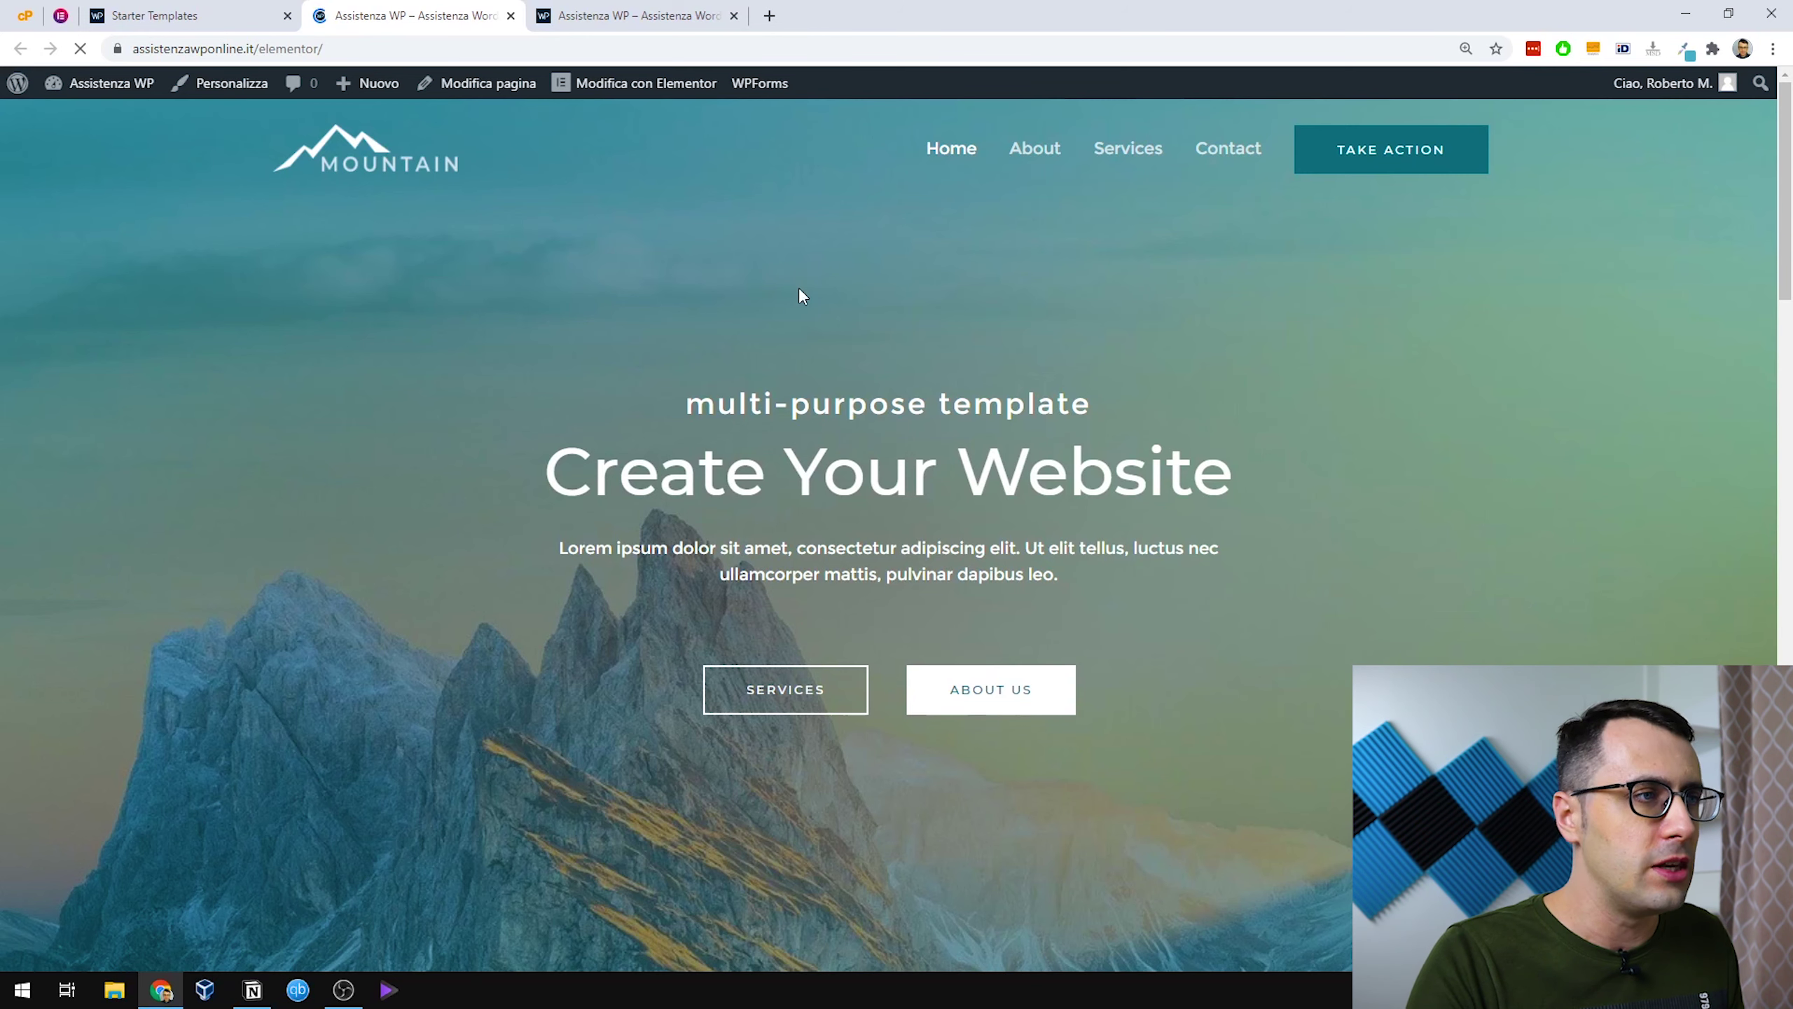
{"action": "scroll", "coordinate": [1790, 204], "scroll_direction": "down", "scroll_amount": 3}
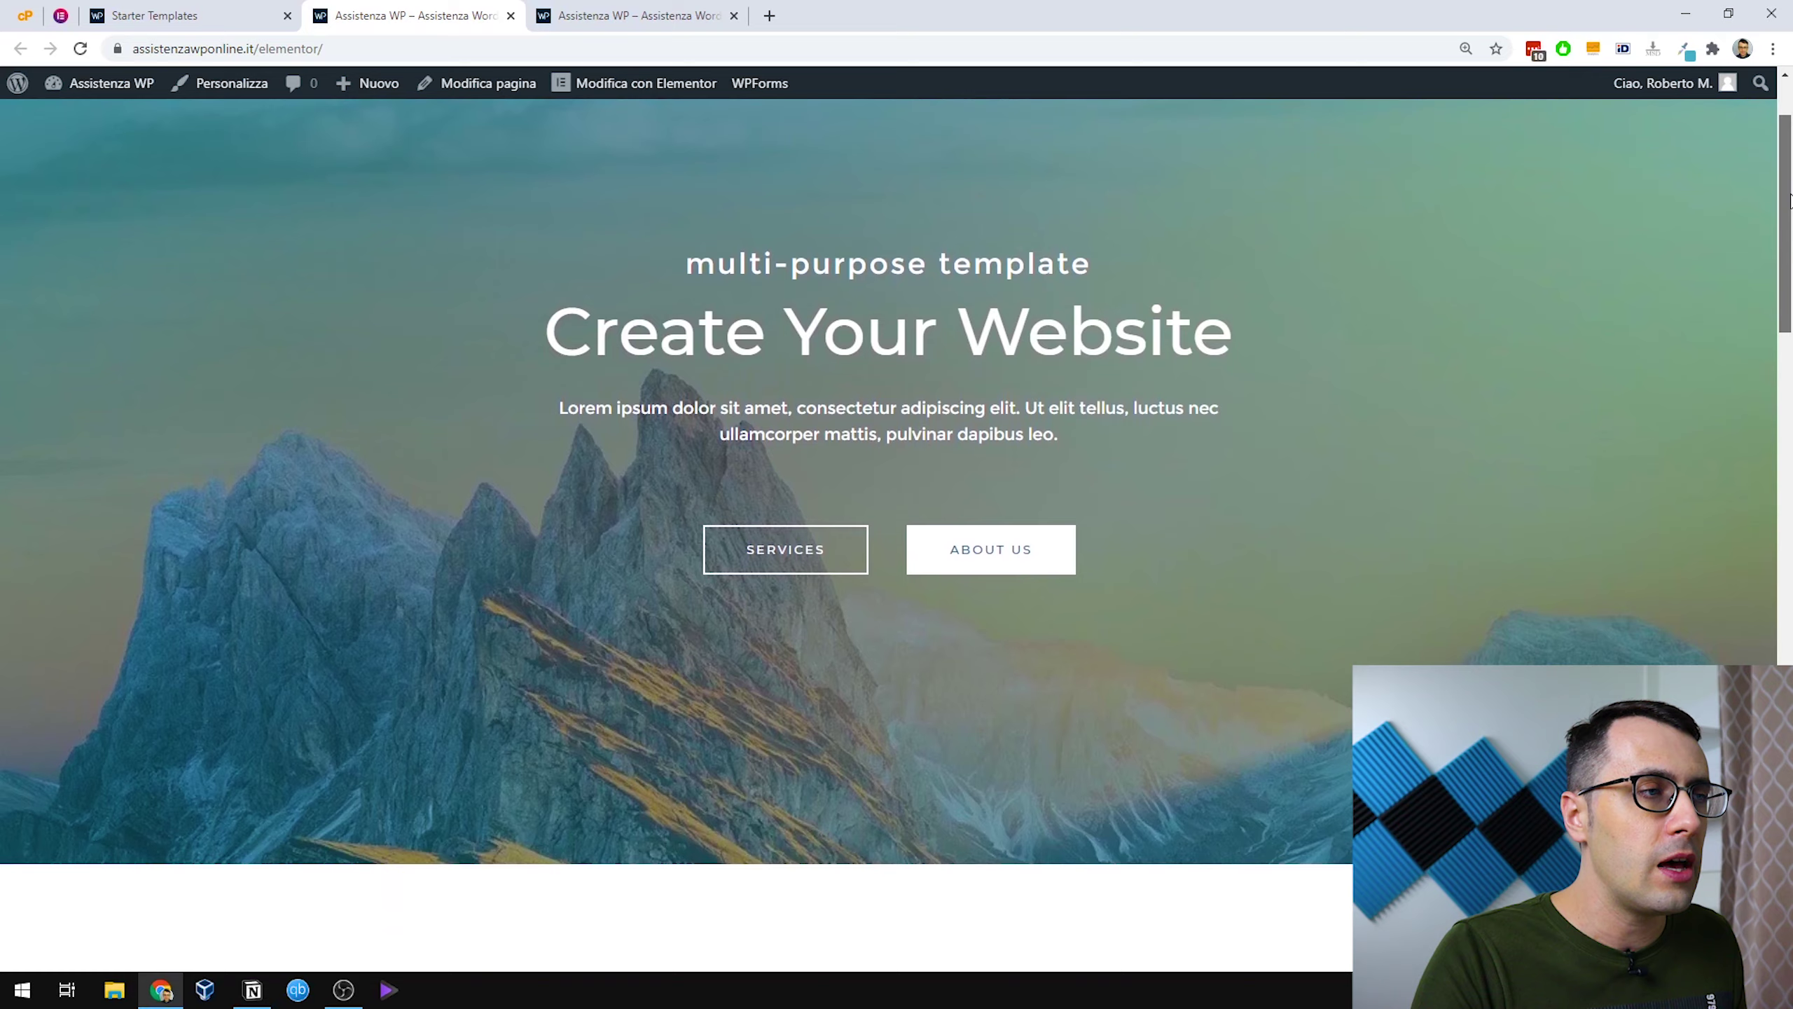
{"action": "left_click_drag", "start_coordinate": [1790, 230], "coordinate": [1715, 143]}
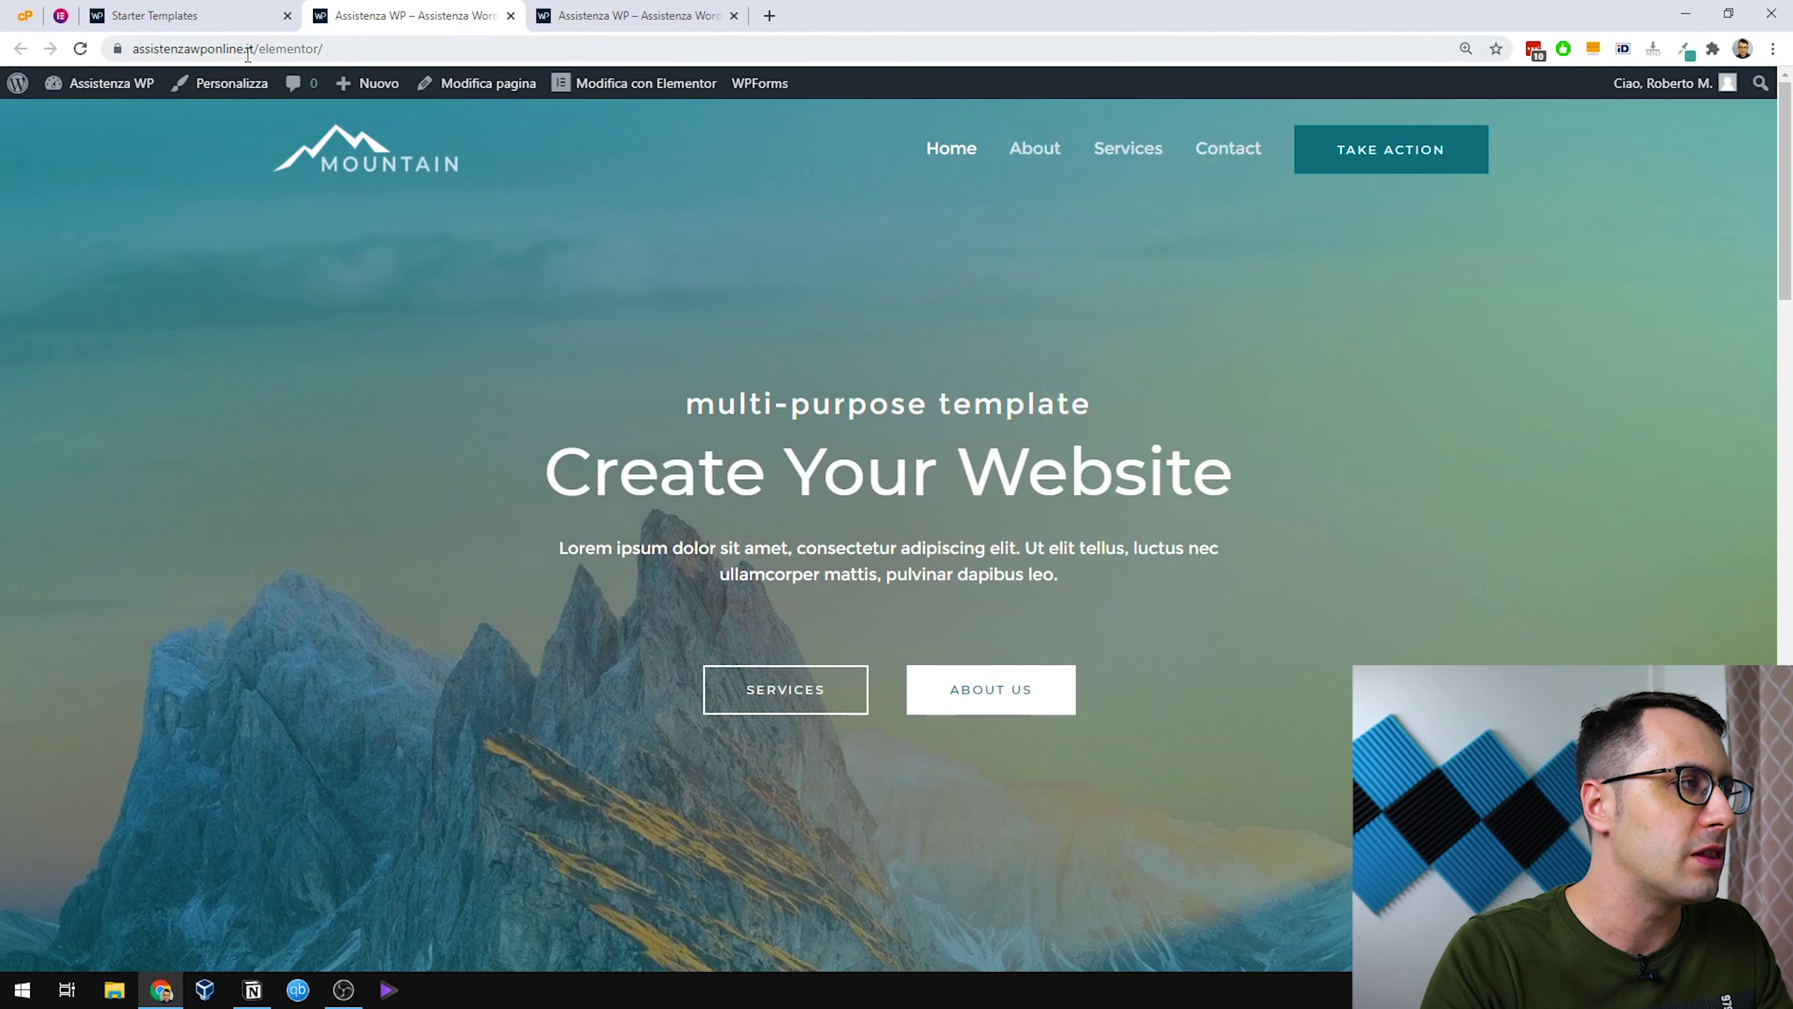
Try the Delete Previously Imported Site option in the LearnDash Academy template's import dialog, and close the dialog without importing.
{"action": "left_click", "coordinate": [229, 15]}
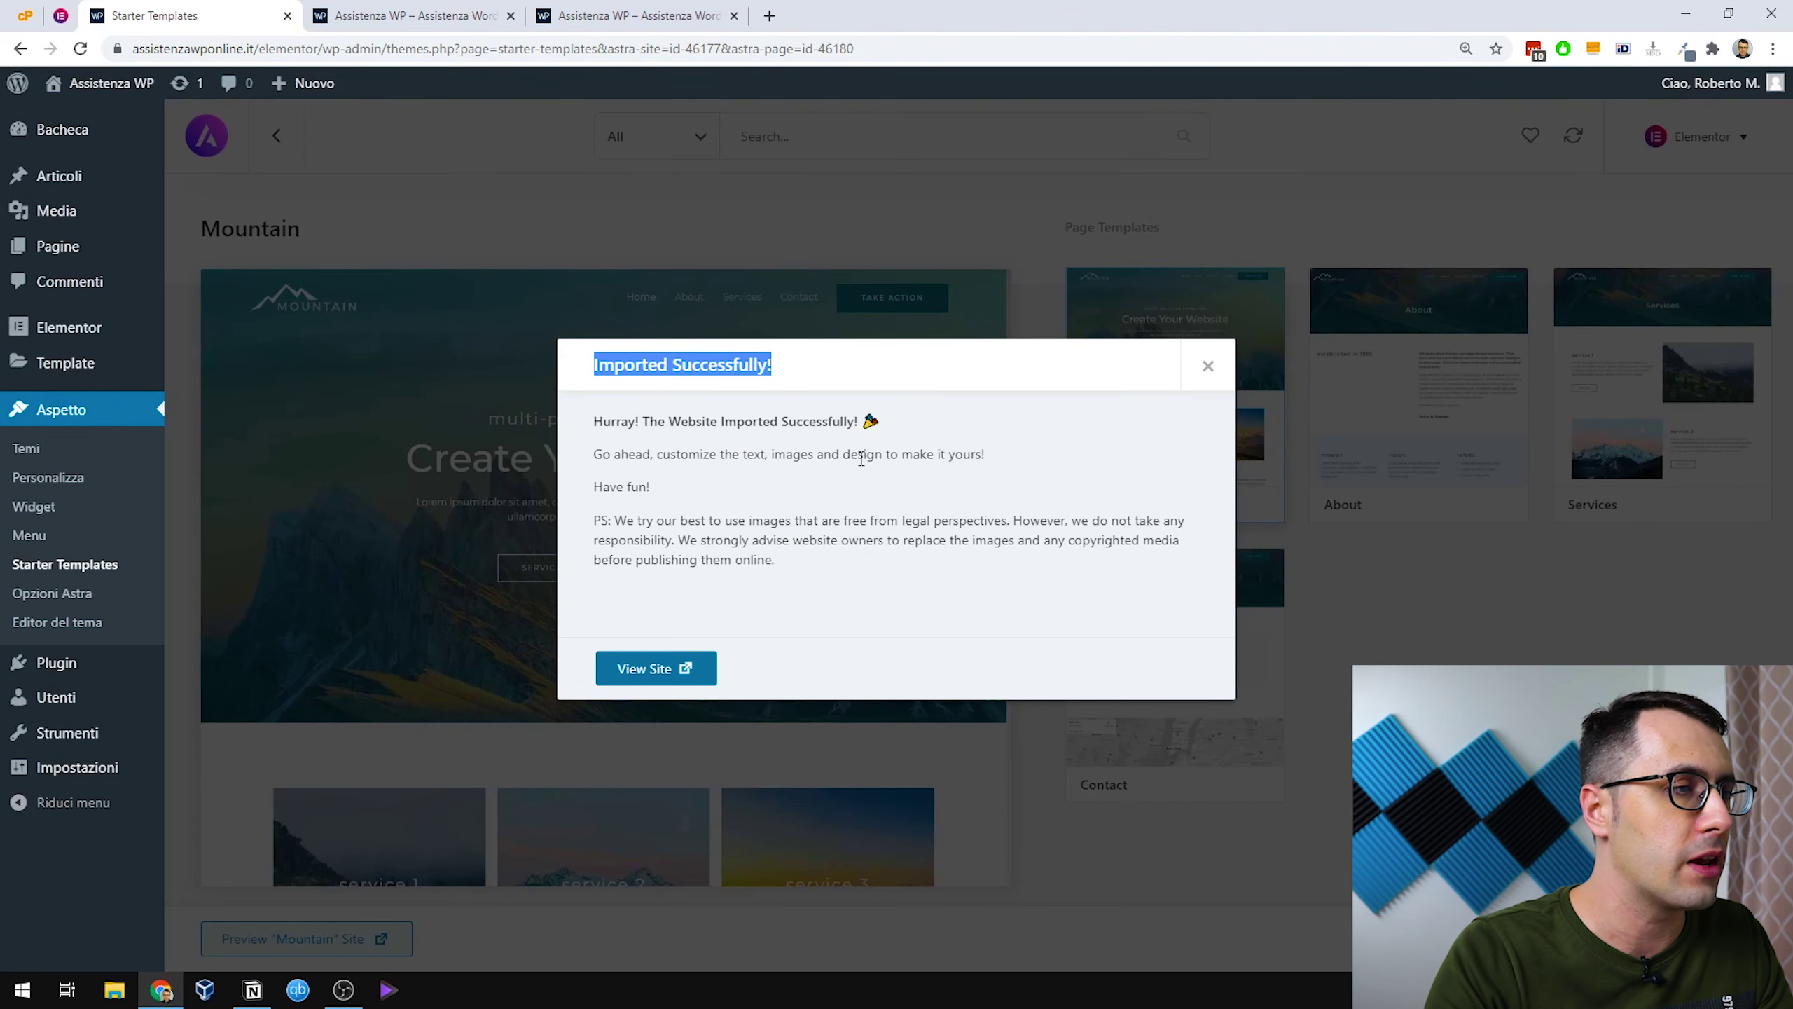
{"action": "left_click", "coordinate": [277, 139]}
{"action": "left_click", "coordinate": [277, 139]}
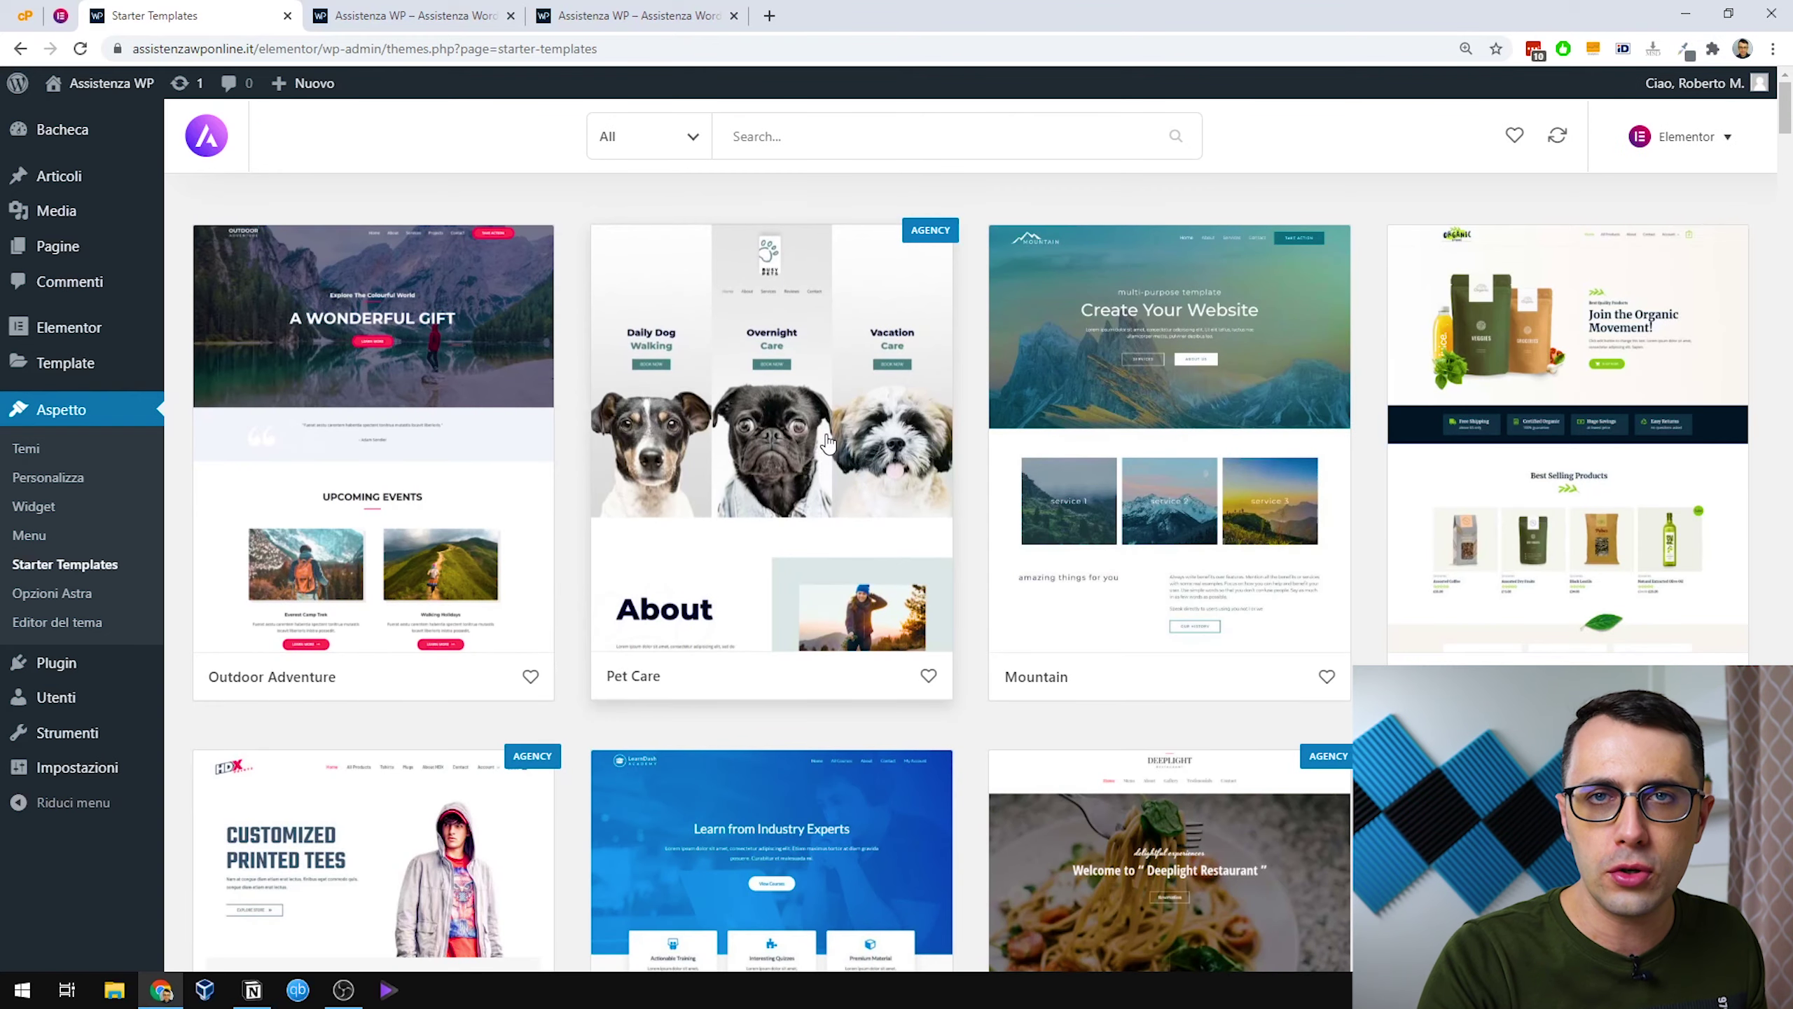
{"action": "scroll", "coordinate": [777, 441], "scroll_direction": "down", "scroll_amount": 5}
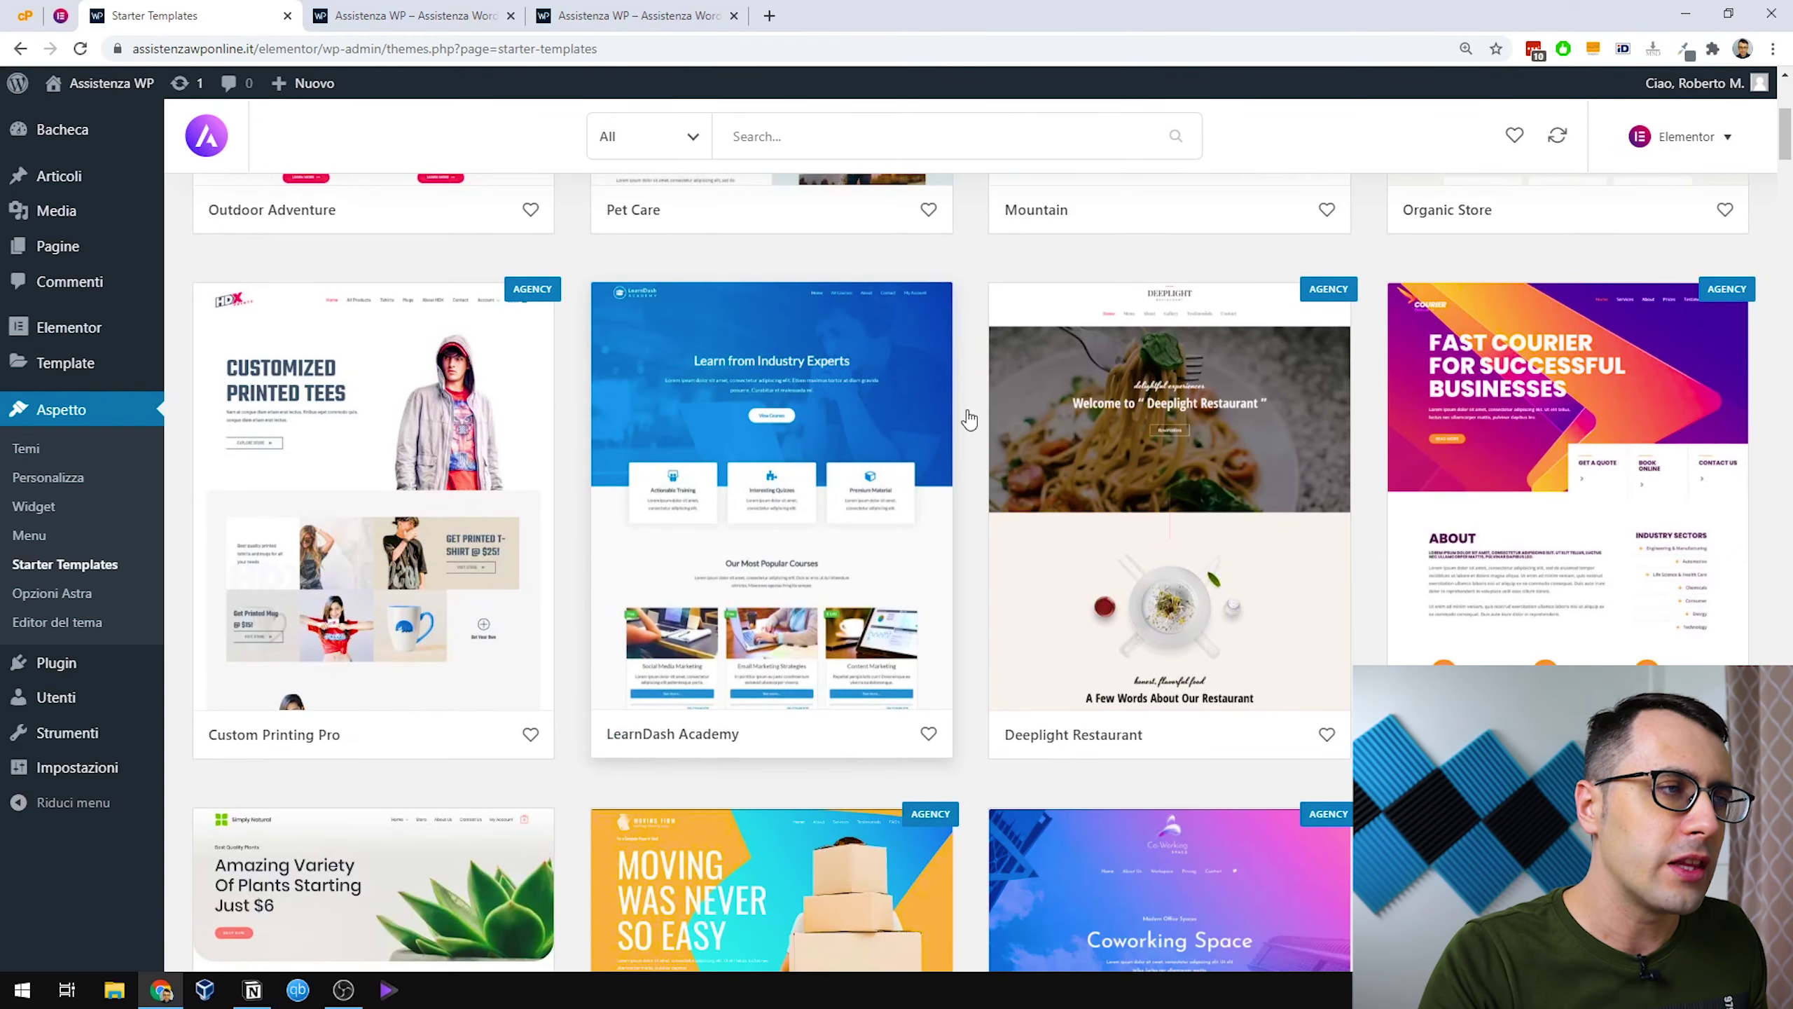
{"action": "scroll", "coordinate": [833, 297], "scroll_direction": "down", "scroll_amount": 2}
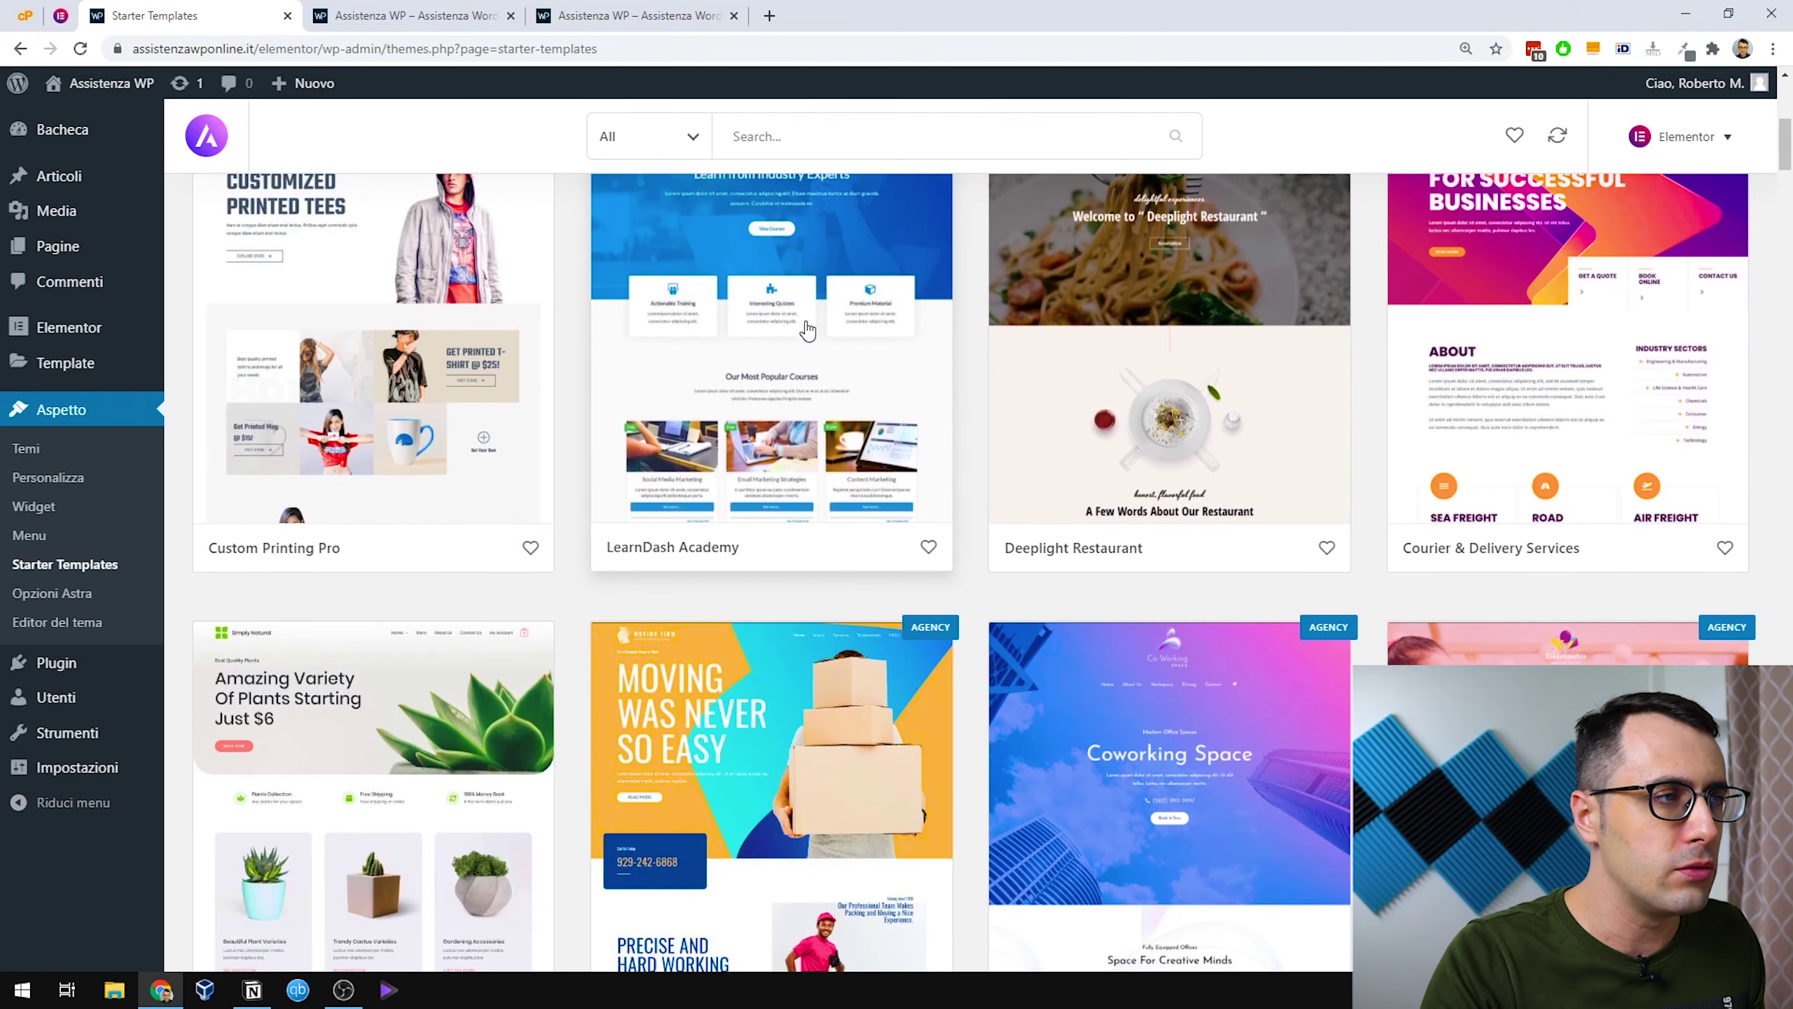
{"action": "left_click", "coordinate": [807, 330]}
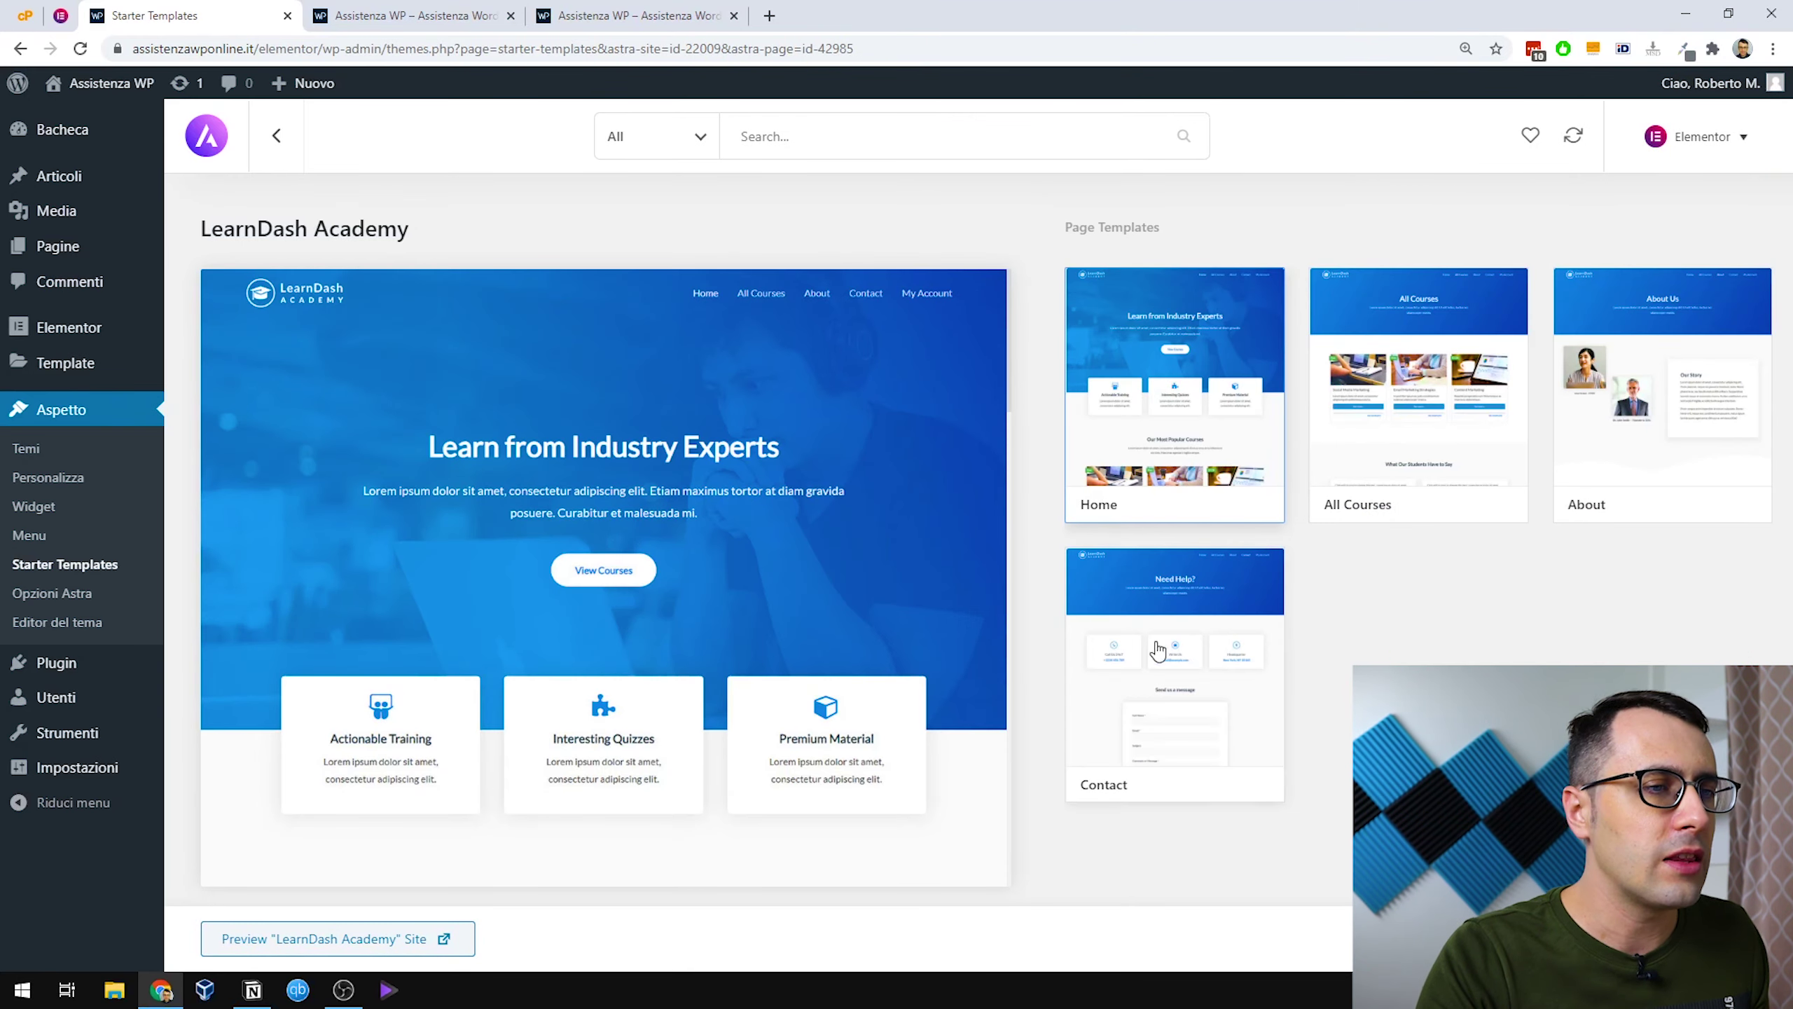
{"action": "left_click", "coordinate": [1660, 939]}
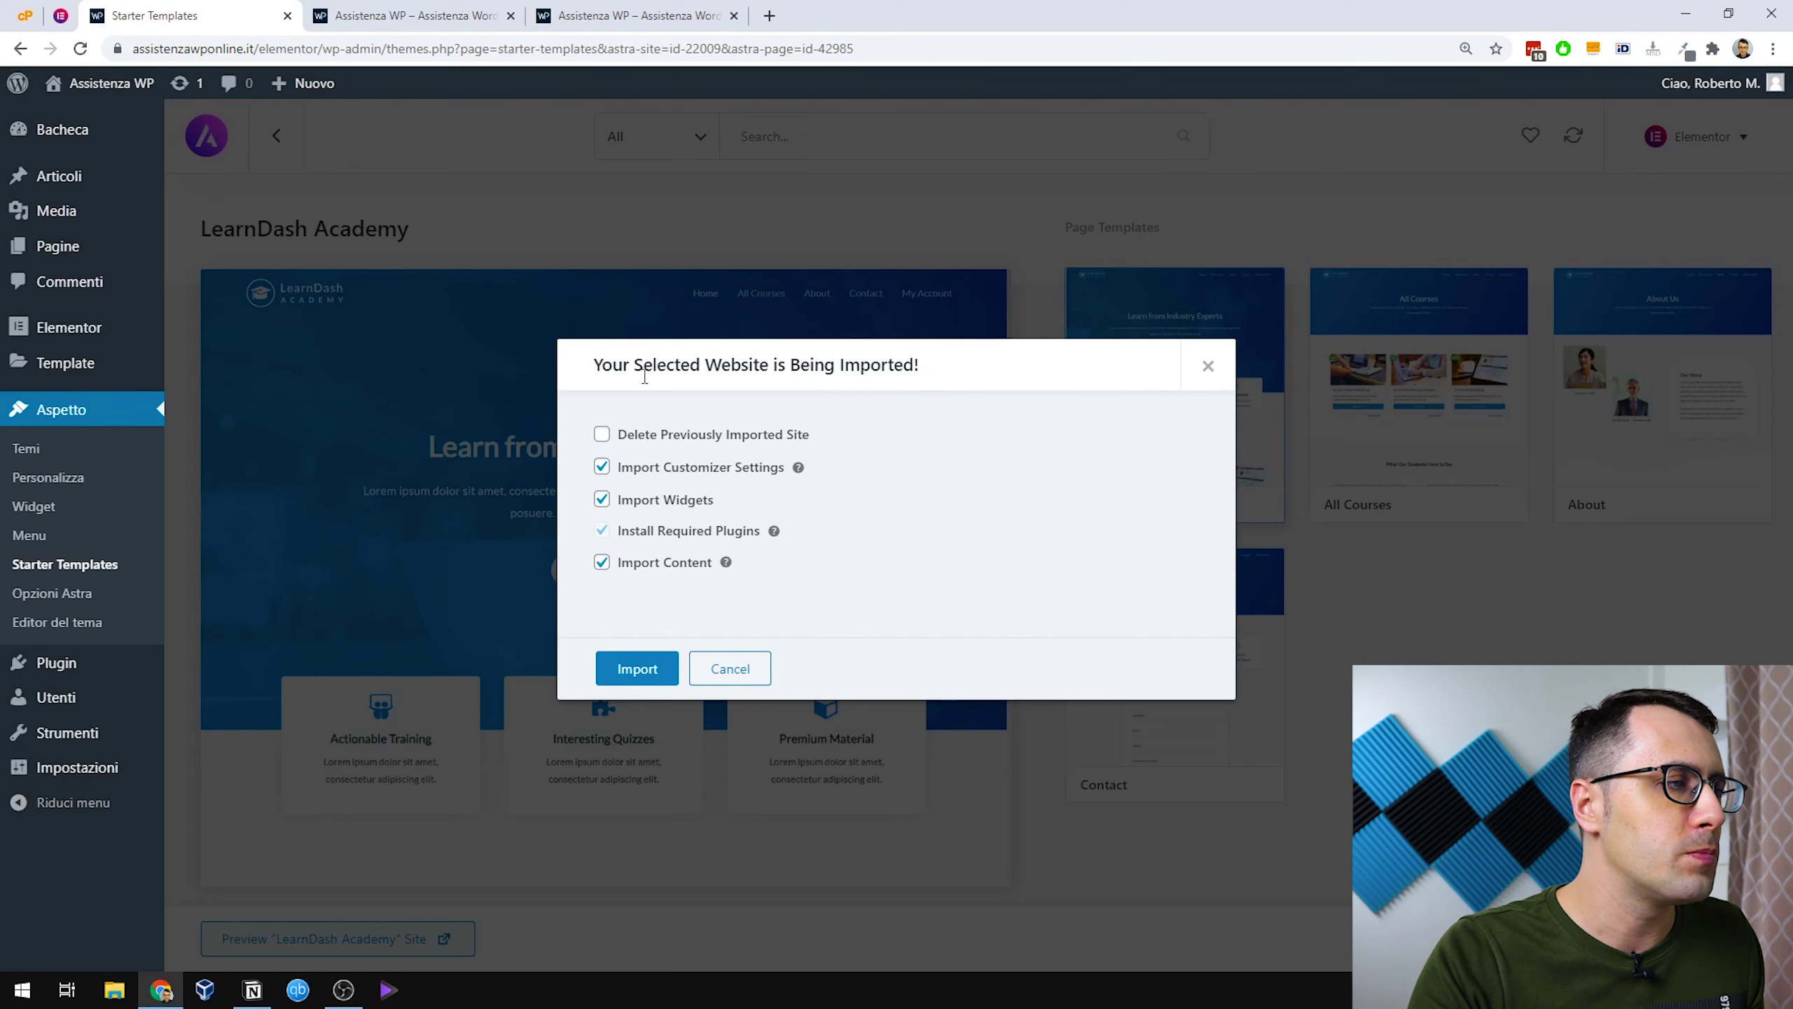
{"action": "left_click", "coordinate": [602, 434]}
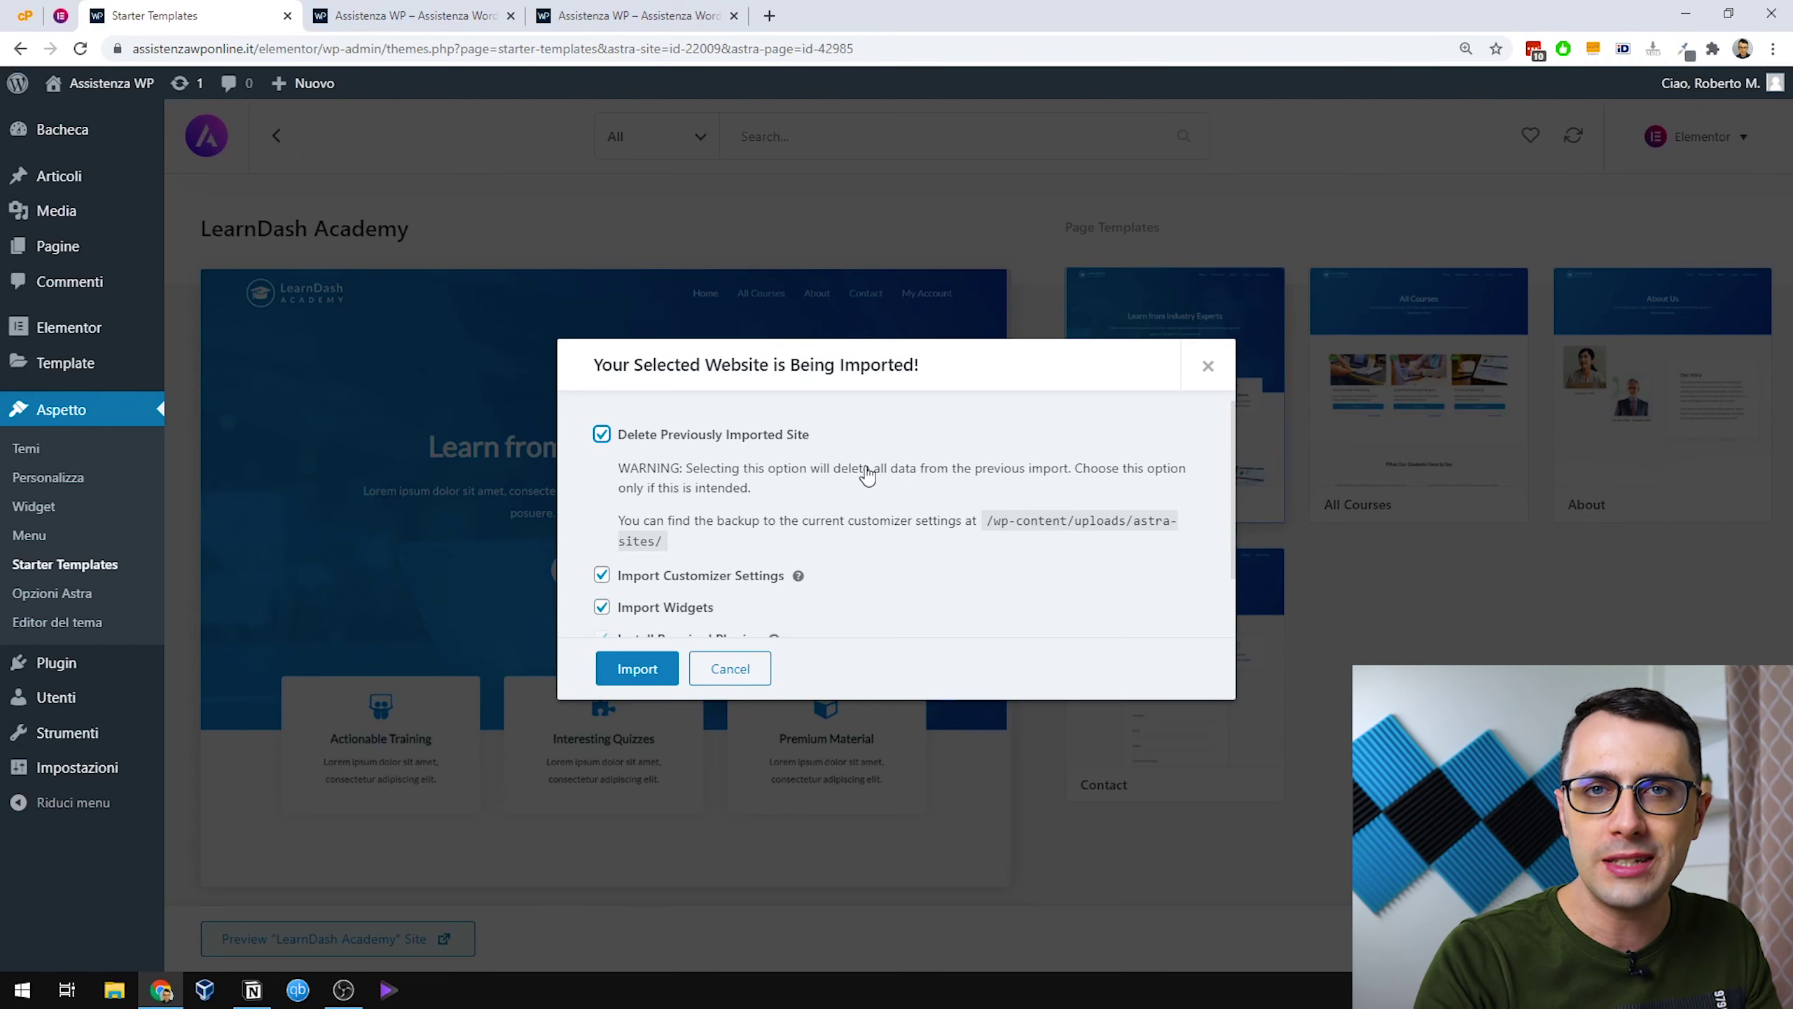
{"action": "left_click", "coordinate": [1208, 366]}
Examine the About and Services pages of the imported Mountain site.
{"action": "left_click", "coordinate": [621, 14]}
{"action": "left_click", "coordinate": [422, 8]}
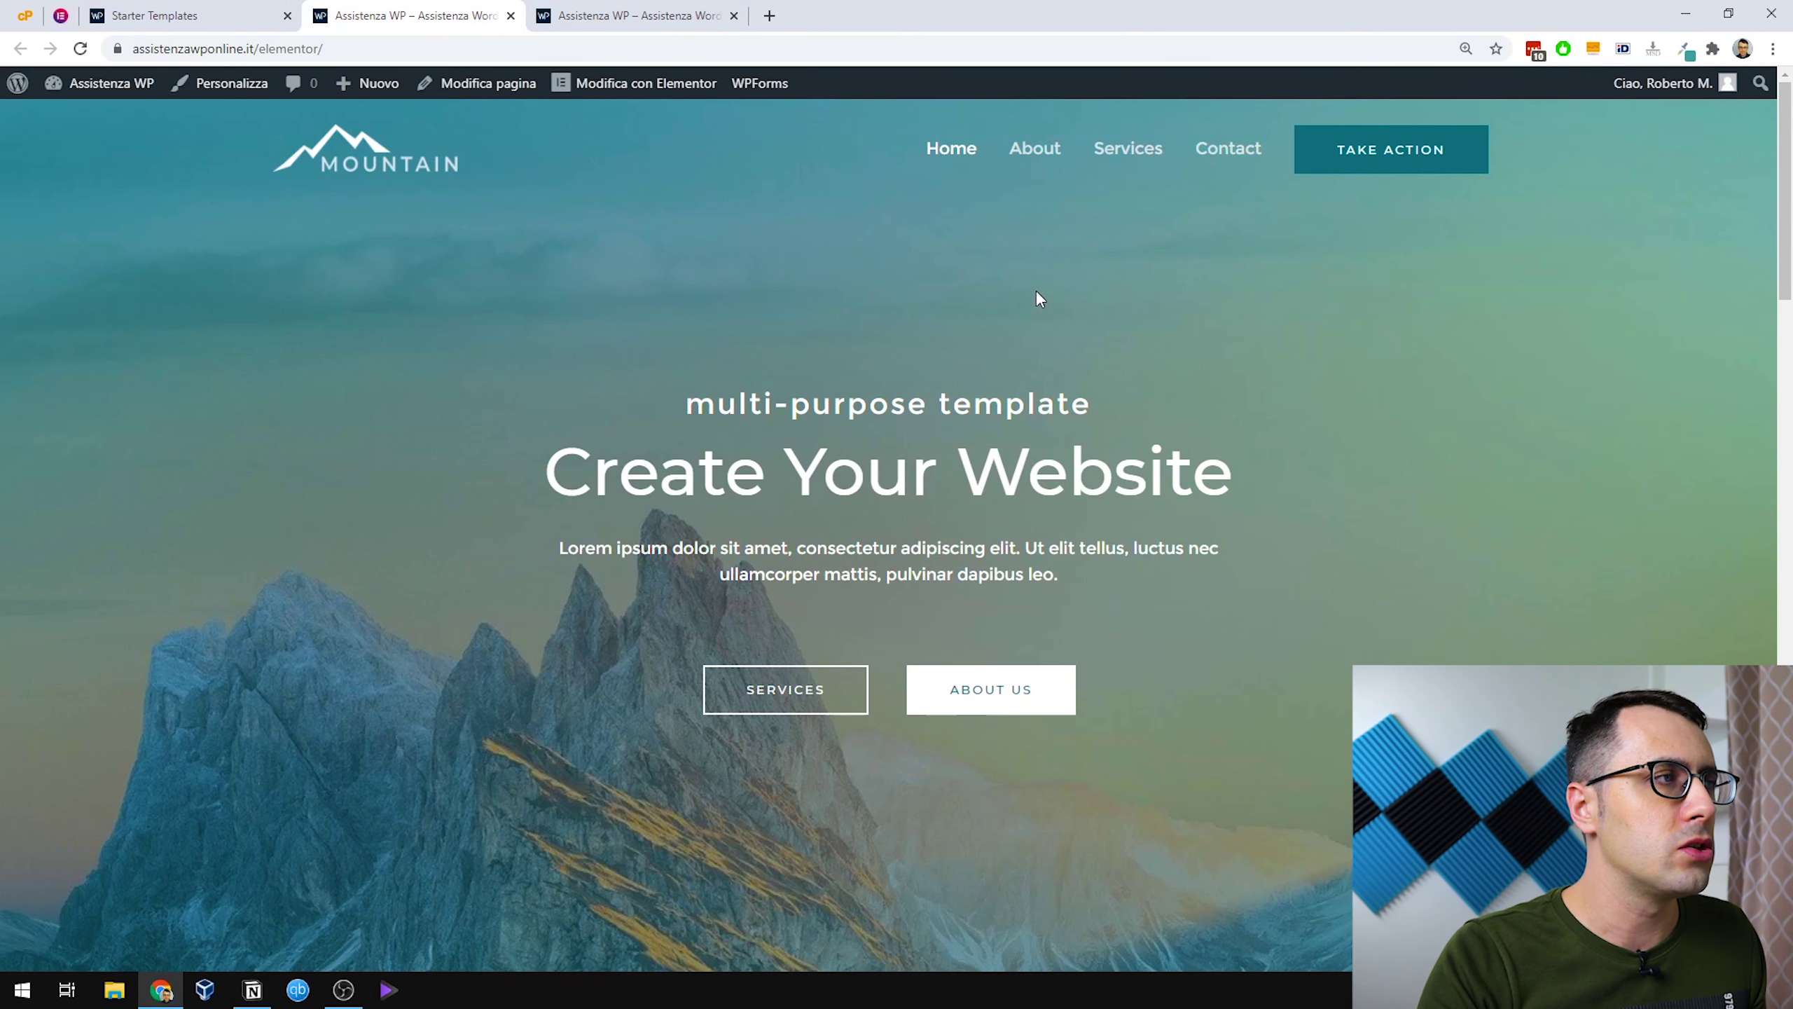
{"action": "left_click", "coordinate": [1035, 150]}
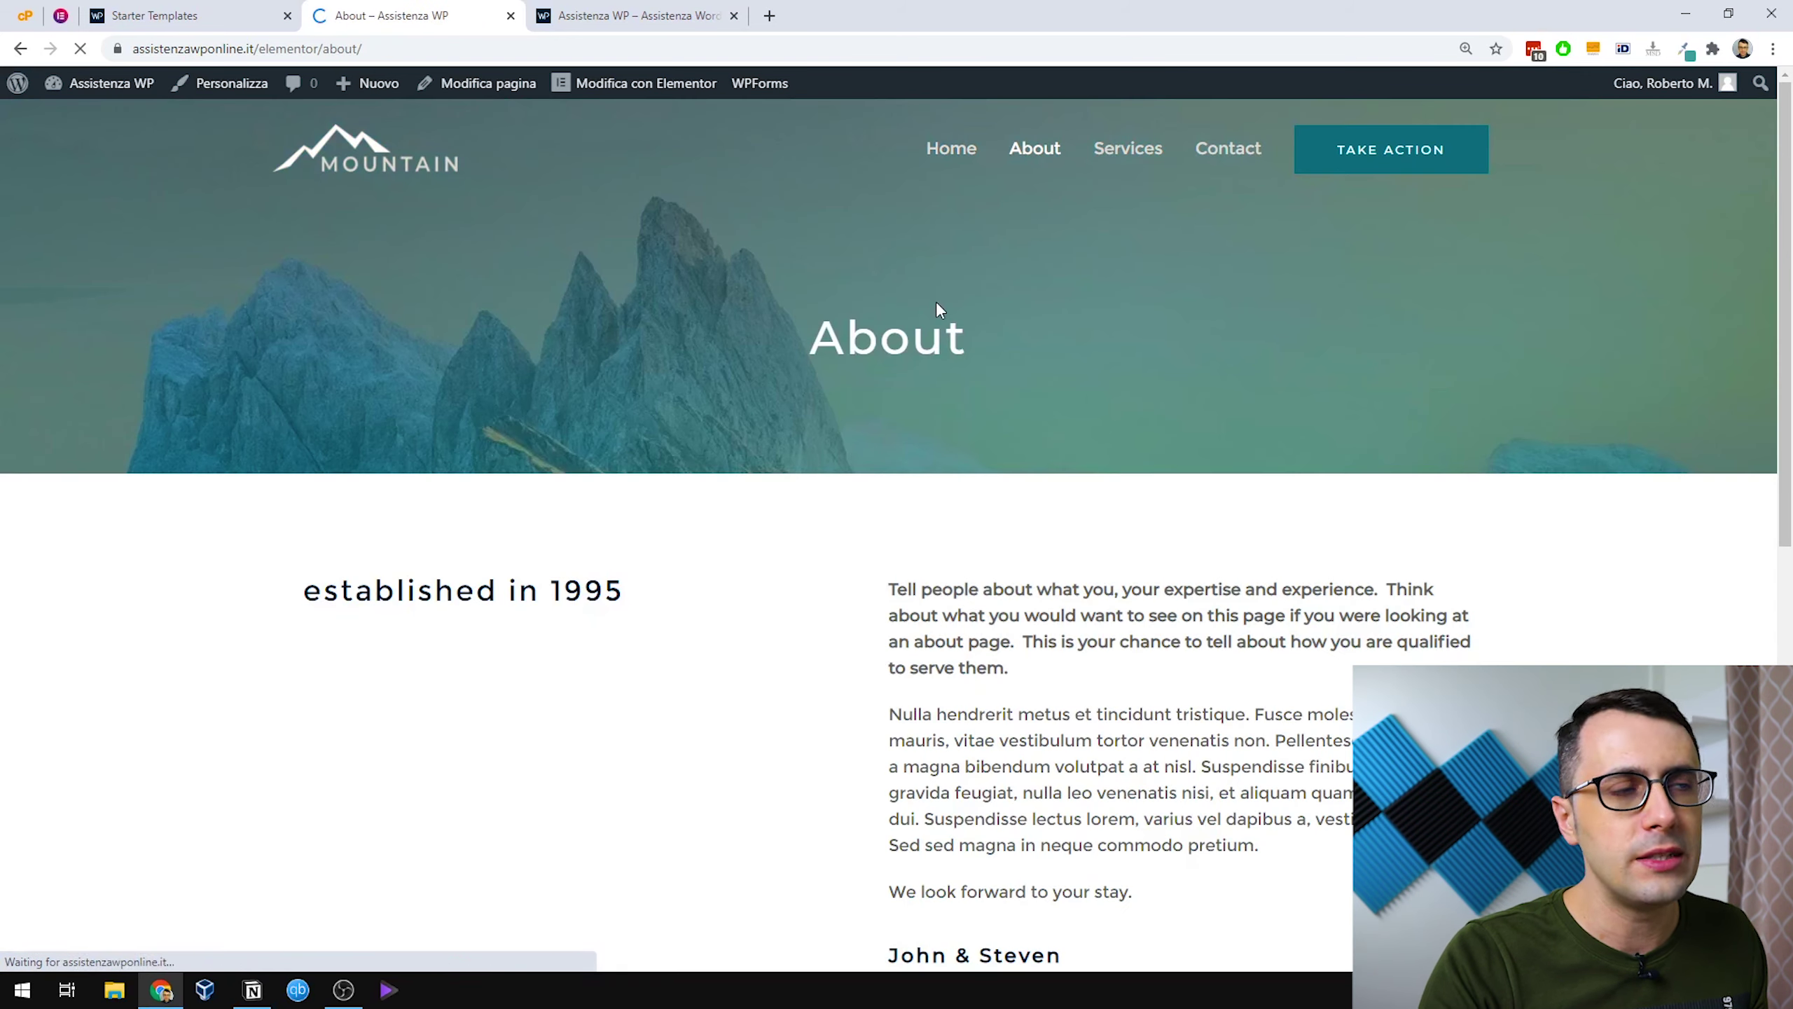
{"action": "scroll", "coordinate": [957, 305], "scroll_direction": "down", "scroll_amount": 5}
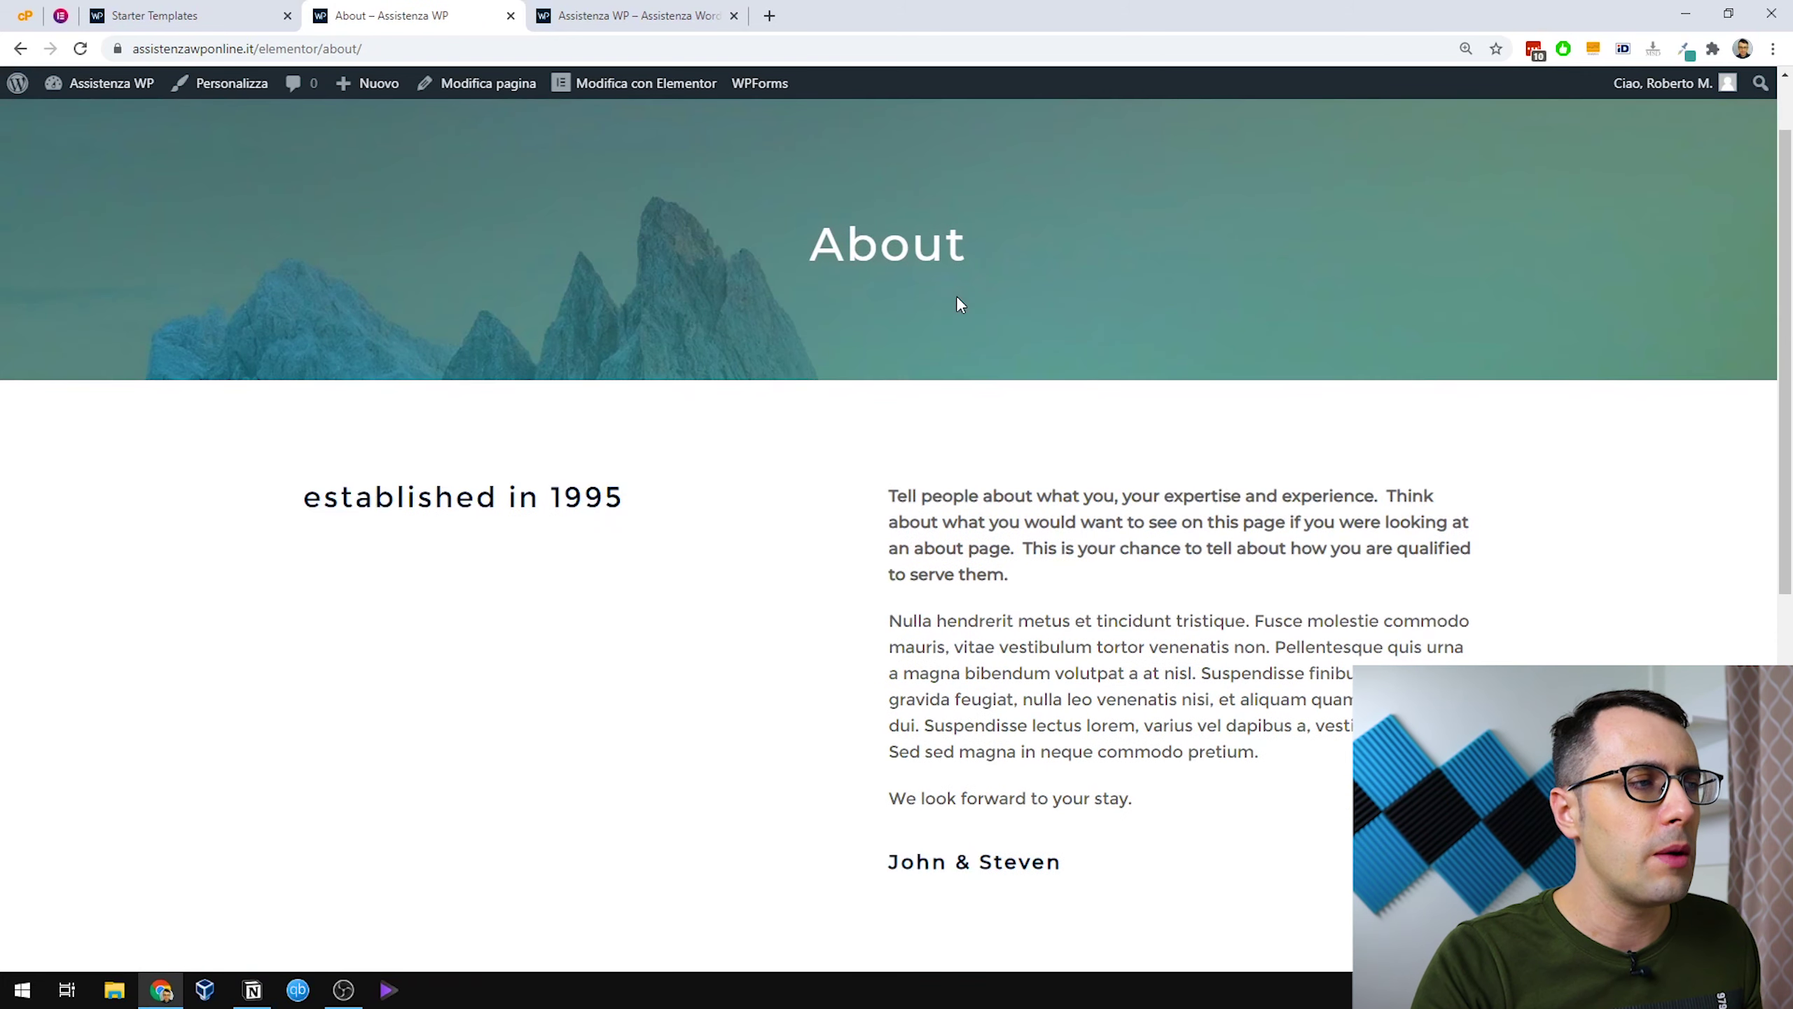
{"action": "scroll", "coordinate": [923, 268], "scroll_direction": "down", "scroll_amount": 4}
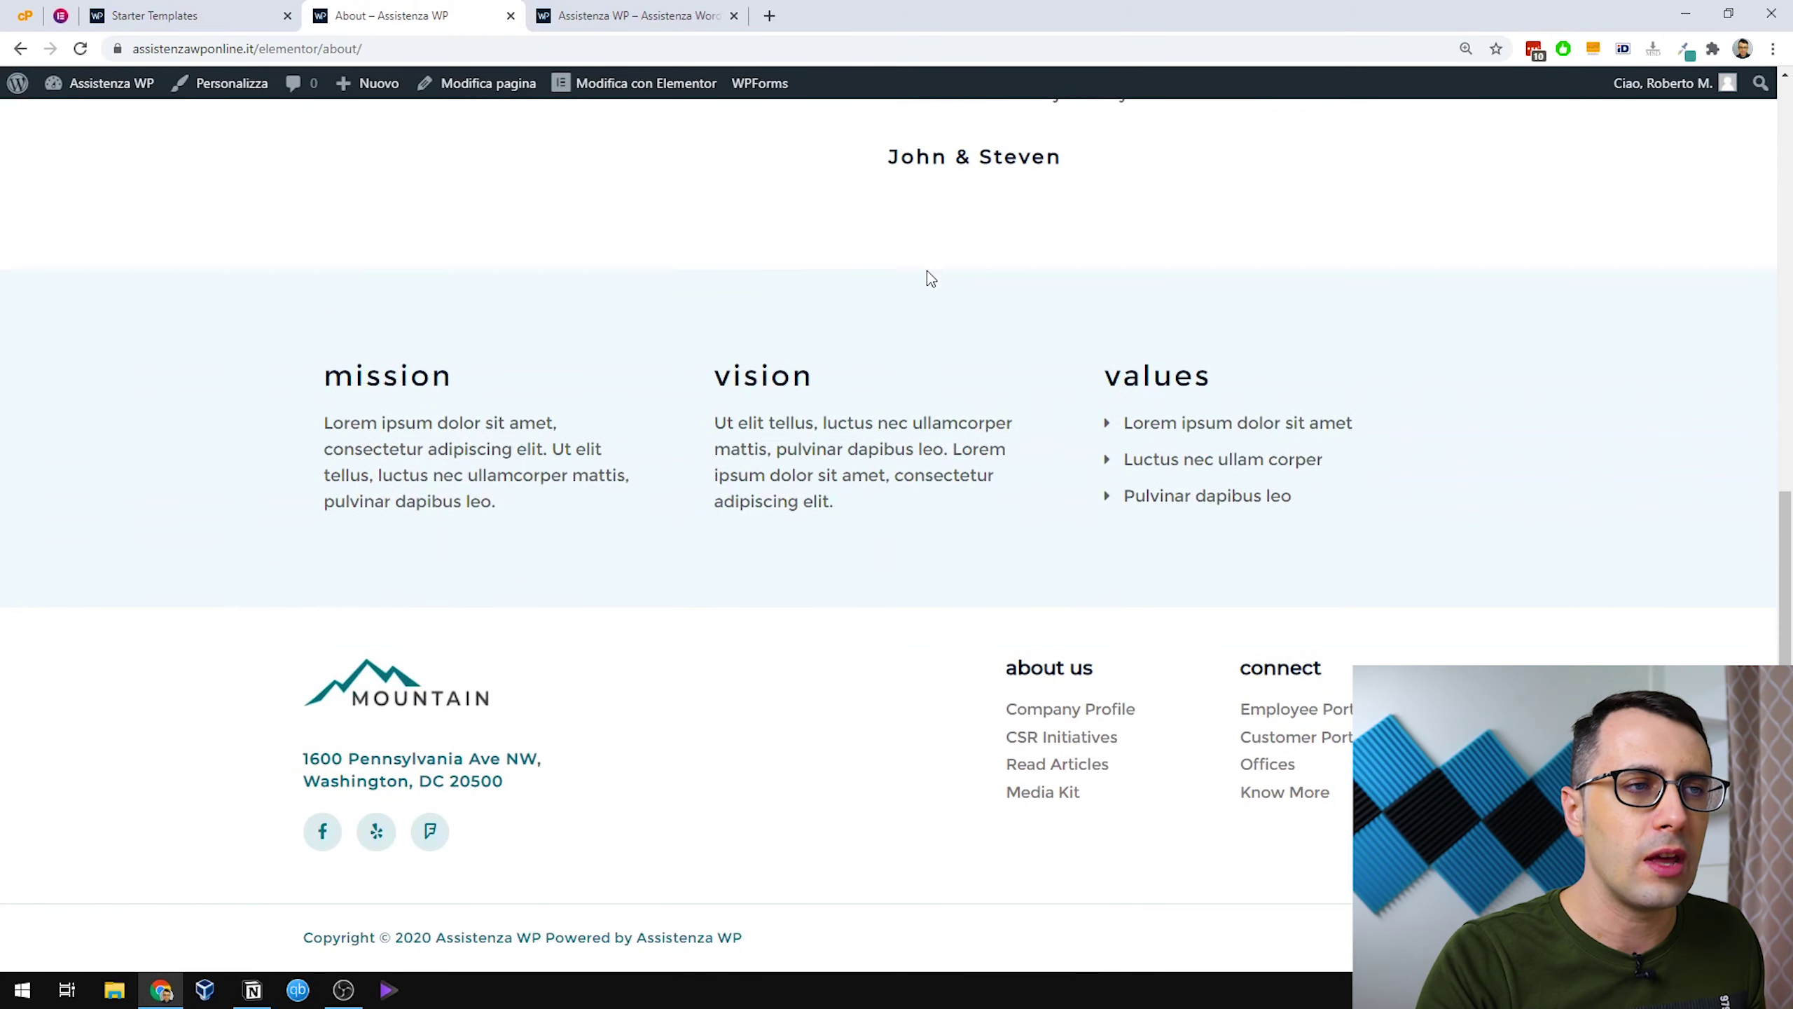
{"action": "scroll", "coordinate": [929, 276], "scroll_direction": "up", "scroll_amount": 10}
{"action": "left_click", "coordinate": [1119, 152]}
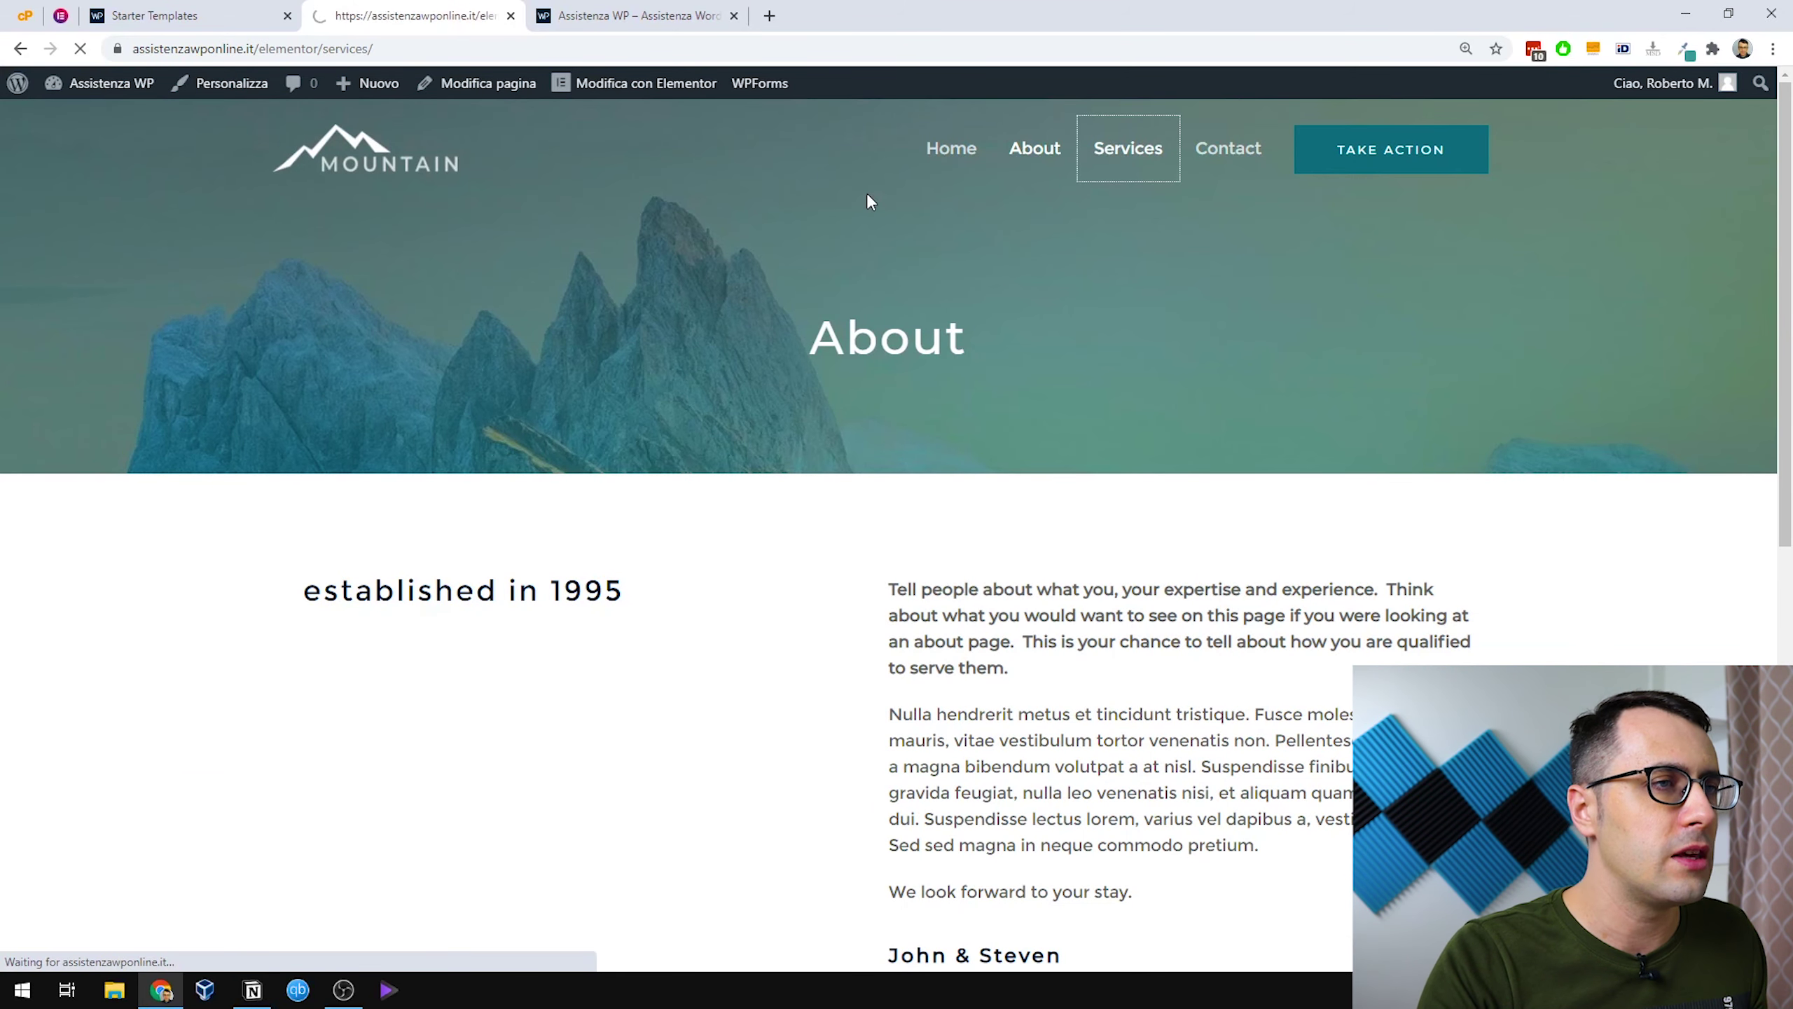
{"action": "scroll", "coordinate": [871, 326], "scroll_direction": "down", "scroll_amount": 15}
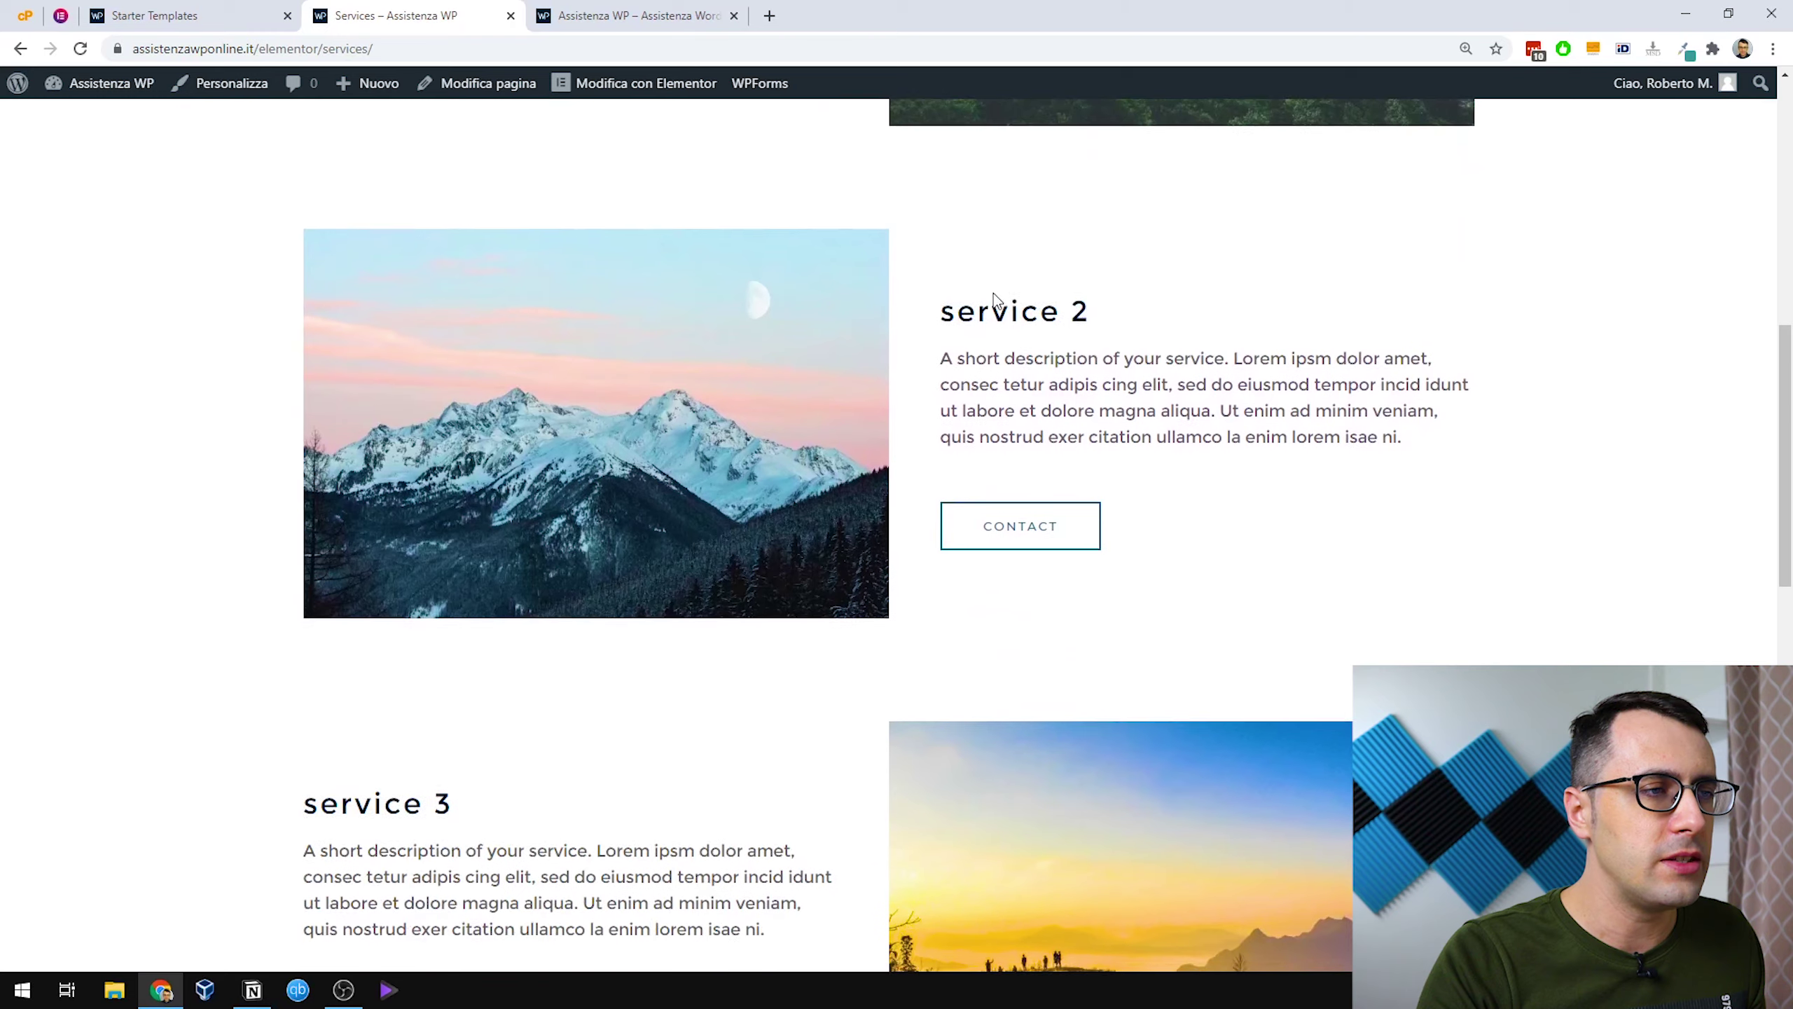
{"action": "scroll", "coordinate": [1037, 301], "scroll_direction": "up", "scroll_amount": 10}
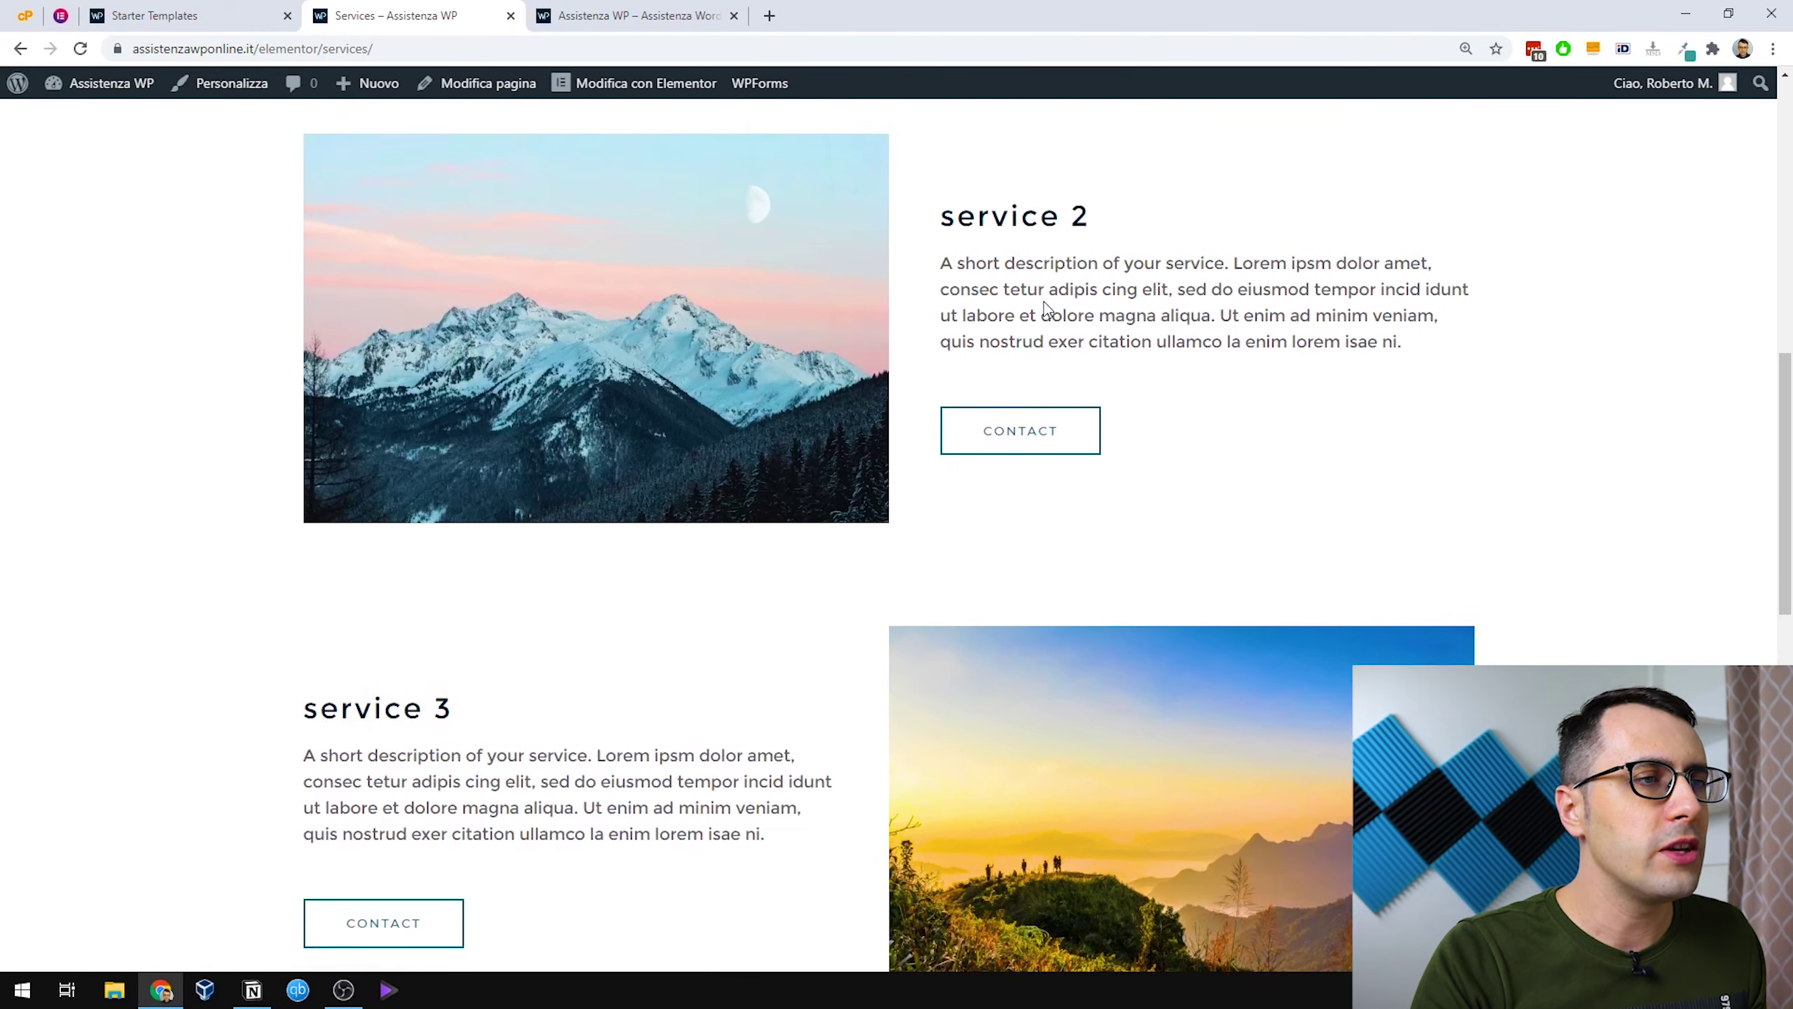
{"action": "scroll", "coordinate": [1048, 309], "scroll_direction": "up", "scroll_amount": 3}
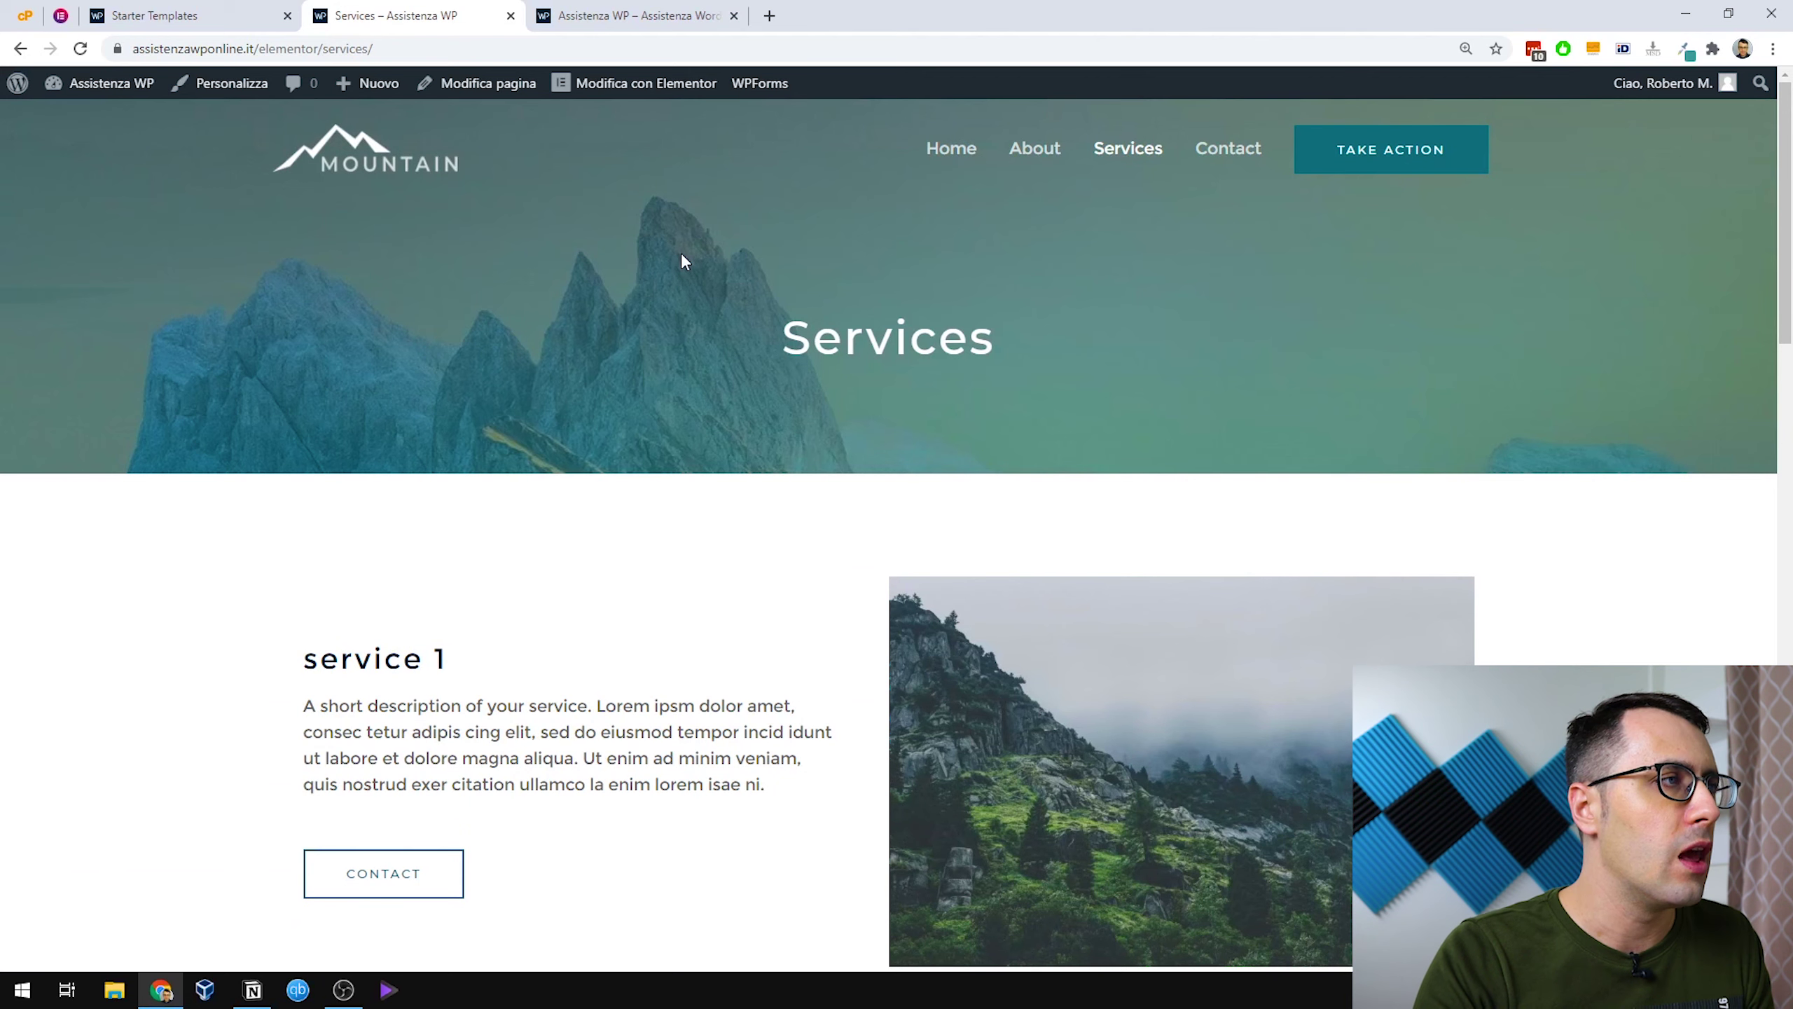
Close the duplicate site tab and open the site's Home page for editing with Elementor.
{"action": "left_click", "coordinate": [734, 16]}
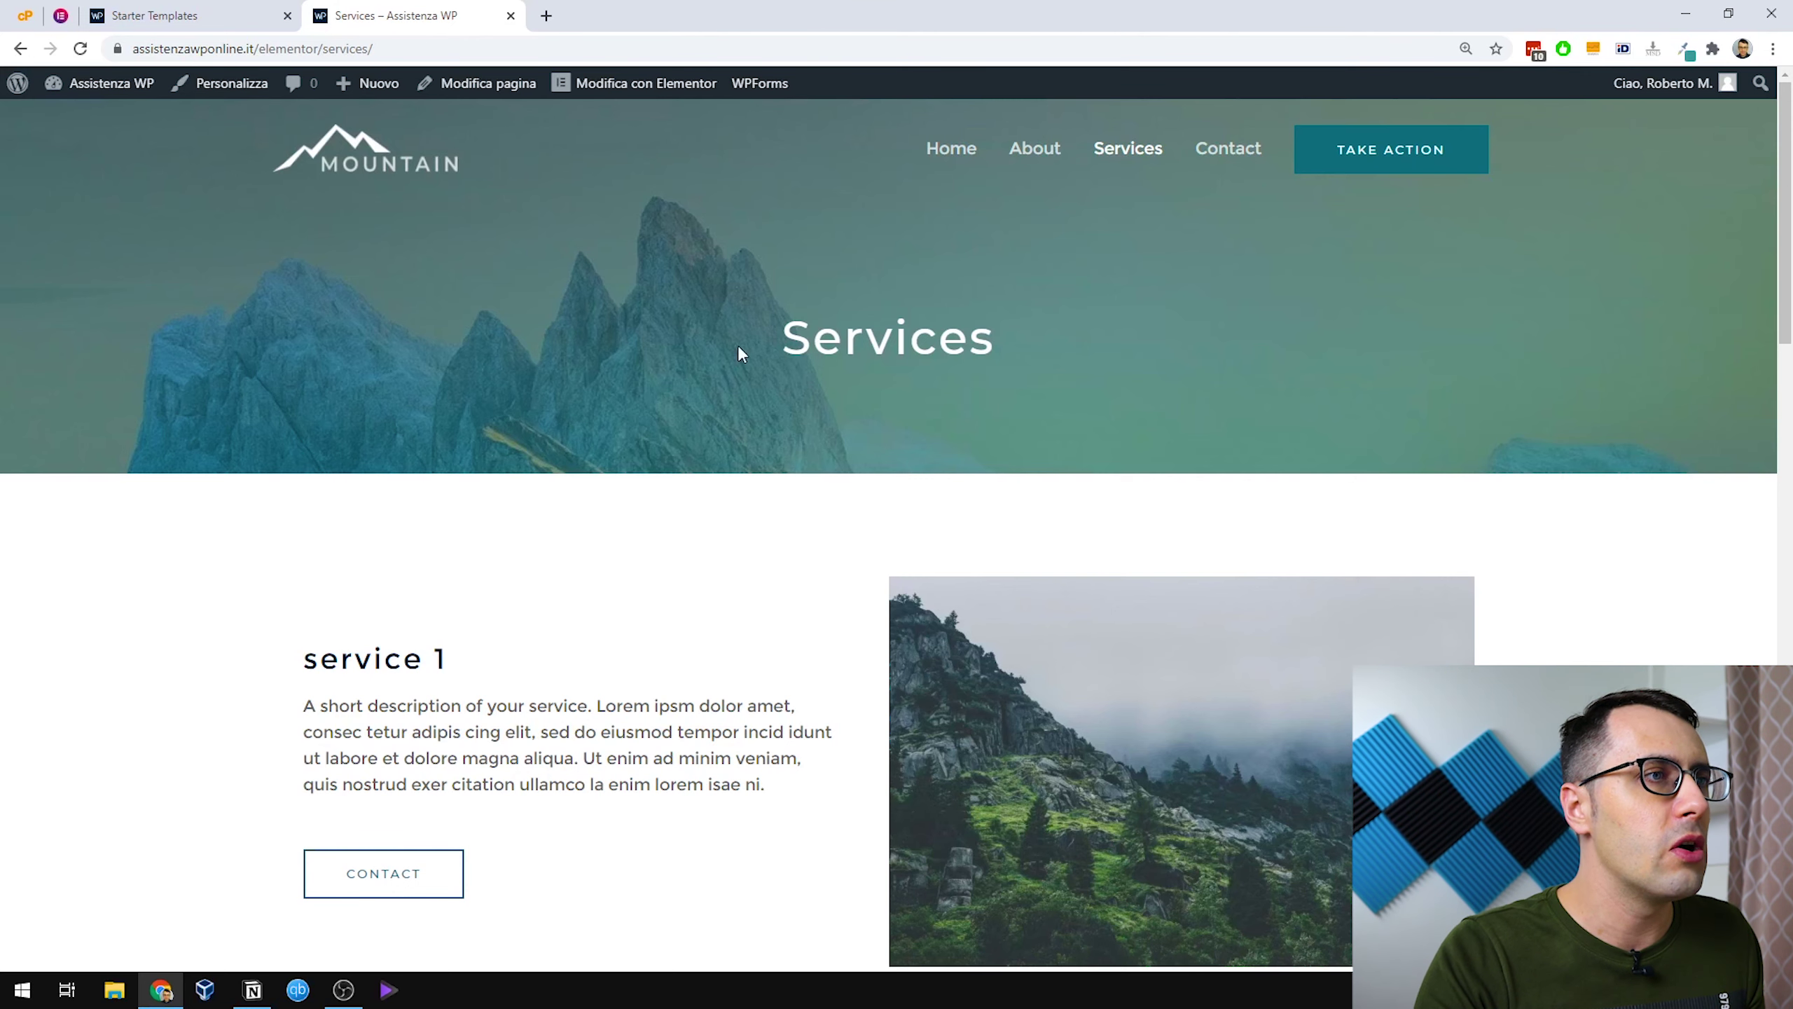
{"action": "left_click", "coordinate": [950, 157]}
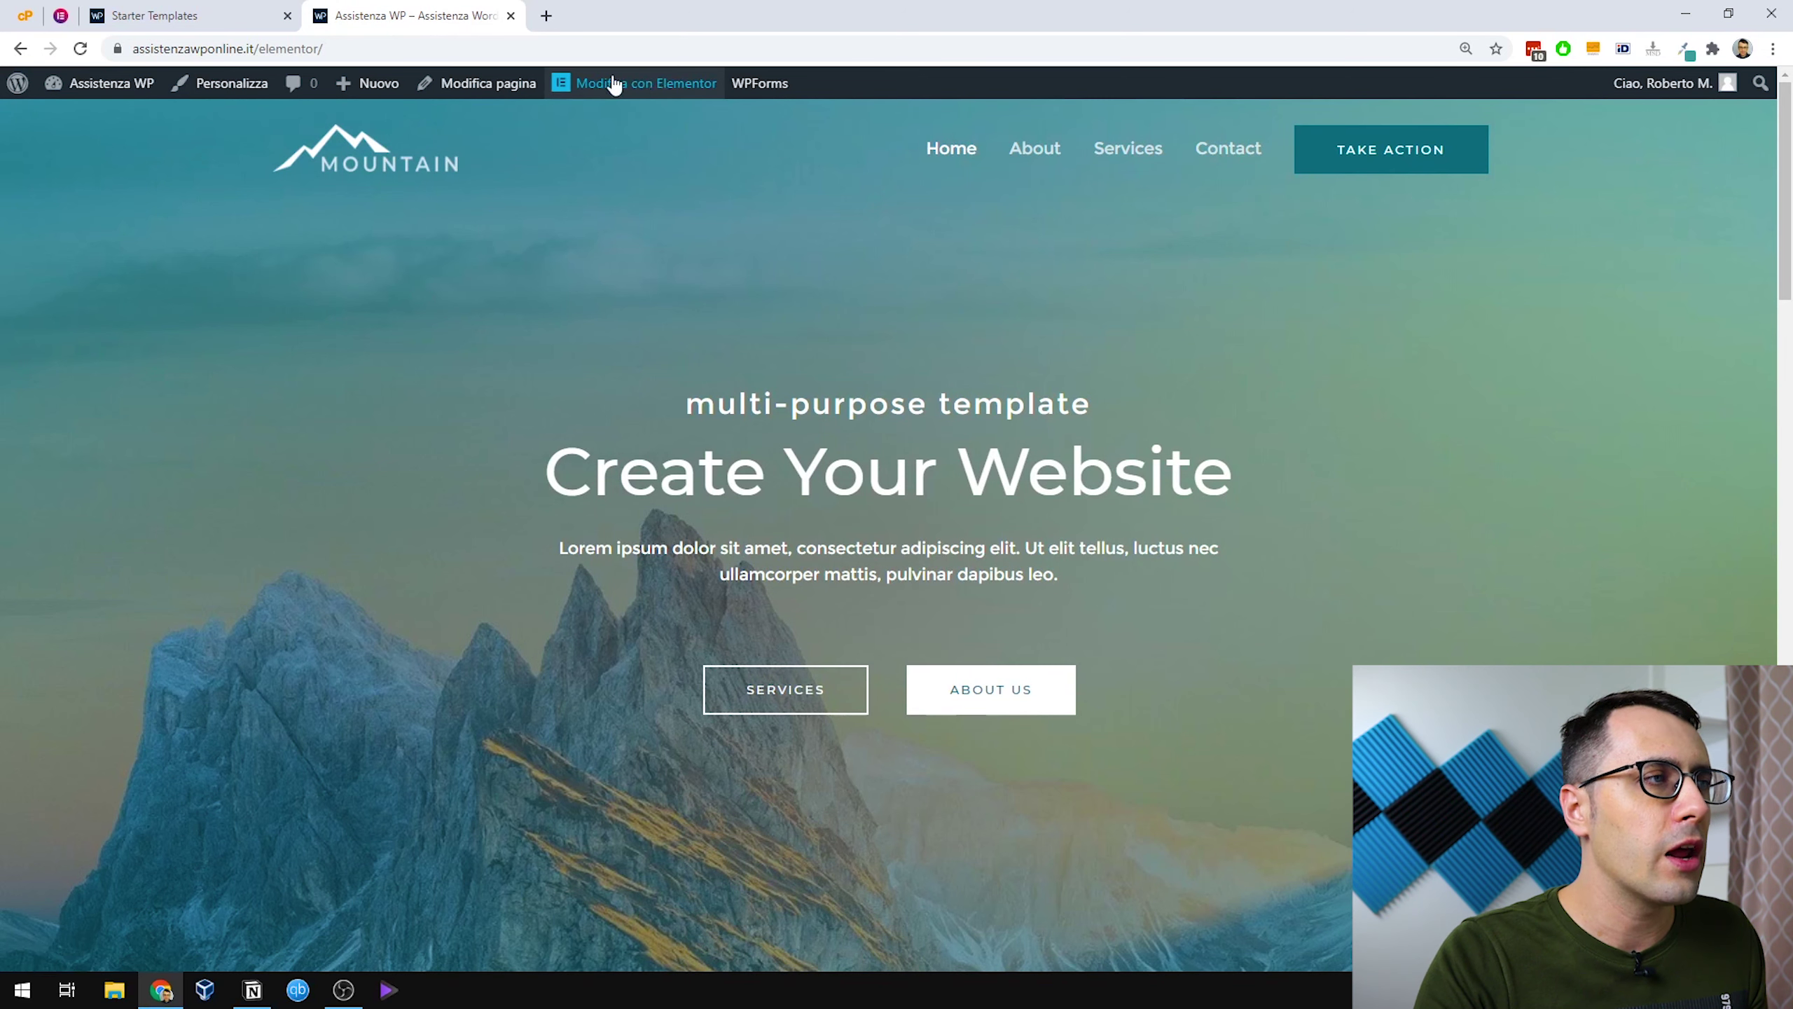
{"action": "mouse_move", "coordinate": [650, 92]}
{"action": "left_click", "coordinate": [638, 84]}
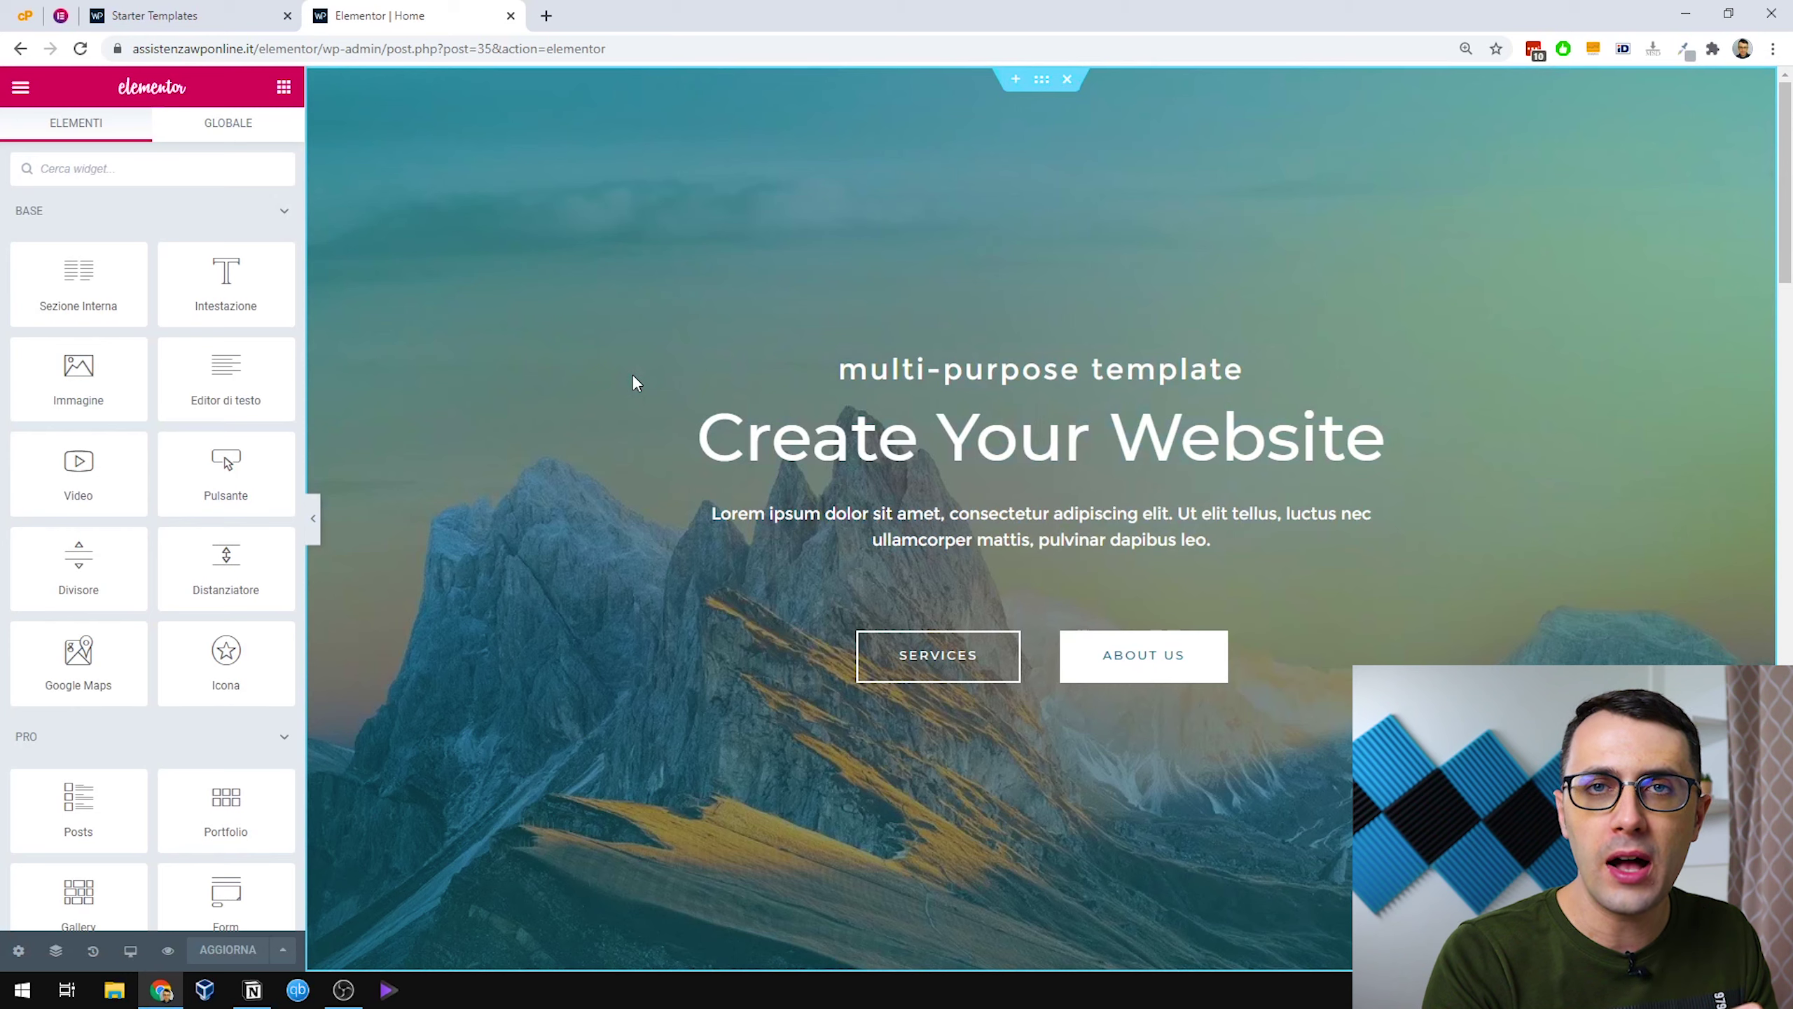
Look over the Home page in the Elementor editor, previewing it with the widget panel hidden, and show the panel again.
{"action": "scroll", "coordinate": [869, 311], "scroll_direction": "down", "scroll_amount": 3}
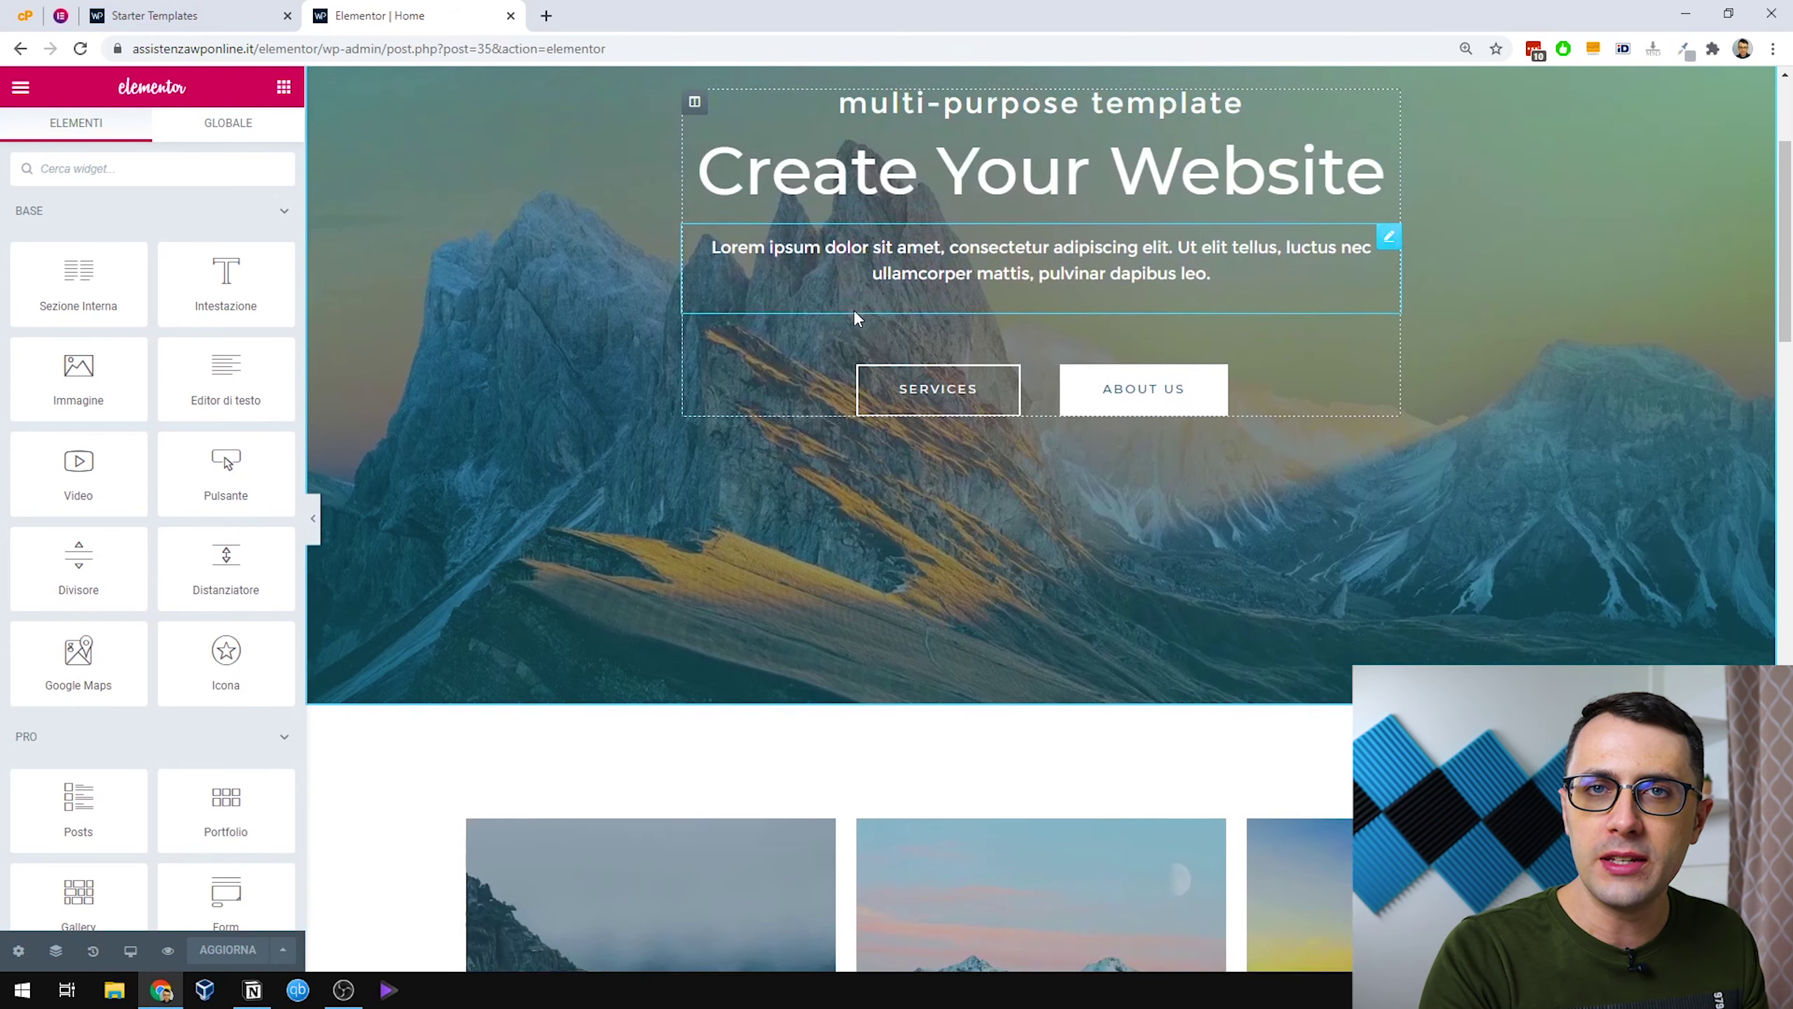
{"action": "scroll", "coordinate": [853, 309], "scroll_direction": "down", "scroll_amount": 5}
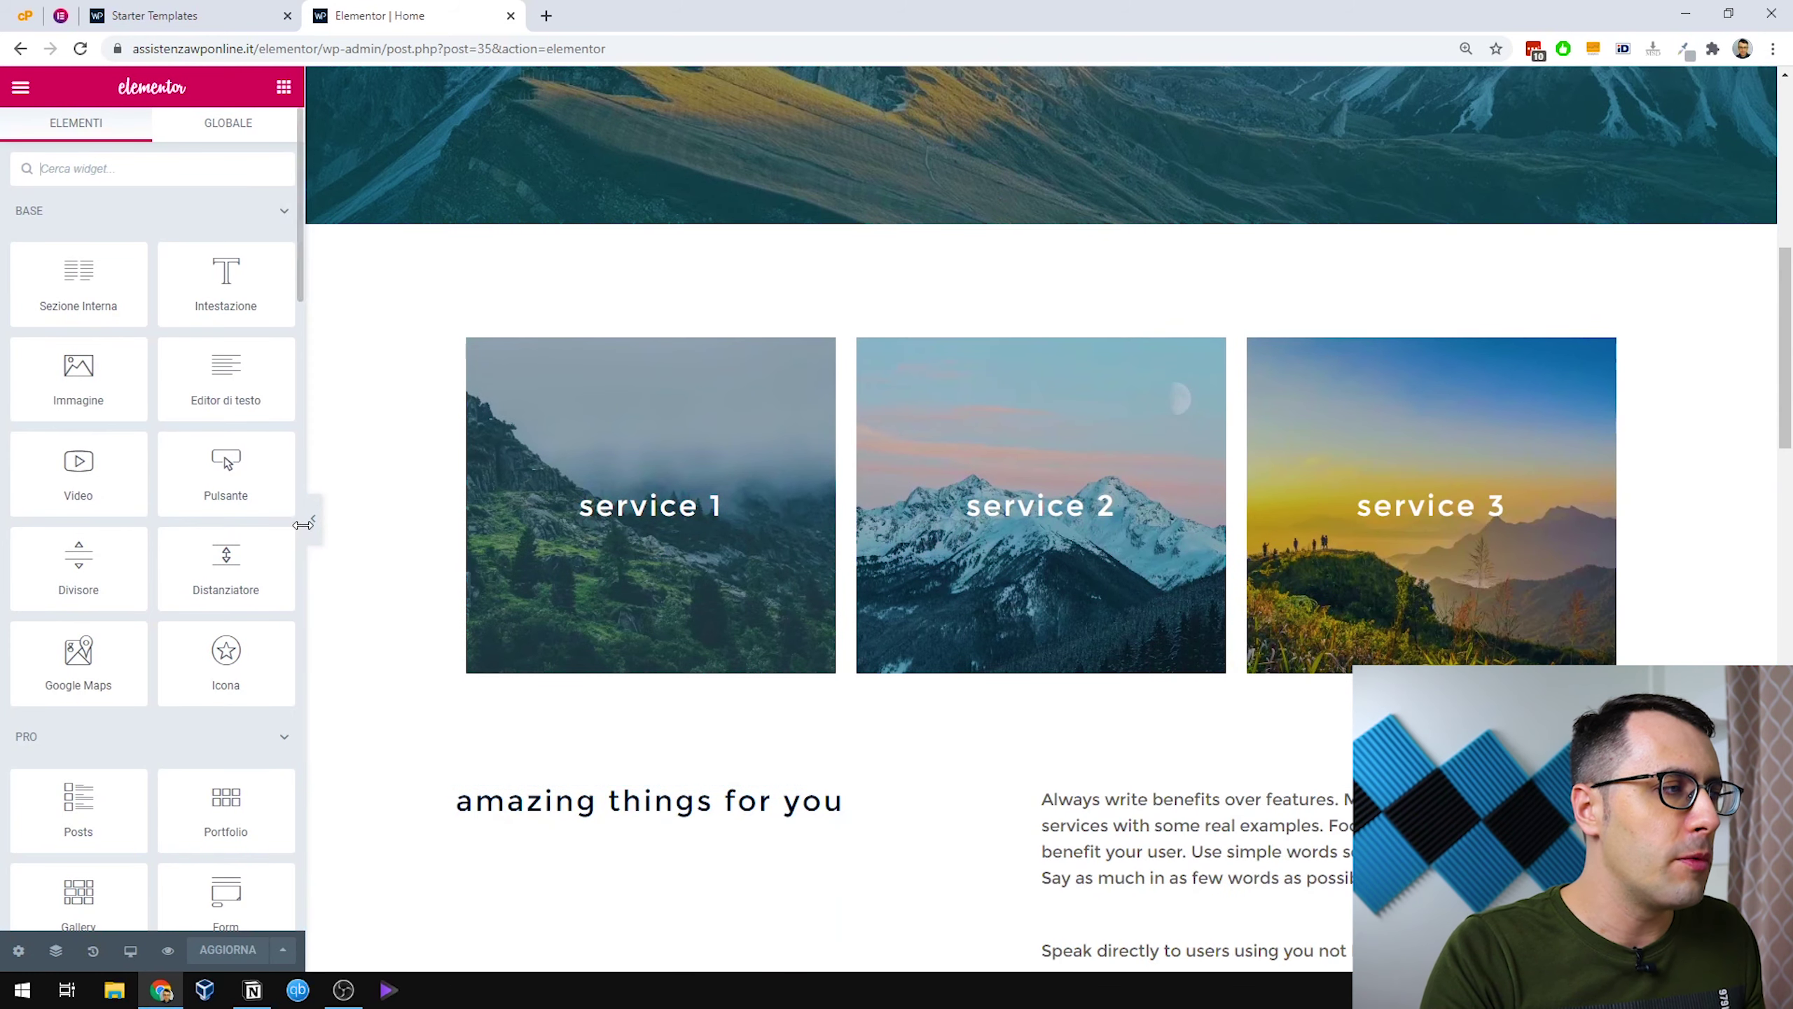
{"action": "left_click", "coordinate": [303, 524]}
{"action": "scroll", "coordinate": [381, 489], "scroll_direction": "up", "scroll_amount": 8}
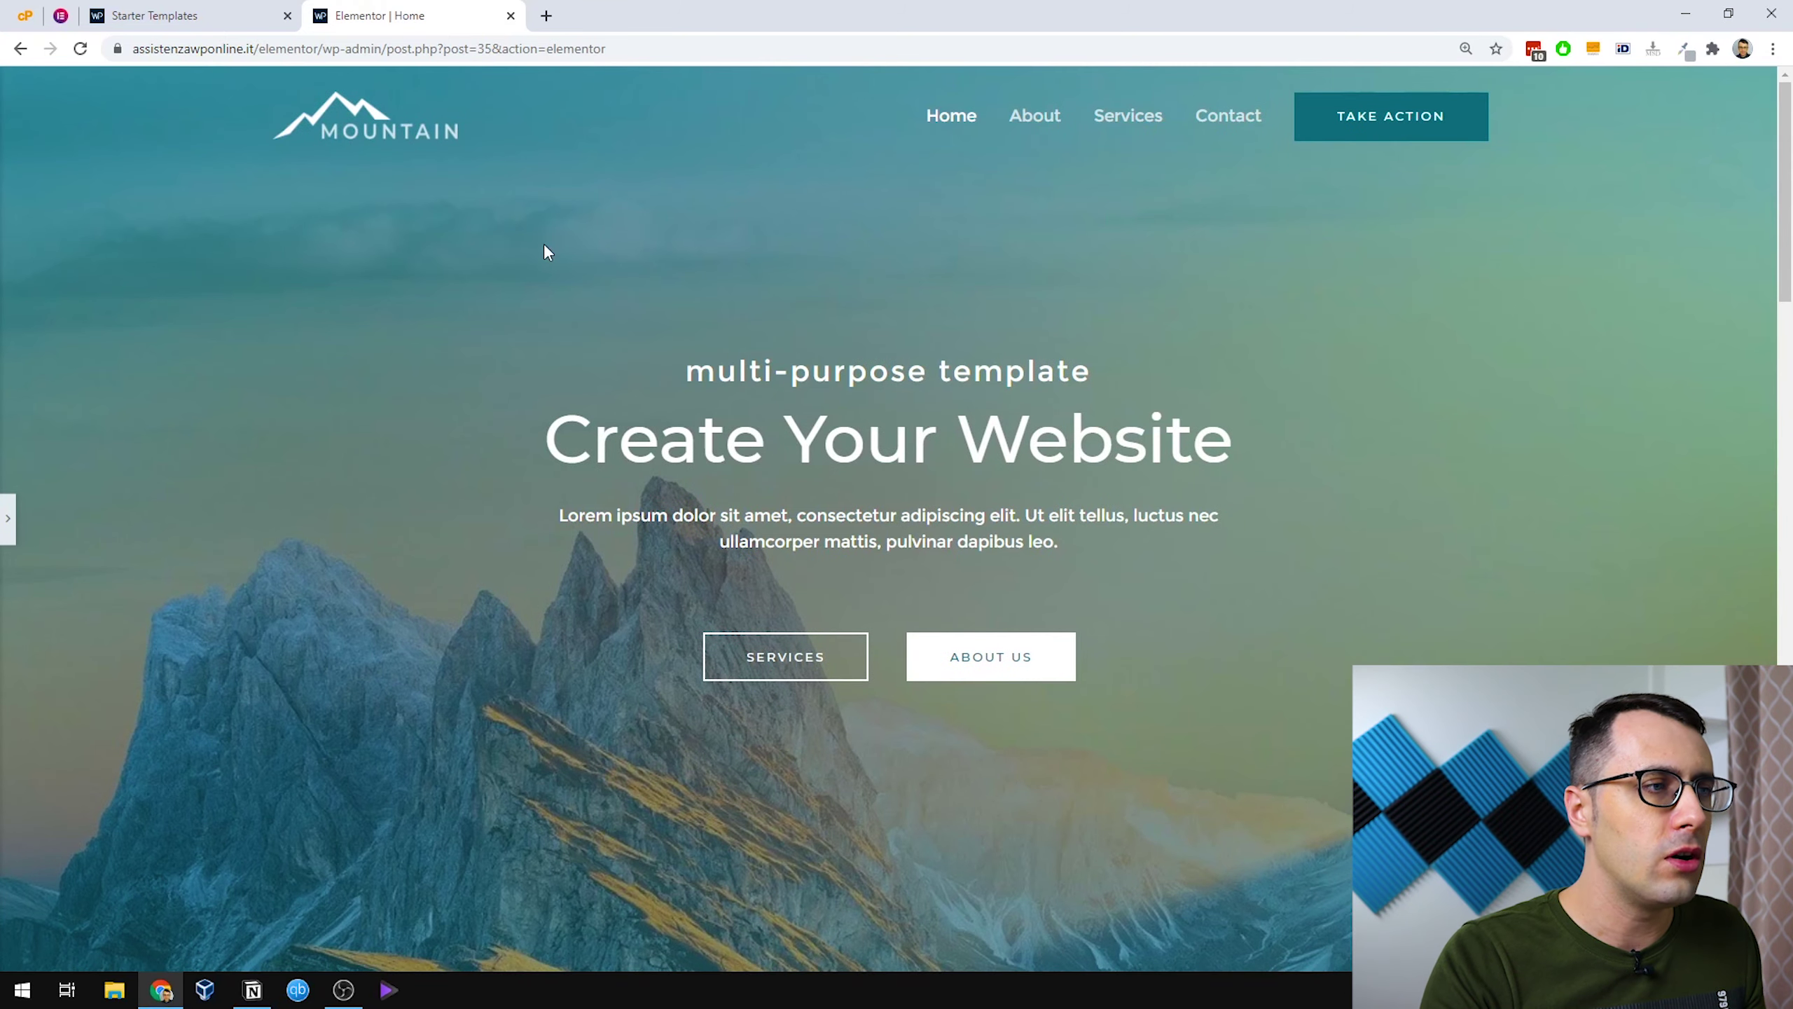
{"action": "scroll", "coordinate": [537, 282], "scroll_direction": "down", "scroll_amount": 10}
{"action": "scroll", "coordinate": [516, 332], "scroll_direction": "up", "scroll_amount": 10}
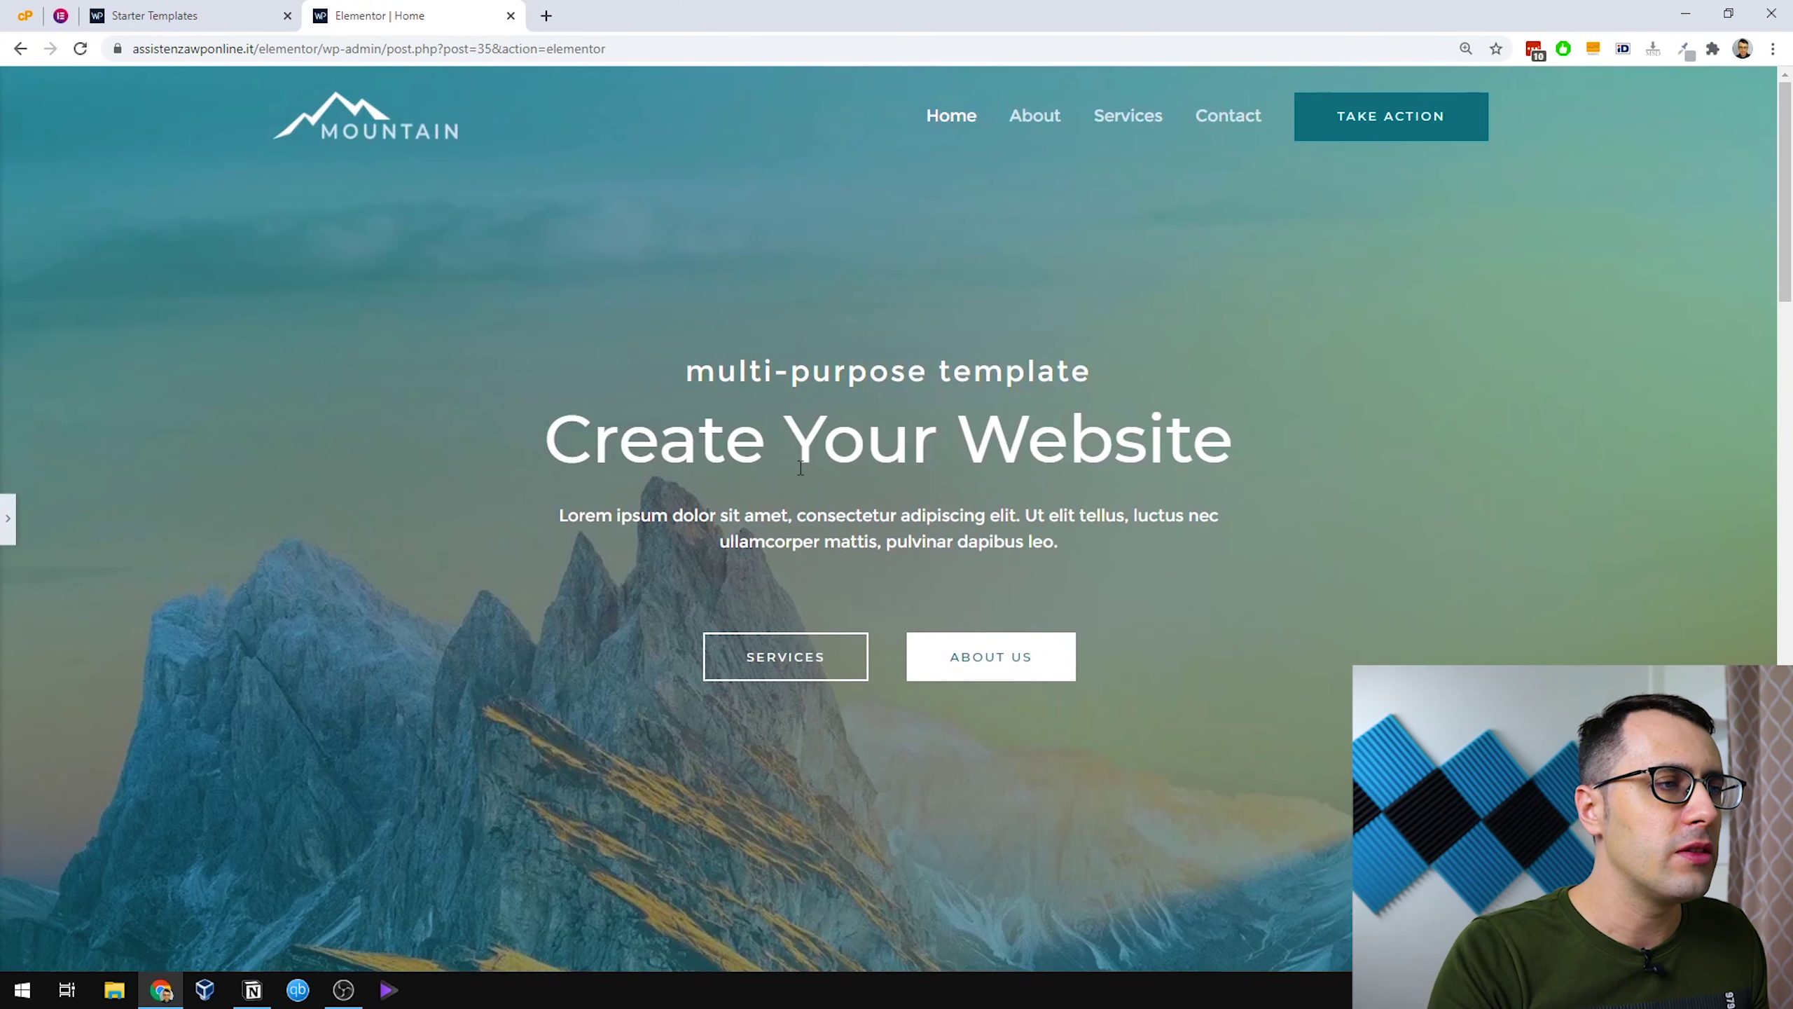
{"action": "left_click", "coordinate": [8, 518]}
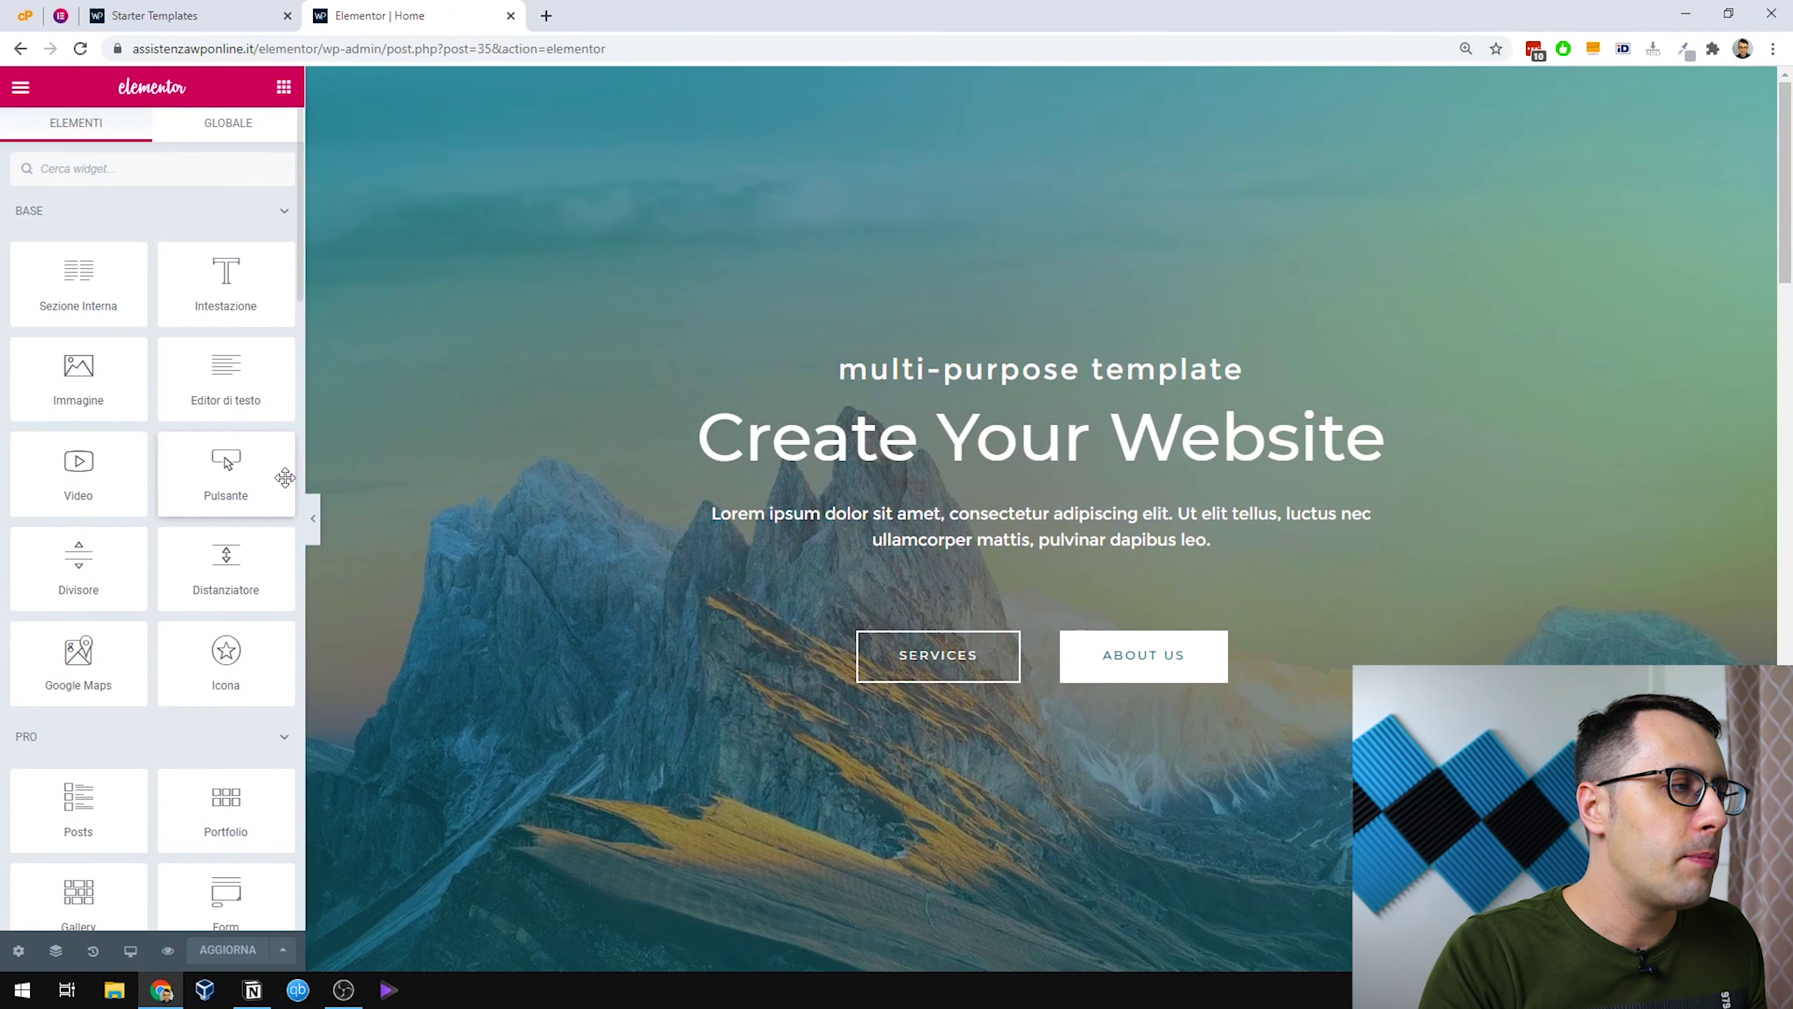
Replace the hero heading "Create Your Website" with "hgfdhgfd" and preview the page with the editing panel hidden.
{"action": "left_click", "coordinate": [312, 519]}
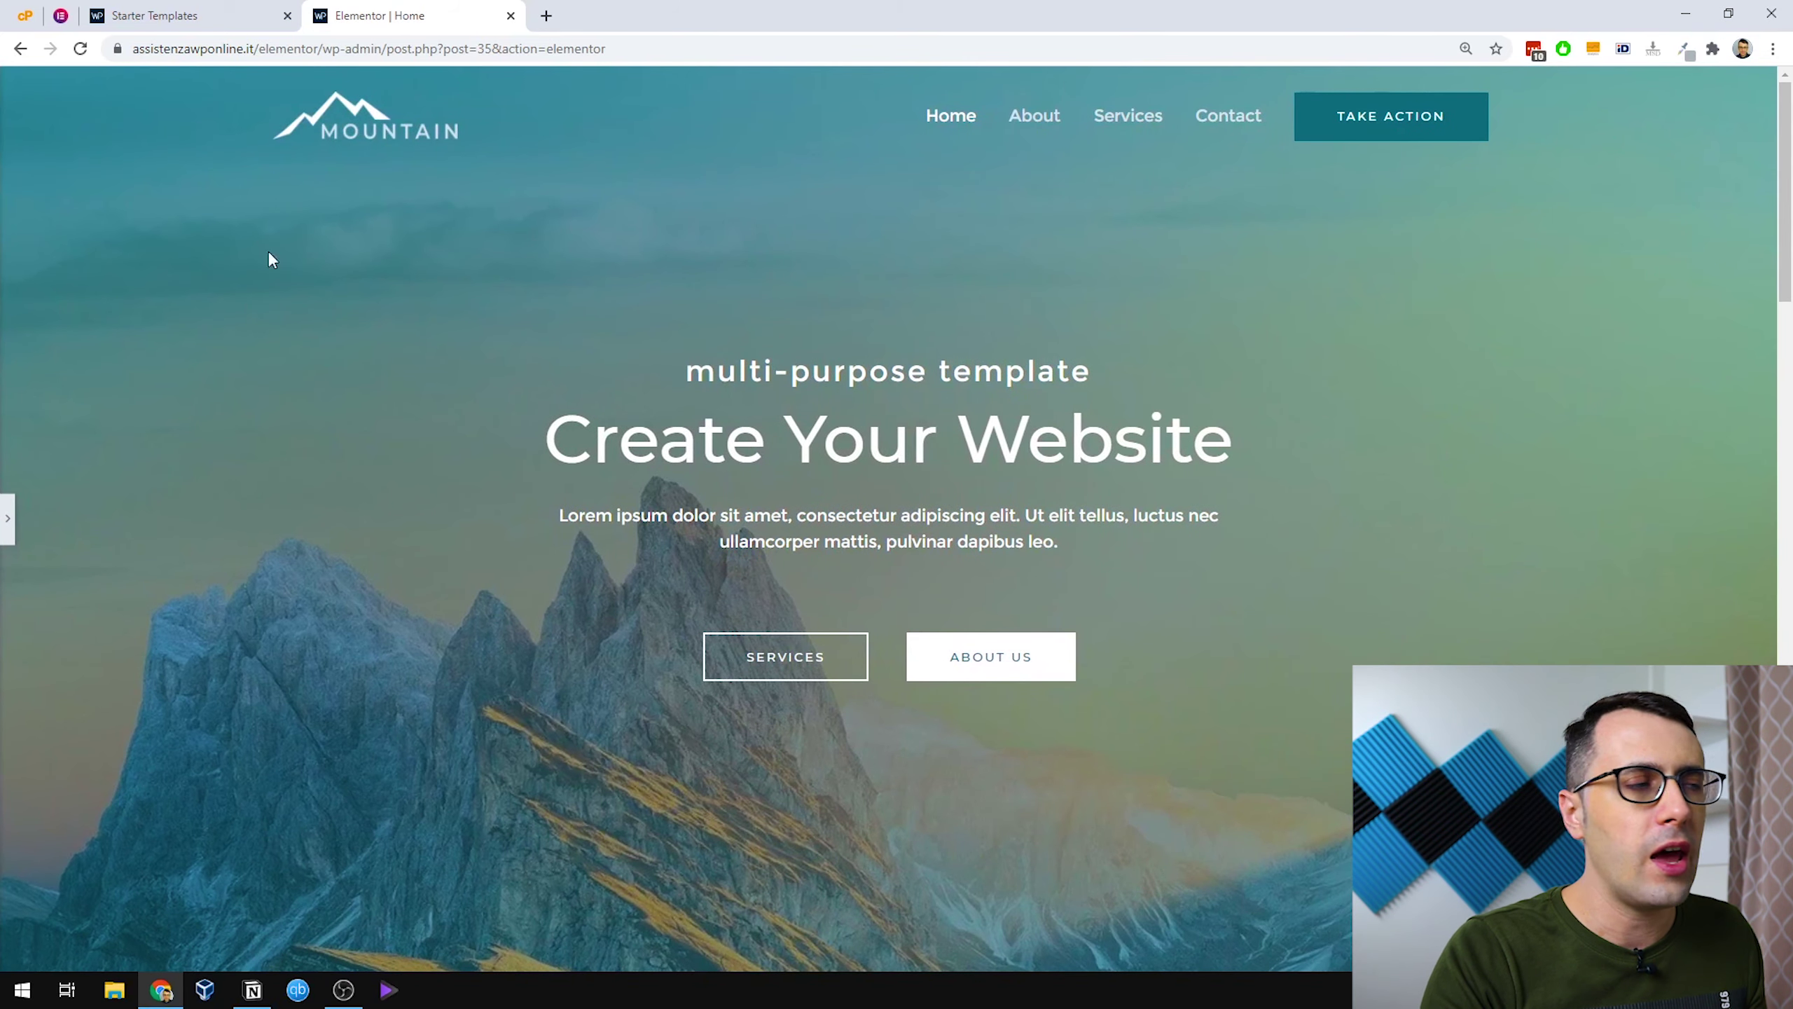
{"action": "scroll", "coordinate": [574, 527], "scroll_direction": "down", "scroll_amount": 4}
{"action": "scroll", "coordinate": [575, 445], "scroll_direction": "up", "scroll_amount": 4}
{"action": "left_click", "coordinate": [7, 519]}
{"action": "triple_click", "coordinate": [812, 427]}
{"action": "type", "text": "hgfdhgfd"}
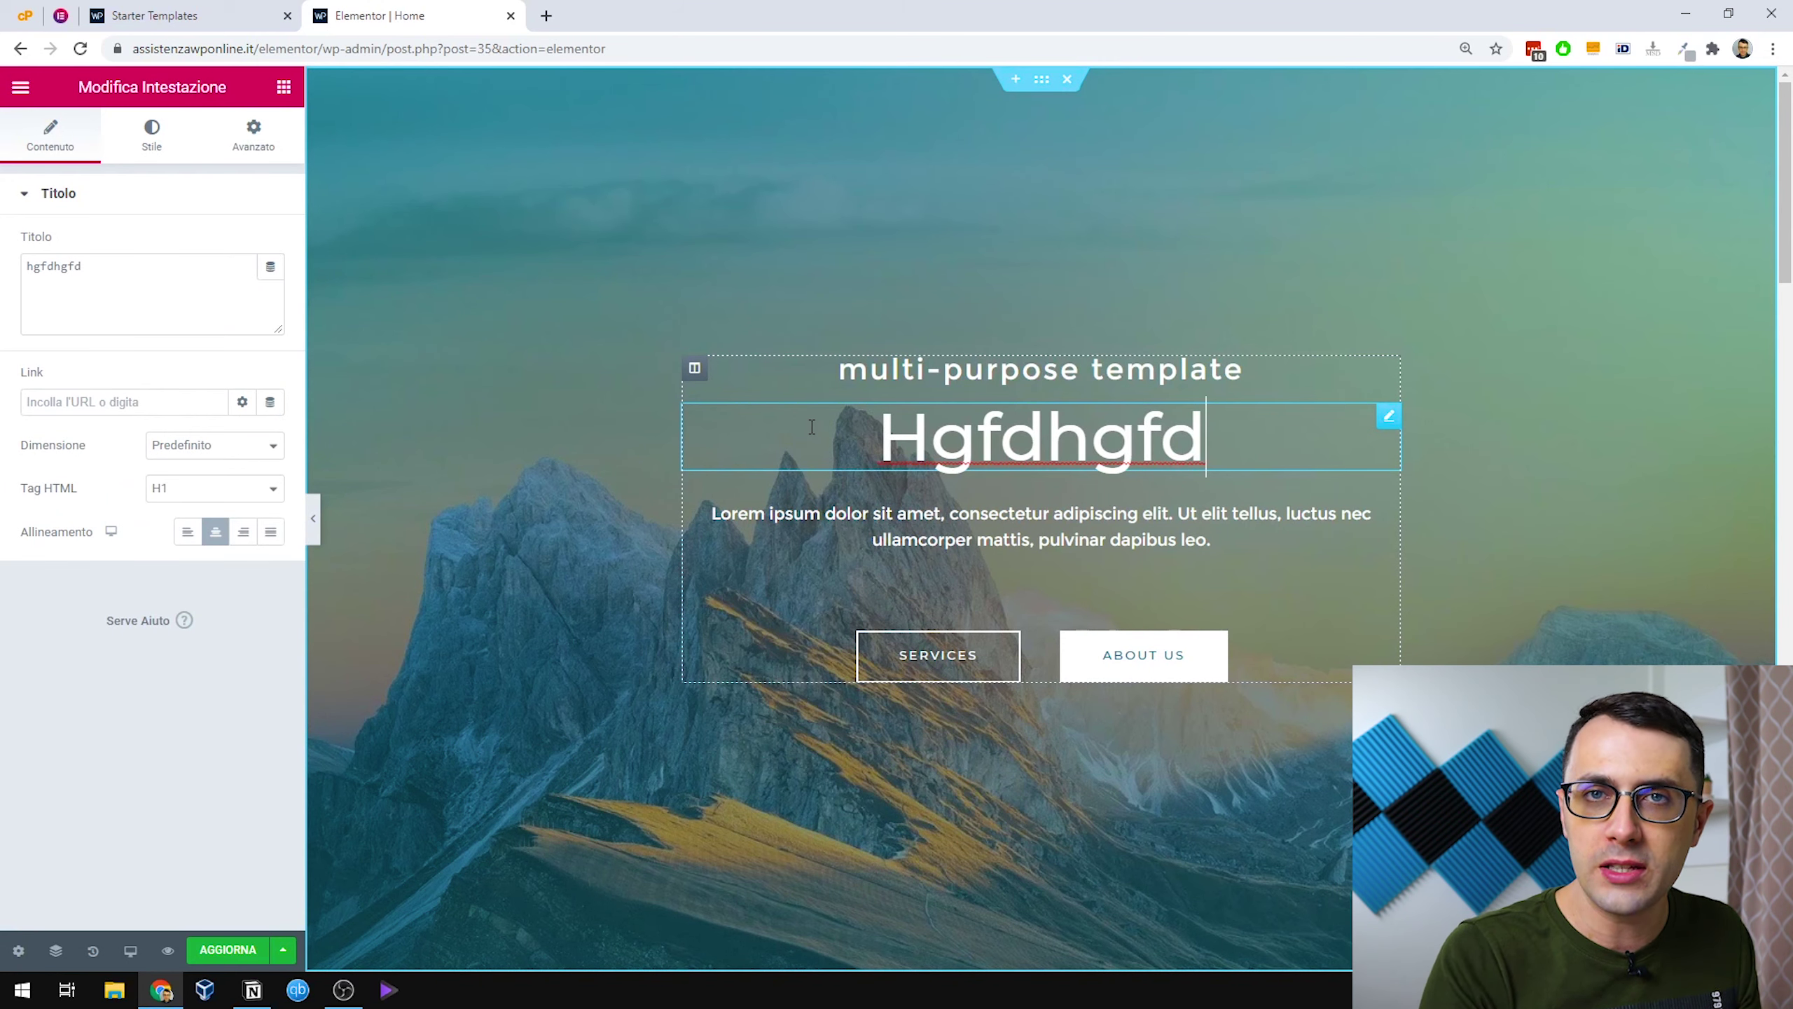
{"action": "left_click", "coordinate": [312, 520]}
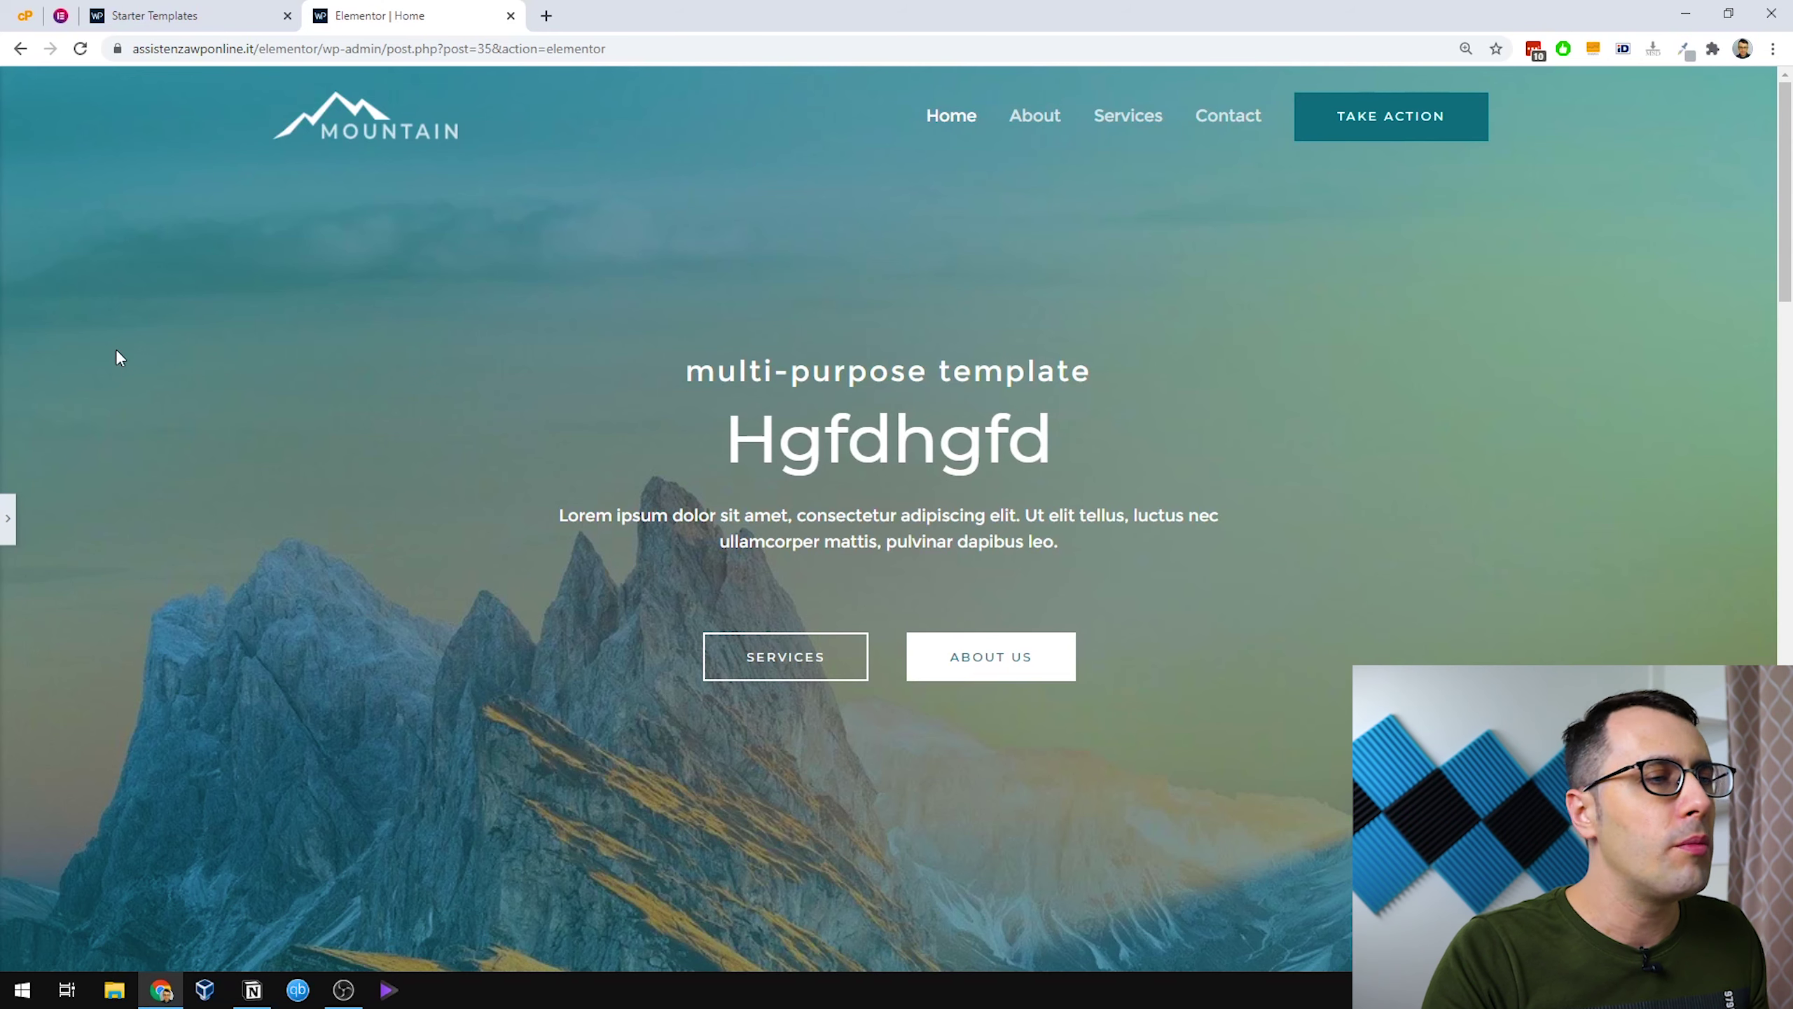
{"action": "left_click", "coordinate": [7, 521]}
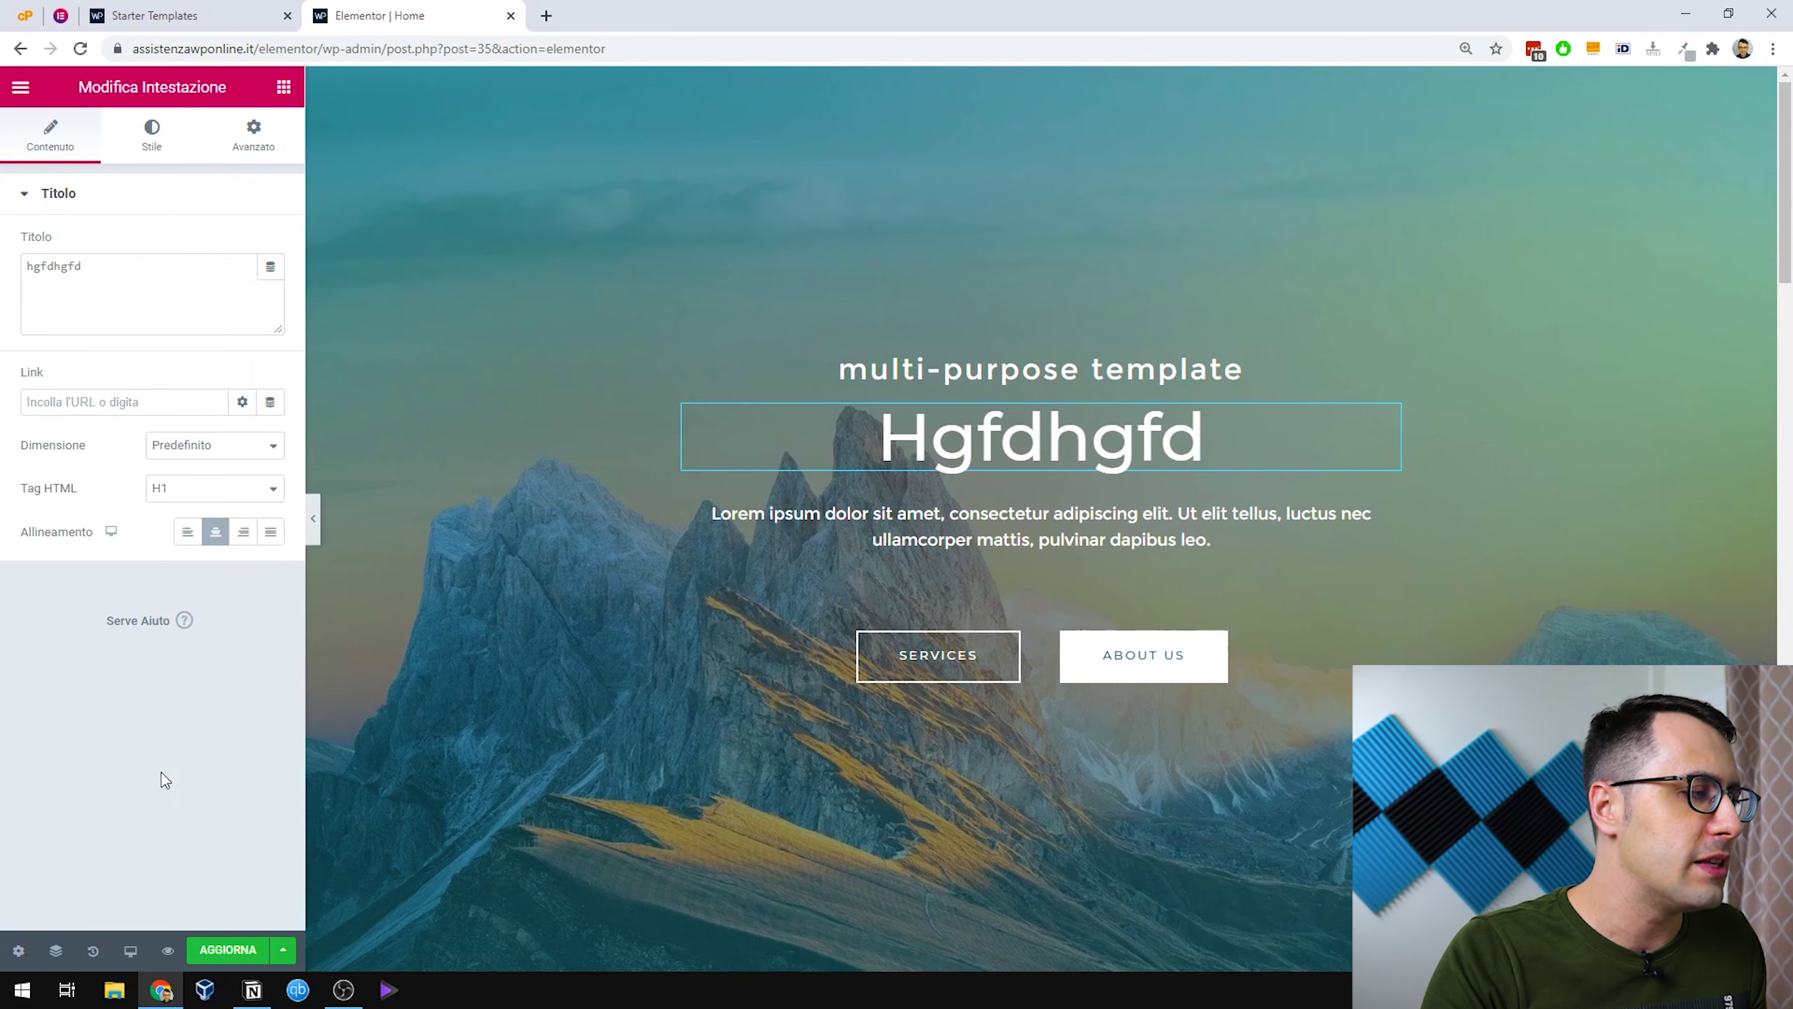
Preview the Home page in Mobile responsive mode, open and close its navigation menu, and return to the Desktop preview.
{"action": "left_click", "coordinate": [137, 953]}
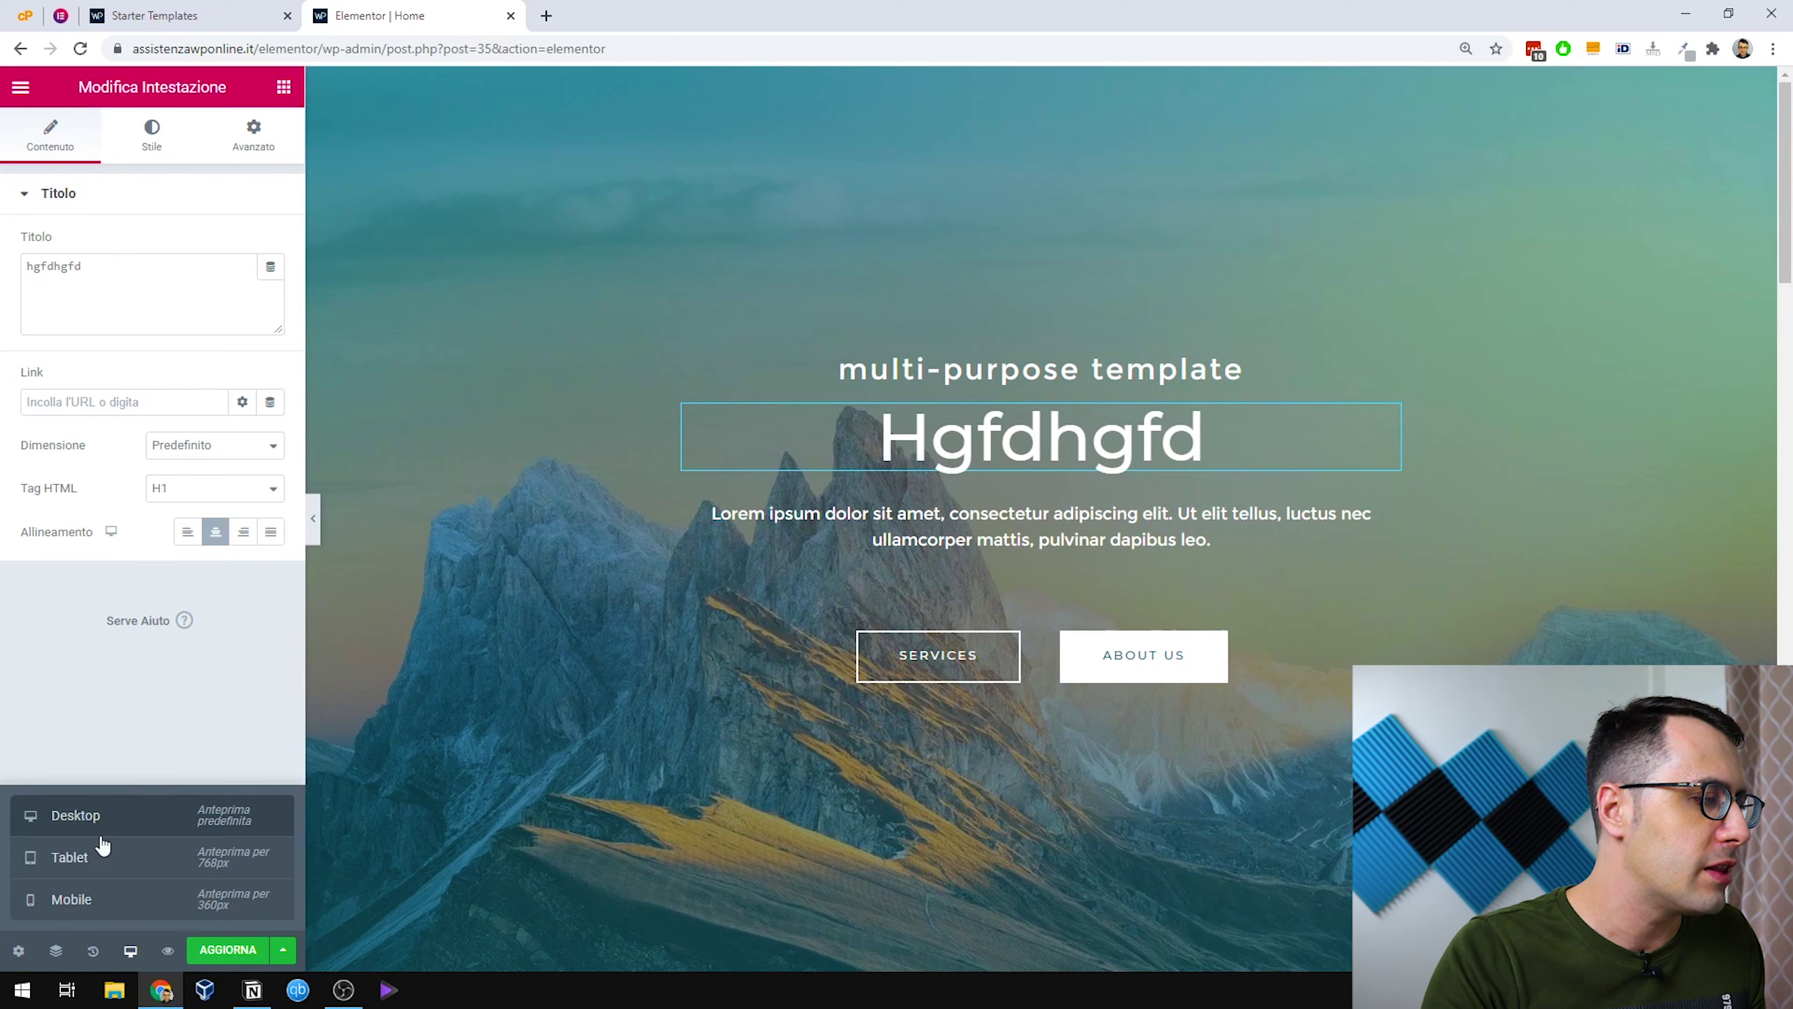
{"action": "left_click", "coordinate": [90, 910]}
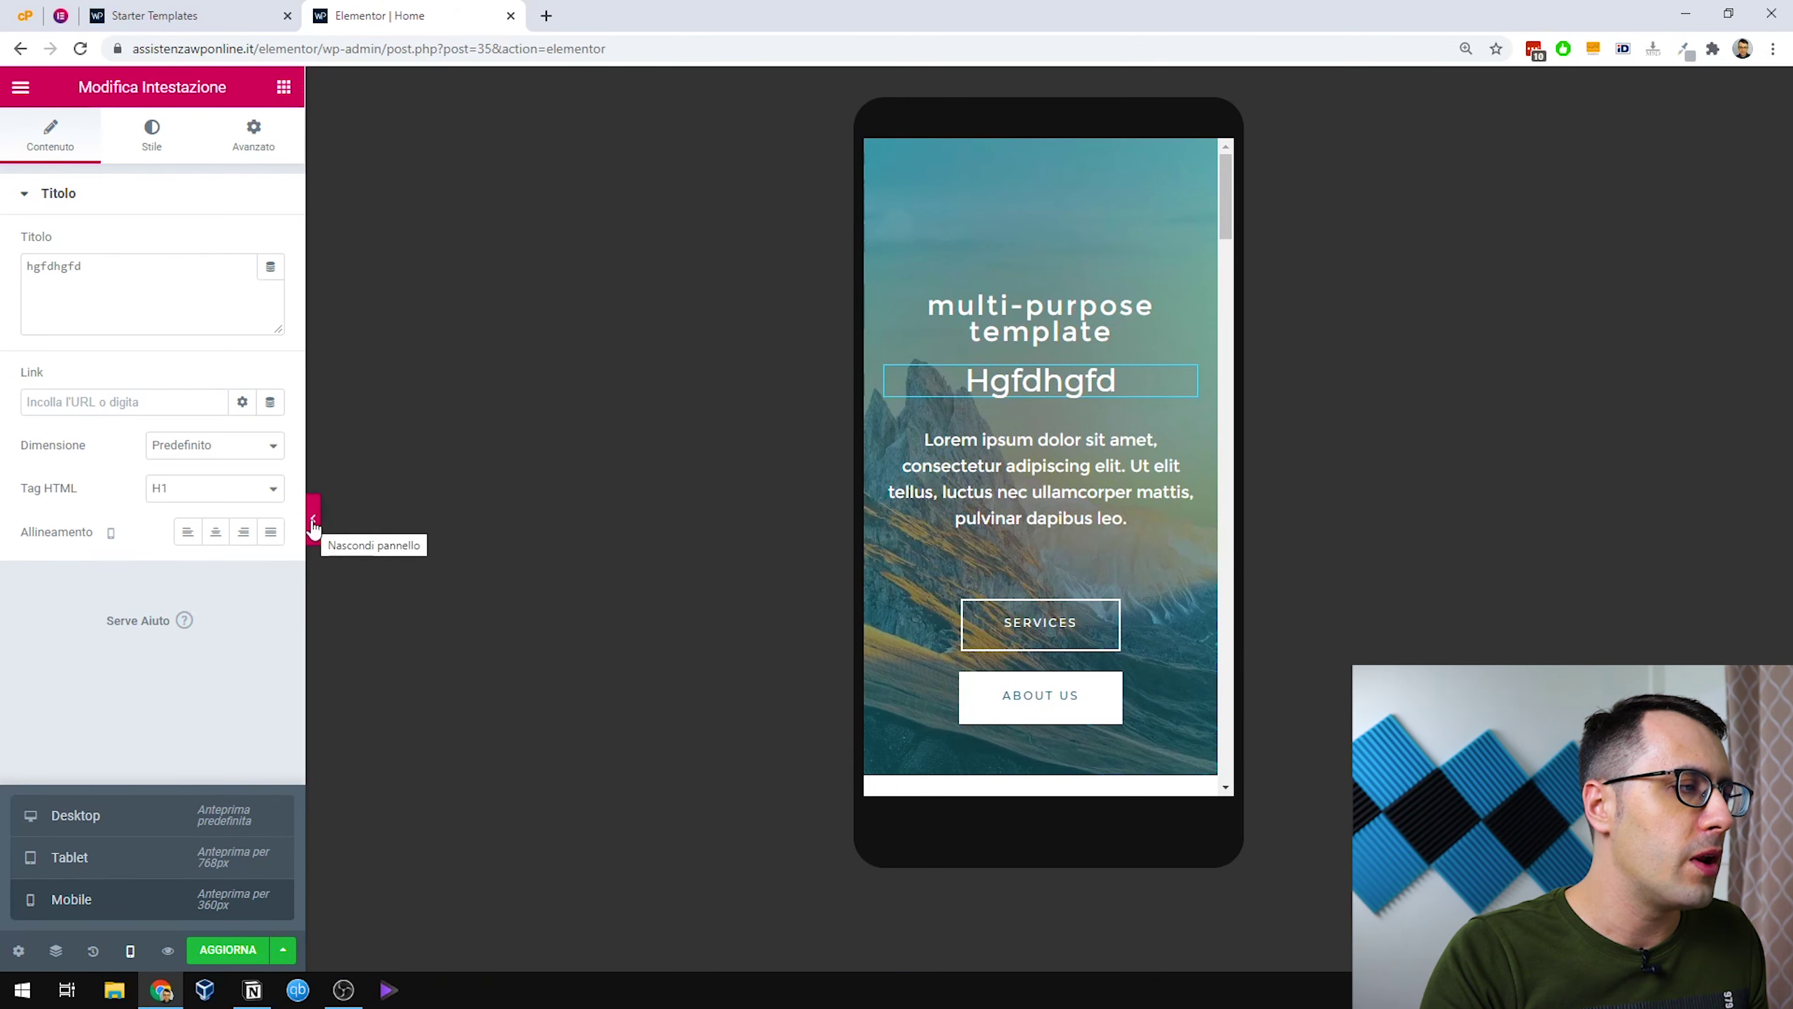
{"action": "left_click", "coordinate": [316, 526]}
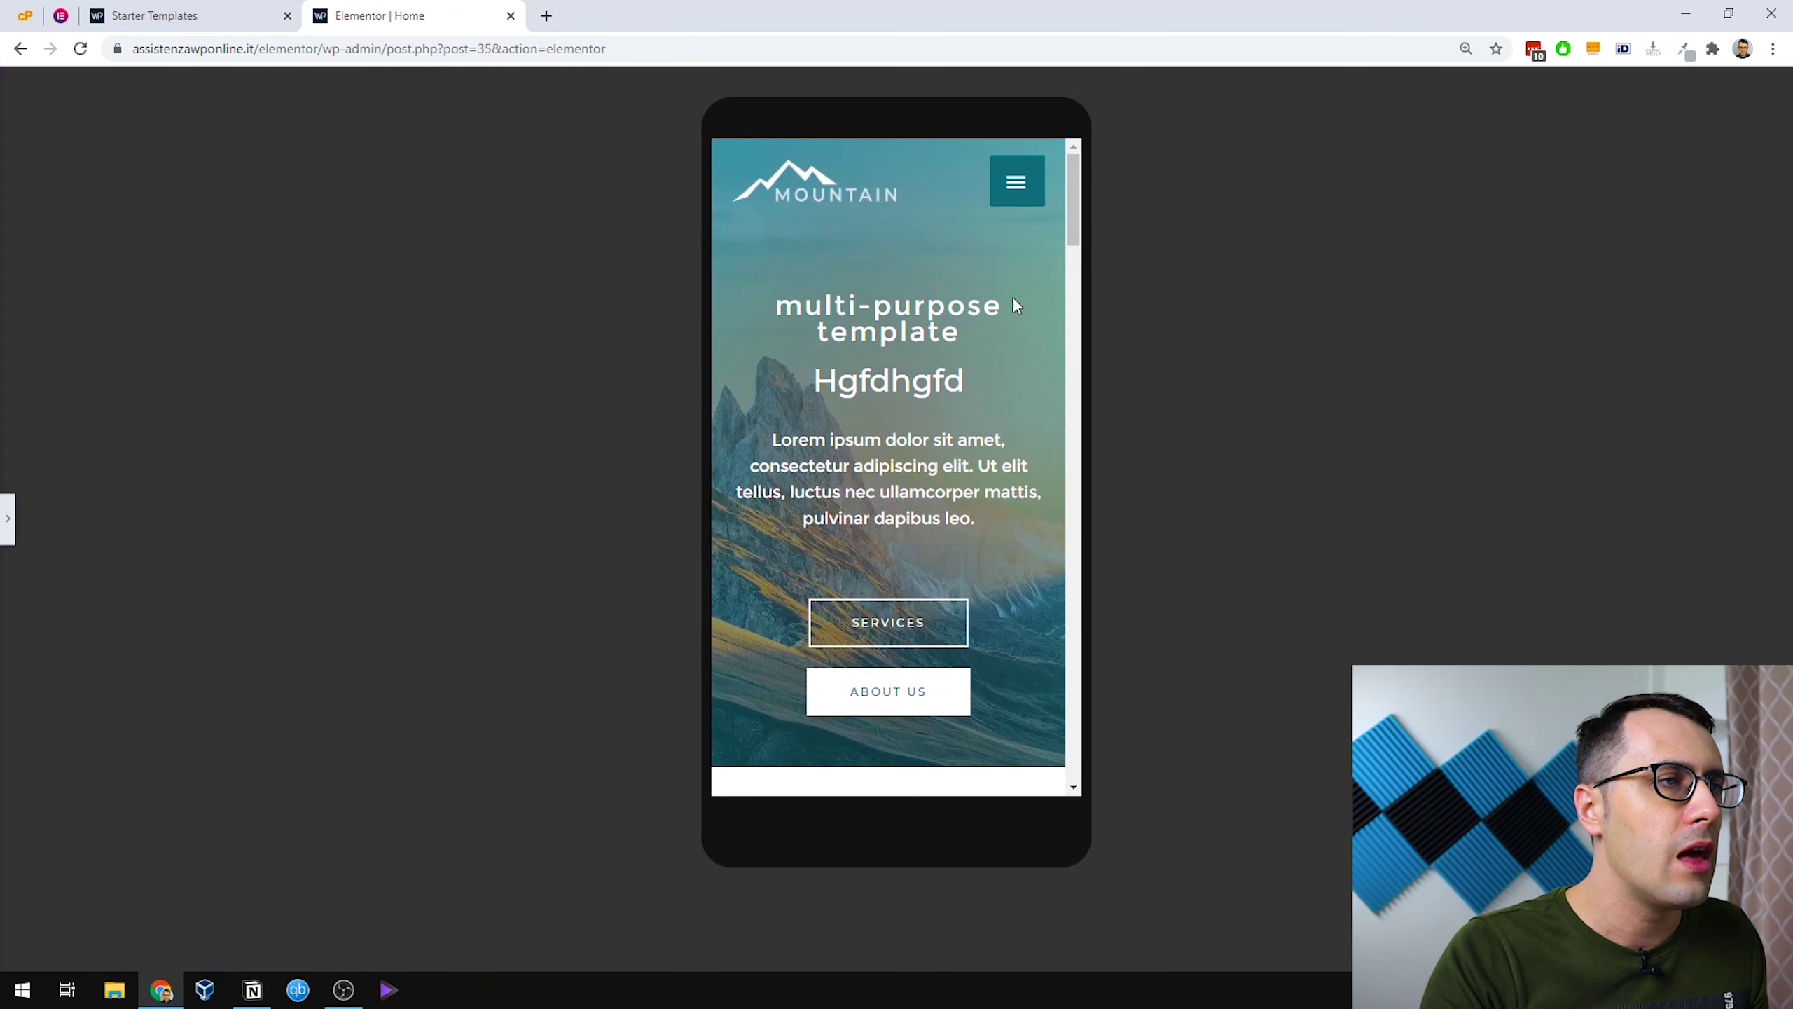
{"action": "mouse_move", "coordinate": [1075, 198]}
{"action": "left_mouse_down"}
{"action": "mouse_move", "coordinate": [1087, 518]}
{"action": "mouse_move", "coordinate": [1067, 732]}
{"action": "mouse_move", "coordinate": [1066, 185]}
{"action": "left_mouse_up"}
{"action": "left_click", "coordinate": [1038, 180]}
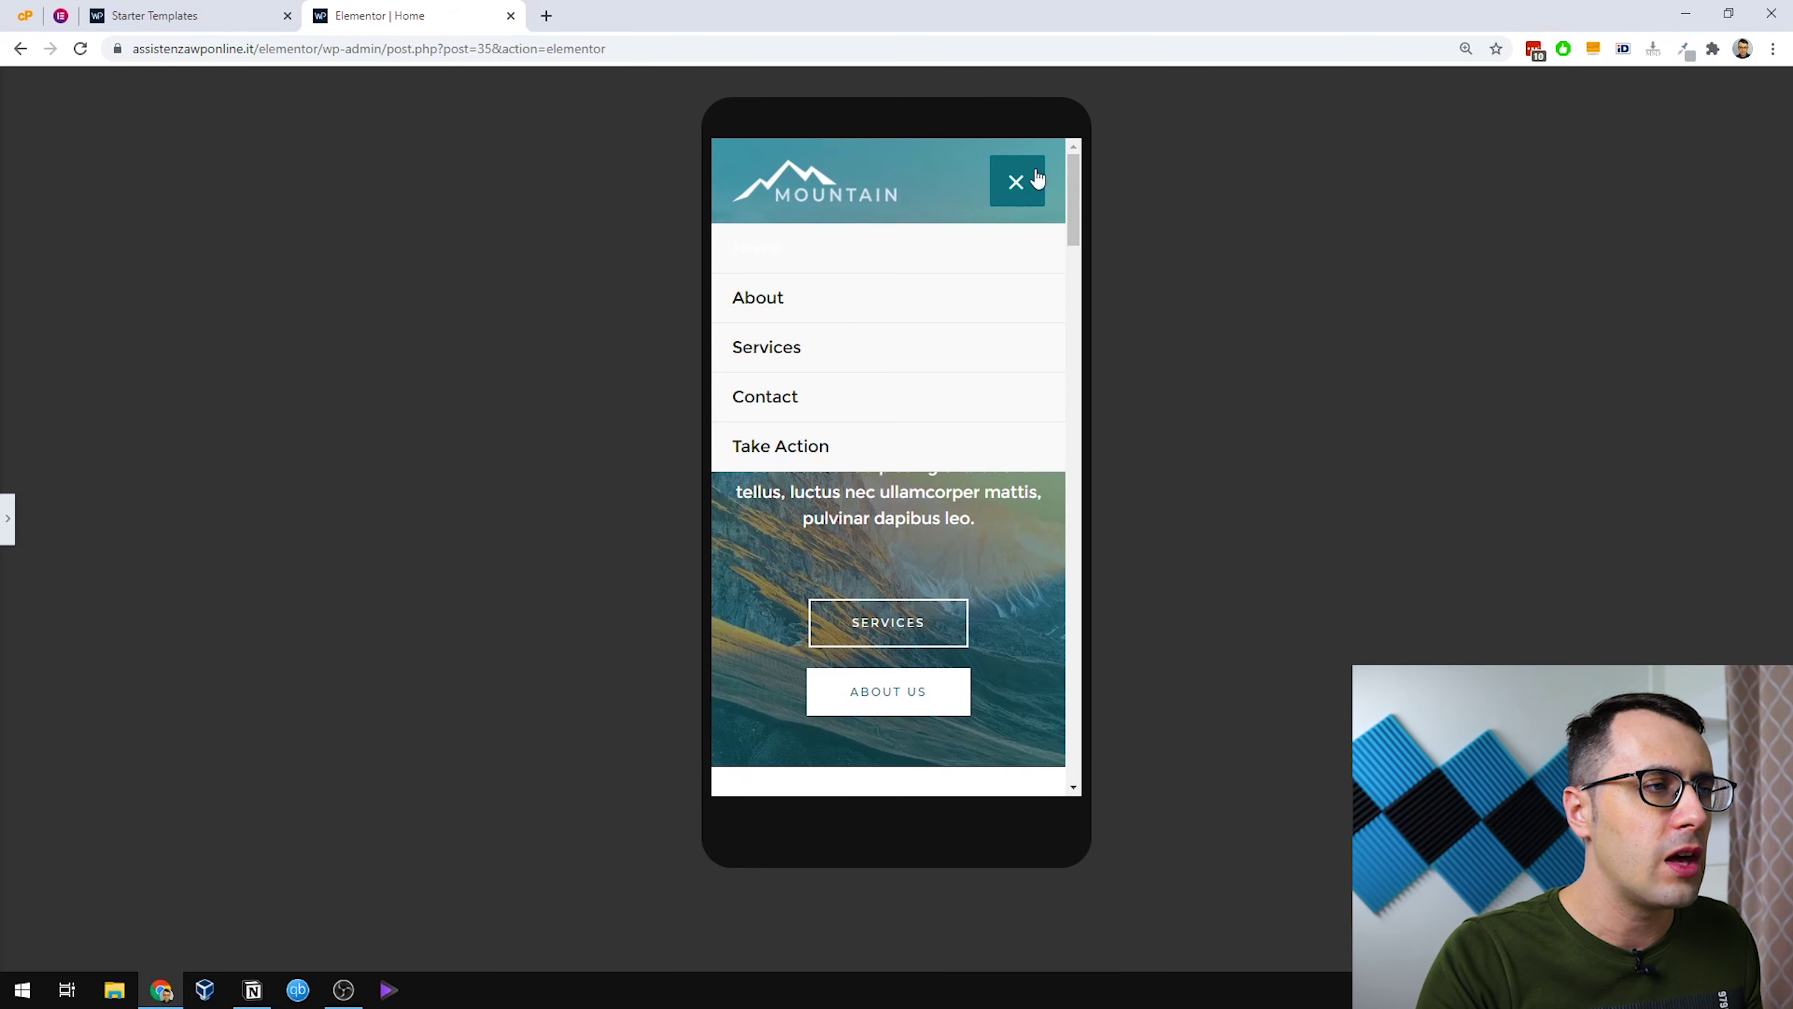
{"action": "left_click", "coordinate": [1017, 189]}
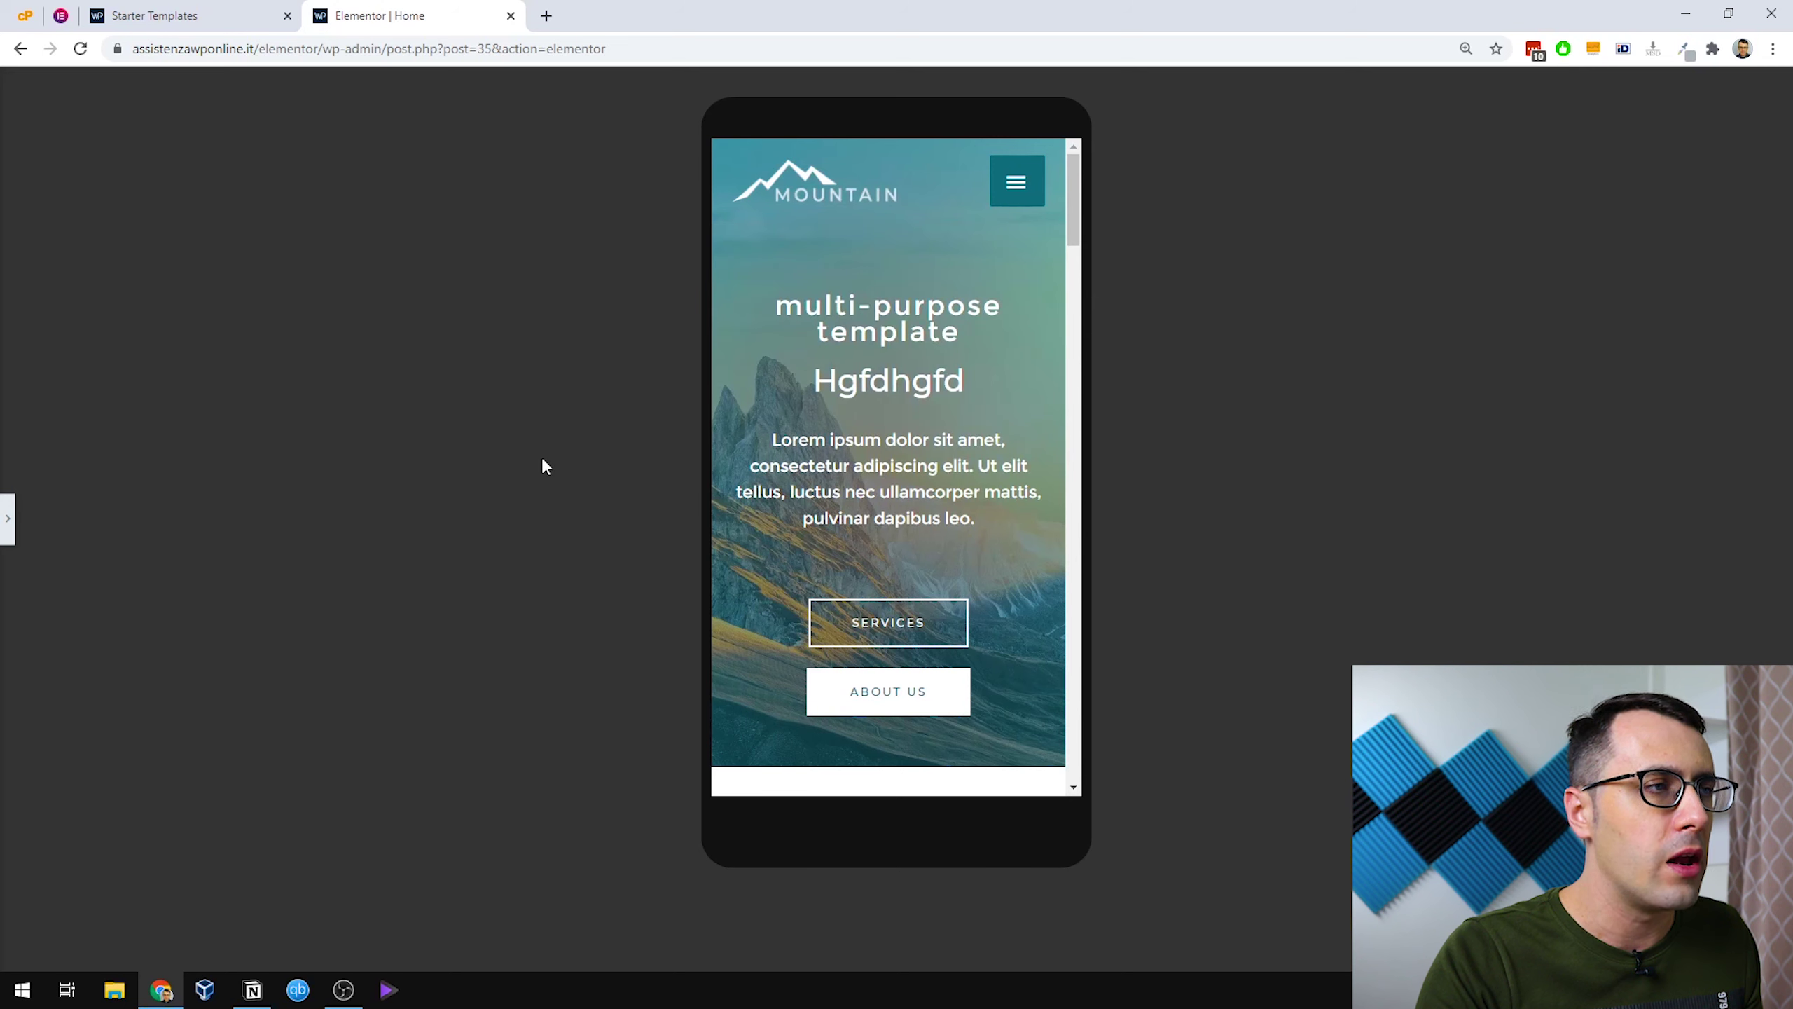
{"action": "left_click", "coordinate": [7, 519]}
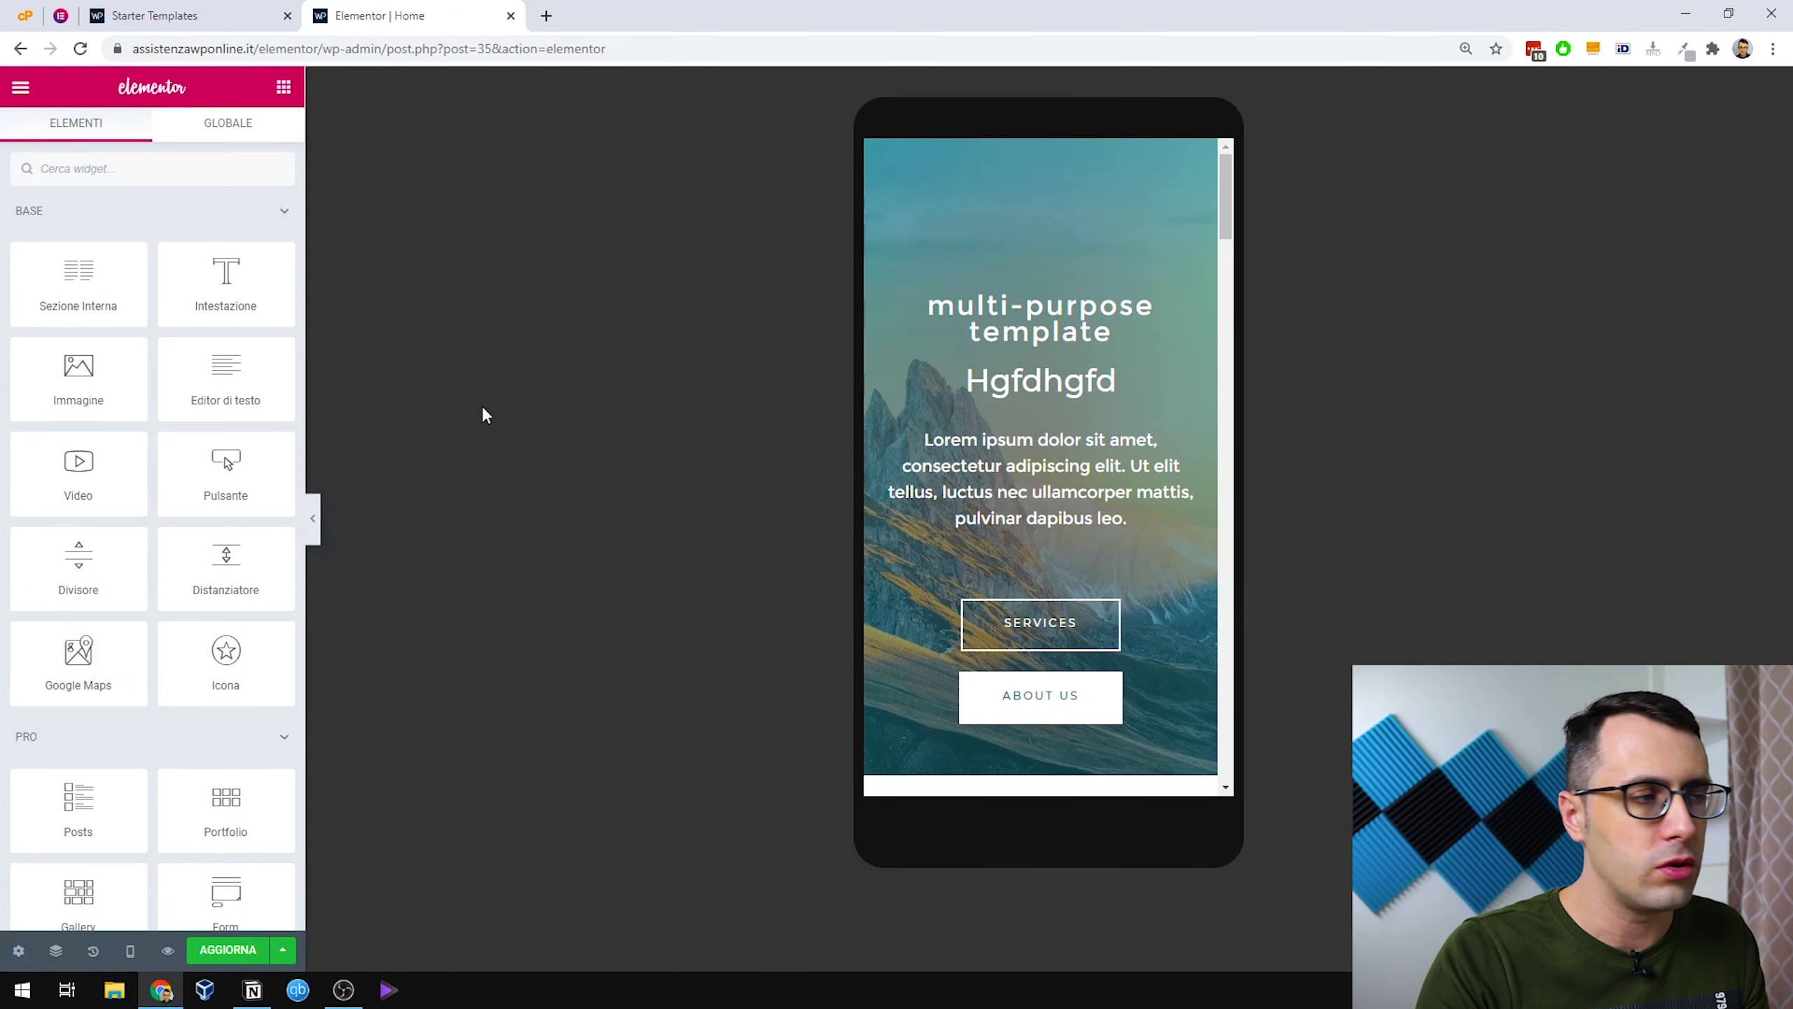
{"action": "left_click", "coordinate": [131, 953]}
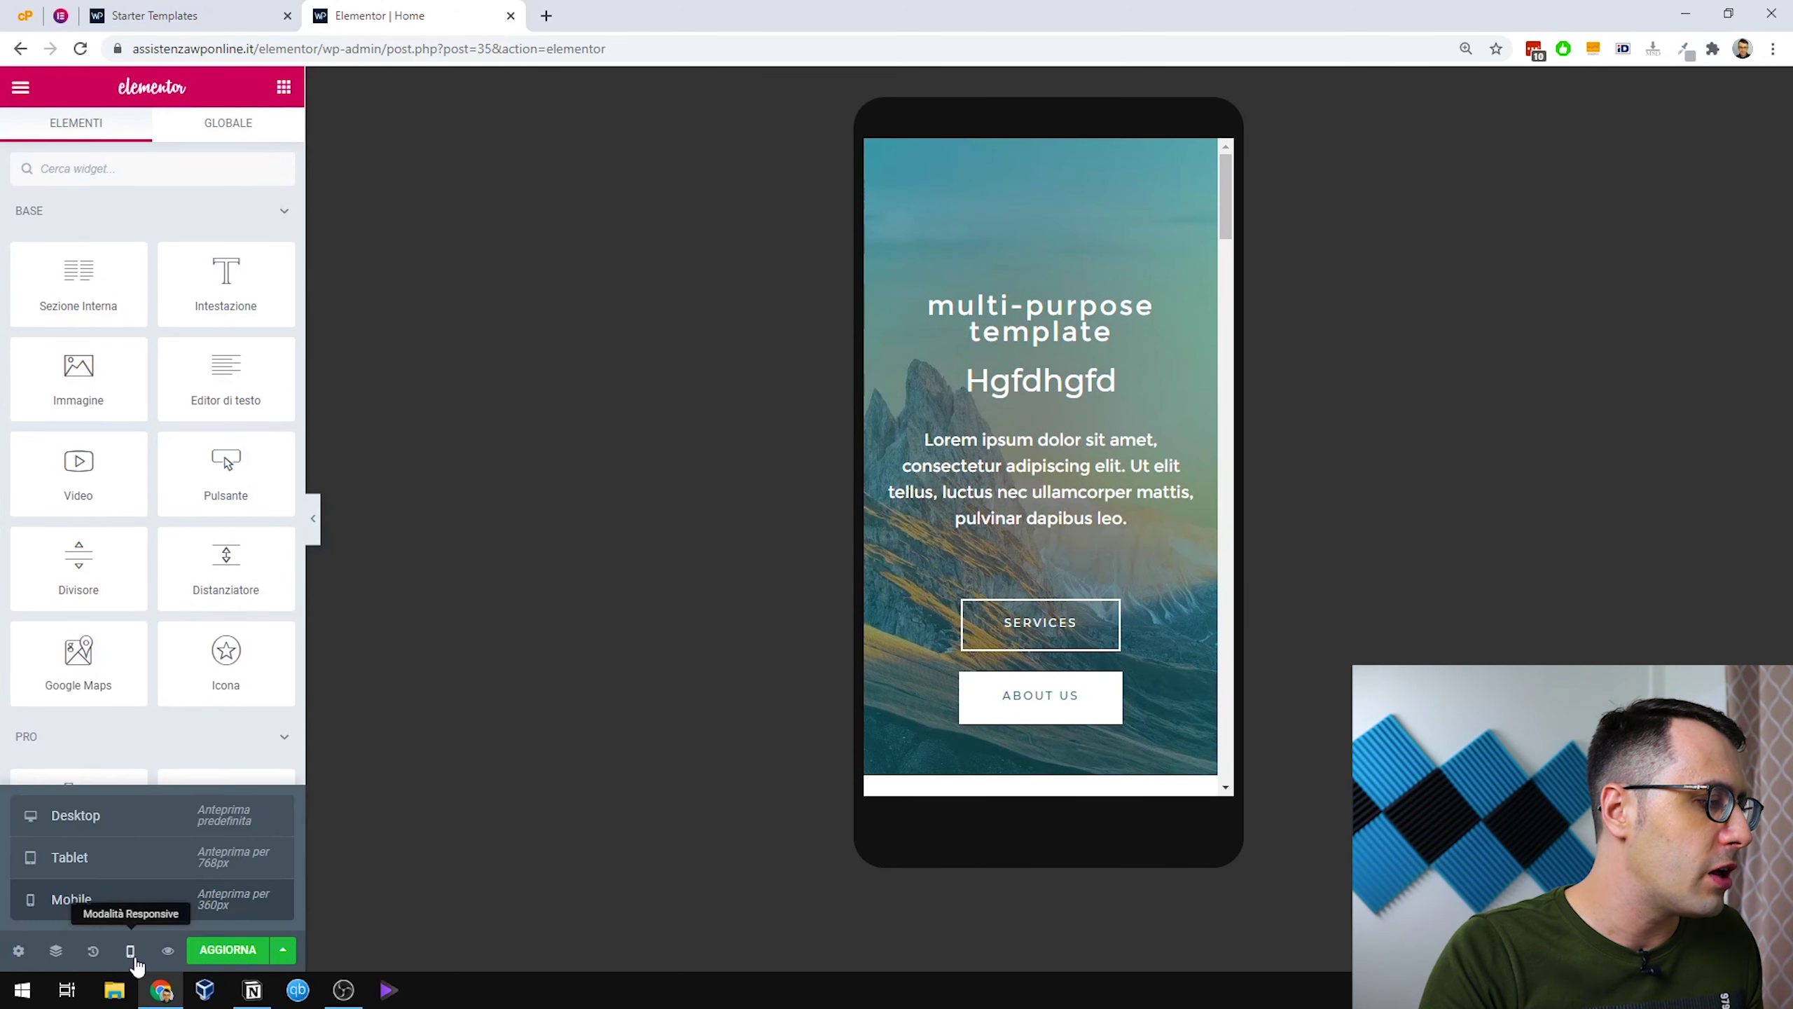
{"action": "left_click", "coordinate": [106, 821]}
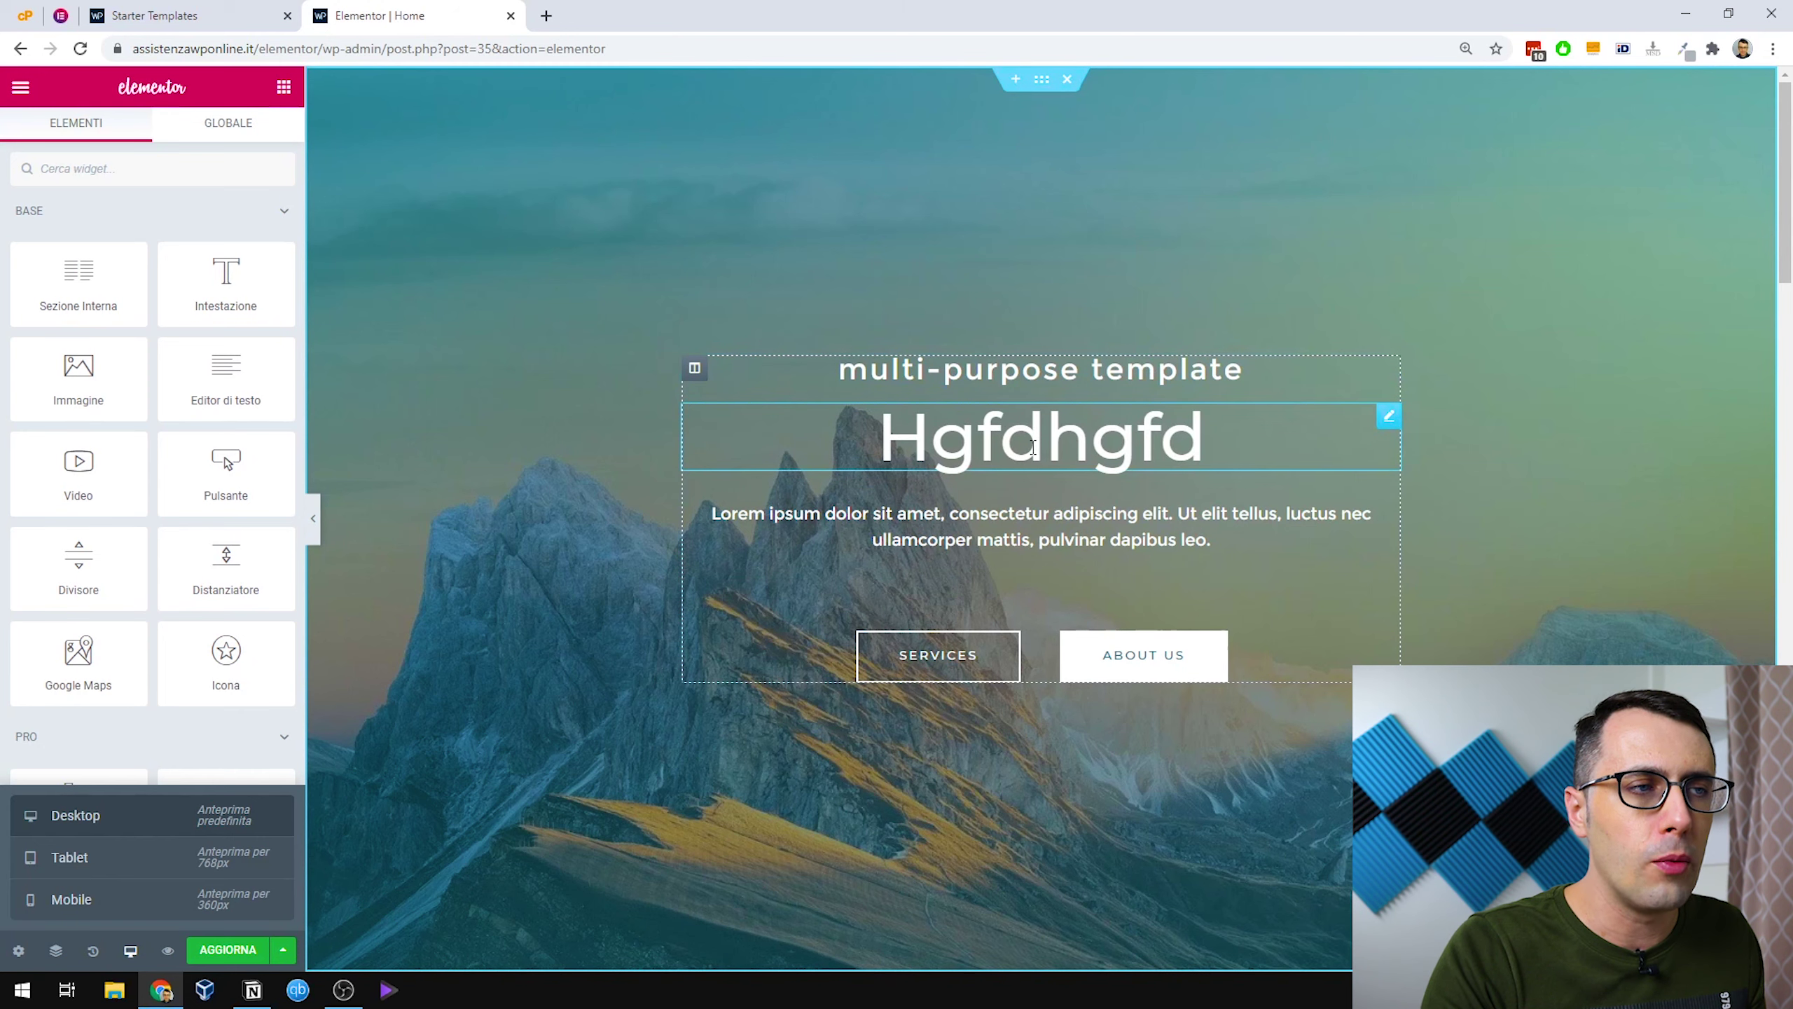
Replace the Lorem ipsum paragraph under the hero heading with "gfdgfdsgfdsgsd".
{"action": "triple_click", "coordinate": [1079, 539]}
{"action": "type", "text": "gfdgfdsgfdsgsd"}
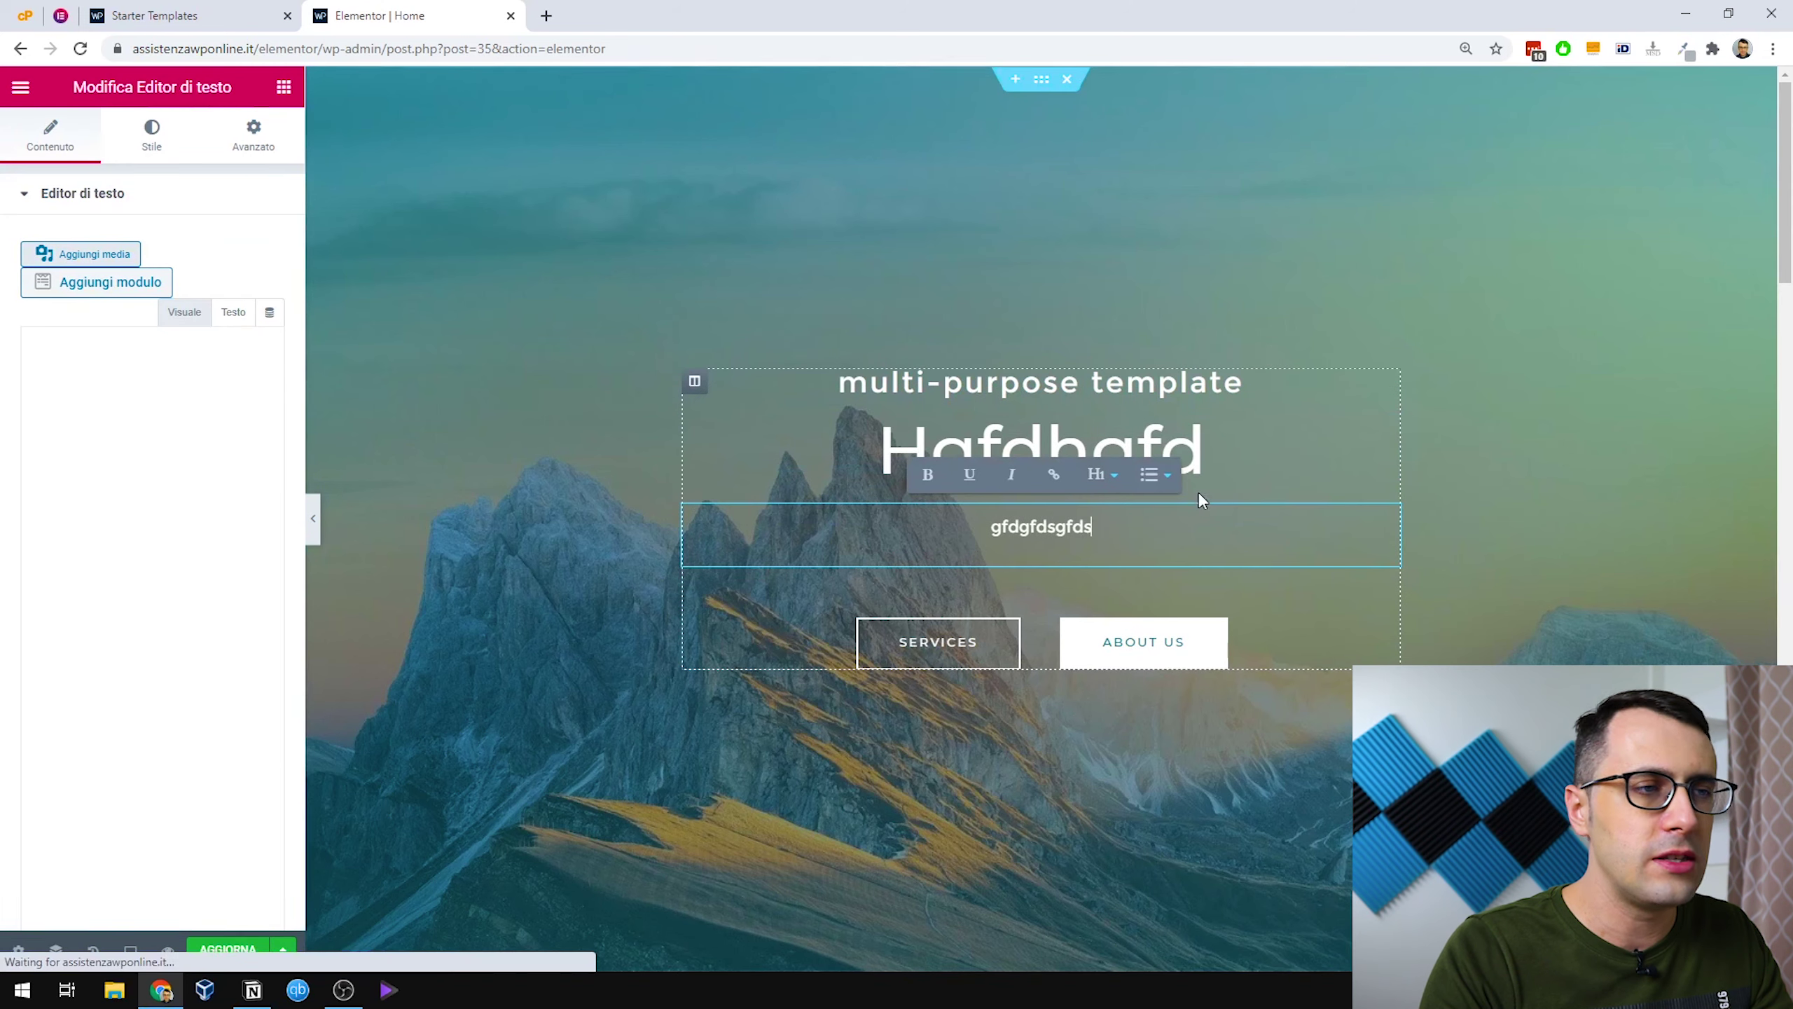
{"action": "scroll", "coordinate": [1215, 438], "scroll_direction": "down", "scroll_amount": 3}
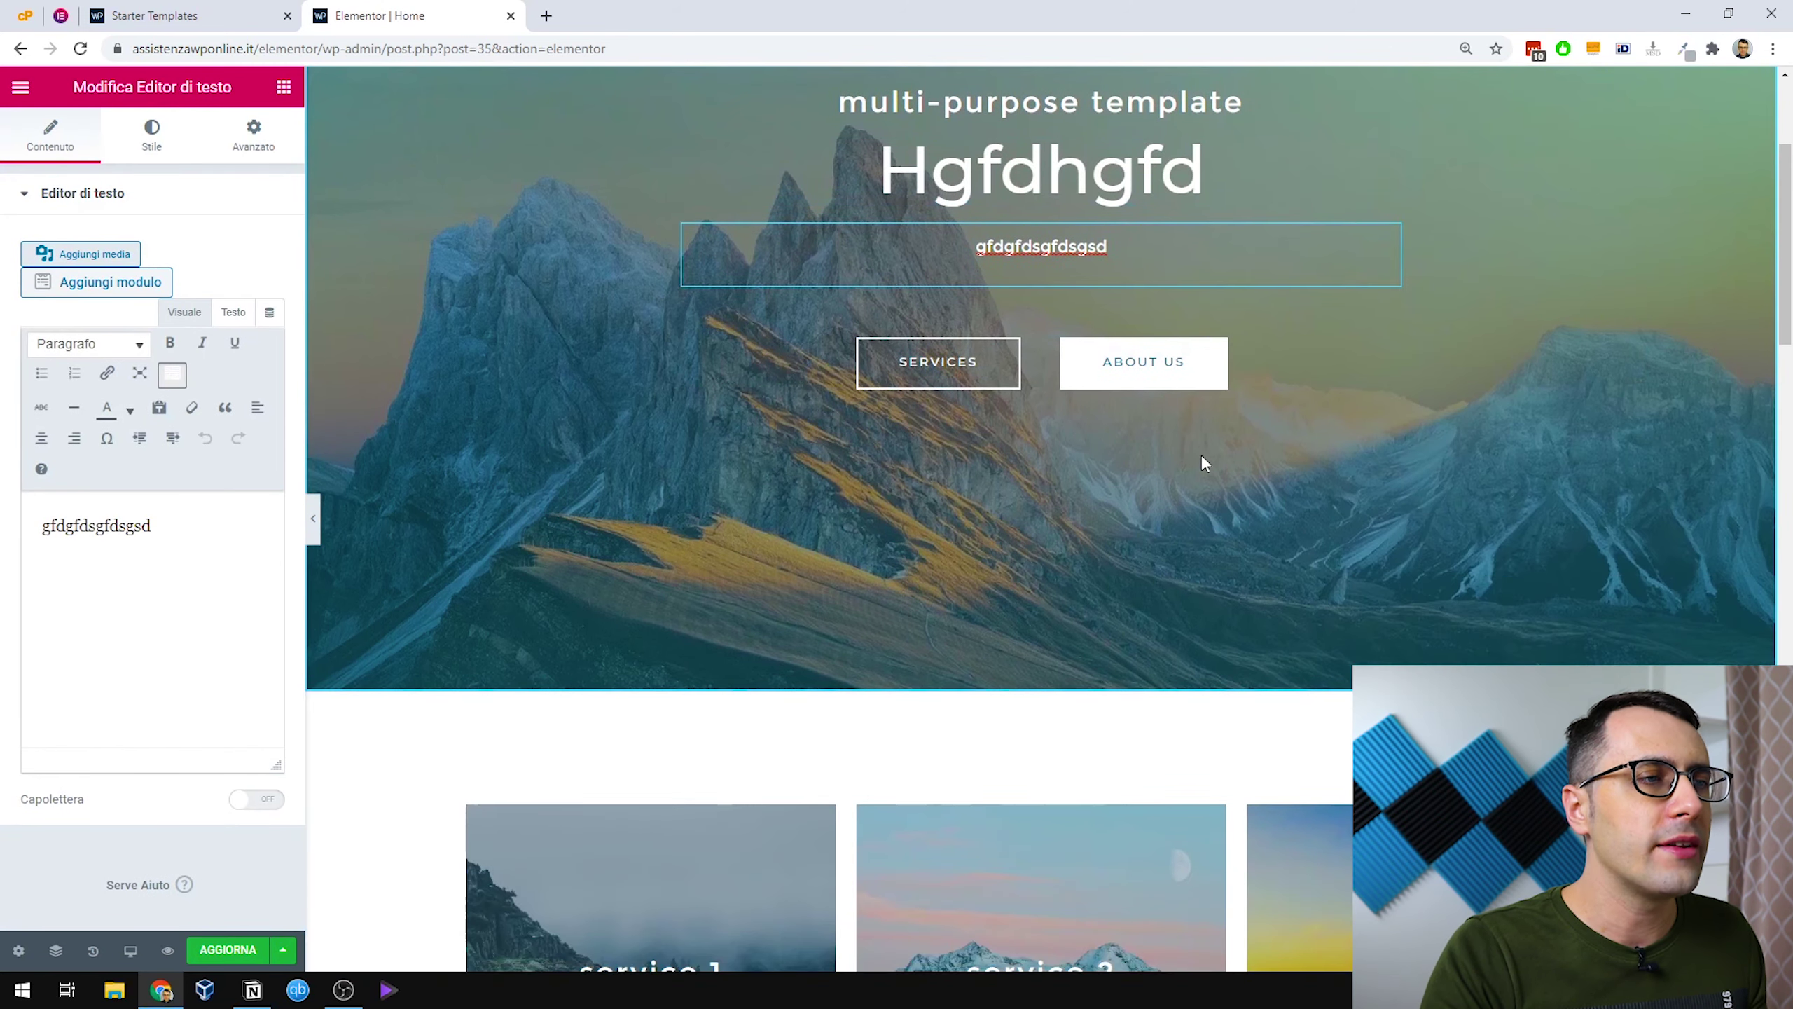
{"action": "scroll", "coordinate": [1044, 494], "scroll_direction": "up", "scroll_amount": 3}
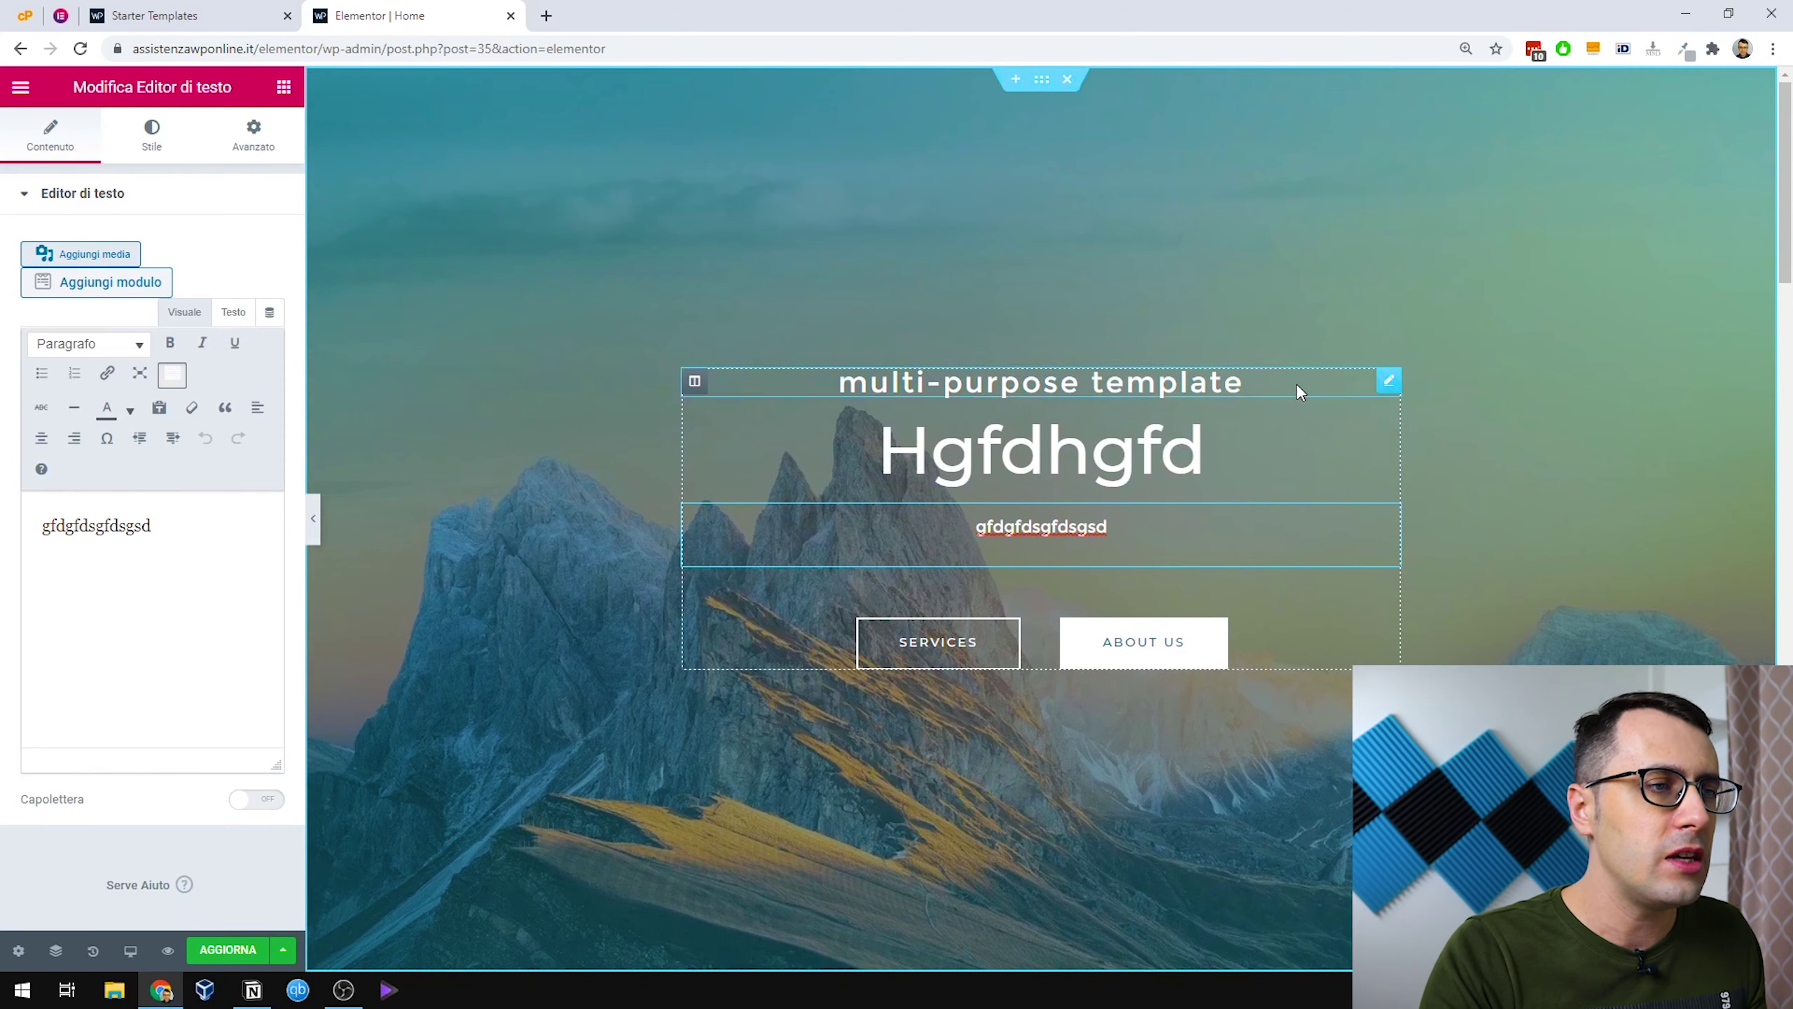
Examine the content settings of the hero's About Us button and of the image gallery below the Call To Action section.
{"action": "scroll", "coordinate": [952, 279], "scroll_direction": "down", "scroll_amount": 2}
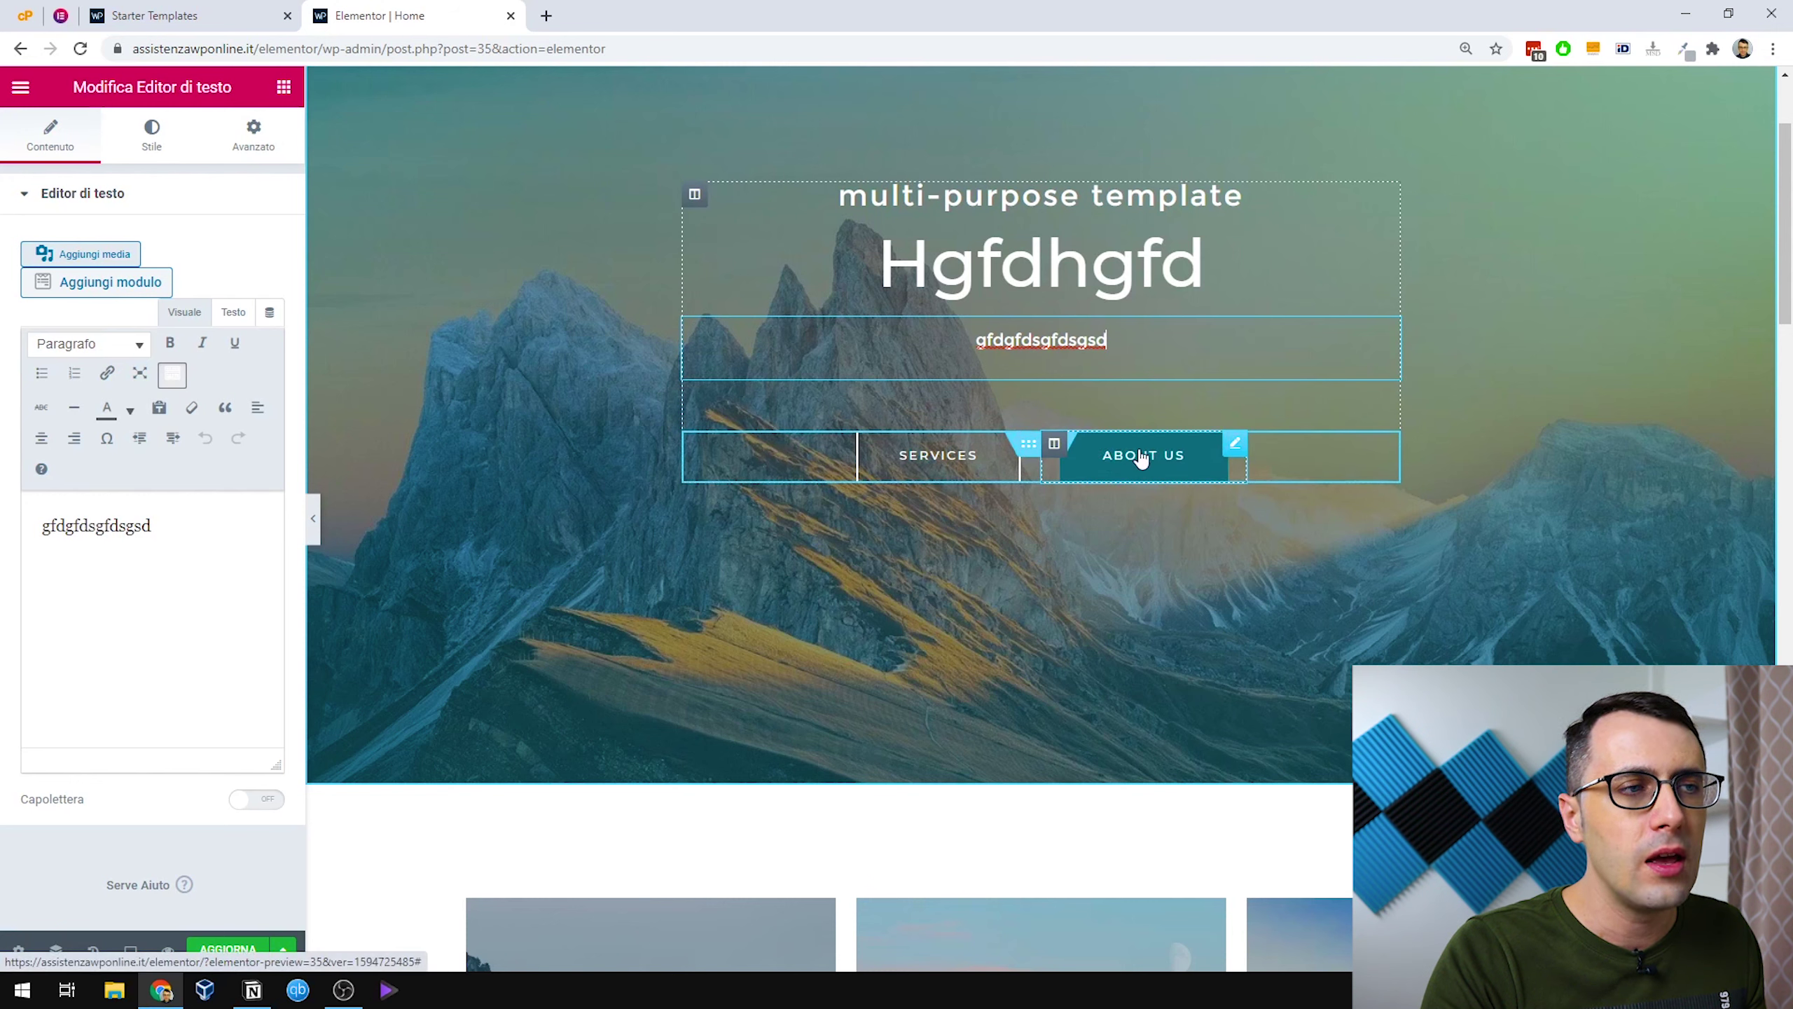
{"action": "left_click", "coordinate": [1236, 446]}
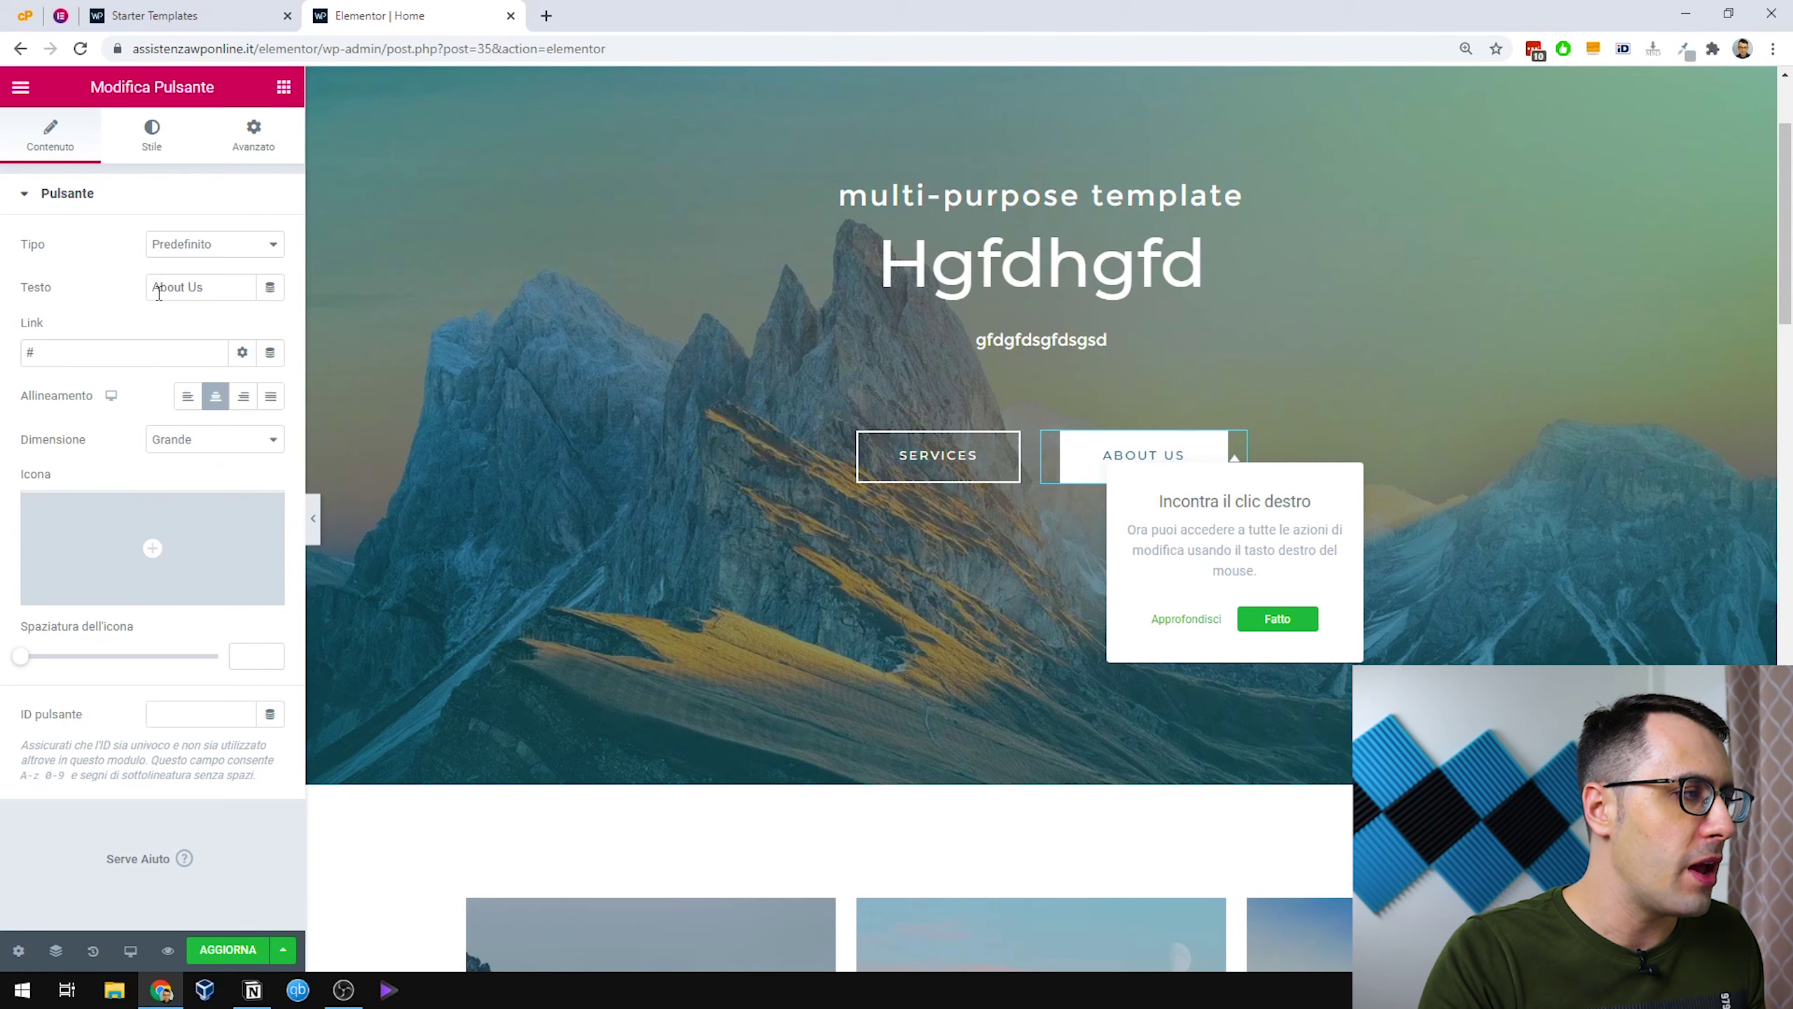
{"action": "left_click", "coordinate": [140, 317]}
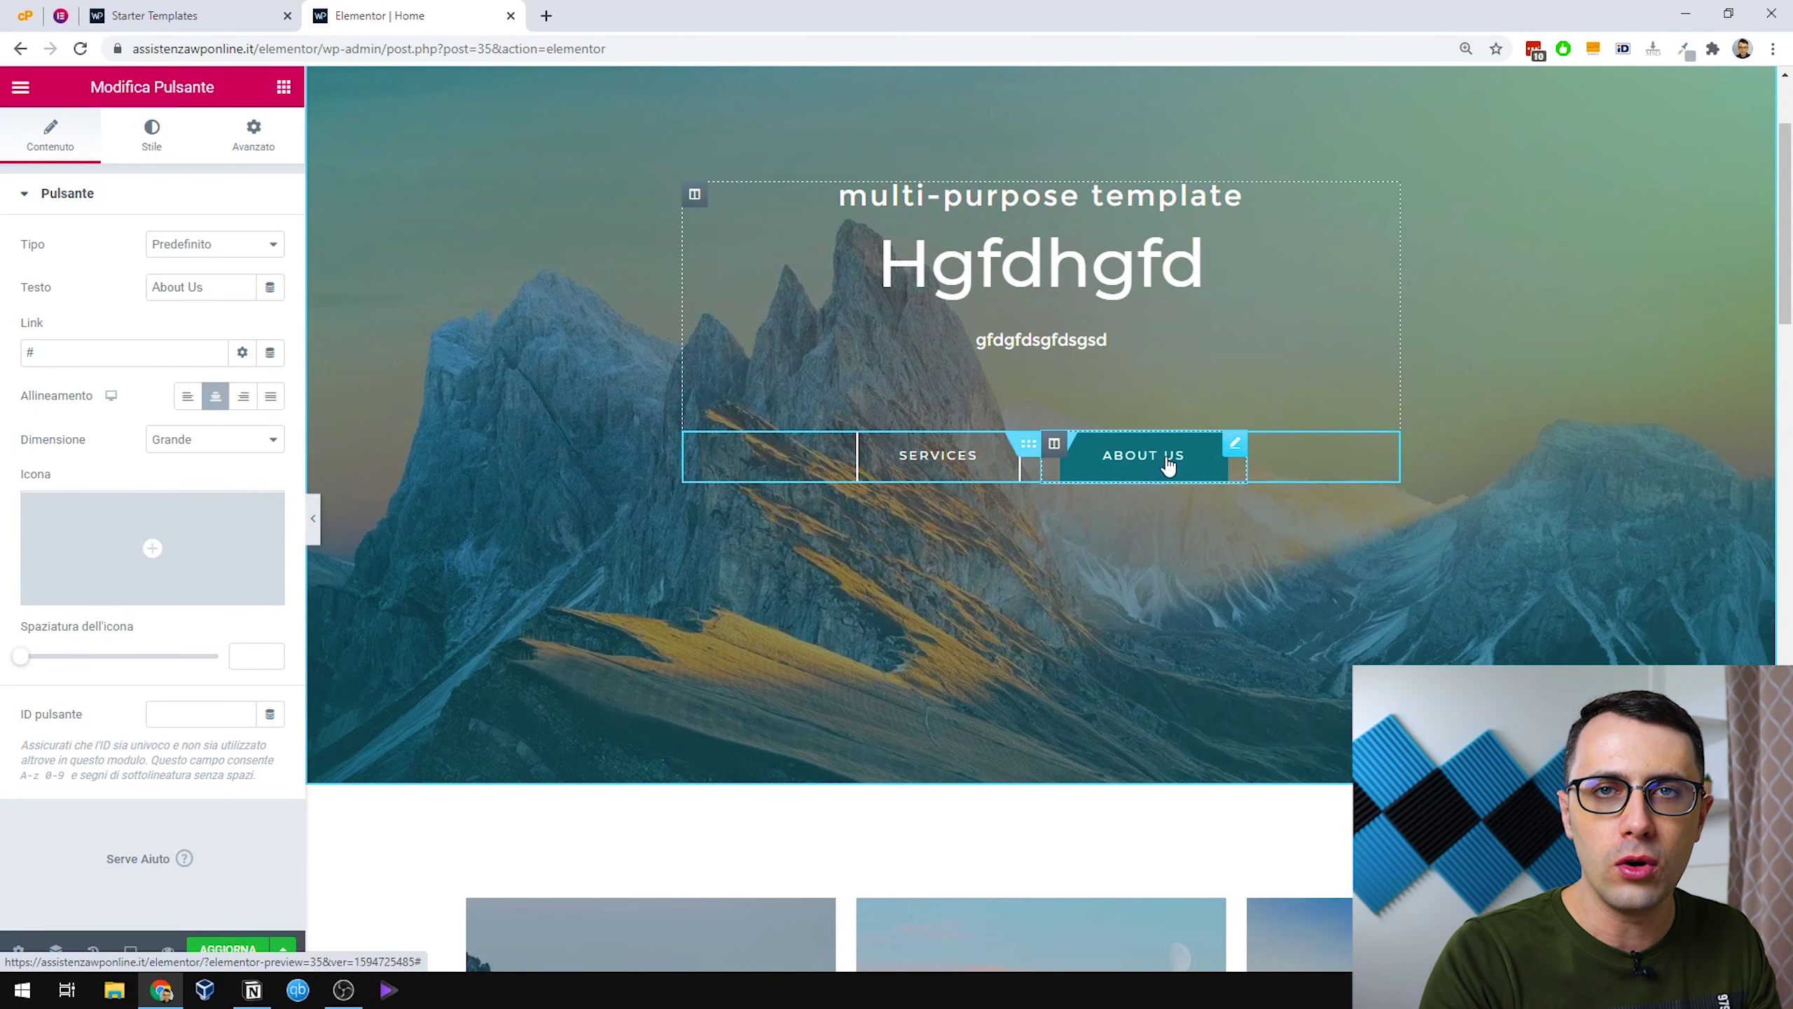
{"action": "scroll", "coordinate": [1130, 455], "scroll_direction": "down", "scroll_amount": 15}
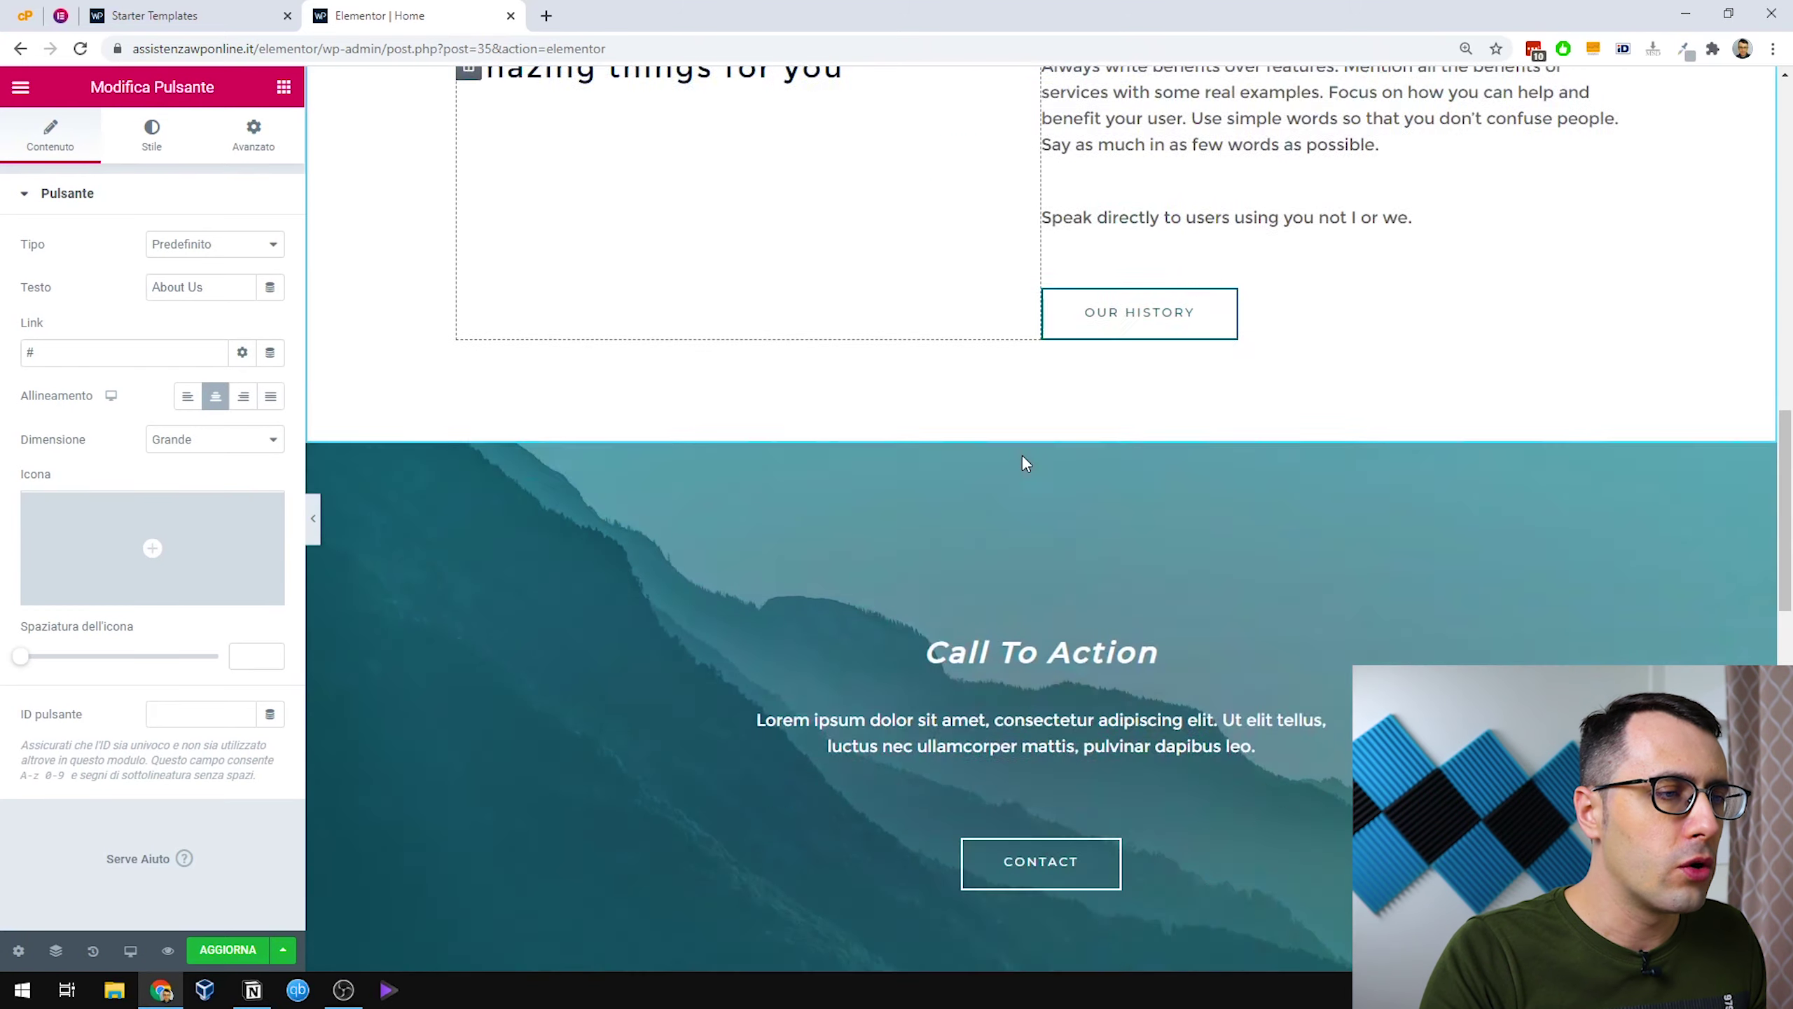
{"action": "scroll", "coordinate": [1023, 456], "scroll_direction": "down", "scroll_amount": 10}
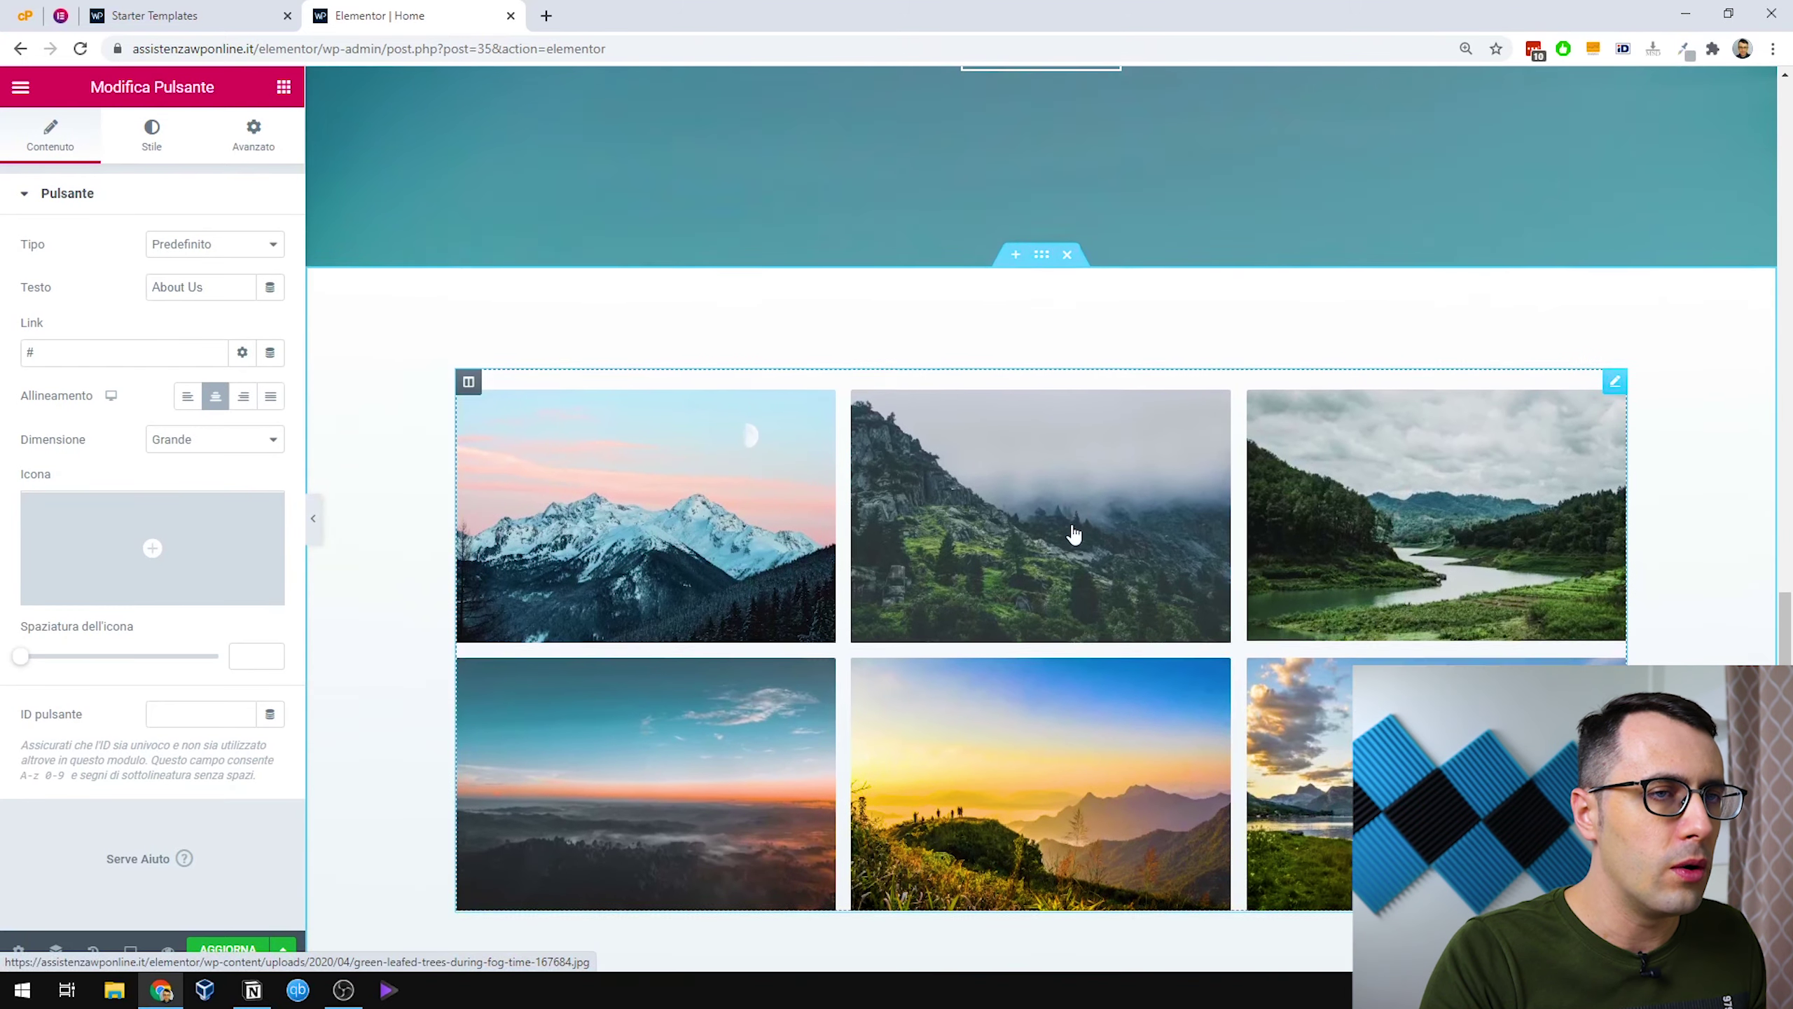
{"action": "scroll", "coordinate": [1130, 516], "scroll_direction": "up", "scroll_amount": 2}
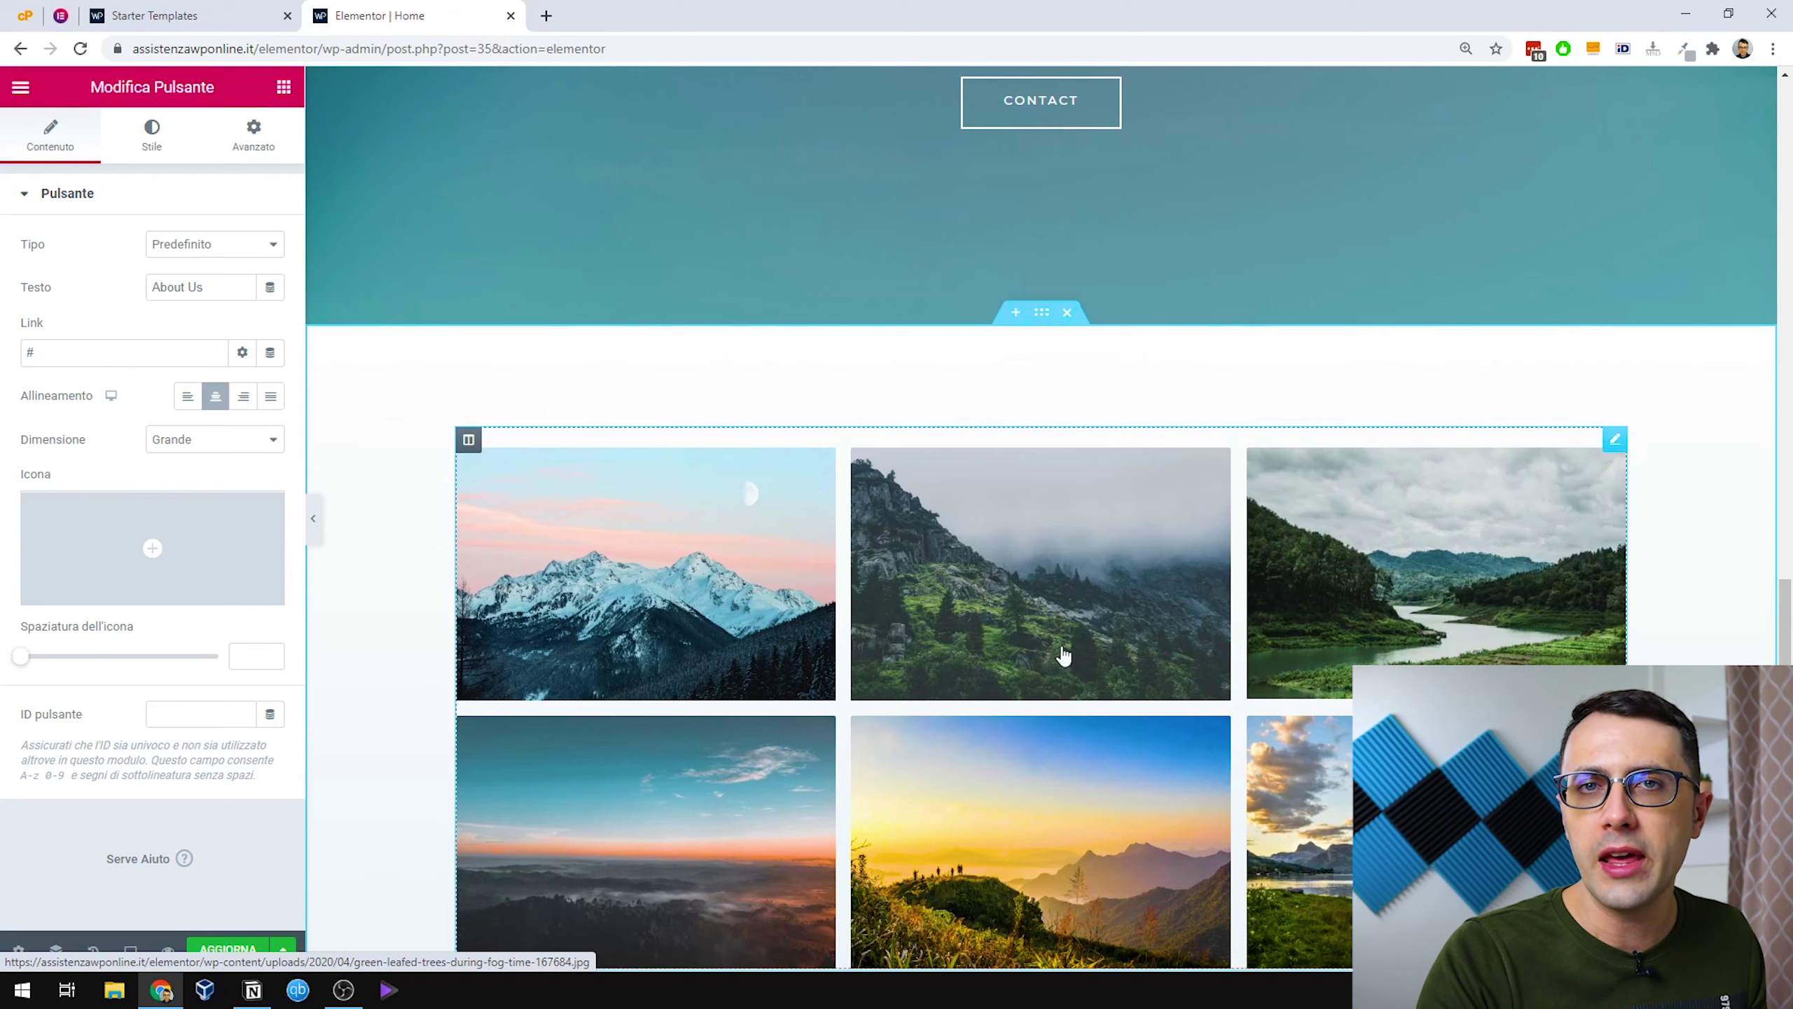
{"action": "left_click", "coordinate": [1615, 438]}
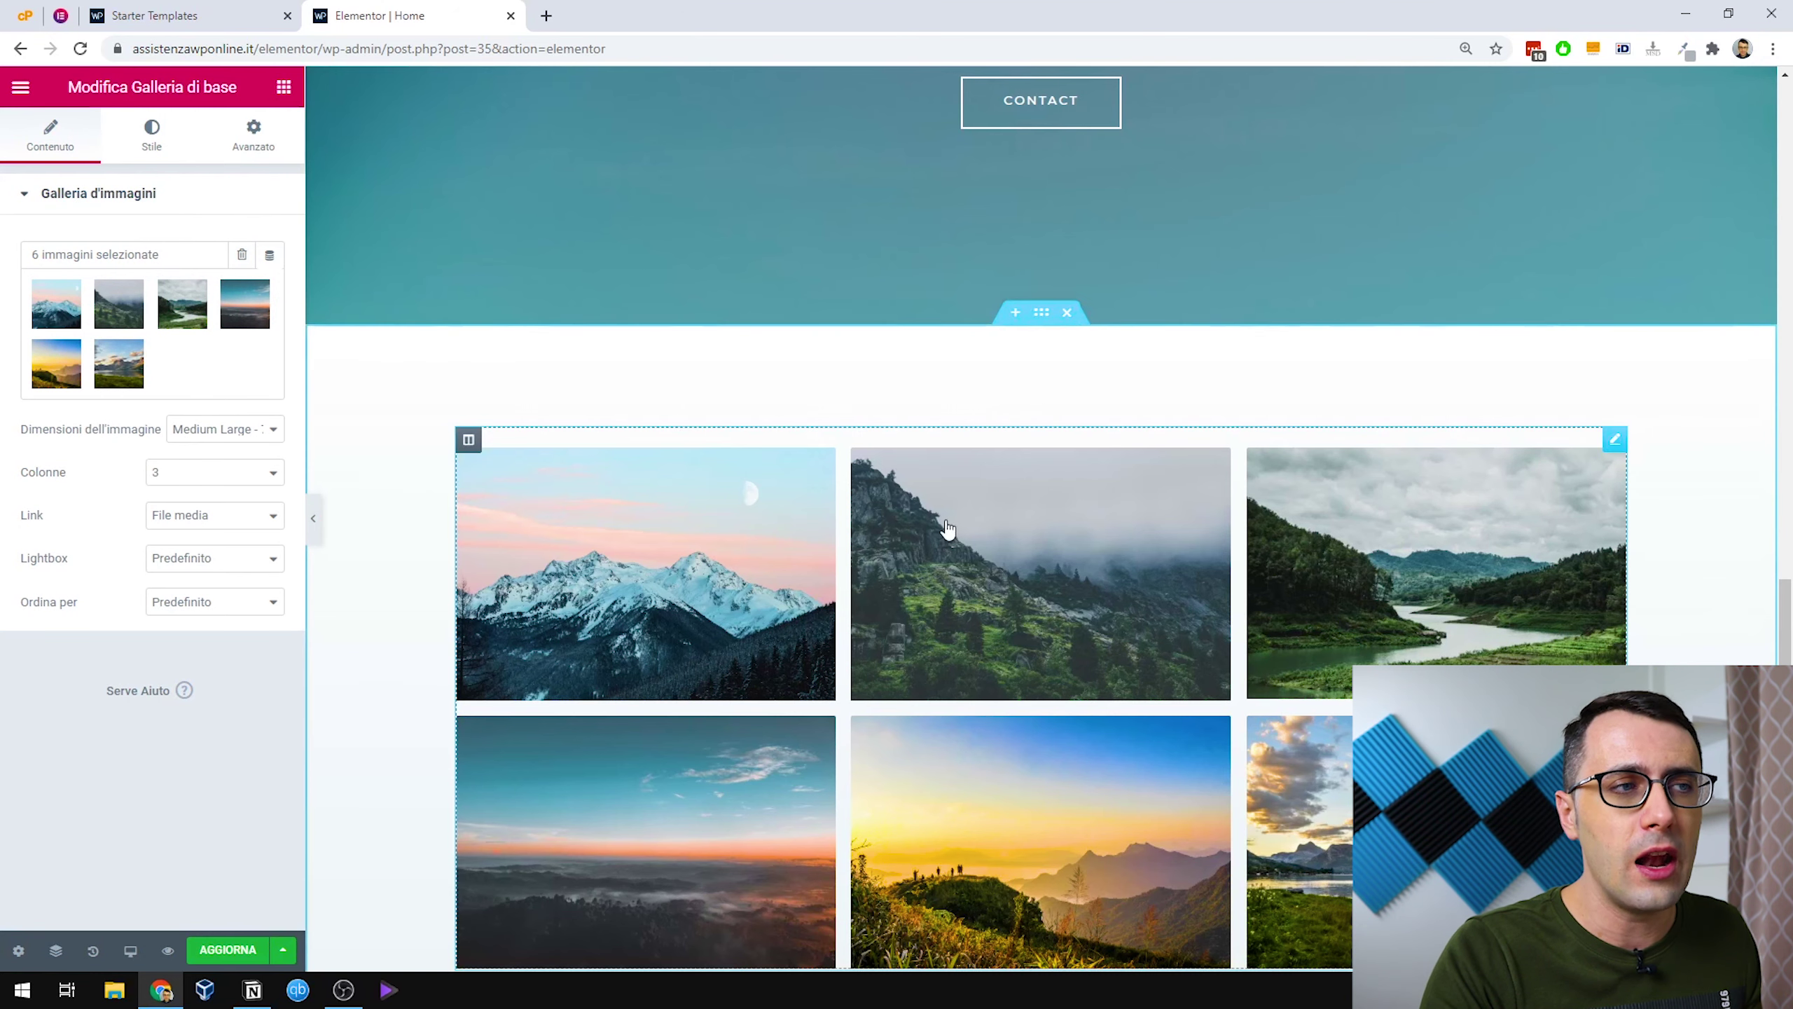
Change the text of the hero's About Us button to "Chi siamo".
{"action": "scroll", "coordinate": [946, 529], "scroll_direction": "up", "scroll_amount": 15}
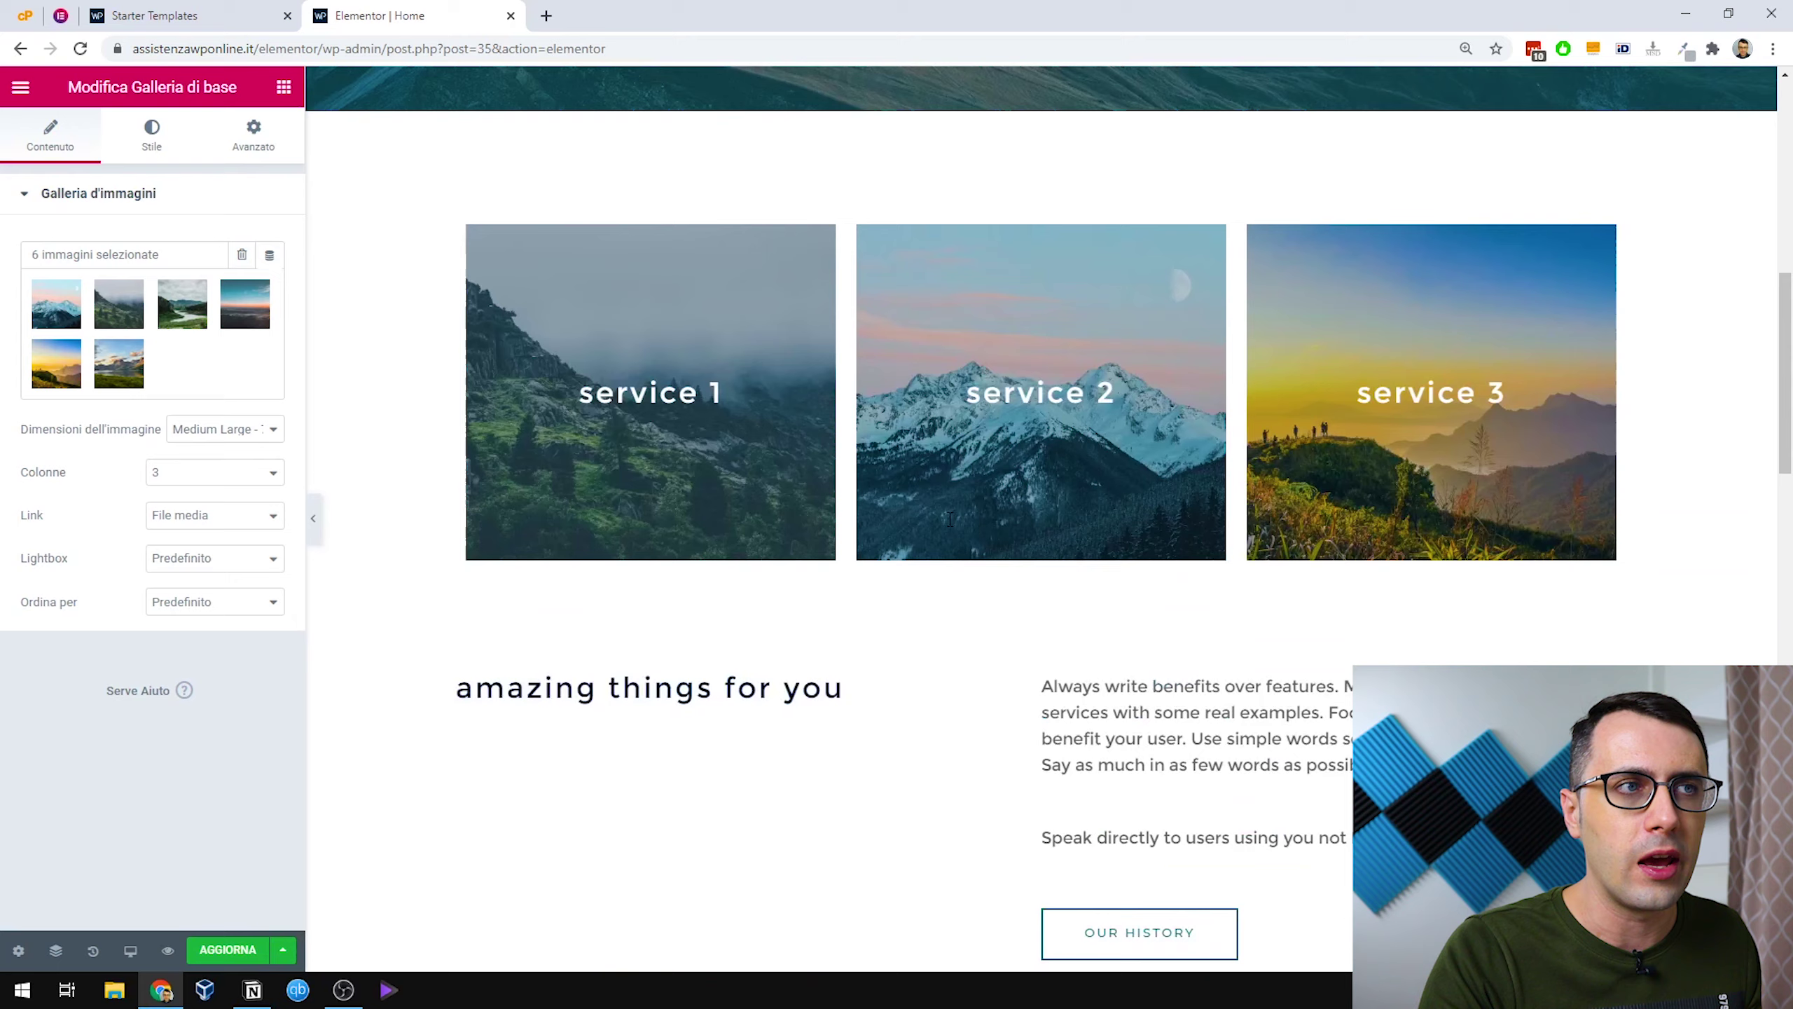
{"action": "scroll", "coordinate": [1012, 493], "scroll_direction": "down", "scroll_amount": 1}
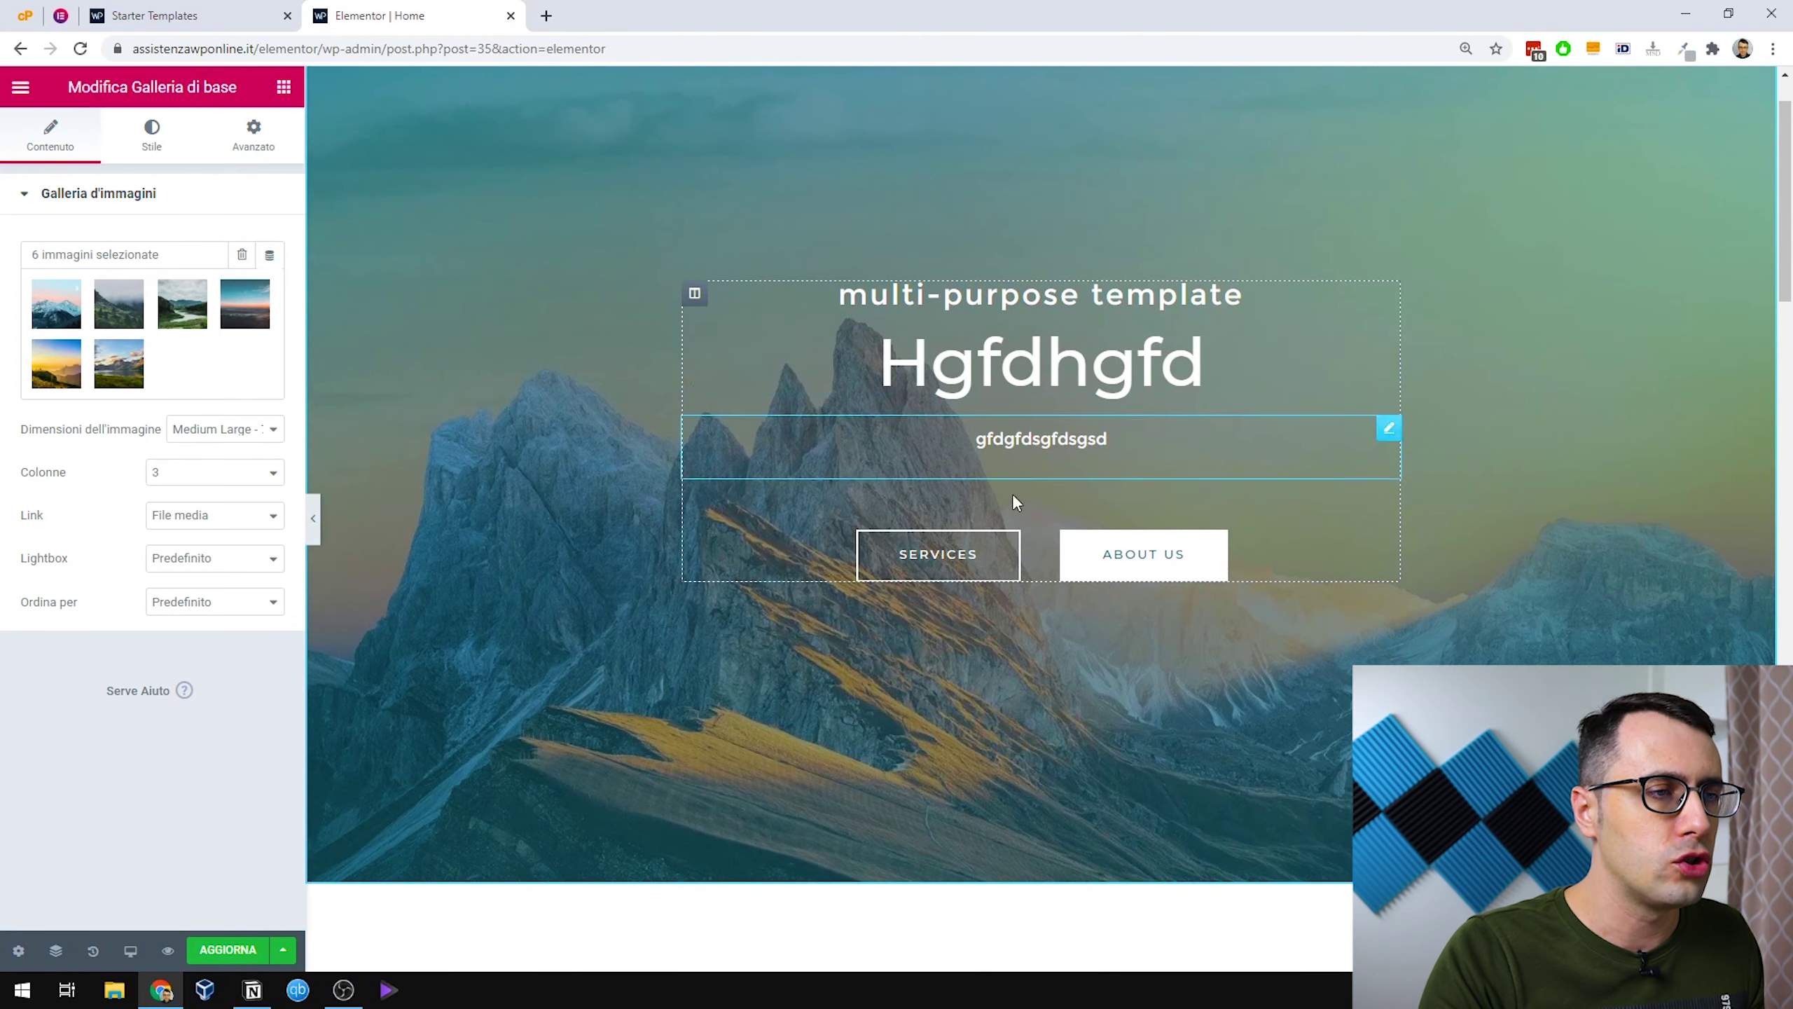
{"action": "left_click", "coordinate": [1236, 539]}
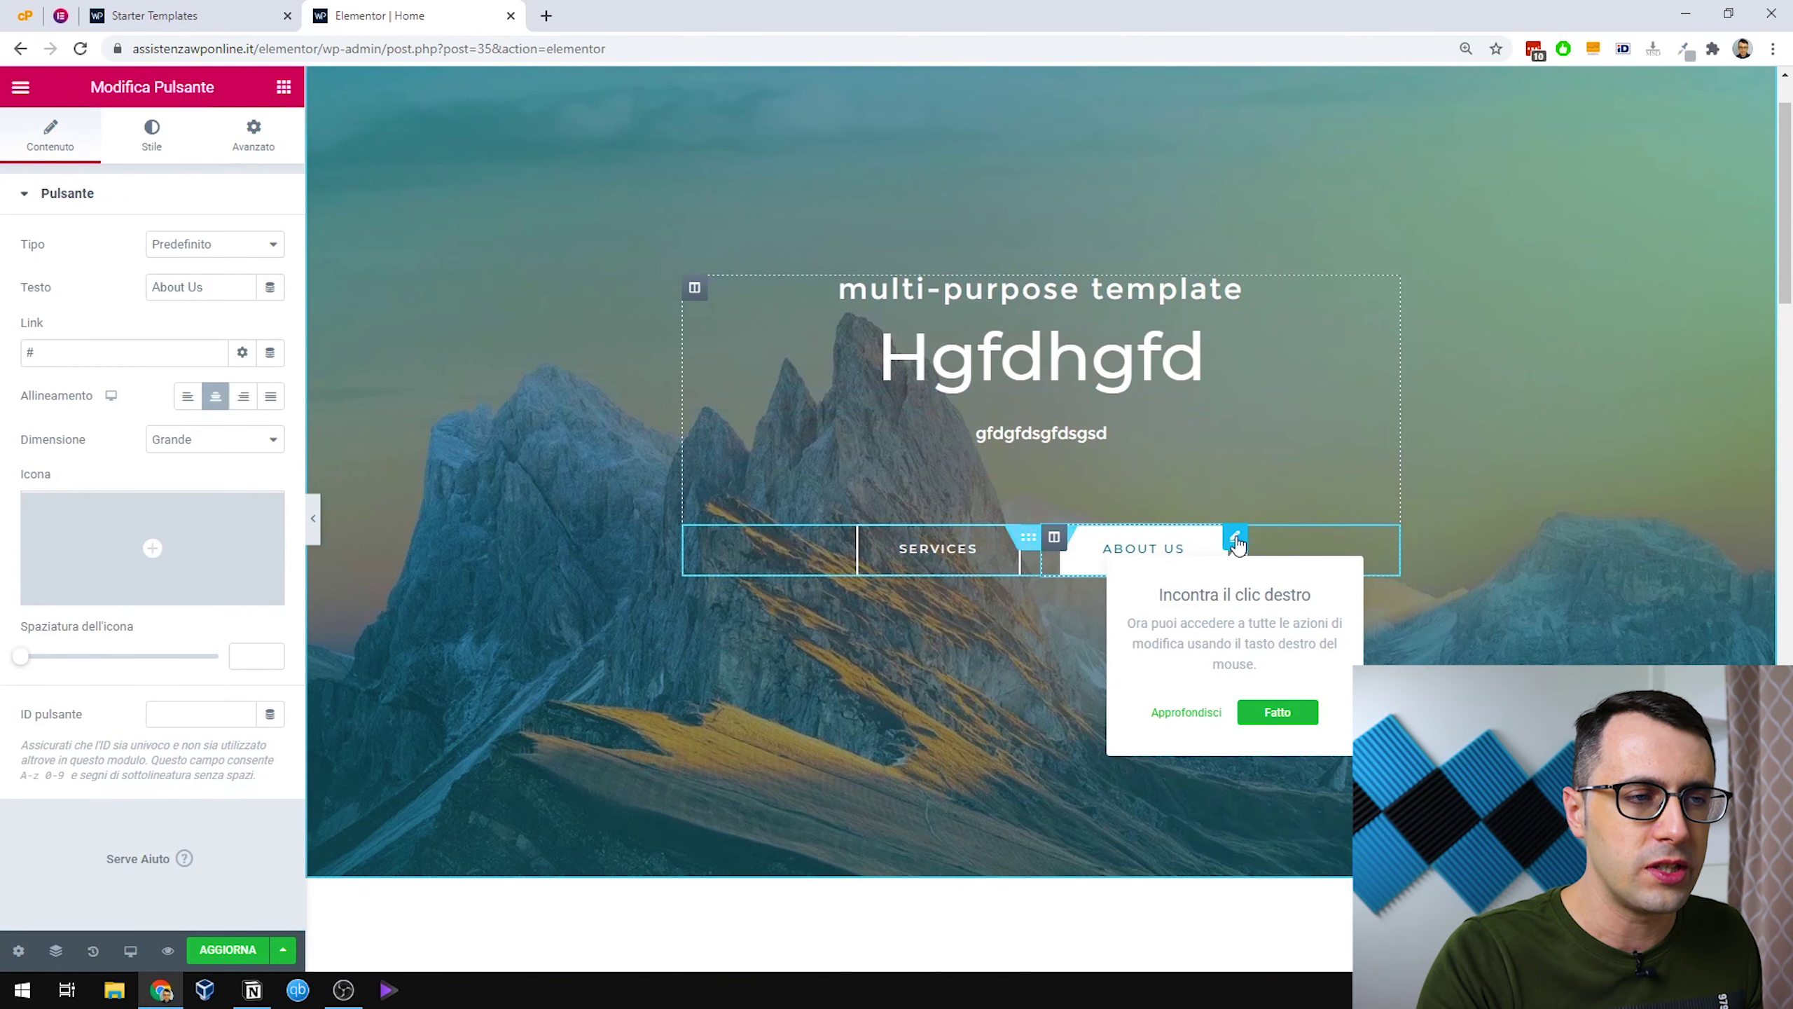
{"action": "left_click", "coordinate": [105, 250]}
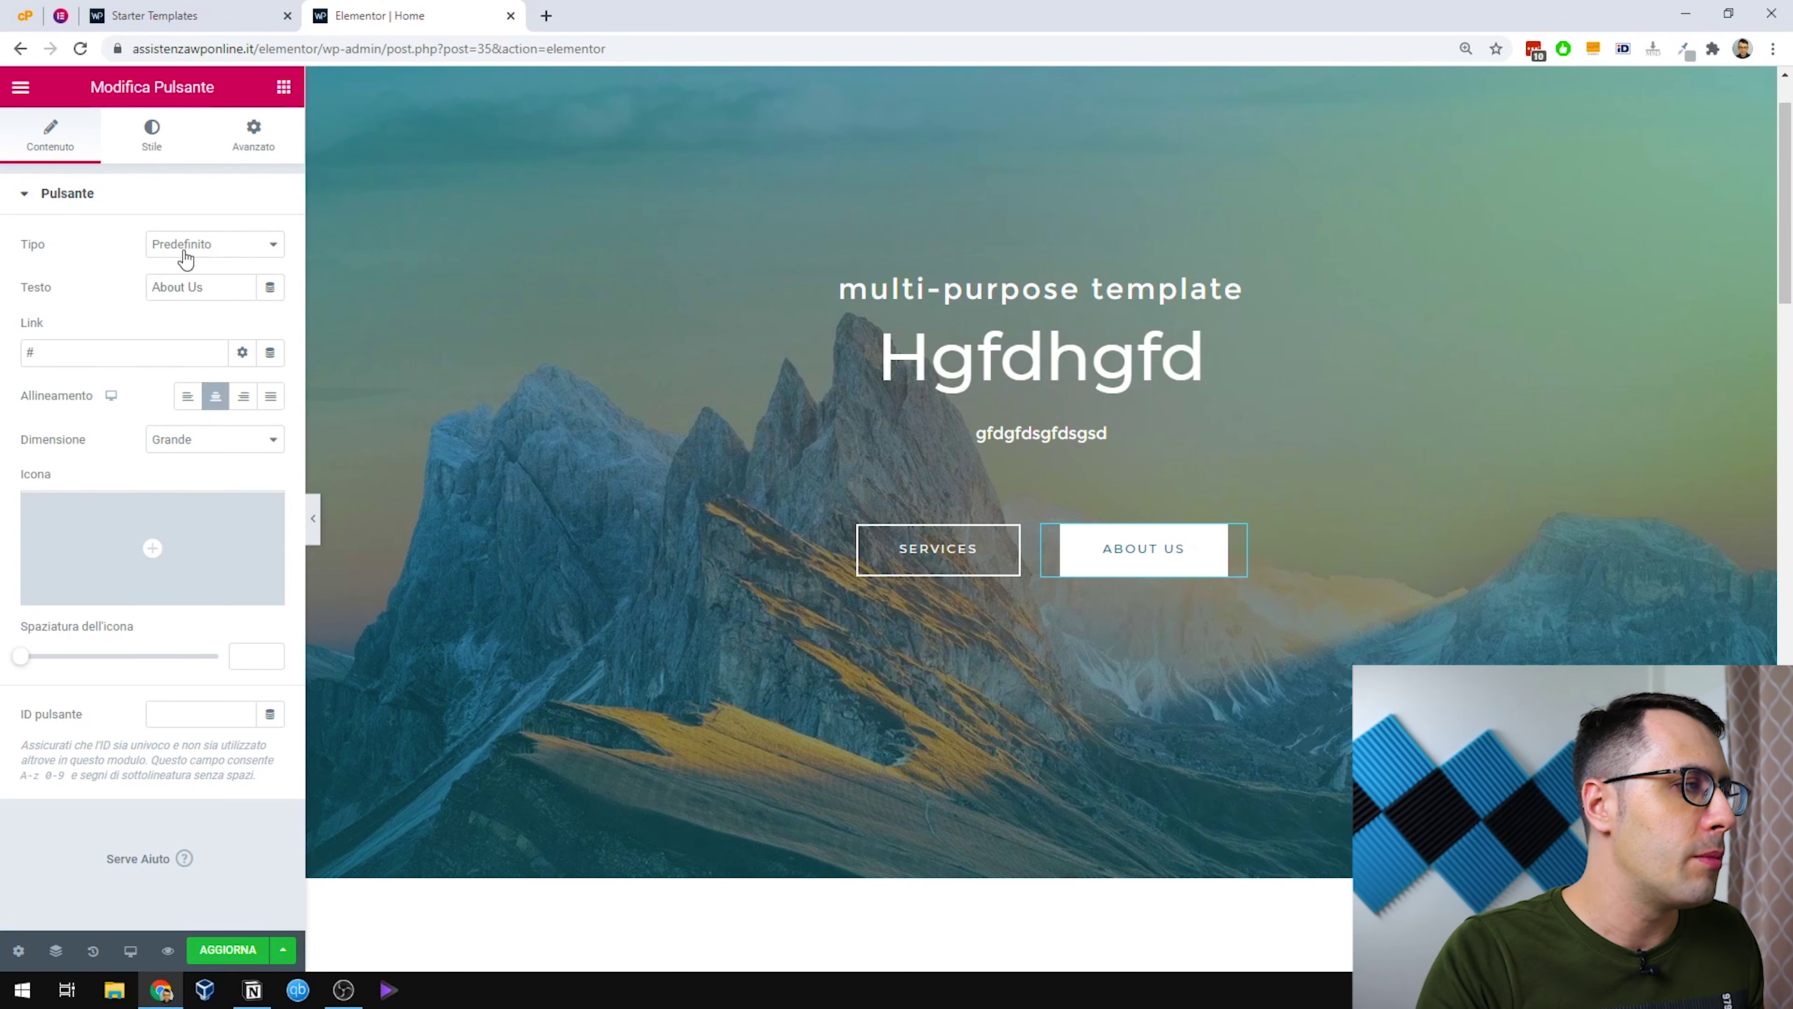
{"action": "triple_click", "coordinate": [188, 296]}
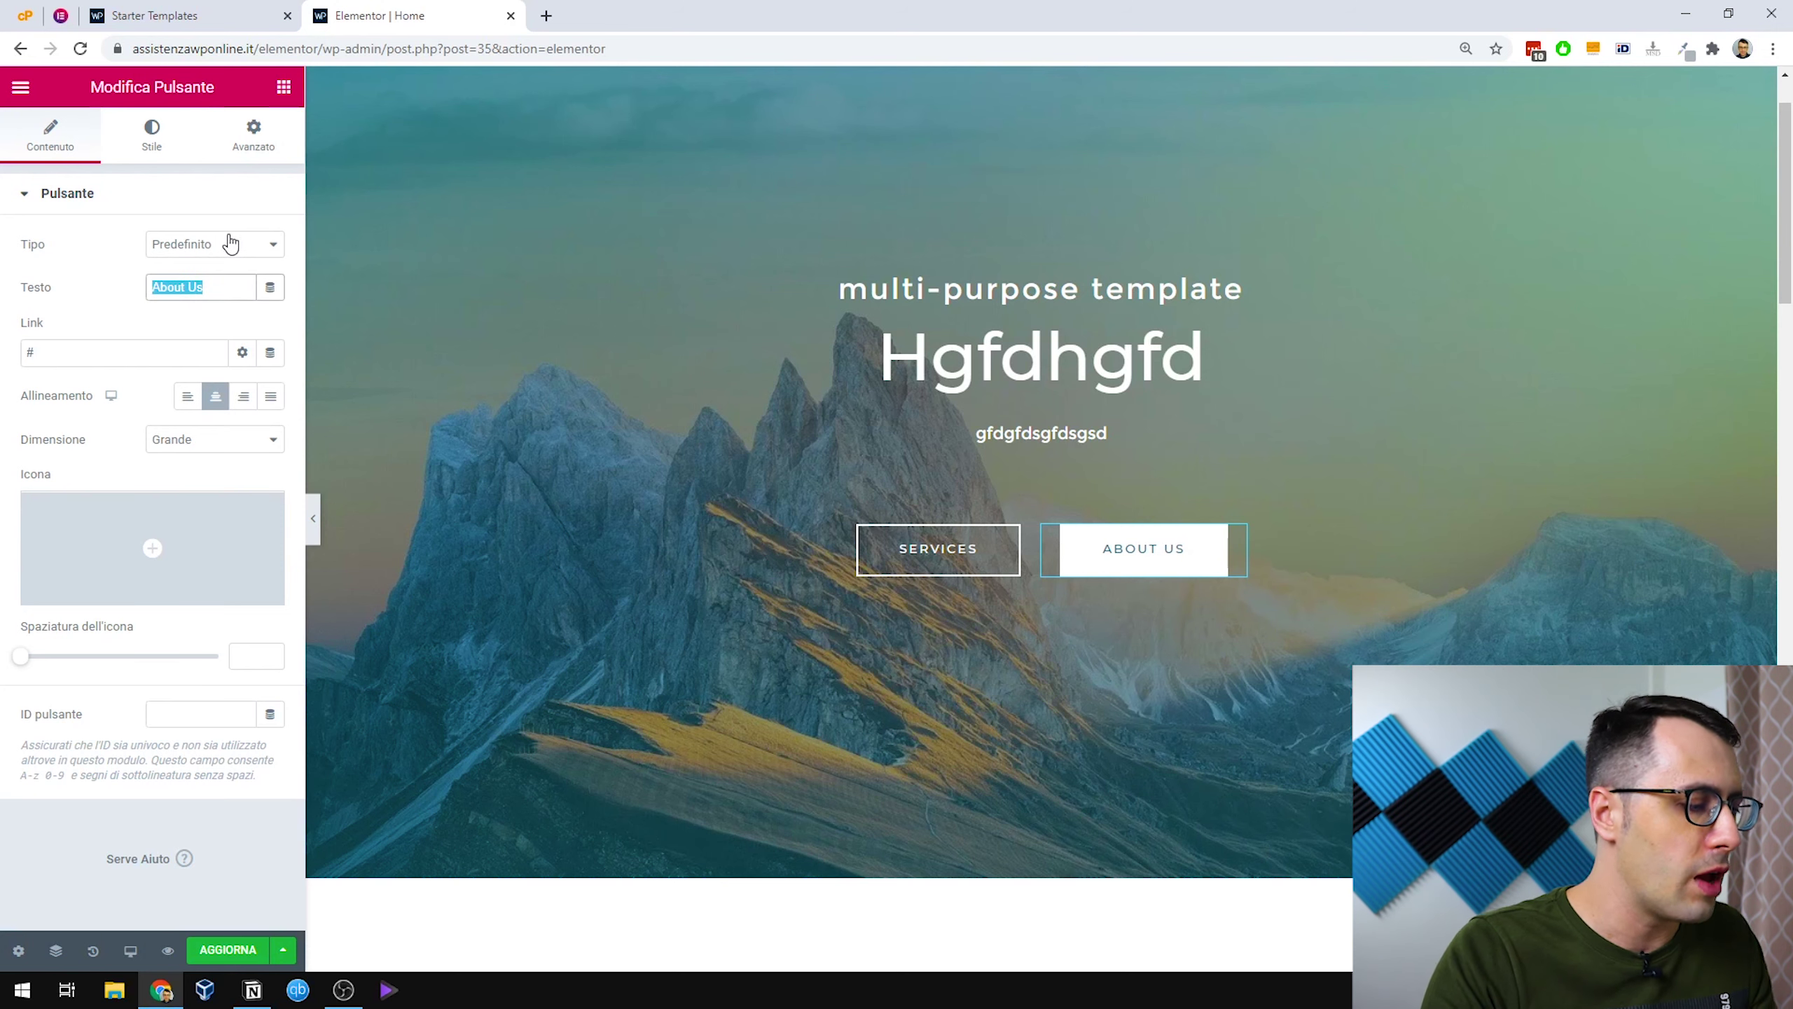
{"action": "type", "text": "Chi siamo"}
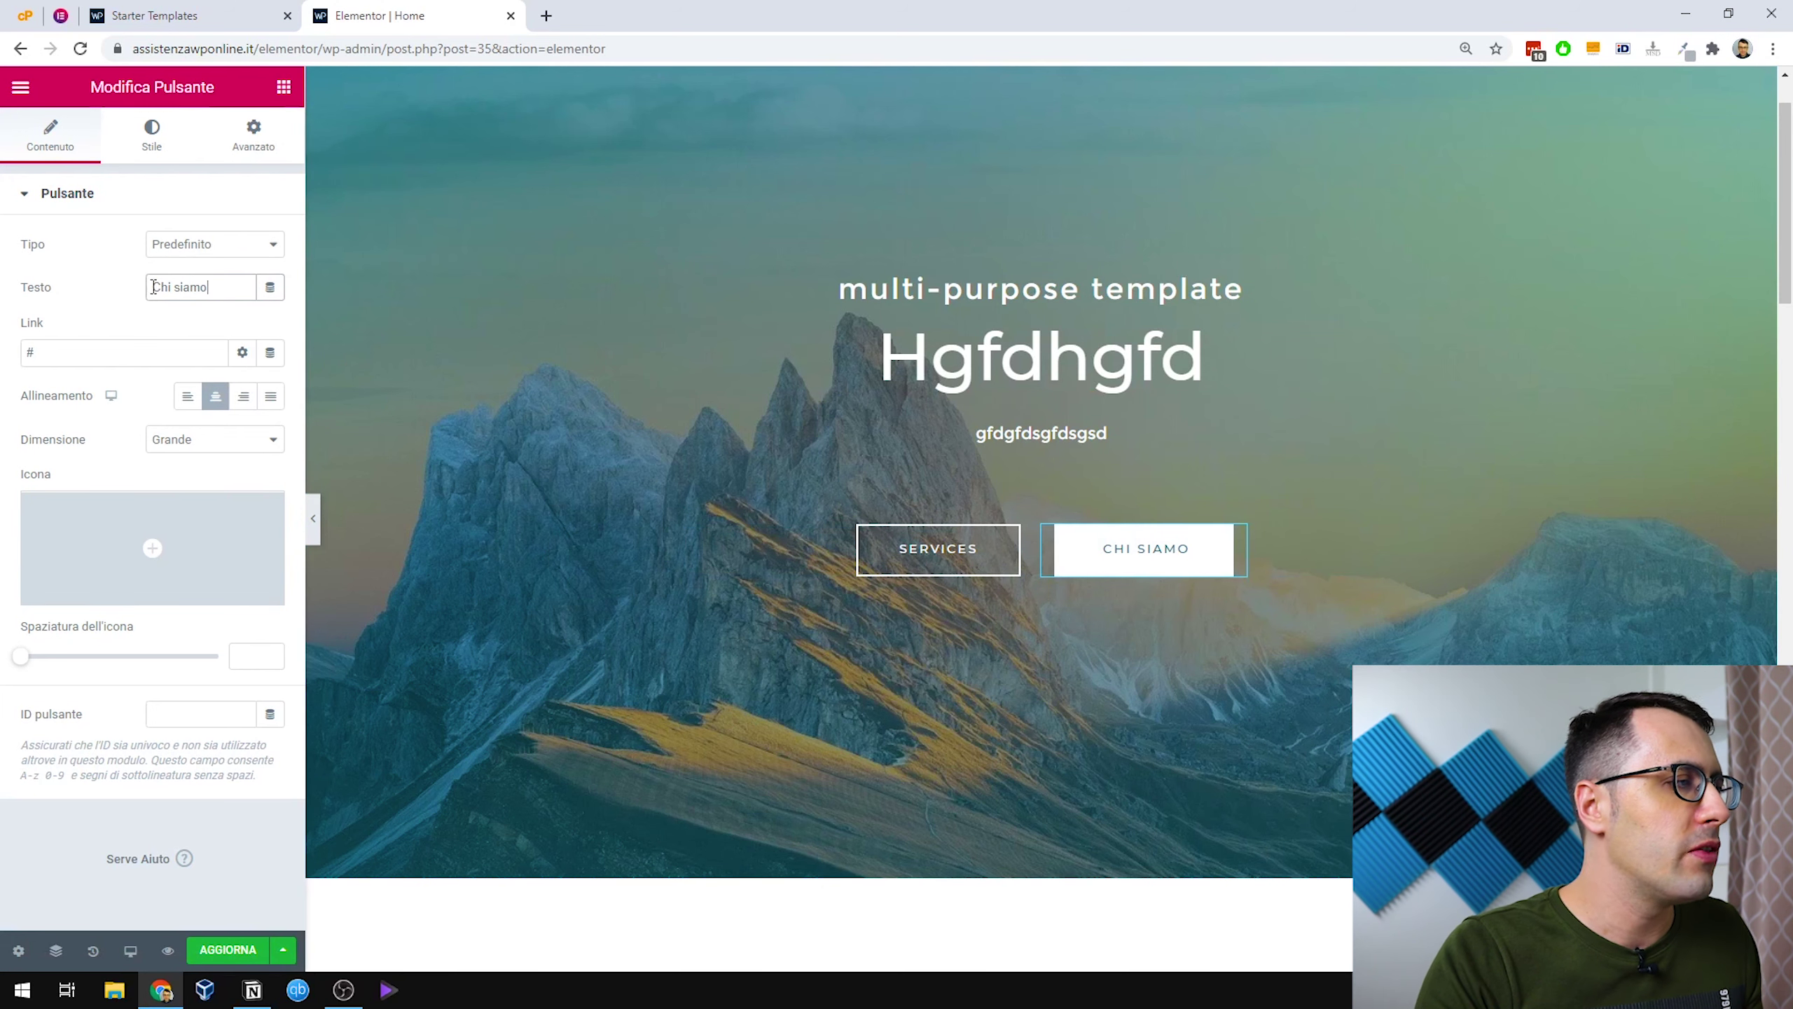
Try right and left alignment and another size on the Chi siamo button, and restore centre alignment and the Grande size.
{"action": "left_click", "coordinate": [243, 413]}
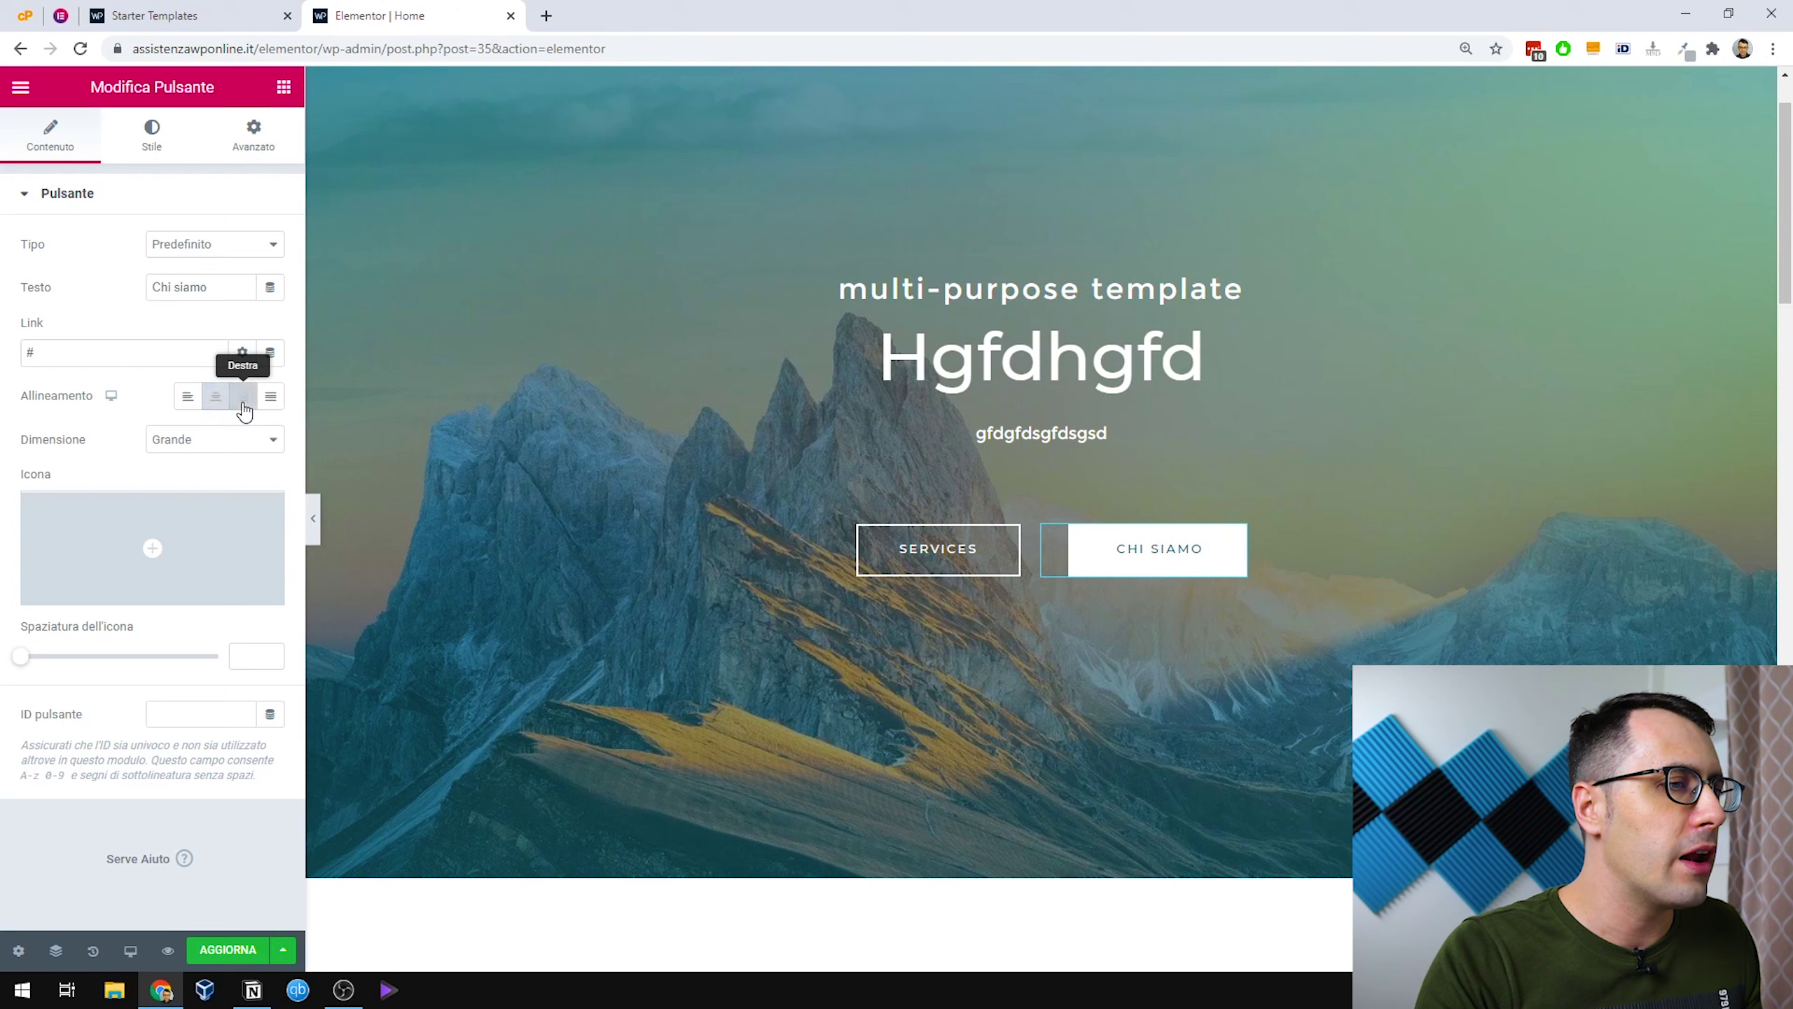
{"action": "left_click", "coordinate": [188, 397]}
{"action": "left_click", "coordinate": [215, 400]}
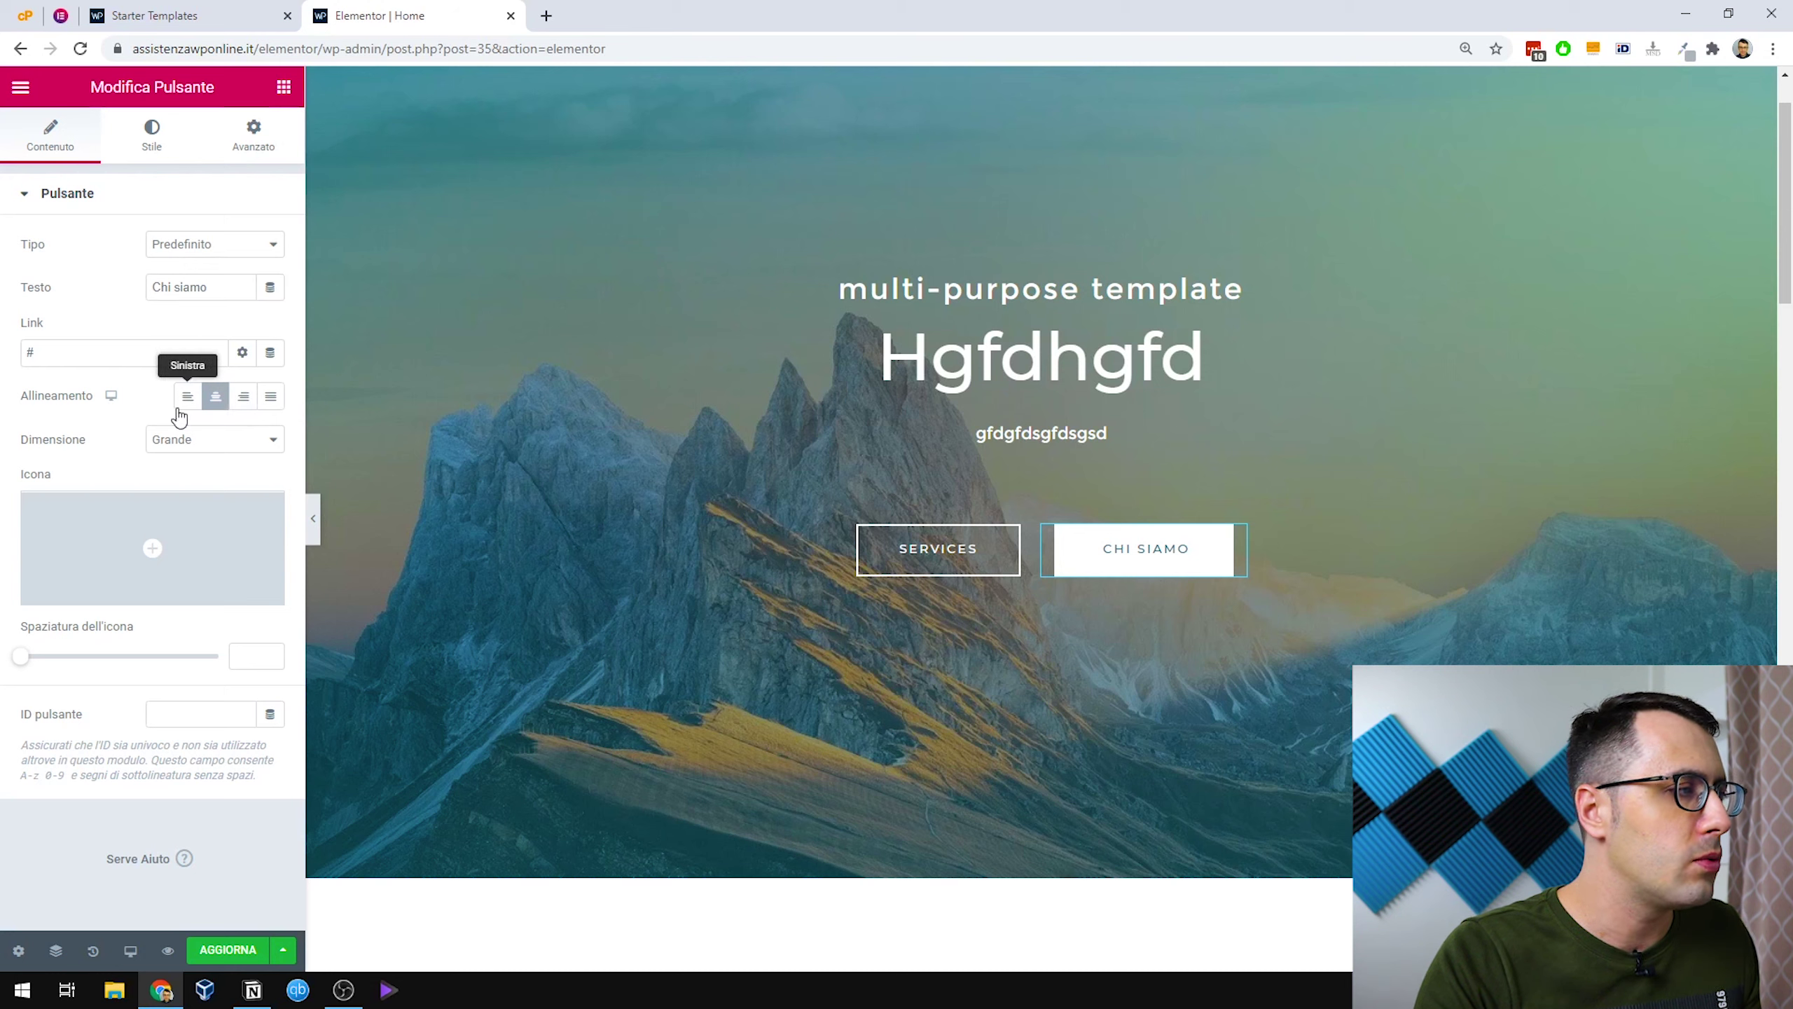
{"action": "left_click", "coordinate": [181, 442]}
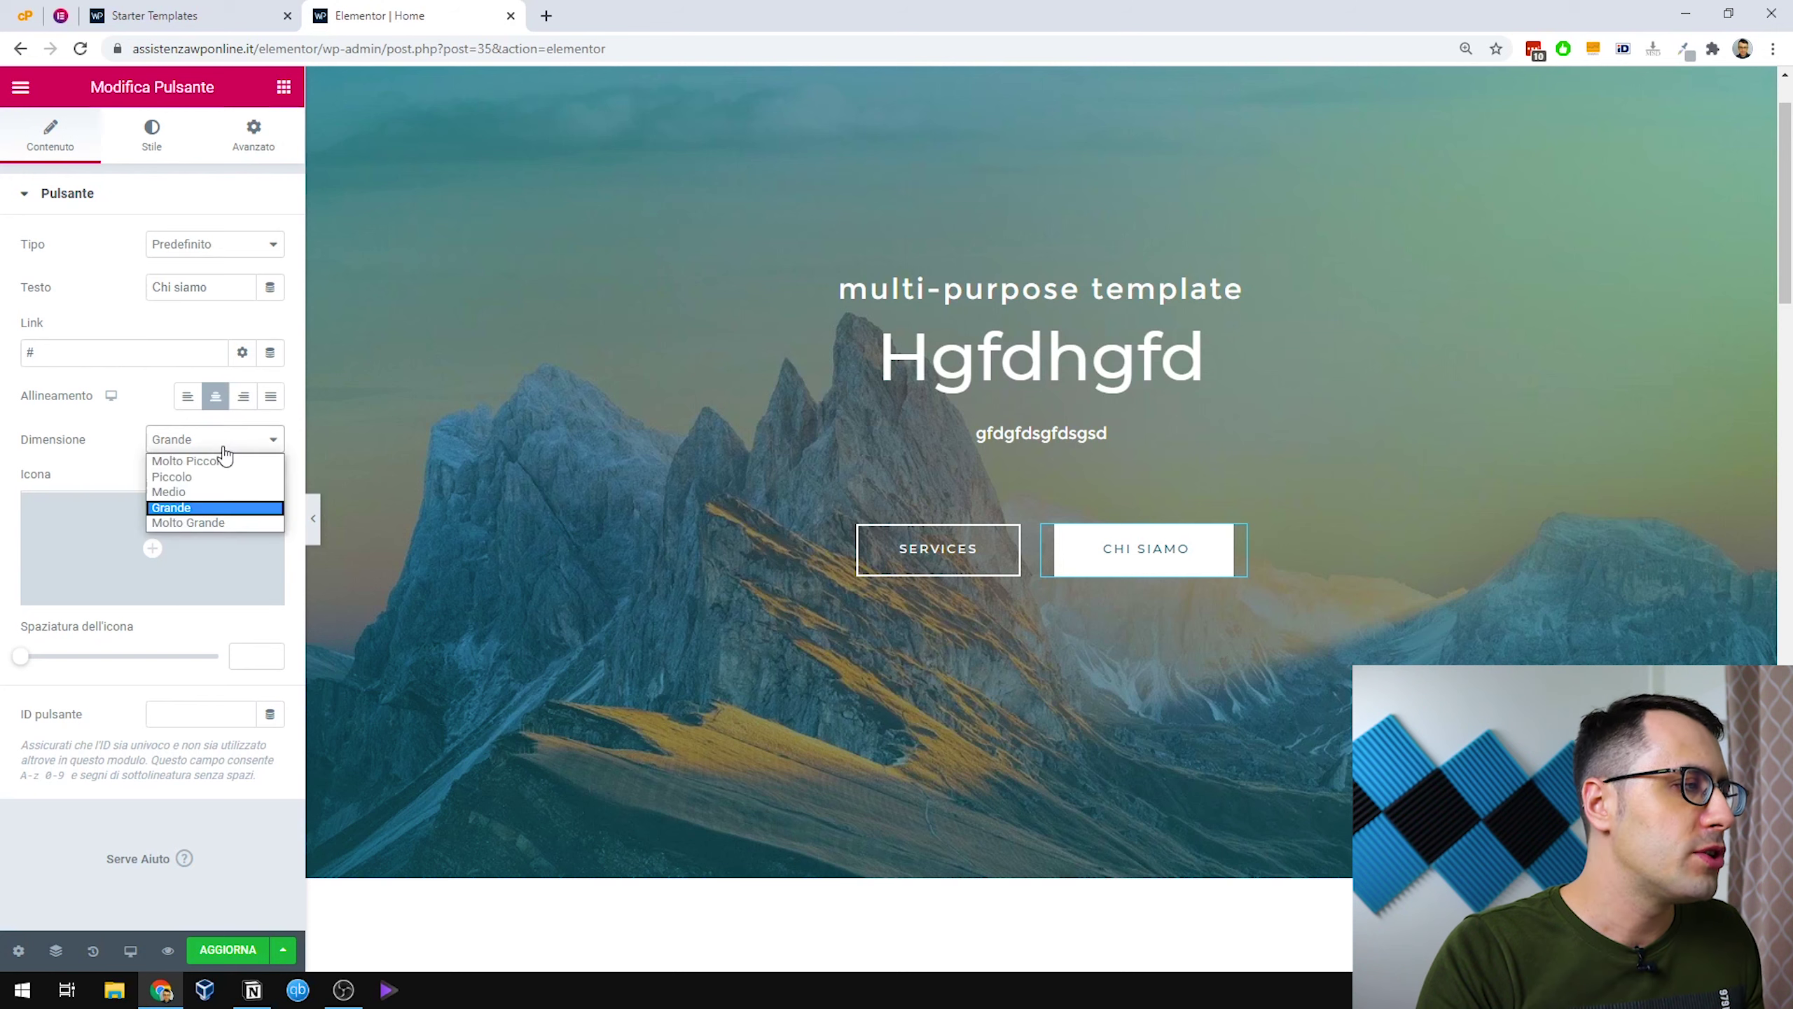
{"action": "left_click", "coordinate": [206, 470]}
{"action": "left_click", "coordinate": [218, 445]}
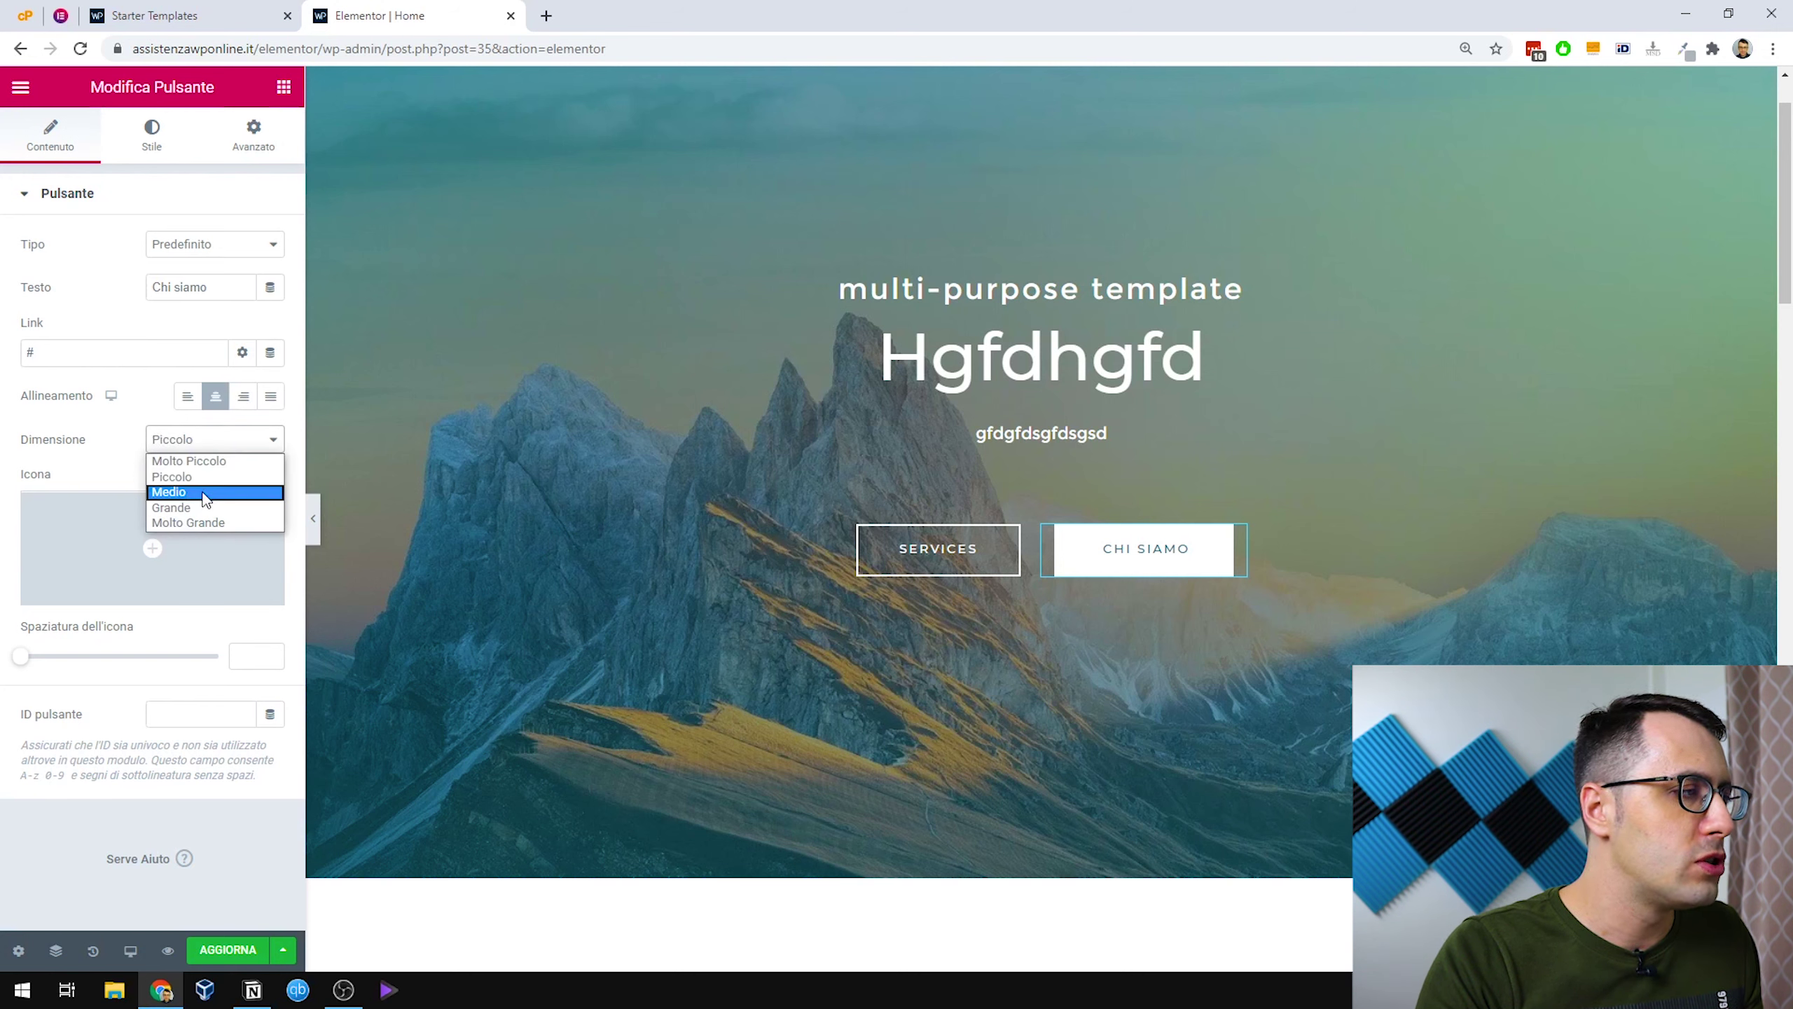
{"action": "left_click", "coordinate": [201, 509]}
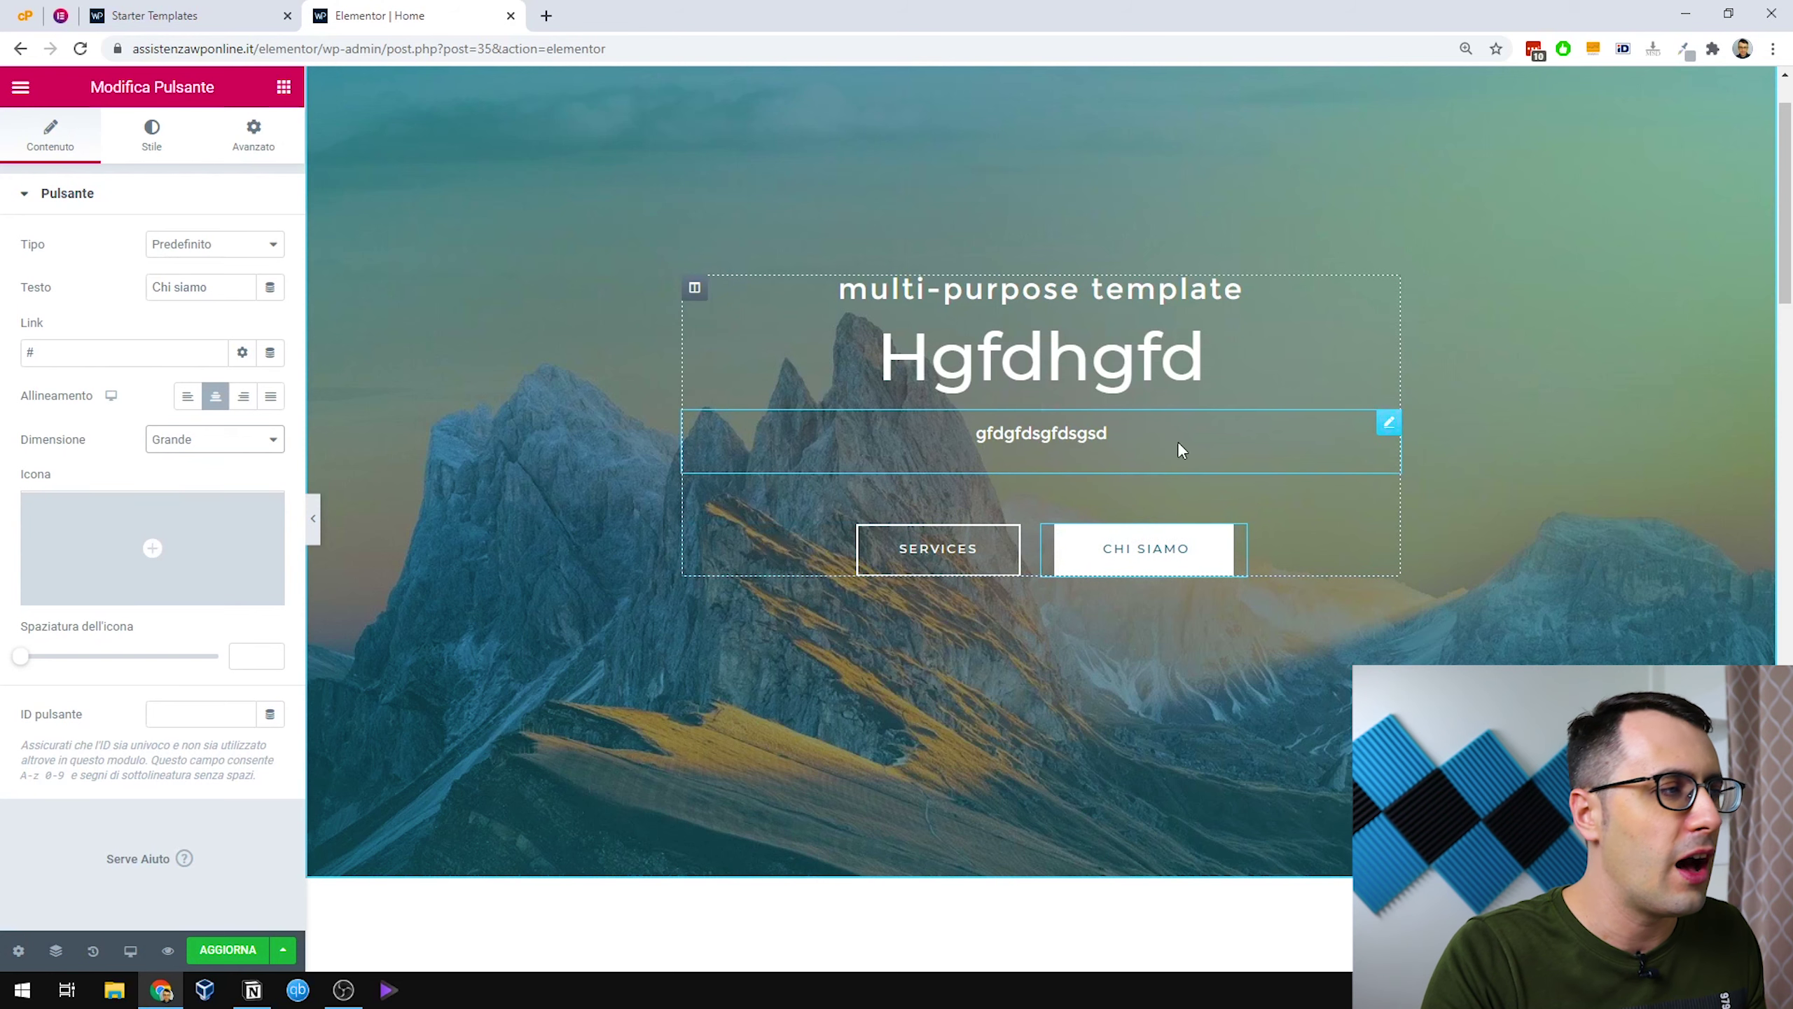
Add the address book icon from the icon library to the Chi siamo button.
{"action": "mouse_move", "coordinate": [144, 540]}
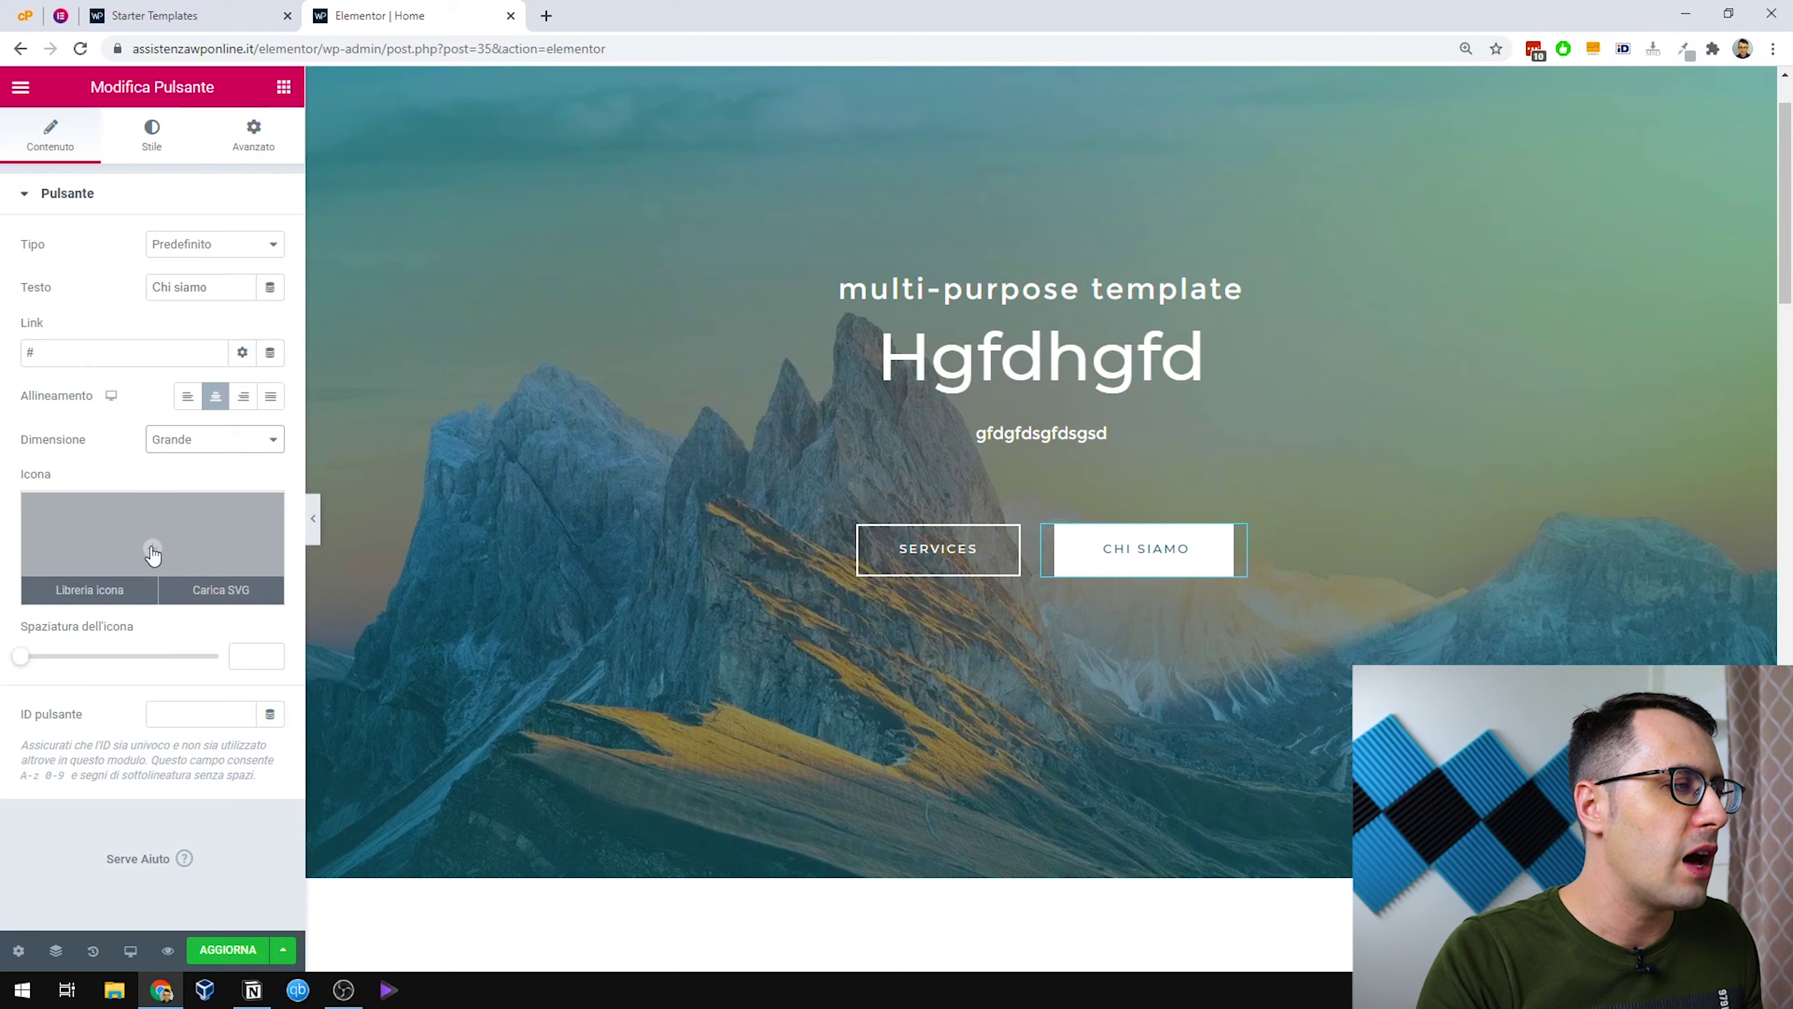
{"action": "left_click", "coordinate": [152, 551]}
{"action": "left_click", "coordinate": [714, 336]}
{"action": "left_click", "coordinate": [1447, 905]}
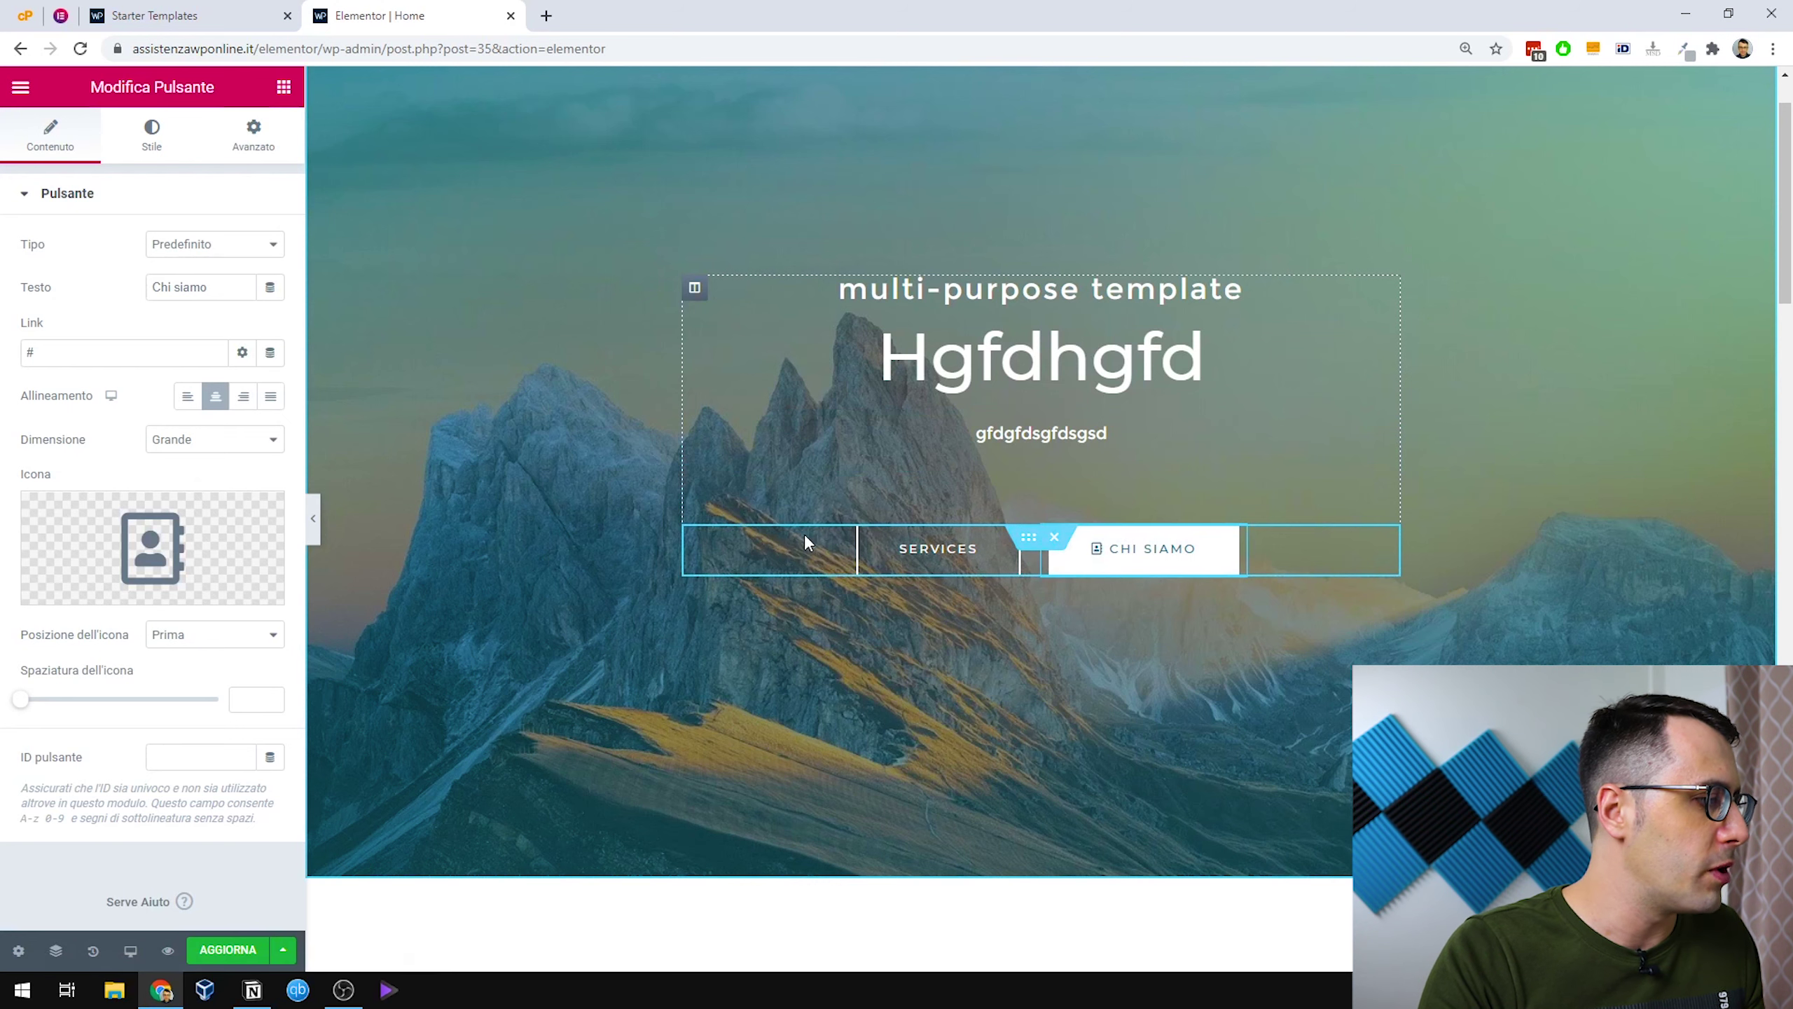
Try the Dopo icon position on the Chi siamo button and restore it to Prima.
{"action": "left_click", "coordinate": [221, 647]}
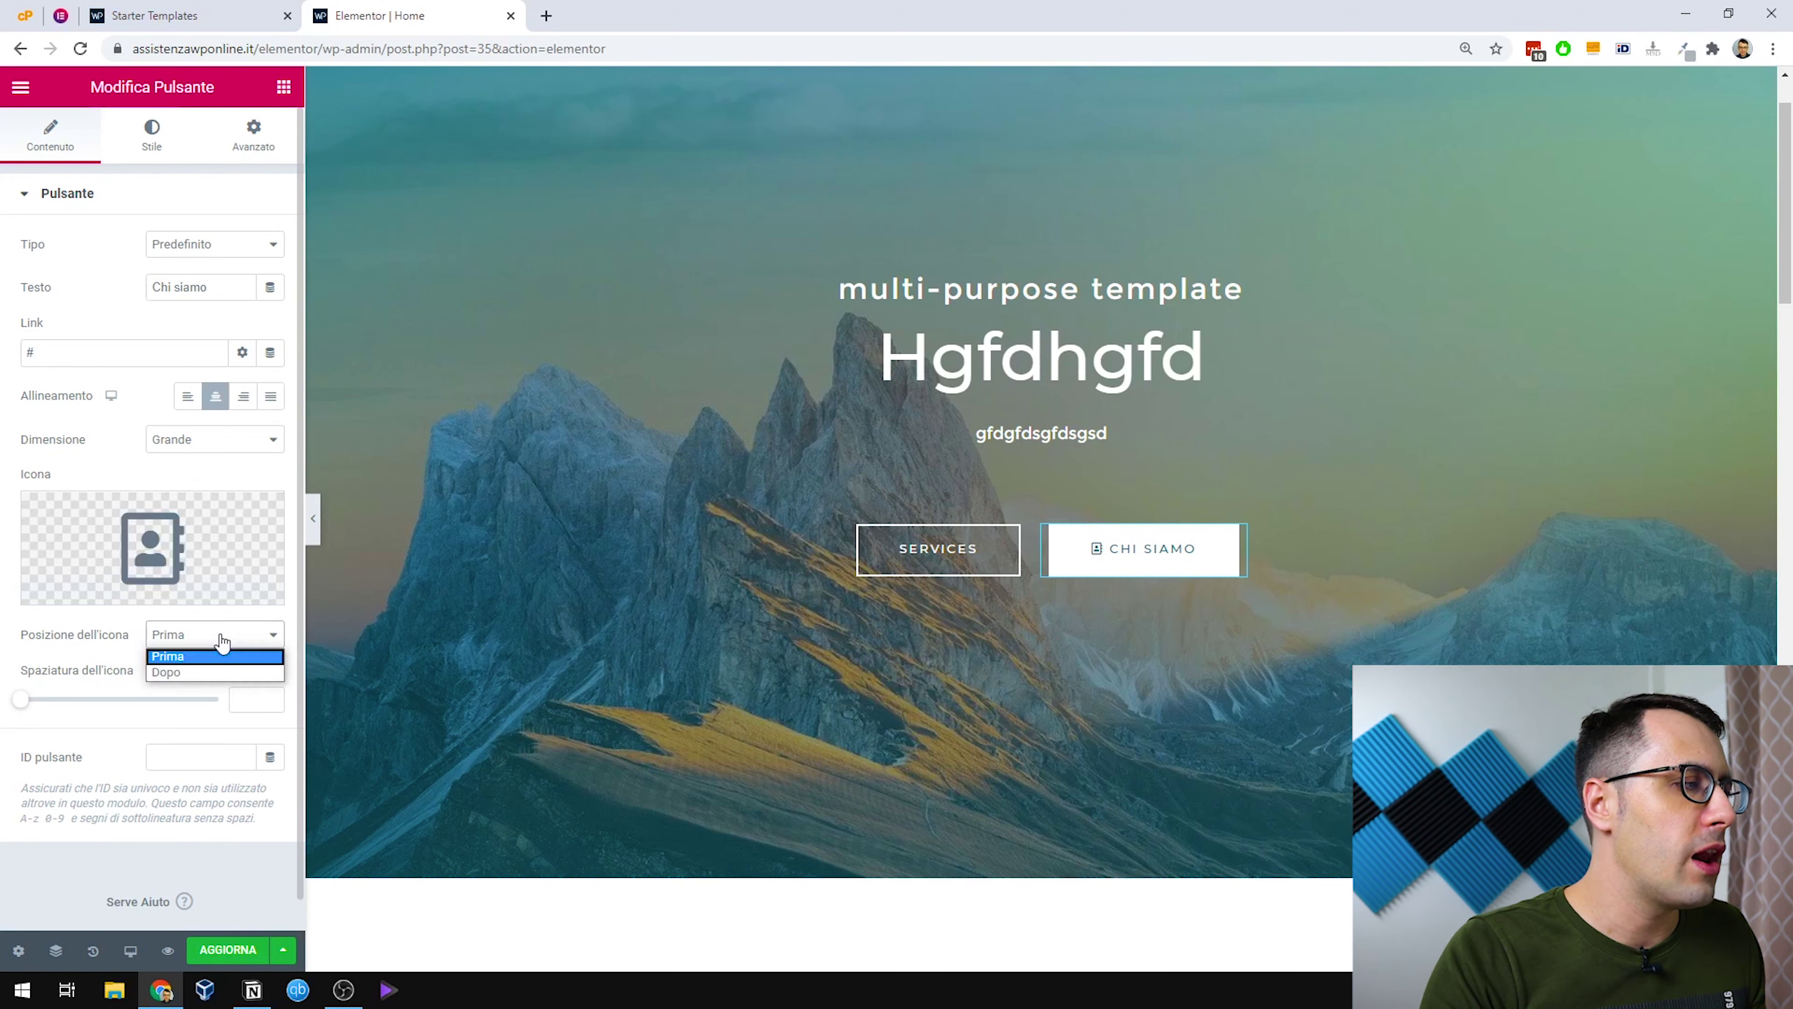
{"action": "left_click", "coordinate": [201, 675]}
{"action": "left_click", "coordinate": [208, 634]}
{"action": "left_click", "coordinate": [119, 657]}
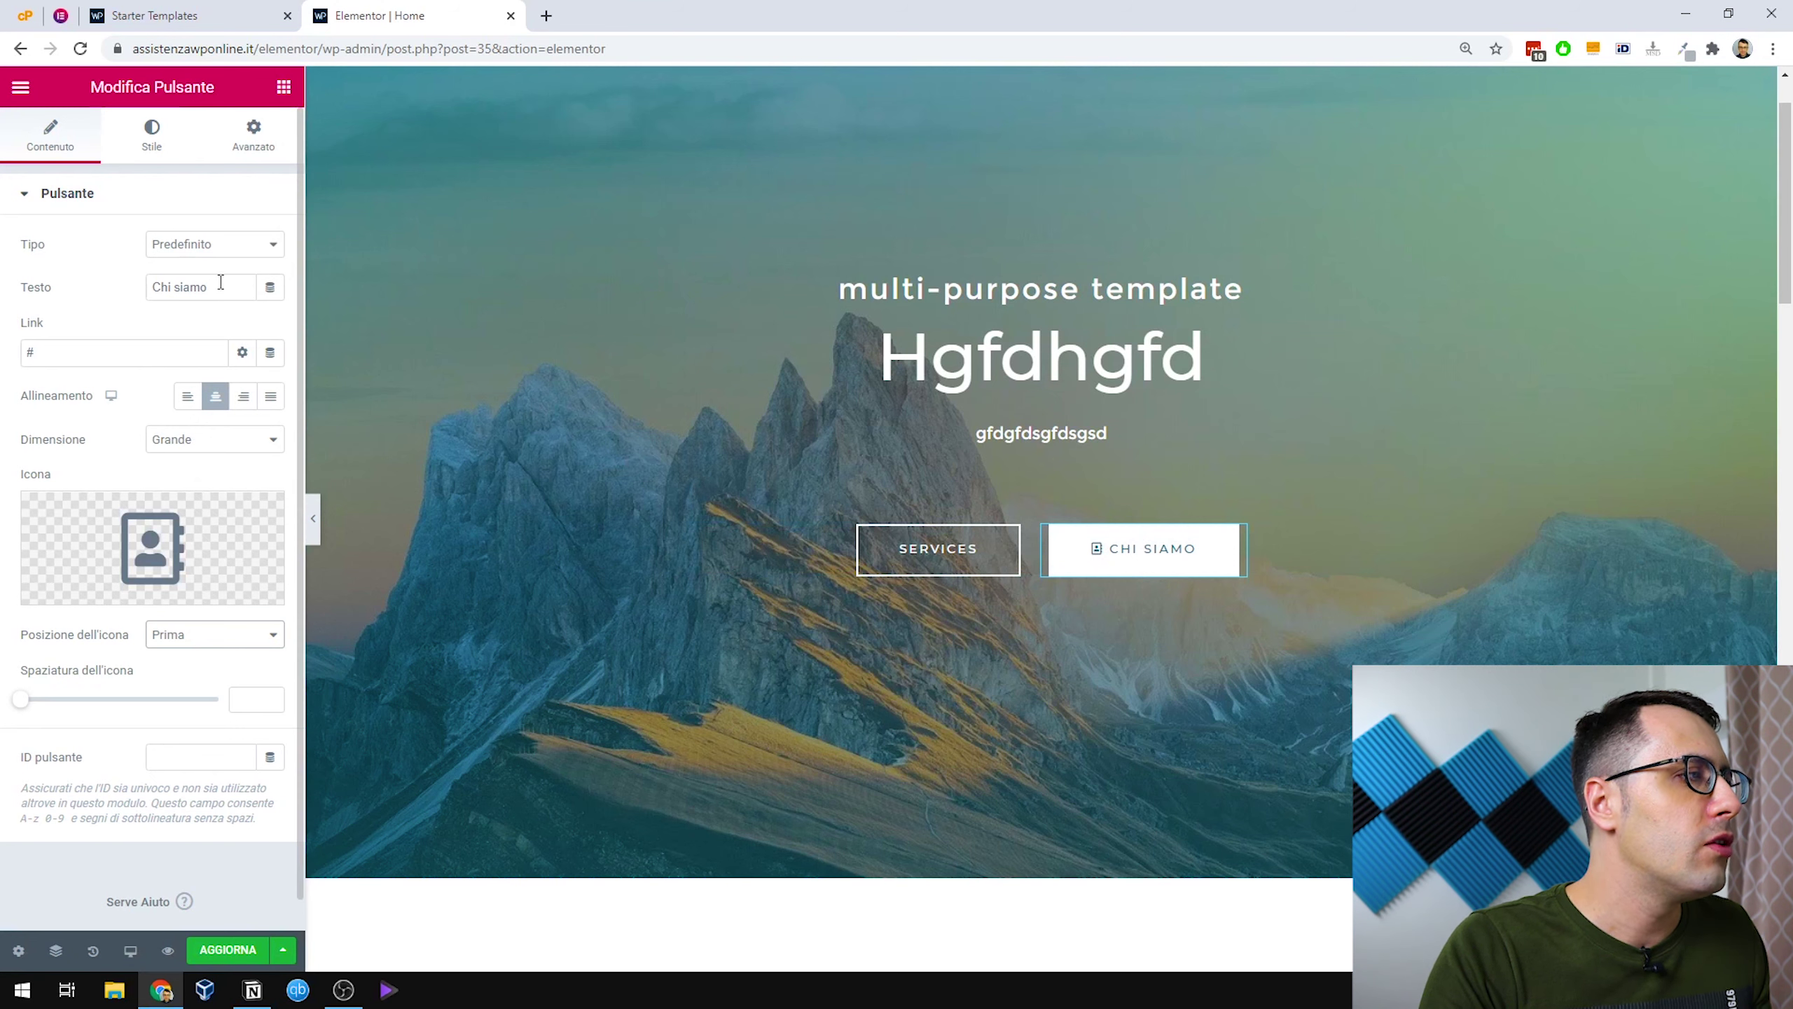
Set the Chi siamo button's normal text colour to black, trying the green swatch first.
{"action": "left_click", "coordinate": [152, 134]}
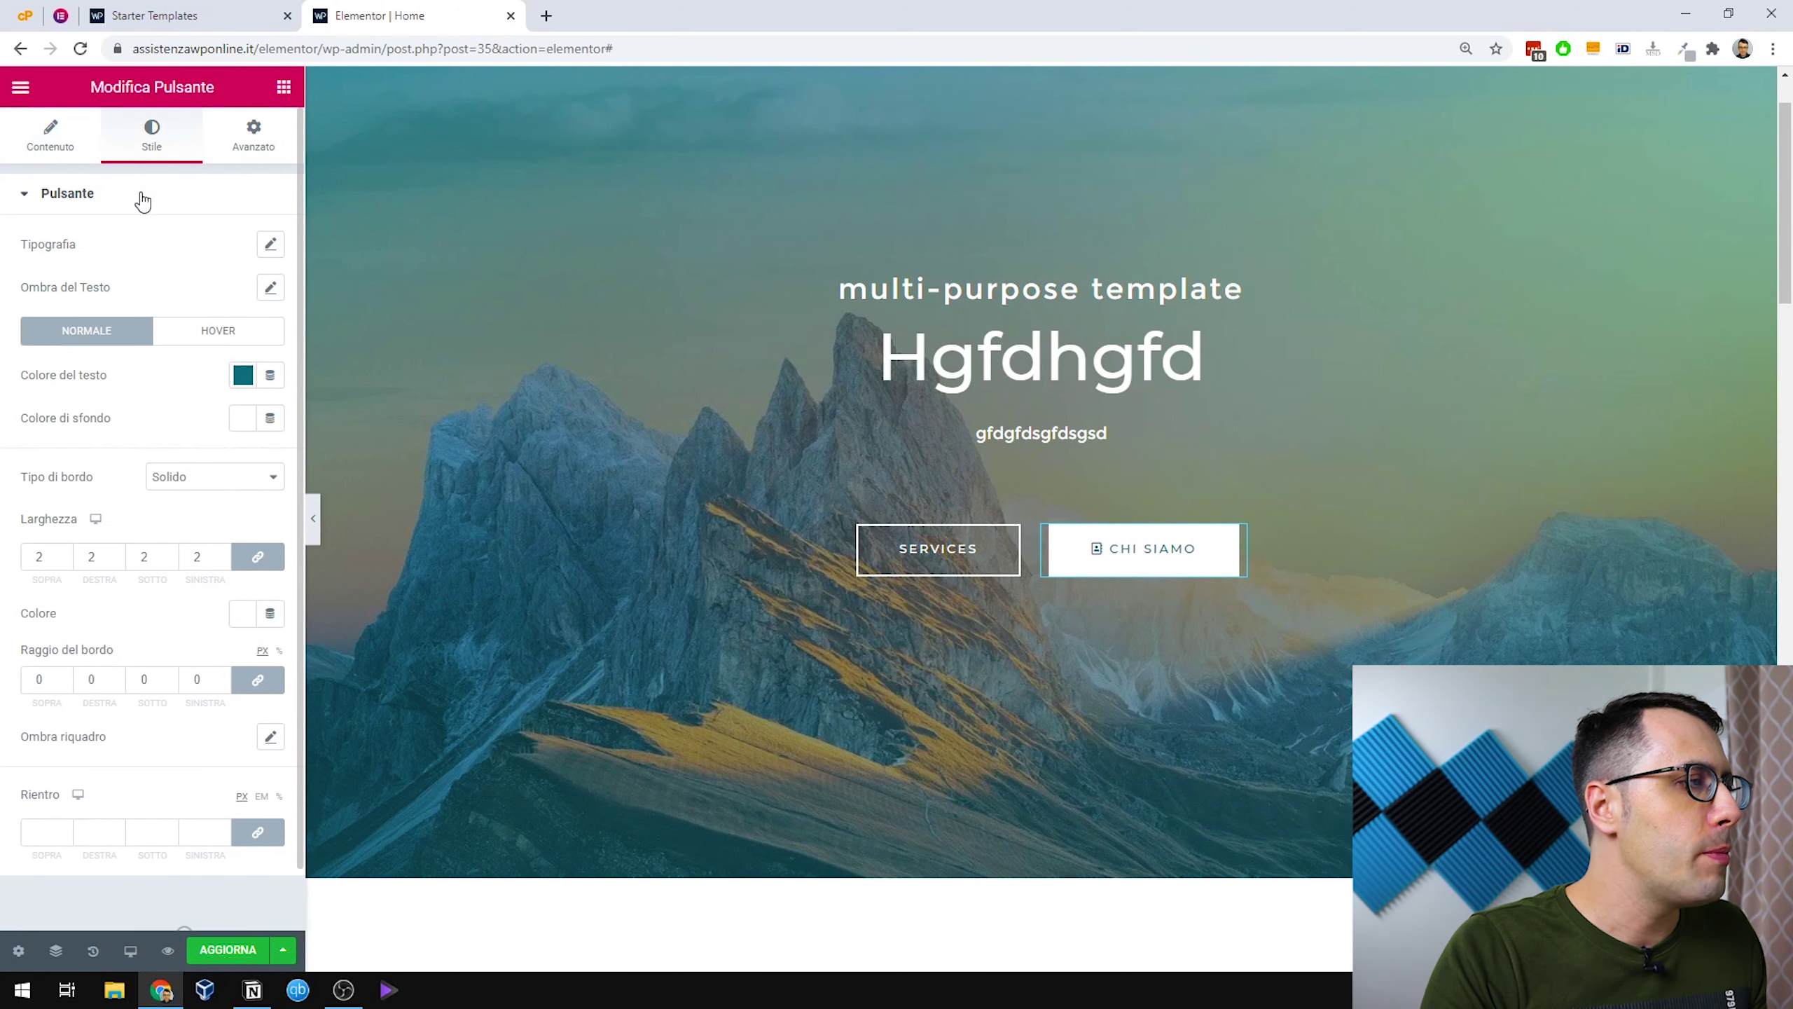
{"action": "scroll", "coordinate": [146, 220], "scroll_direction": "down", "scroll_amount": 1}
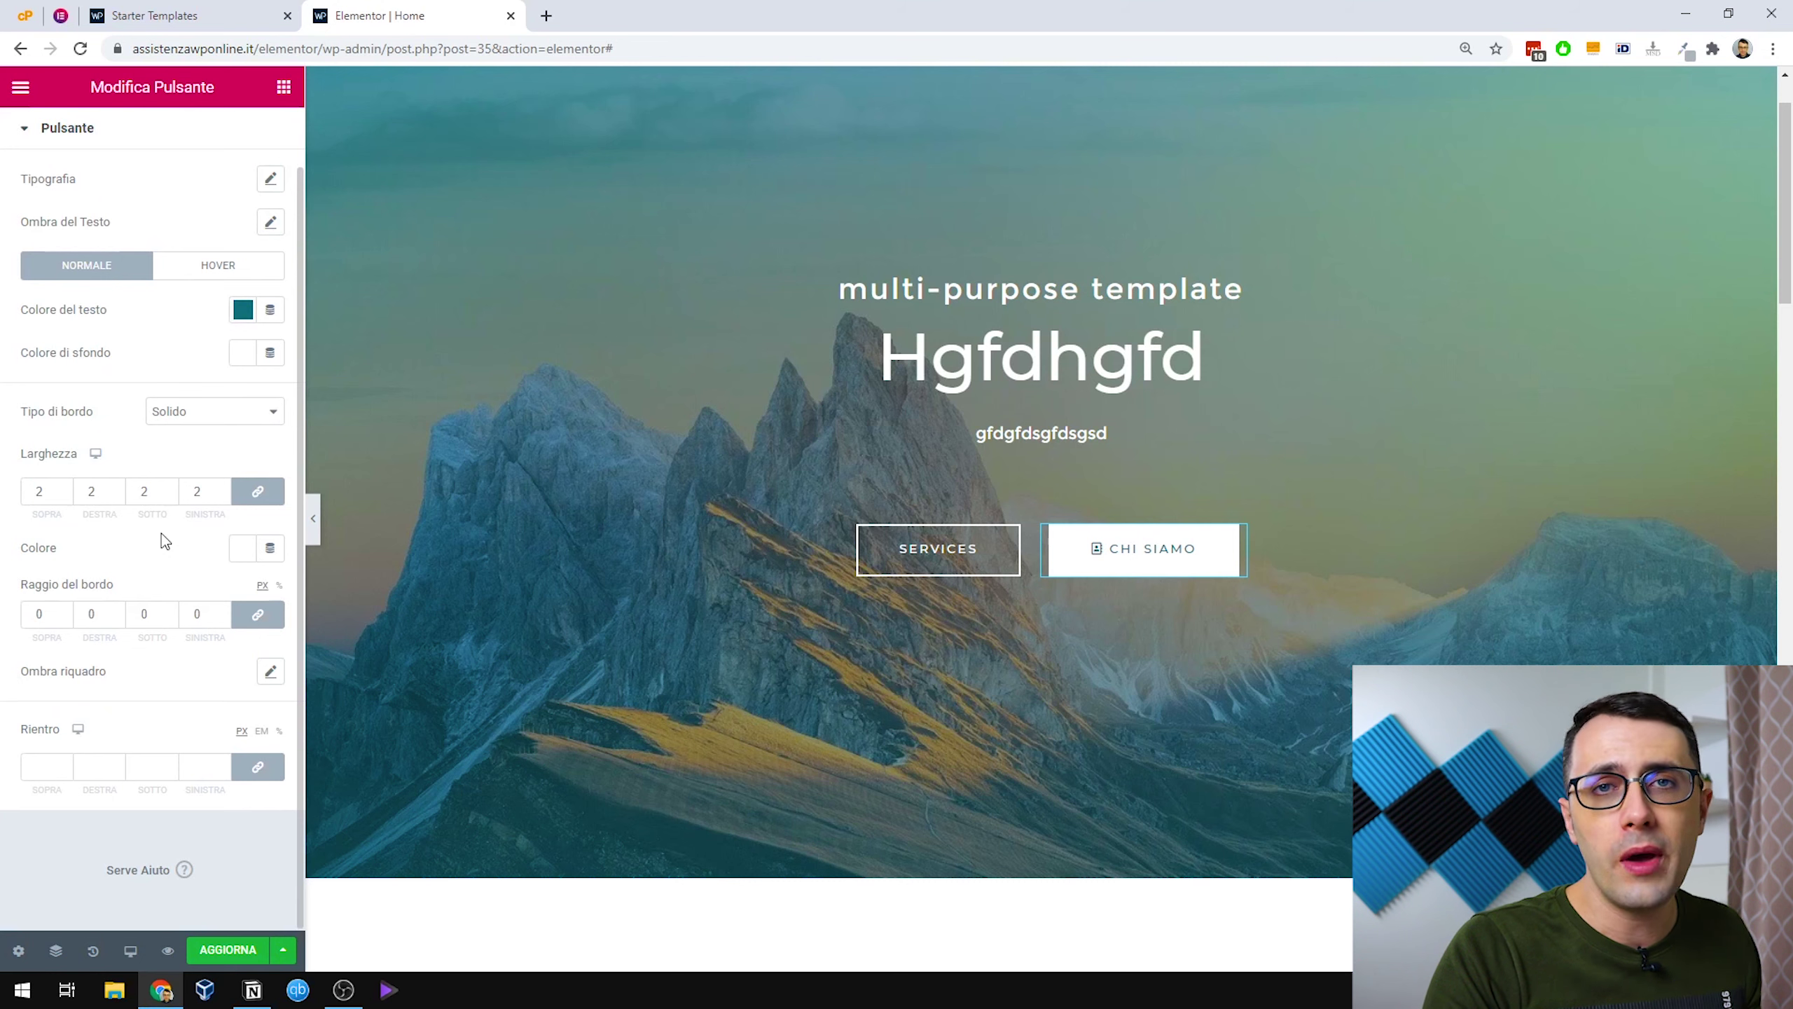
{"action": "scroll", "coordinate": [166, 530], "scroll_direction": "up", "scroll_amount": 1}
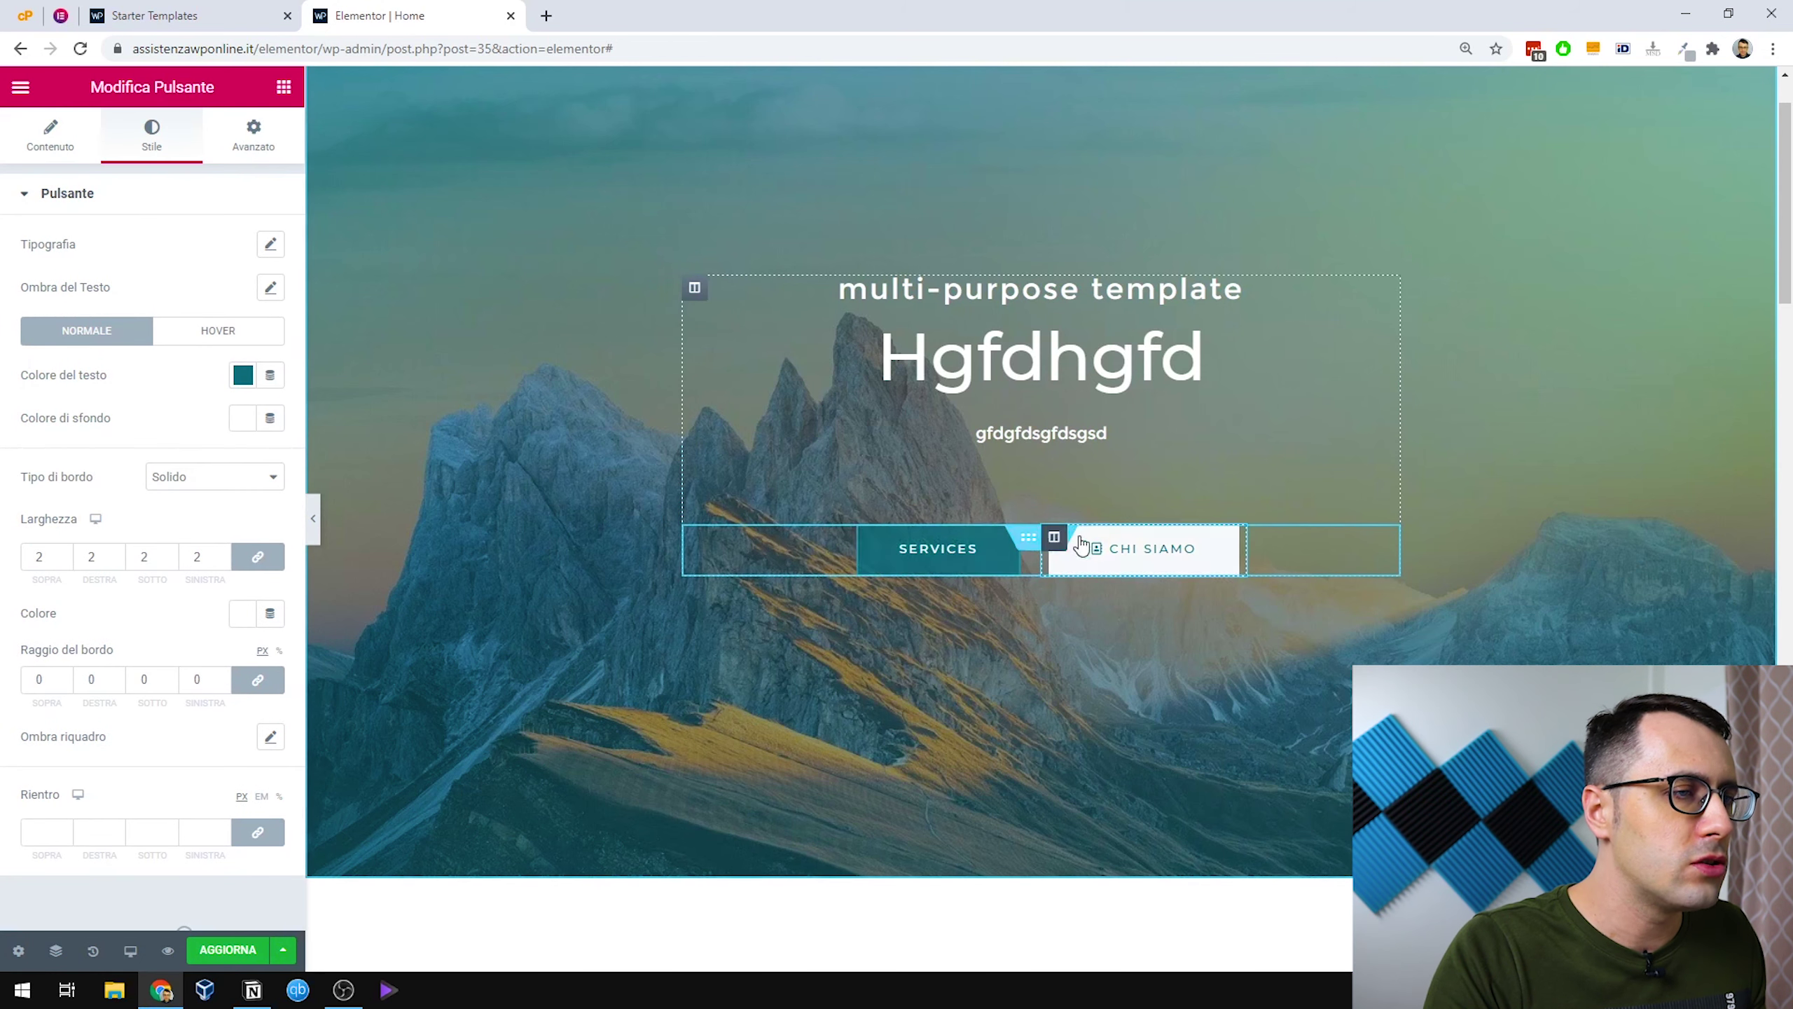
{"action": "left_click", "coordinate": [243, 374]}
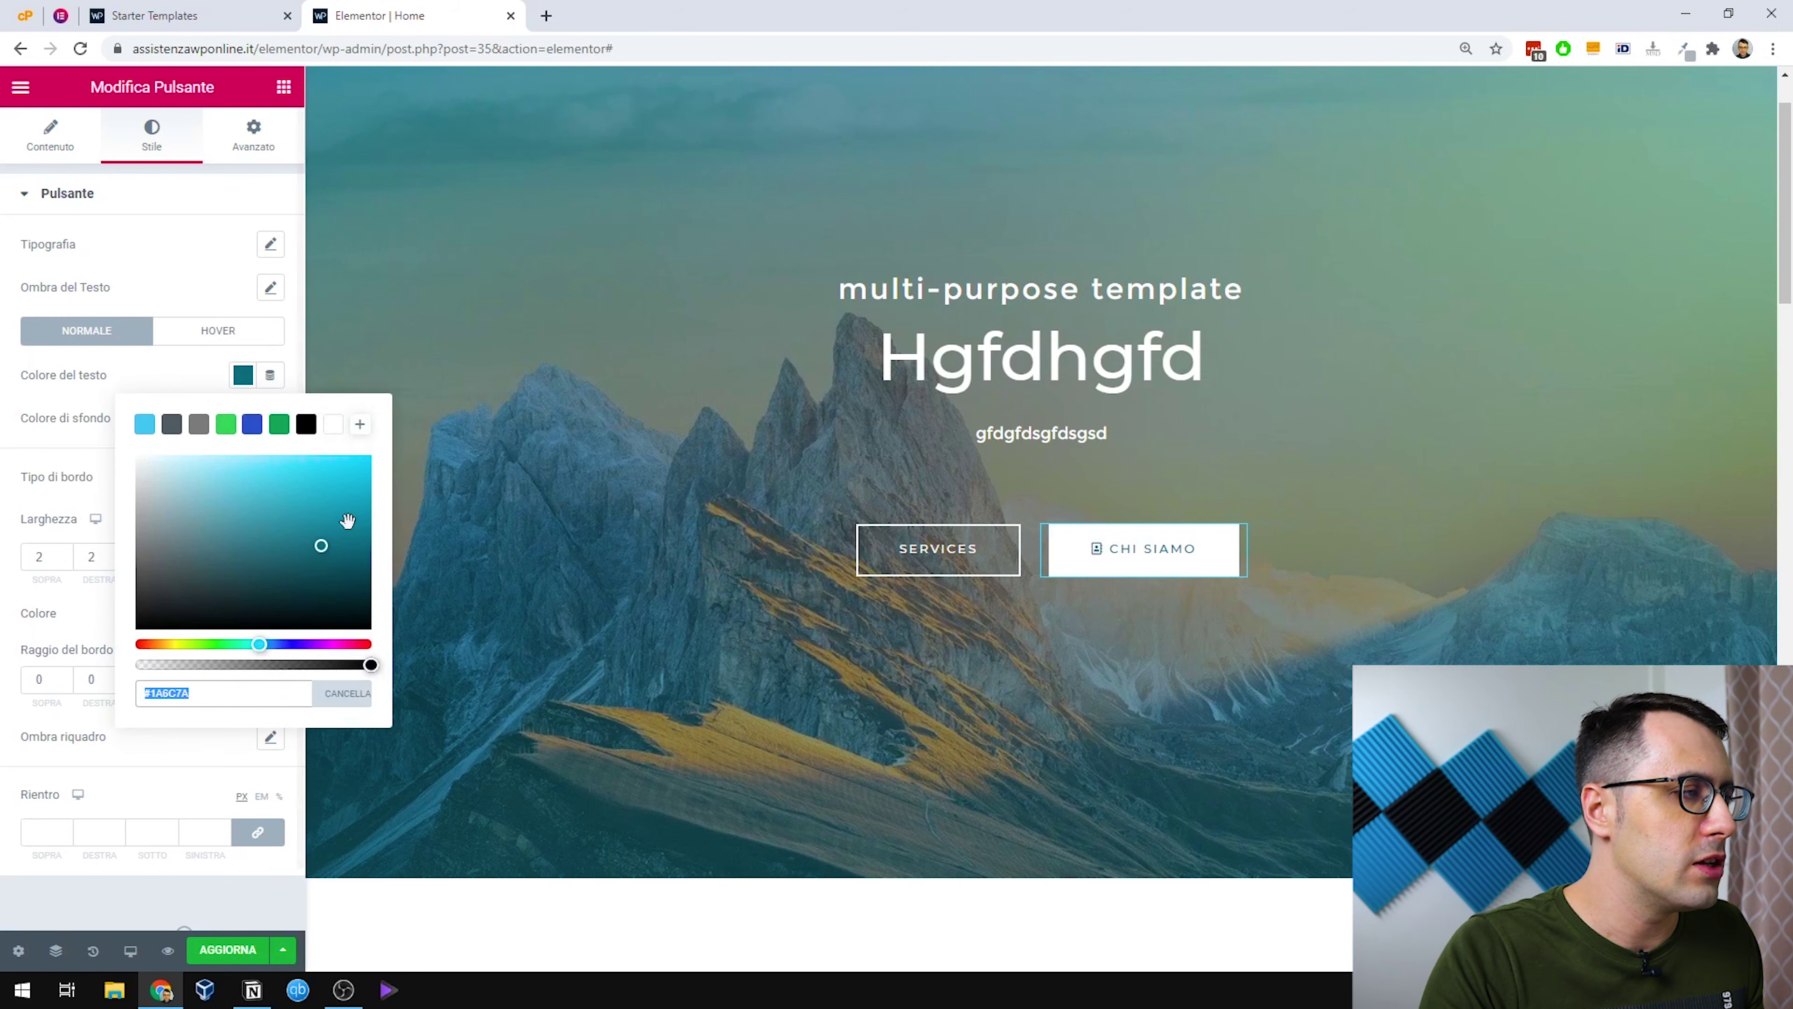
{"action": "left_click", "coordinate": [279, 426]}
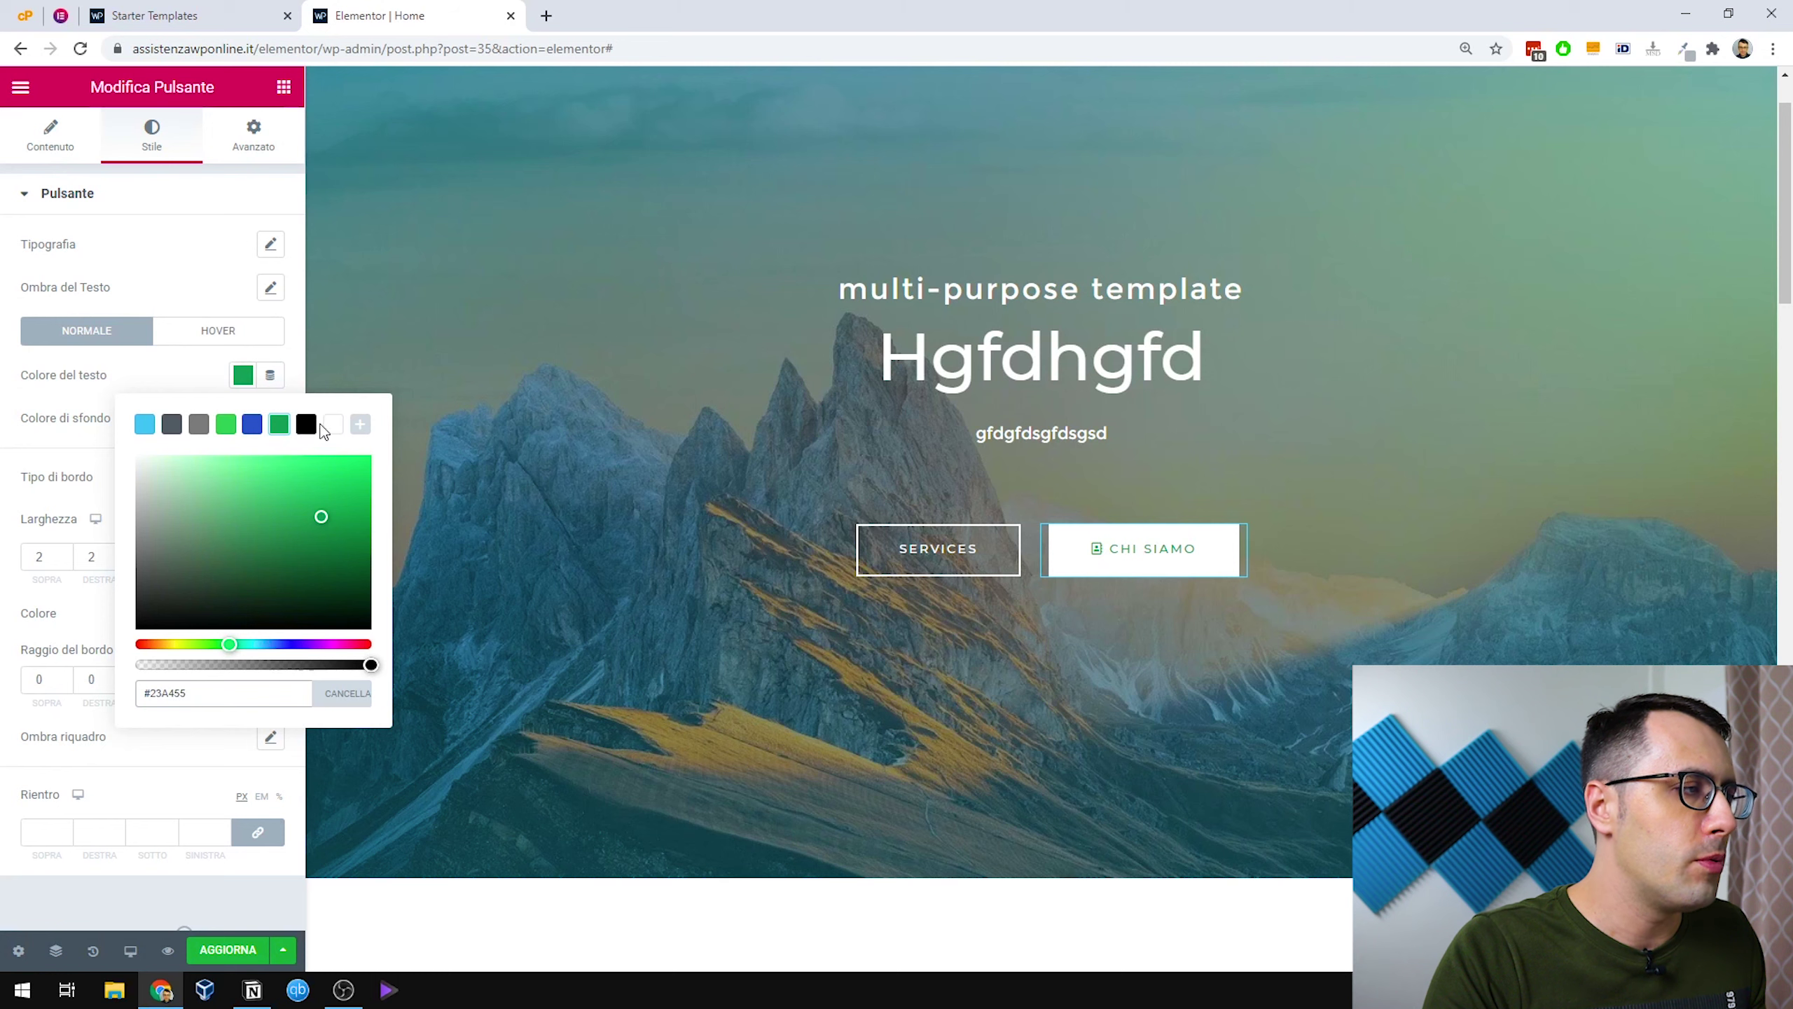
{"action": "left_click", "coordinate": [307, 427]}
{"action": "left_click", "coordinate": [125, 264]}
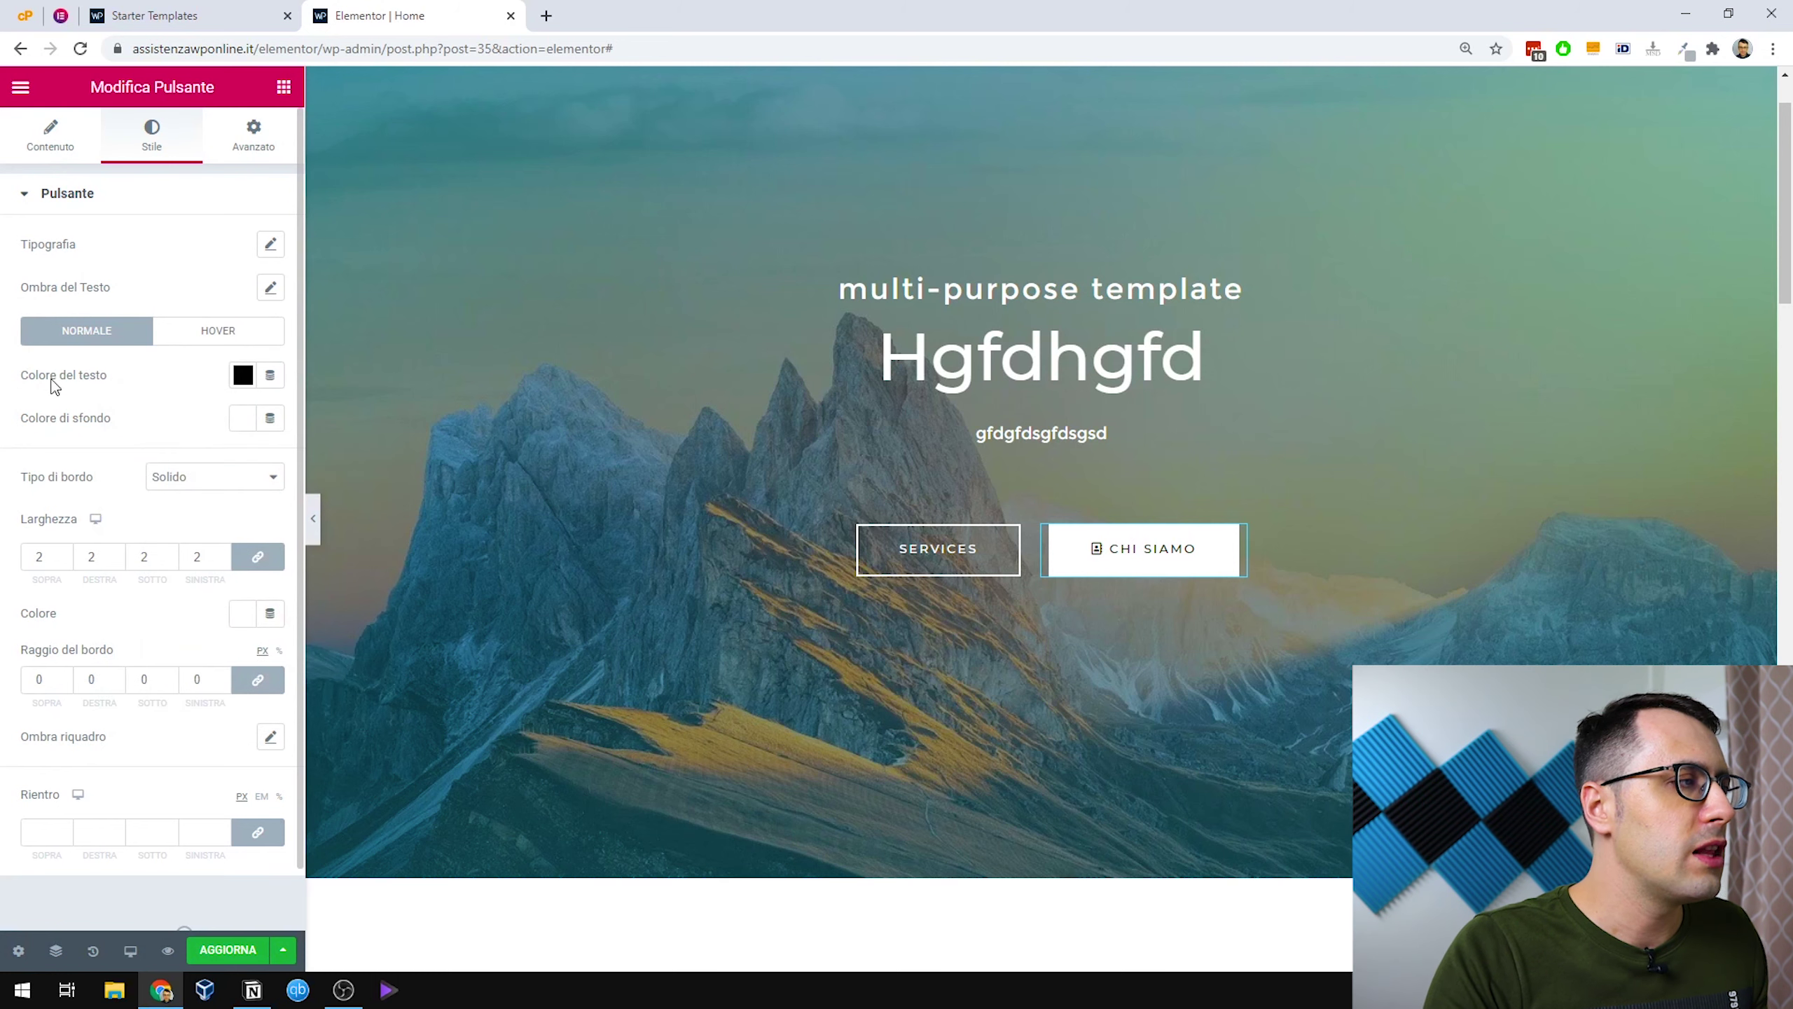
Set the Chi siamo button's hover background colour to the palette's dark green.
{"action": "left_click", "coordinate": [204, 338]}
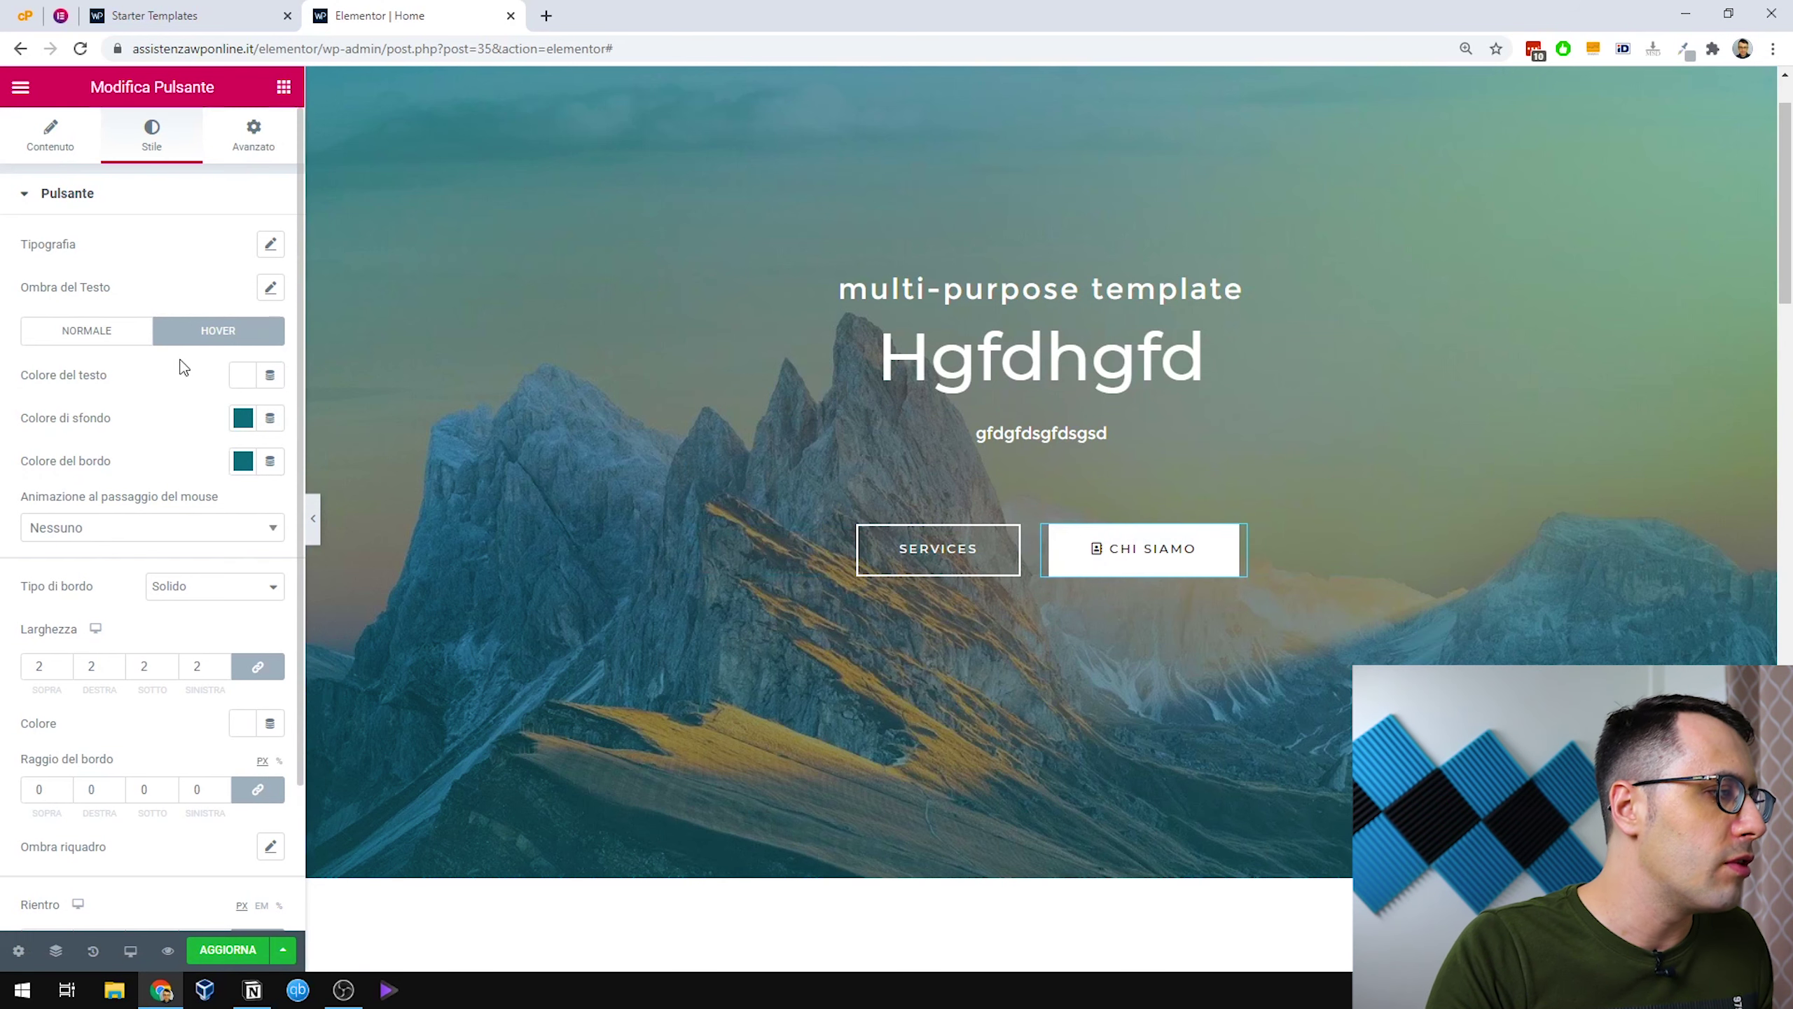
{"action": "left_click", "coordinate": [243, 418]}
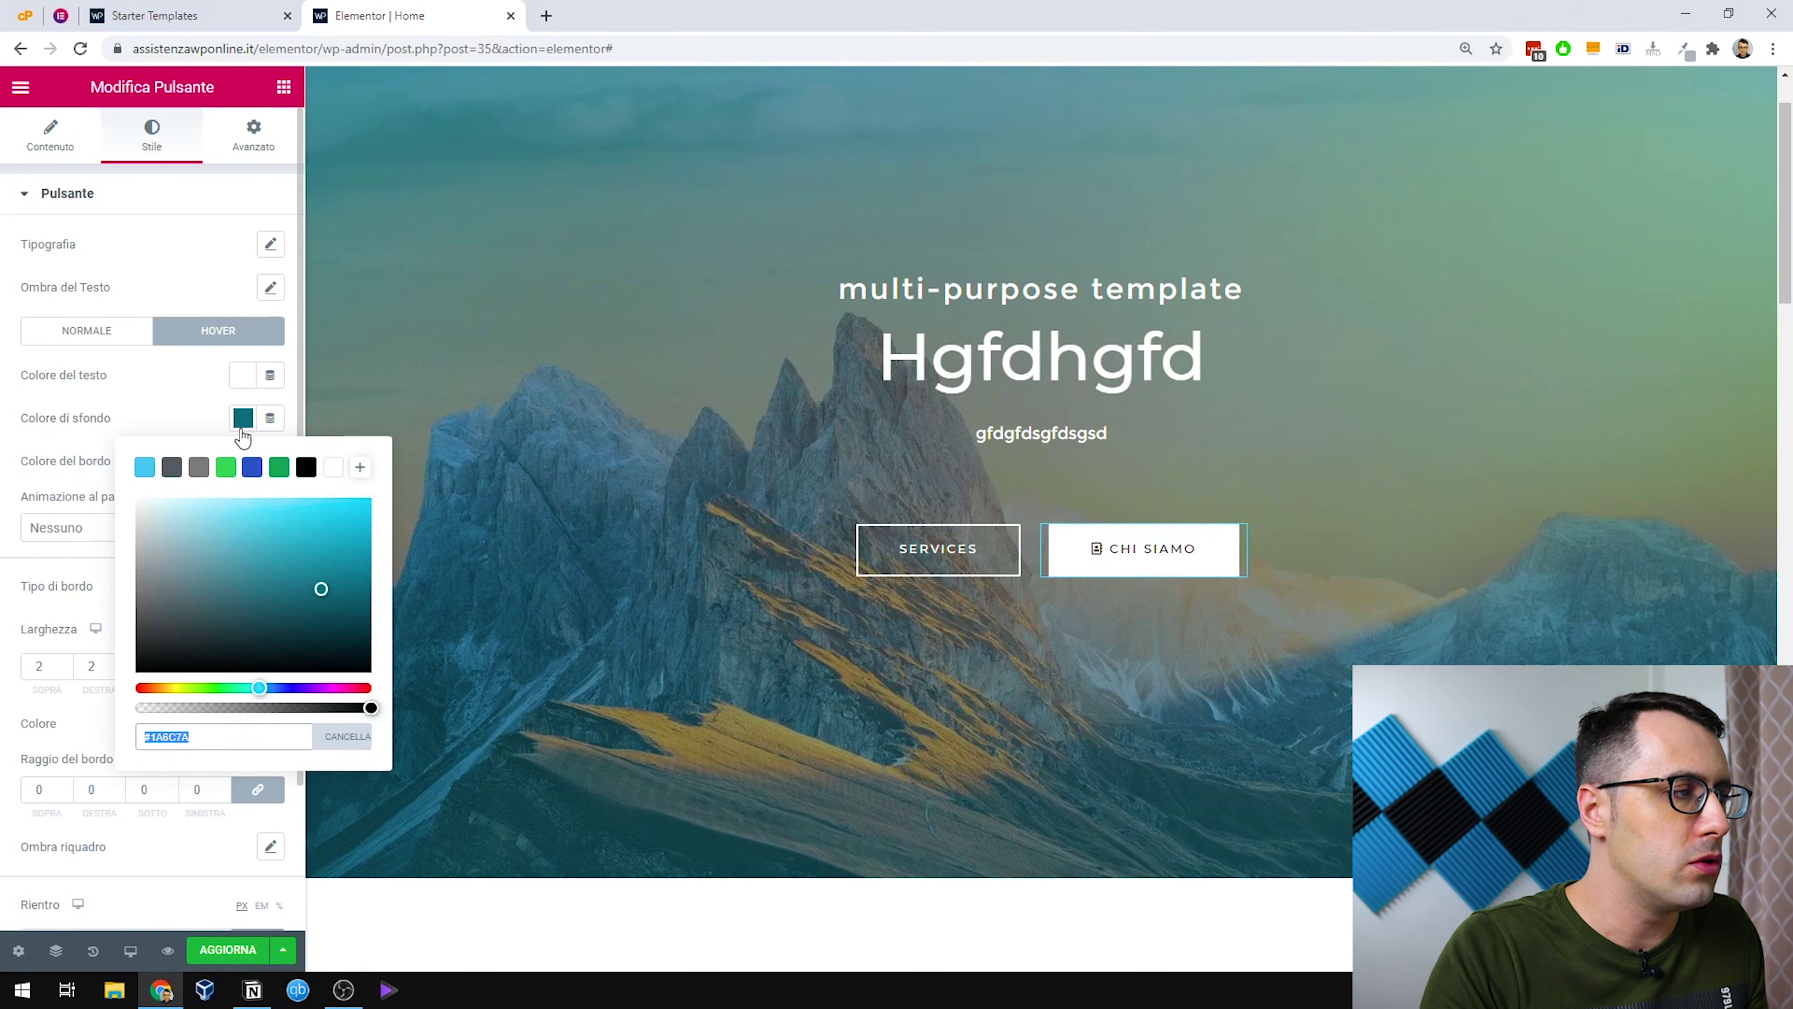
{"action": "left_click", "coordinate": [279, 468]}
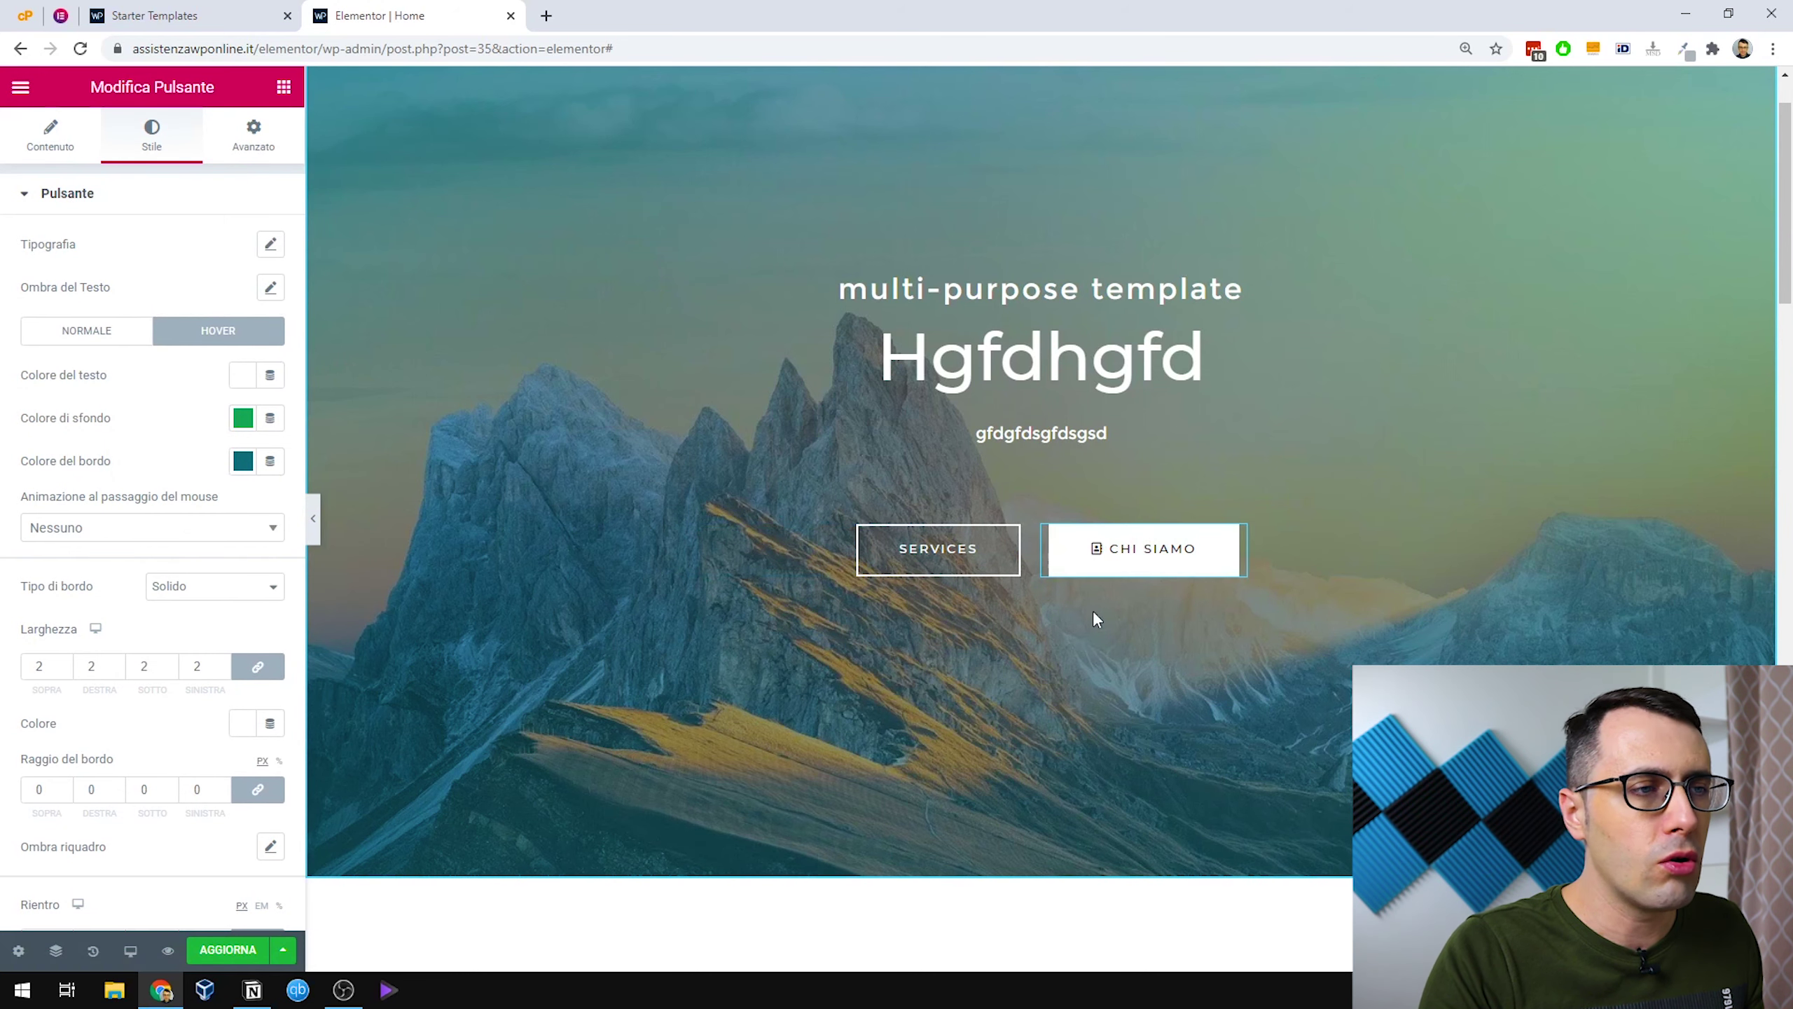
Preview the hero without the editing panel to check the Chi siamo button, and return to editing.
{"action": "scroll", "coordinate": [465, 573], "scroll_direction": "down", "scroll_amount": 1}
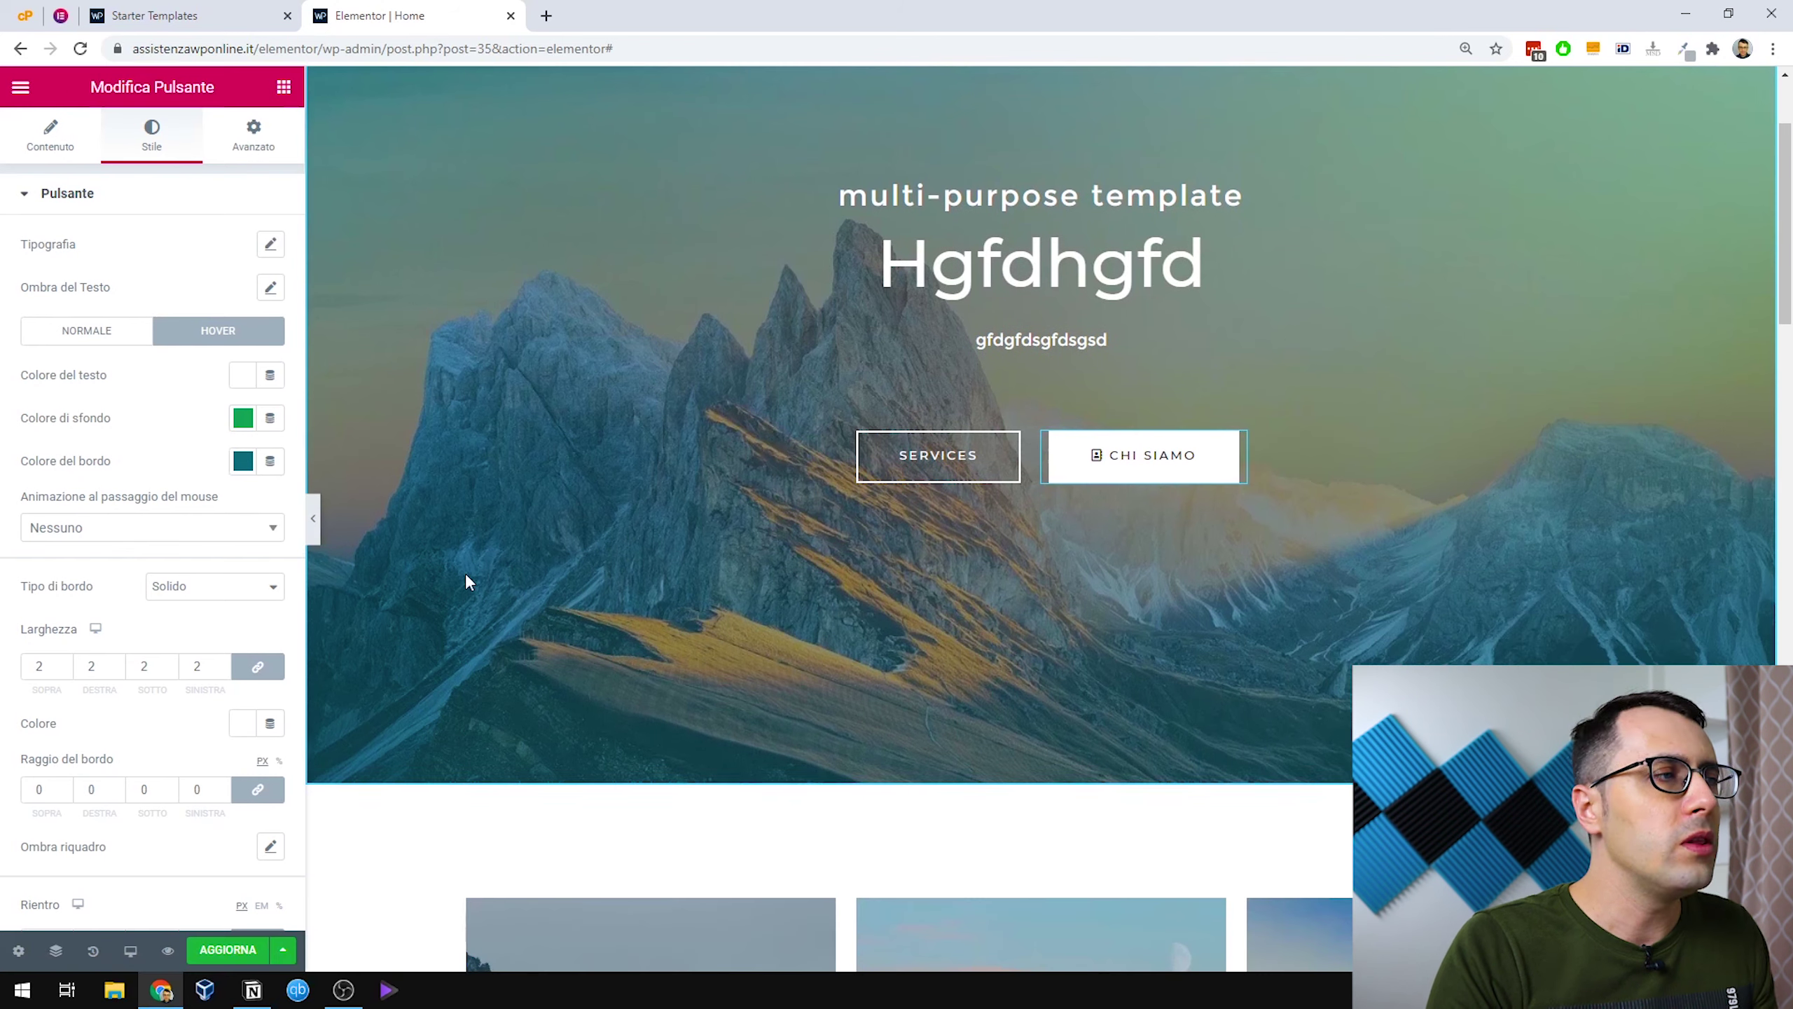
{"action": "left_click", "coordinate": [313, 517]}
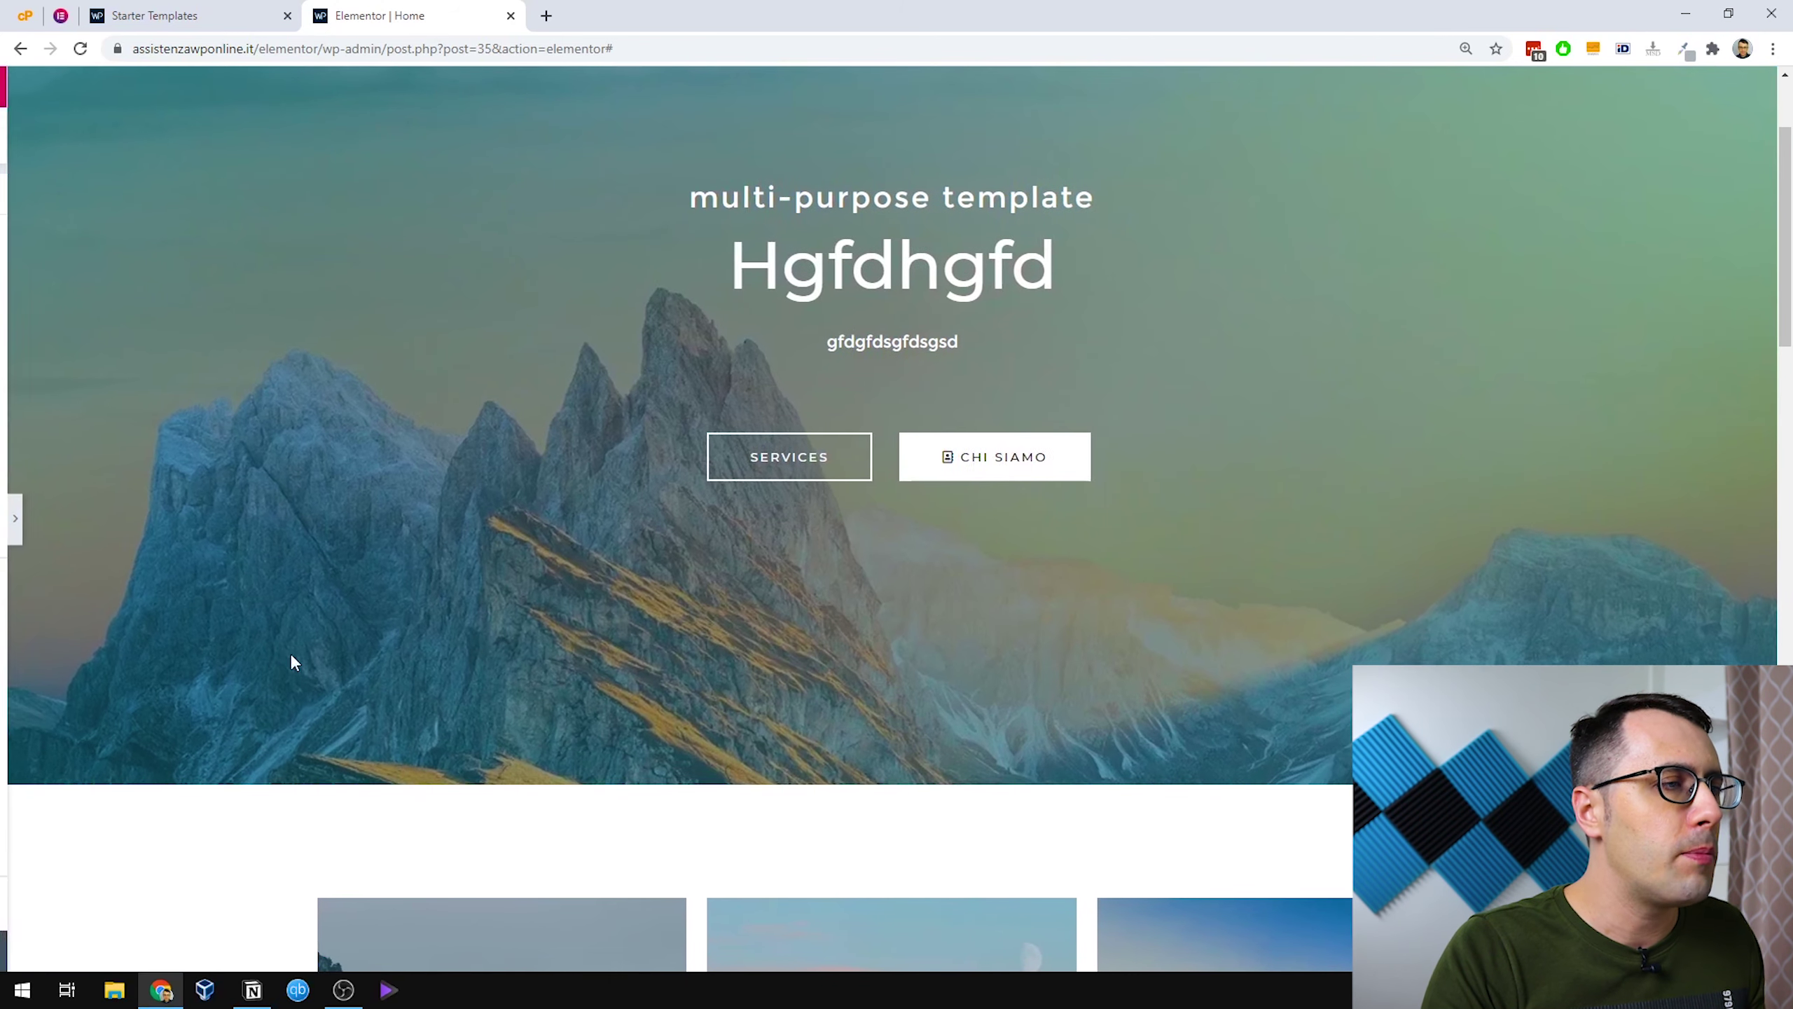
{"action": "scroll", "coordinate": [1165, 672], "scroll_direction": "up", "scroll_amount": 2}
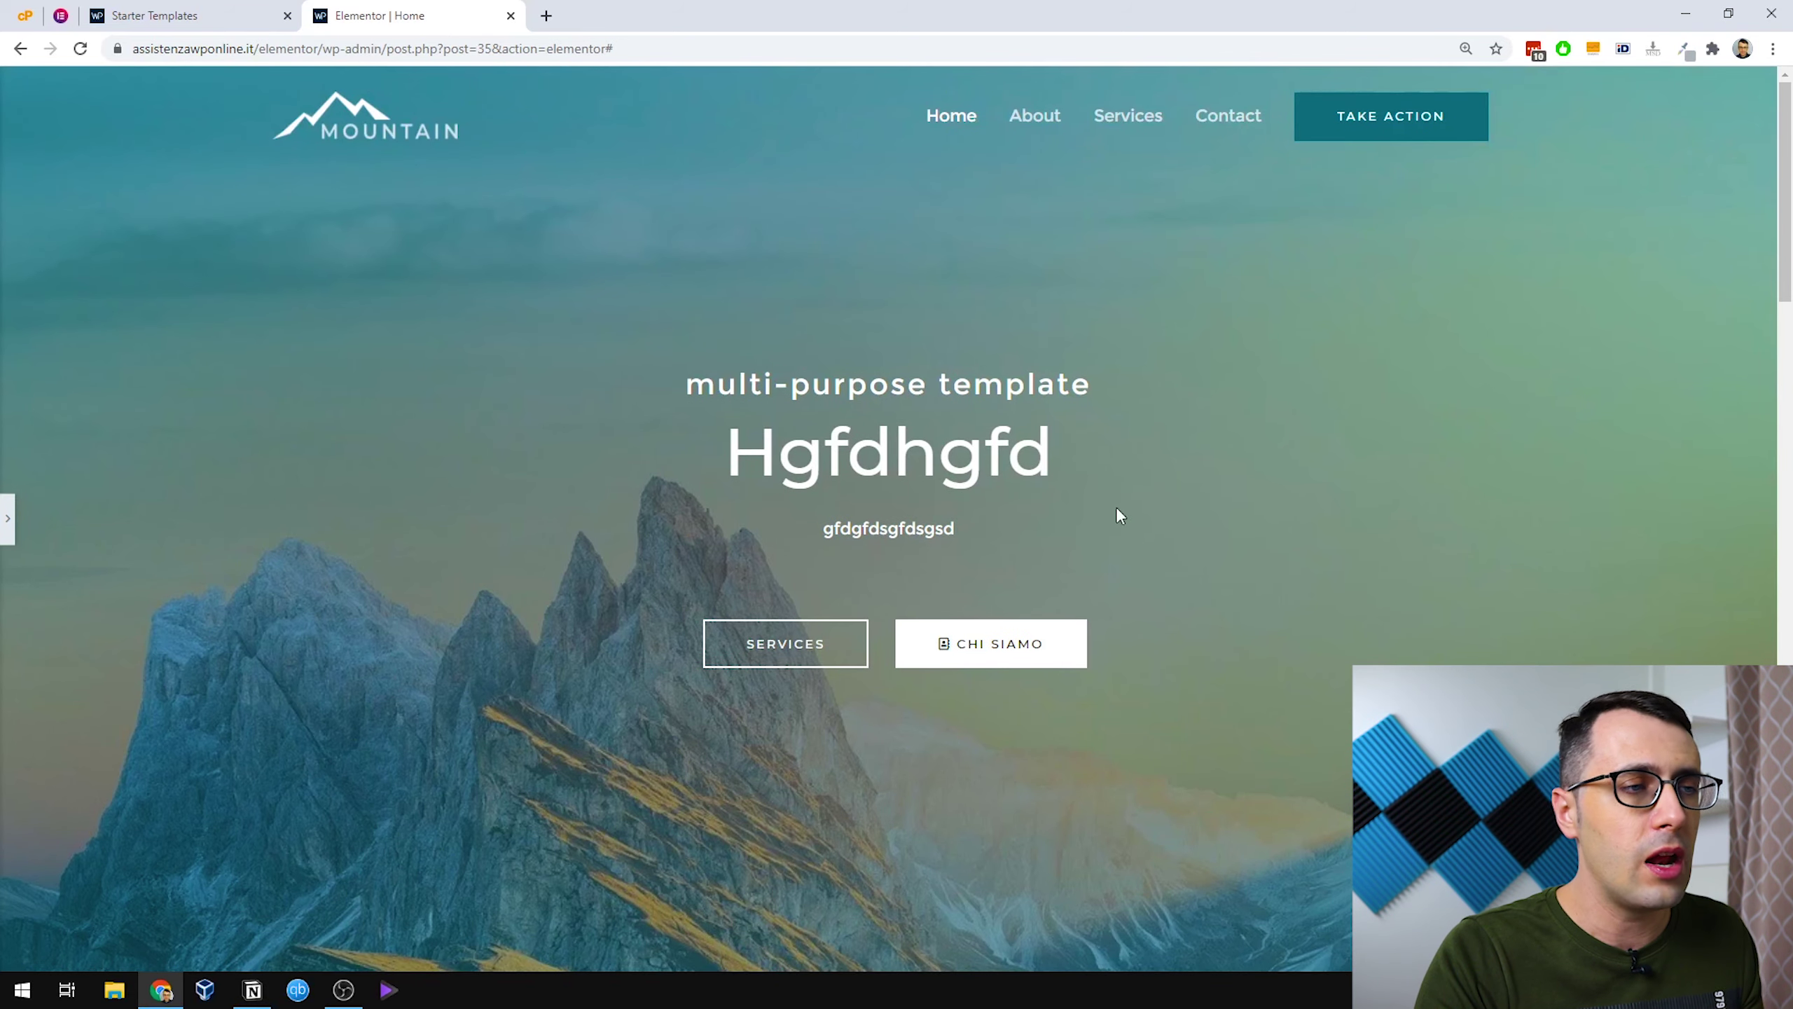
{"action": "left_click", "coordinate": [991, 643]}
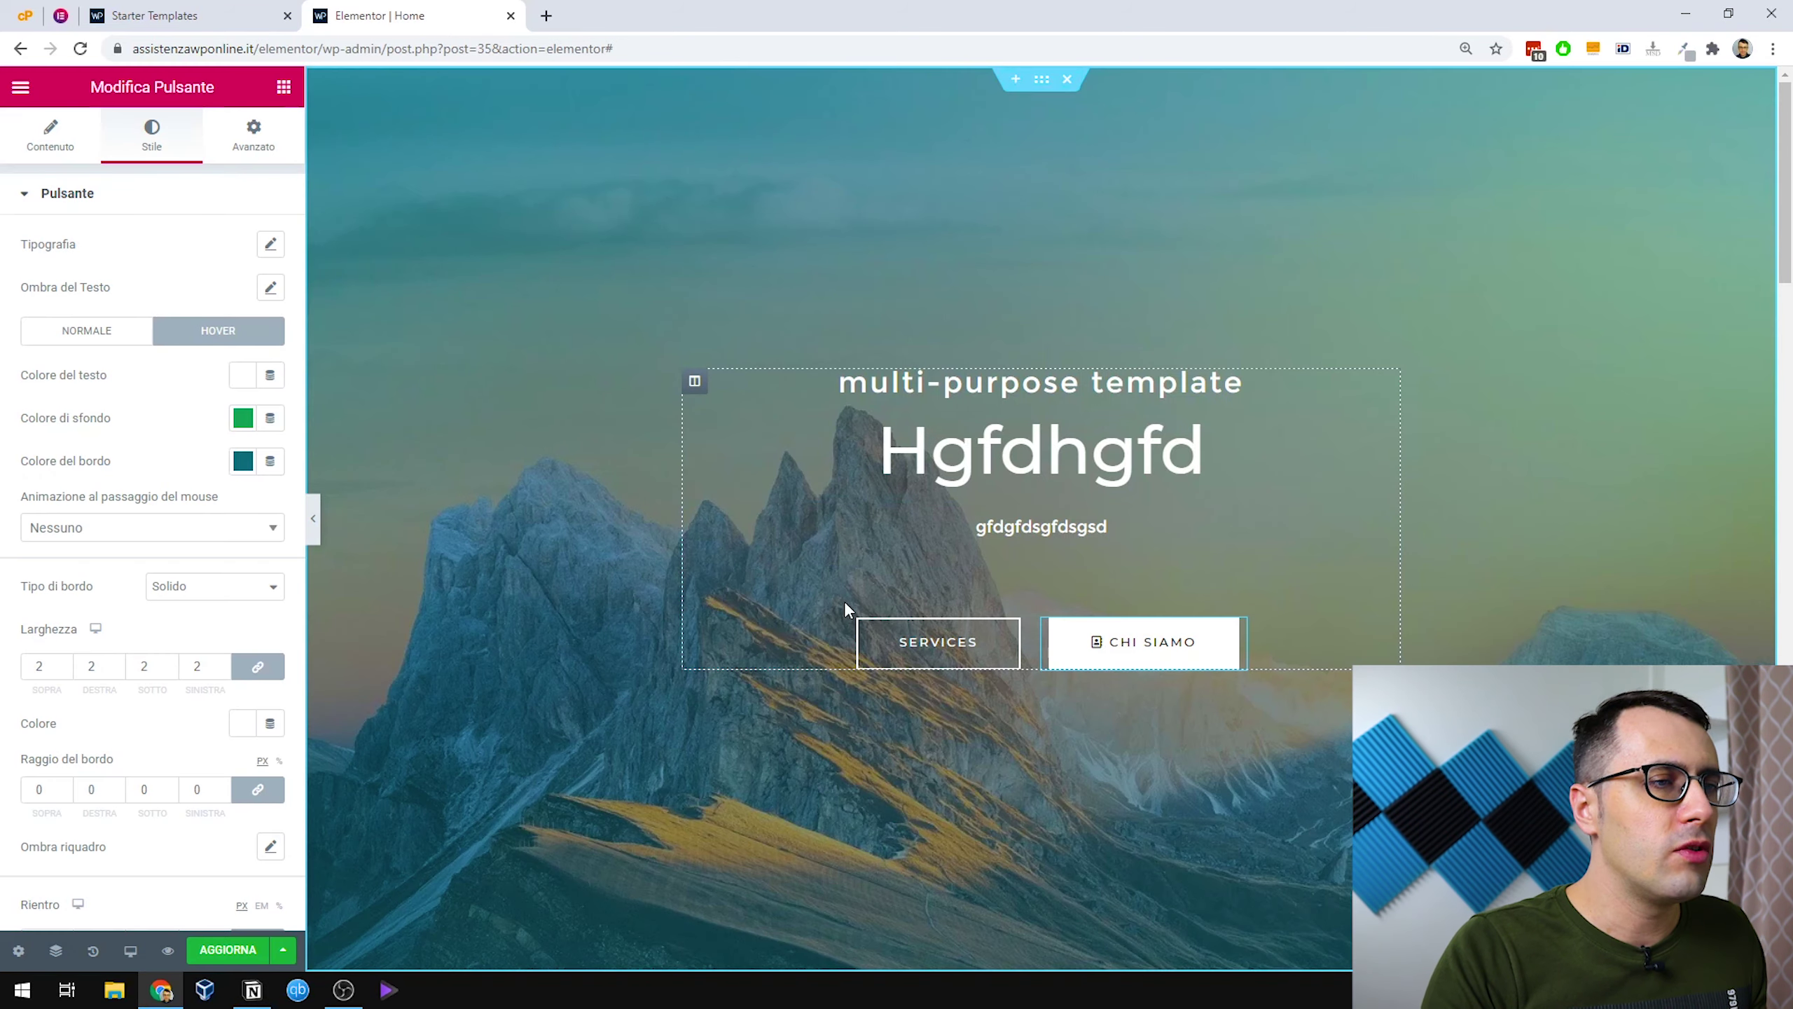
{"action": "left_click", "coordinate": [1234, 633]}
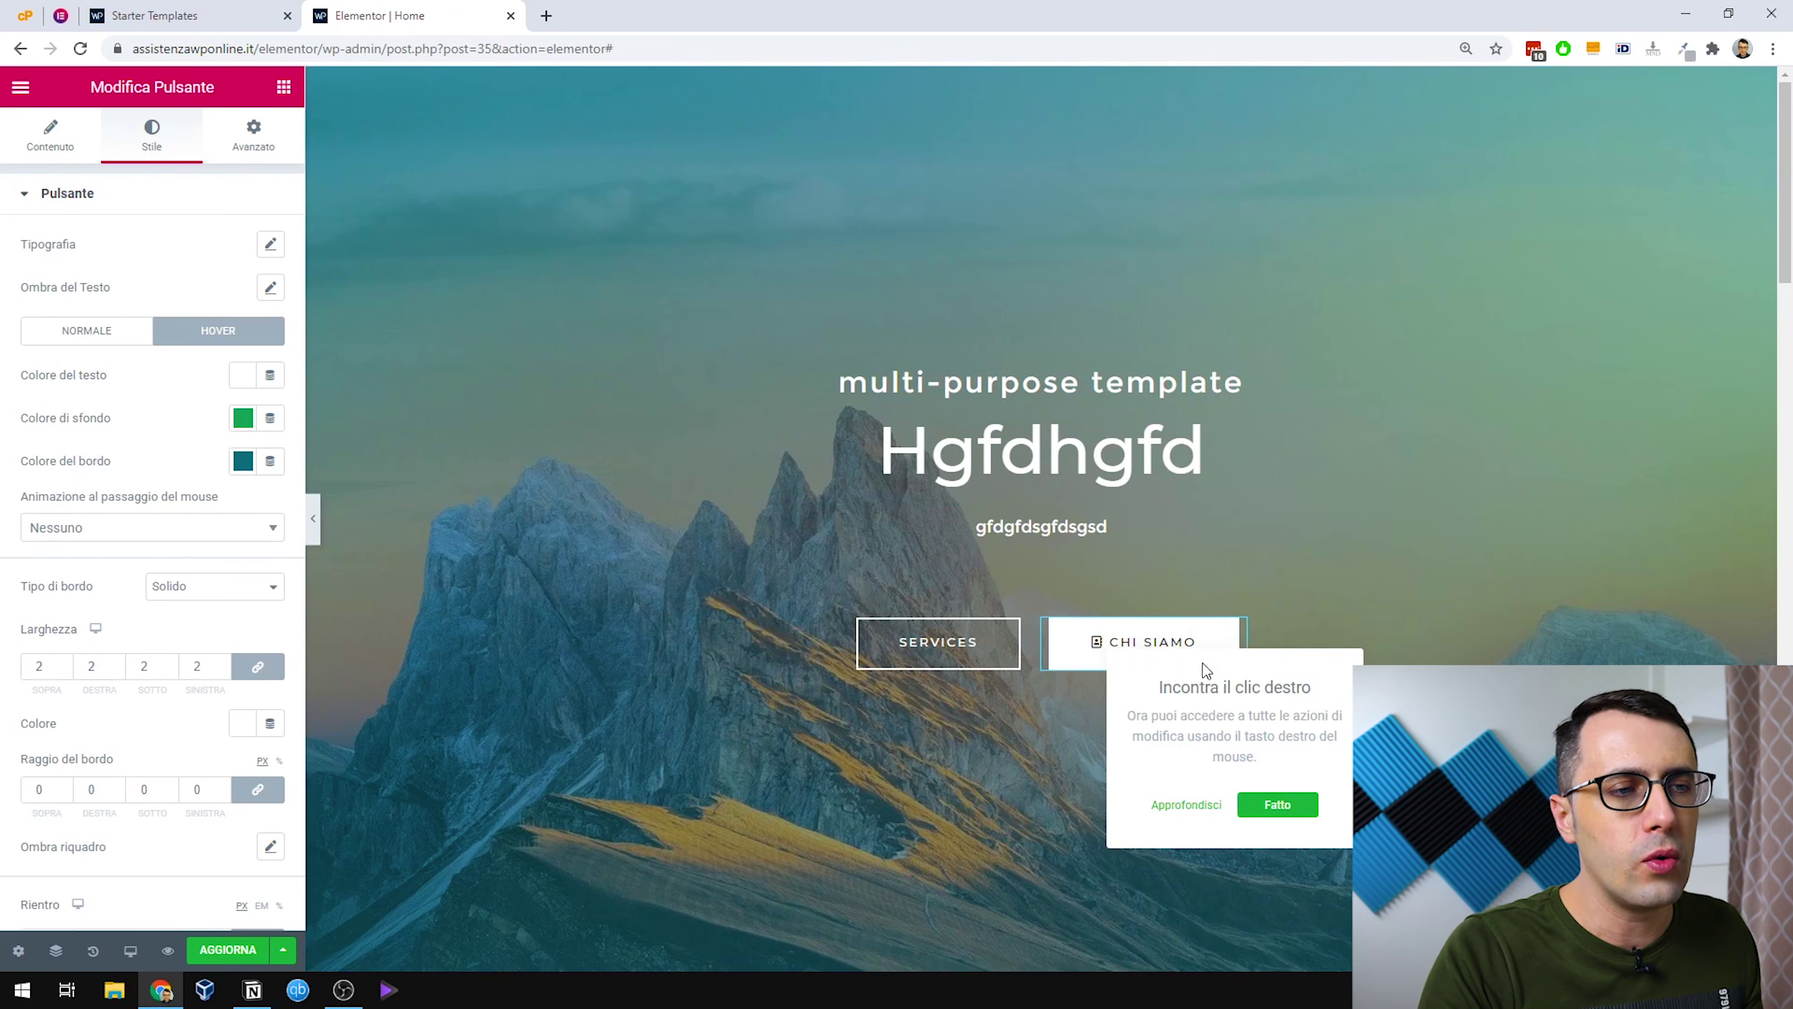
{"action": "left_click", "coordinate": [922, 767]}
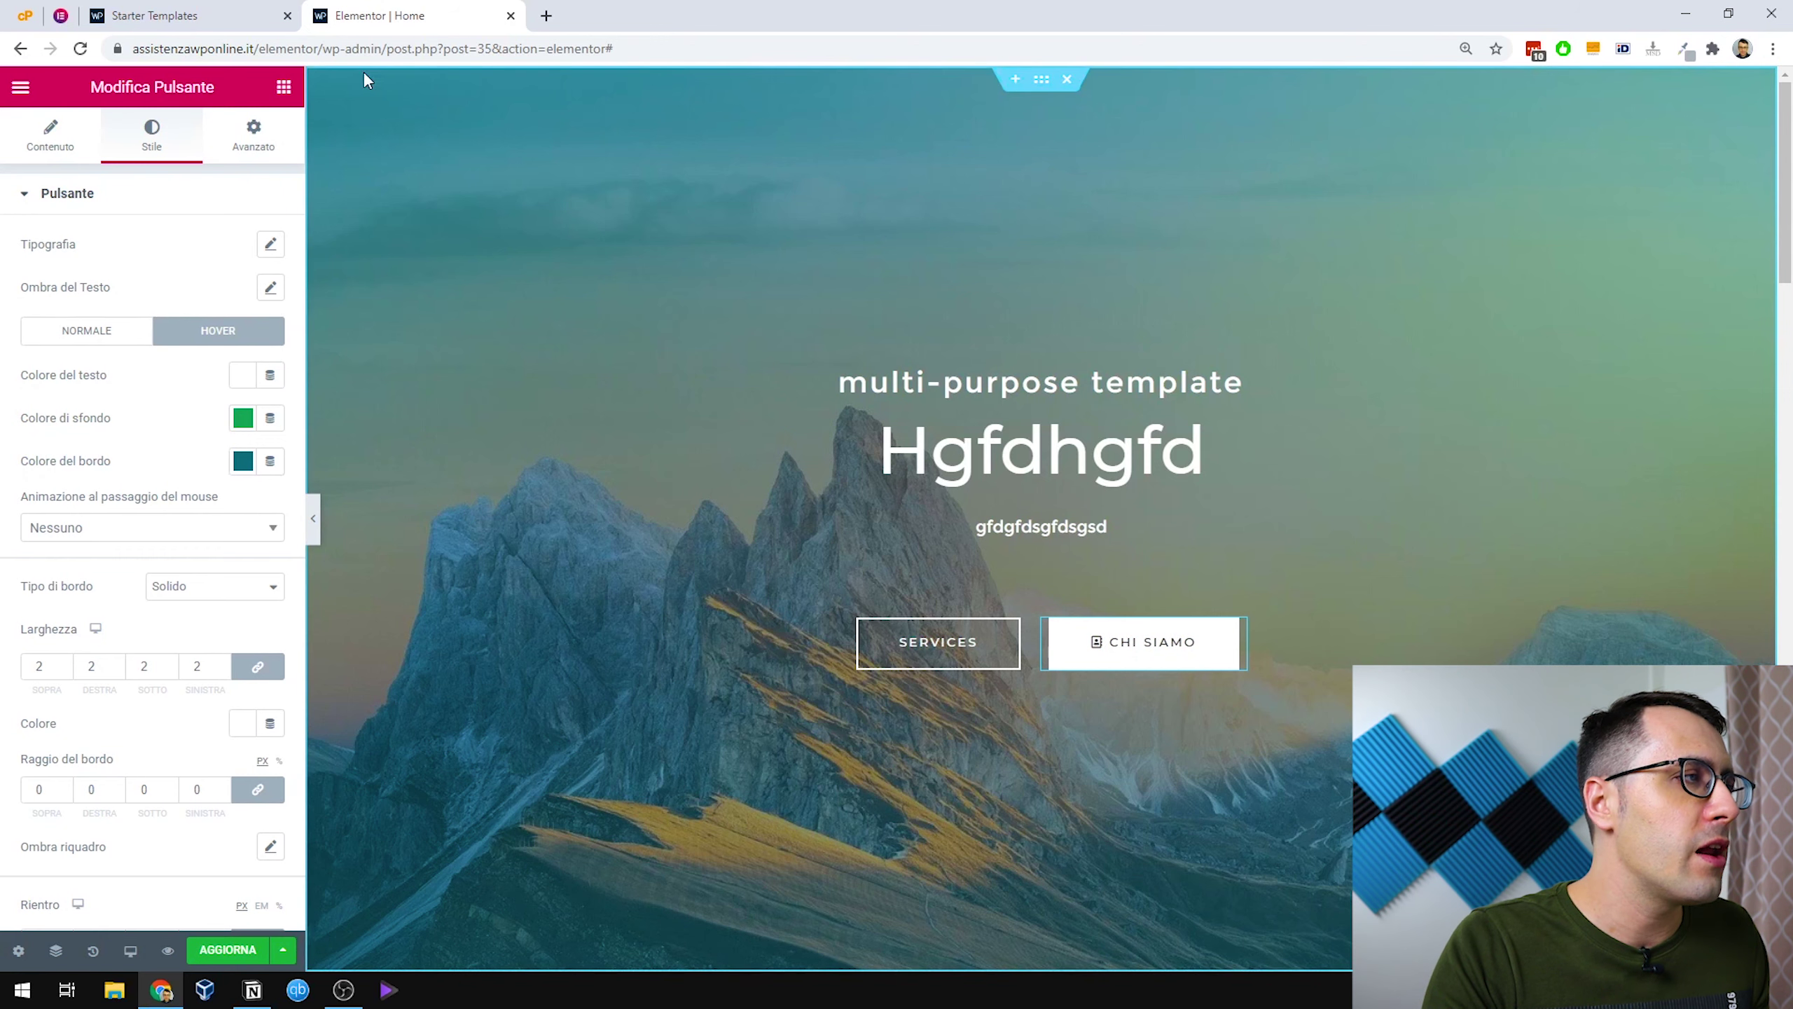
Browse the available widgets from the Base and Pro groups through Generale to Header, Footer & Blocks.
{"action": "left_click", "coordinate": [283, 90]}
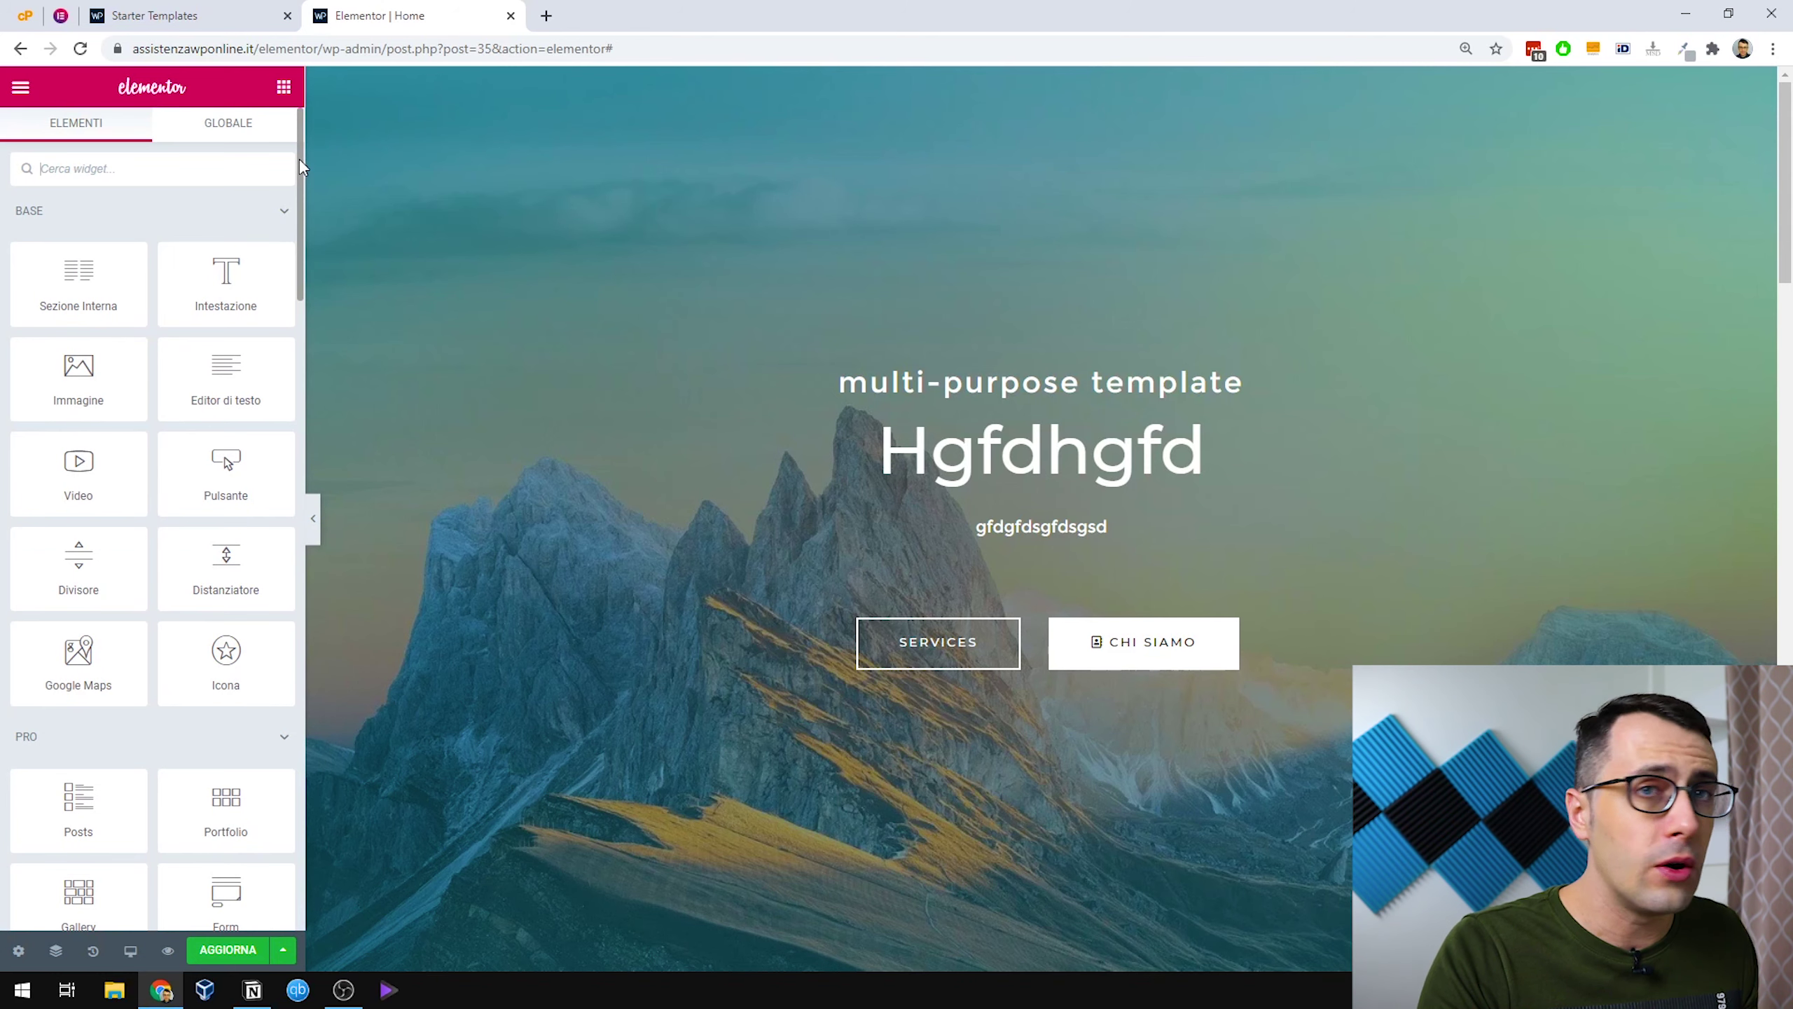
{"action": "left_click_drag", "start_coordinate": [300, 160], "coordinate": [297, 513]}
{"action": "scroll", "coordinate": [244, 476], "scroll_direction": "down", "scroll_amount": 3}
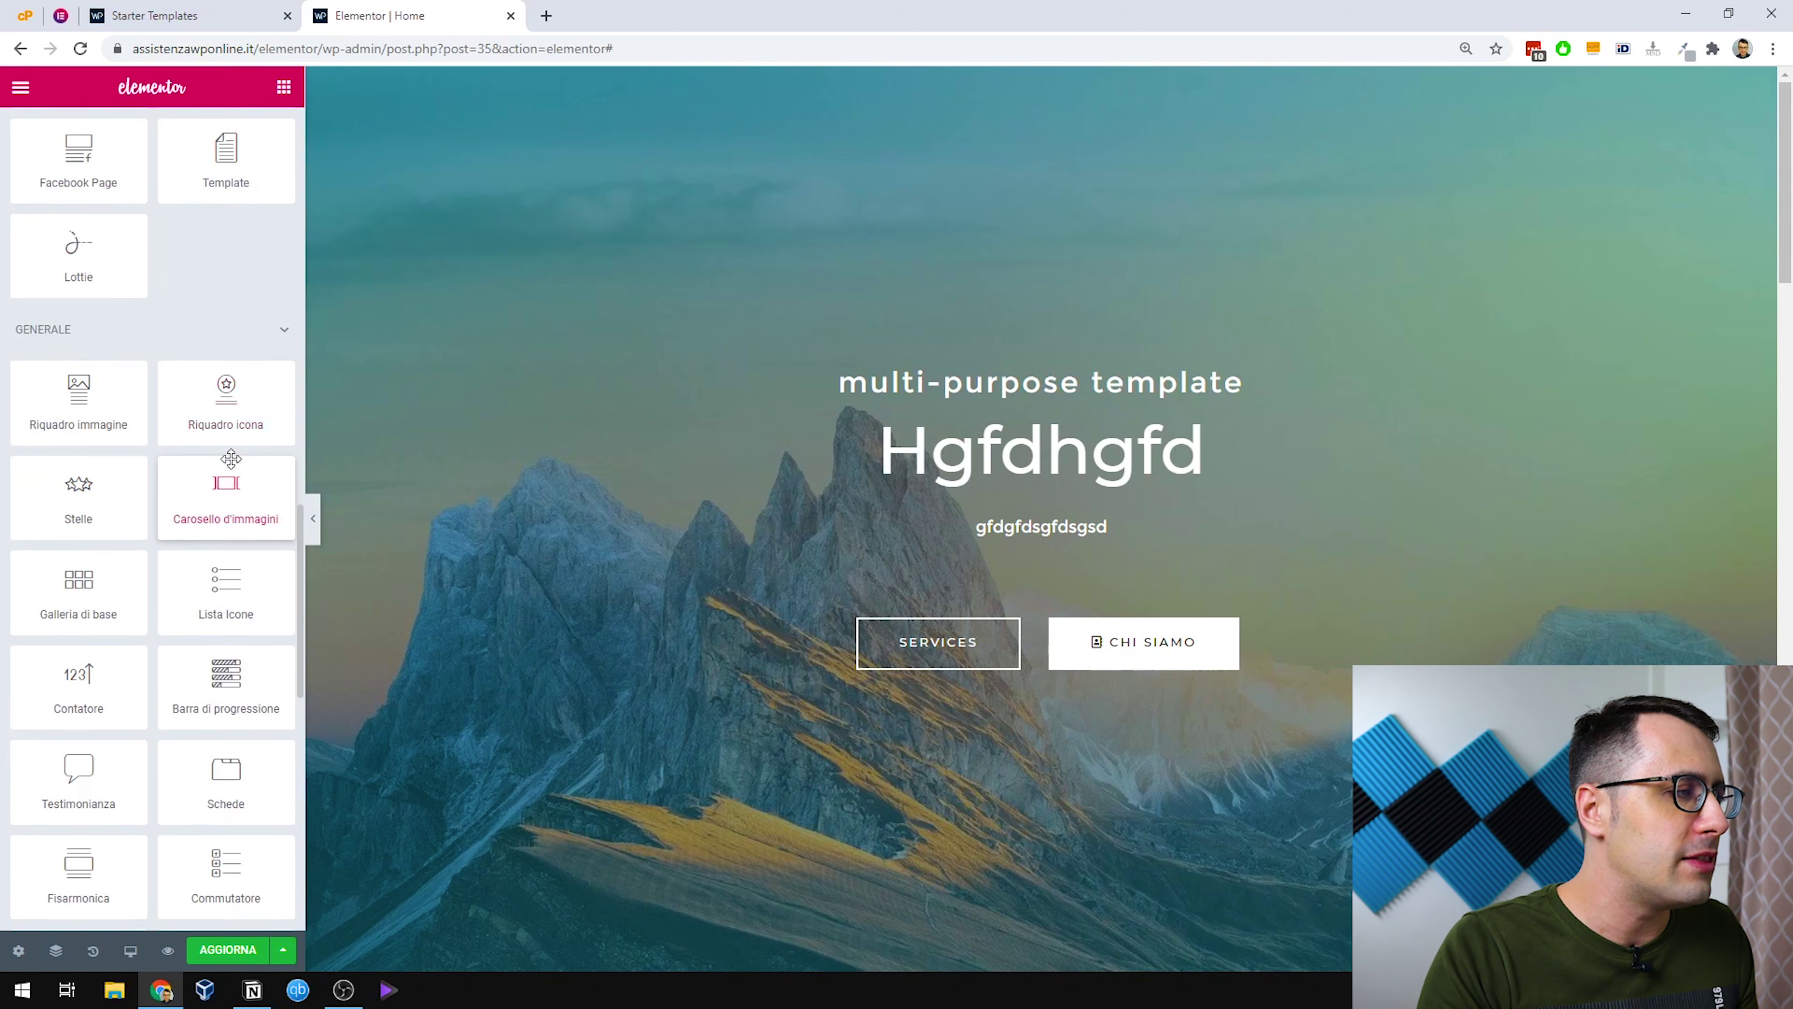
{"action": "scroll", "coordinate": [211, 361], "scroll_direction": "down", "scroll_amount": 1}
{"action": "scroll", "coordinate": [211, 361], "scroll_direction": "down", "scroll_amount": 2}
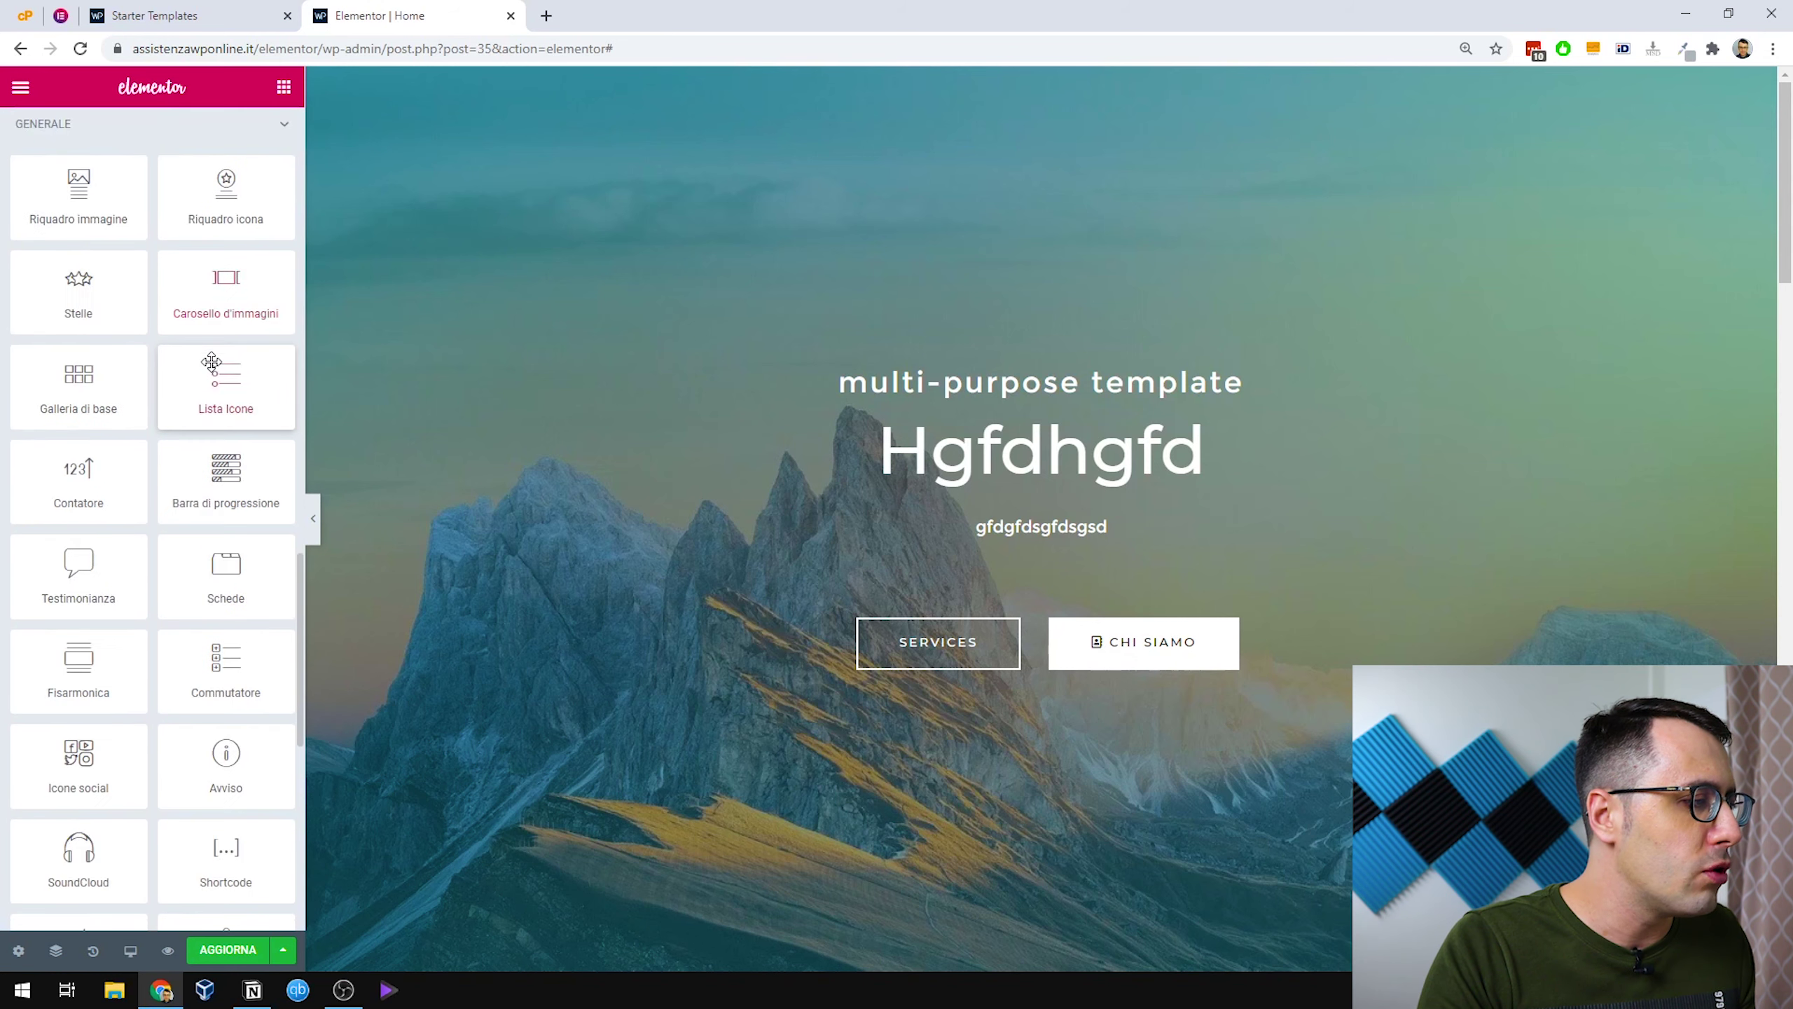
{"action": "scroll", "coordinate": [212, 363], "scroll_direction": "down", "scroll_amount": 3}
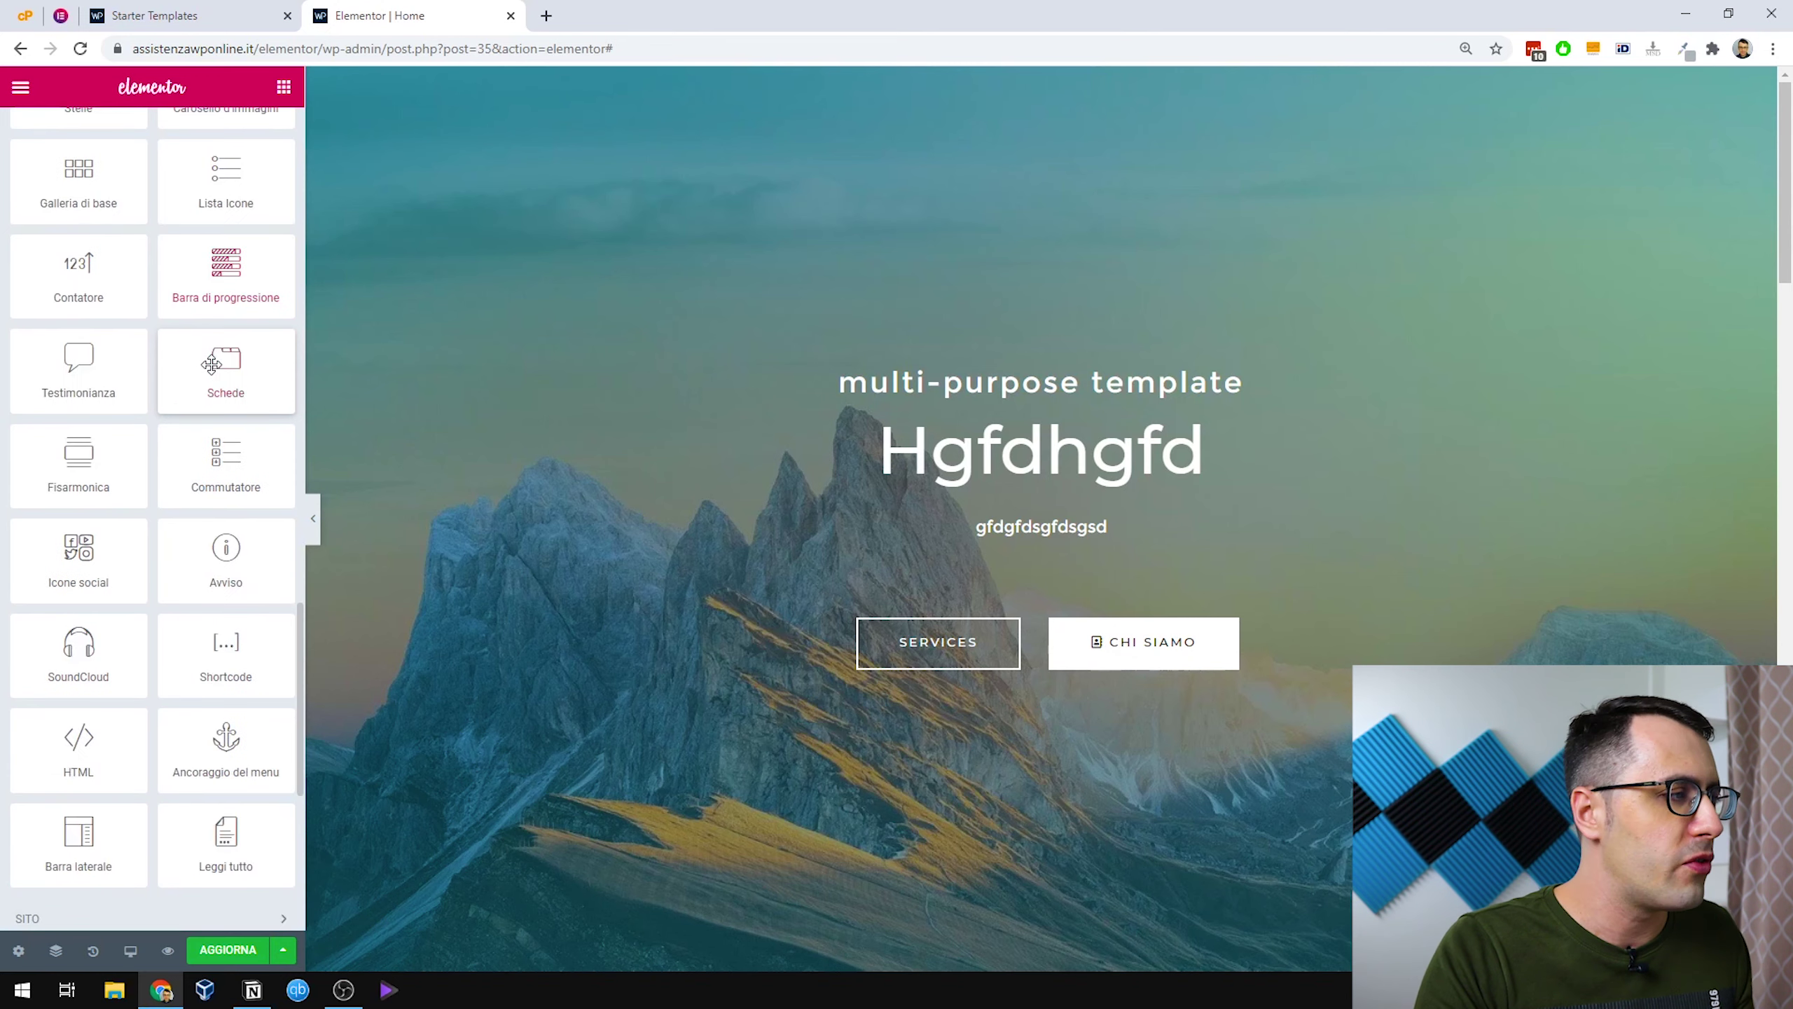
{"action": "scroll", "coordinate": [170, 481], "scroll_direction": "down", "scroll_amount": 2}
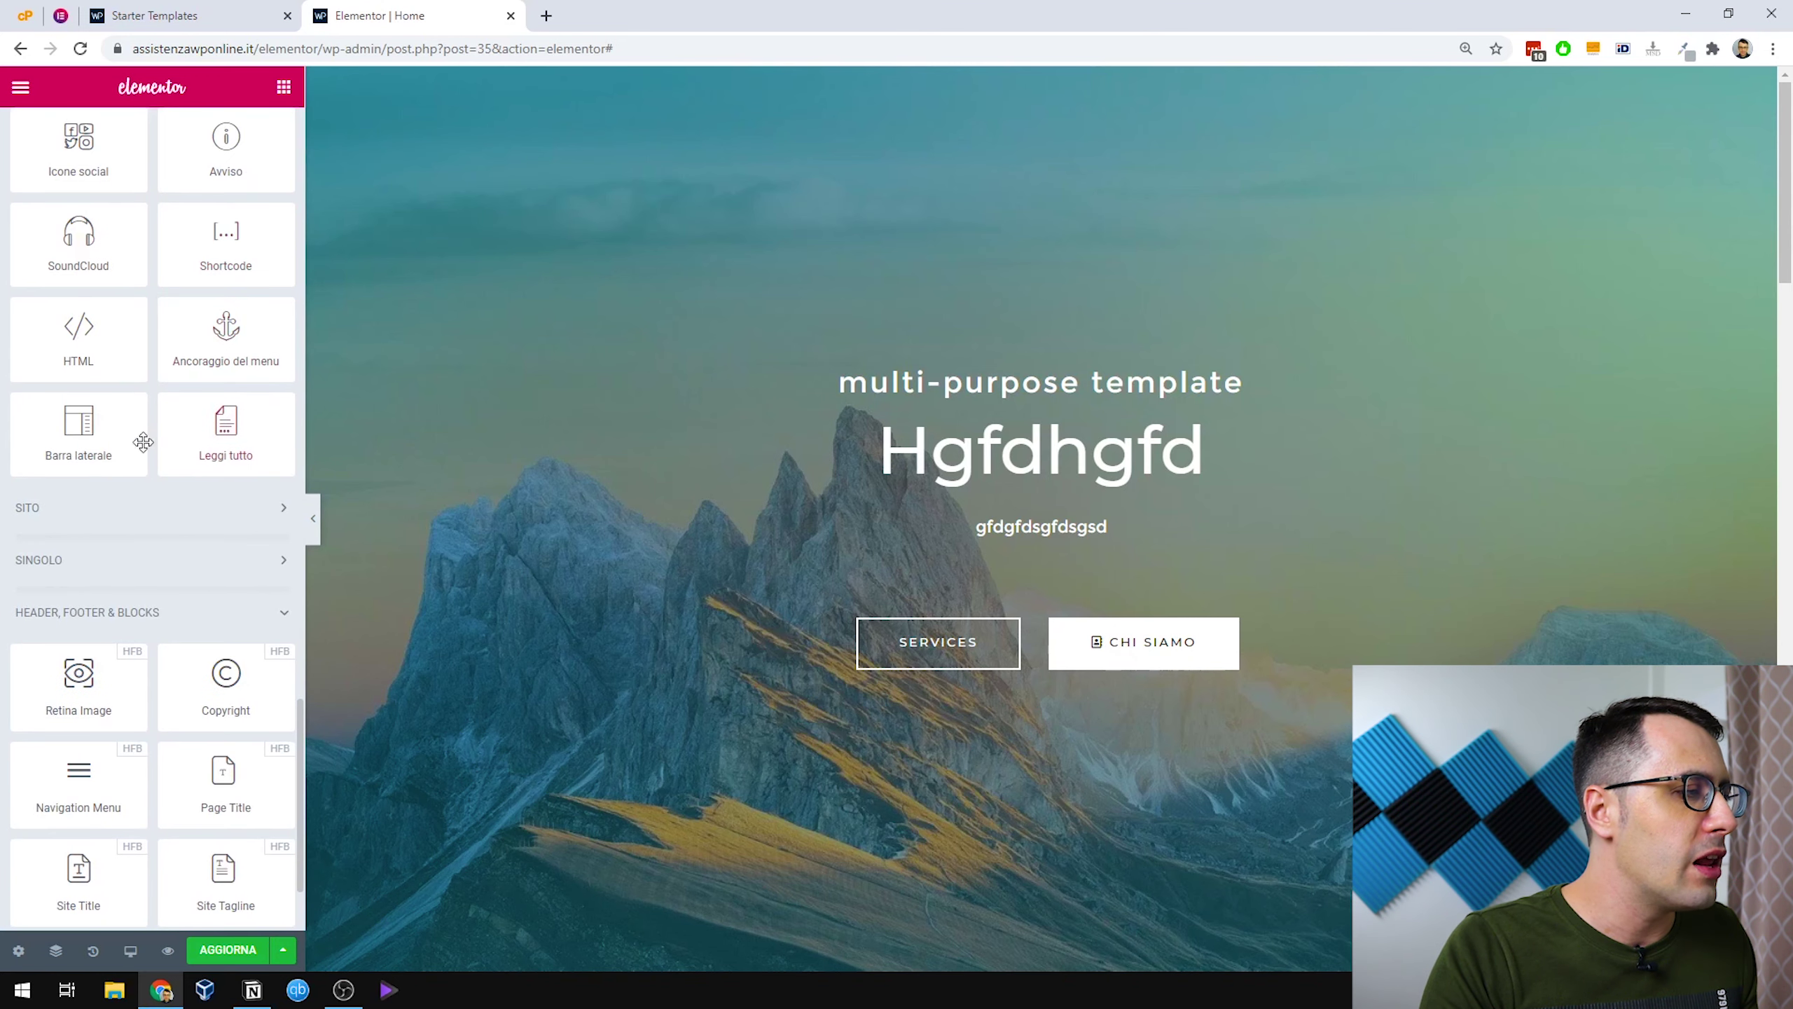
{"action": "scroll", "coordinate": [162, 503], "scroll_direction": "down", "scroll_amount": 2}
{"action": "scroll", "coordinate": [169, 459], "scroll_direction": "up", "scroll_amount": 12}
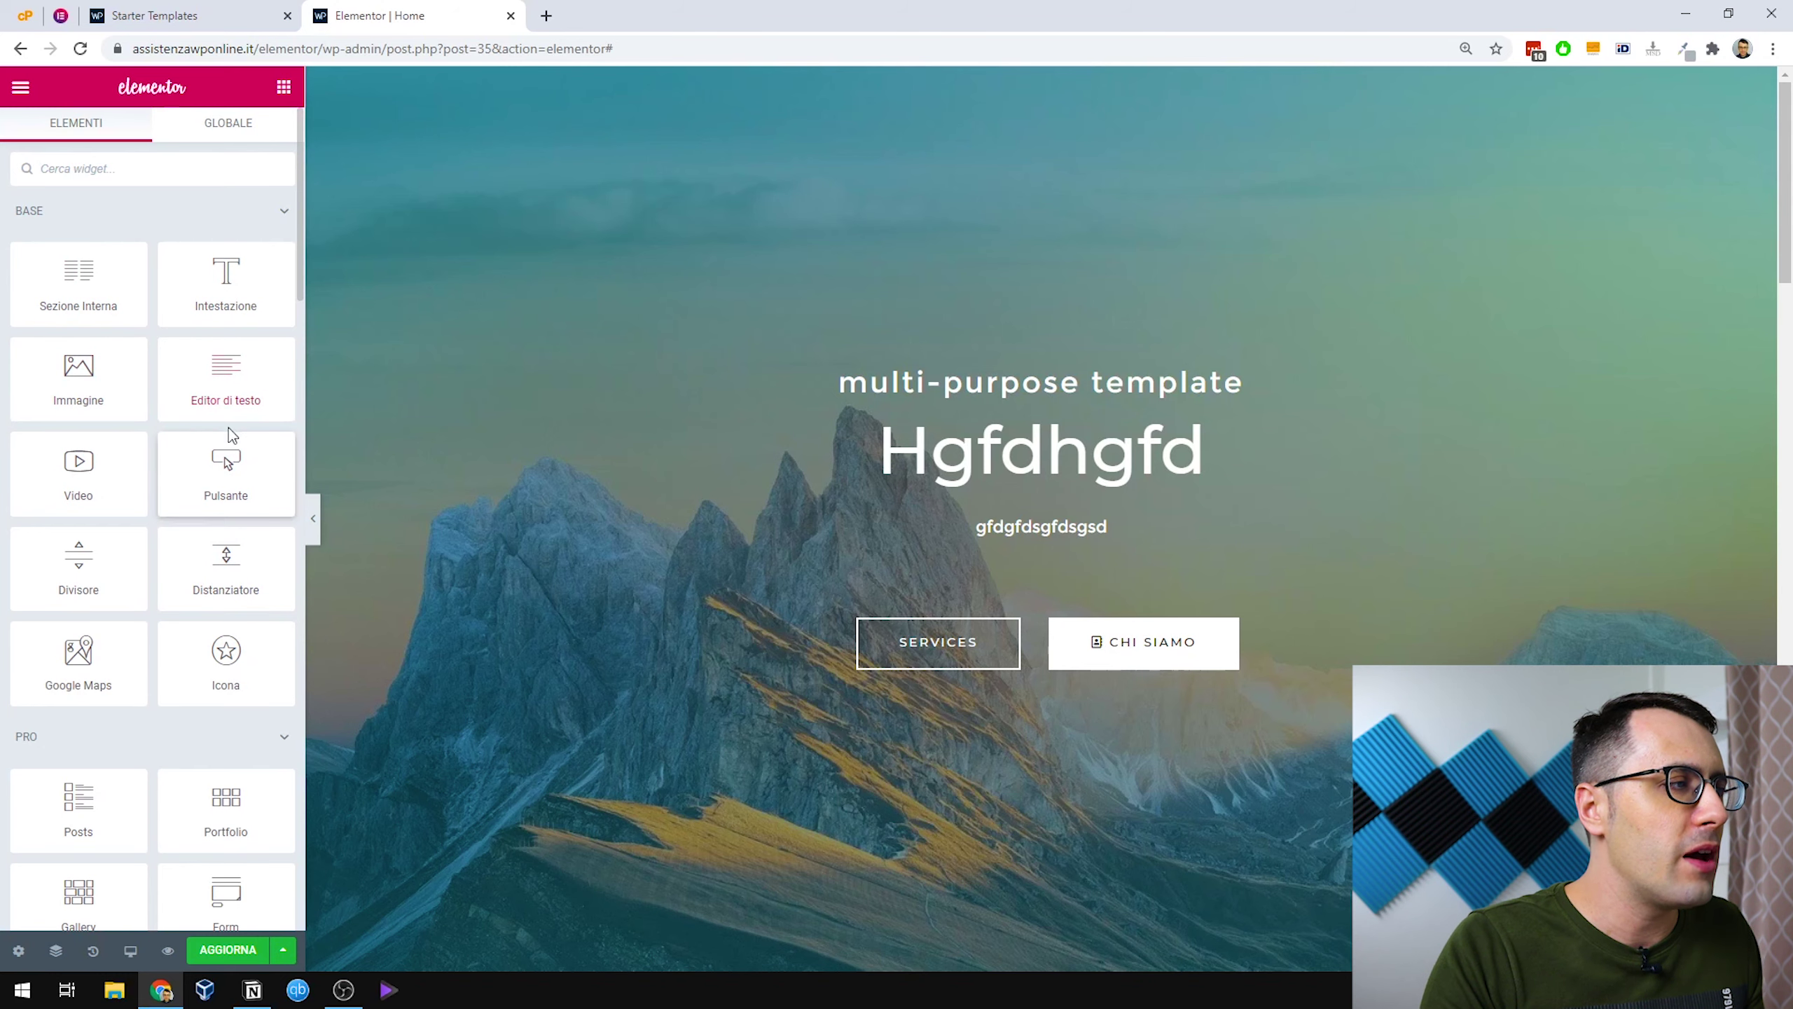
Add a text editor widget above the hero buttons with the text "gfdgfdgfdgds".
{"action": "left_click_drag", "start_coordinate": [227, 386], "coordinate": [1062, 538]}
{"action": "triple_click", "coordinate": [1062, 543]}
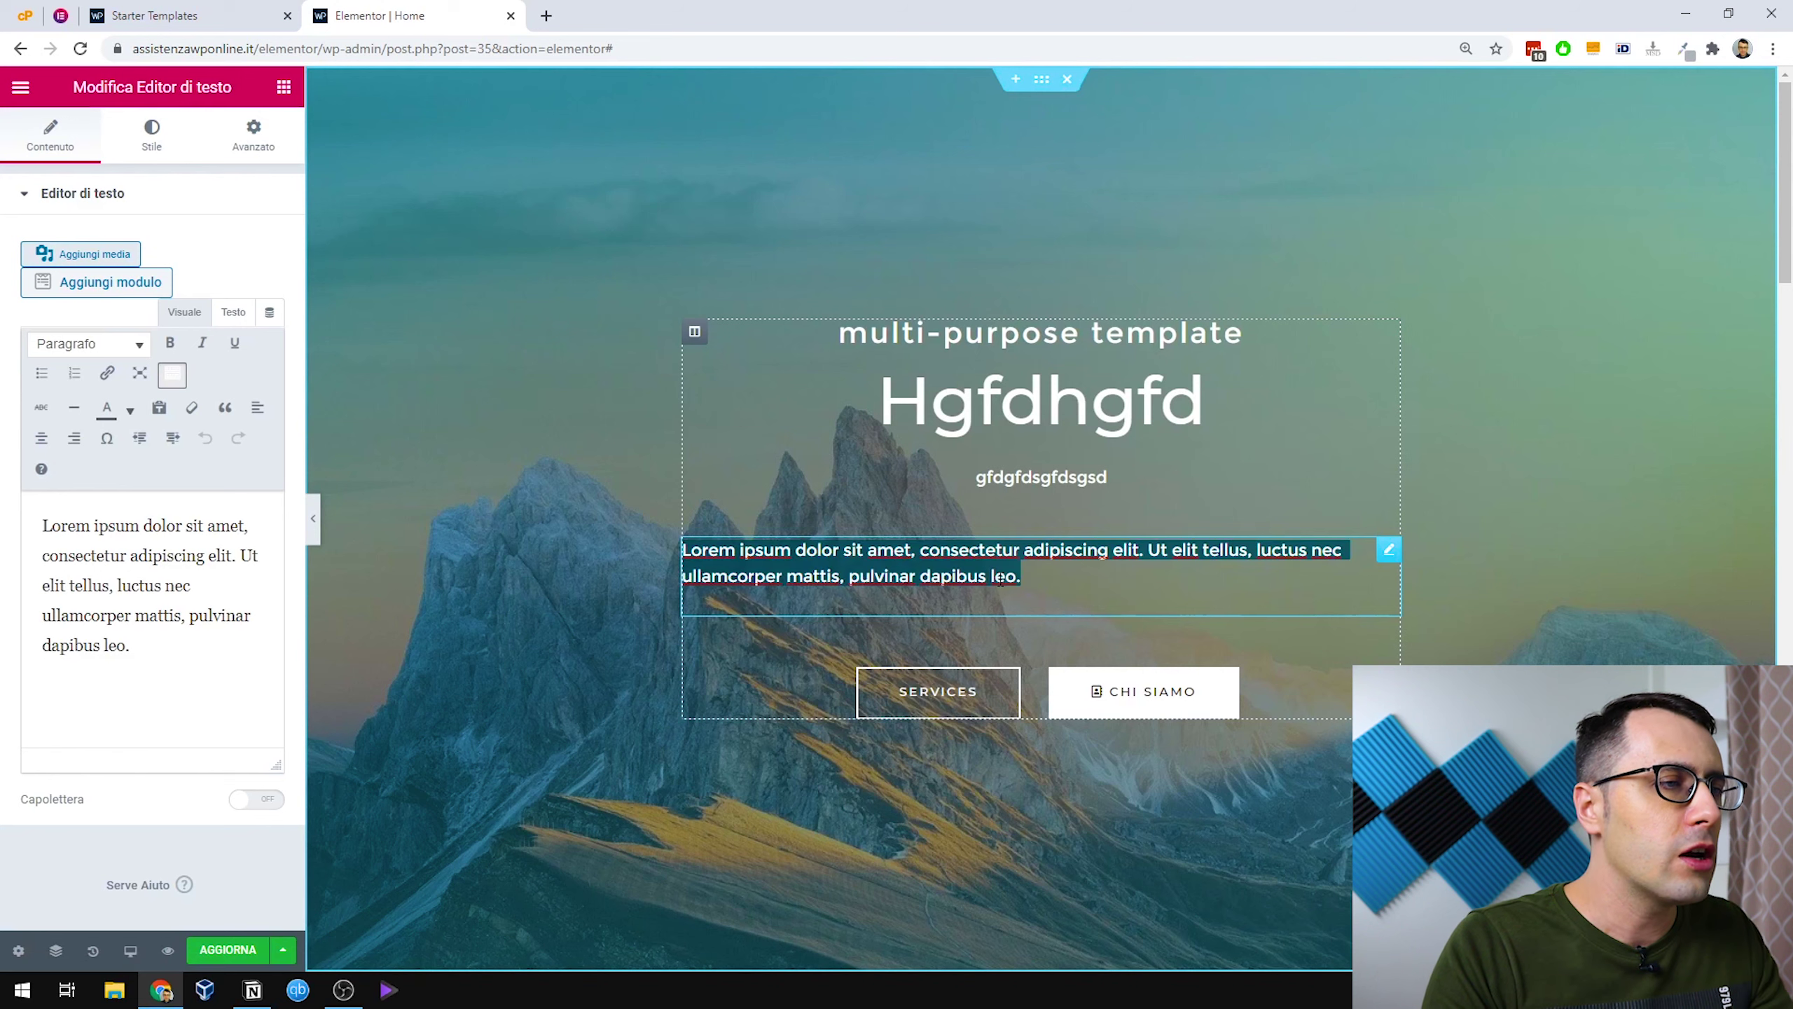
{"action": "type", "text": "gfdgfdgfdgds"}
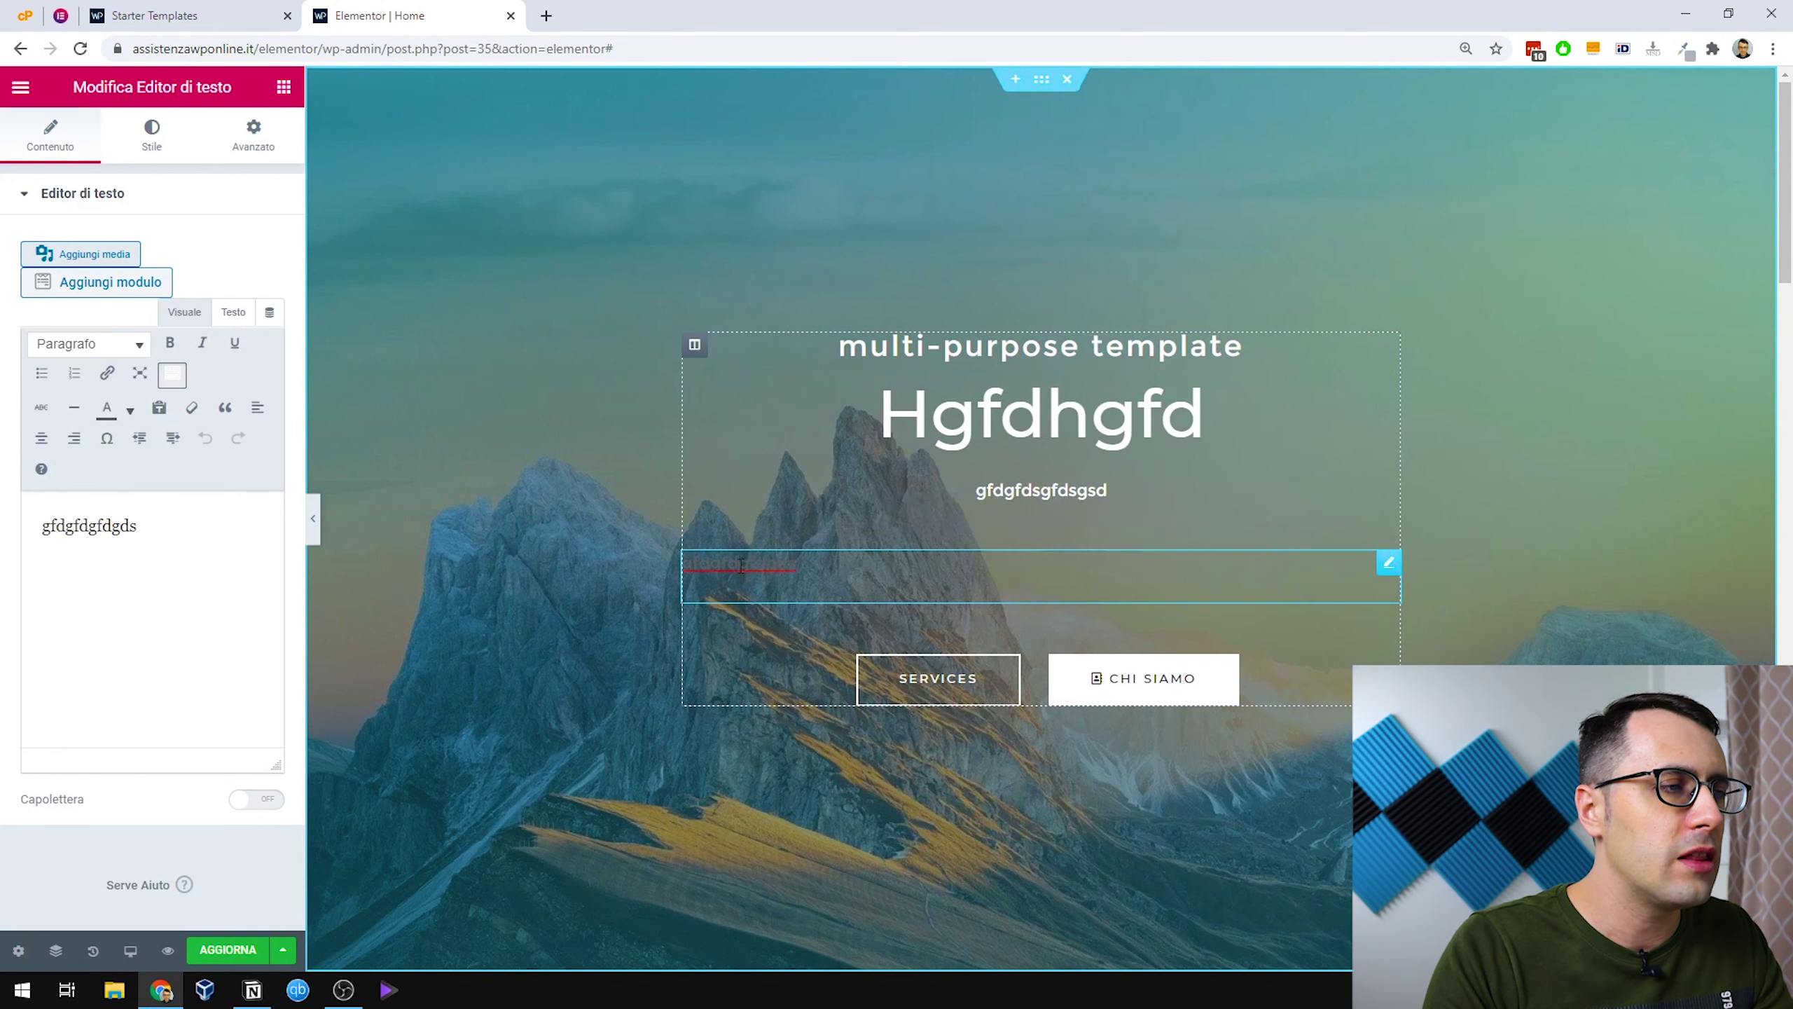
Style the "gfdgfdgfdgds" text in white with centre alignment.
{"action": "left_click", "coordinate": [752, 562]}
{"action": "left_click", "coordinate": [150, 136]}
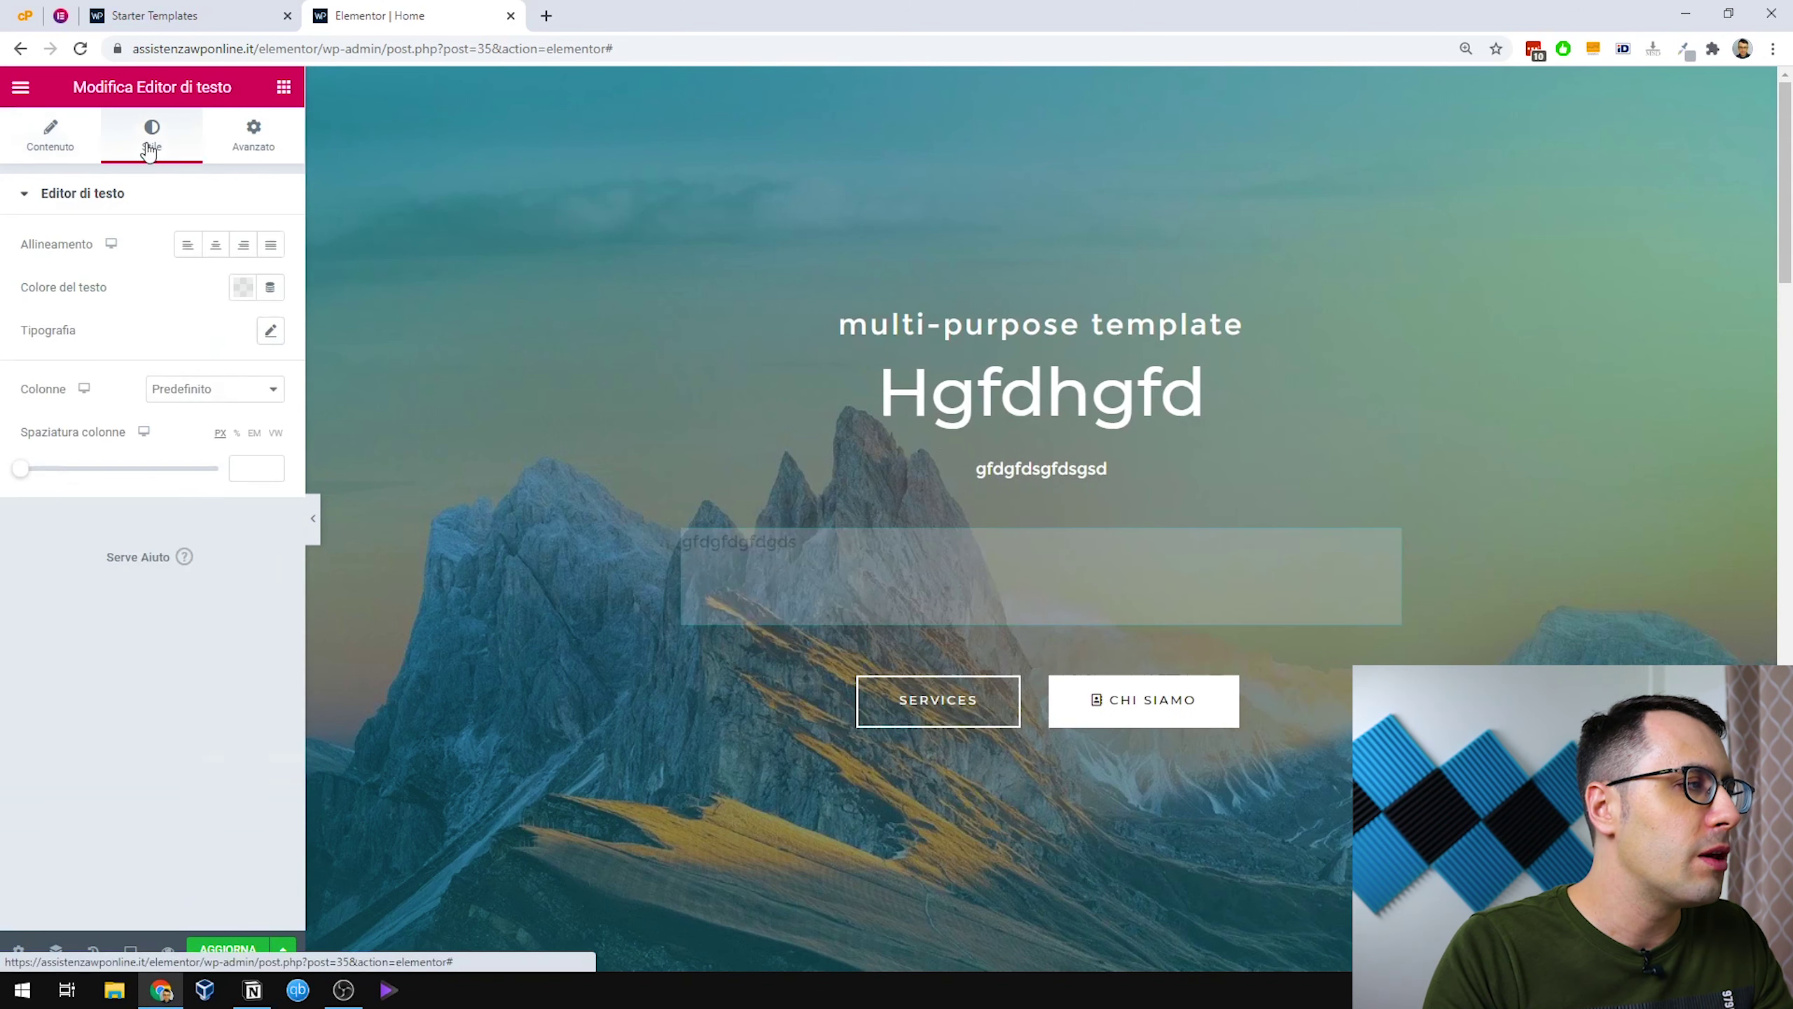
{"action": "left_click", "coordinate": [243, 287]}
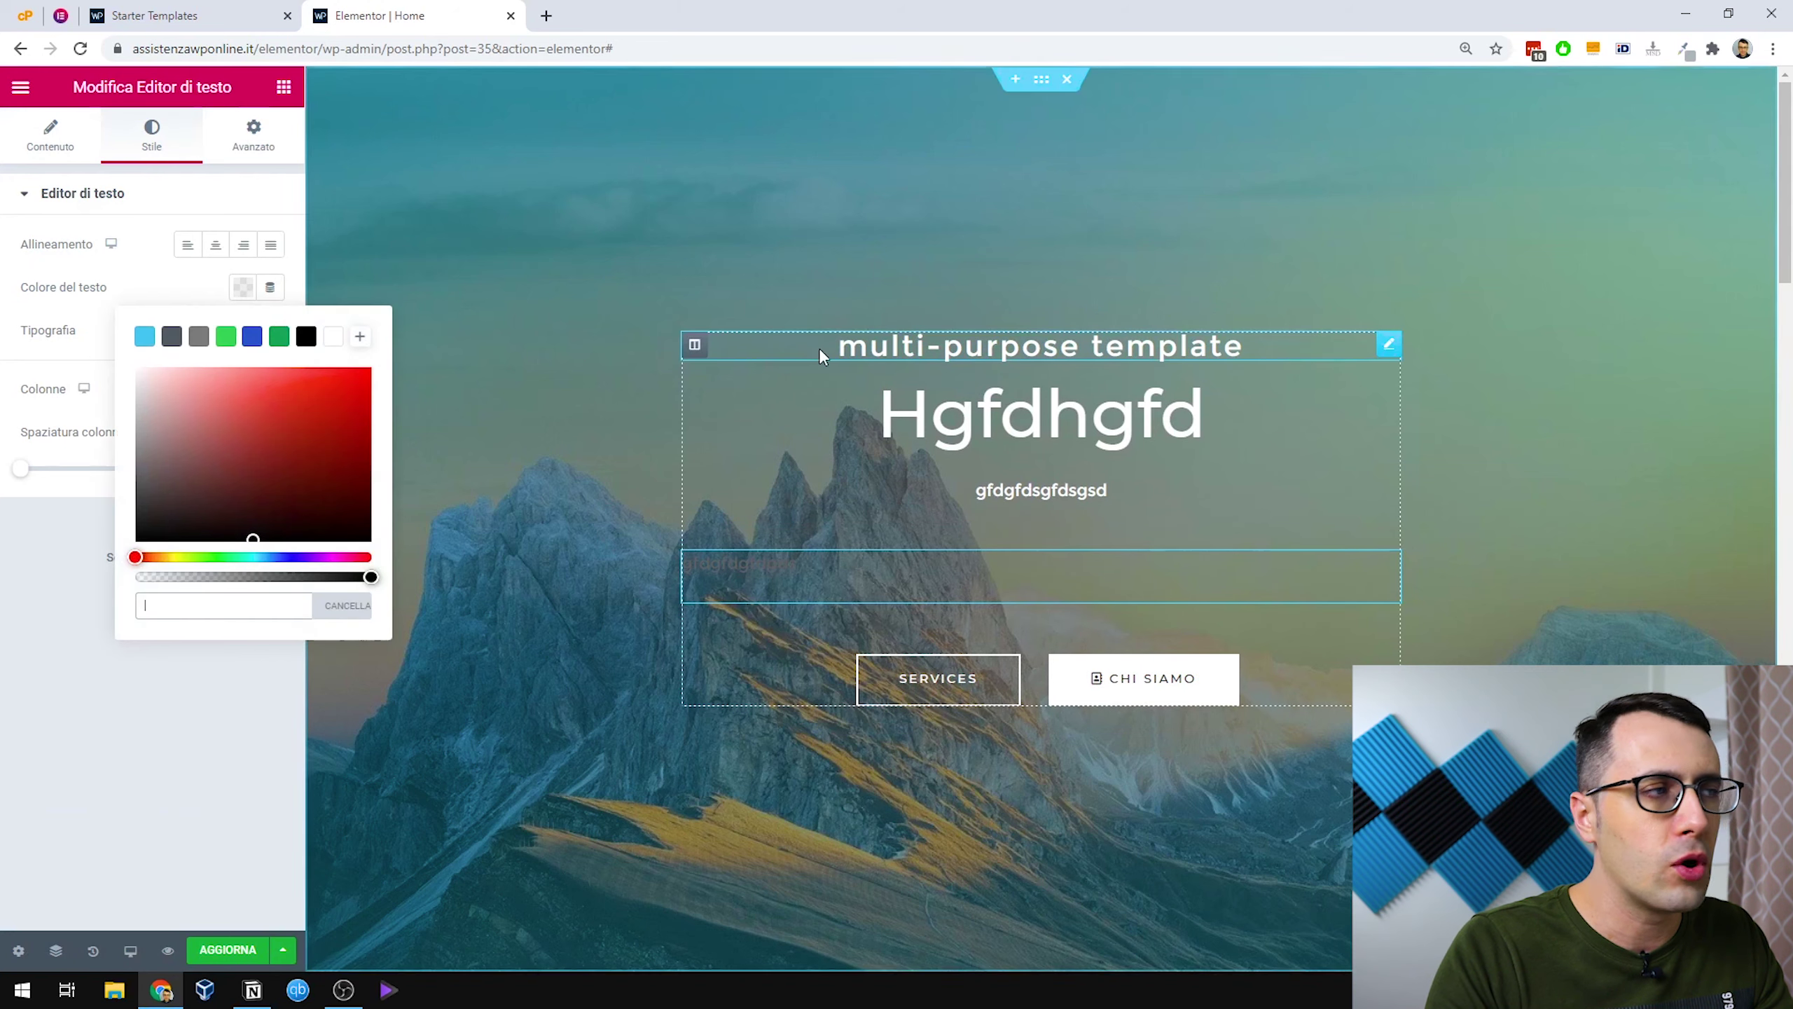
{"action": "left_click", "coordinate": [333, 337]}
{"action": "left_click", "coordinate": [147, 680]}
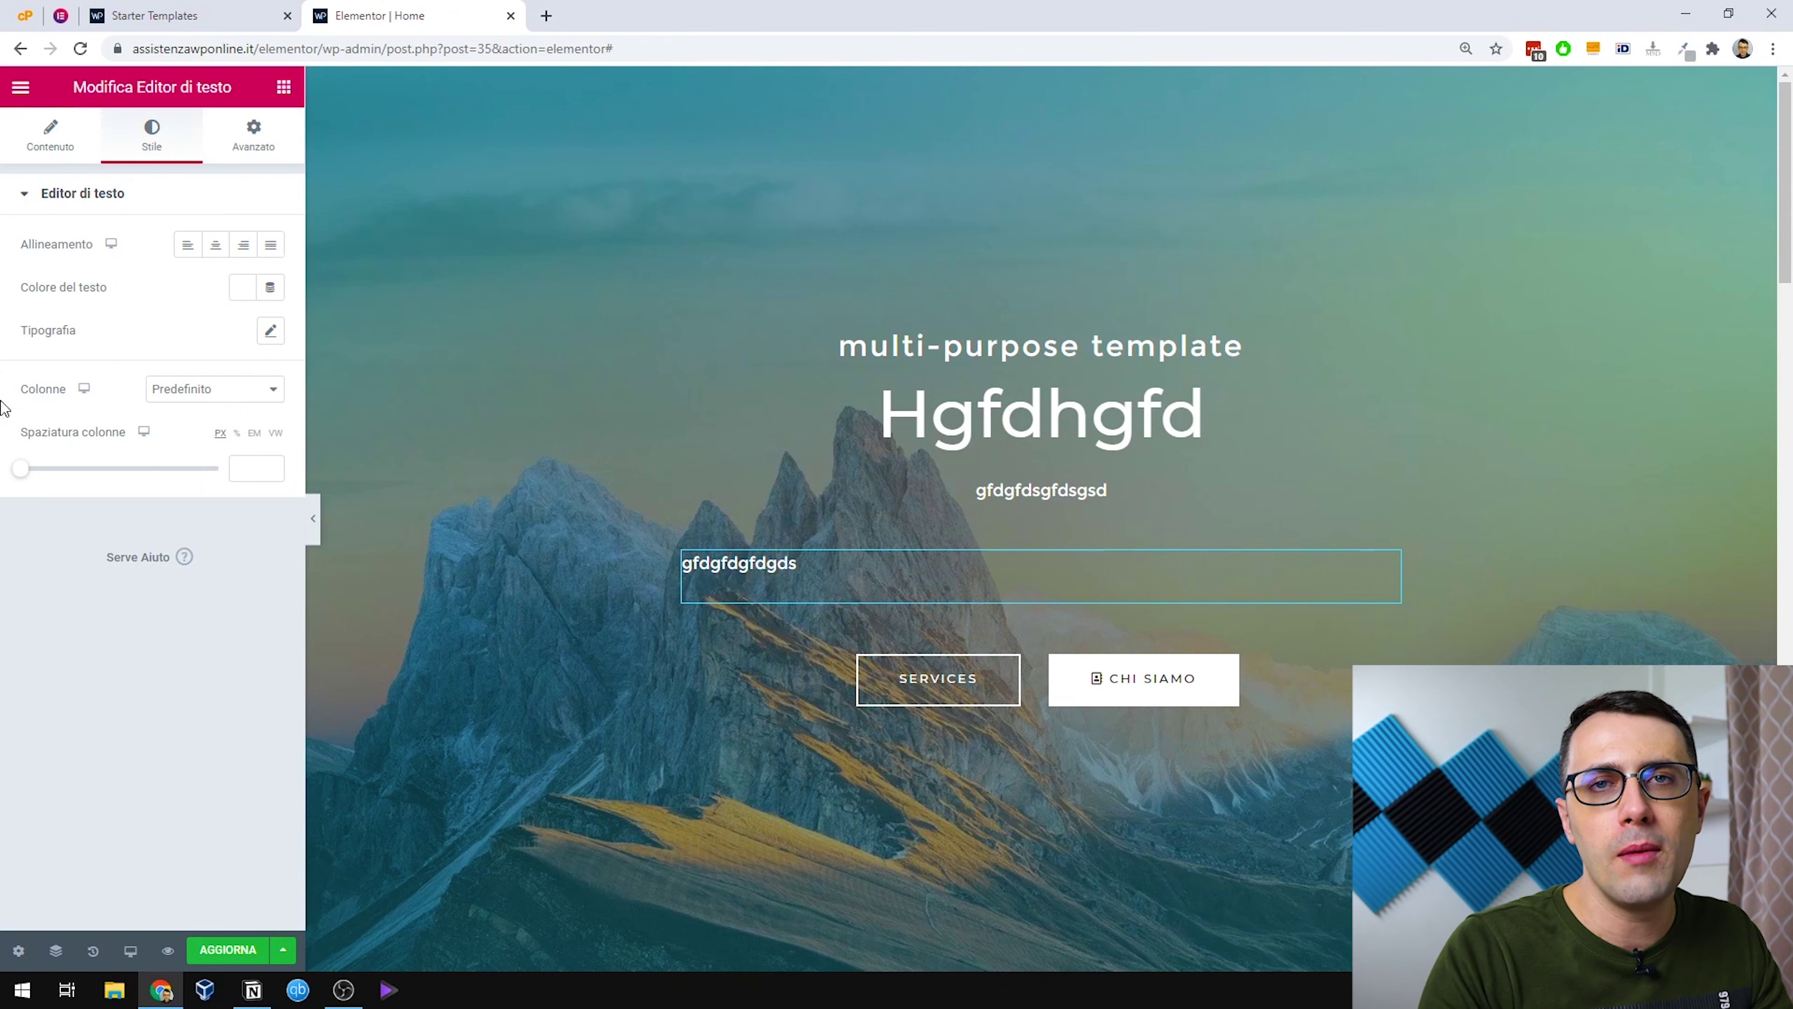
{"action": "left_click", "coordinate": [217, 255]}
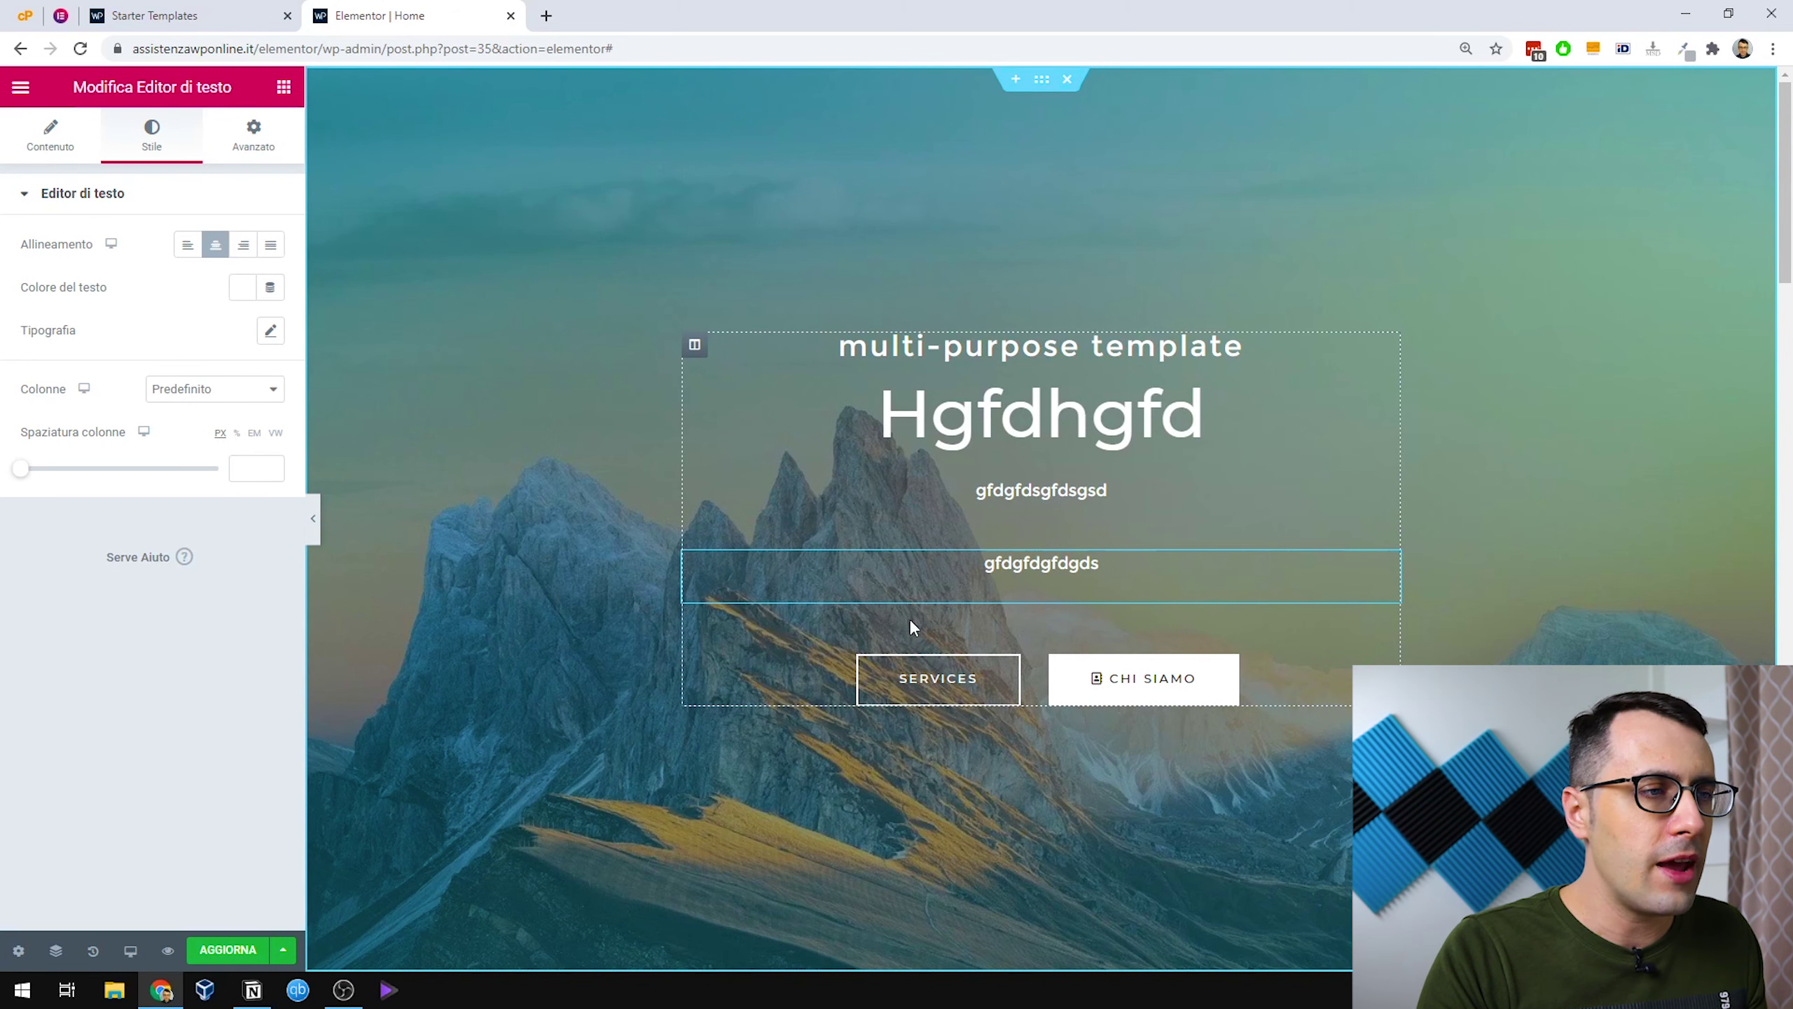
Delete the "gfdgfdgfdgds" text editor widget from the hero.
{"action": "right_click", "coordinate": [1135, 582]}
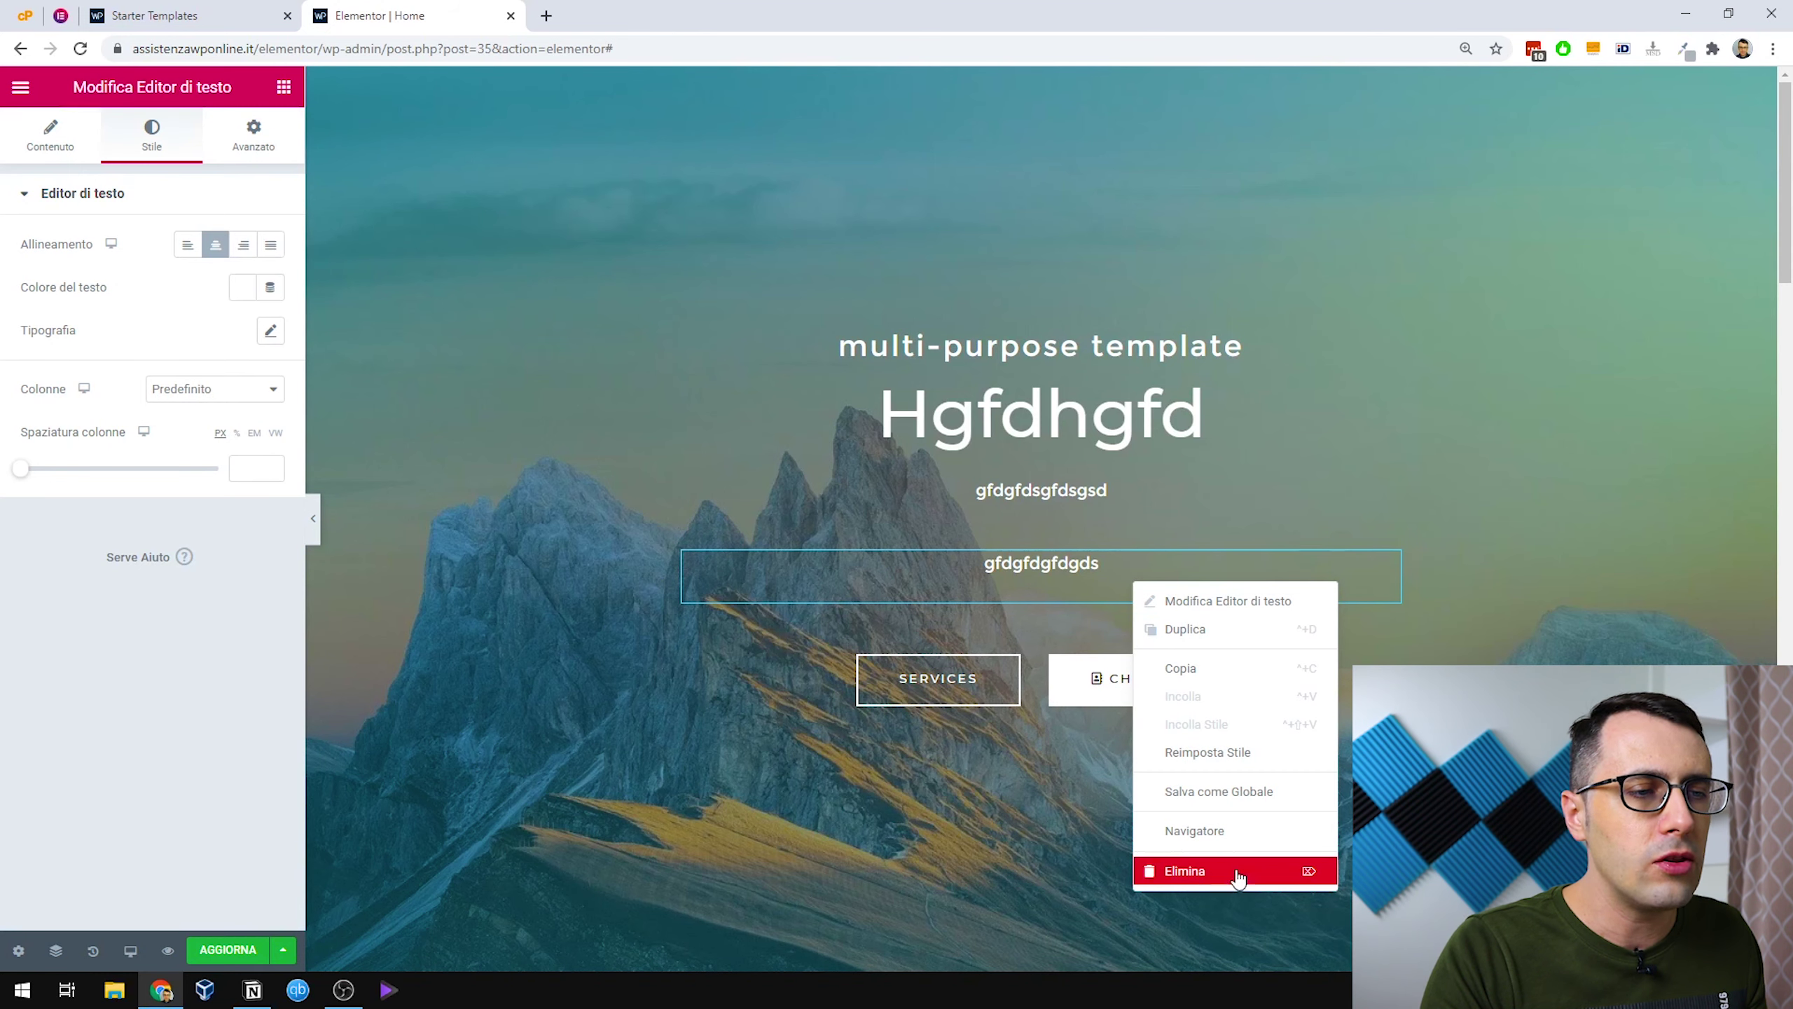
{"action": "left_click", "coordinate": [1212, 877]}
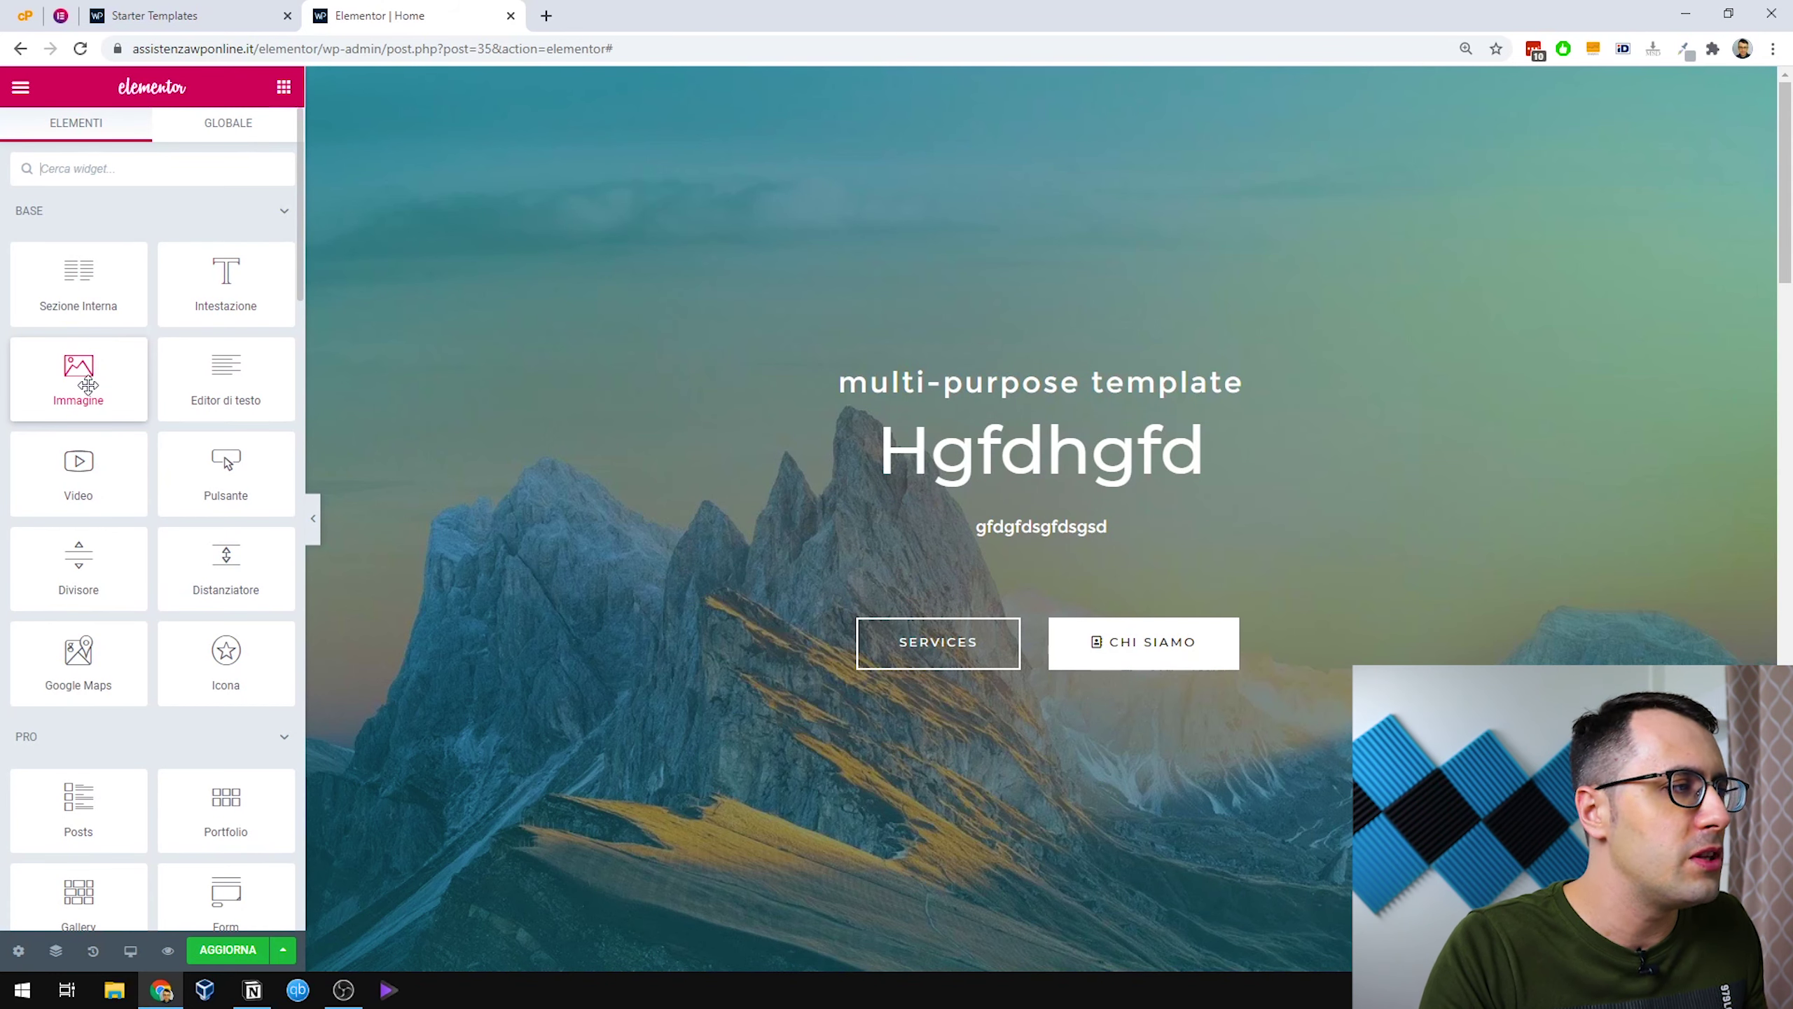
Add an image widget above the hero buttons with the lake-and-mountains sunset photo from the media library, and preview the page.
{"action": "left_click_drag", "start_coordinate": [128, 389], "coordinate": [941, 558]}
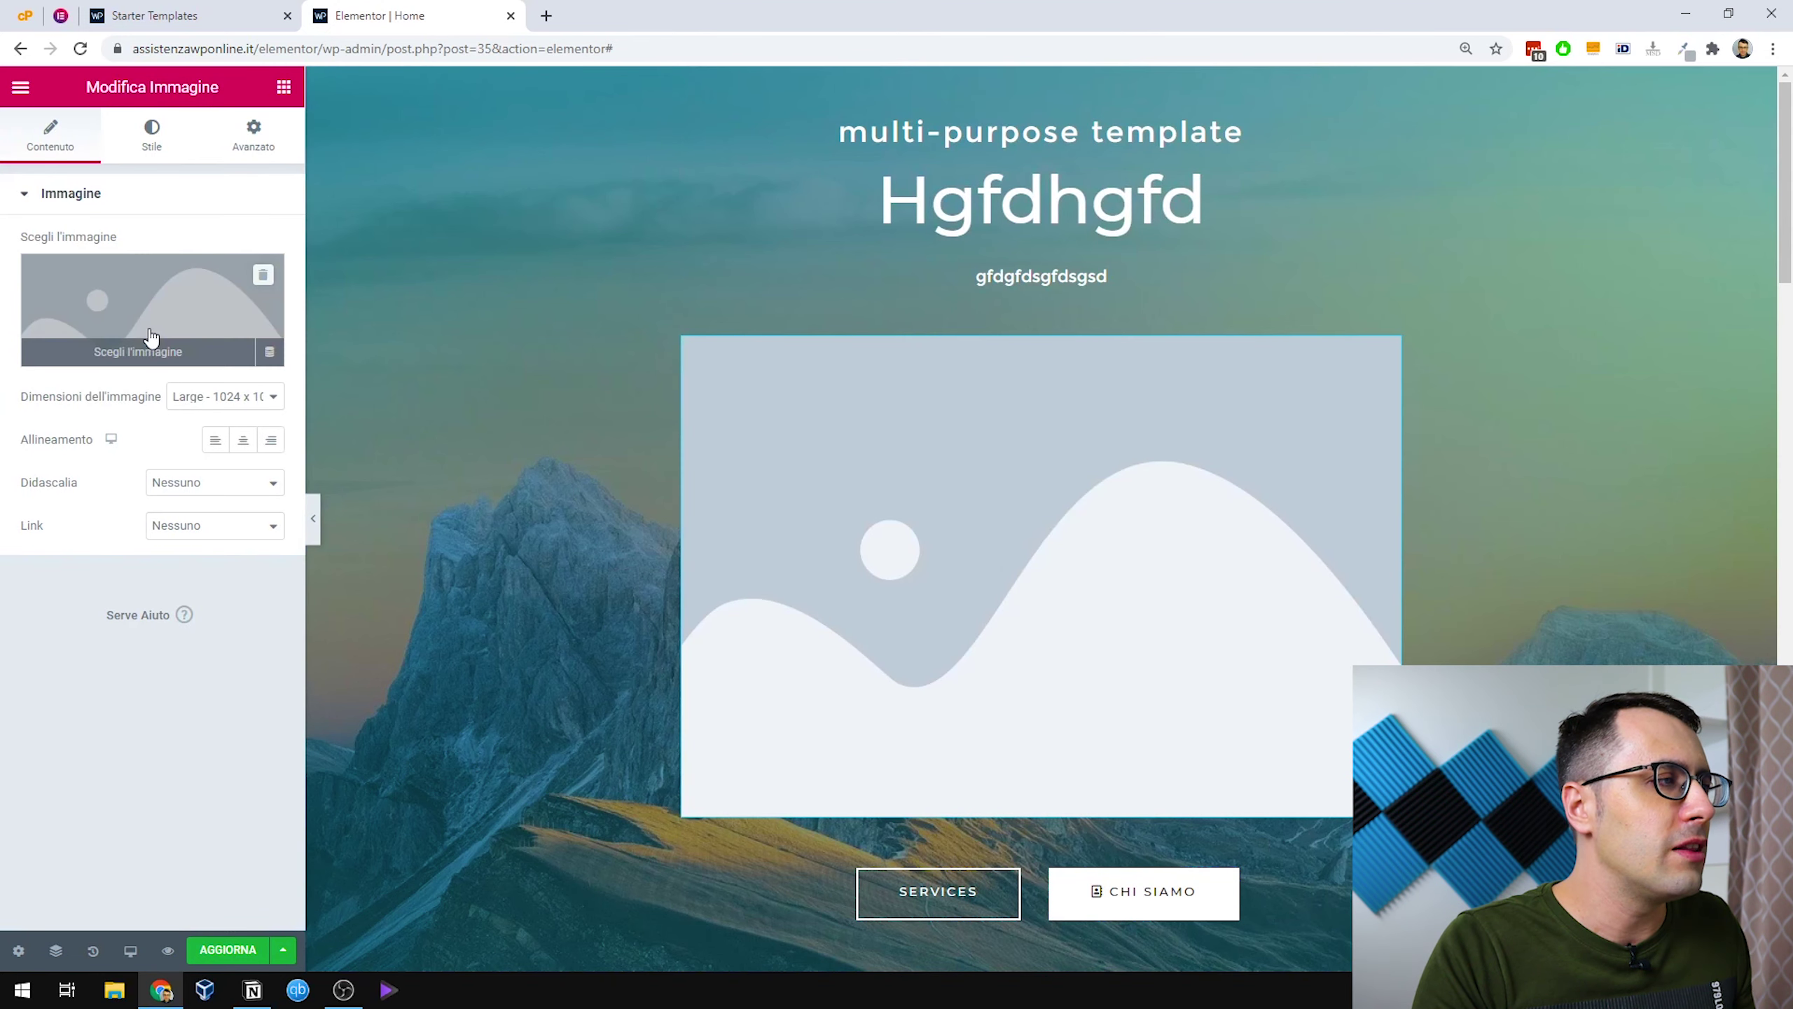
{"action": "left_click", "coordinate": [151, 338]}
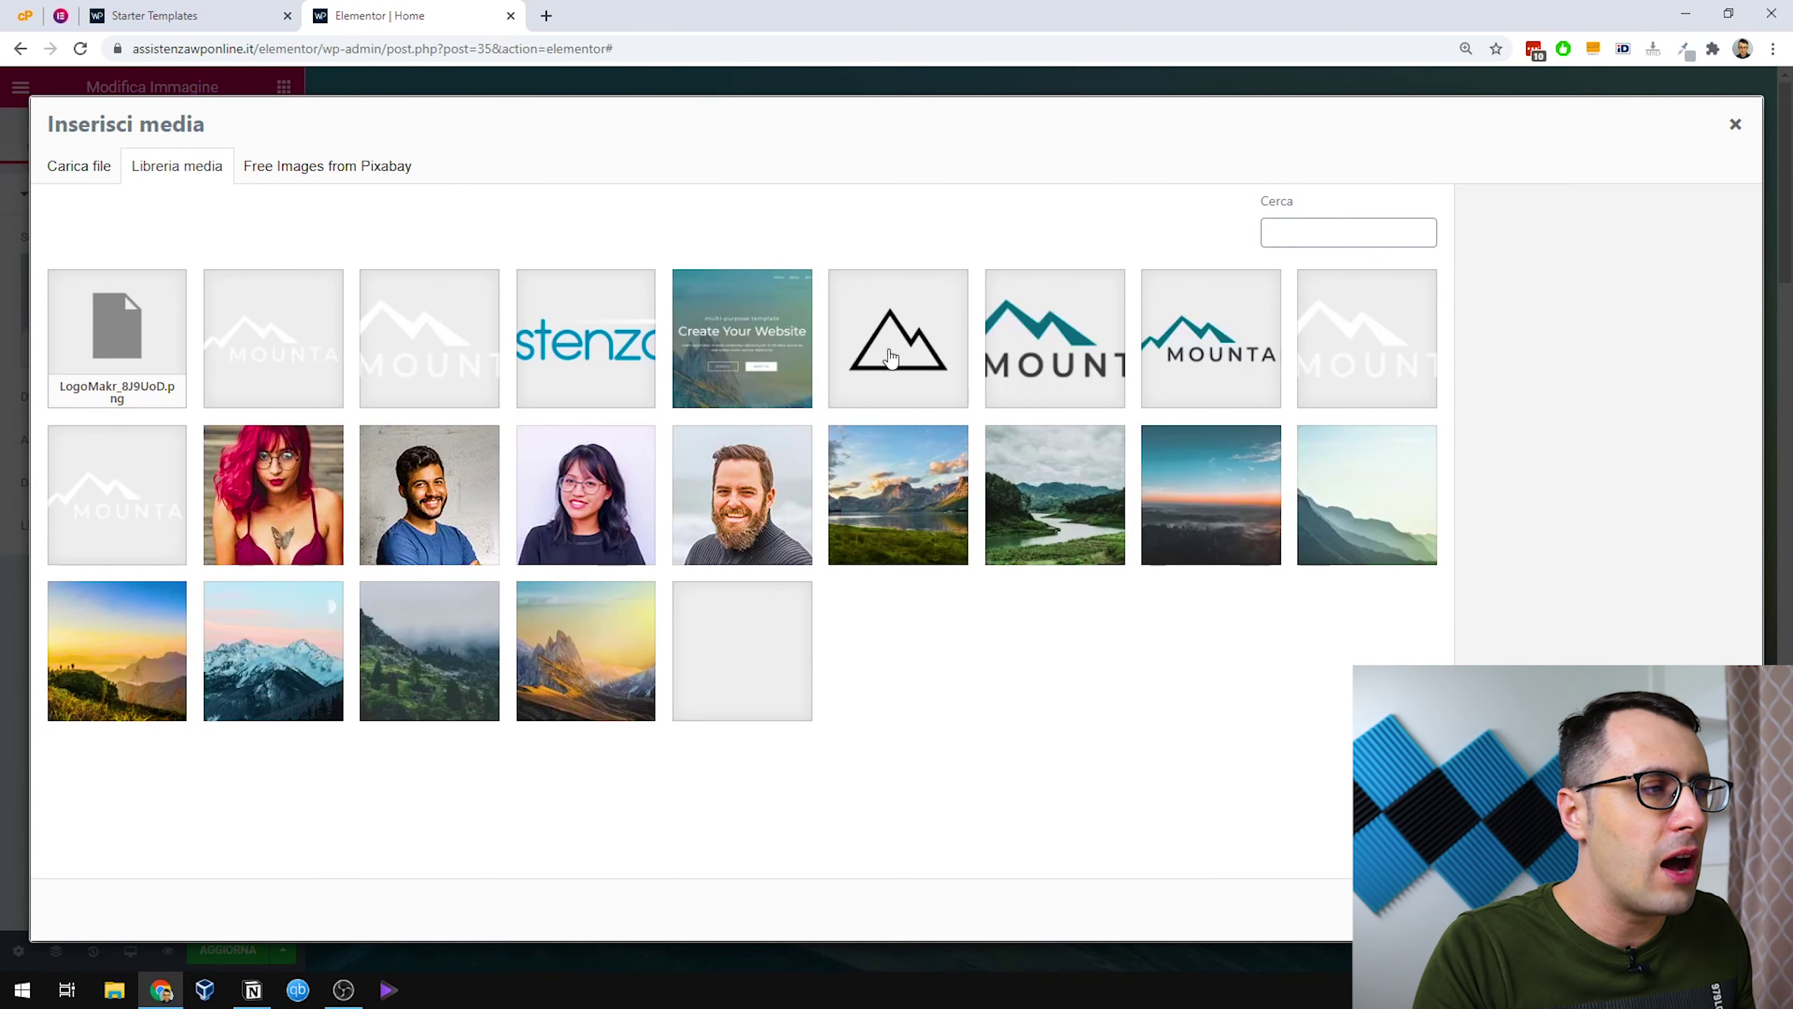
{"action": "left_click", "coordinate": [898, 498]}
{"action": "left_click", "coordinate": [1702, 912]}
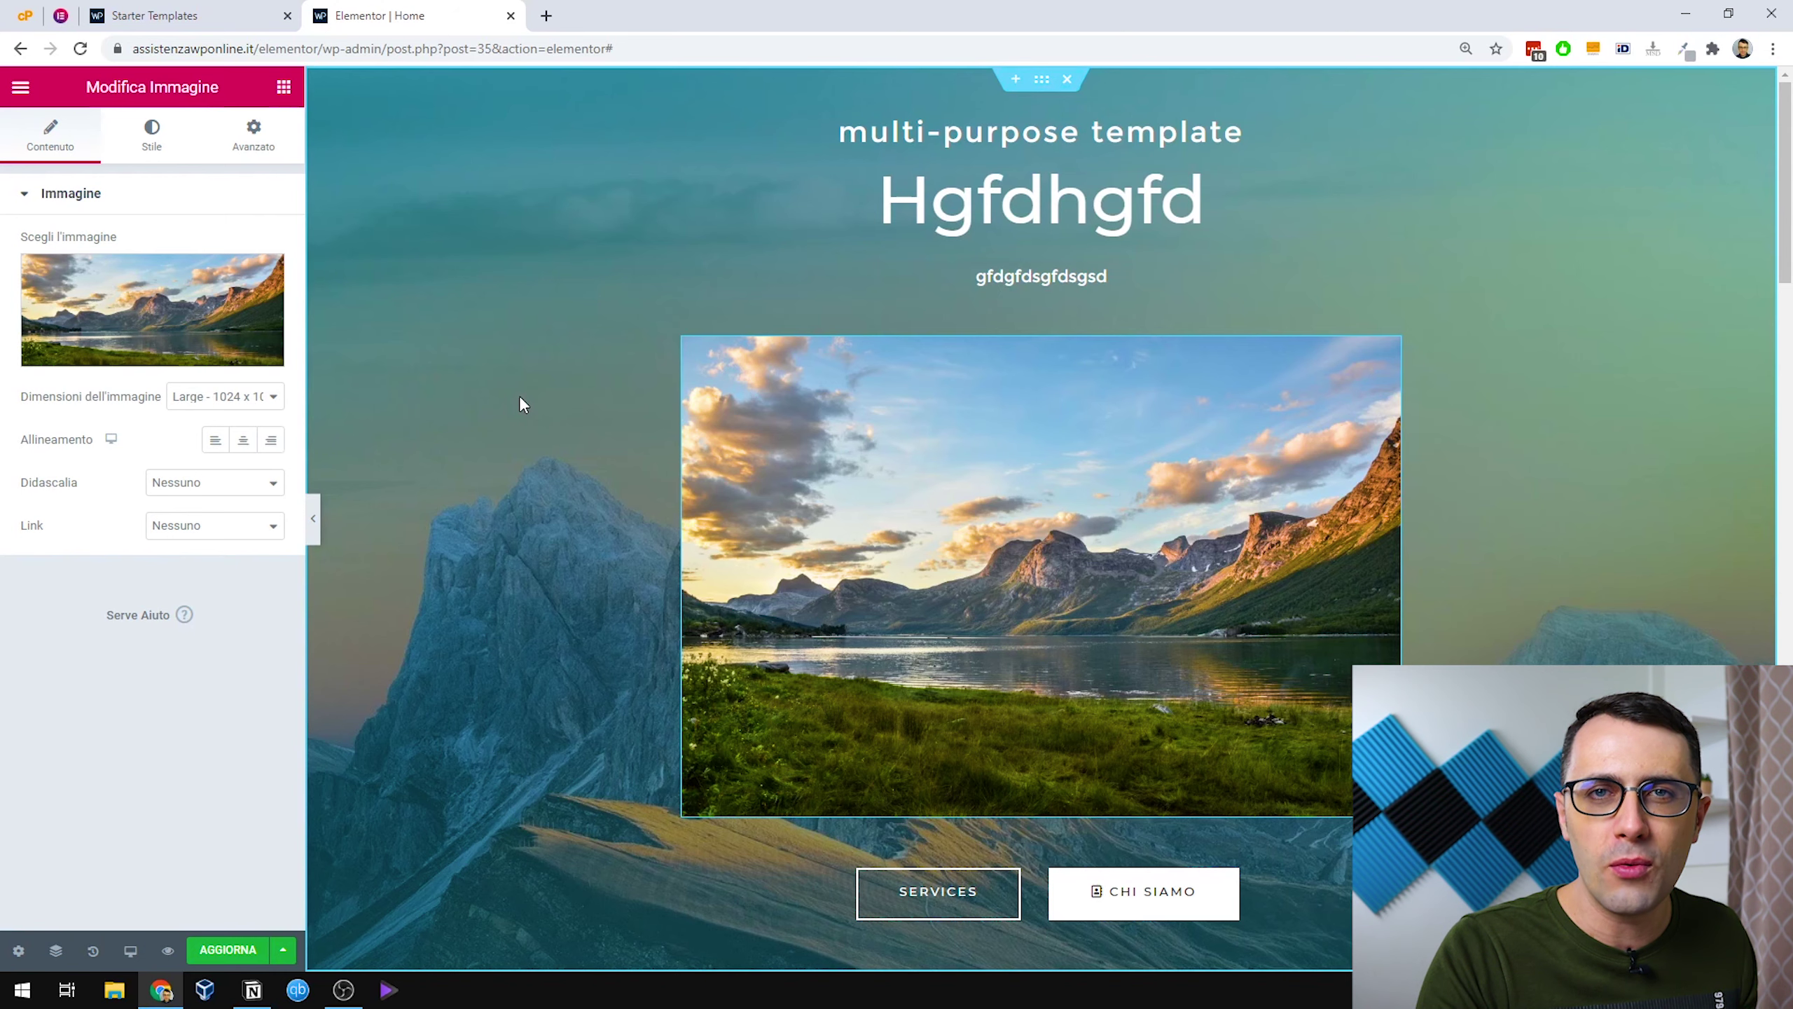
{"action": "left_click", "coordinate": [314, 520]}
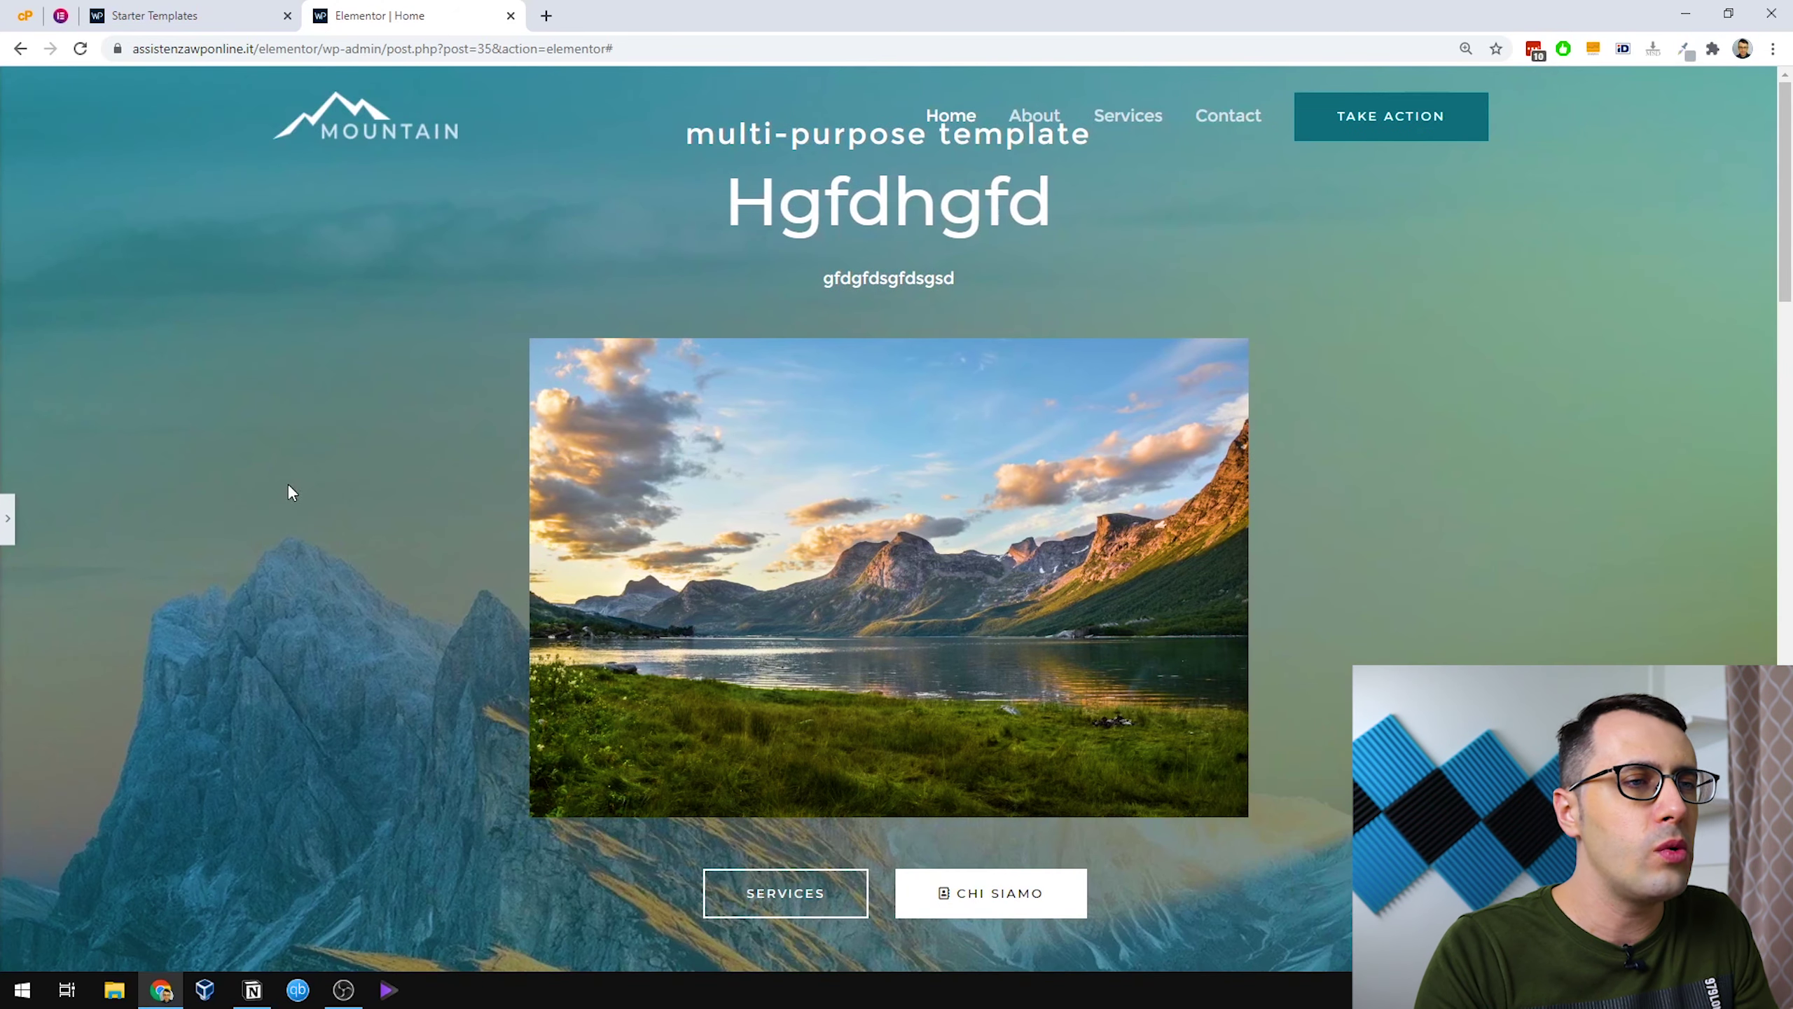
Set the hero's lake photo to the Medium 300 x 300 size with centre alignment.
{"action": "scroll", "coordinate": [322, 476], "scroll_direction": "down", "scroll_amount": 1}
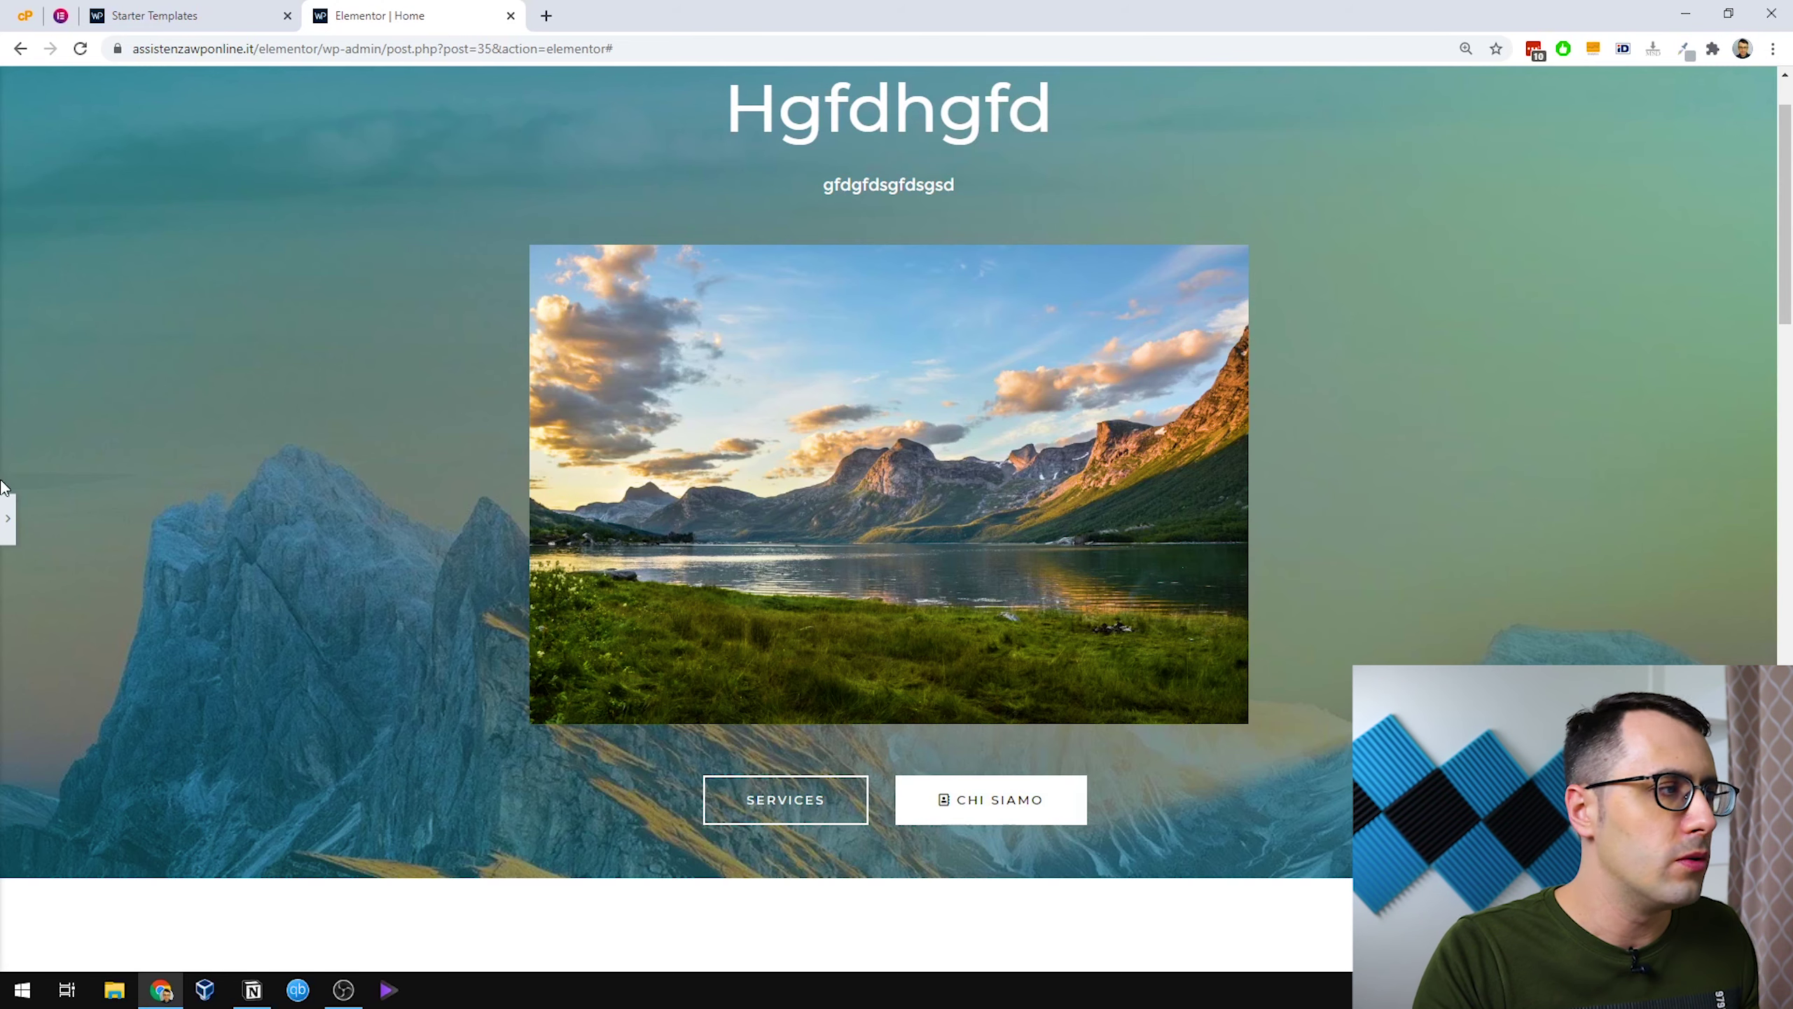
{"action": "left_click", "coordinate": [7, 515]}
{"action": "left_click", "coordinate": [226, 397]}
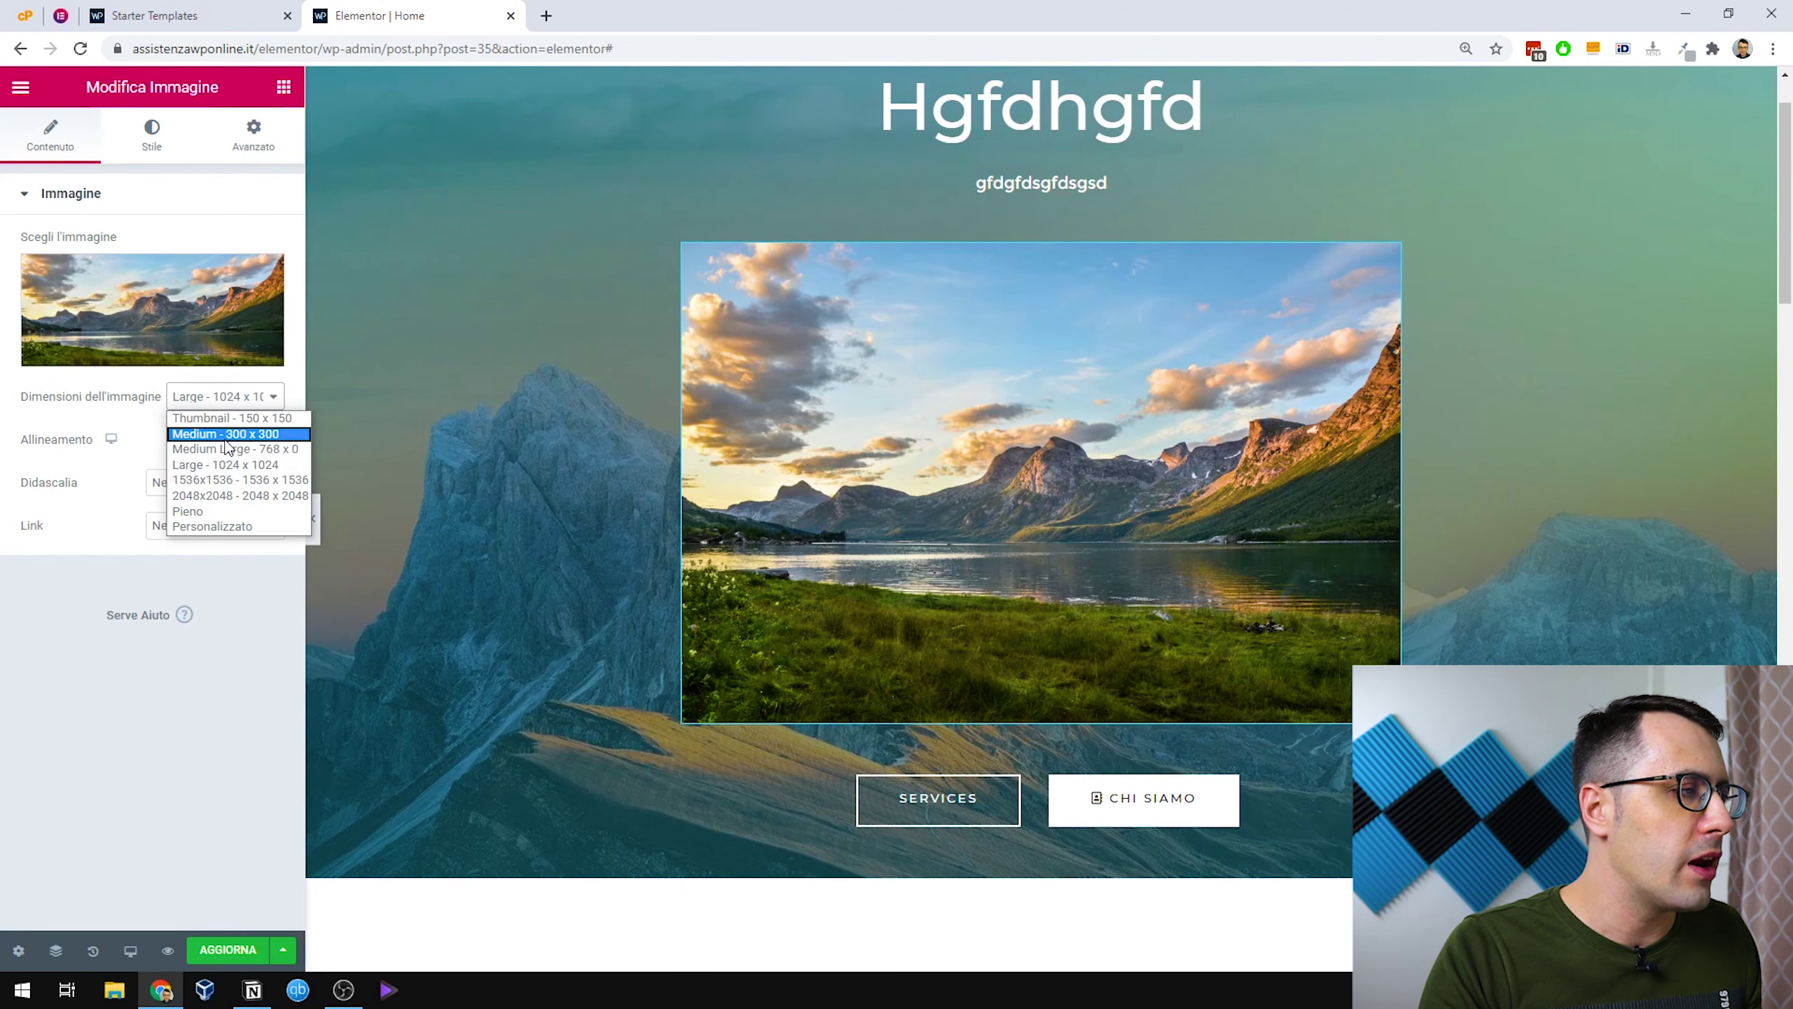
{"action": "left_click", "coordinate": [226, 437]}
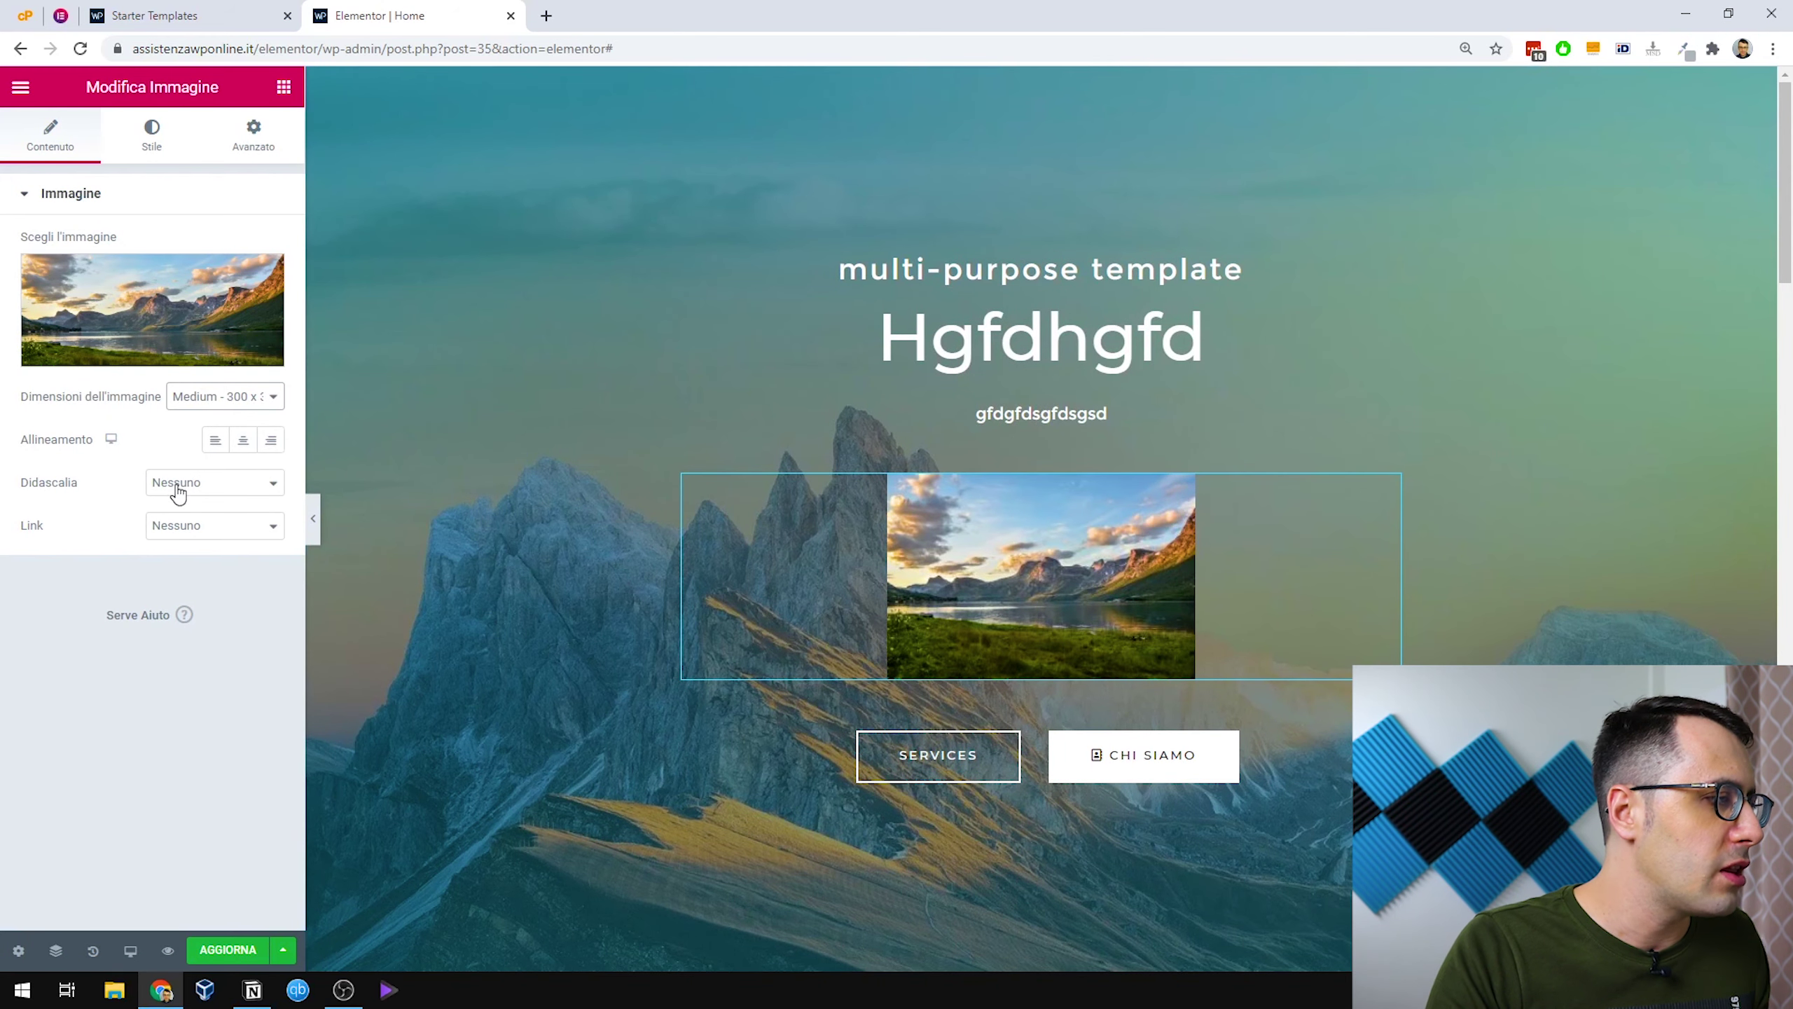
{"action": "left_click", "coordinate": [215, 440]}
{"action": "left_click", "coordinate": [271, 441]}
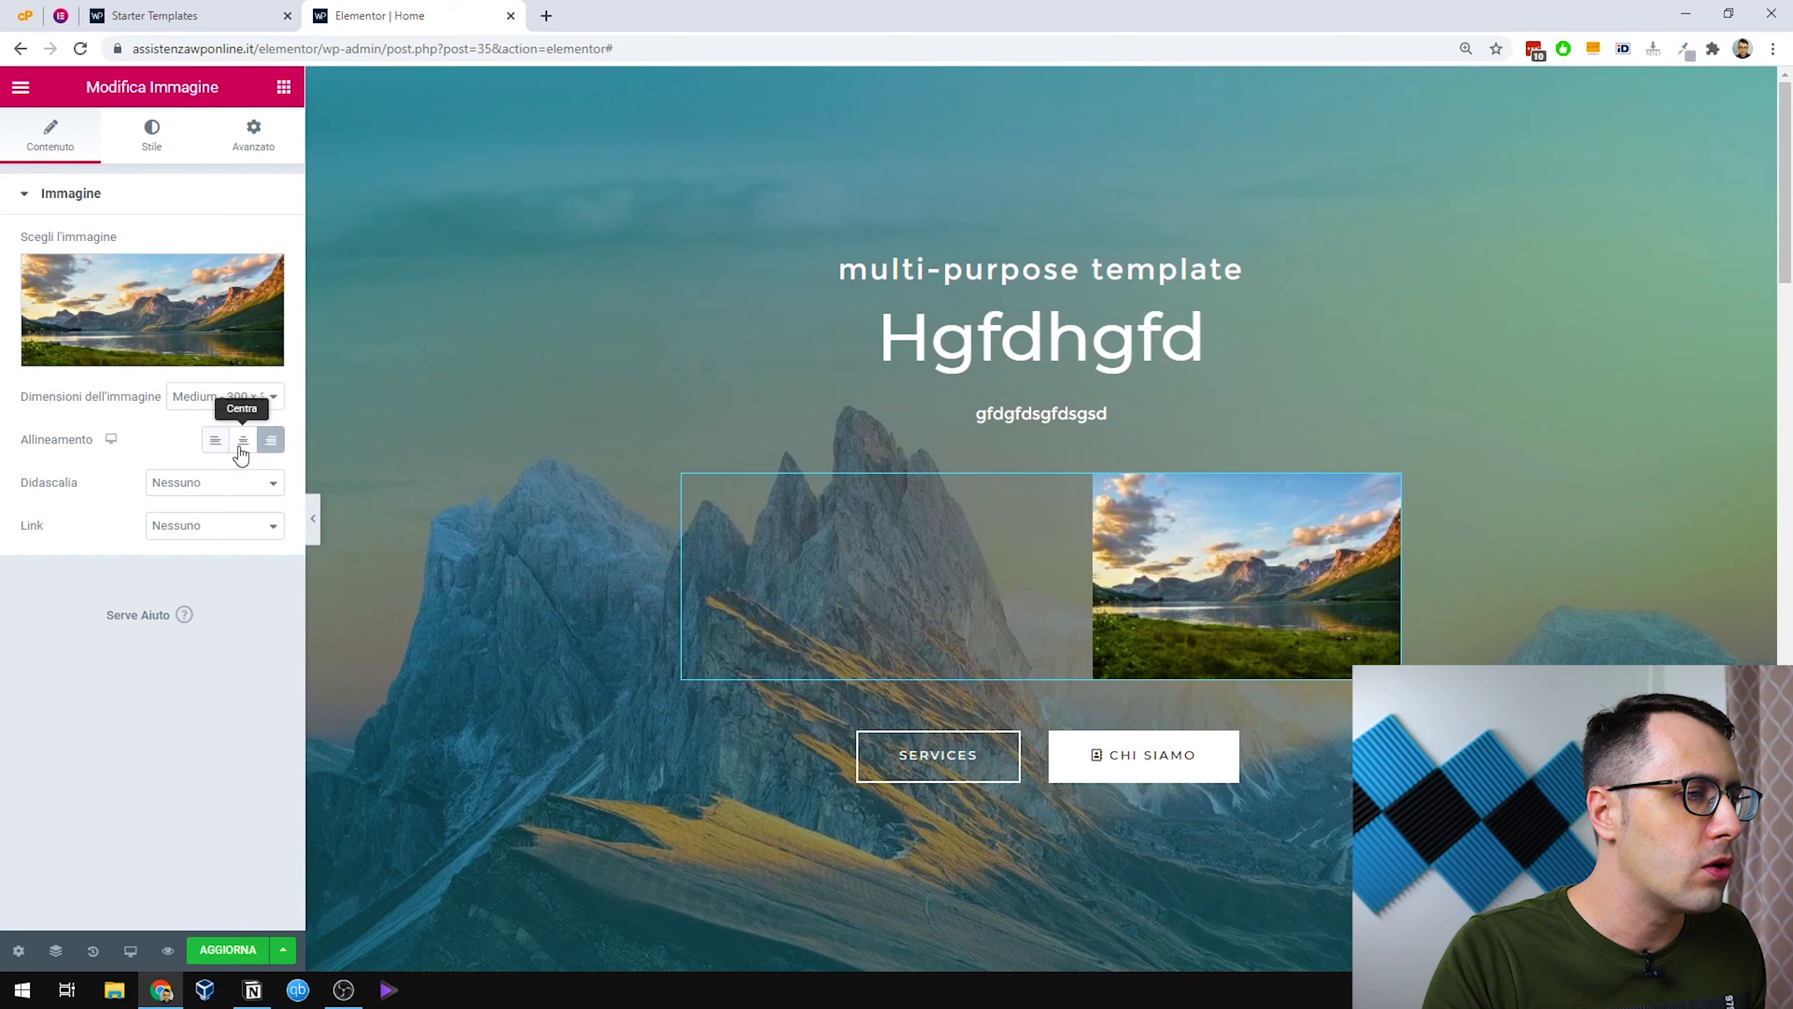
{"action": "left_click", "coordinate": [243, 441]}
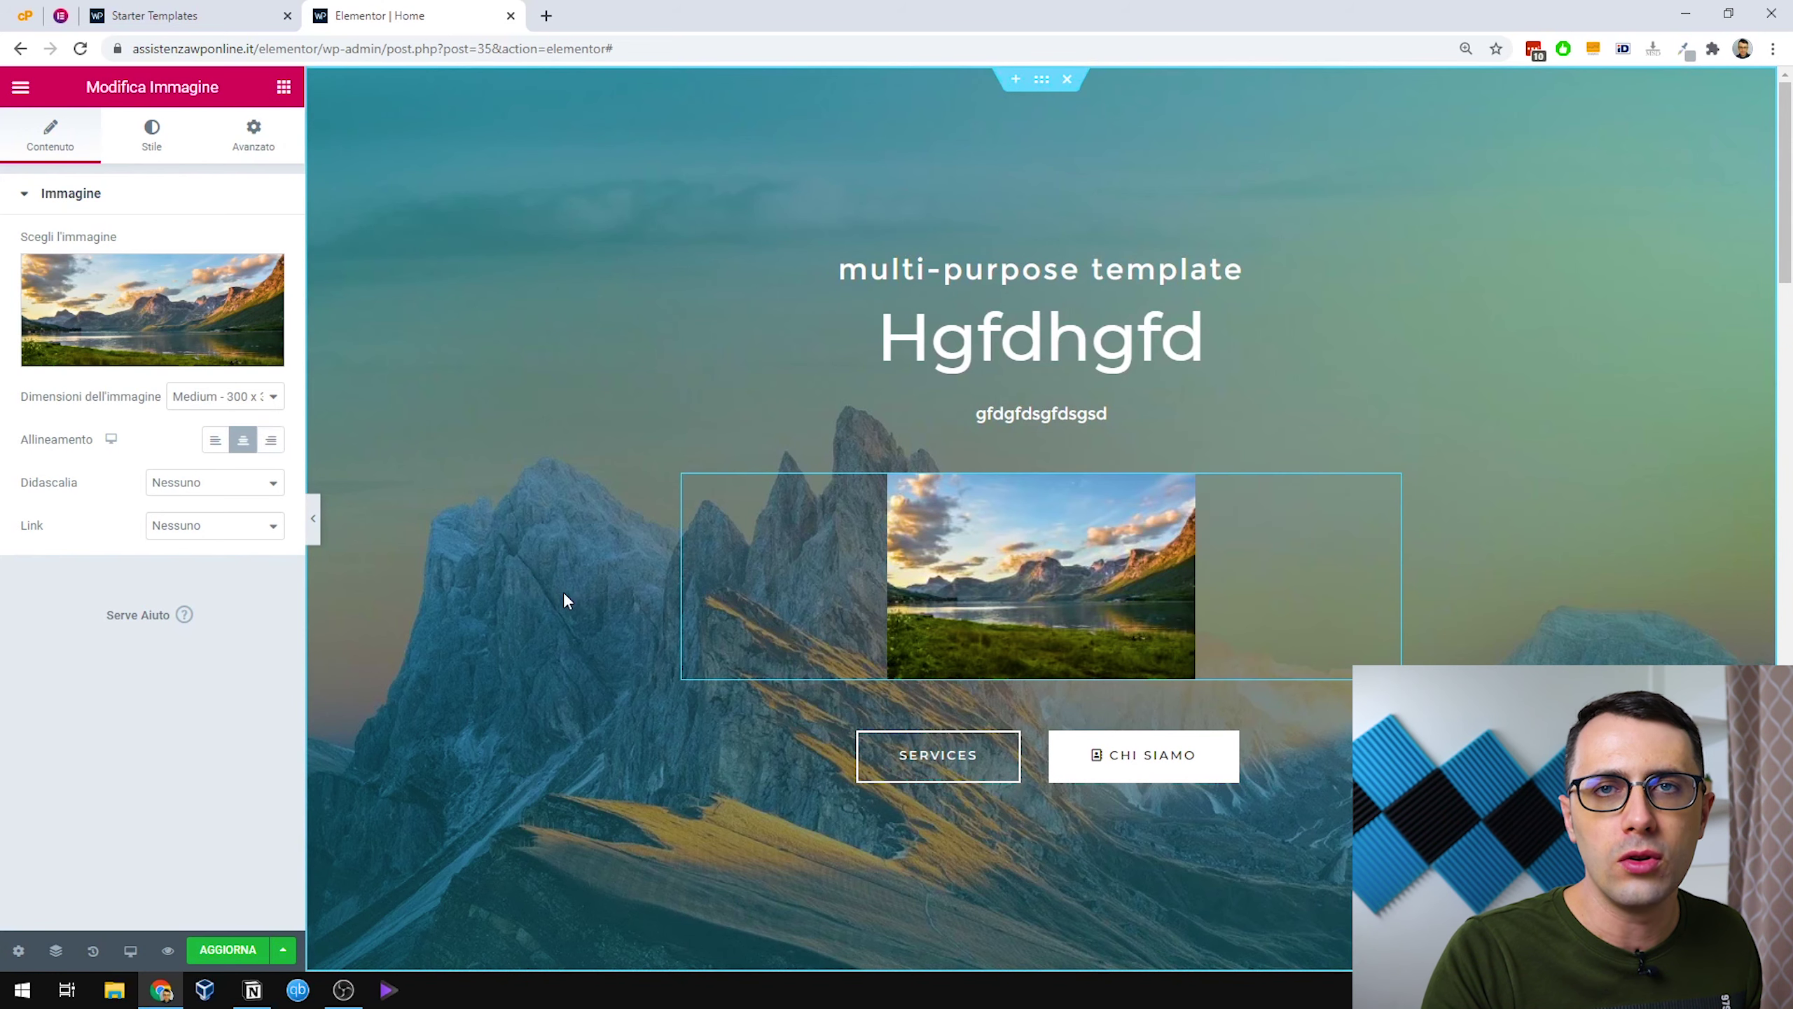
Duplicate the section with the three service boxes below the hero and preview the page.
{"action": "scroll", "coordinate": [564, 593], "scroll_direction": "down", "scroll_amount": 4}
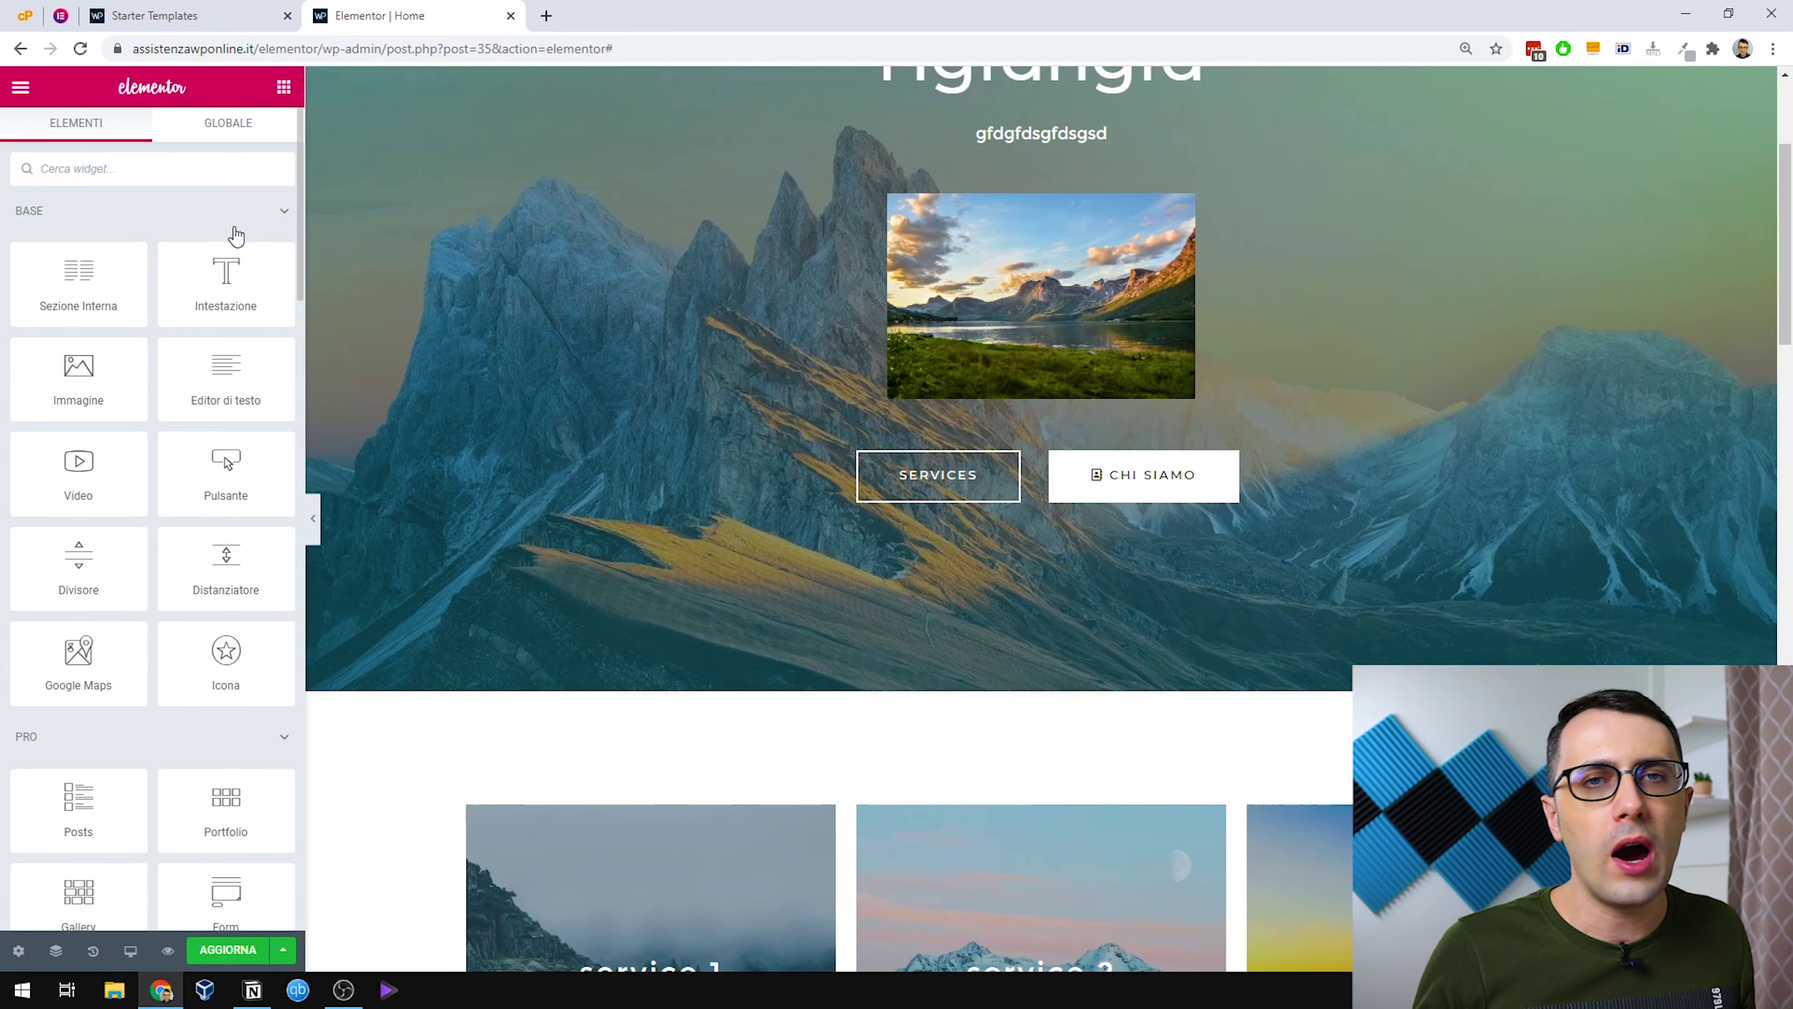
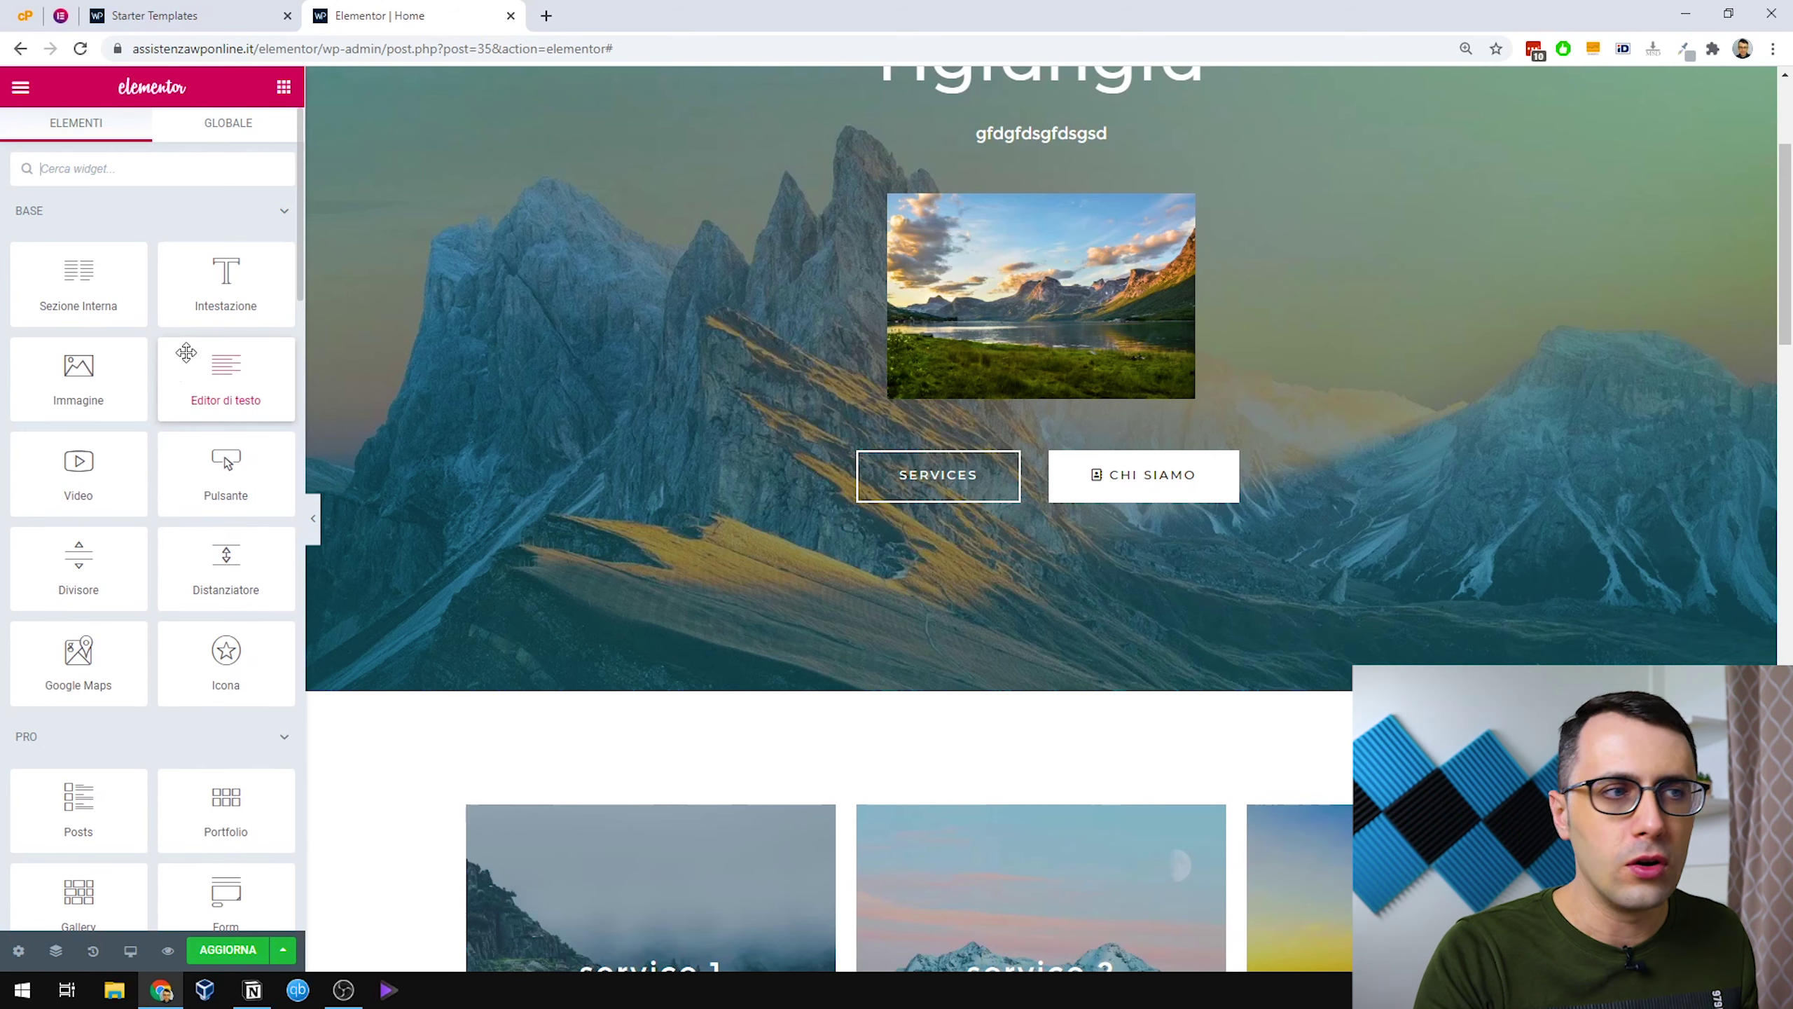
{"action": "scroll", "coordinate": [438, 391], "scroll_direction": "down", "scroll_amount": 2}
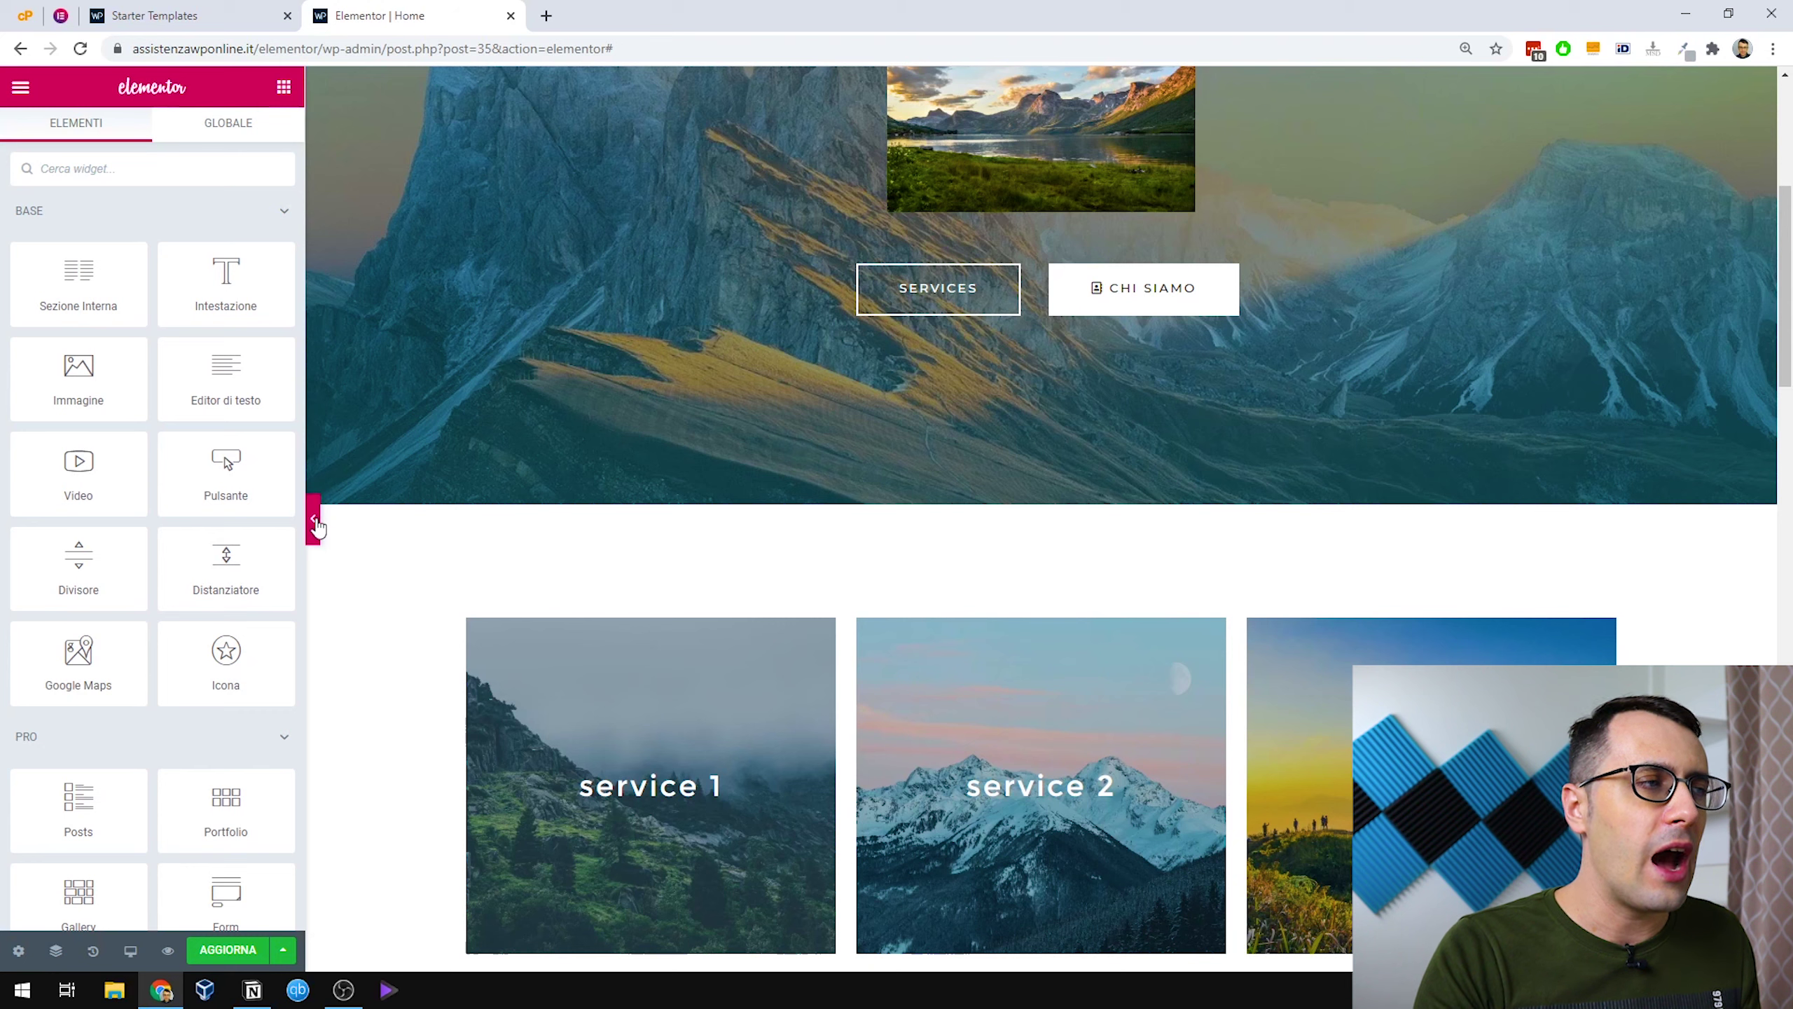
{"action": "mouse_move", "coordinate": [640, 558]}
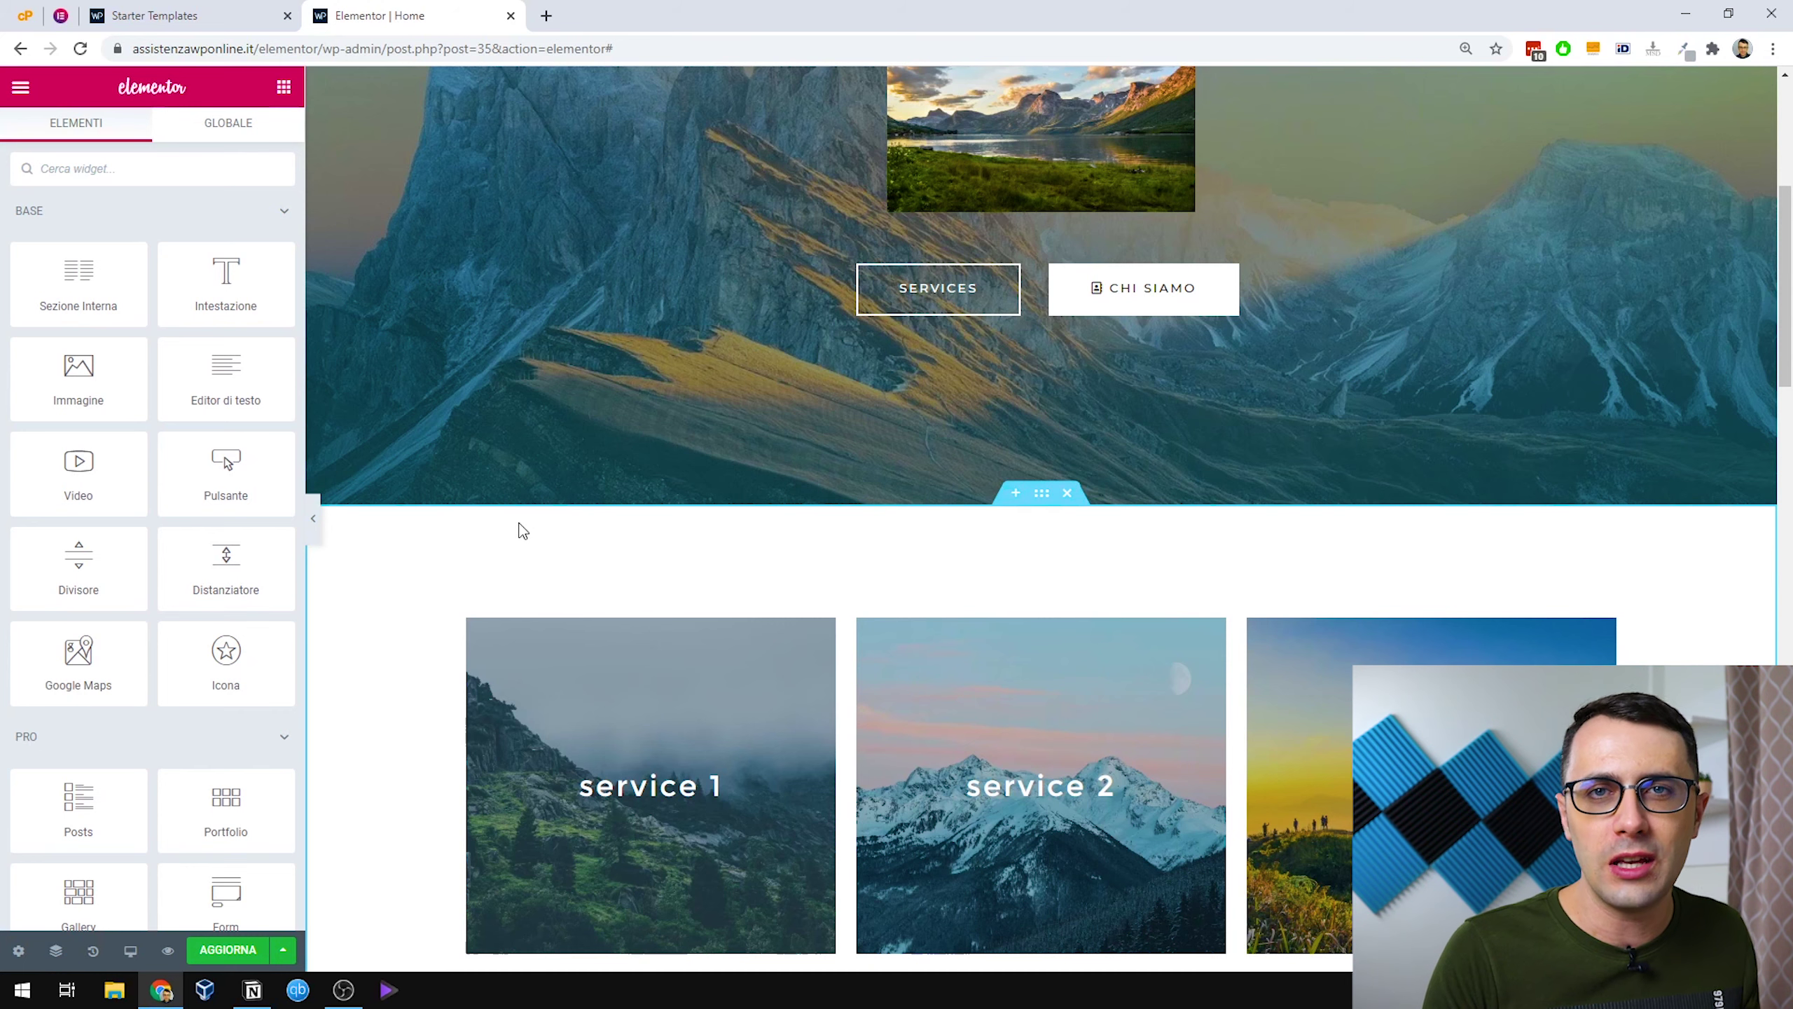
{"action": "scroll", "coordinate": [621, 472], "scroll_direction": "up", "scroll_amount": 1}
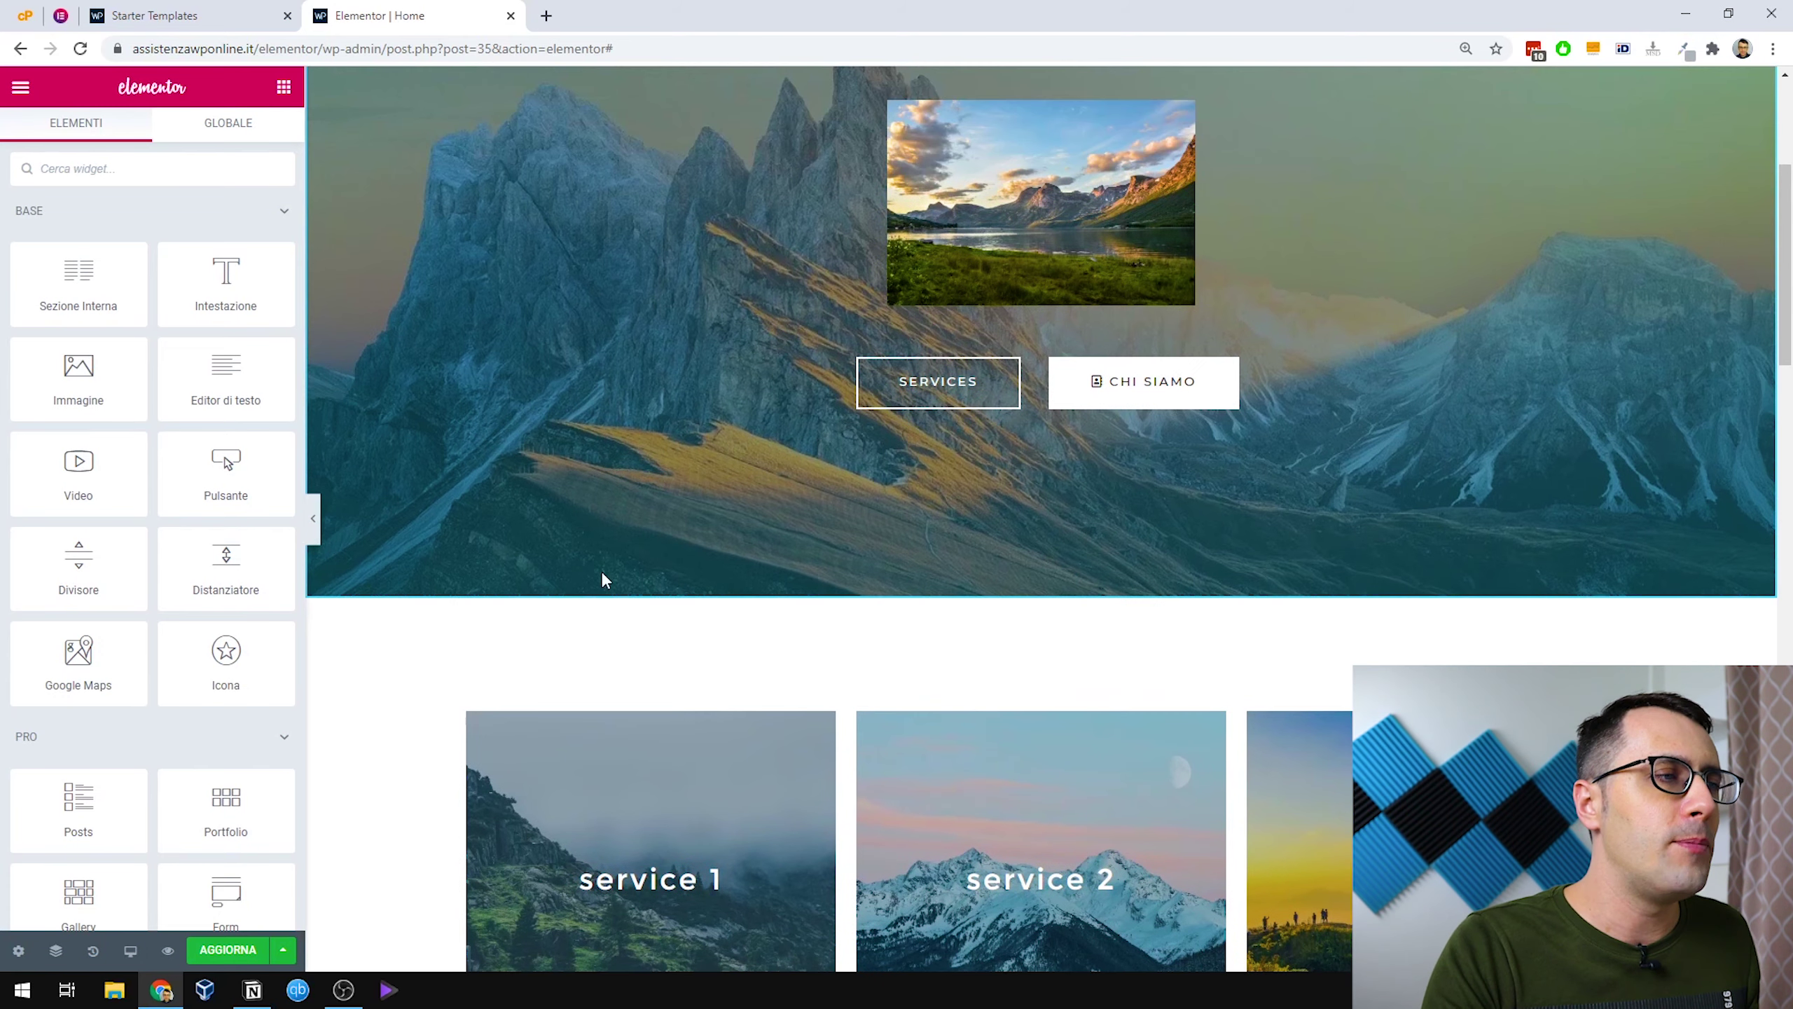
{"action": "scroll", "coordinate": [602, 574], "scroll_direction": "down", "scroll_amount": 1}
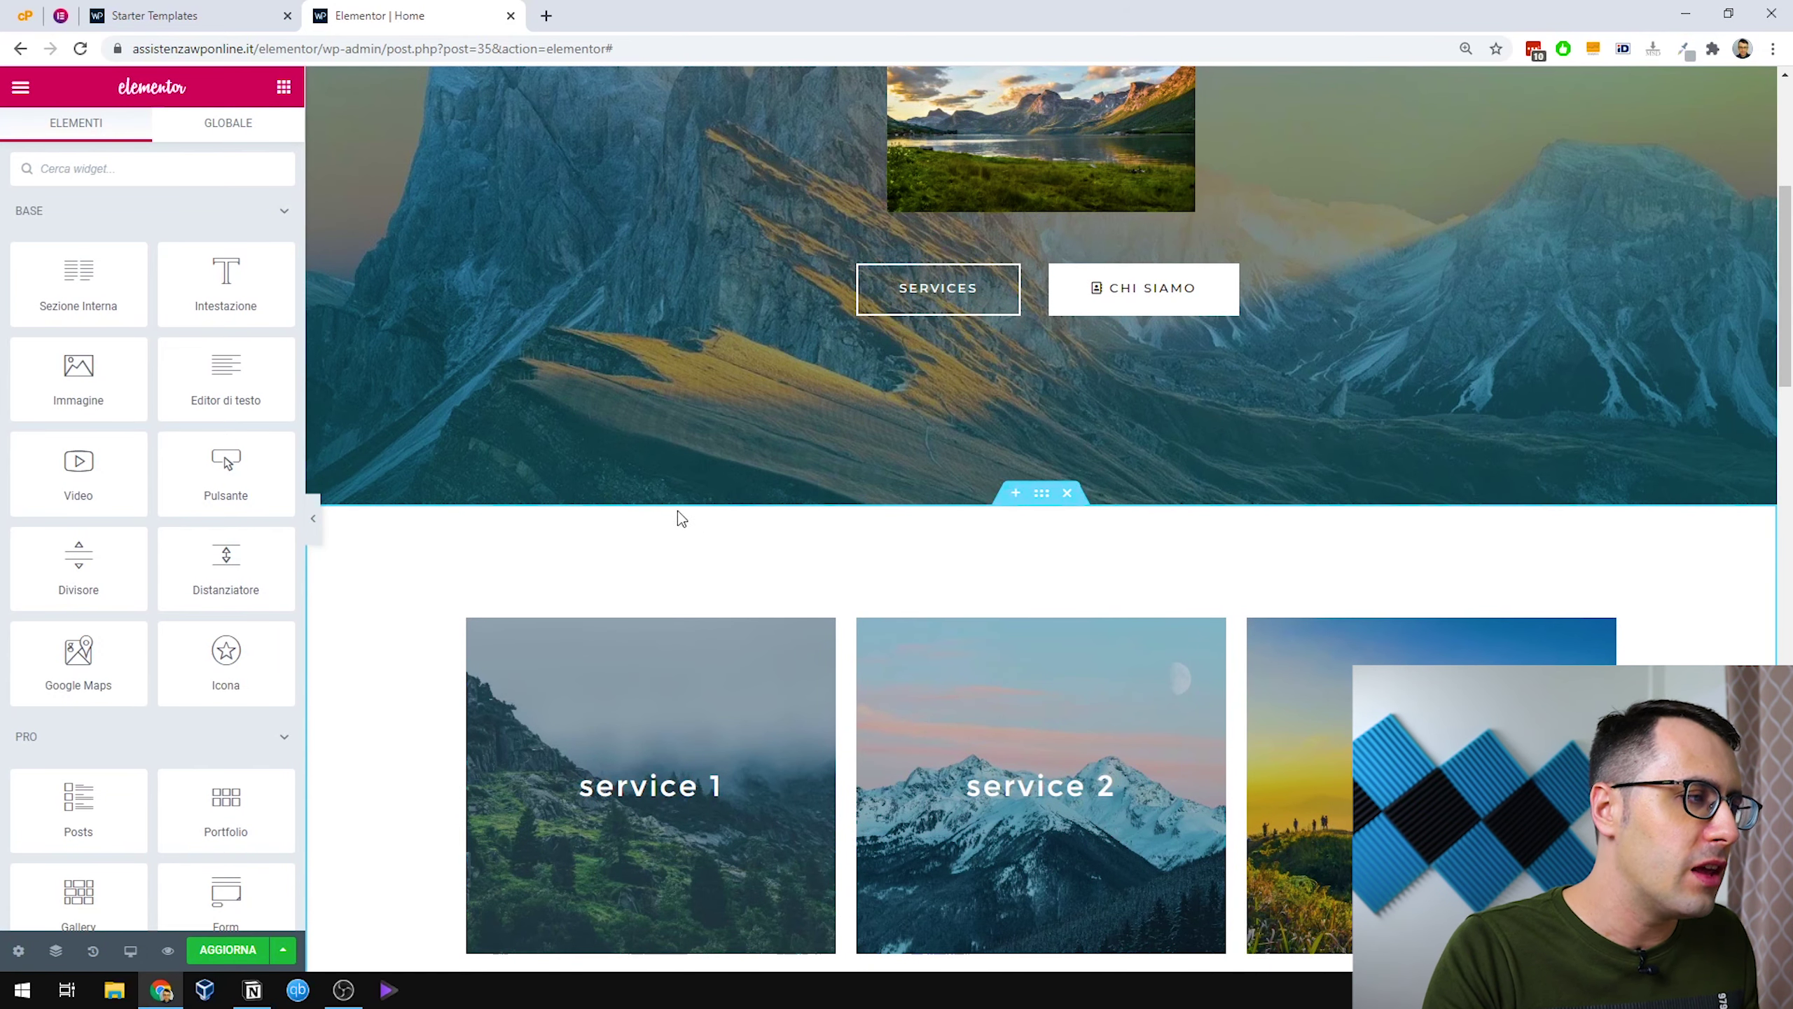
{"action": "scroll", "coordinate": [707, 495], "scroll_direction": "down", "scroll_amount": 2}
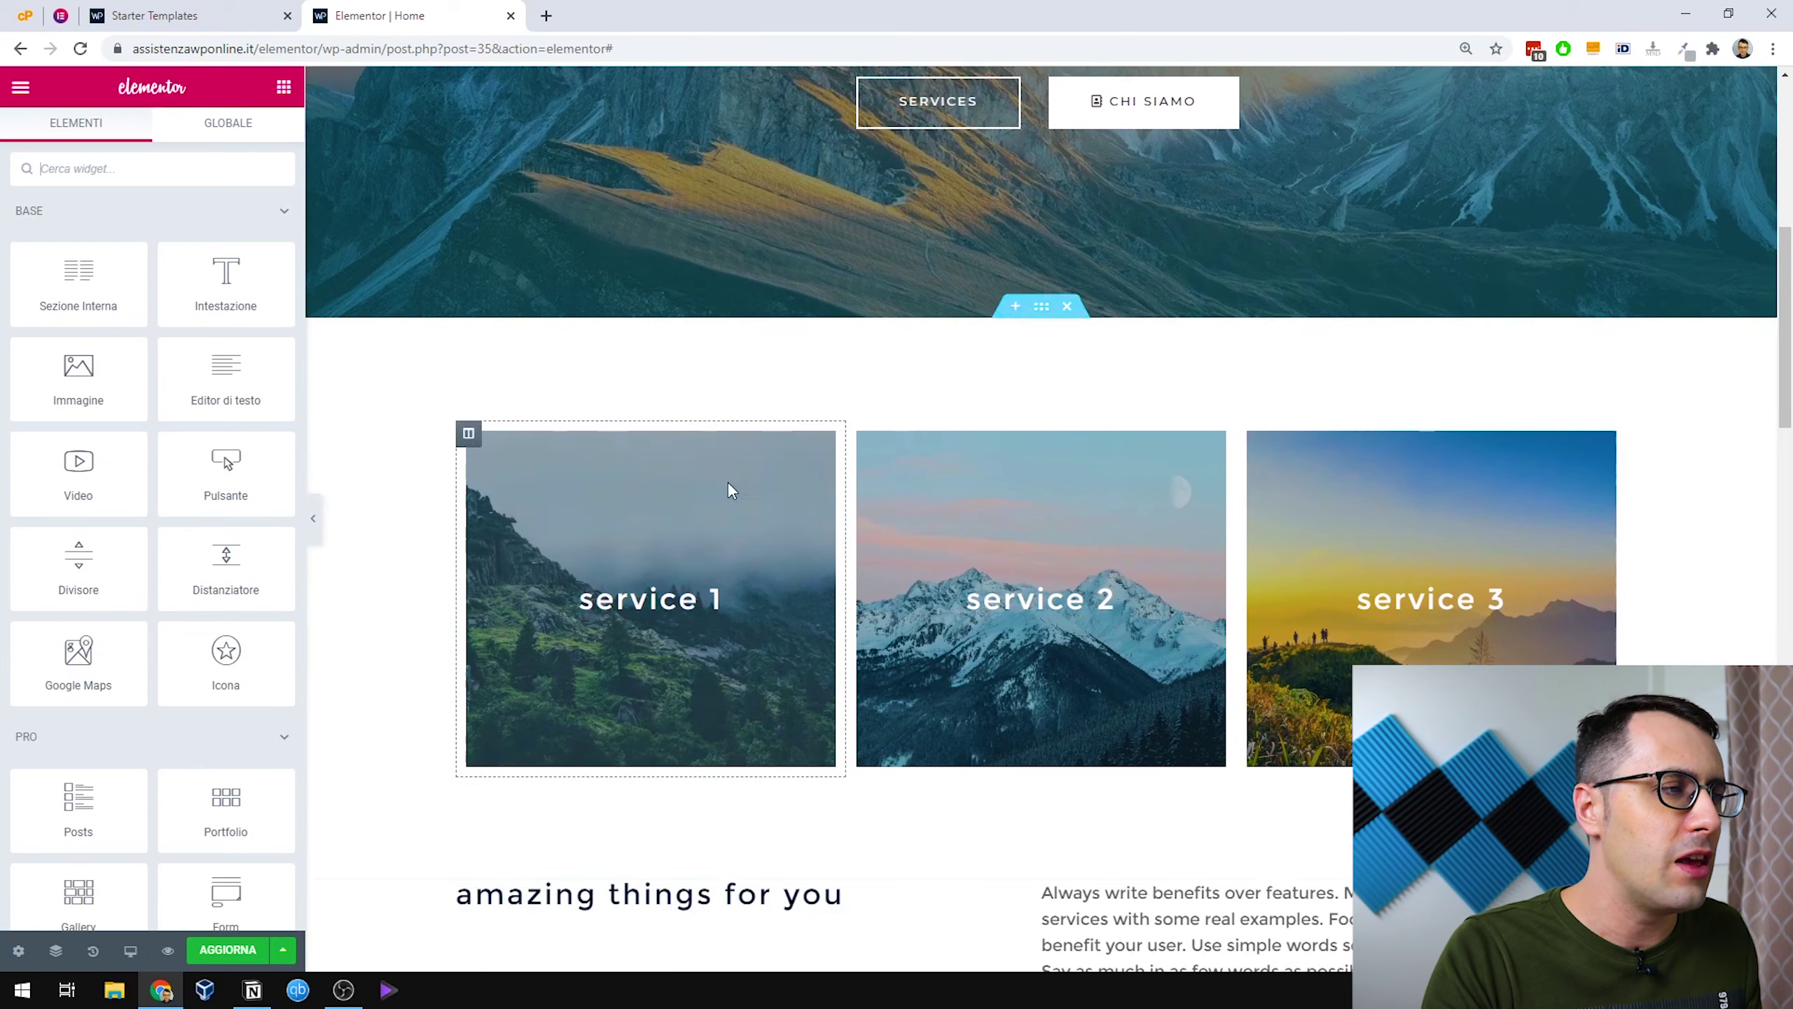
{"action": "scroll", "coordinate": [591, 651], "scroll_direction": "down", "scroll_amount": 2}
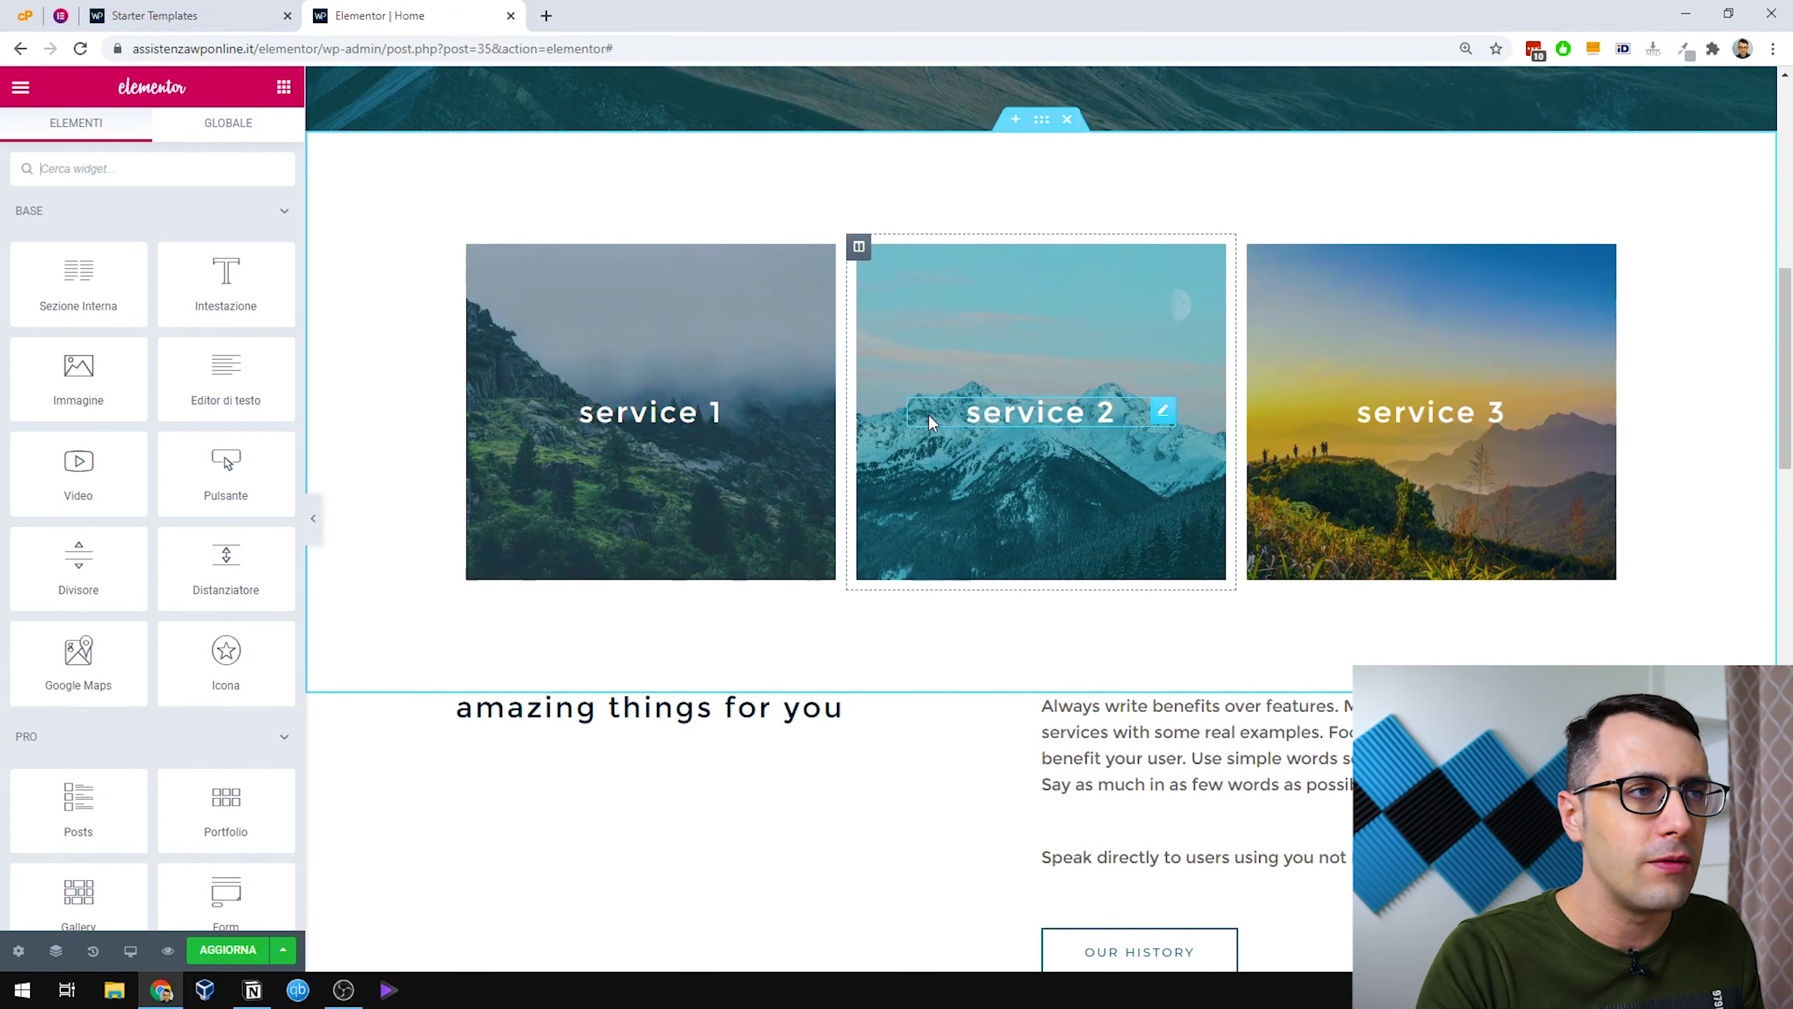
{"action": "scroll", "coordinate": [932, 417], "scroll_direction": "up", "scroll_amount": 1}
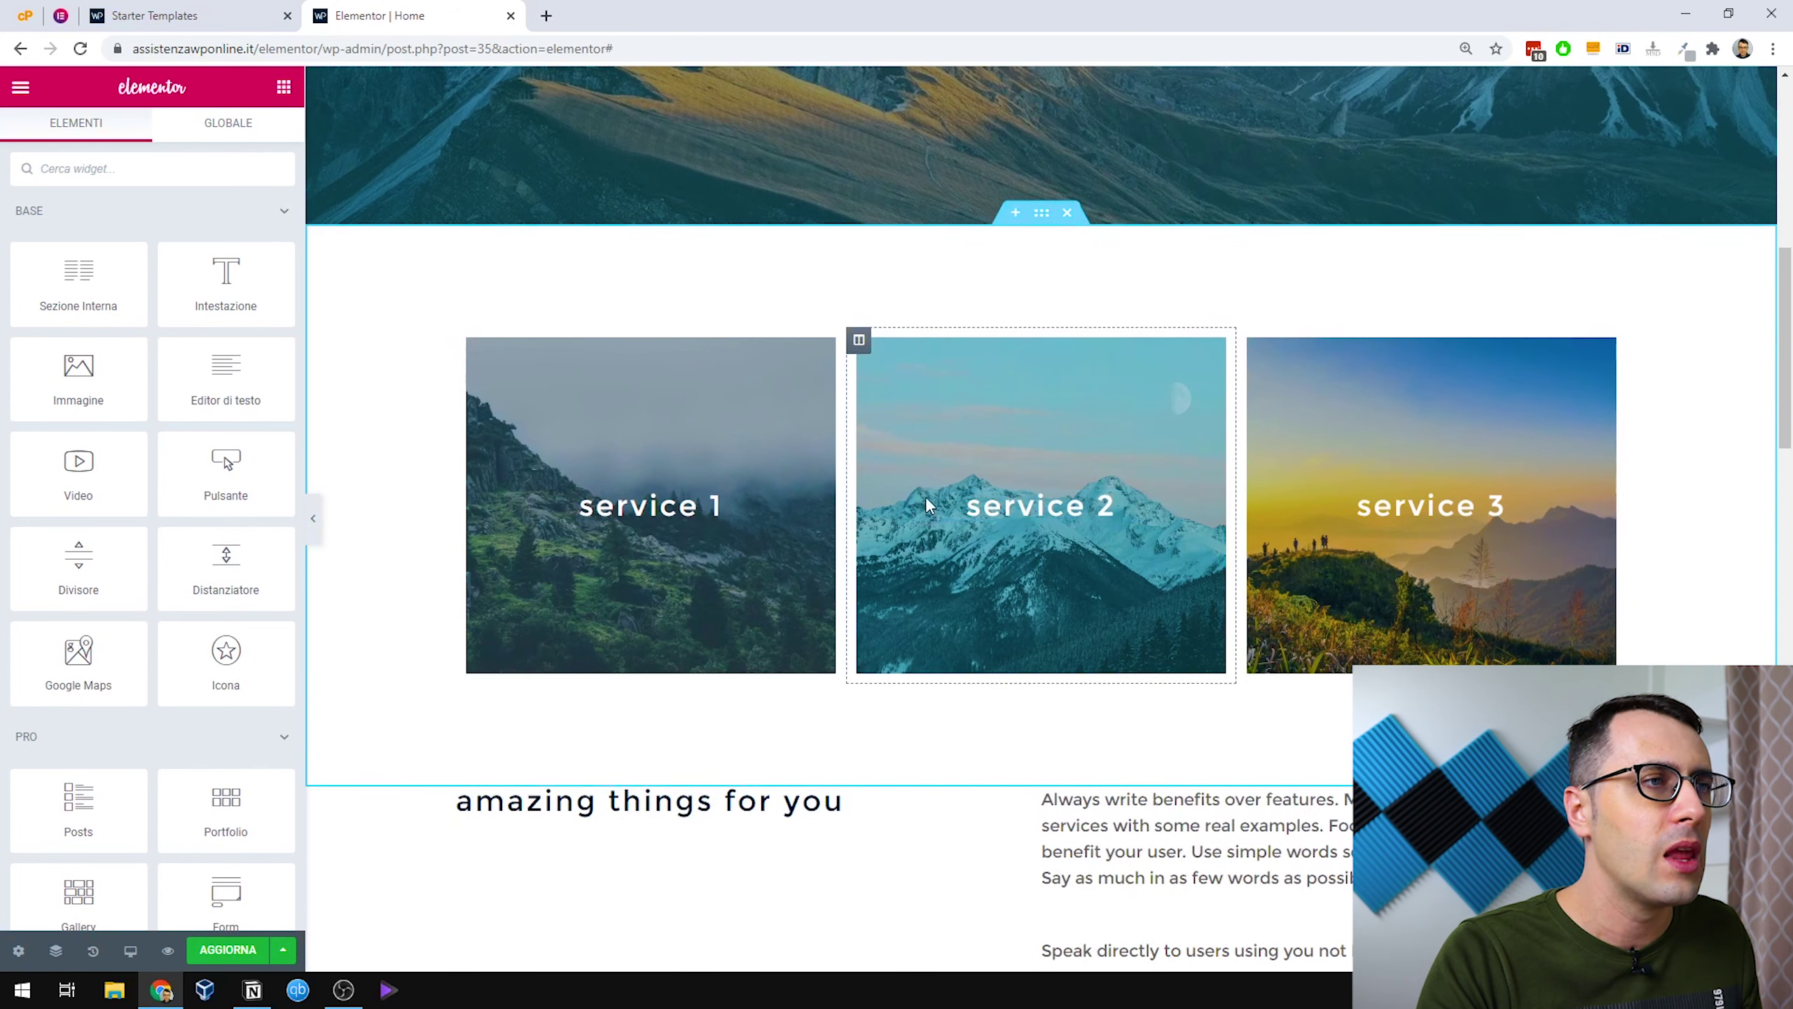
{"action": "left_click", "coordinate": [1042, 219]}
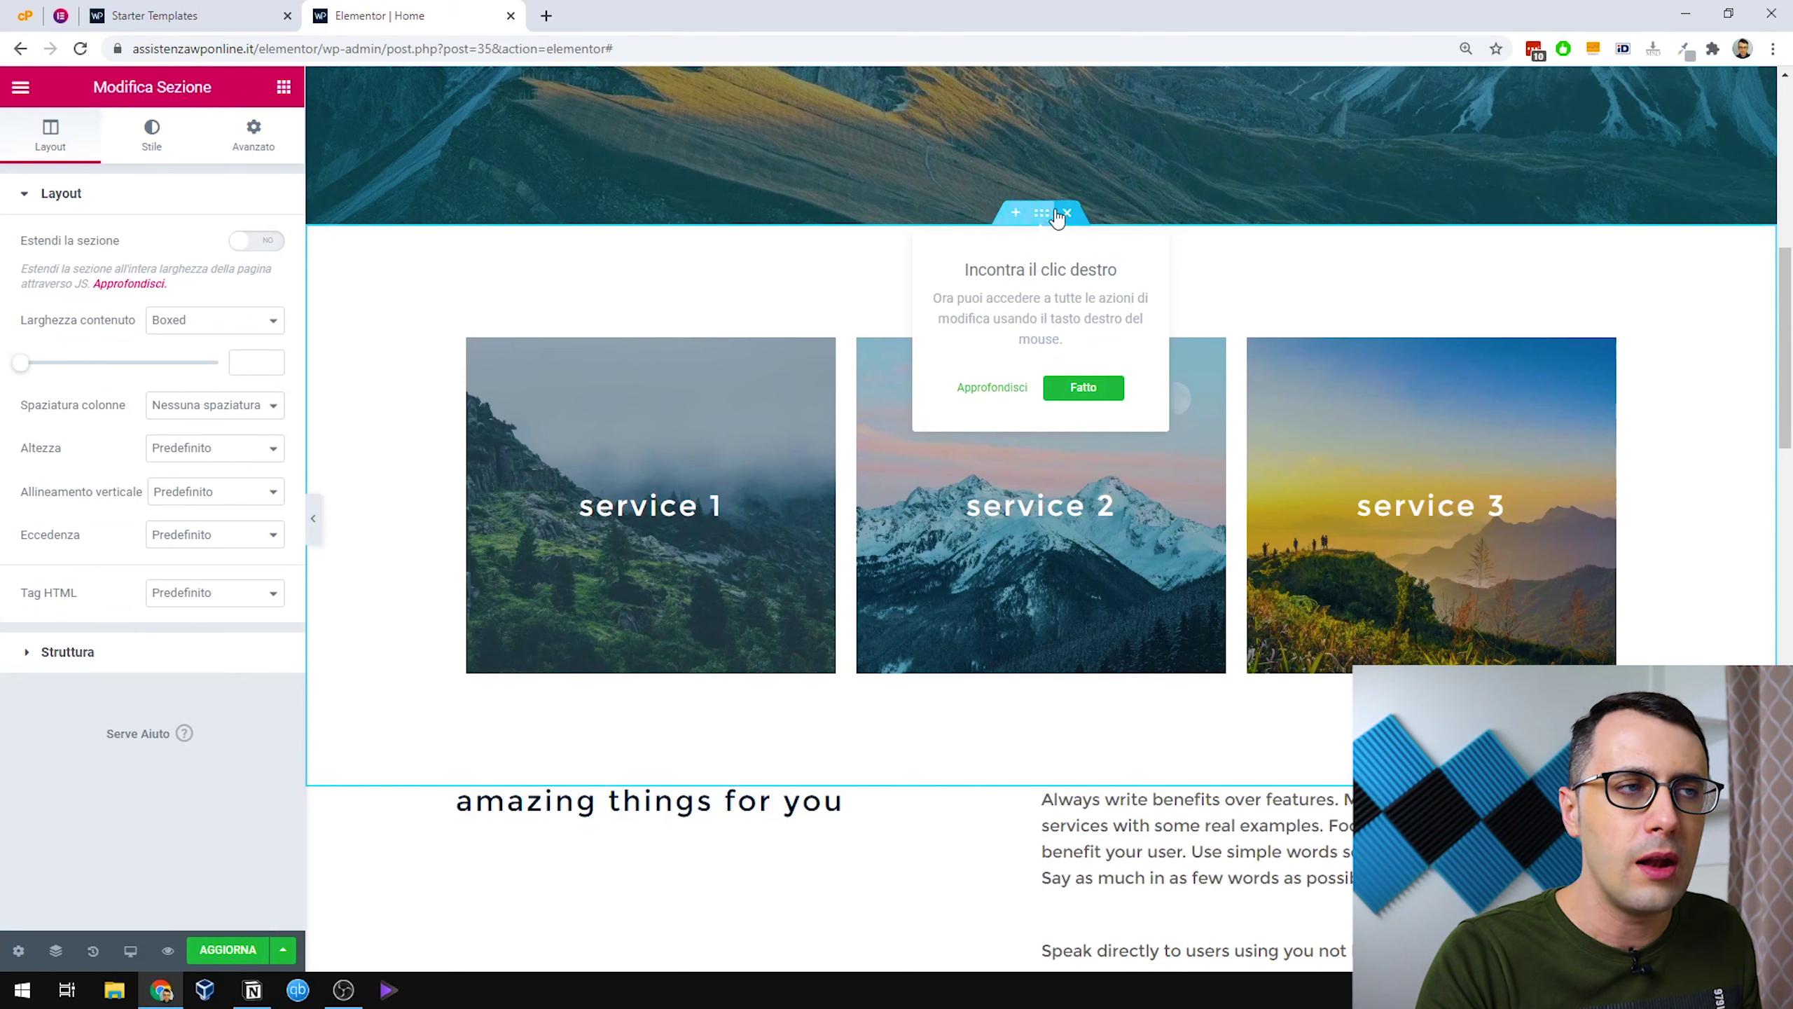
{"action": "right_click", "coordinate": [1043, 213]}
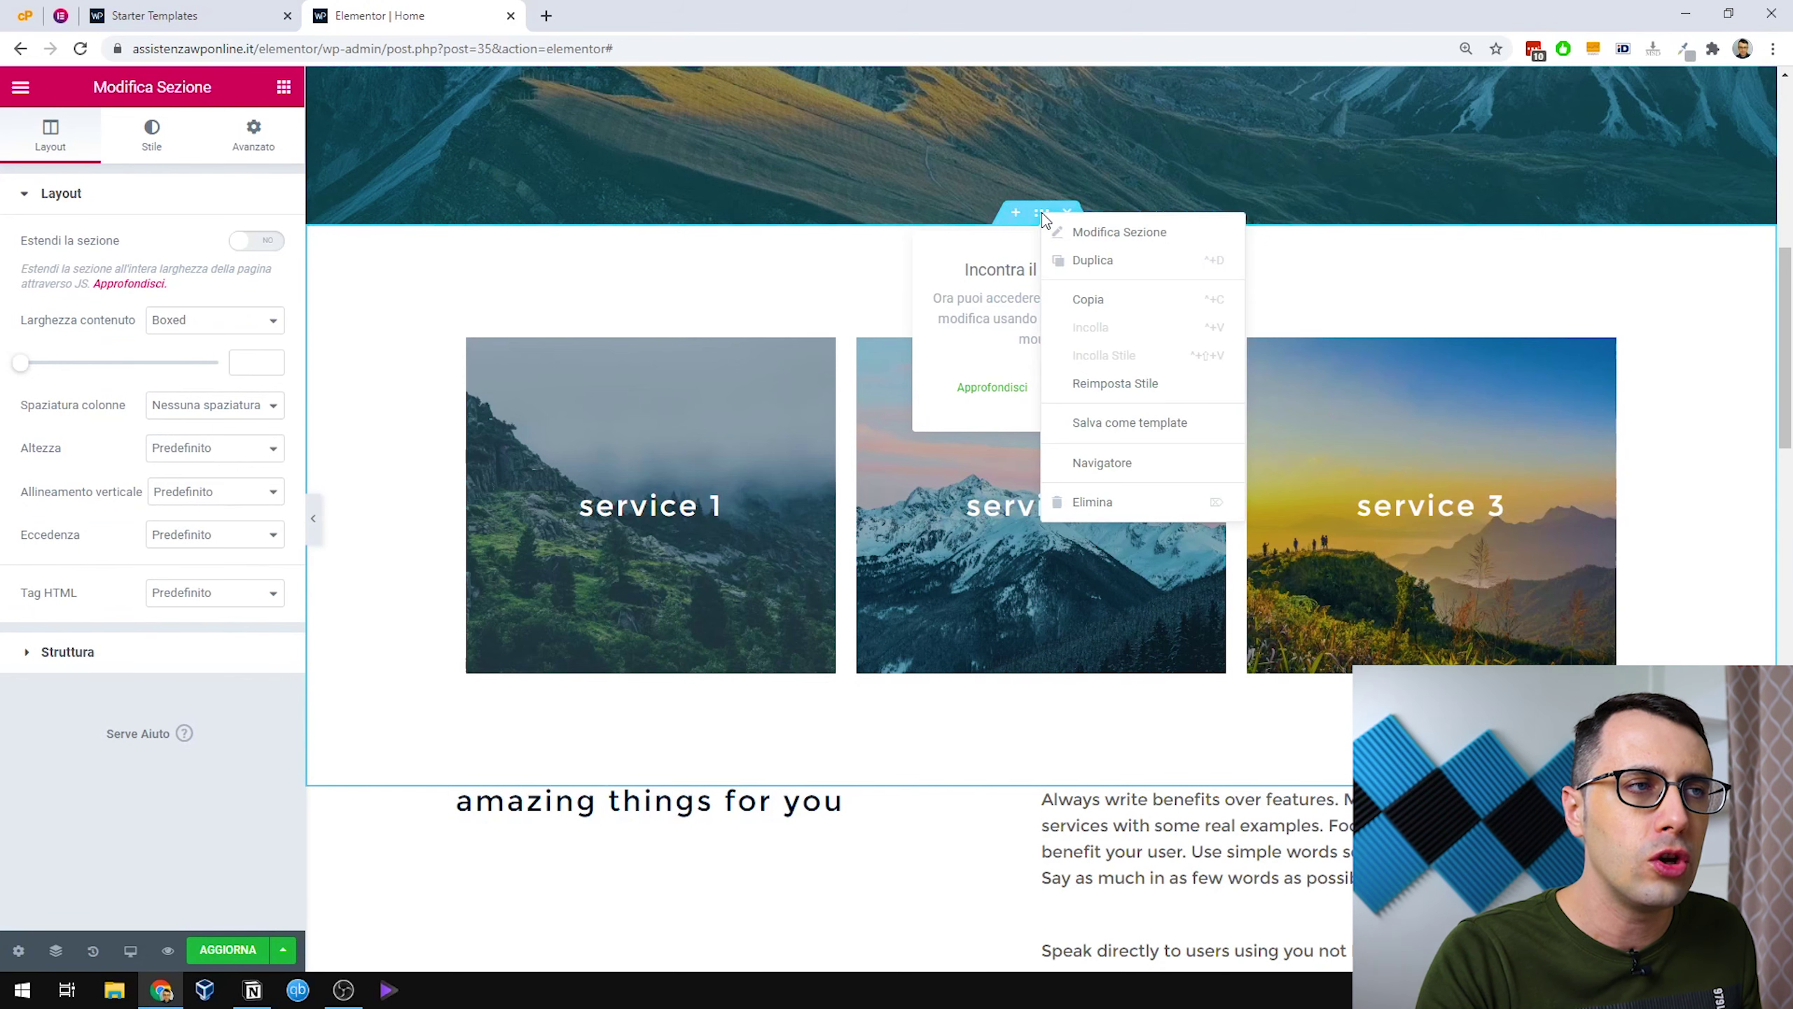
{"action": "left_click", "coordinate": [1111, 263]}
{"action": "scroll", "coordinate": [1171, 250], "scroll_direction": "down", "scroll_amount": 1}
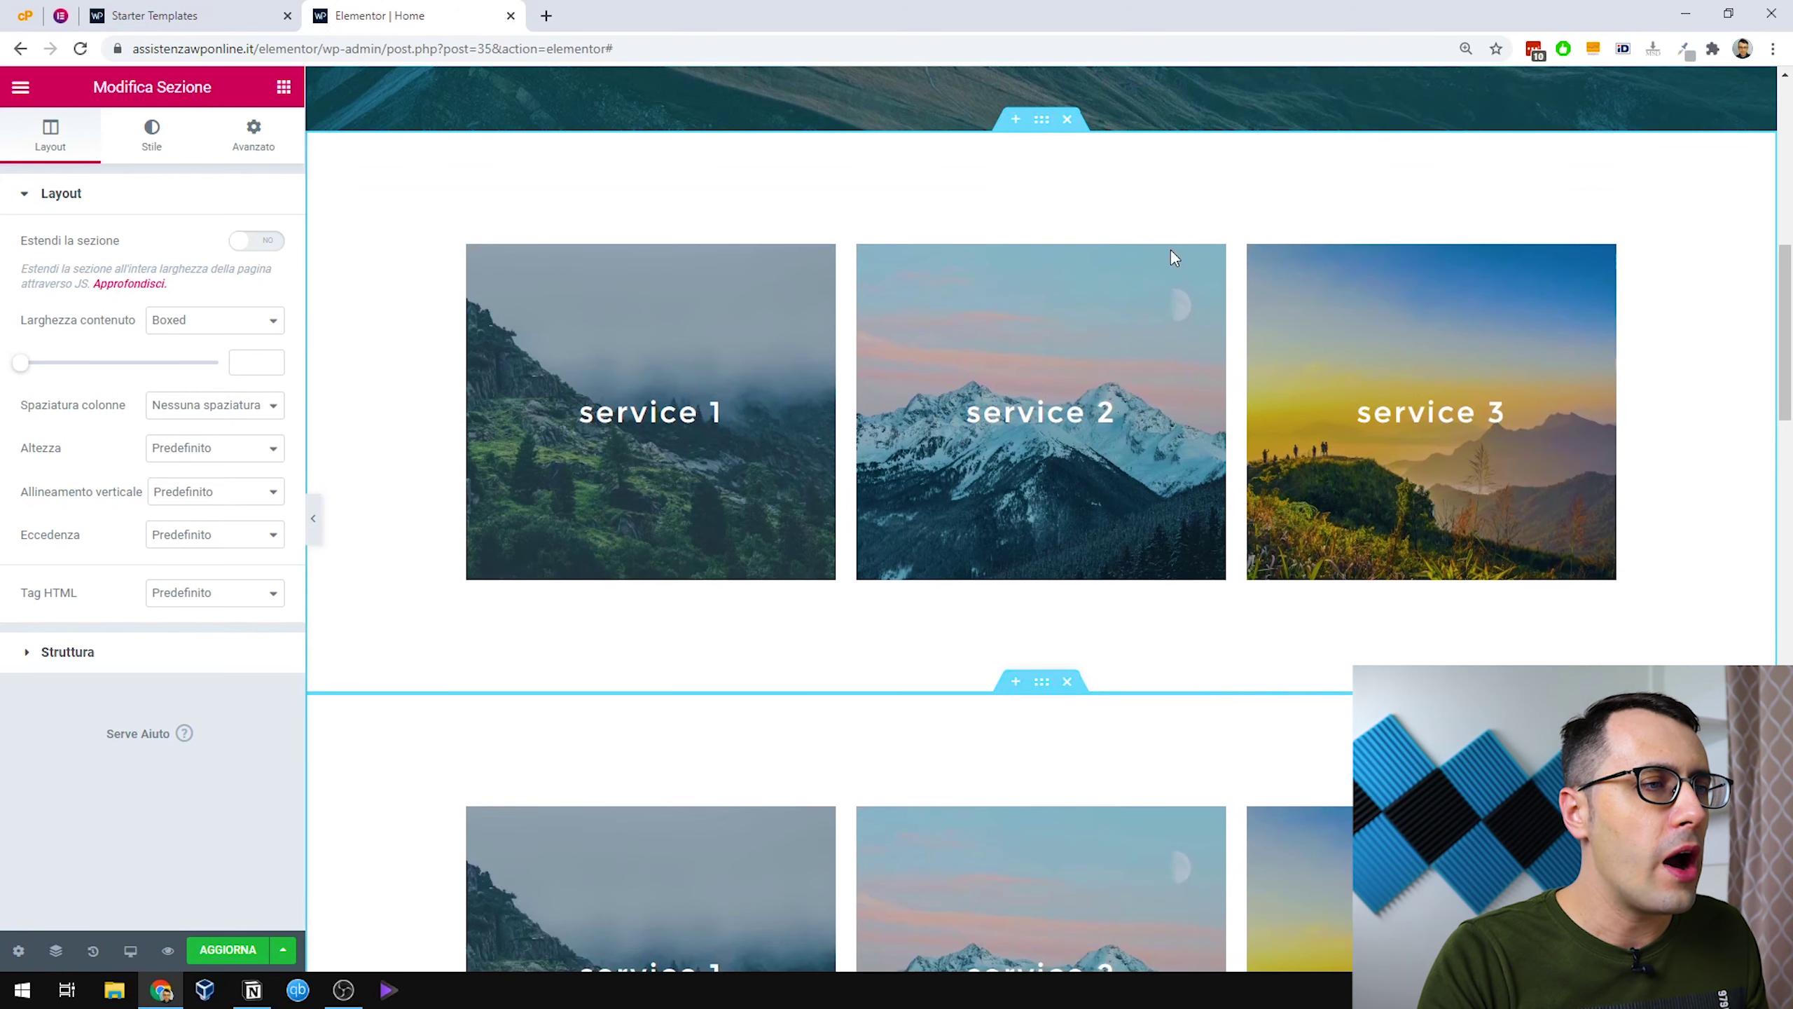
{"action": "left_click", "coordinate": [313, 518]}
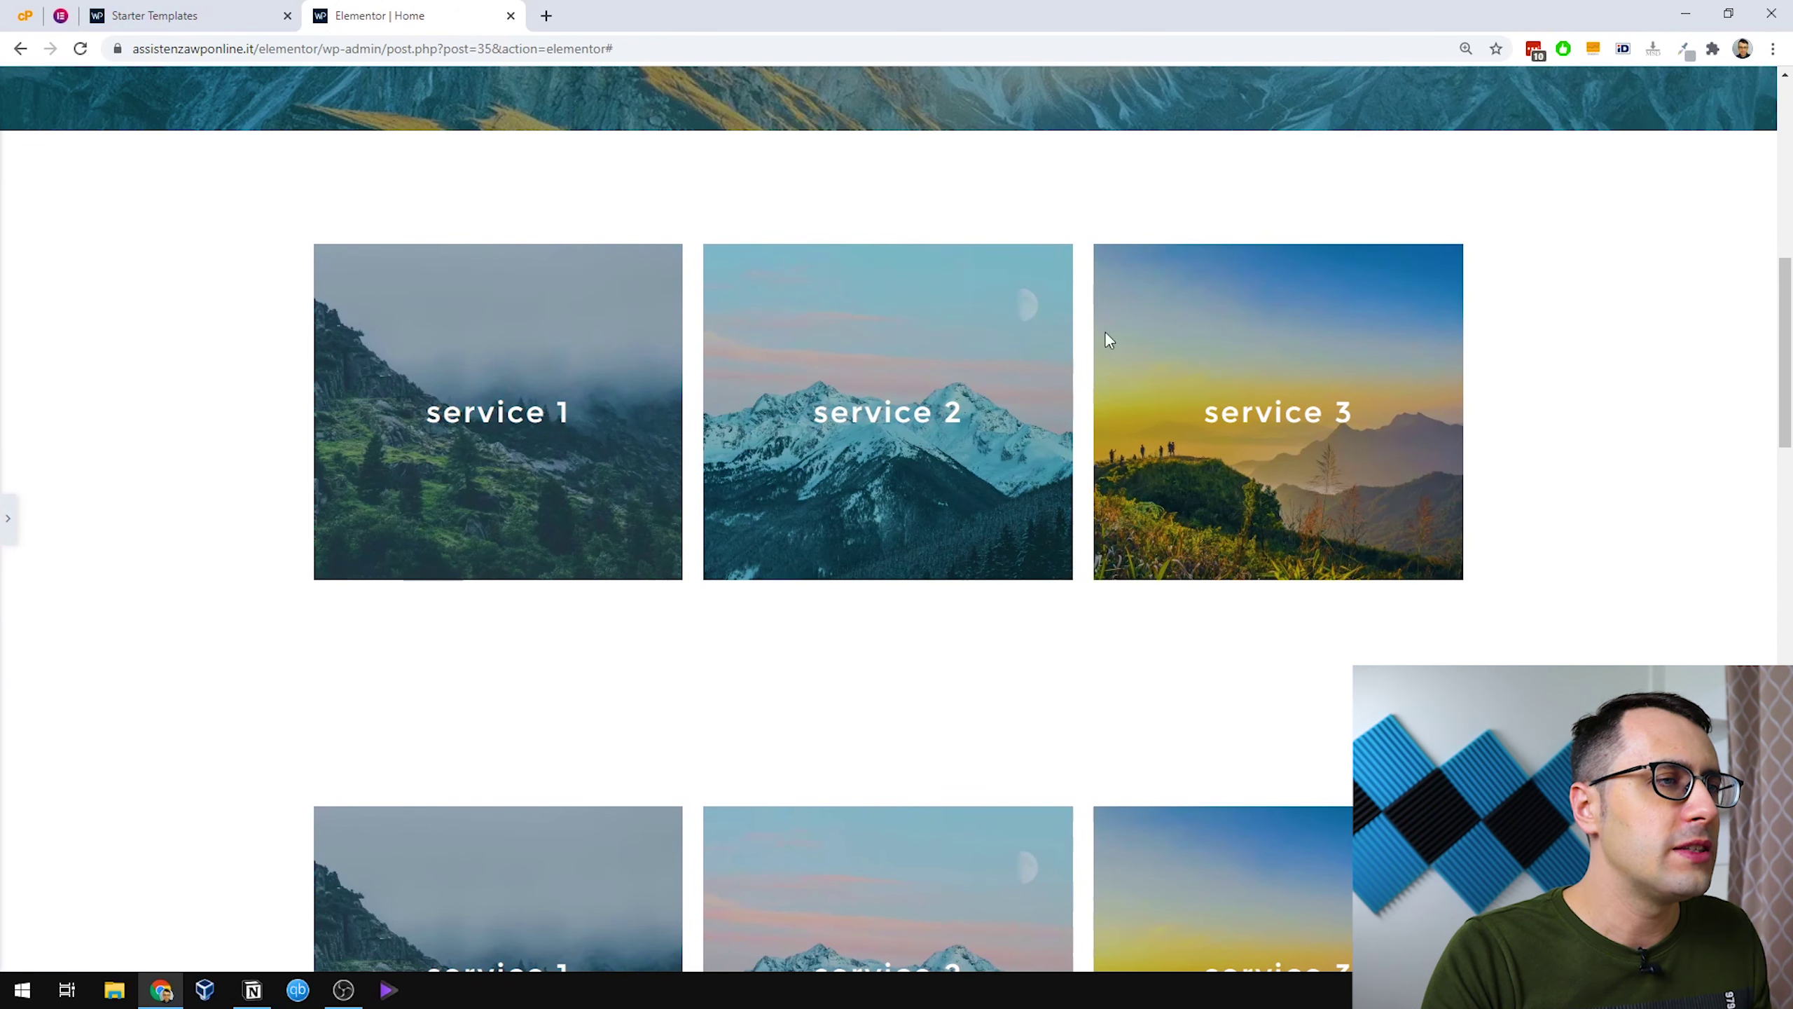
{"action": "scroll", "coordinate": [218, 436], "scroll_direction": "down", "scroll_amount": 4}
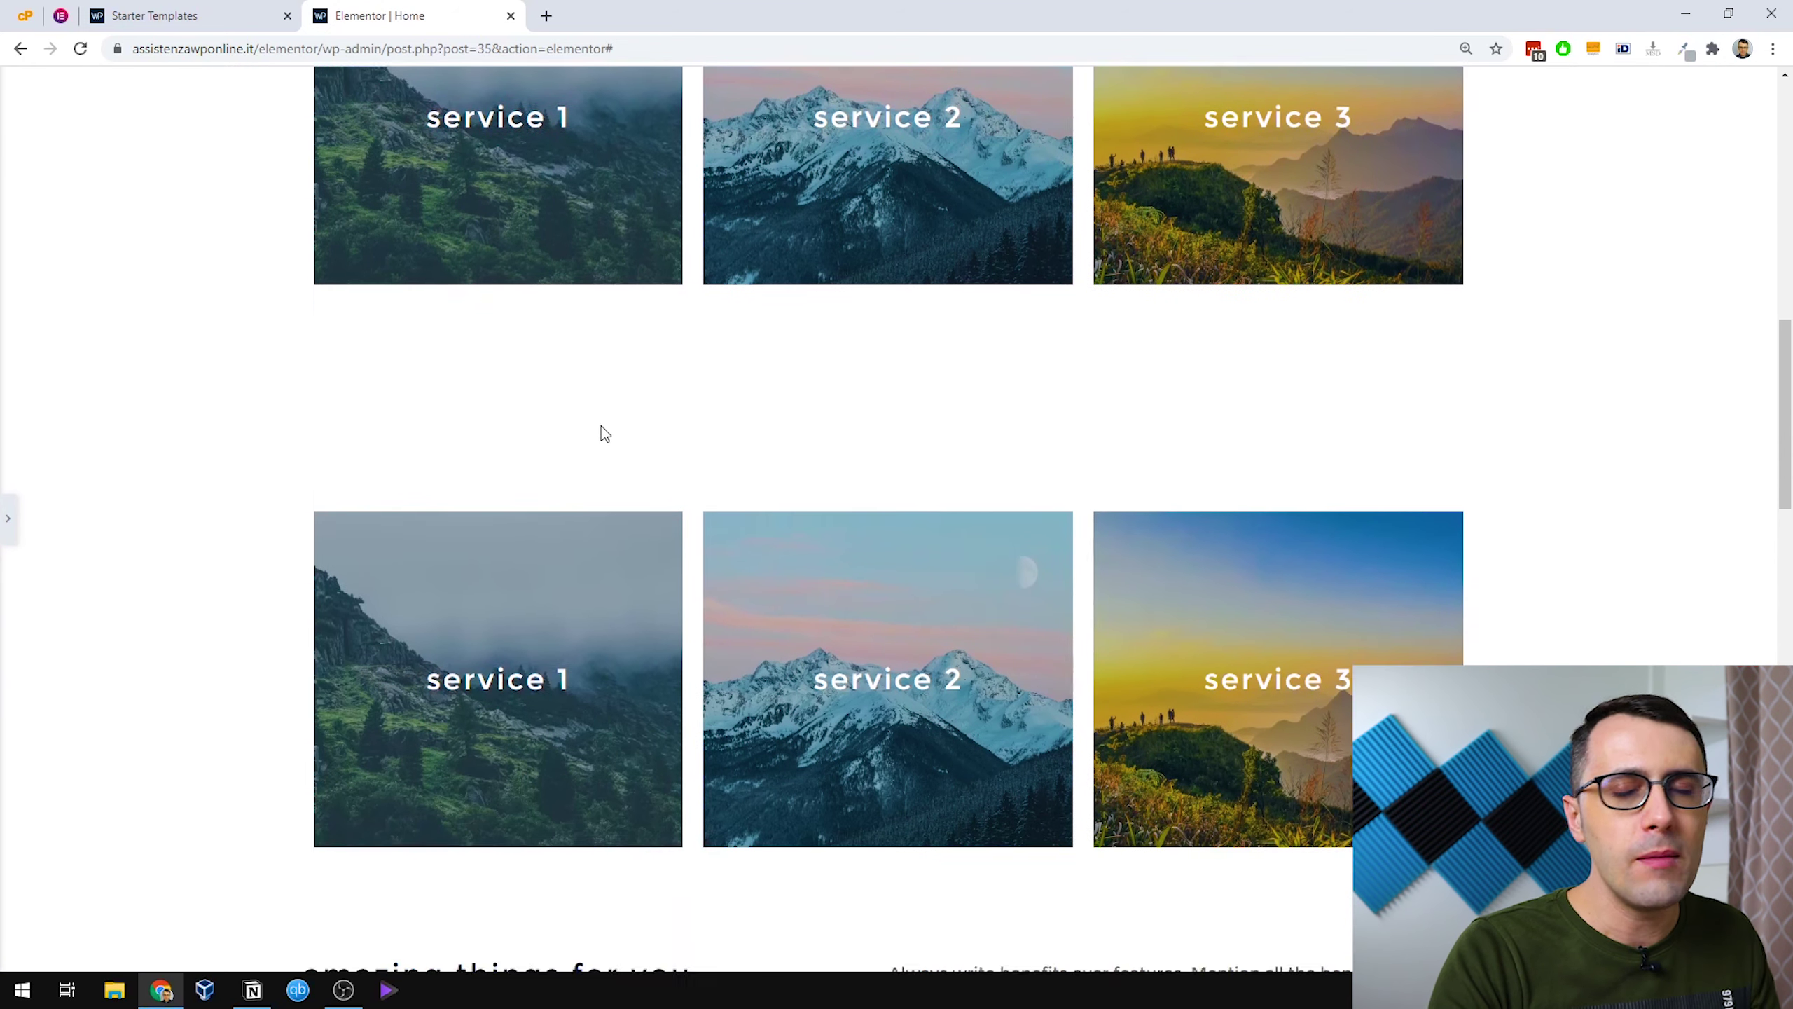
Move the duplicated services section to the end of the page, below the photo gallery, and preview it.
{"action": "left_click", "coordinate": [8, 519]}
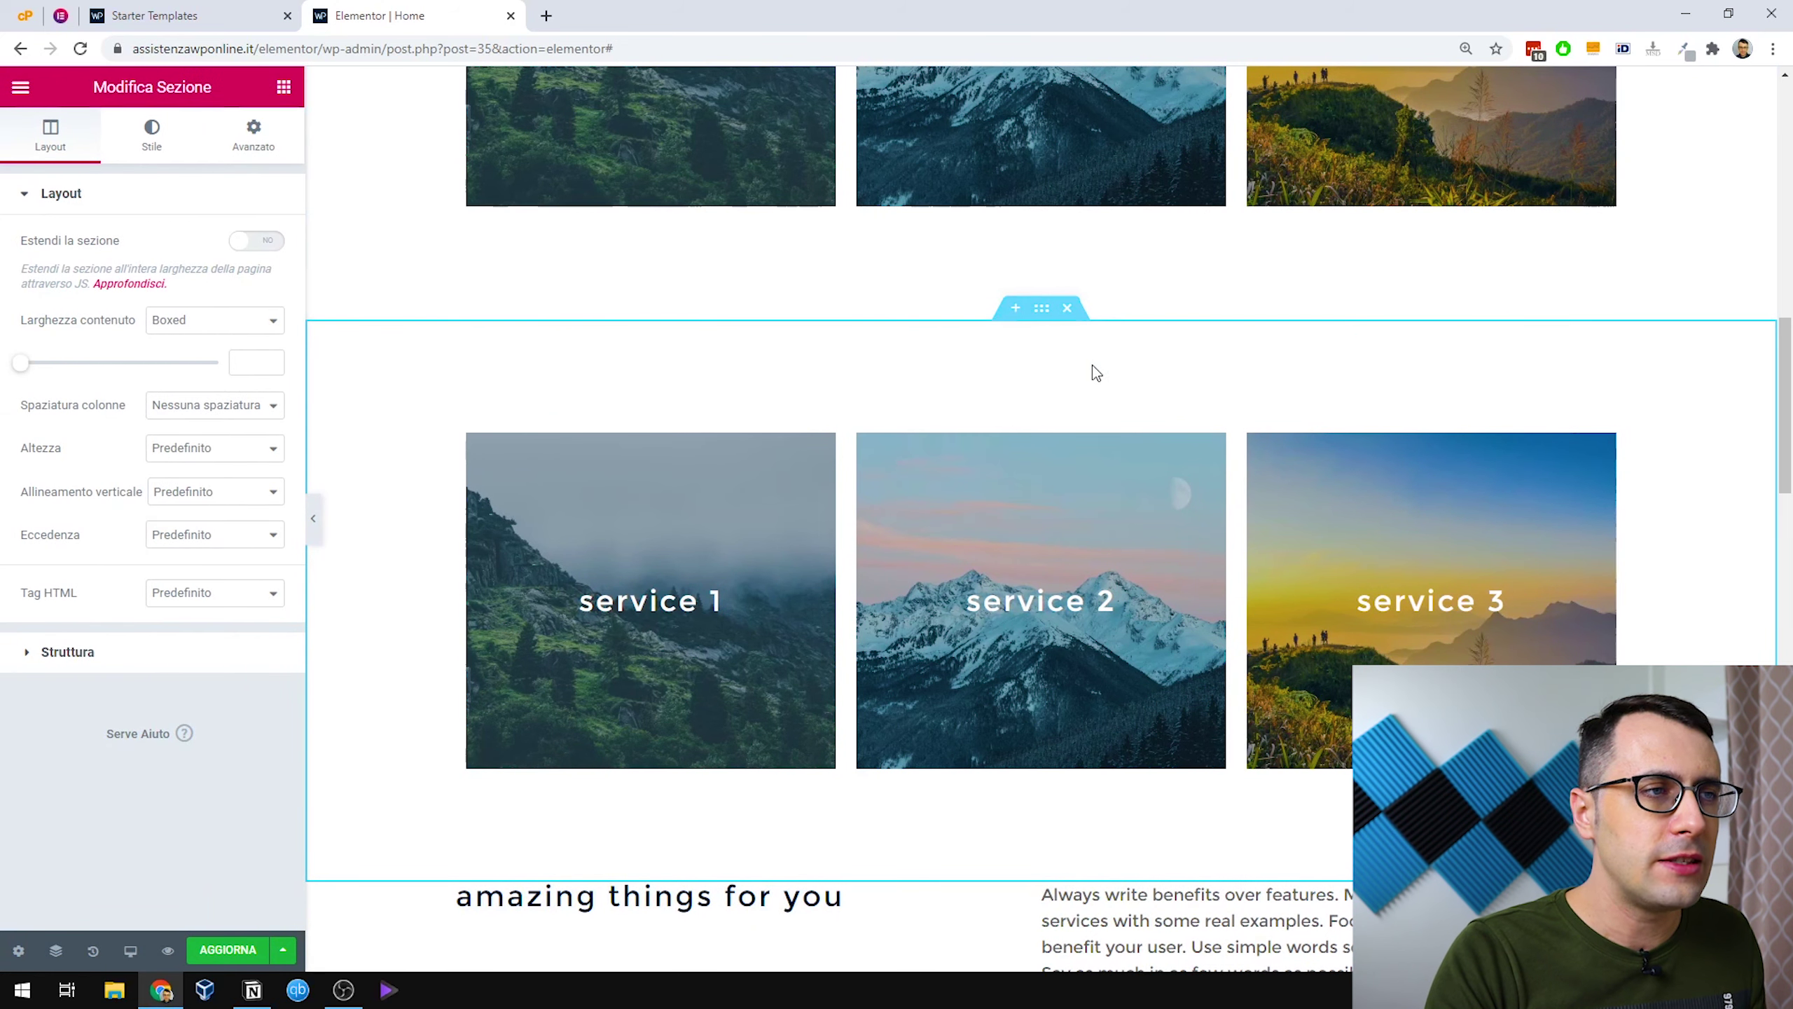
{"action": "scroll", "coordinate": [1093, 364], "scroll_direction": "down", "scroll_amount": 1}
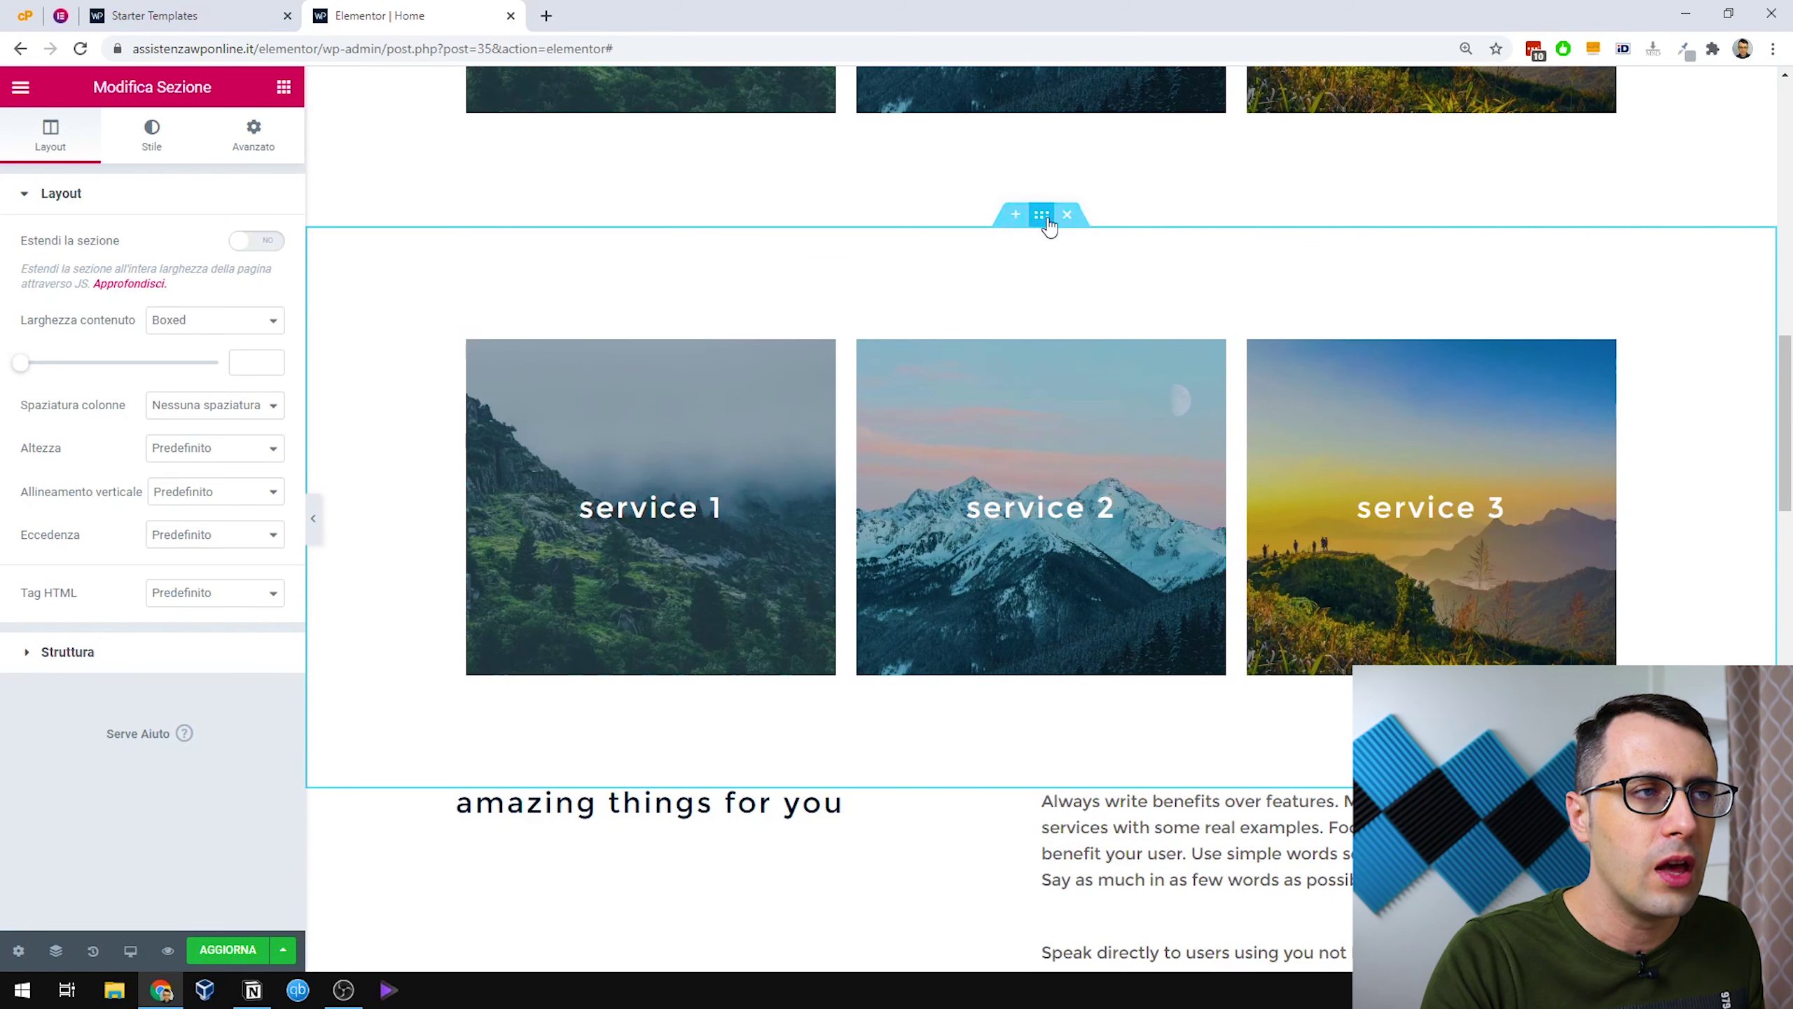
{"action": "left_click_drag", "start_coordinate": [1050, 222], "coordinate": [1009, 372]}
{"action": "scroll", "coordinate": [1094, 637], "scroll_direction": "down", "scroll_amount": 10}
{"action": "scroll", "coordinate": [1137, 504], "scroll_direction": "down", "scroll_amount": 6}
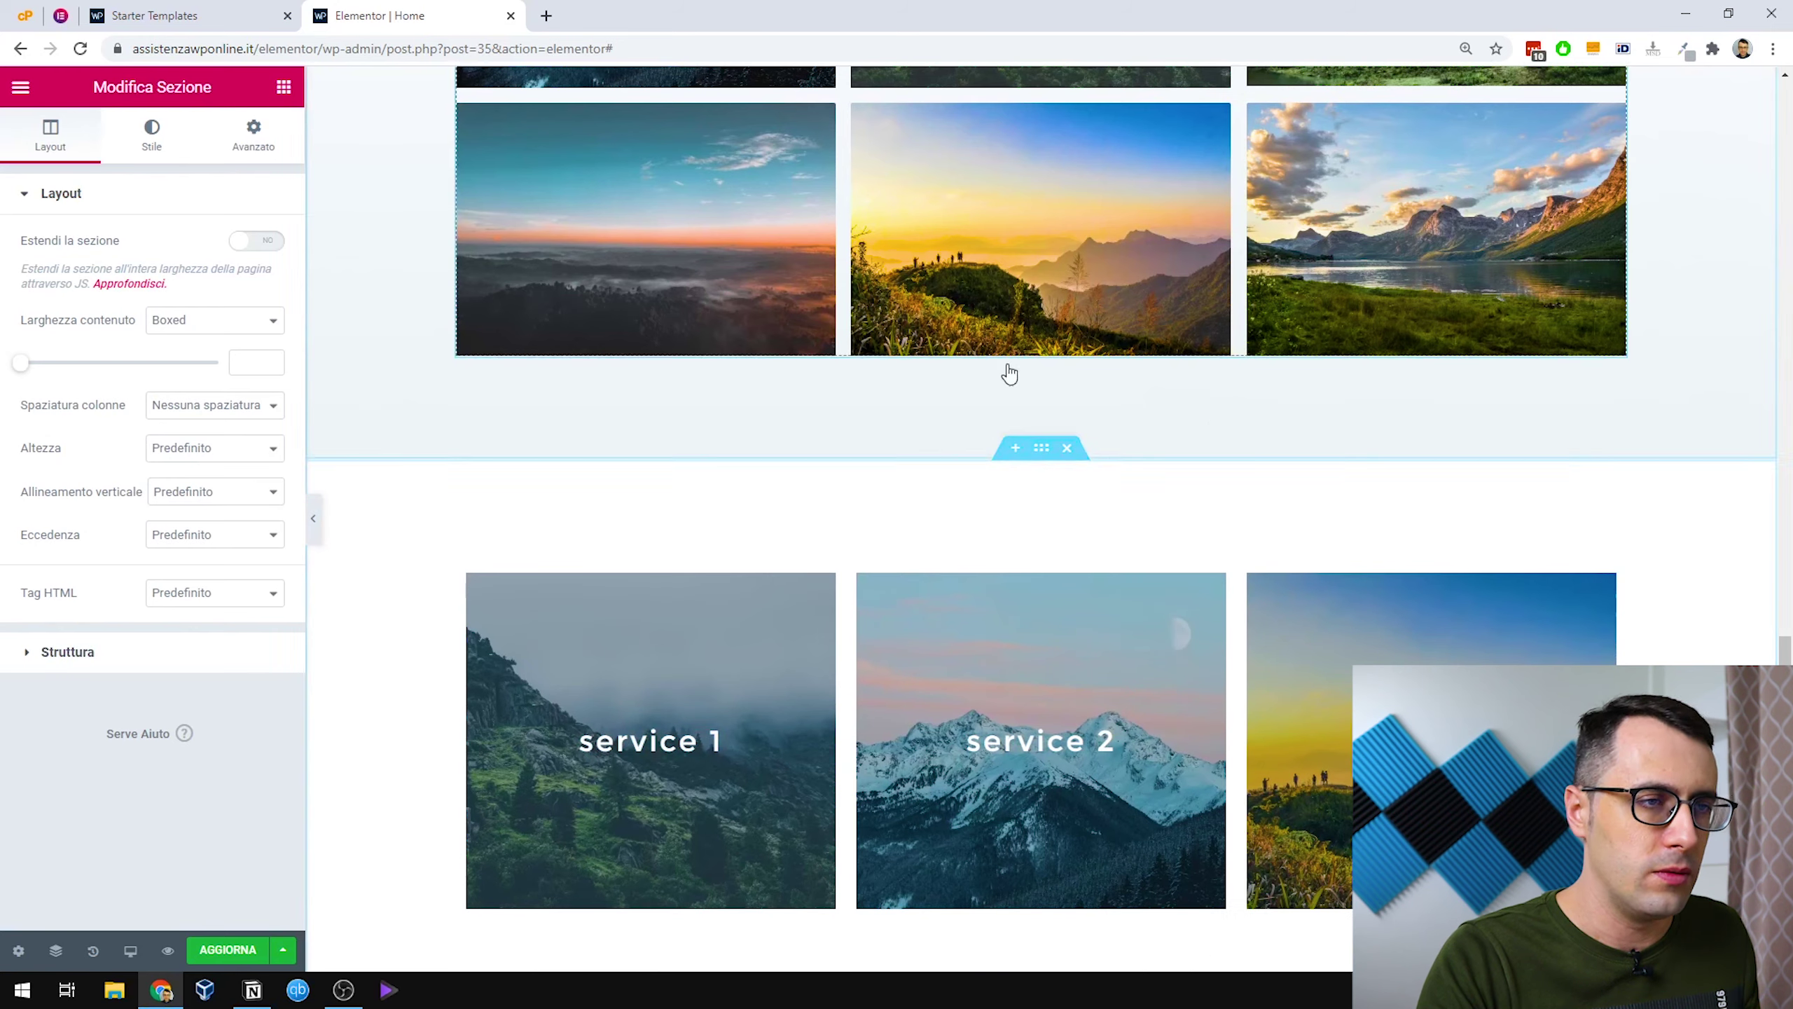
{"action": "left_click", "coordinate": [313, 518]}
{"action": "scroll", "coordinate": [496, 425], "scroll_direction": "down", "scroll_amount": 5}
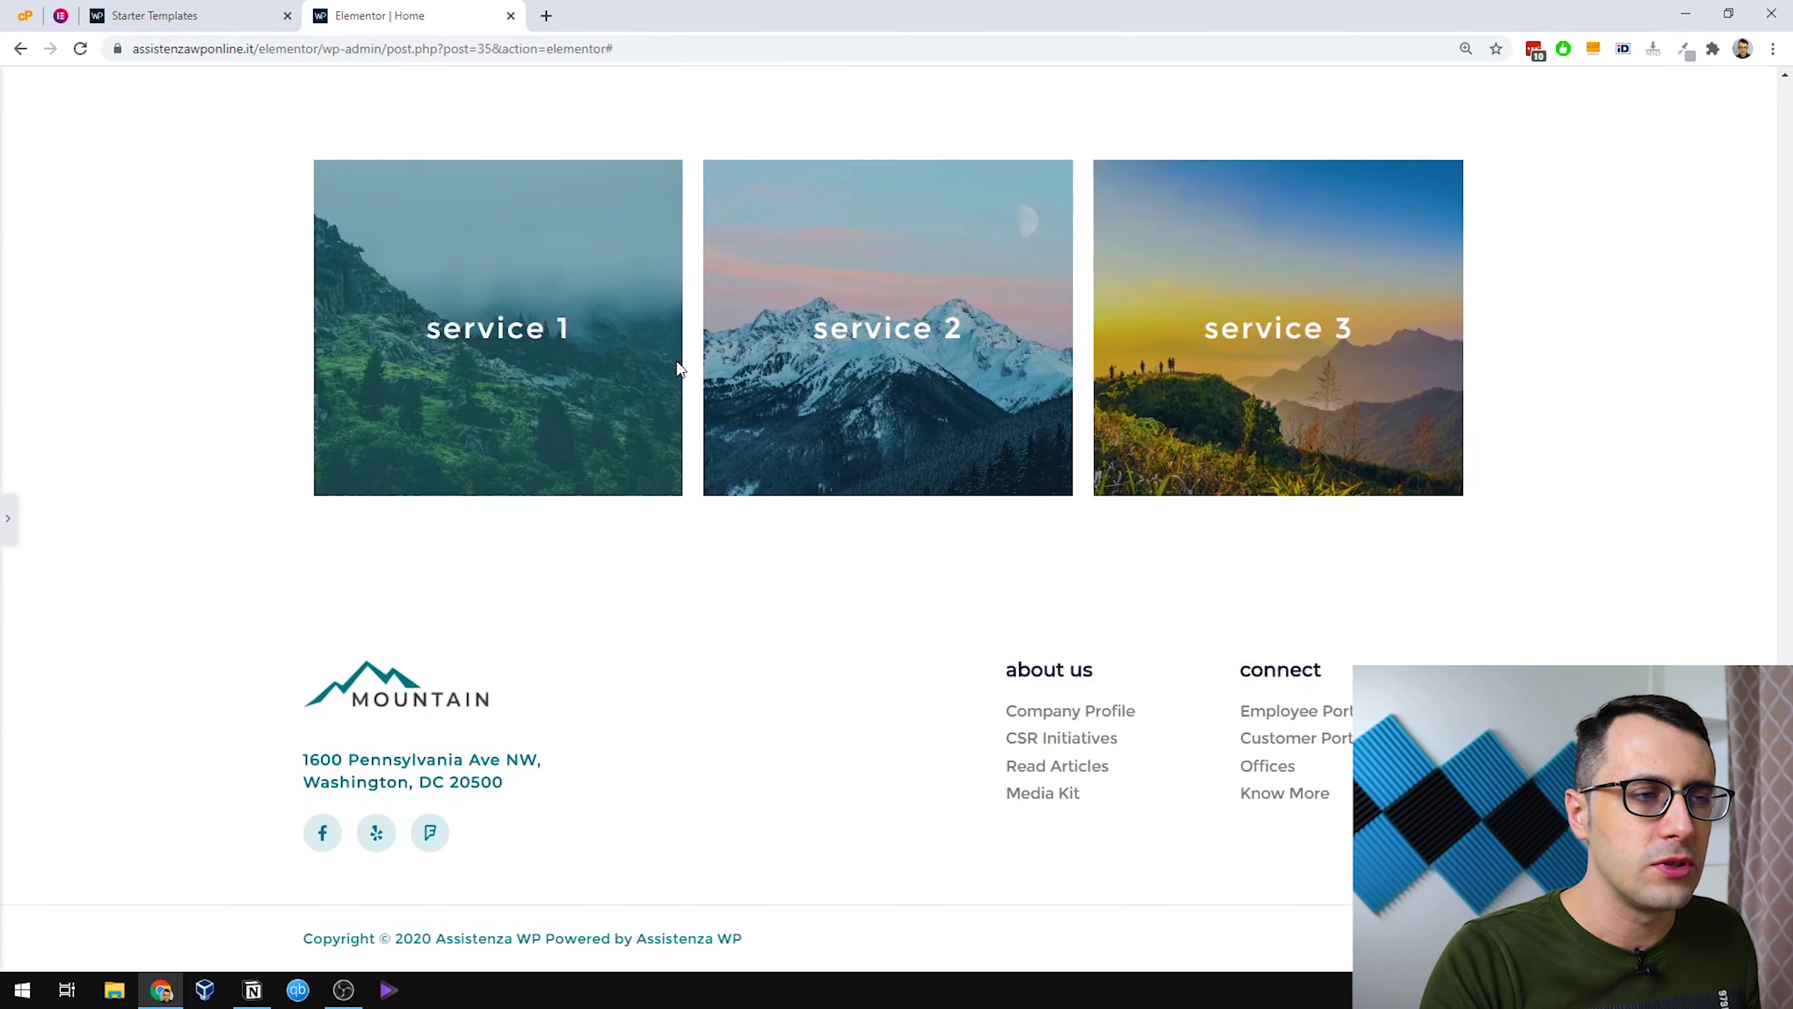
{"action": "scroll", "coordinate": [688, 374], "scroll_direction": "up", "scroll_amount": 8}
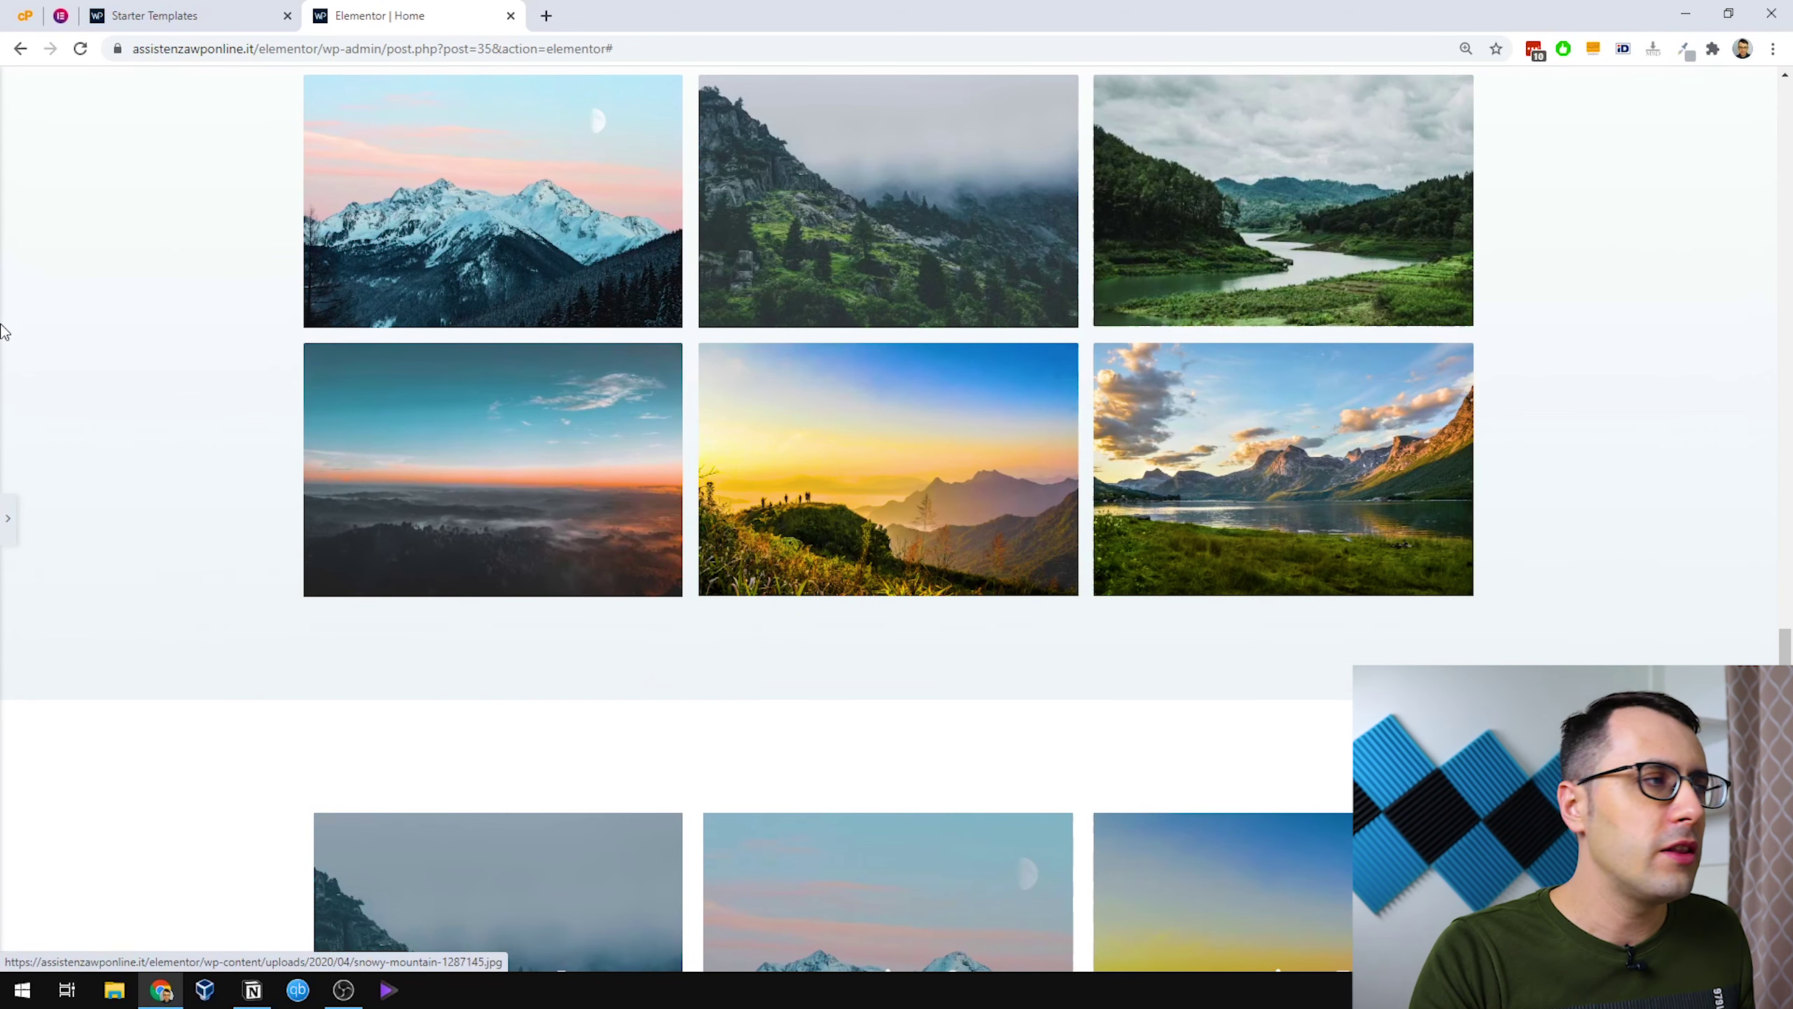
Update the Home page to save the edits.
{"action": "left_click", "coordinate": [11, 518]}
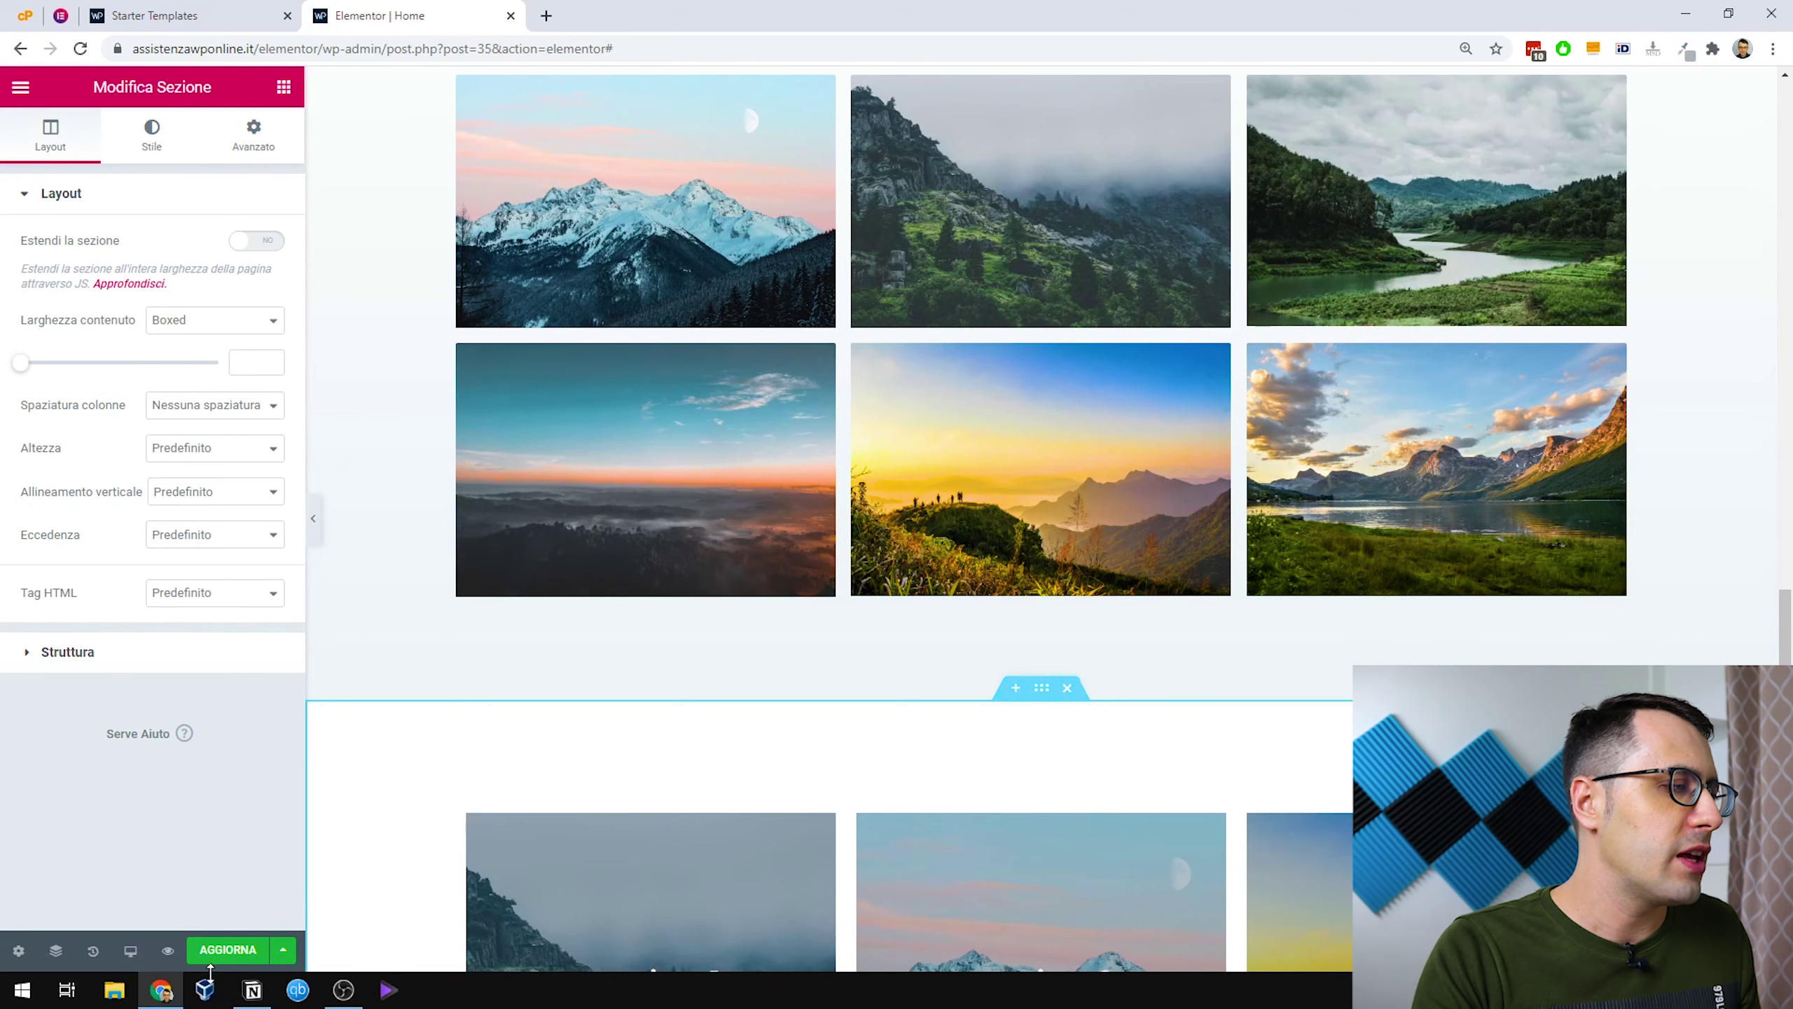
{"action": "left_click", "coordinate": [229, 951]}
{"action": "scroll", "coordinate": [469, 638], "scroll_direction": "up", "scroll_amount": 15}
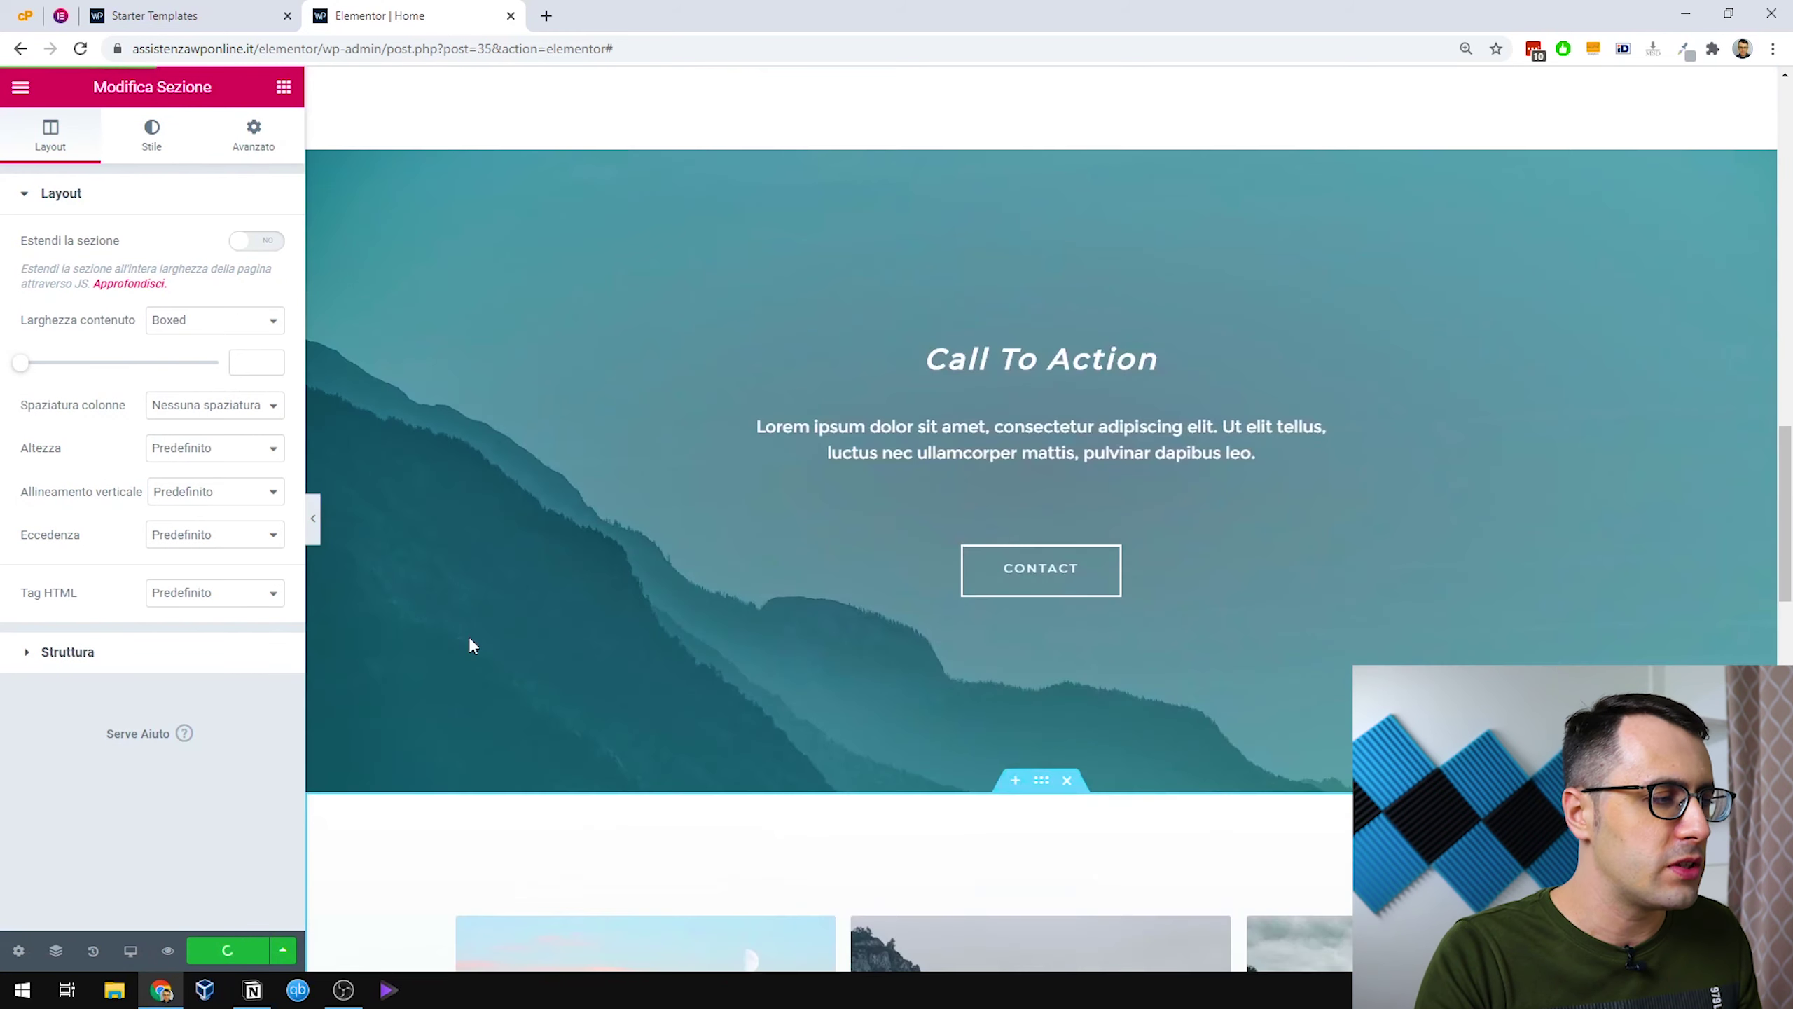
{"action": "scroll", "coordinate": [477, 638], "scroll_direction": "up", "scroll_amount": 2}
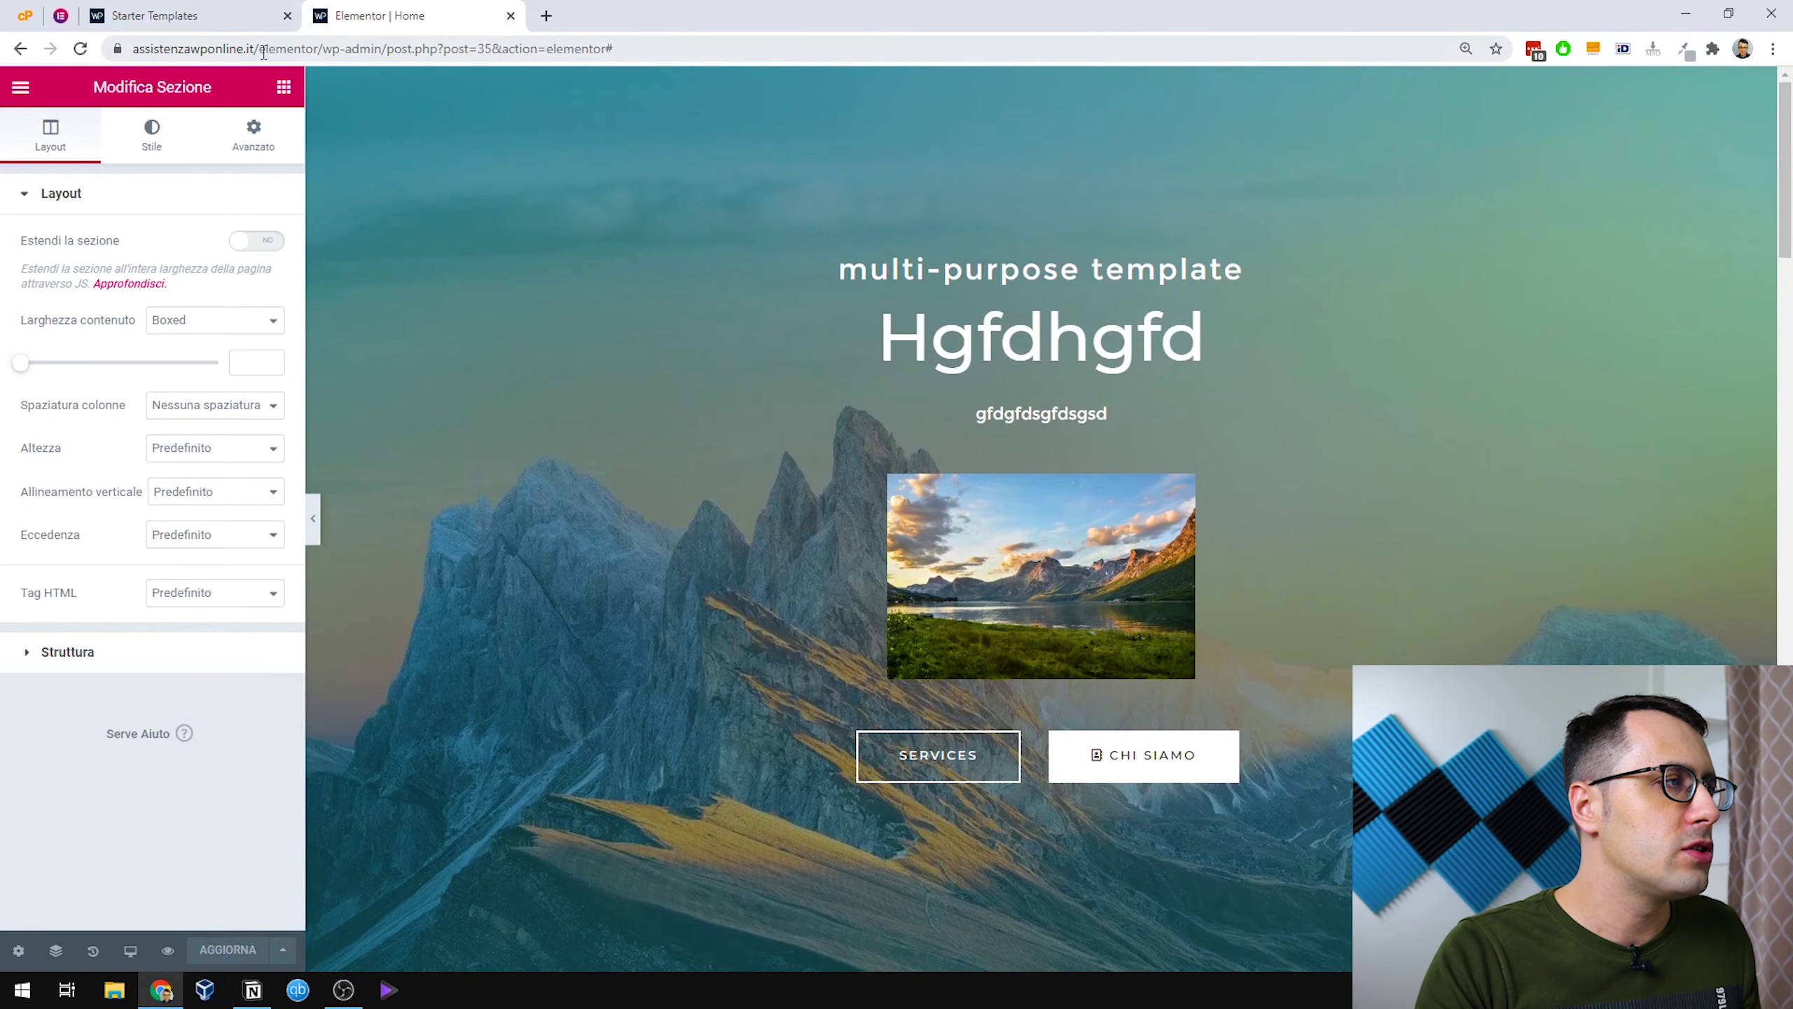
Open the live site at assistenzawponline.it/elementor/ in a new tab and review the home page from hero to final services section.
{"action": "left_click_drag", "start_coordinate": [322, 50], "coordinate": [138, 50]}
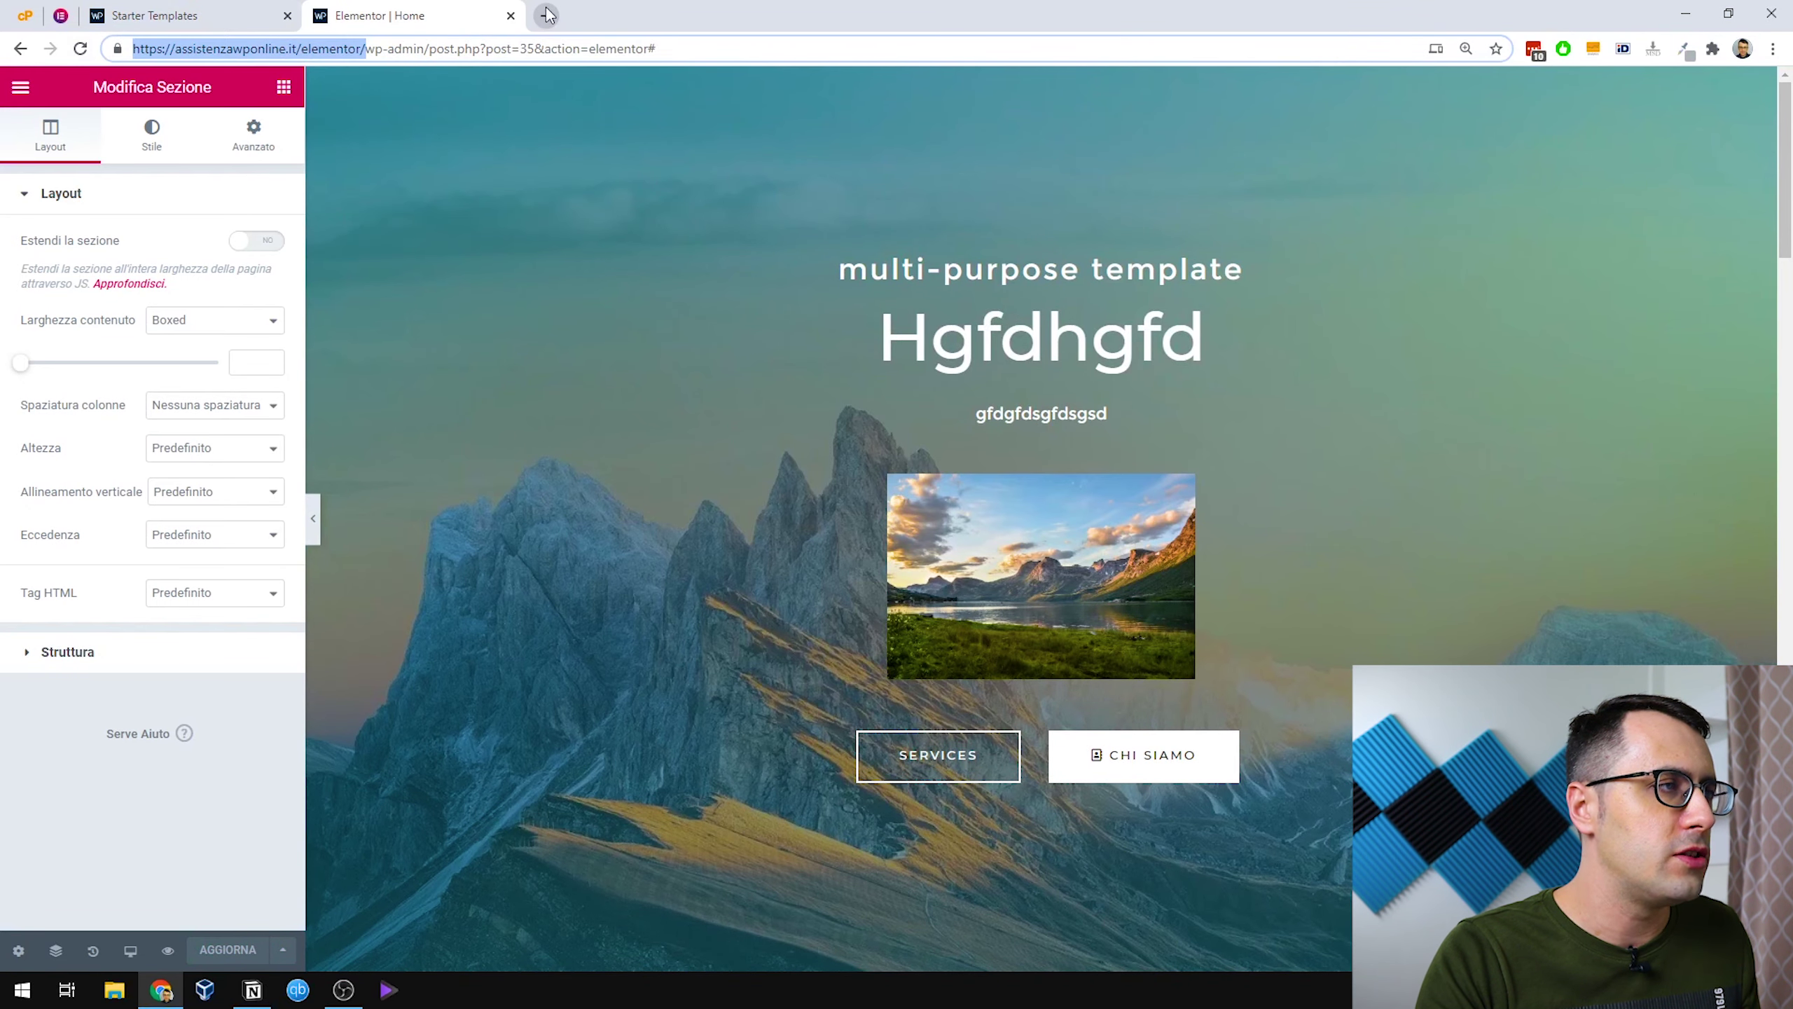
{"action": "left_click", "coordinate": [548, 14]}
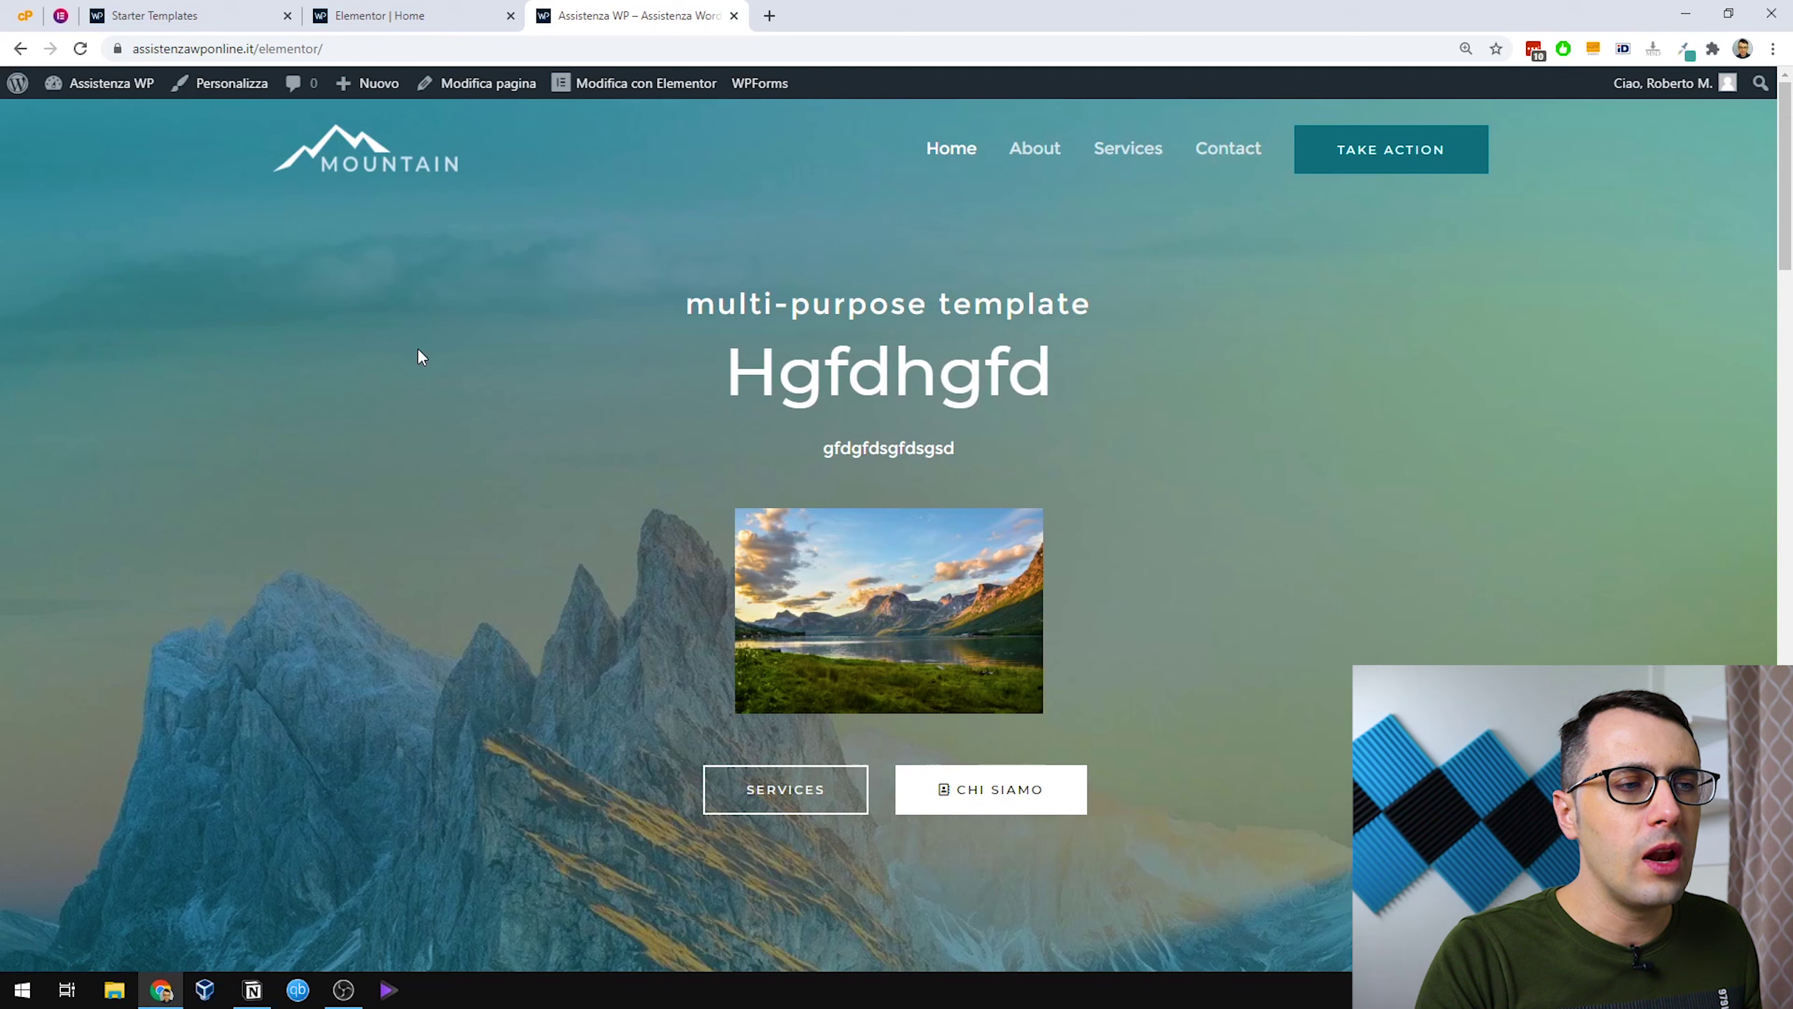
{"action": "scroll", "coordinate": [1136, 535], "scroll_direction": "down", "scroll_amount": 1}
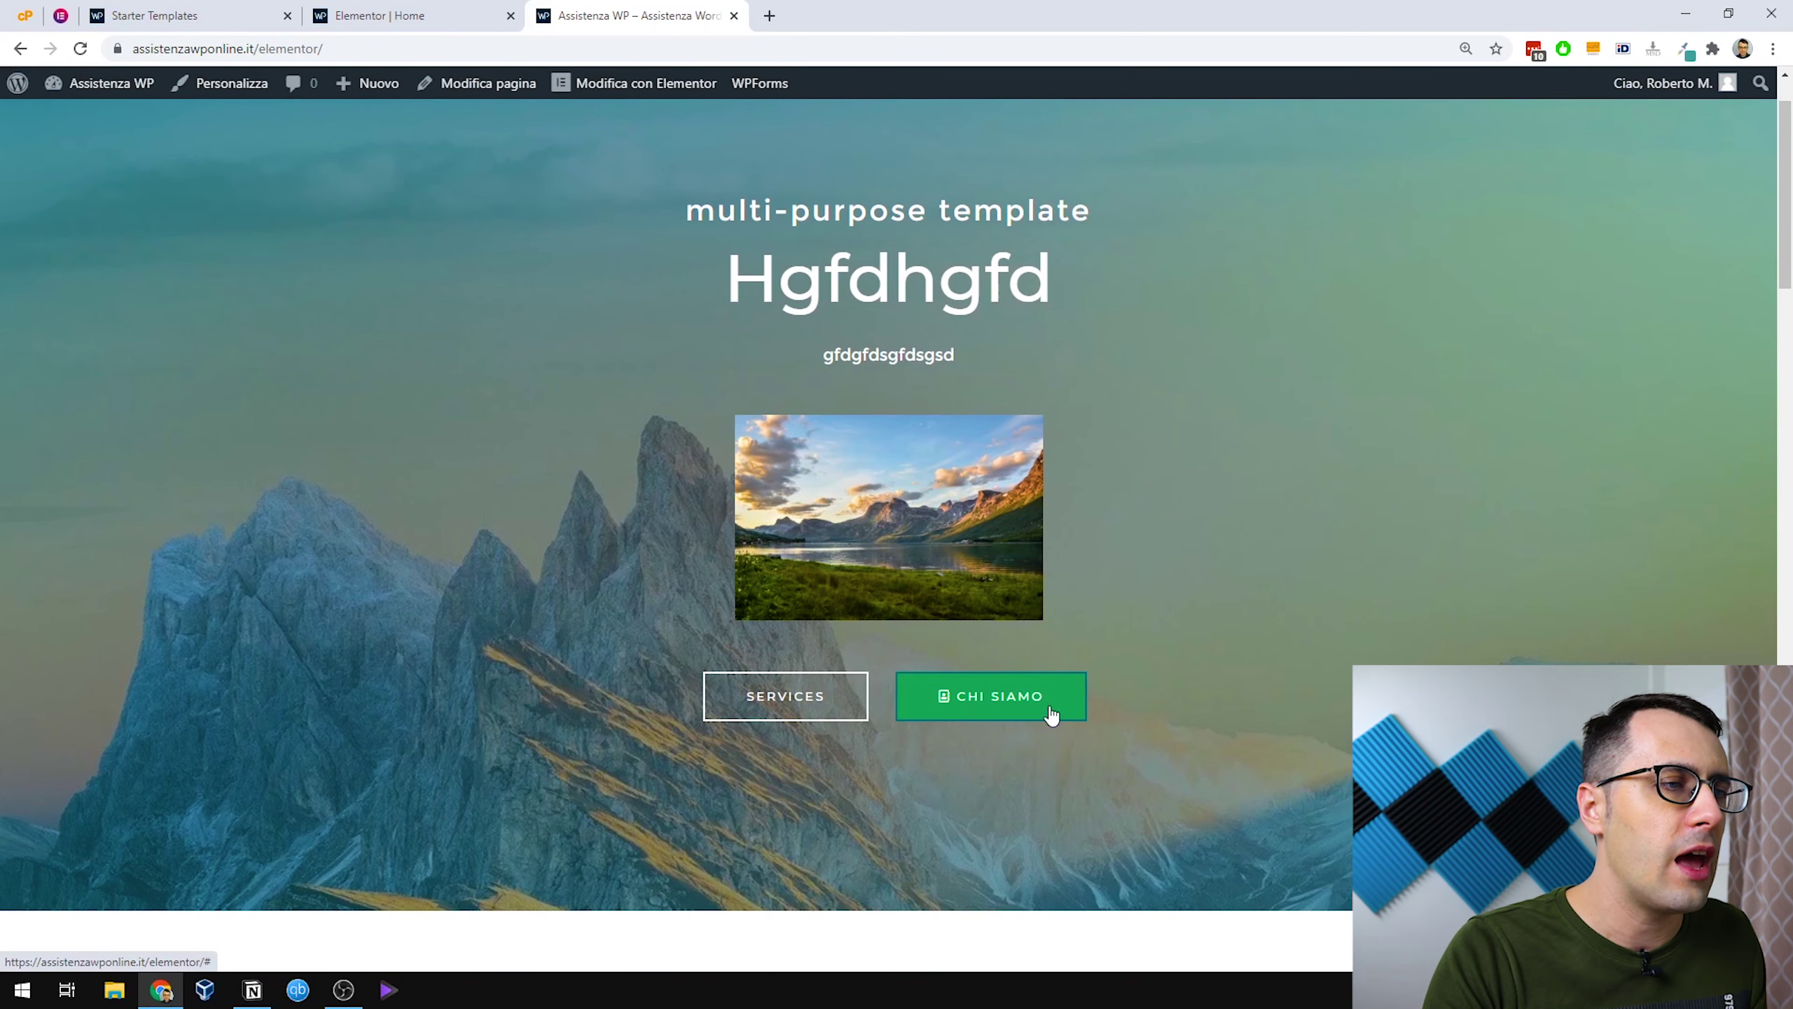
{"action": "scroll", "coordinate": [1206, 519], "scroll_direction": "down", "scroll_amount": 7}
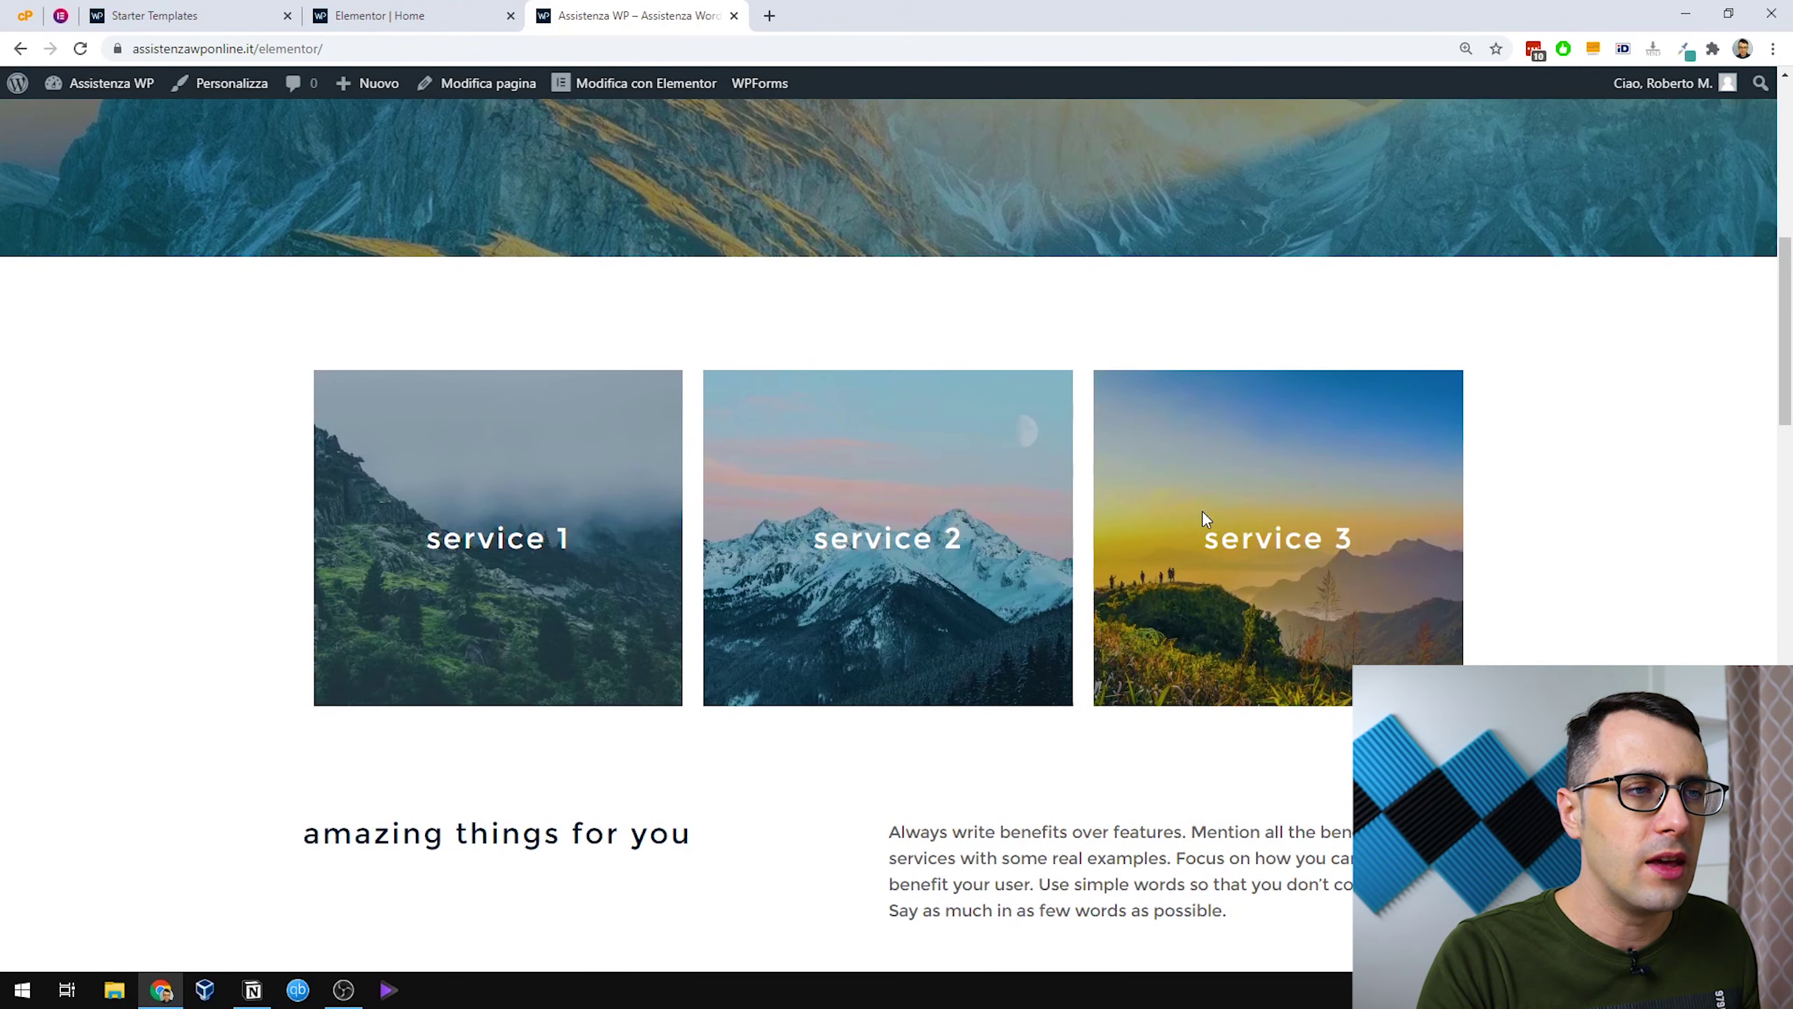
{"action": "scroll", "coordinate": [1204, 512], "scroll_direction": "down", "scroll_amount": 5}
{"action": "scroll", "coordinate": [1425, 499], "scroll_direction": "down", "scroll_amount": 10}
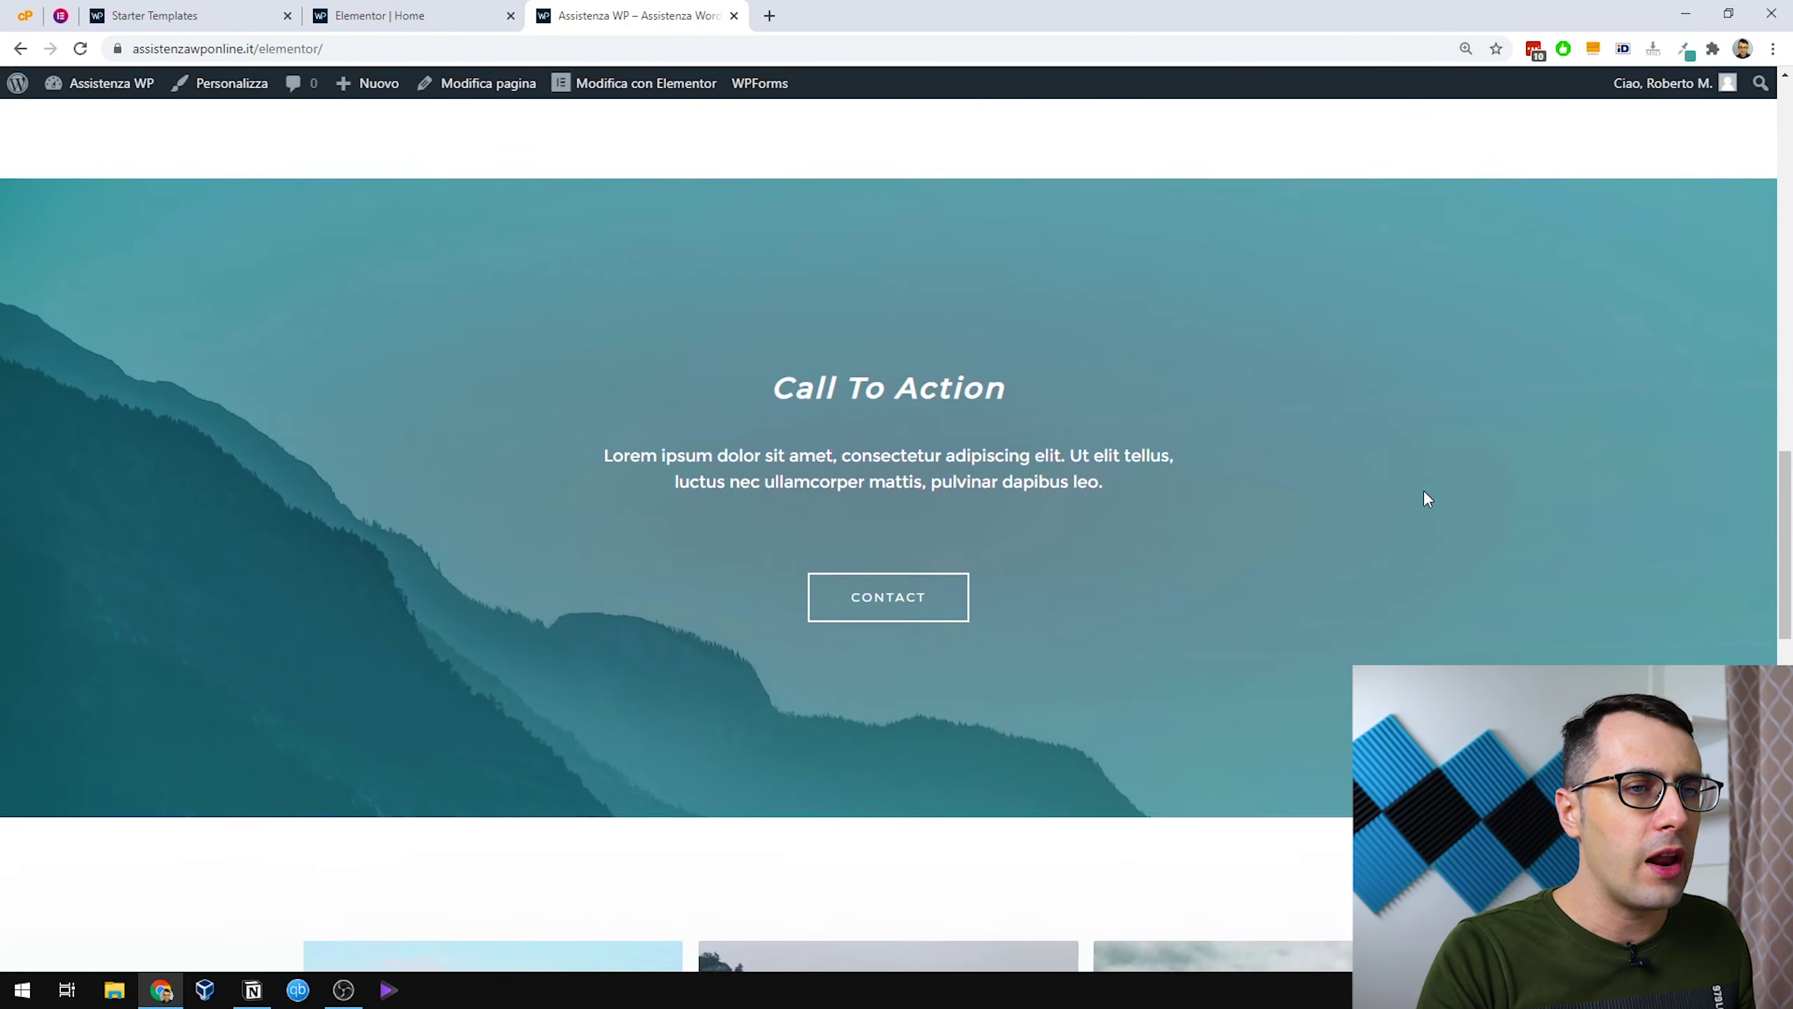
{"action": "scroll", "coordinate": [1550, 488], "scroll_direction": "down", "scroll_amount": 12}
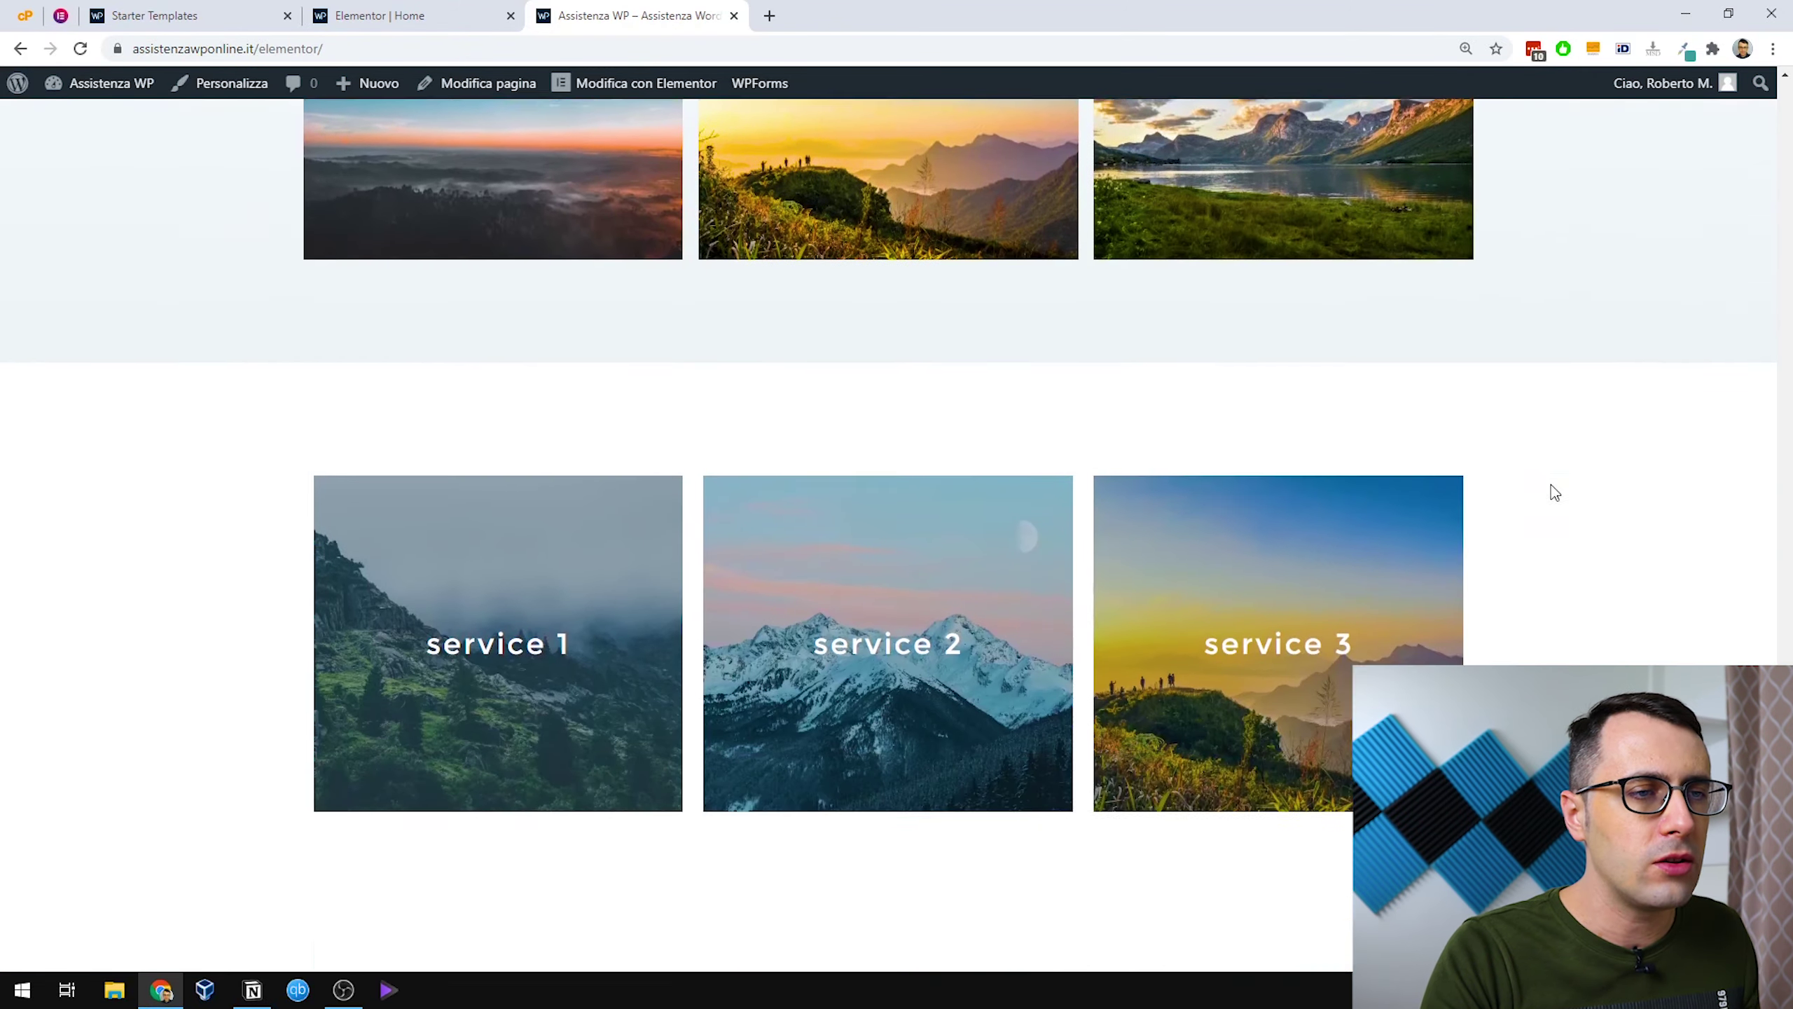